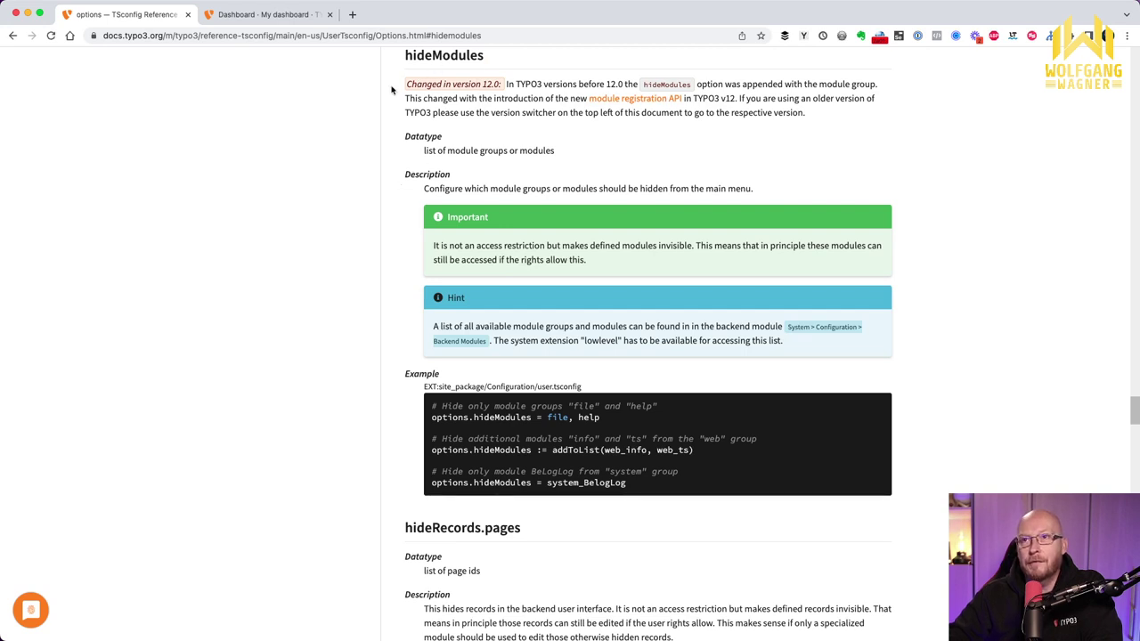
Step: Check the version 12.0 change note for hideModules and switch the TSconfig Reference to release 11.5
left_click_drag(417, 84, 500, 84)
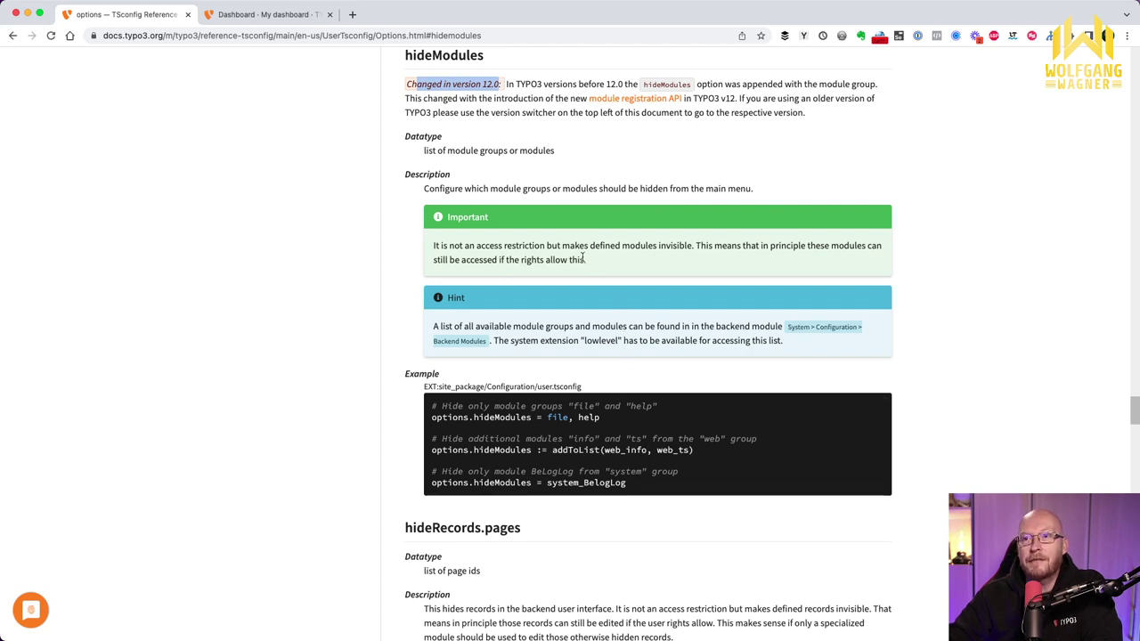
scroll(398, 218, "up", 20)
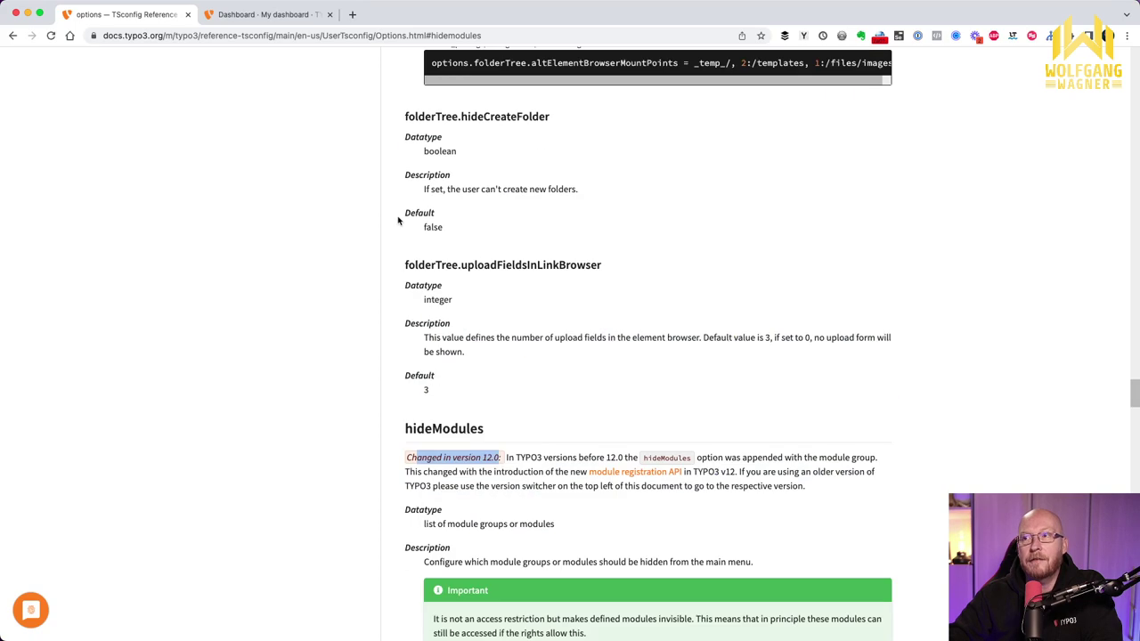
scroll(361, 242, "up", 15)
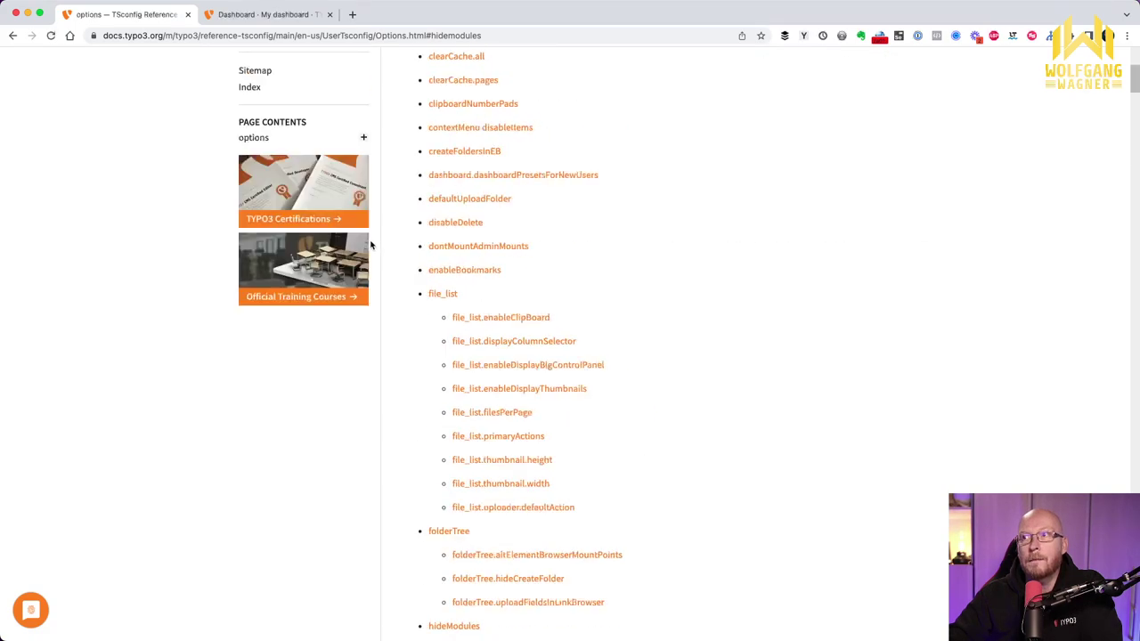
left_click(296, 166)
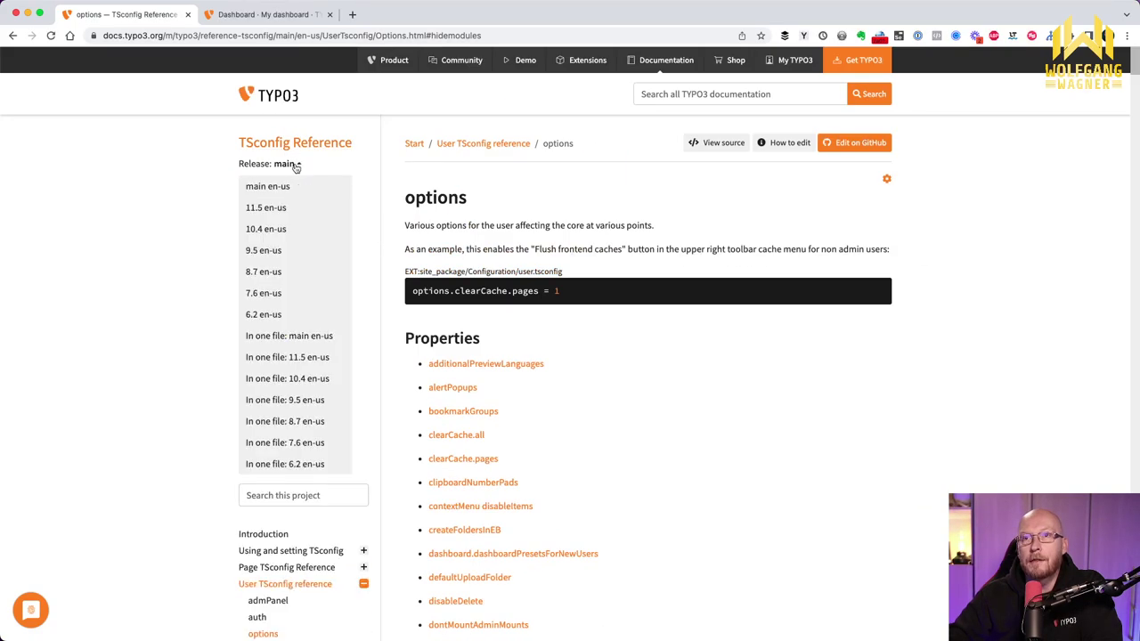
left_click(275, 208)
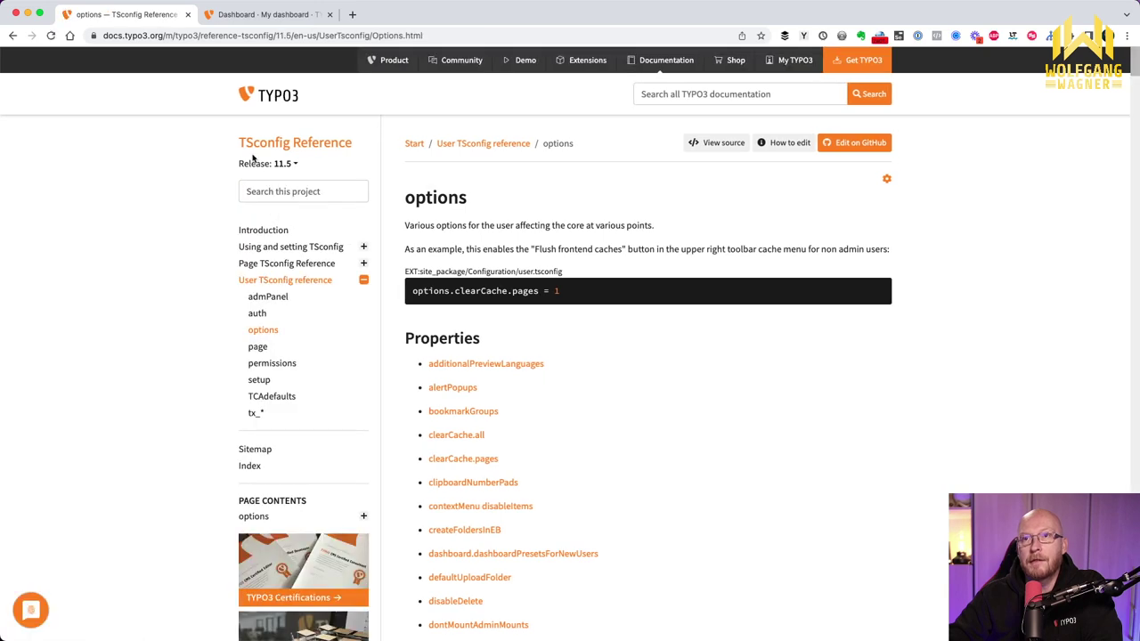
Step: Open the hideModules.[moduleGroup] property and read where the available backend modules are listed
scroll(526, 337, "down", 10)
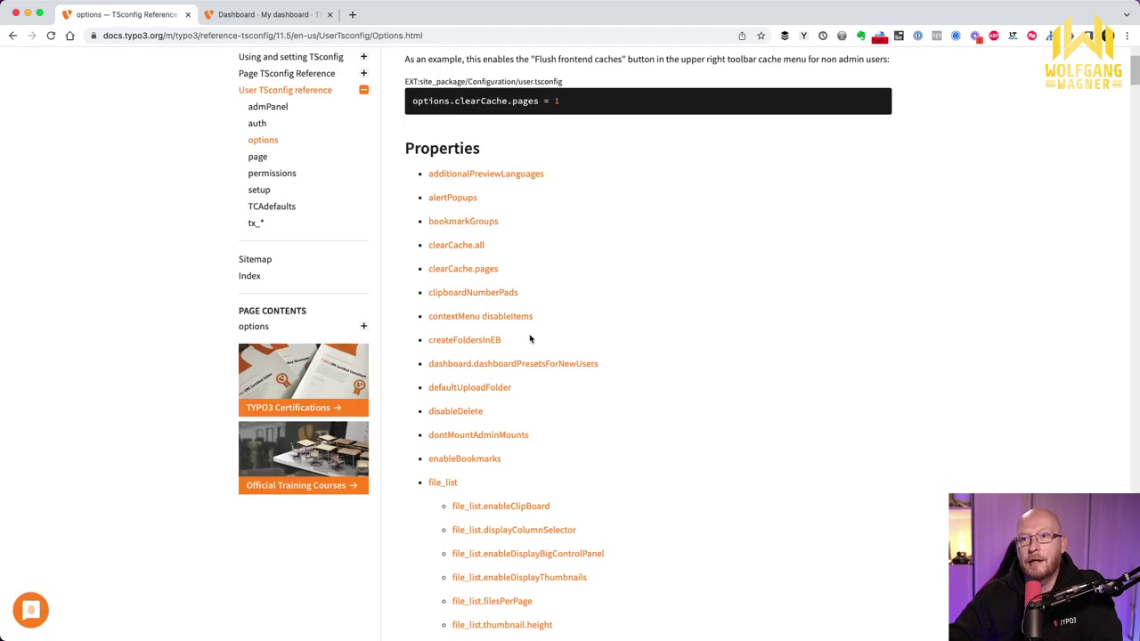
scroll(536, 336, "down", 3)
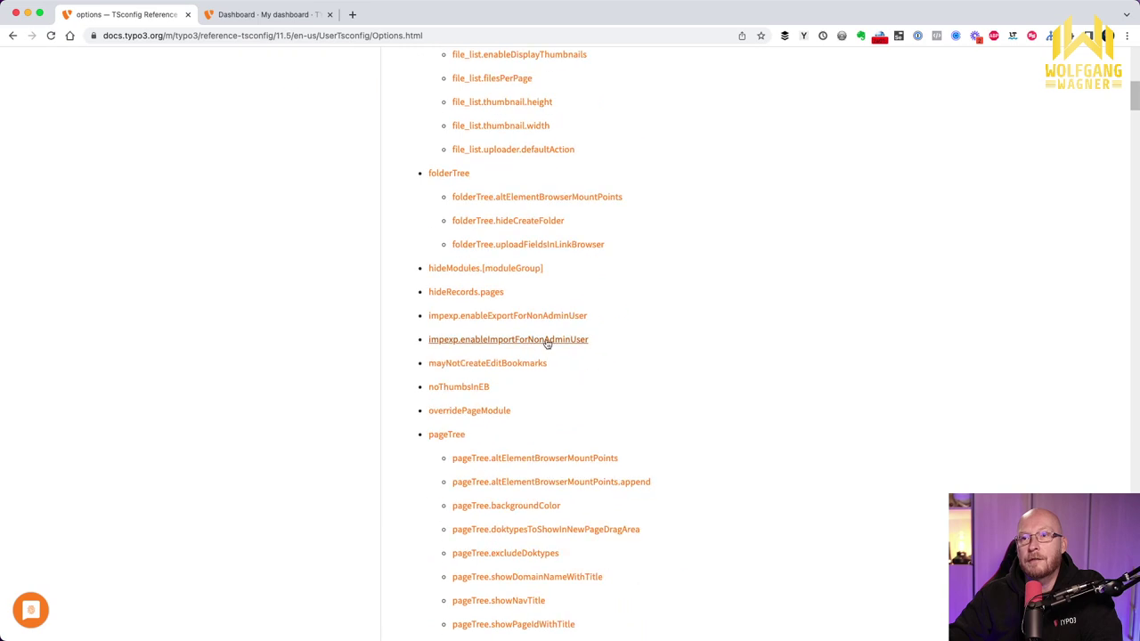
left_click(477, 271)
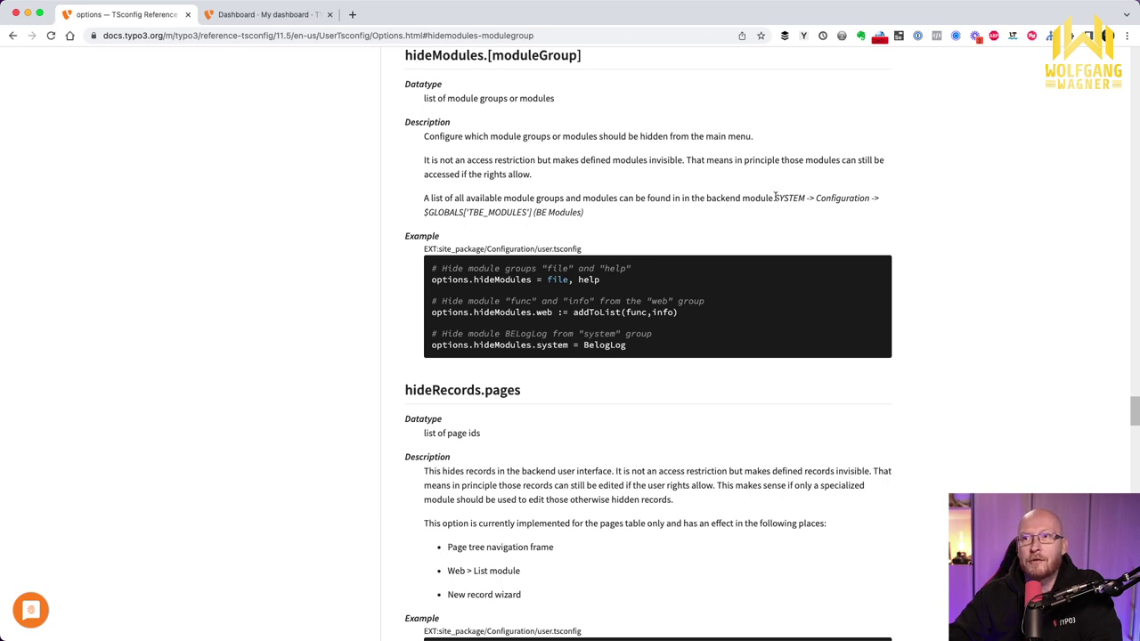
left_click_drag(775, 197, 879, 201)
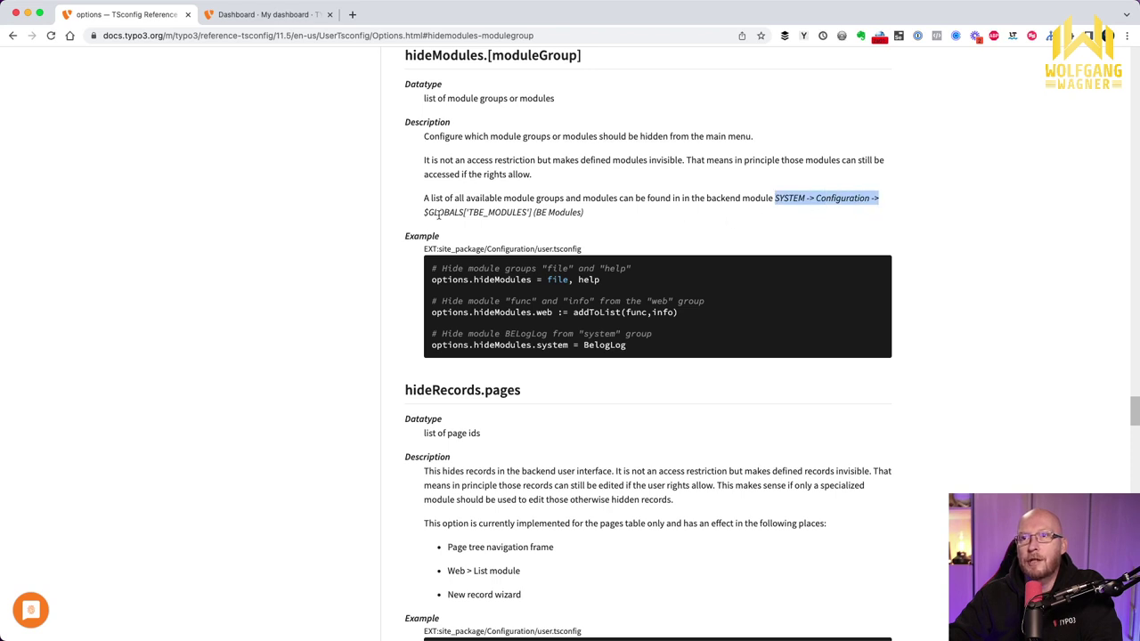
left_click_drag(424, 212, 615, 224)
left_click(642, 226)
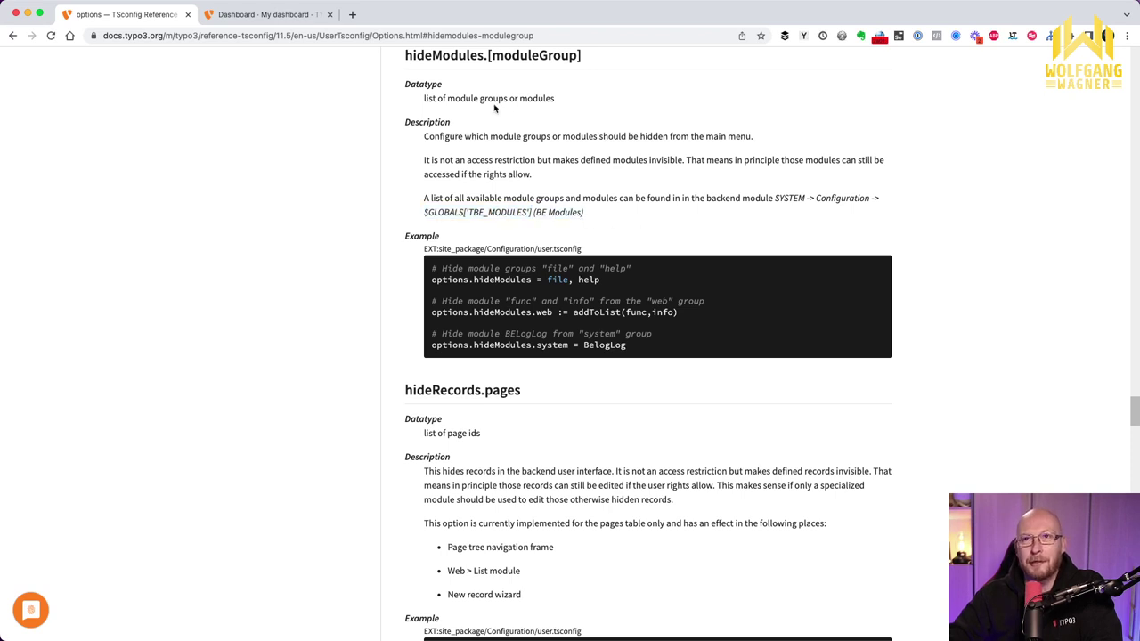
Step: Switch to the TYPO3 backend and view $GLOBALS['TBE_MODULES'] (BE Modules) in the Configuration module
left_click(241, 13)
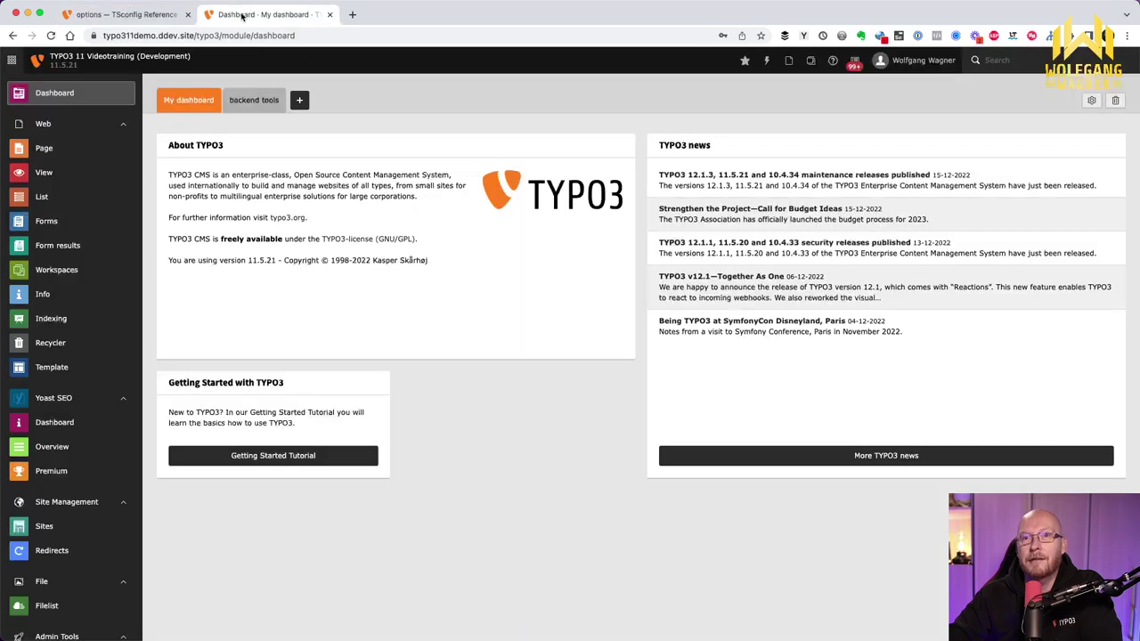
scroll(100, 401, "down", 5)
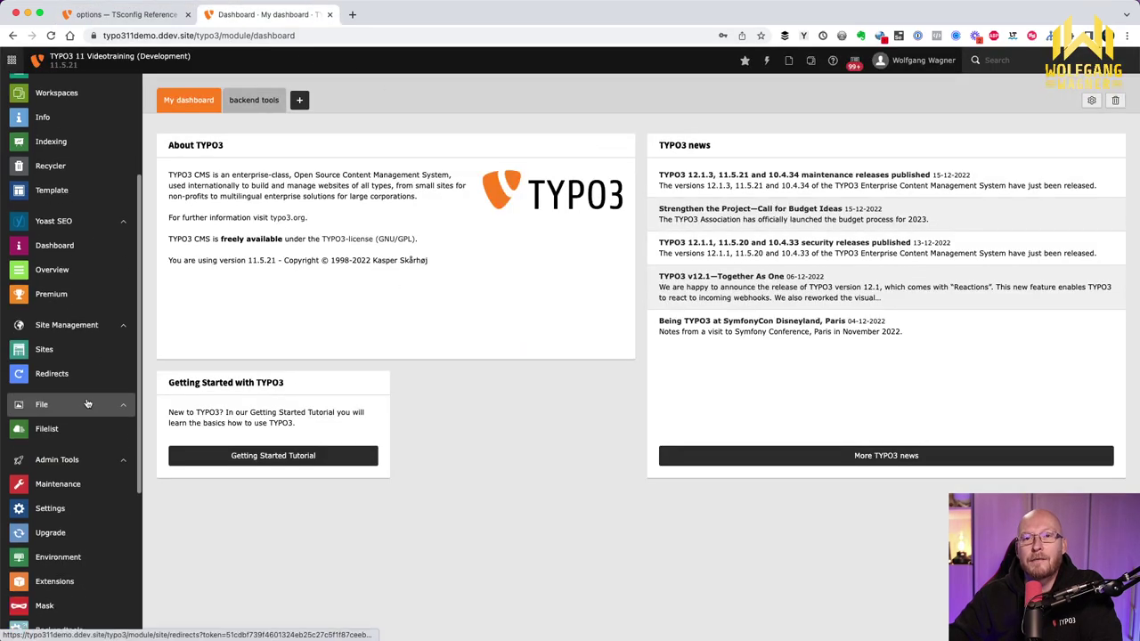
scroll(100, 402, "down", 3)
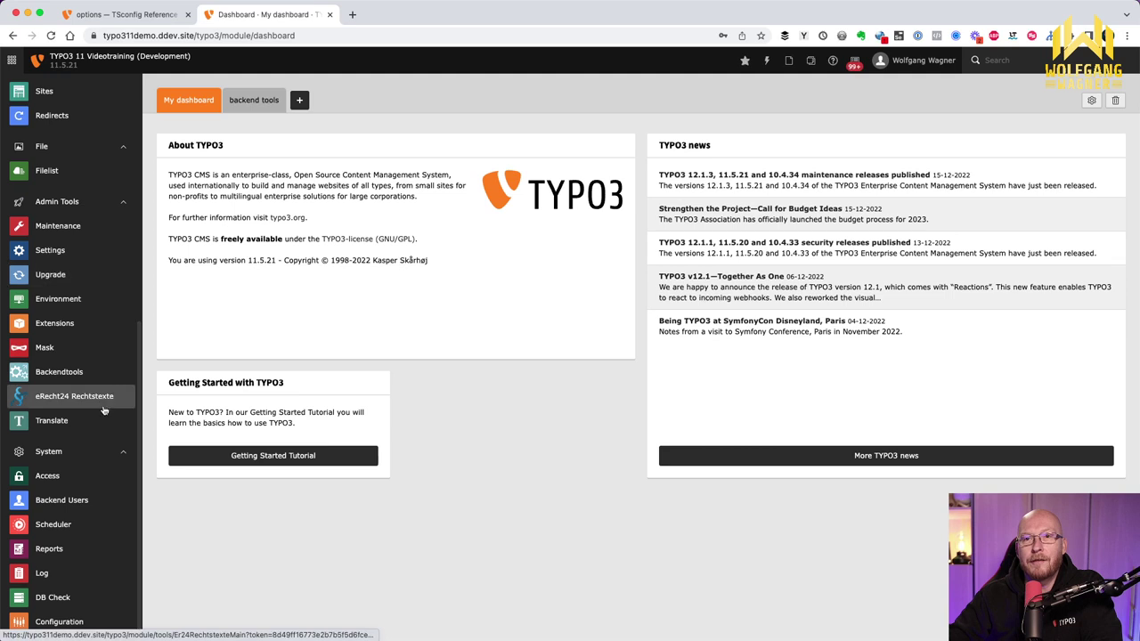
left_click(77, 622)
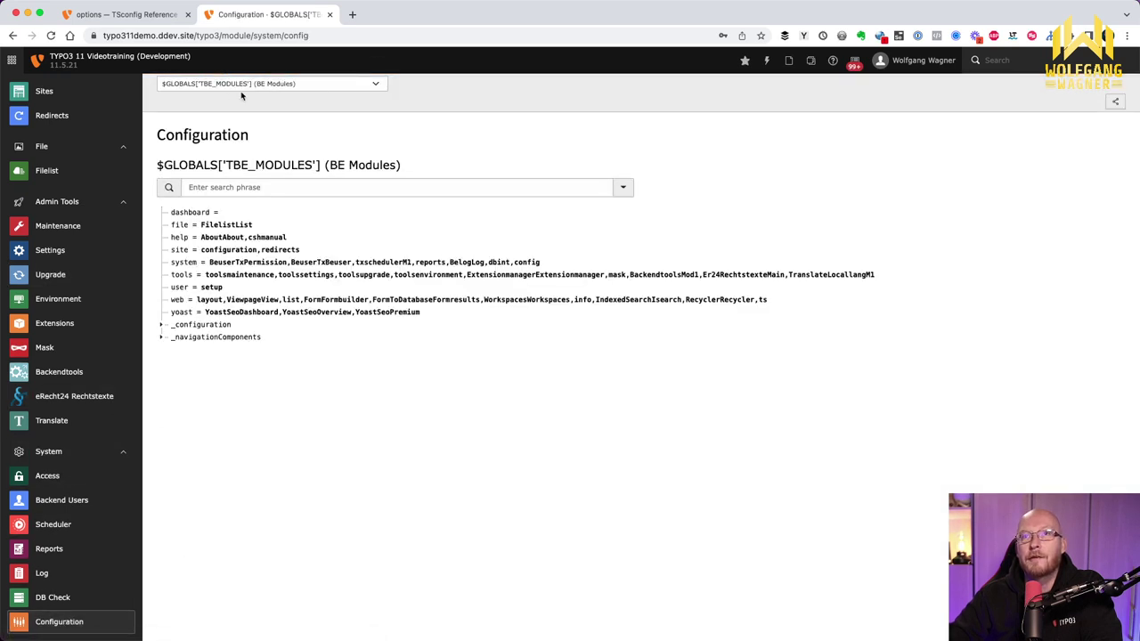
left_click(241, 84)
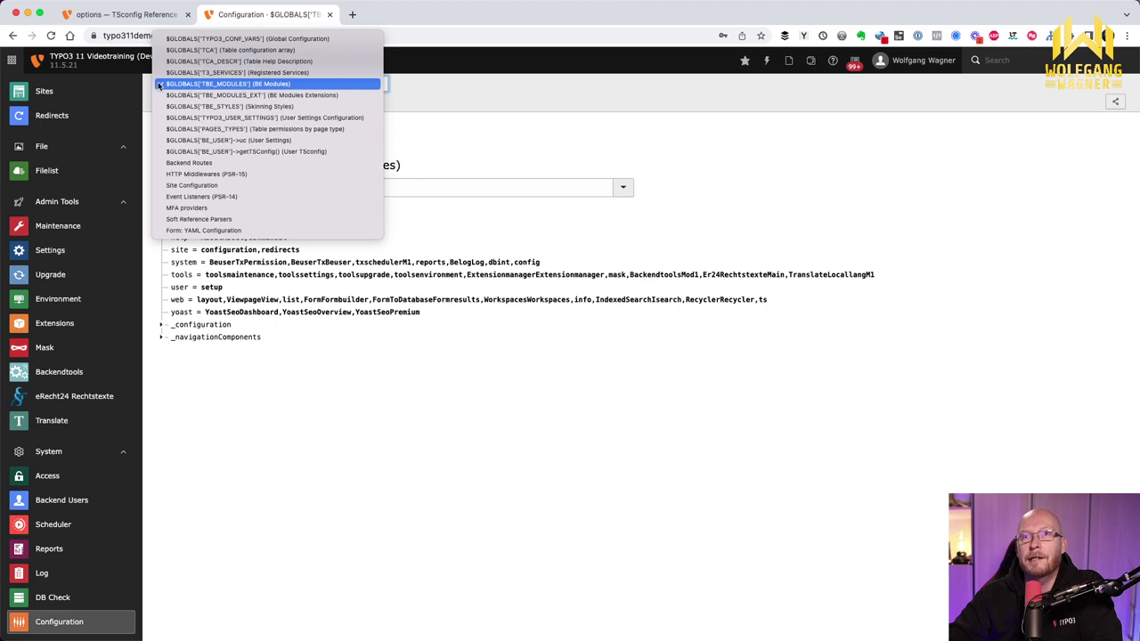
left_click(653, 155)
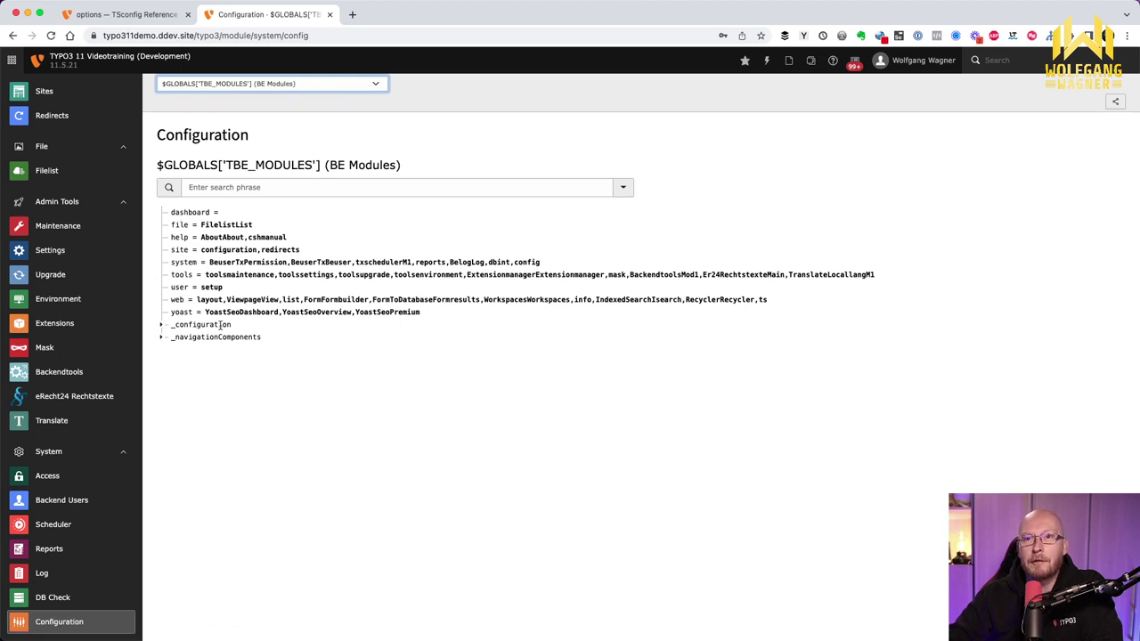
Step: Expand the _configuration node of the BE Modules tree and look through its module keys
left_click(162, 326)
scroll(252, 337, "down", 3)
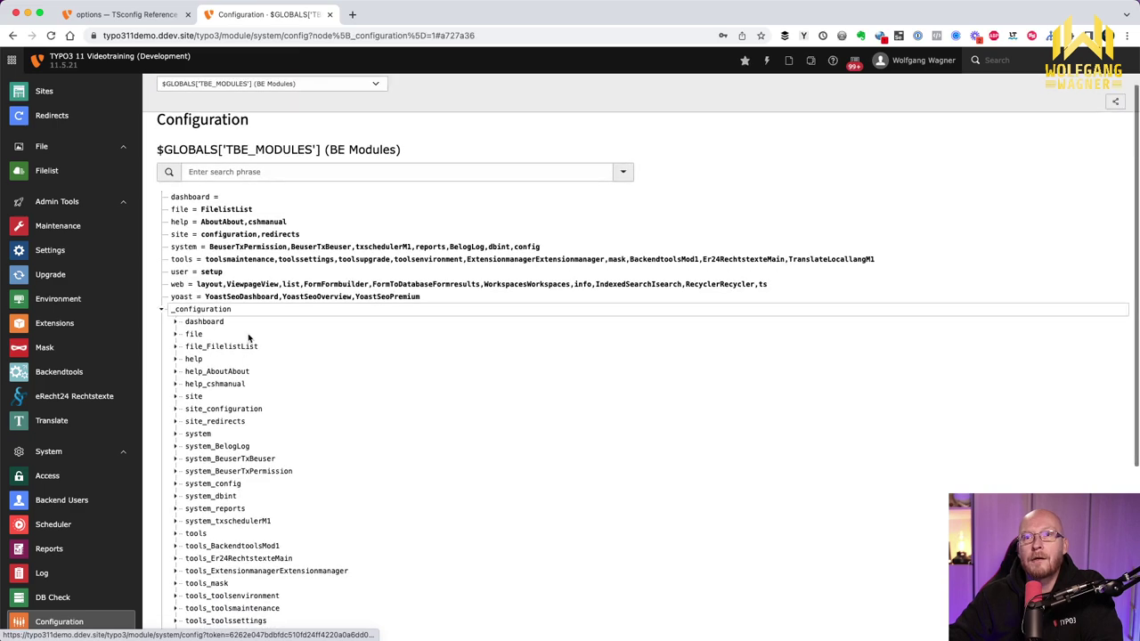
scroll(254, 337, "down", 9)
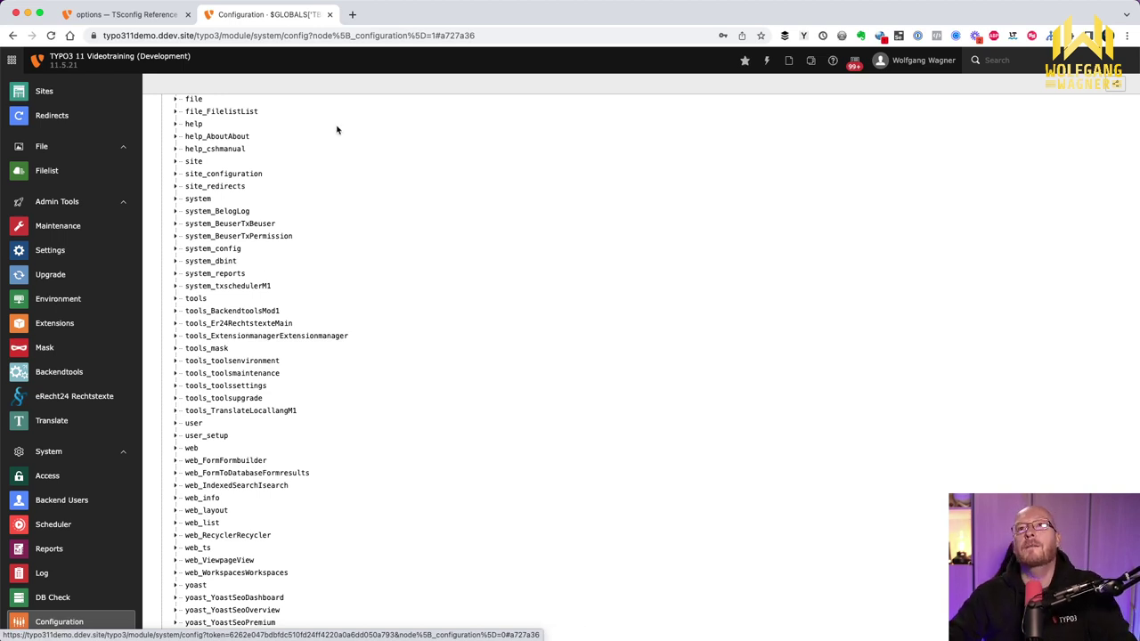
Step: Compare the hideModules.system example in the TSconfig Reference with the module keys in the backend's _configuration tree, such as tools_mask
left_click(96, 15)
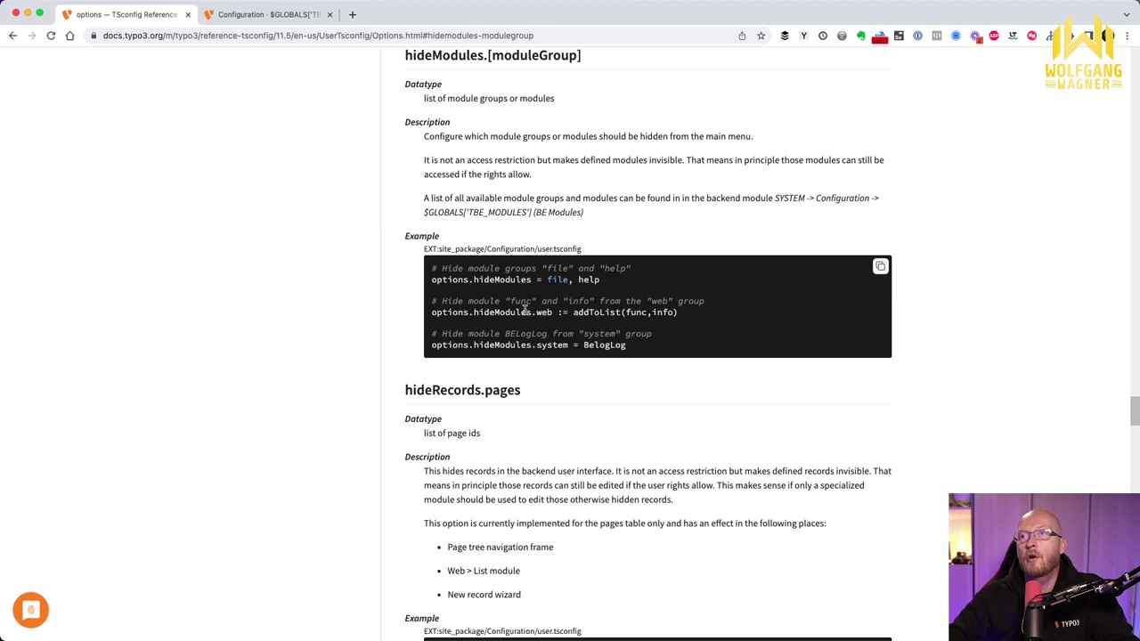
left_click_drag(525, 312, 558, 345)
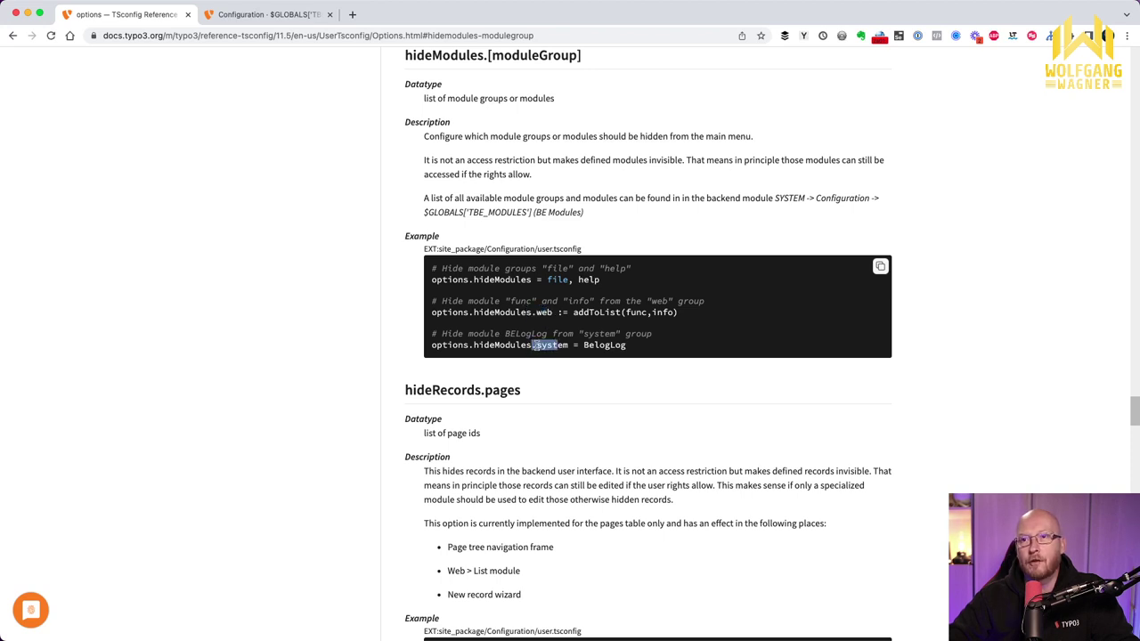
left_click(248, 15)
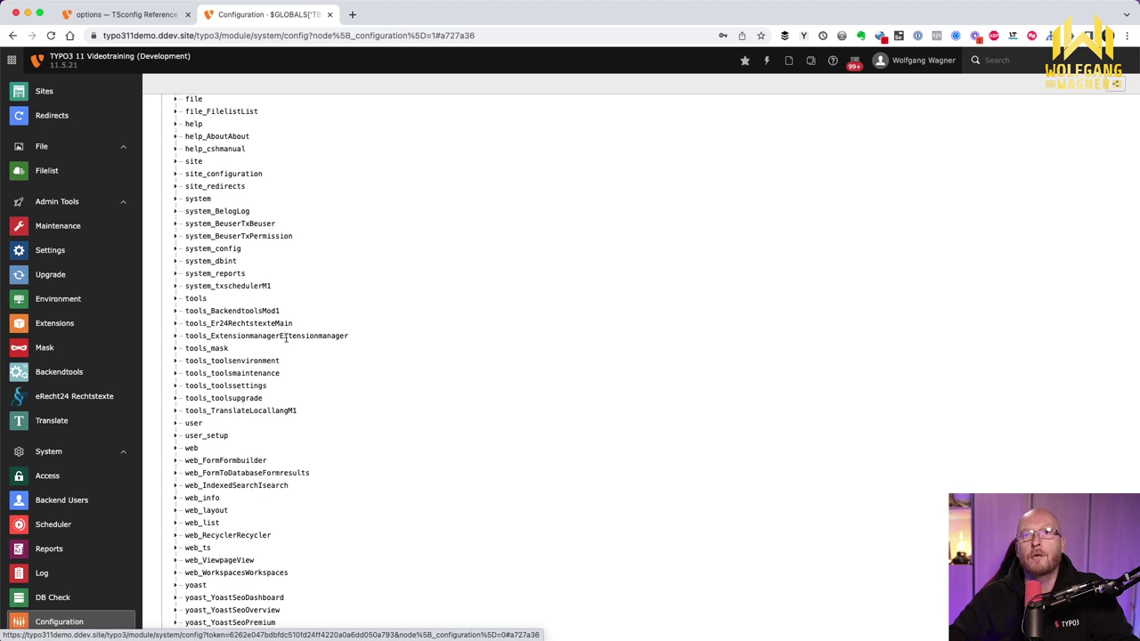
scroll(294, 334, "up", 5)
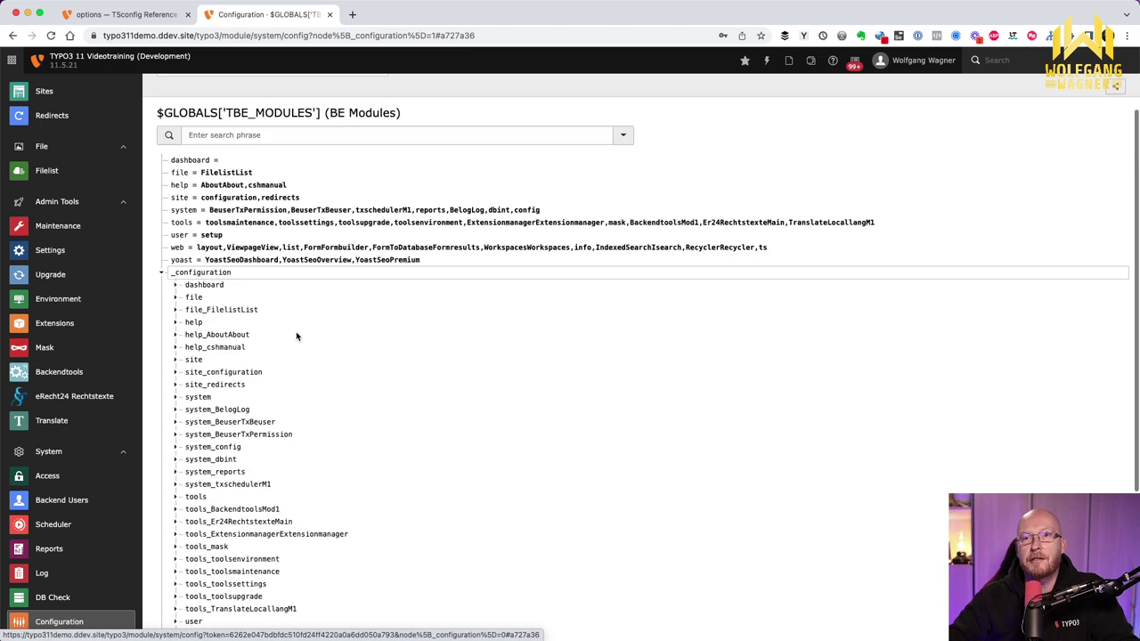
scroll(299, 335, "down", 2)
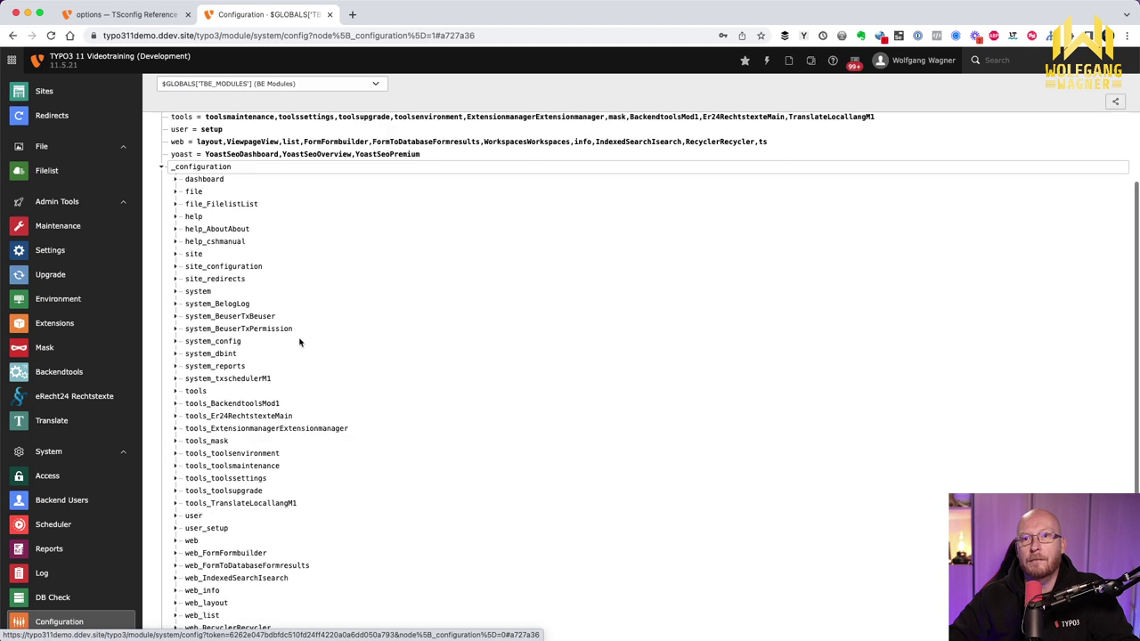
left_click_drag(190, 441, 230, 441)
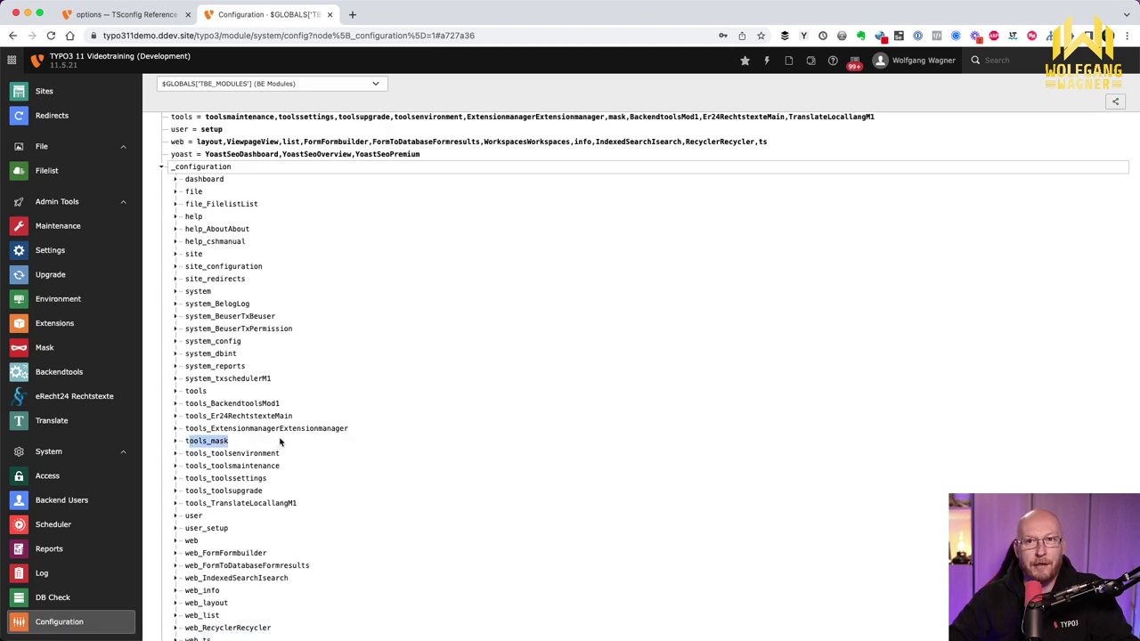
Step: Open the Backend Users module and display the listing of backend users instead of user groups
scroll(88, 246, "up", 10)
left_click(87, 247)
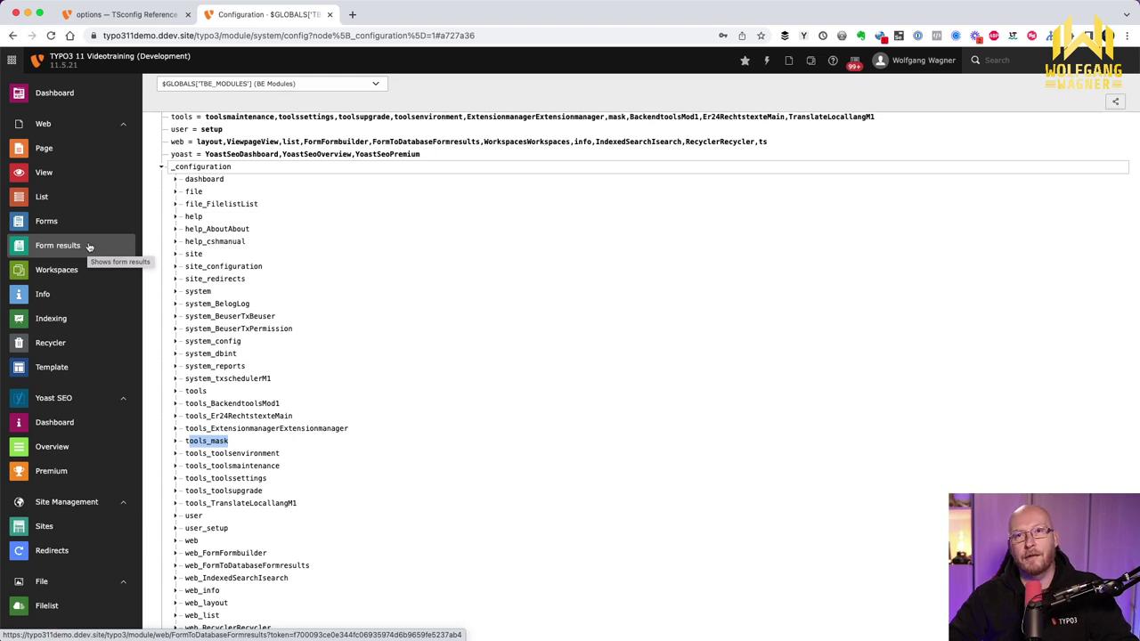
scroll(88, 250, "down", 4)
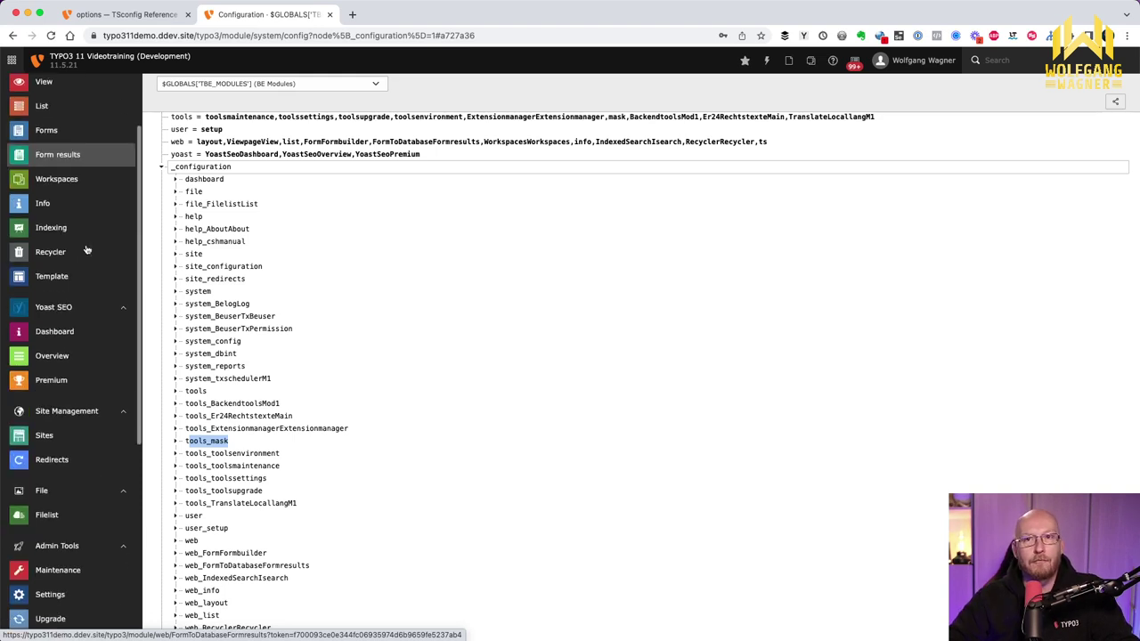
scroll(85, 250, "down", 5)
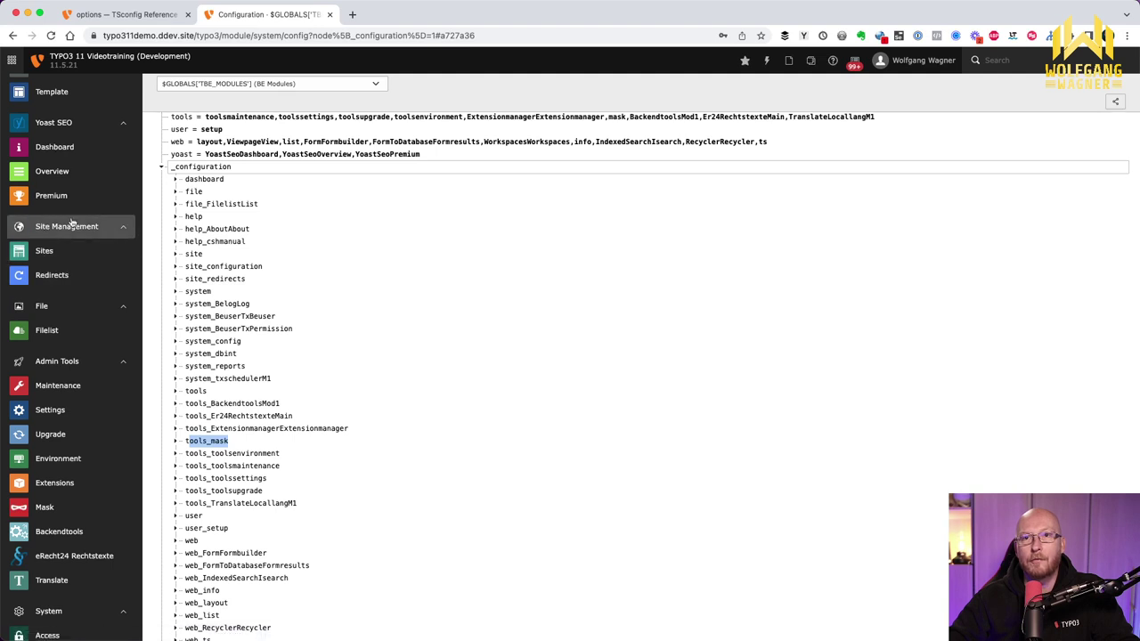
scroll(72, 223, "up", 2)
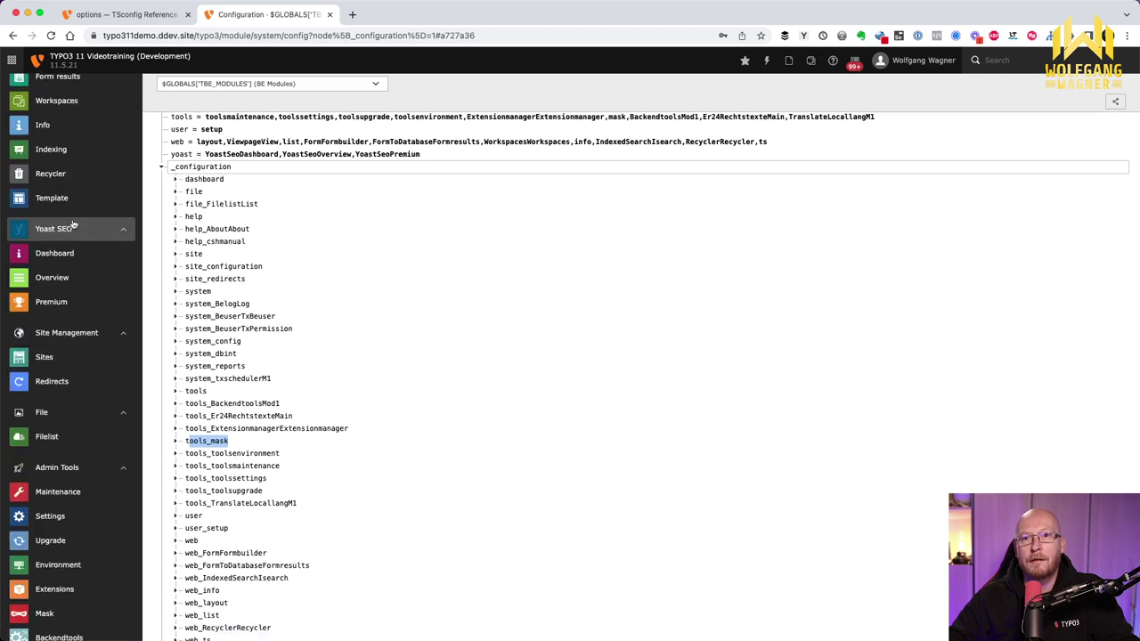
scroll(74, 225, "down", 5)
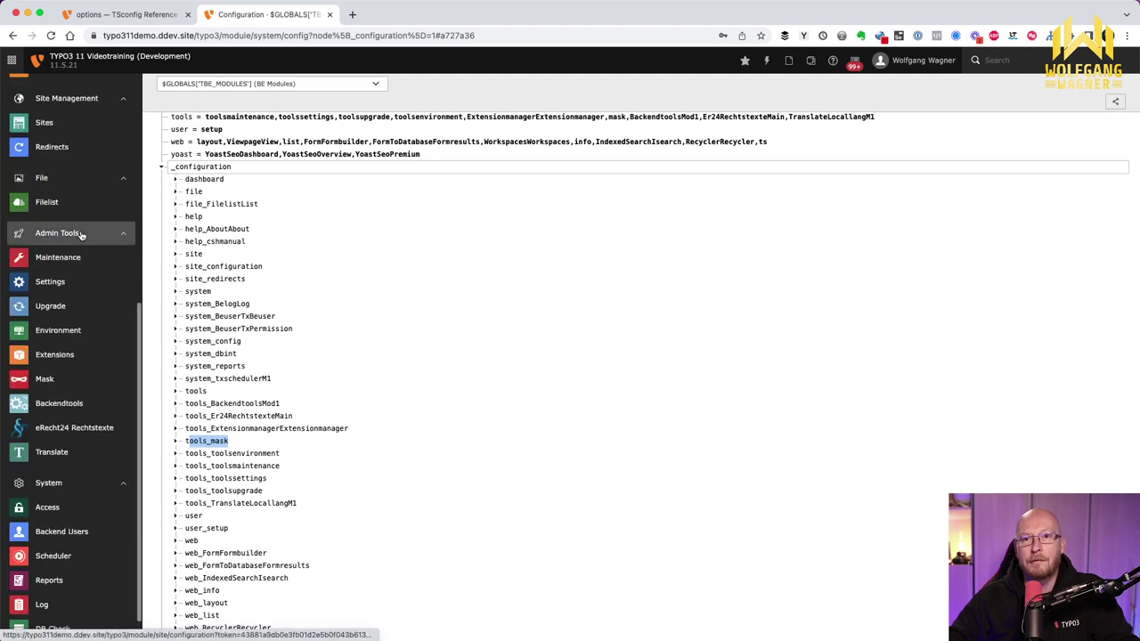
left_click(89, 512)
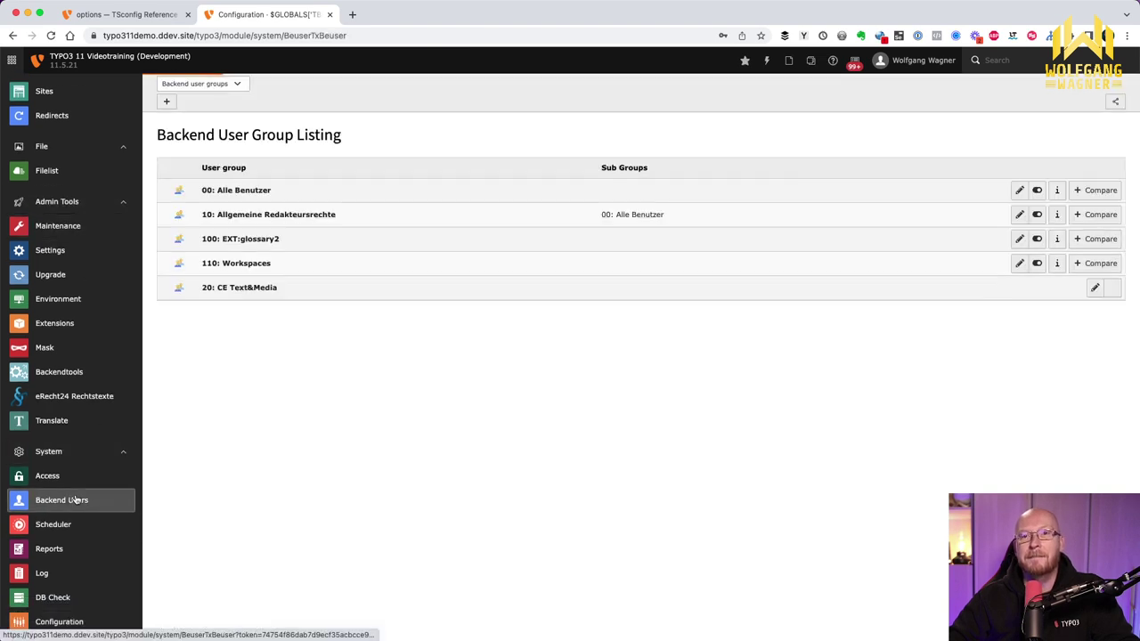
left_click(209, 85)
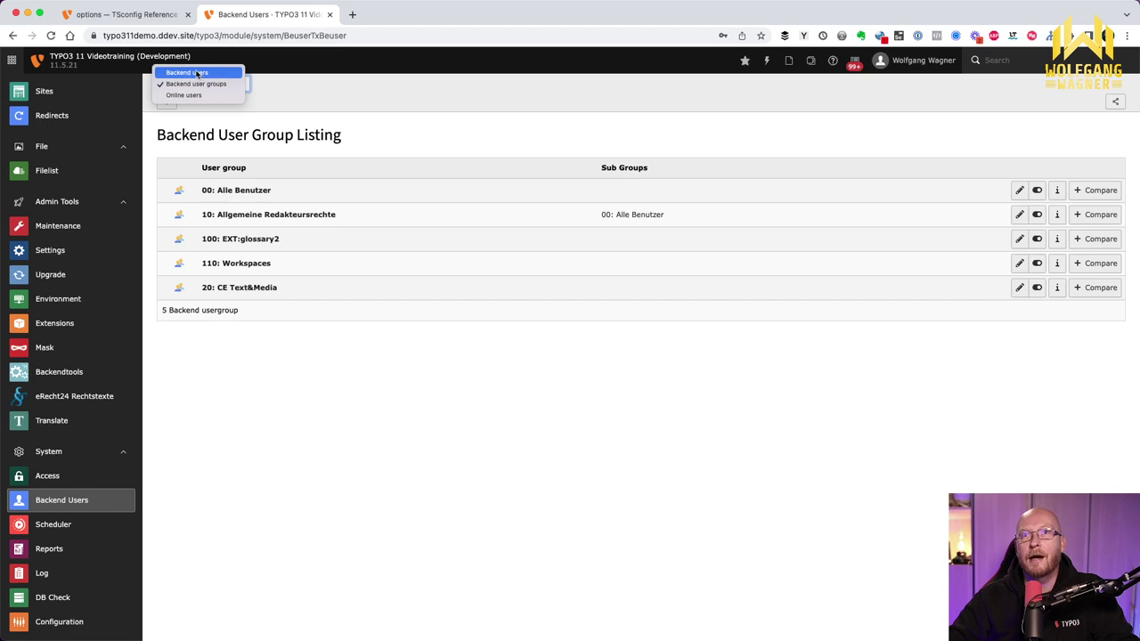
left_click(198, 73)
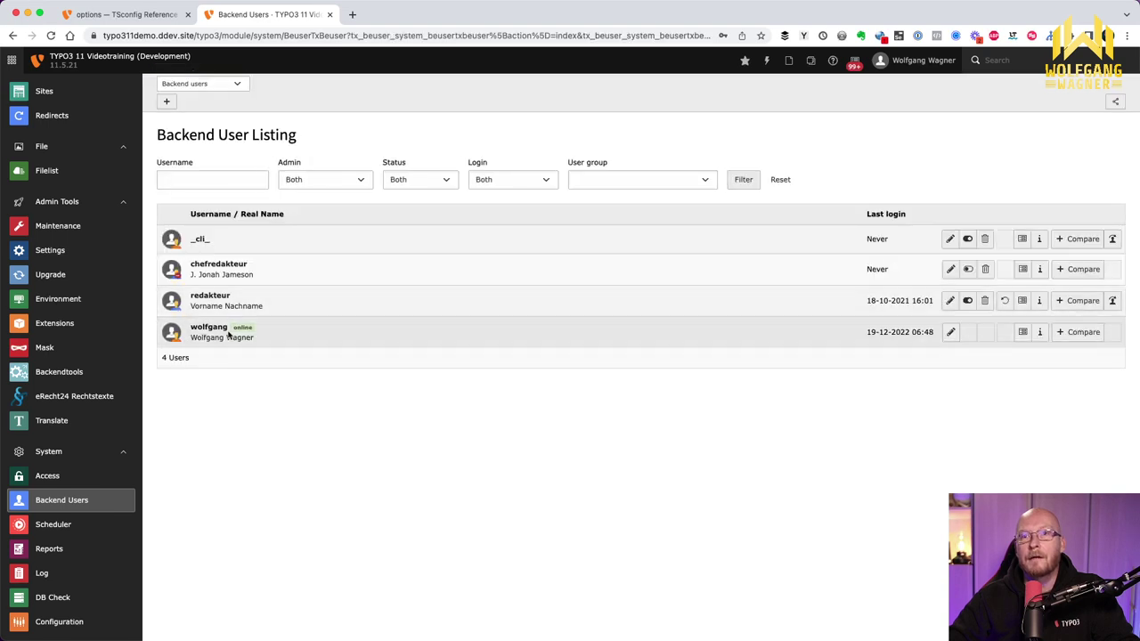
Step: Open the backend user record that is currently online for editing and display its options with the TSconfig field
left_click(950, 334)
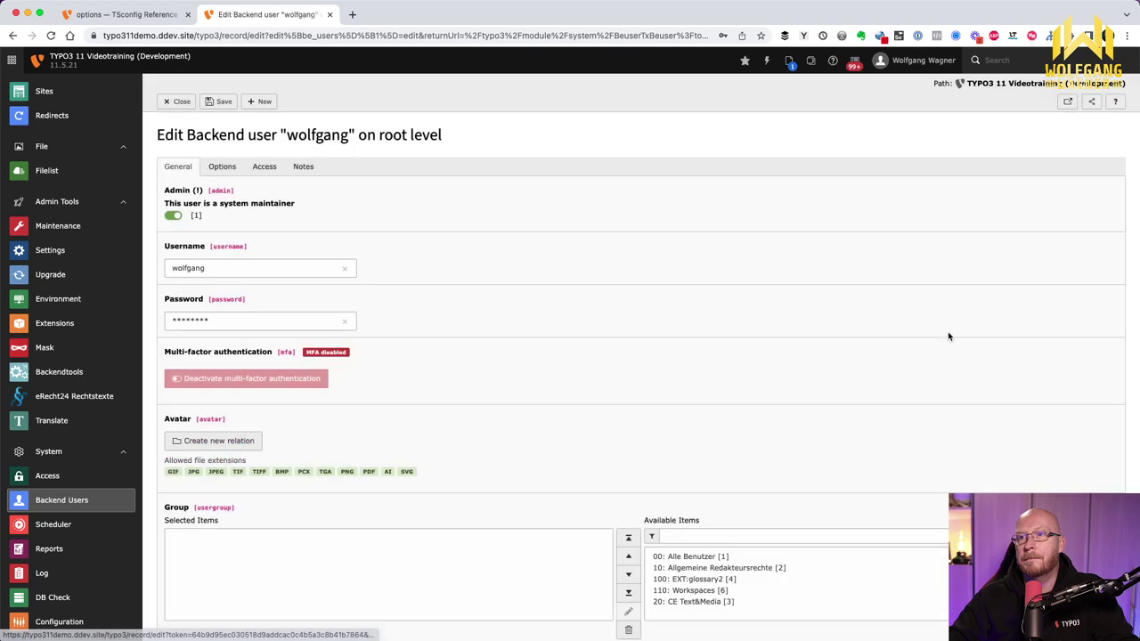
left_click(233, 173)
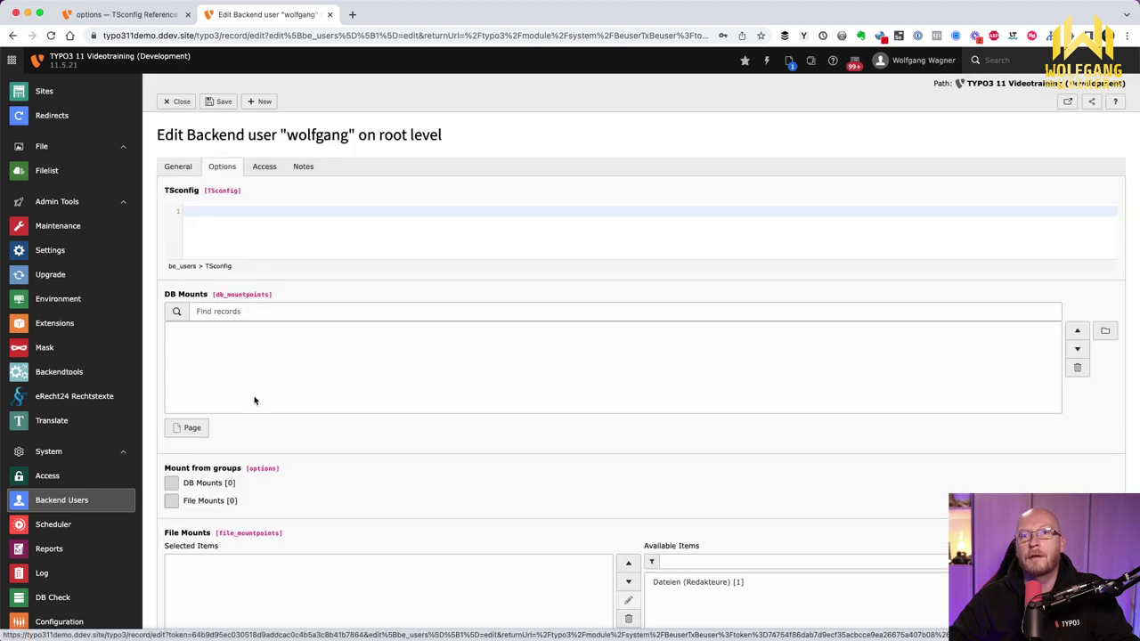
scroll(258, 392, "down", 1)
scroll(272, 378, "down", 1)
scroll(277, 367, "up", 2)
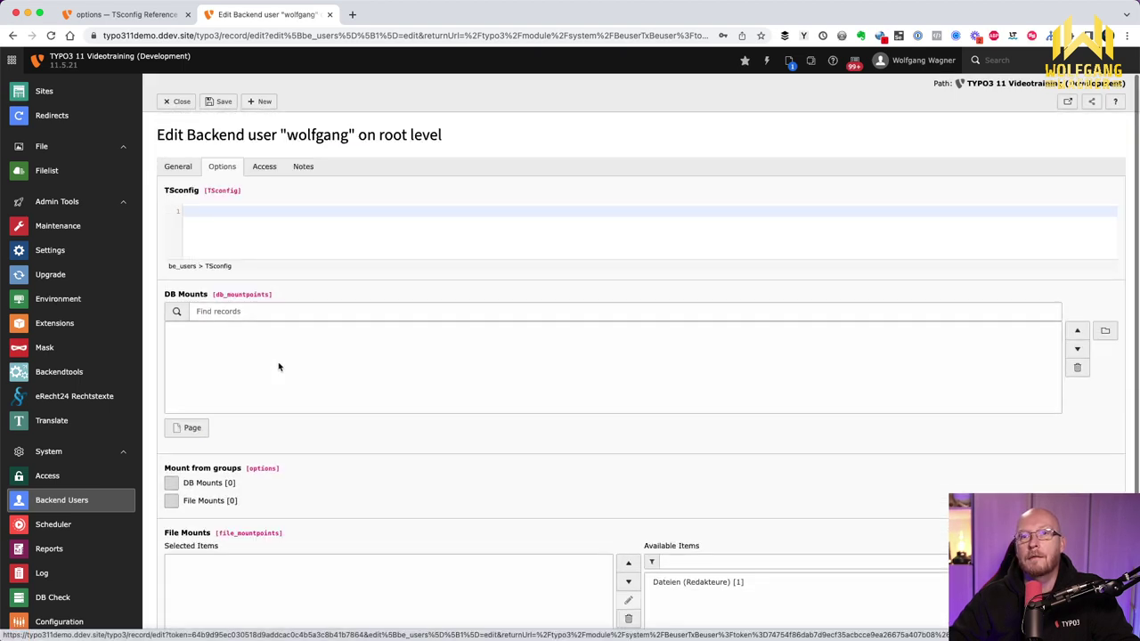
Step: Enter options.hideModules.tools = mask in the backend user's TSconfig and save the record
left_click(216, 214)
type("options.hideModules.tools = mask")
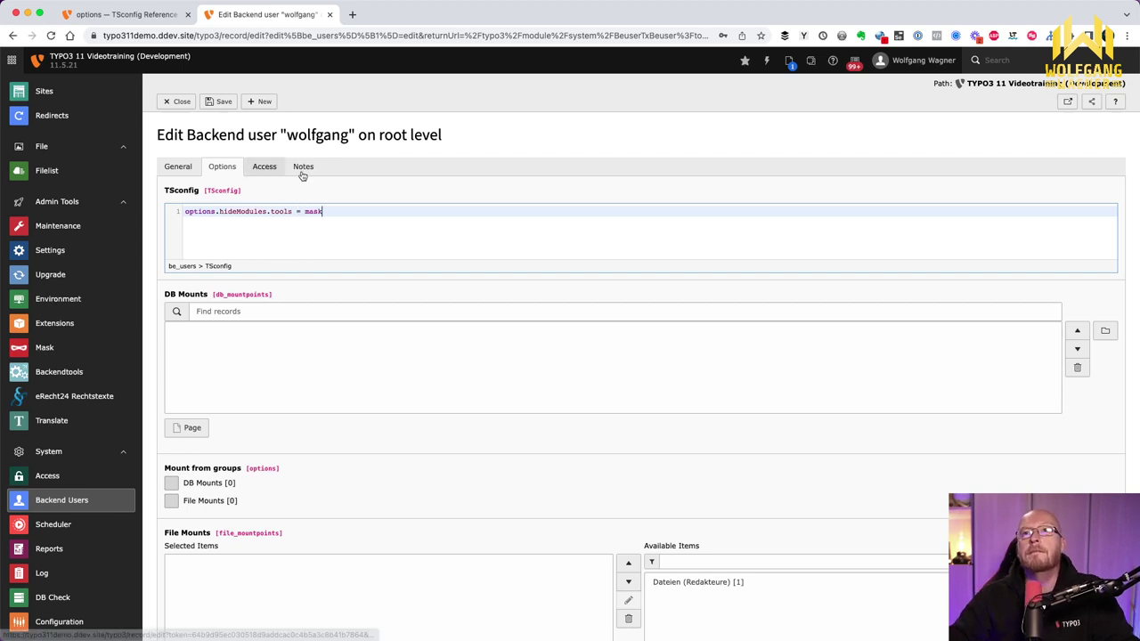
left_click(214, 102)
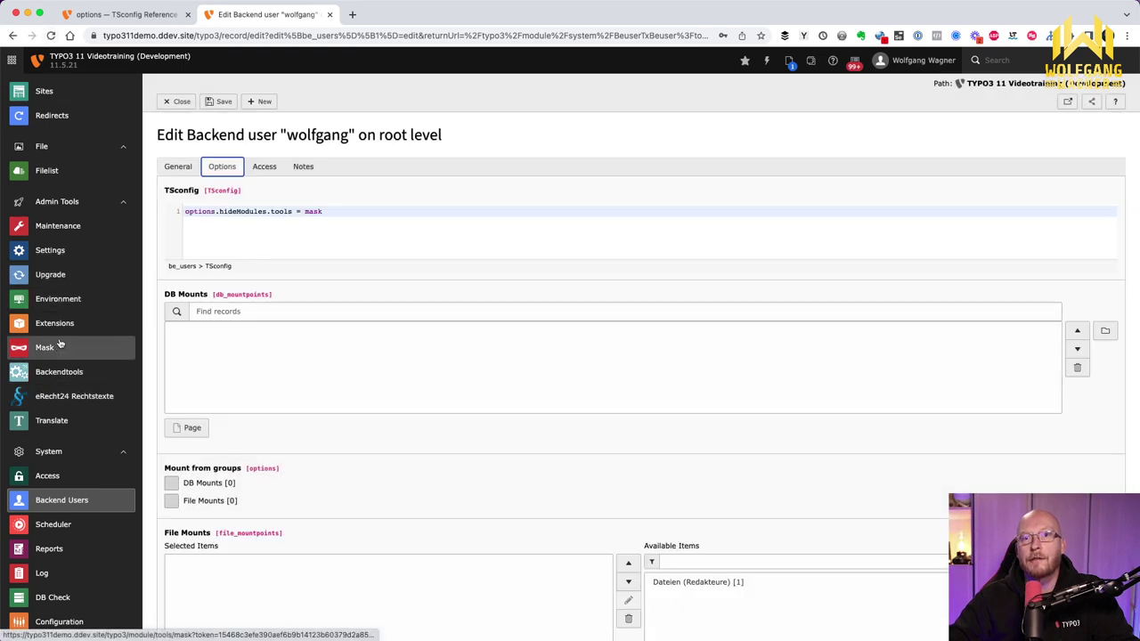
Step: Reload the backend and check the Admin Tools group of the module menu for the Mask module
left_click(50, 37)
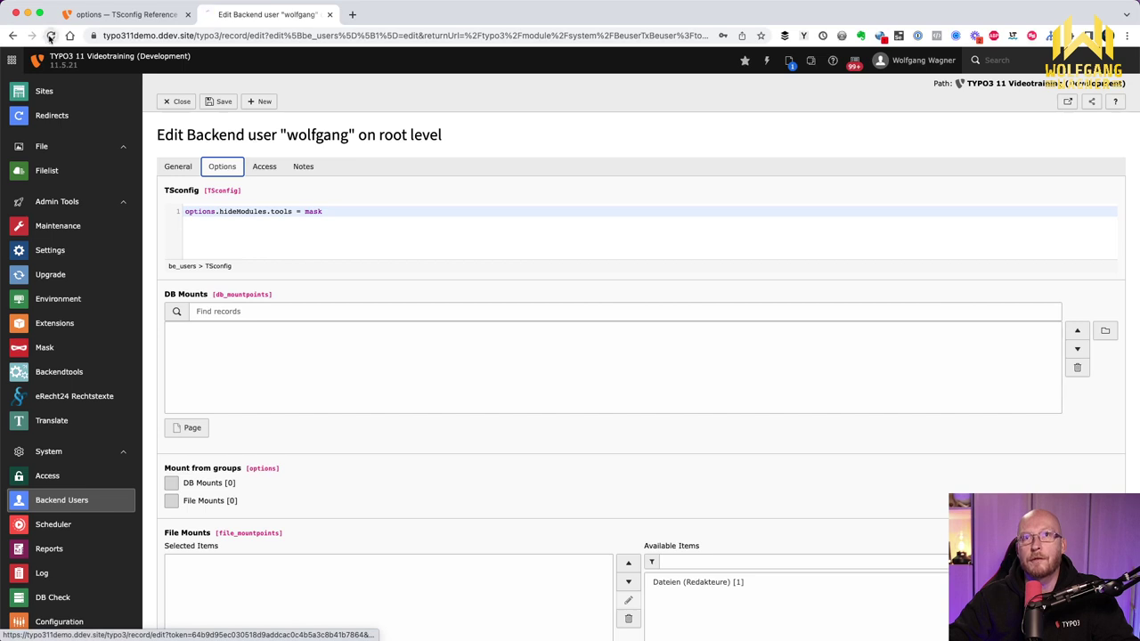
scroll(57, 247, "down", 5)
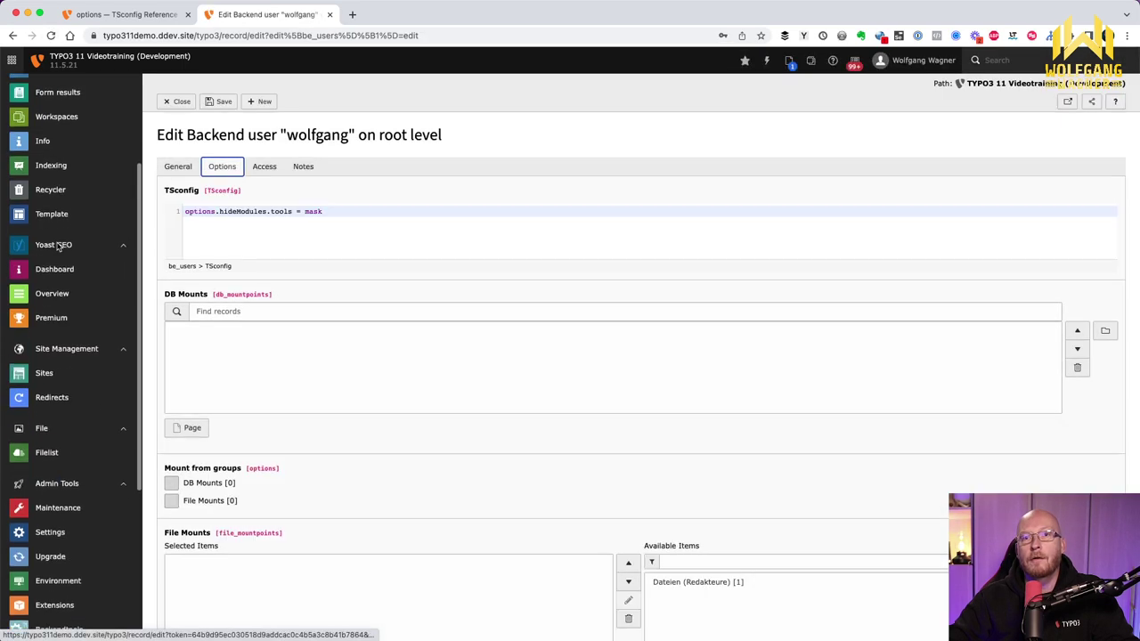
scroll(49, 240, "up", 4)
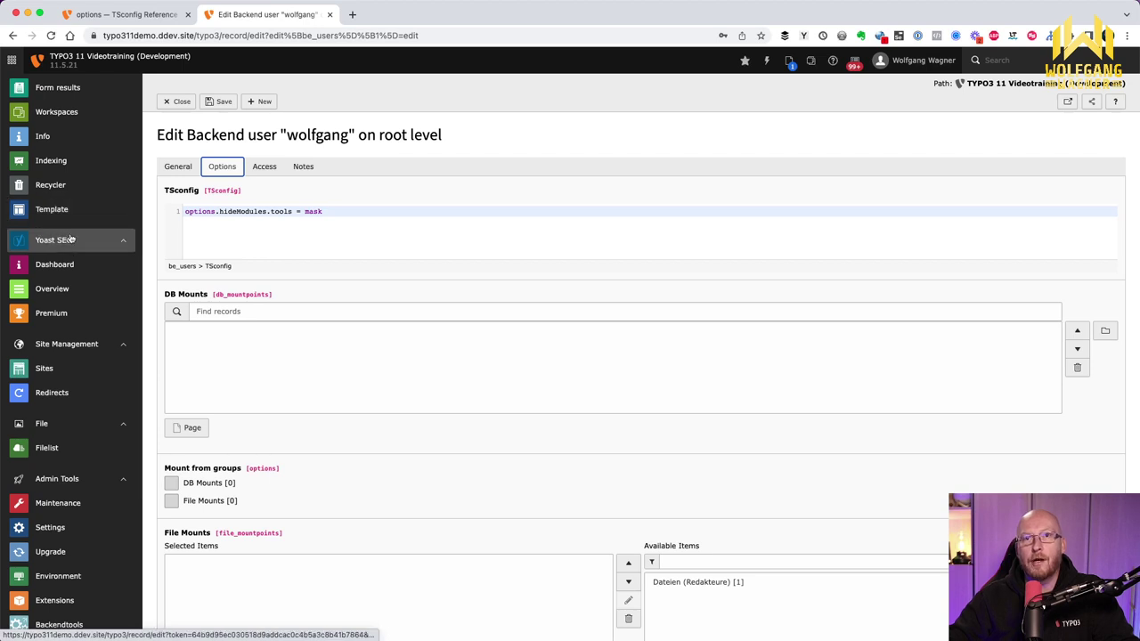
scroll(75, 267, "down", 7)
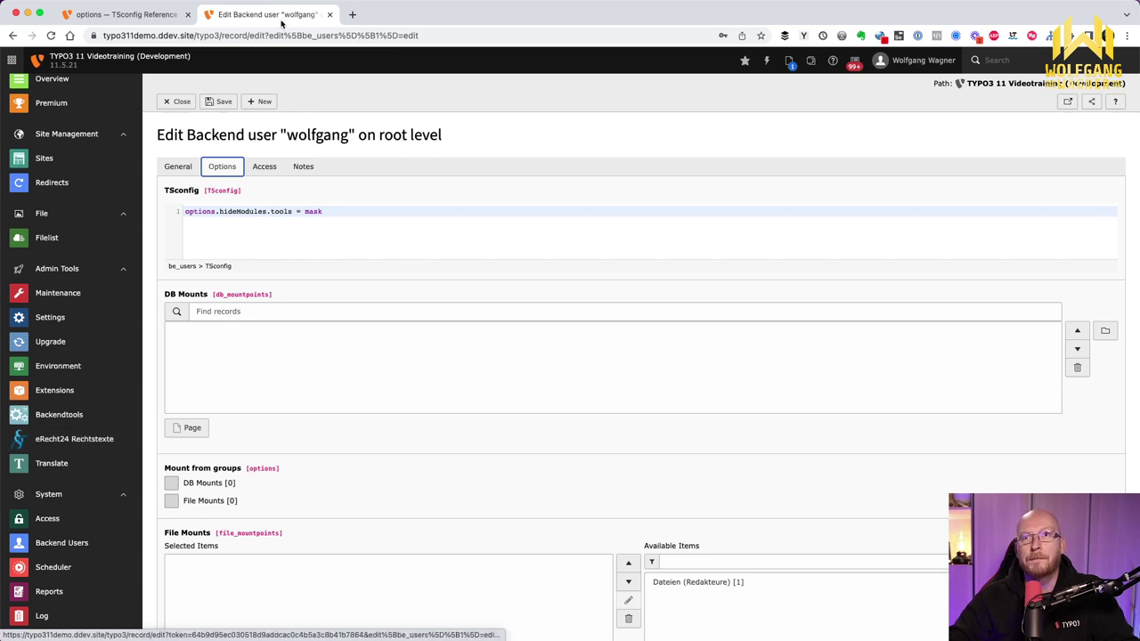
scroll(67, 498, "down", 2)
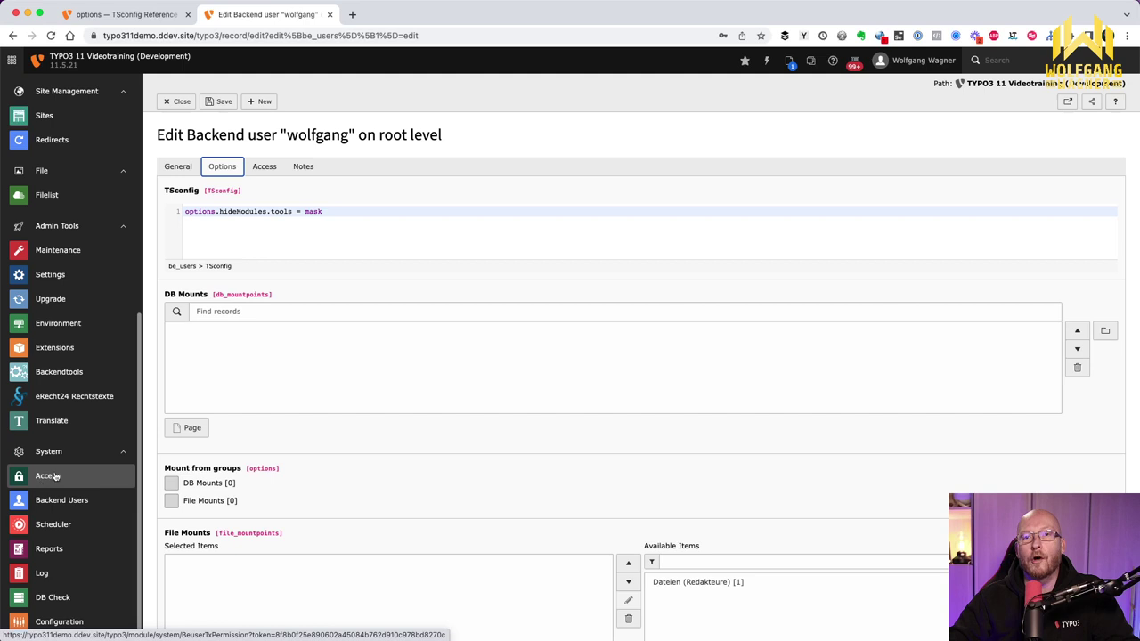
Step: Open the Configuration module and copy the module key Er24RechtstexteMain from the tools_Er24RechtstexteMain entry of the BE Modules tree
left_click(64, 626)
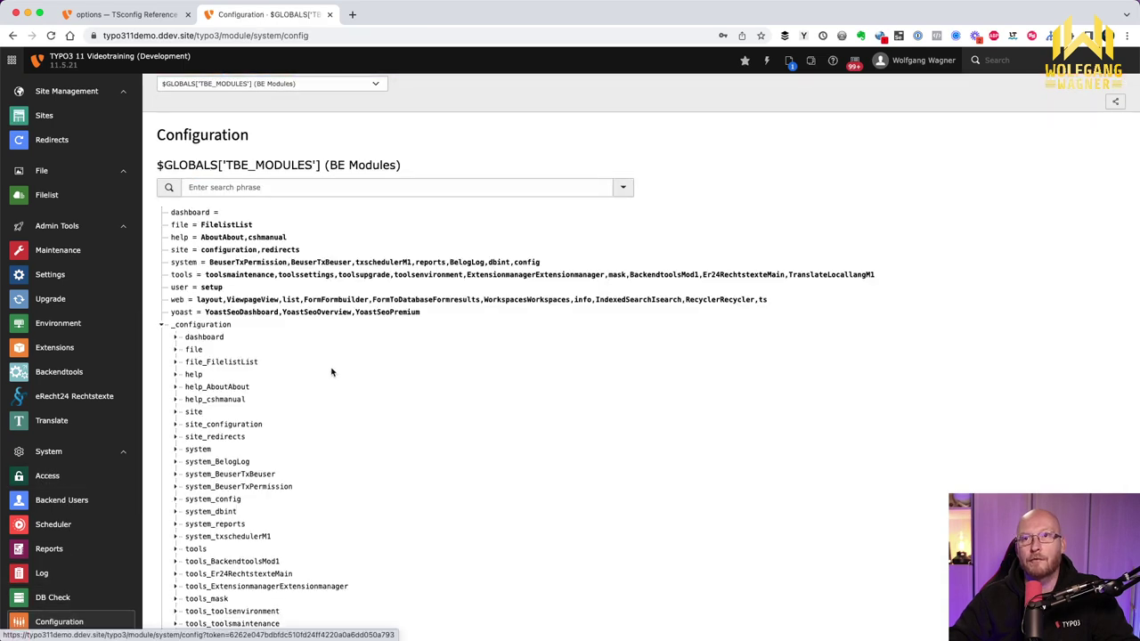
scroll(335, 371, "down", 5)
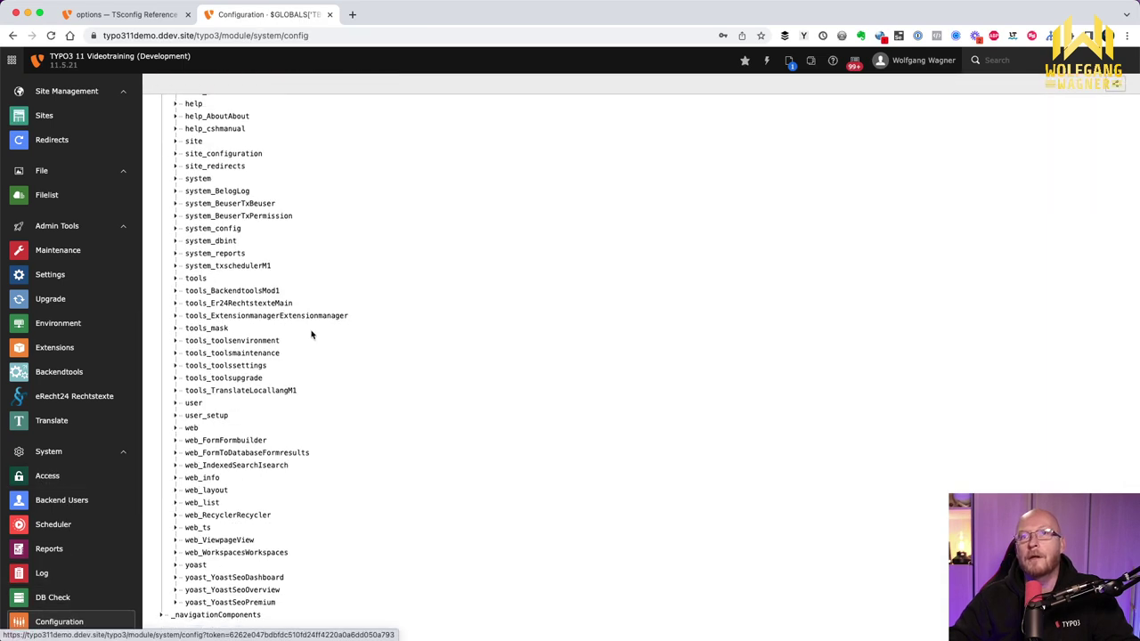
left_click_drag(210, 303, 298, 303)
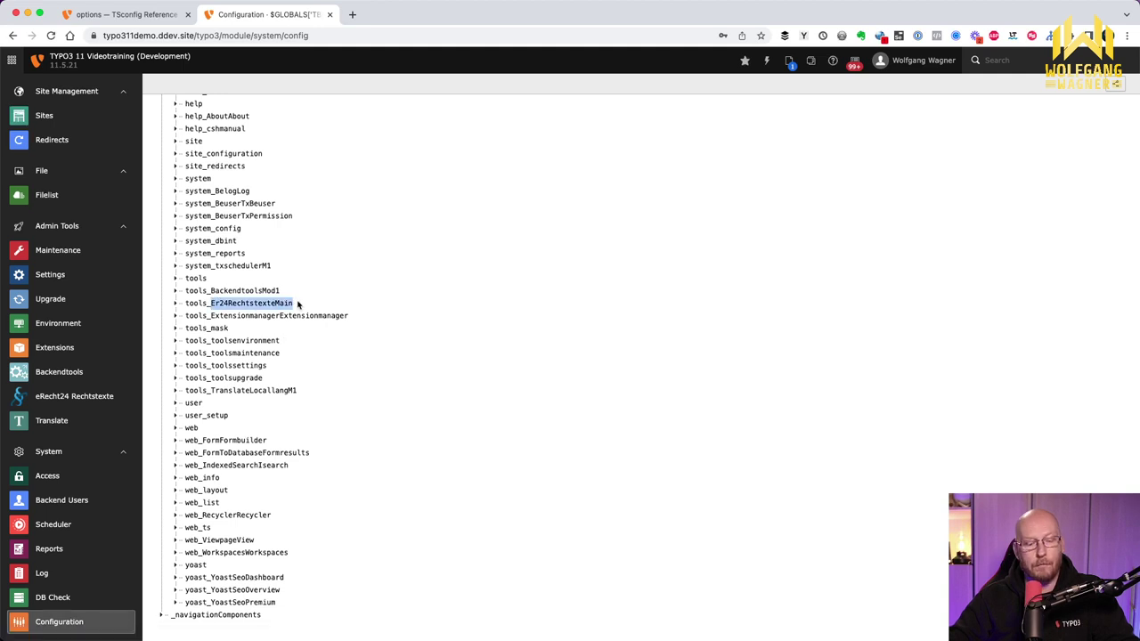
scroll(81, 337, "up", 3)
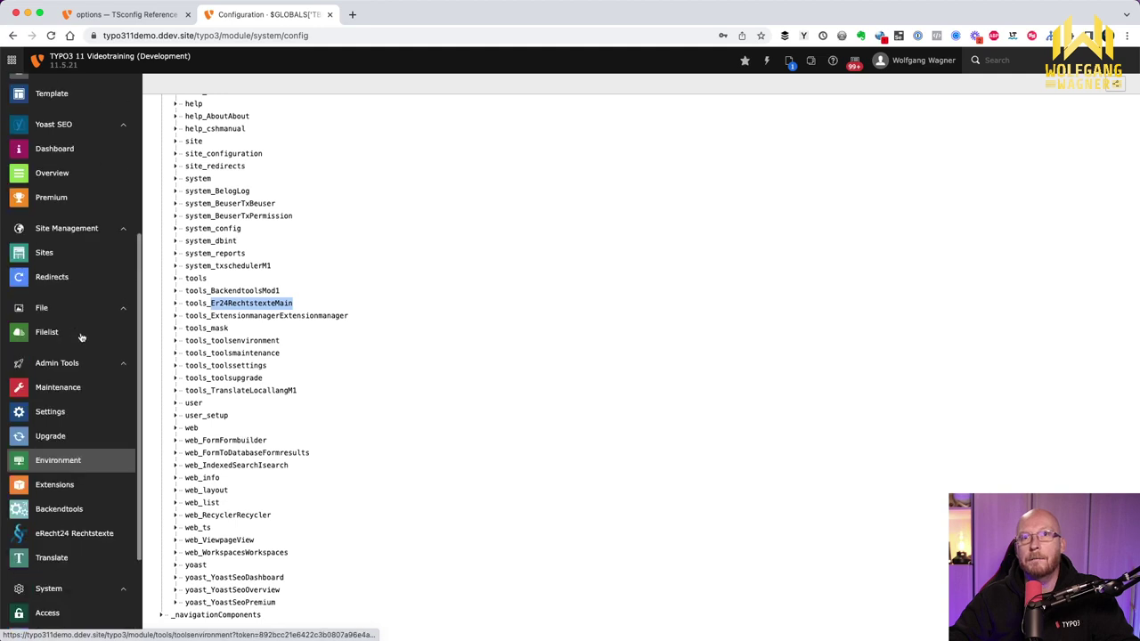
scroll(80, 347, "down", 3)
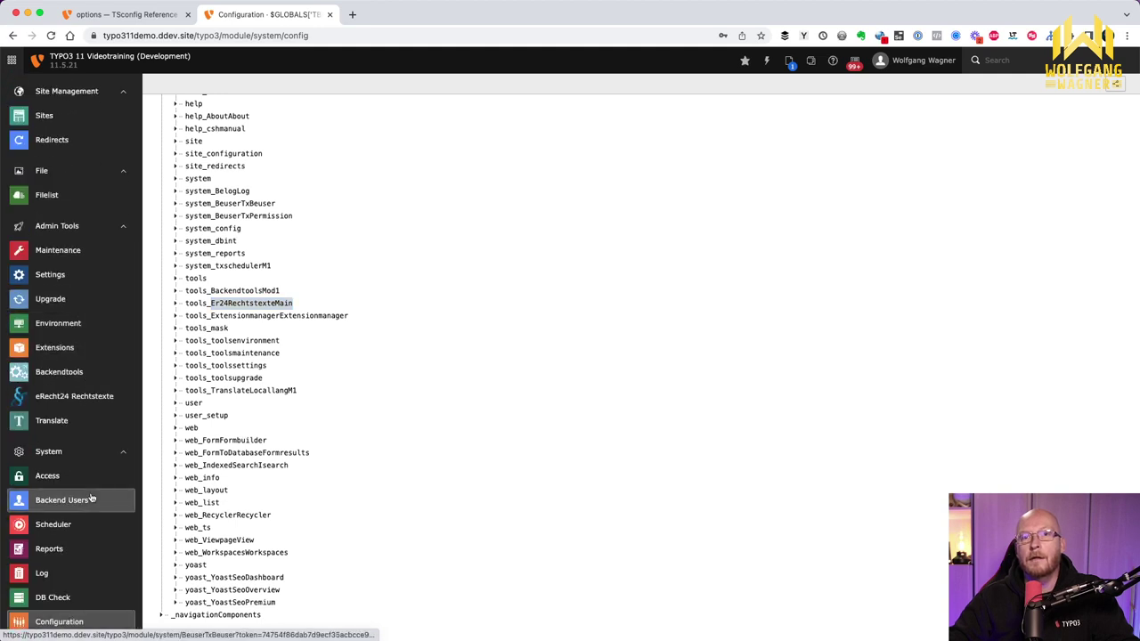
Step: Reopen the backend user record for editing through the Backend Users module, at its TSconfig field
left_click(92, 499)
left_click(948, 332)
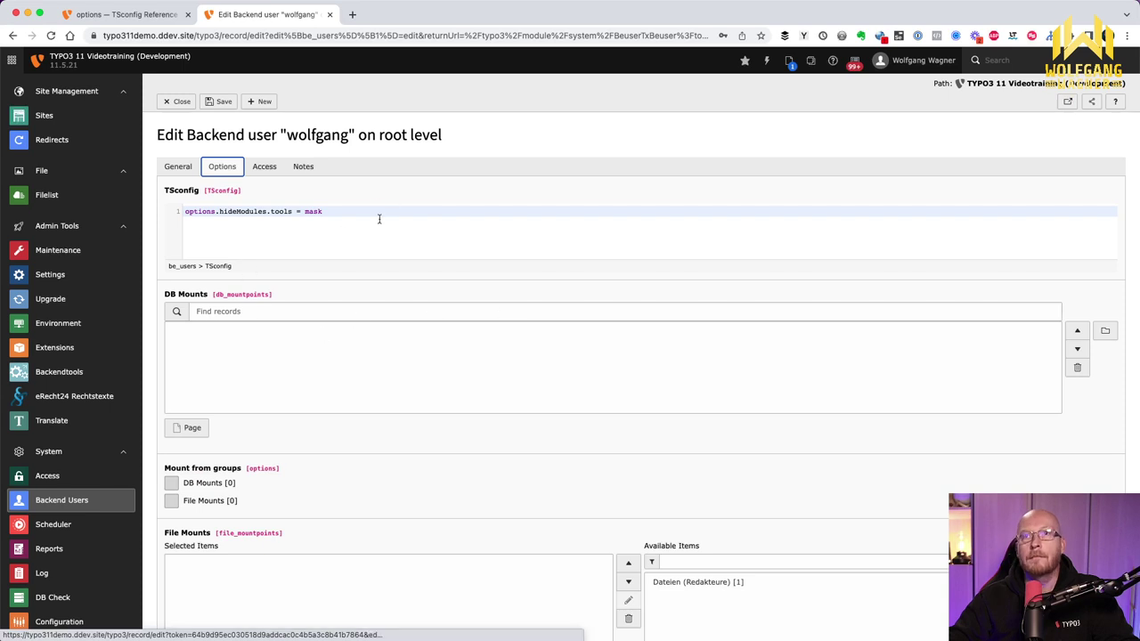
left_click(378, 213)
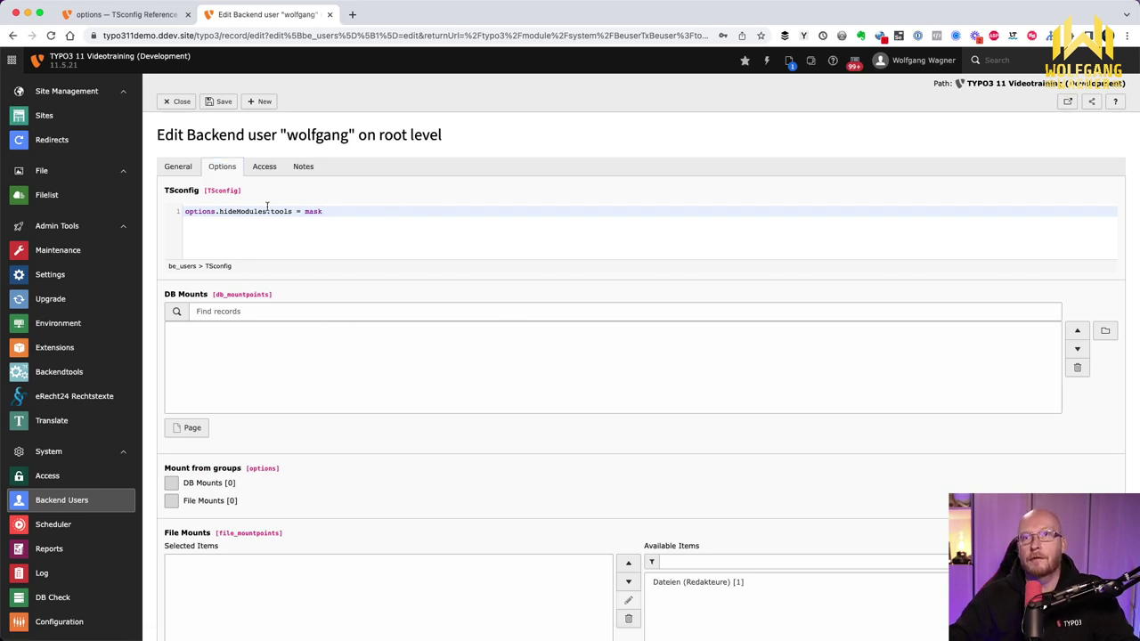
key("BackSpace")
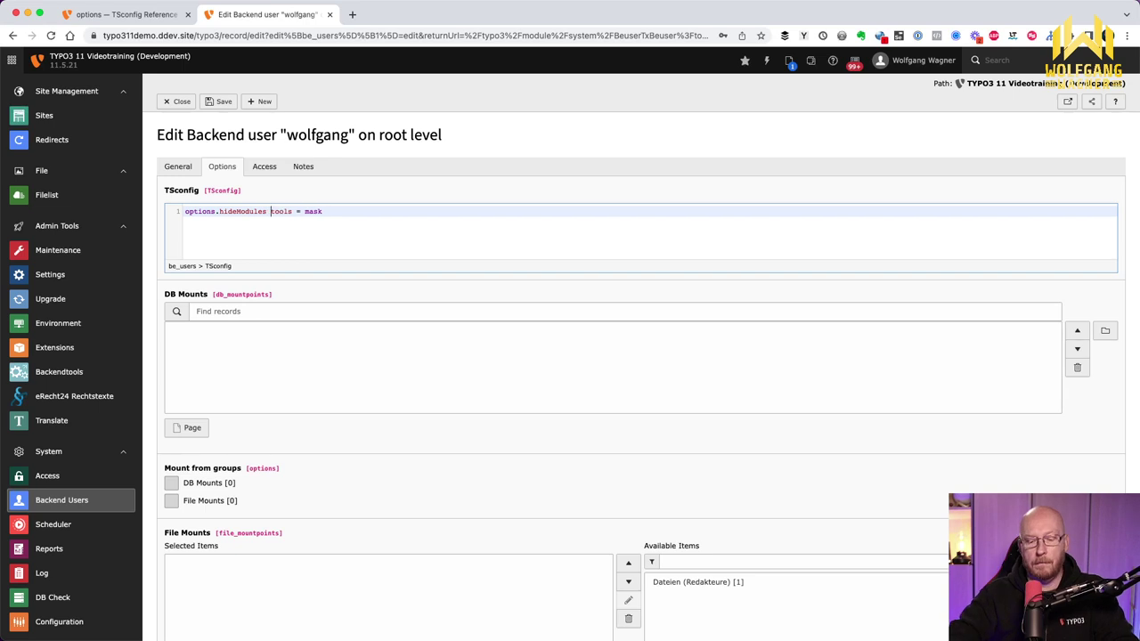
type("{")
key("Return")
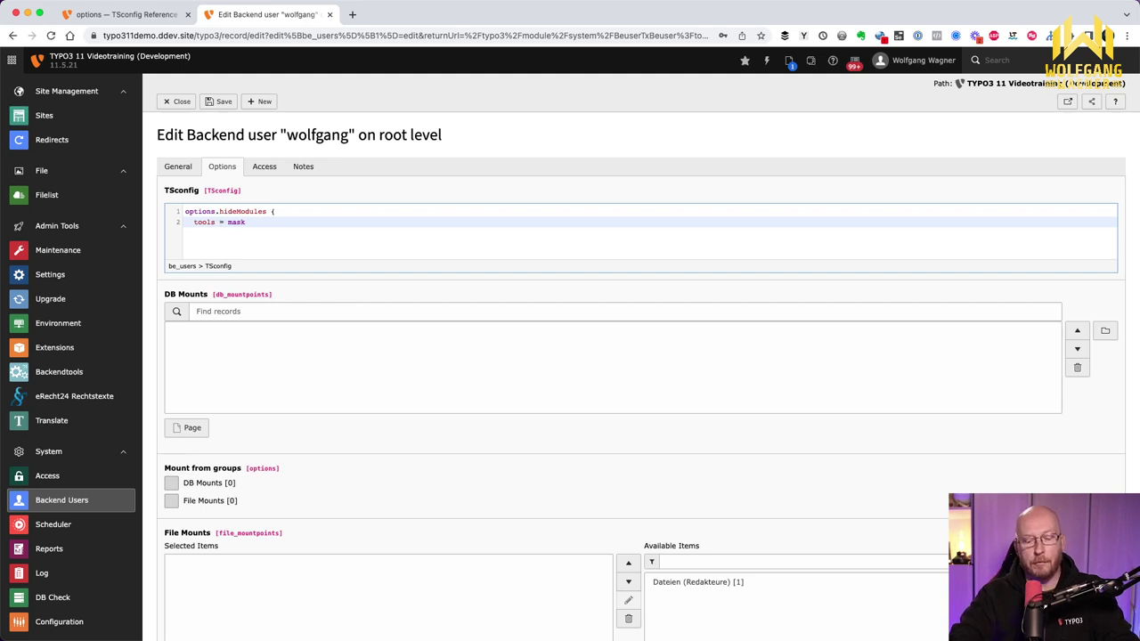
key("BackSpace")
key("BackSpace")
key("BackSpace")
key("BackSpace")
key("BackSpace")
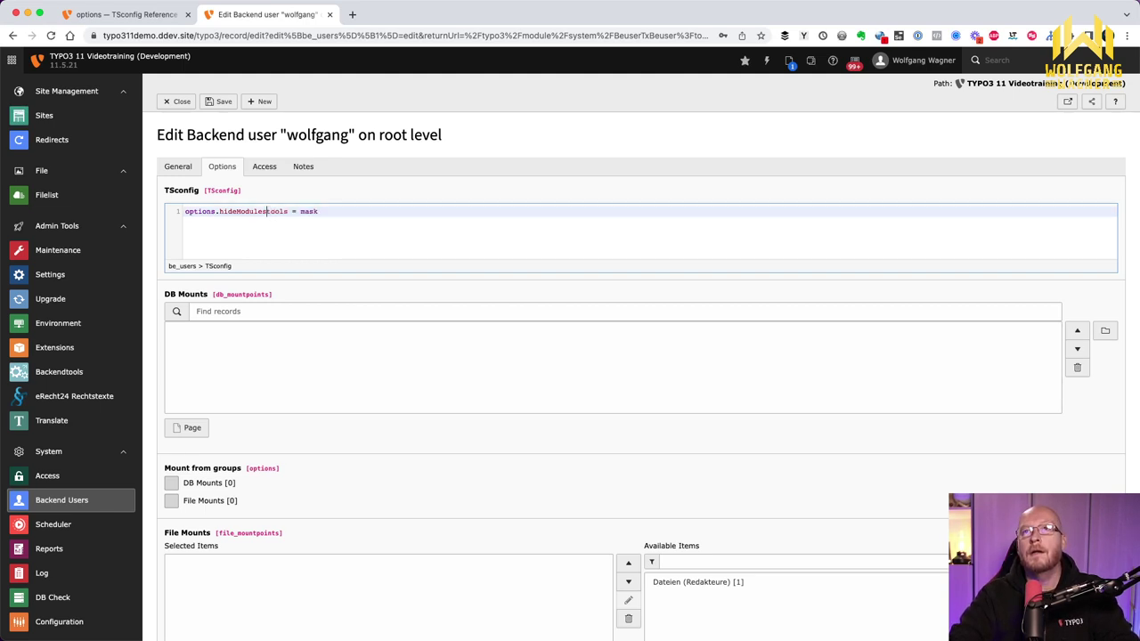
type(".")
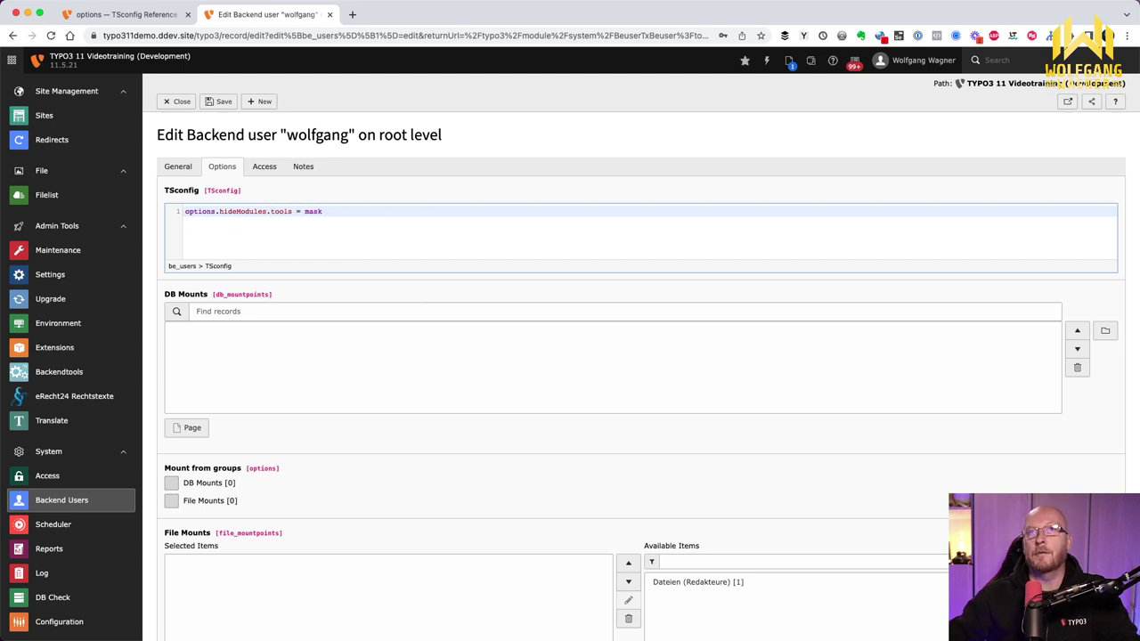
Step: Review the hideModules example for the file and help module groups in the TSconfig Reference
left_click(138, 24)
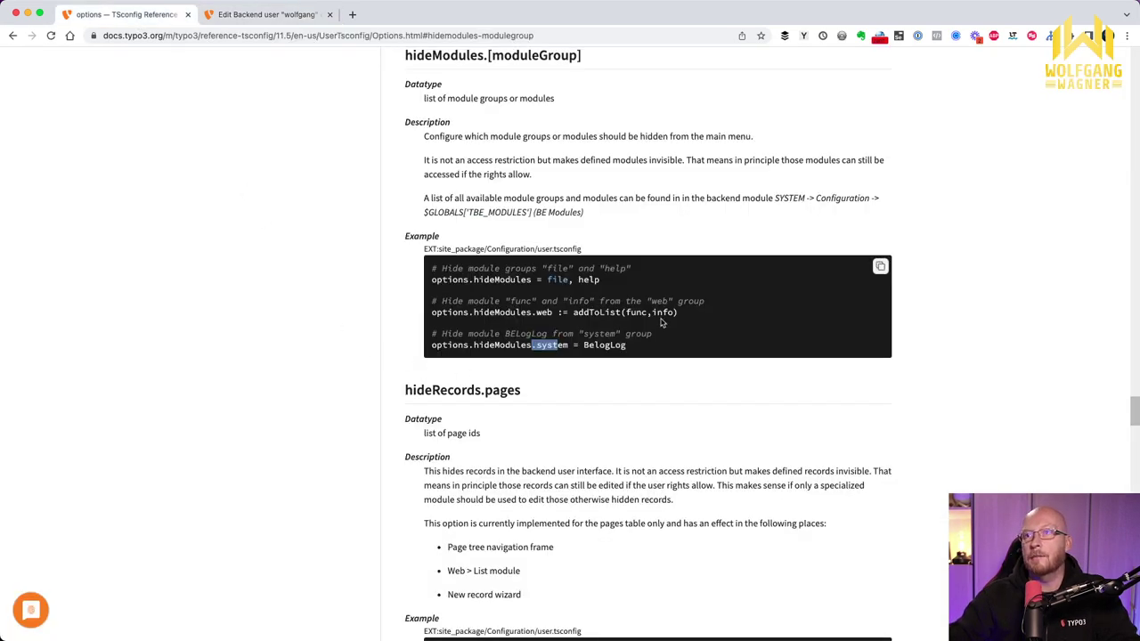
left_click_drag(542, 269, 610, 269)
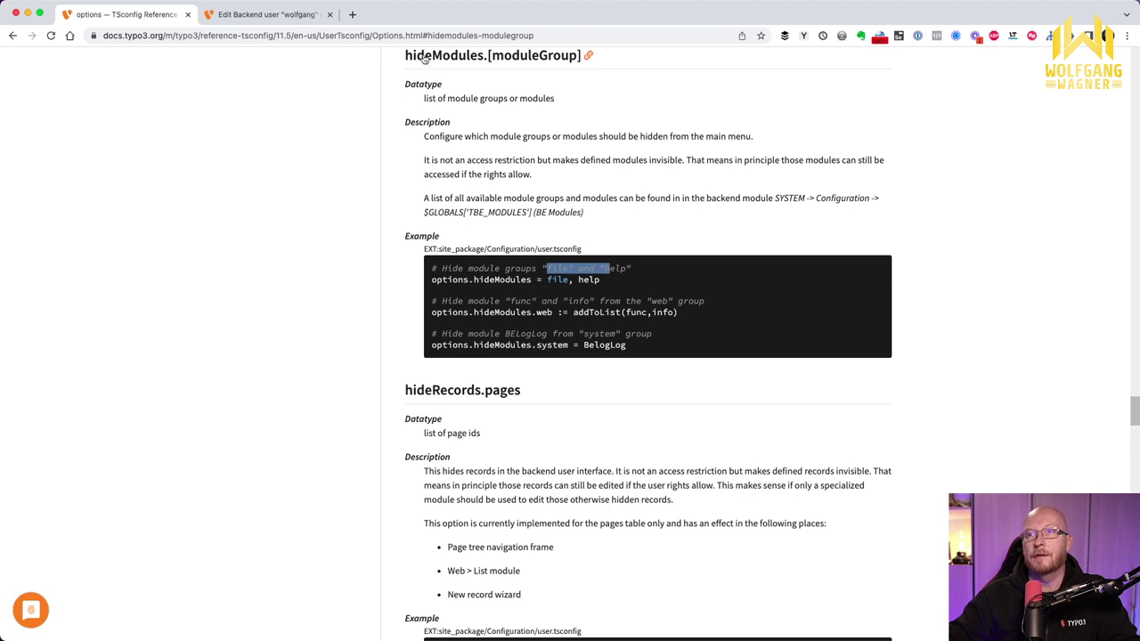
left_click(270, 15)
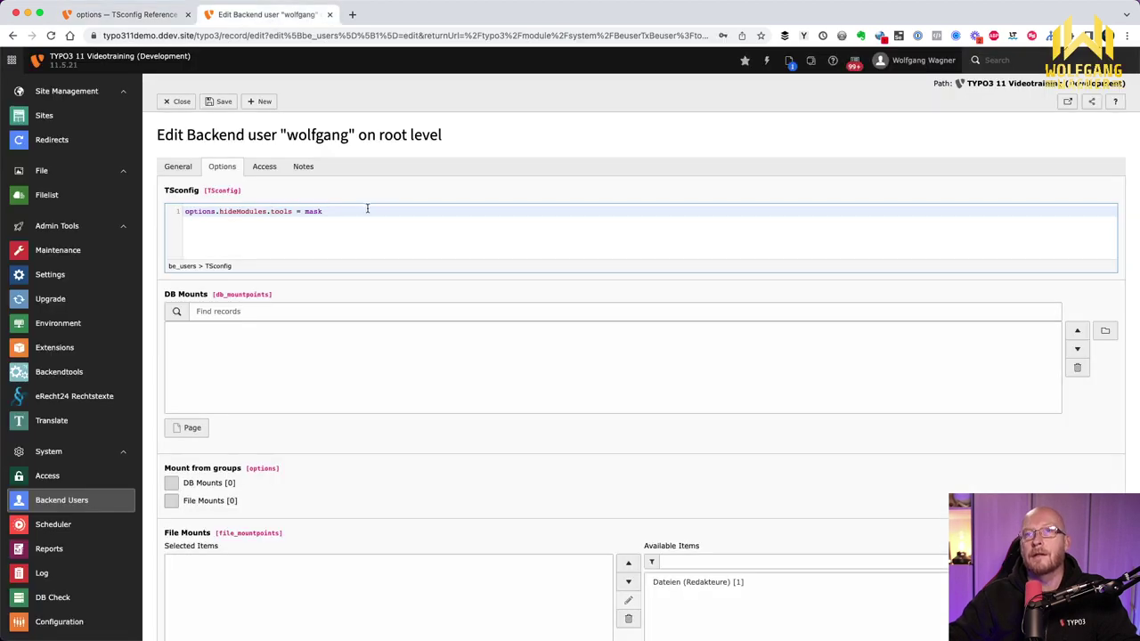
Step: Append Er24RechtstexteMain after mask in the hideModules.tools list, save the record and reload the backend
type(",")
type("Er24RechtstexteMain")
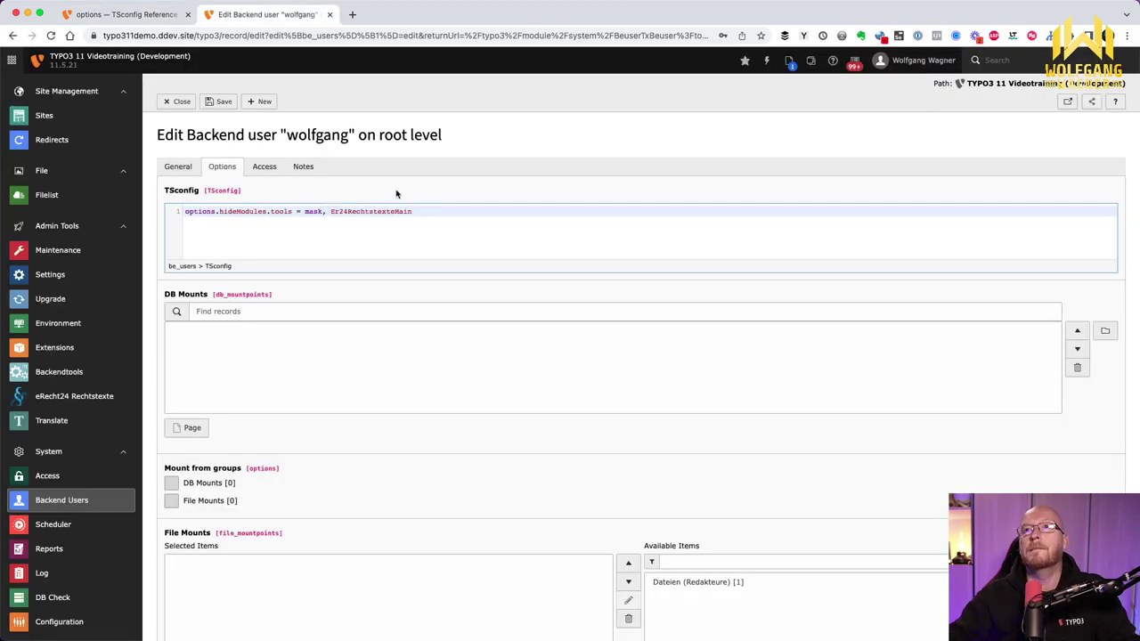
left_click(220, 101)
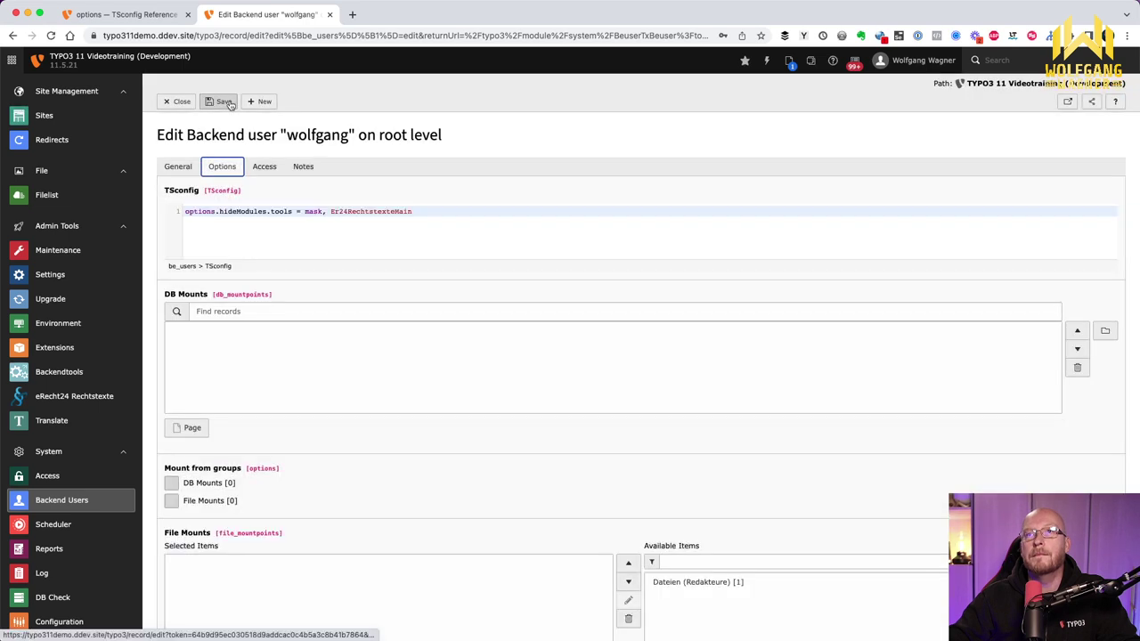
left_click(51, 36)
scroll(51, 316, "down", 5)
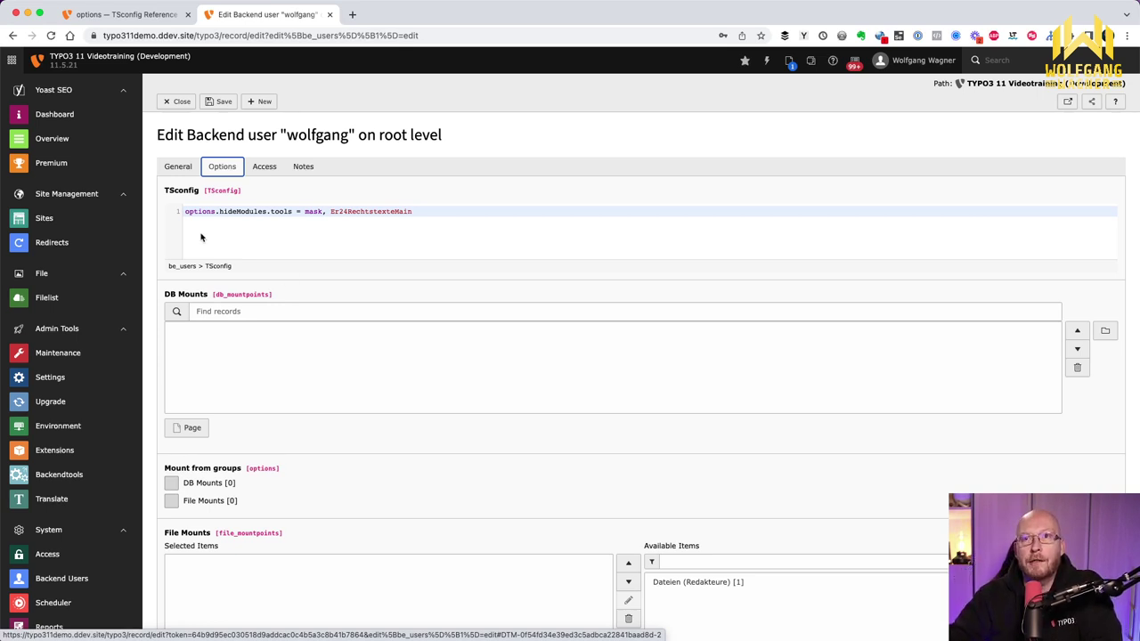
Step: Comment out the options.hideModules.tools line with #, save the record and reload the backend to check the module menu
left_click(315, 207)
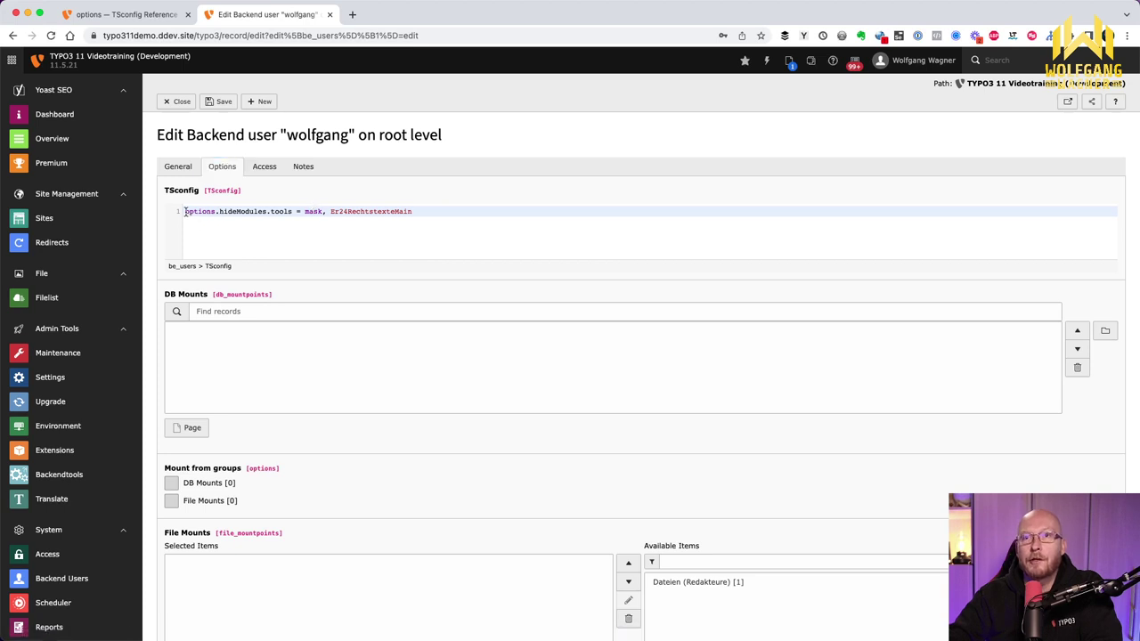
type("#")
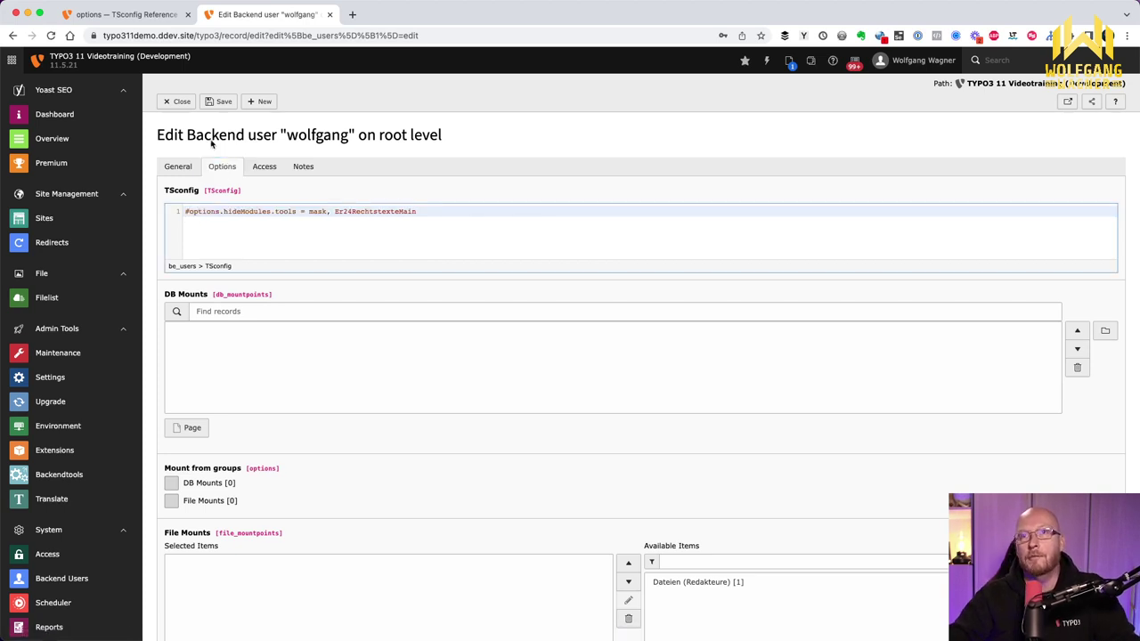
left_click(220, 101)
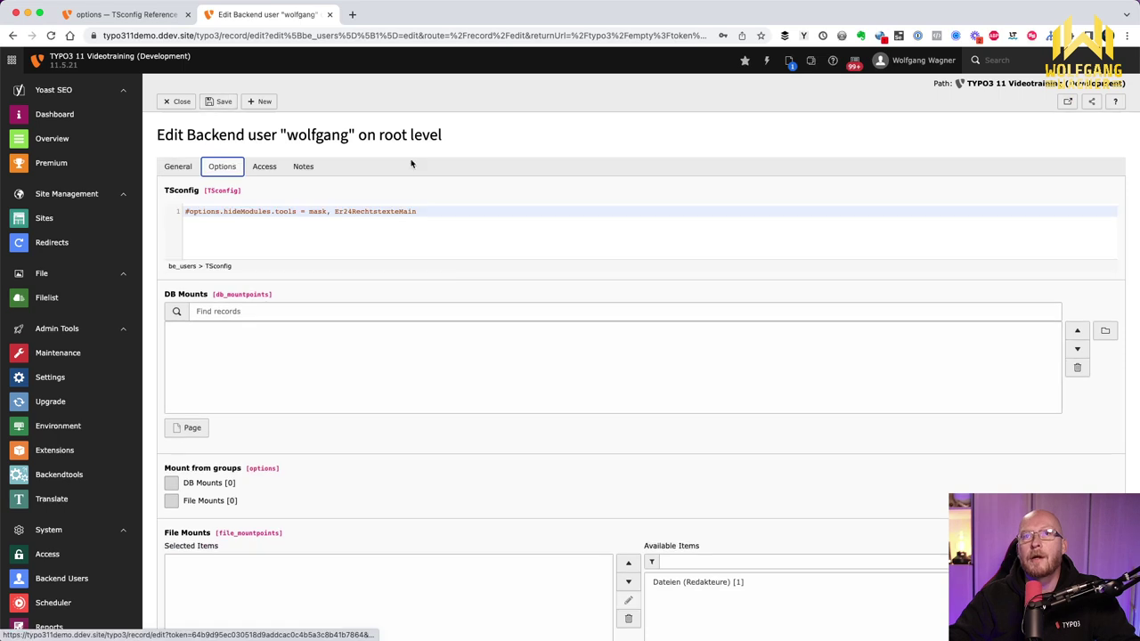
key("super+r")
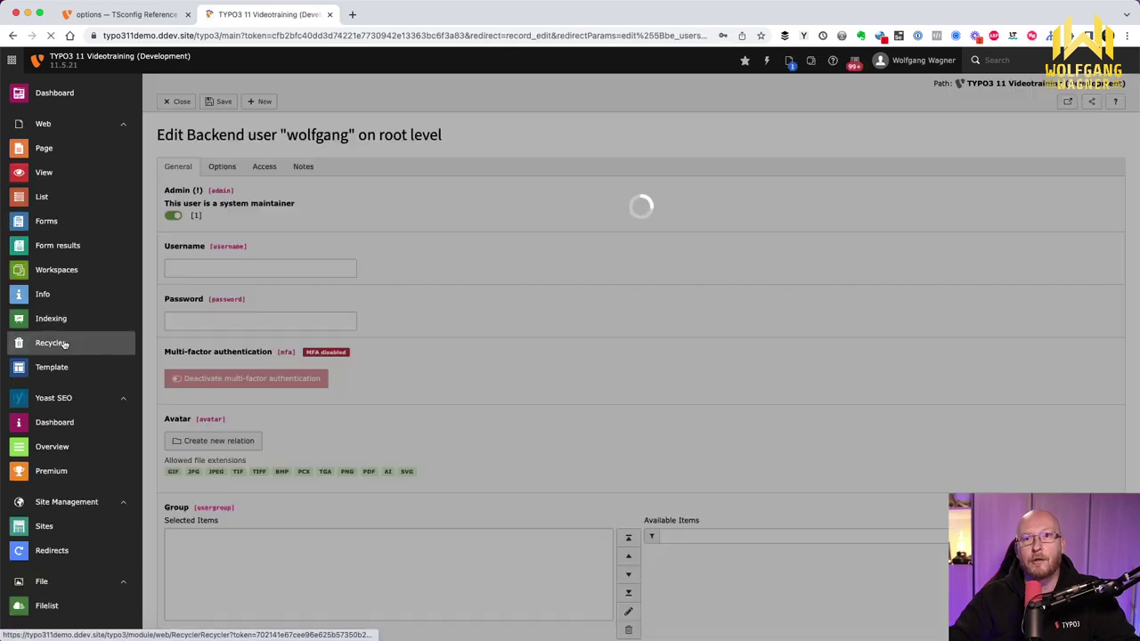
scroll(69, 339, "down", 5)
scroll(68, 339, "down", 2)
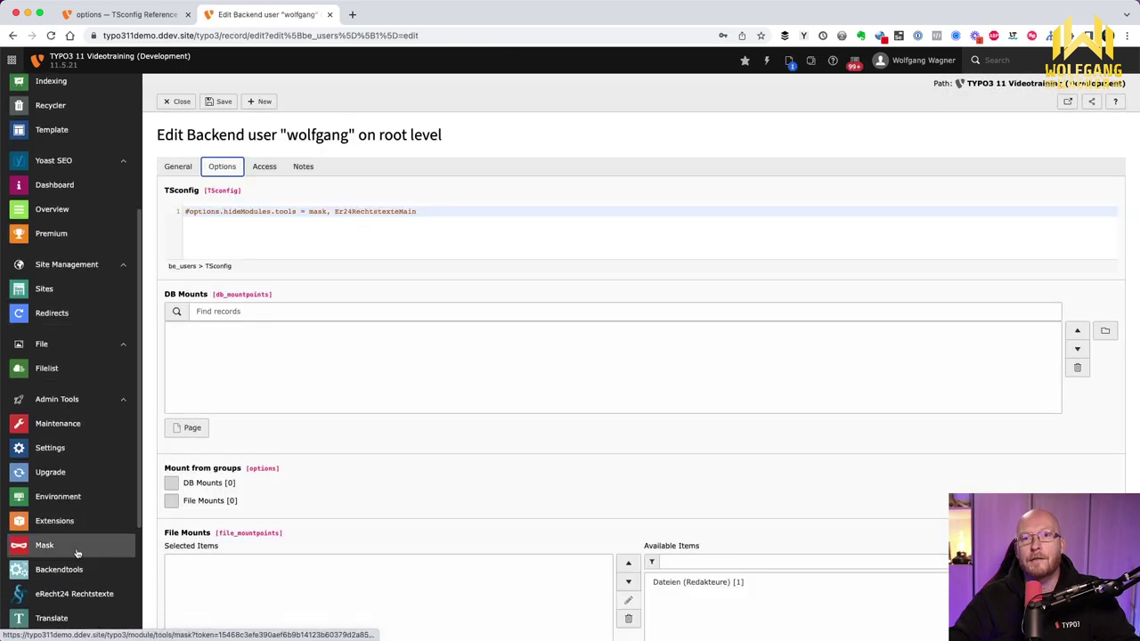
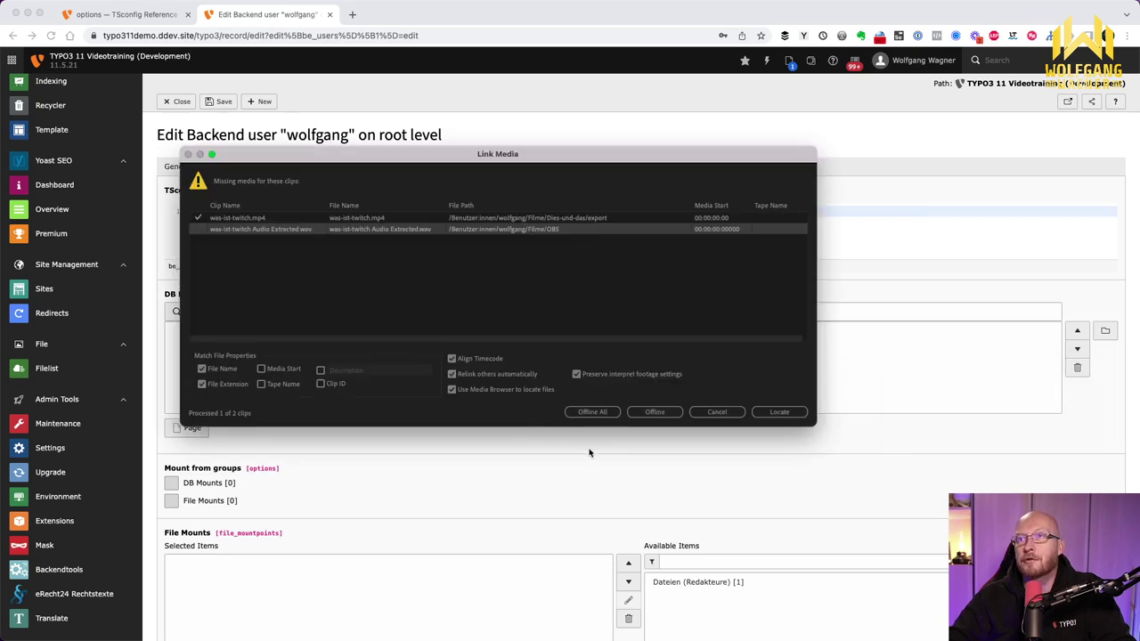
Step: Switch to Premiere Pro, set all missing clips offline and widen the Program monitor panel on both sides
left_click(597, 414)
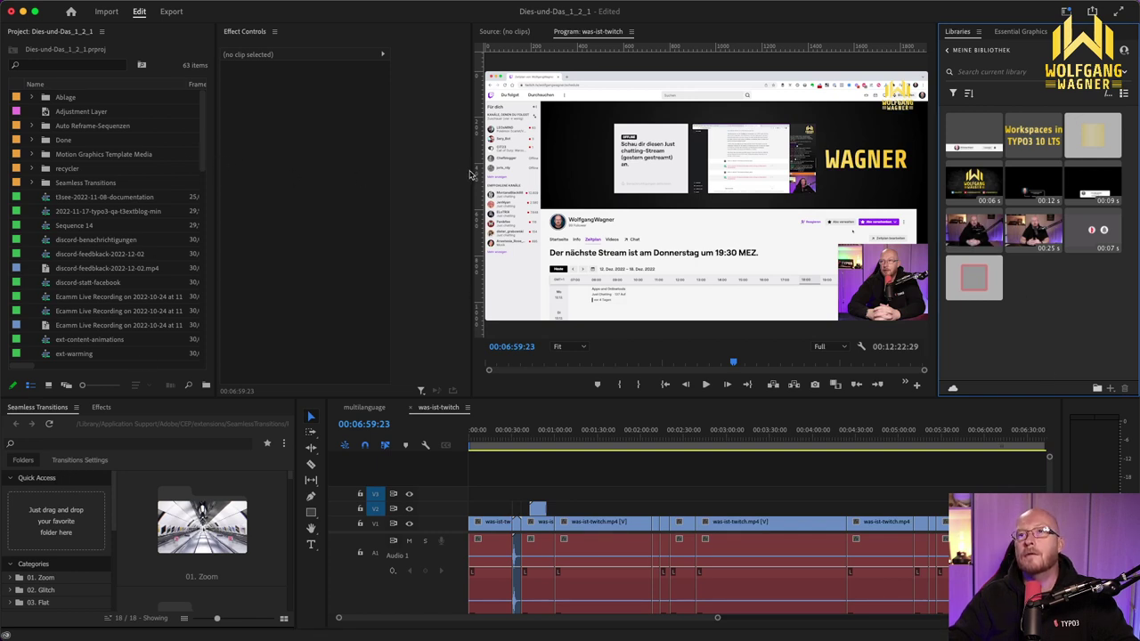
left_click_drag(473, 170, 464, 173)
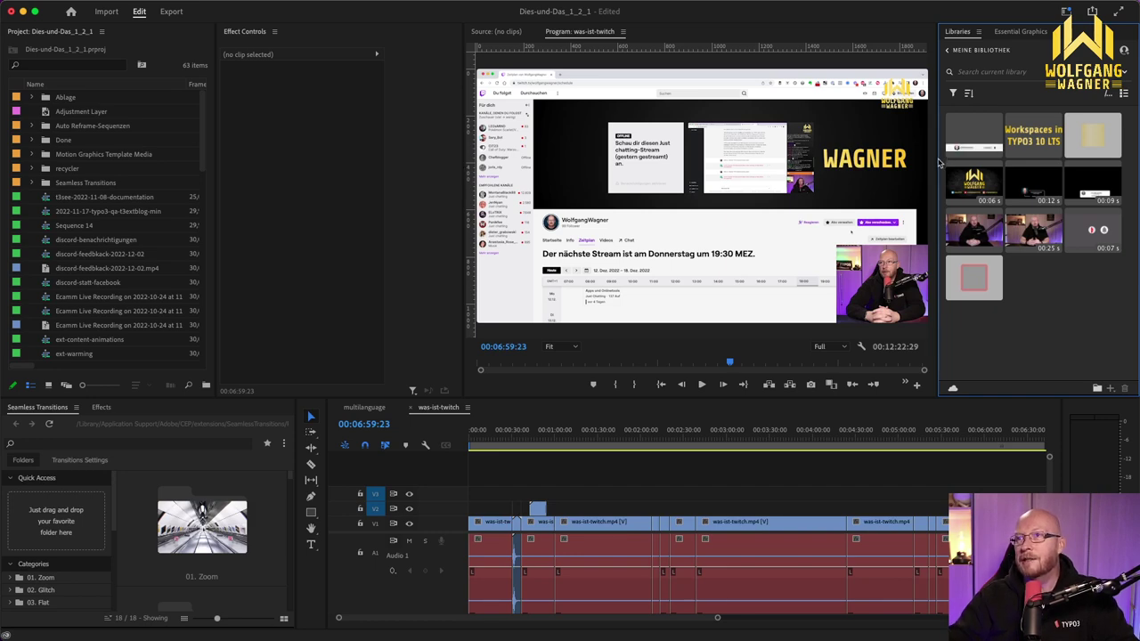
left_click_drag(938, 160, 968, 156)
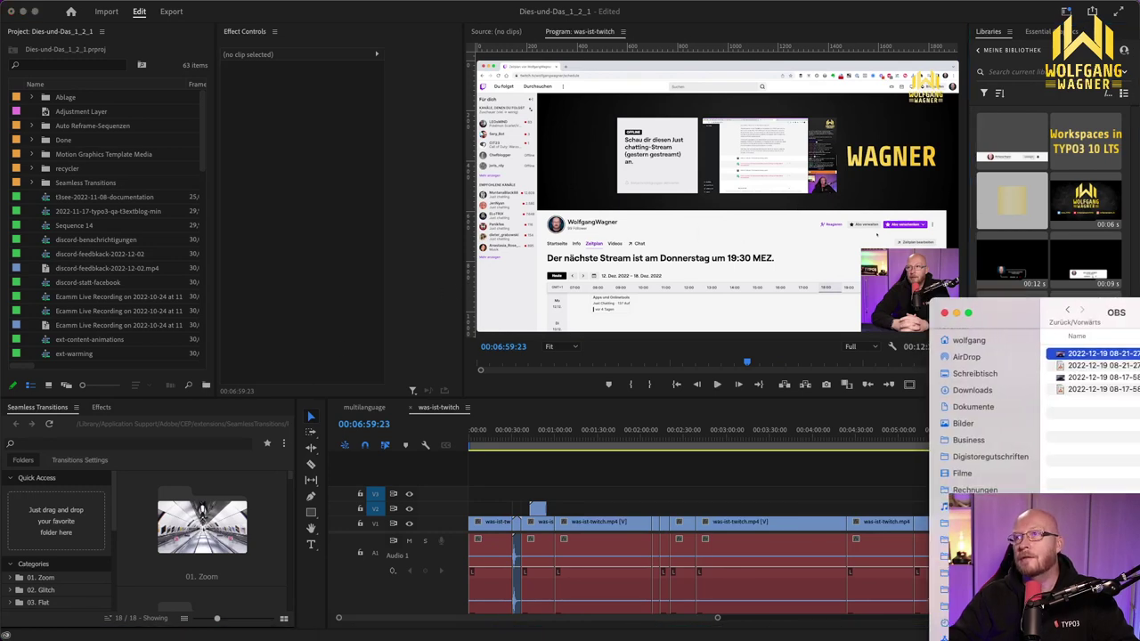
key("Return")
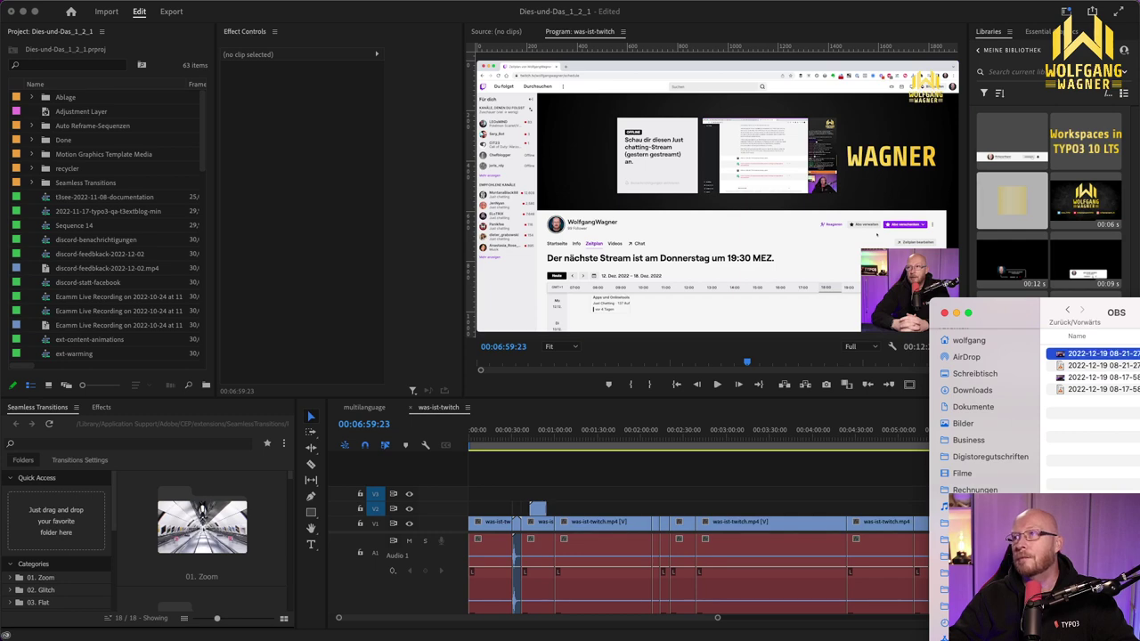
left_click_drag(1025, 313, 499, 138)
left_click(591, 183)
key("Return")
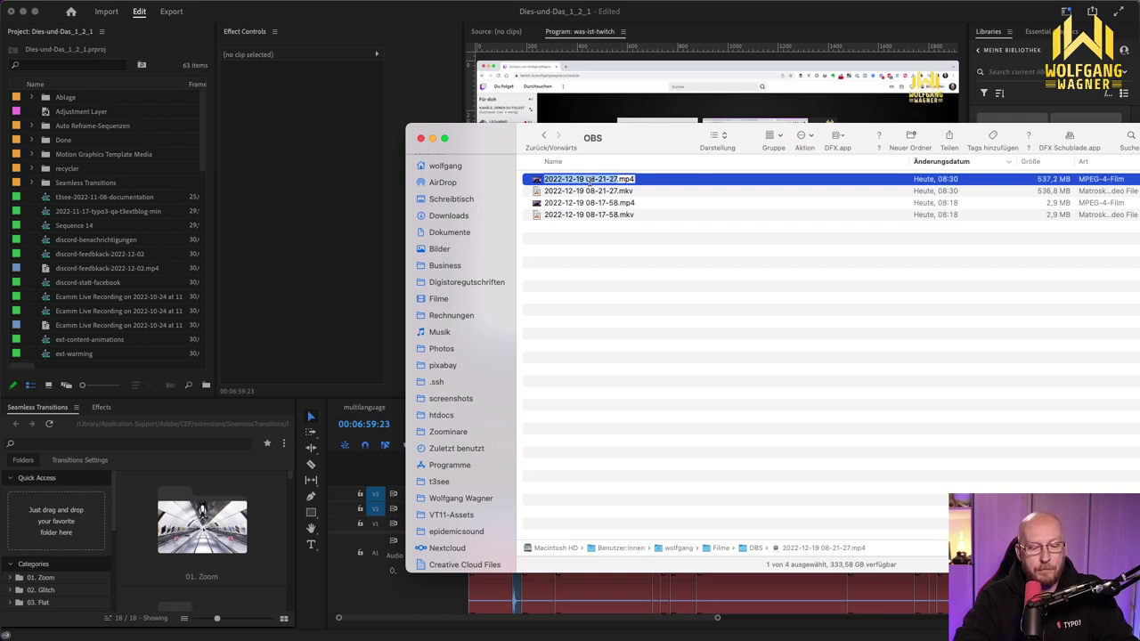
type("module-")
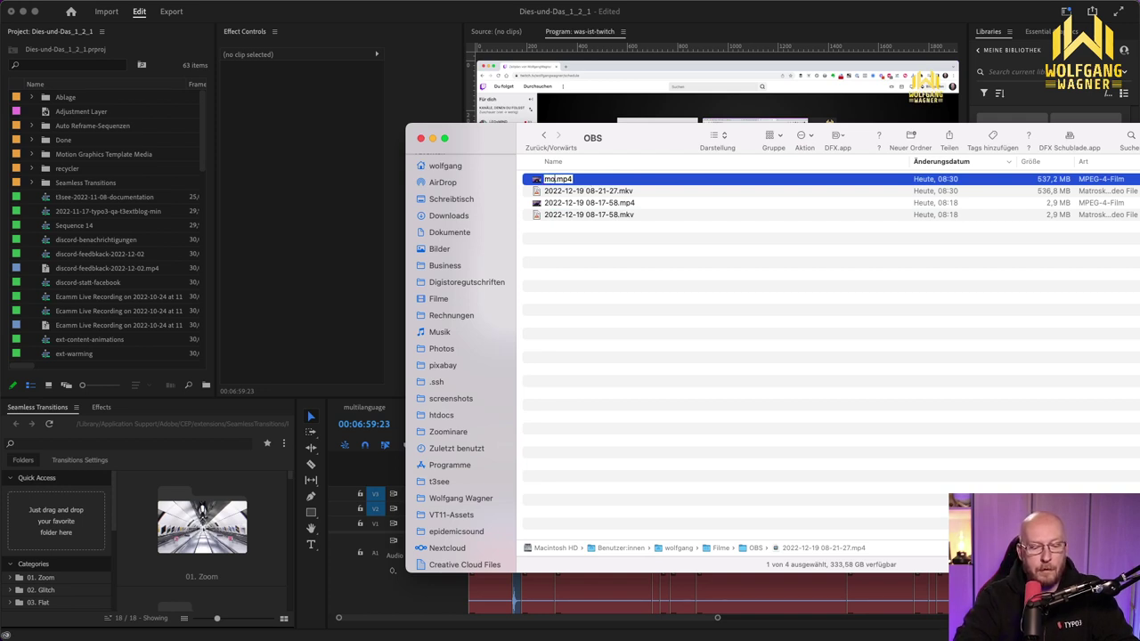
type("ausblenden-")
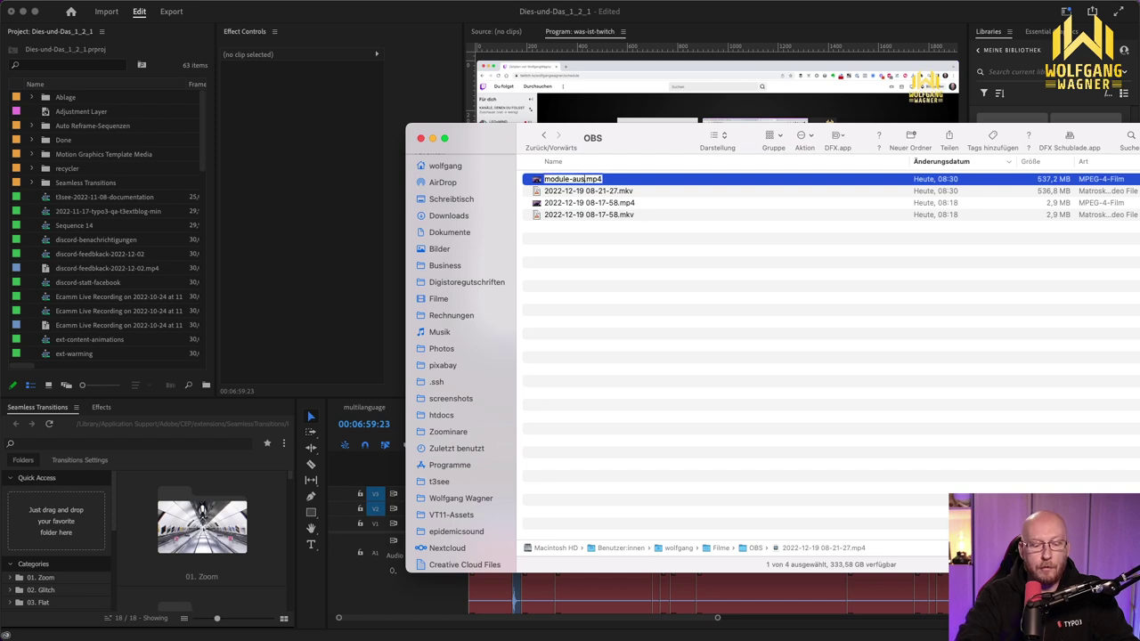
type("per-user-ts")
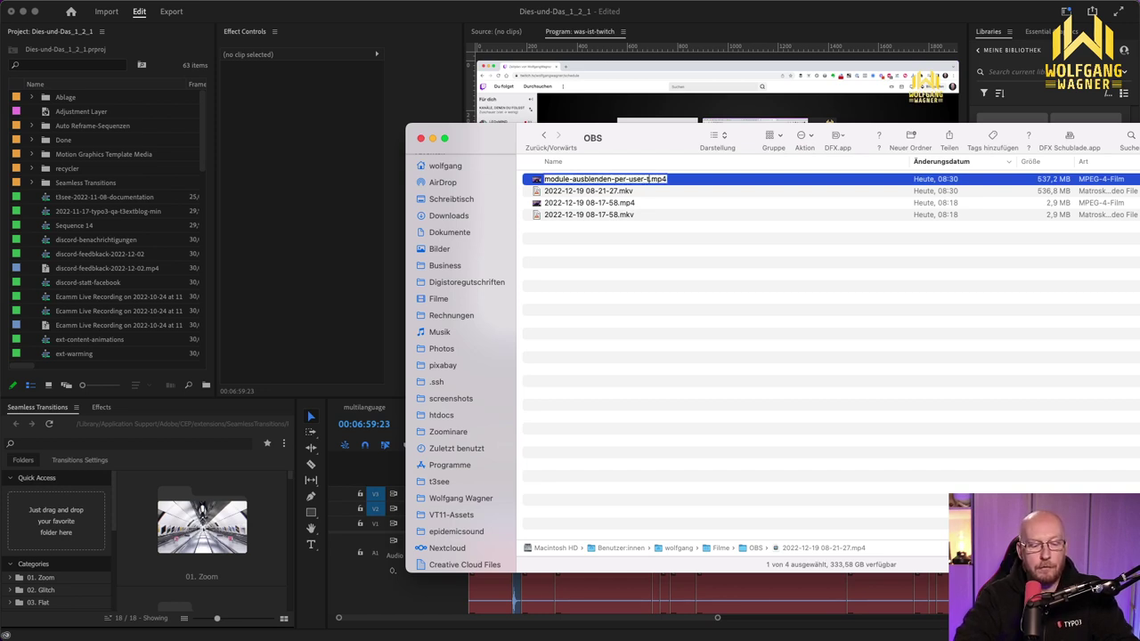
type("config")
key("Return")
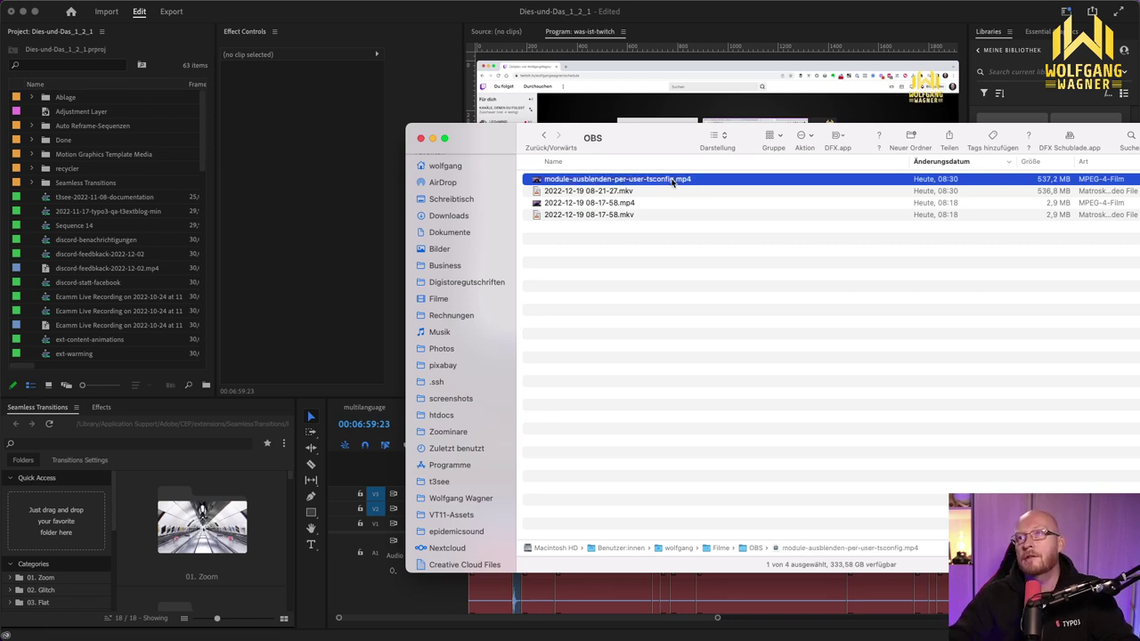
Step: Import module-ausblenden-per-user-tsconfig.mp4 into the Premiere Pro project, widen the project panel and create a new sequence from the clip
left_click(632, 191)
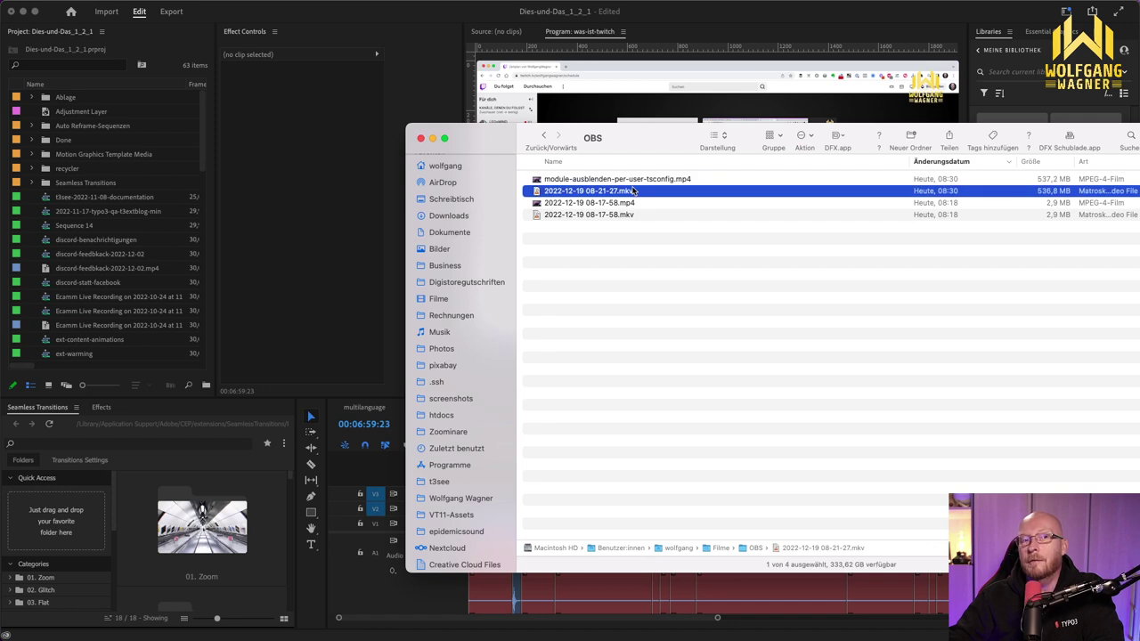
left_click(638, 180)
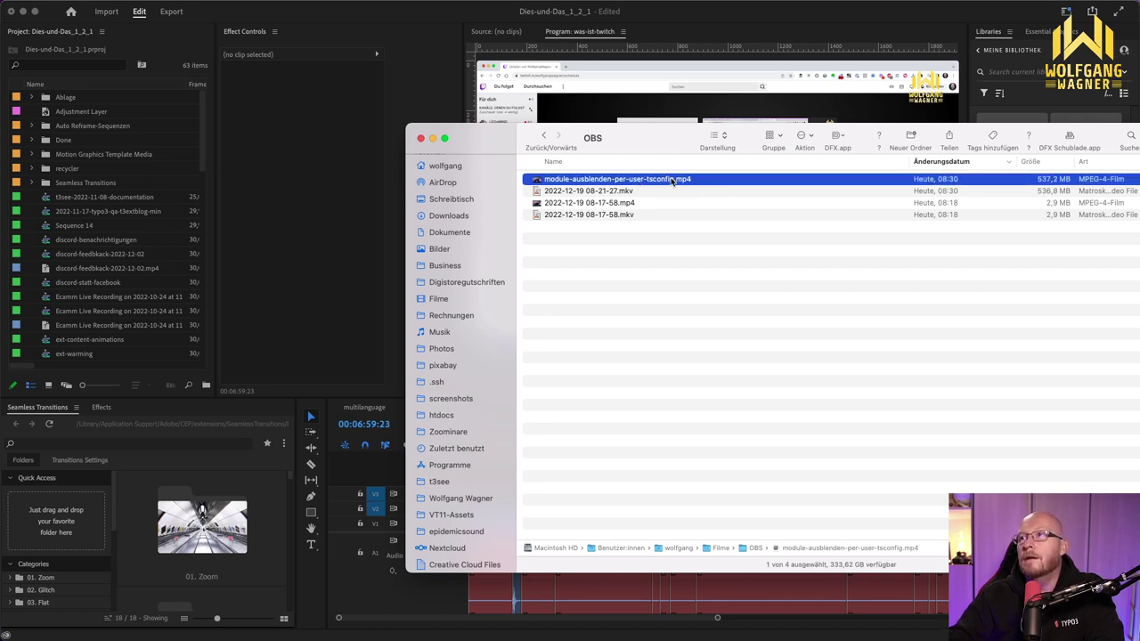
left_click_drag(672, 180, 151, 247)
left_click(117, 356)
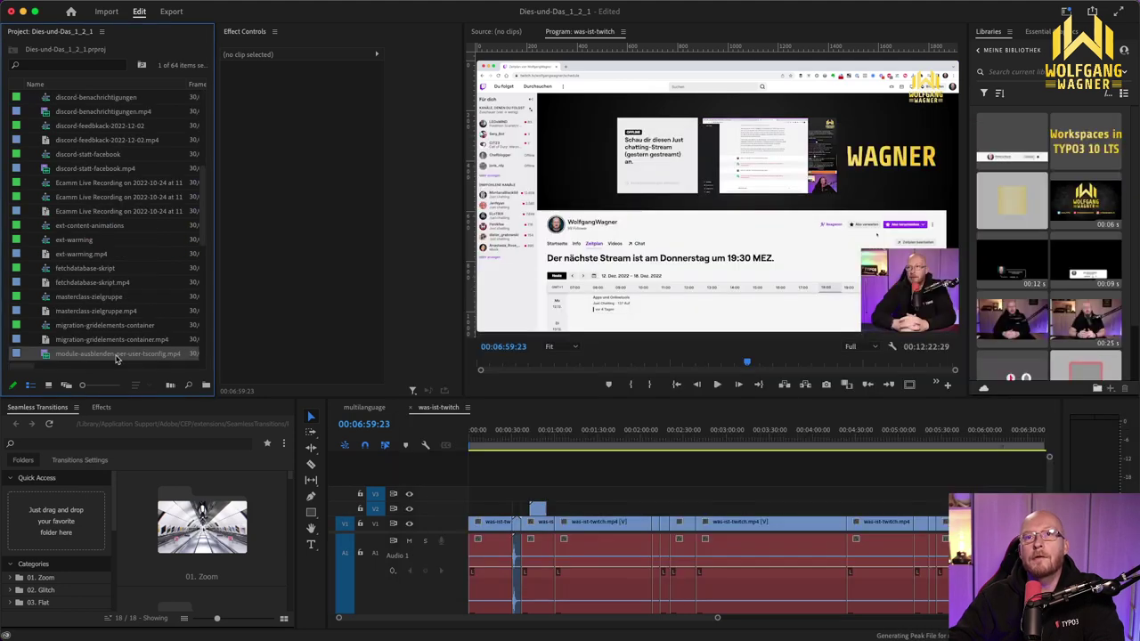
left_click_drag(215, 349, 283, 348)
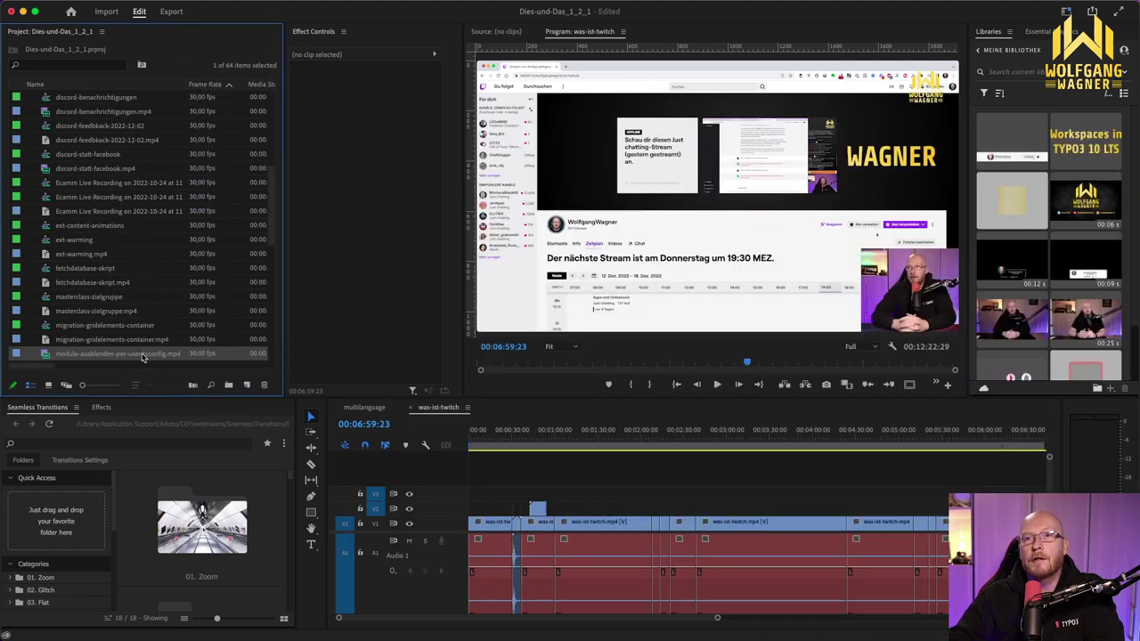
left_click_drag(216, 361, 229, 385)
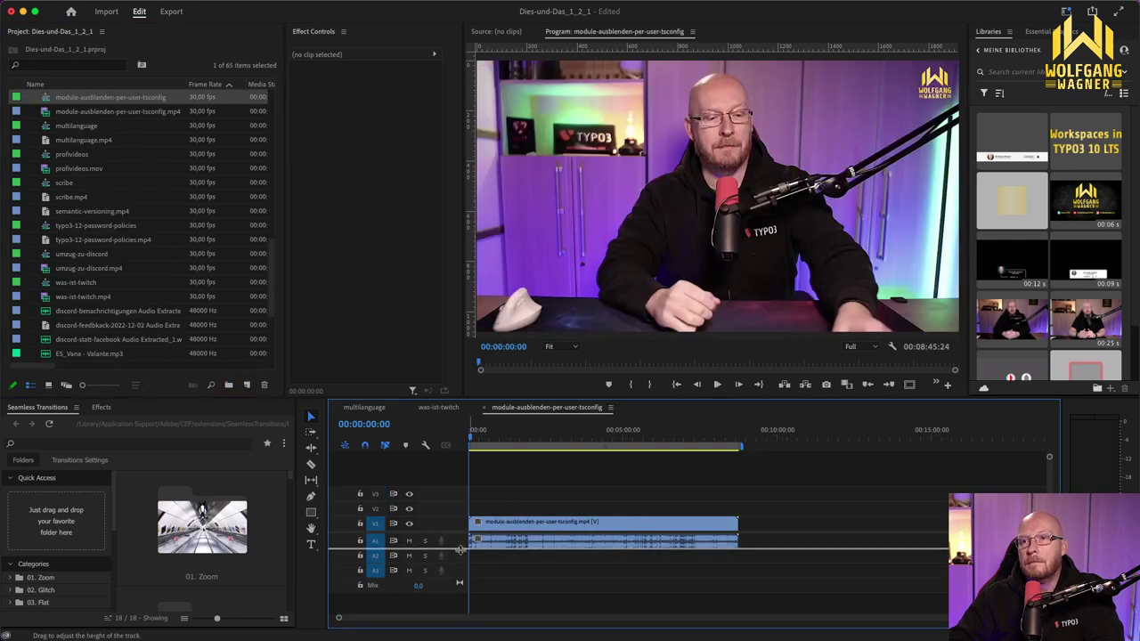
Step: Increase the height of the first audio track and send the timeline clip to Adobe Audition for editing
left_click_drag(461, 549, 455, 605)
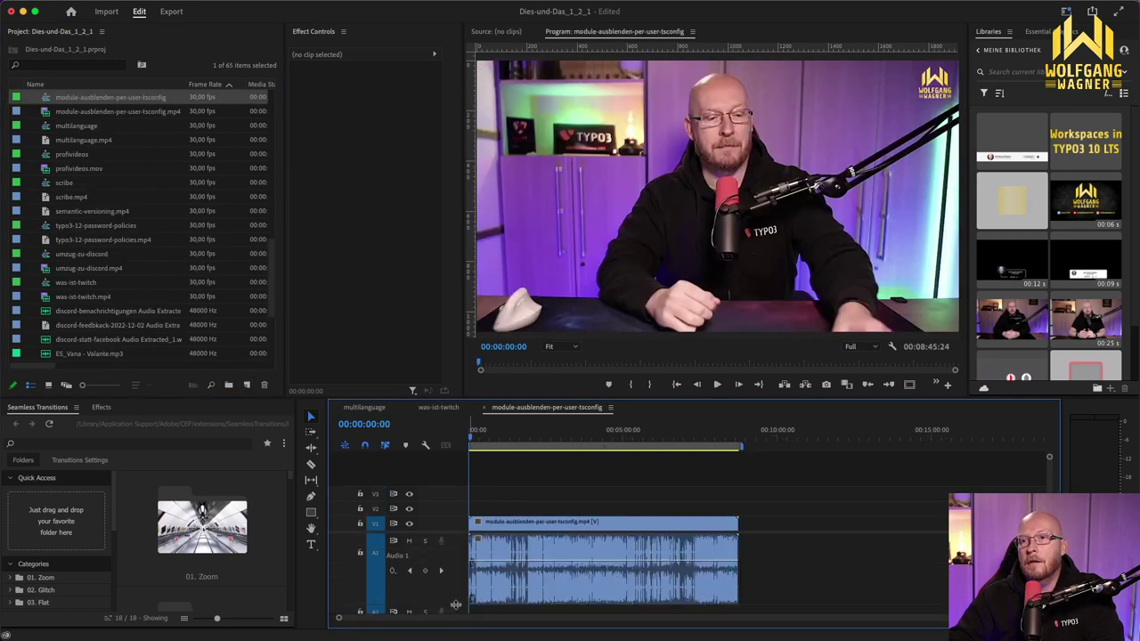
right_click(515, 525)
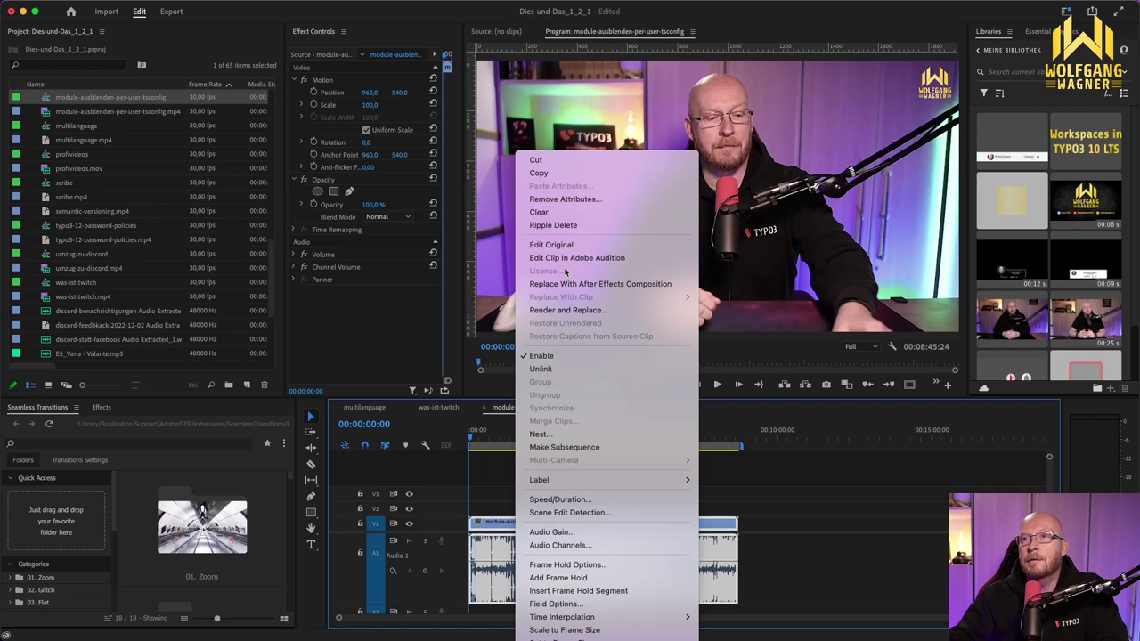
left_click(567, 310)
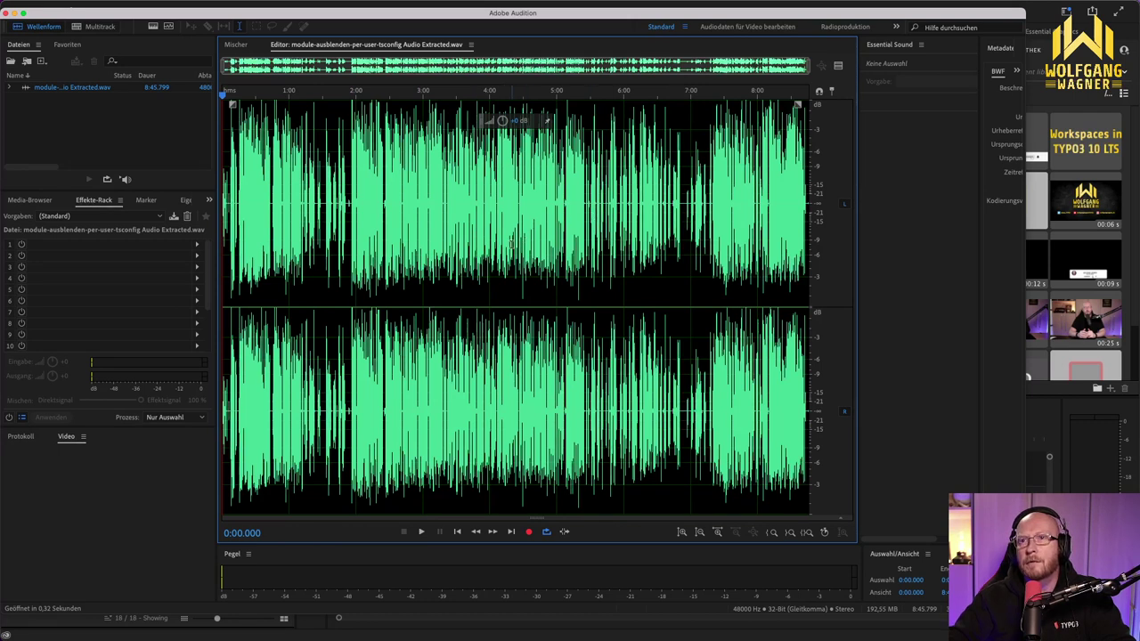
Step: Listen to a sample of the unprocessed audio from about 2:30 and load the WW SM7B effects rack preset
left_click(389, 203)
key("space")
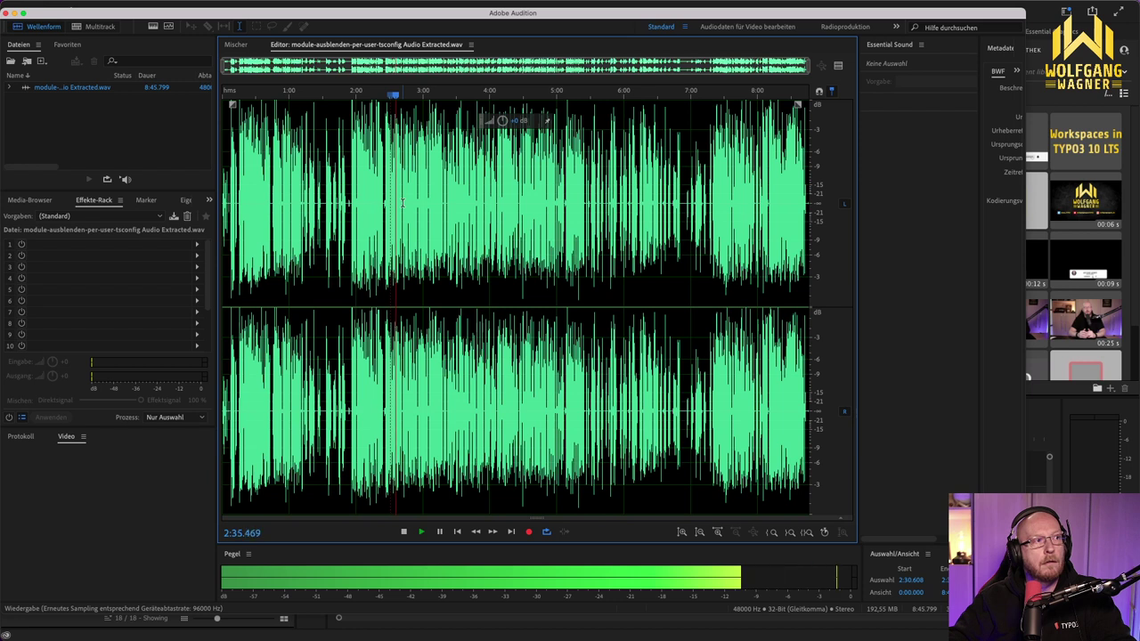
key("space")
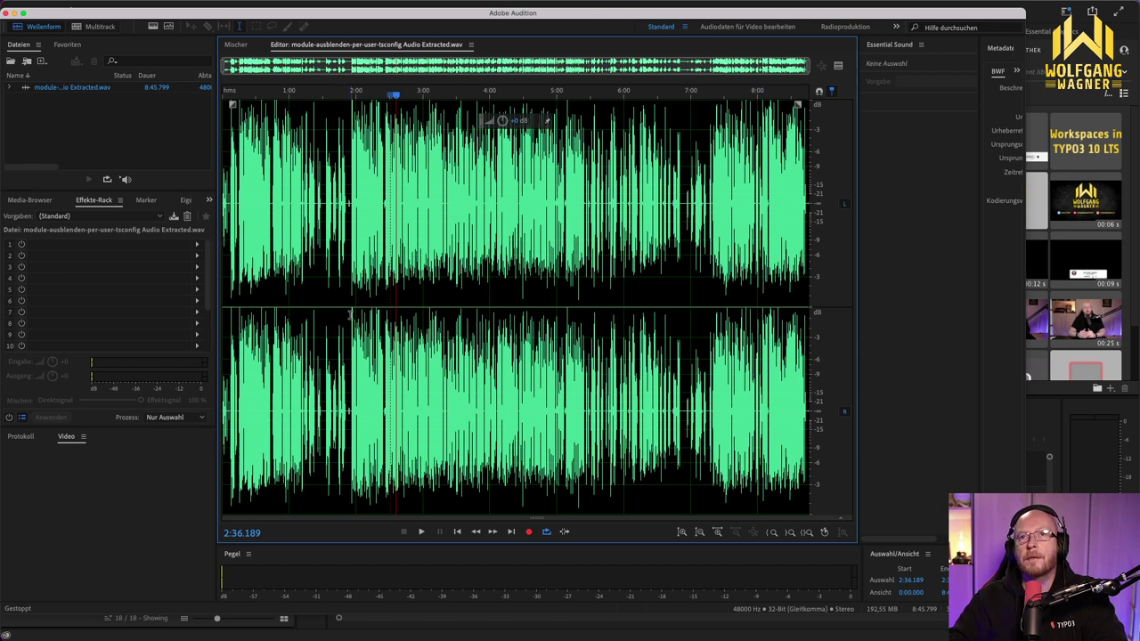
left_click(72, 218)
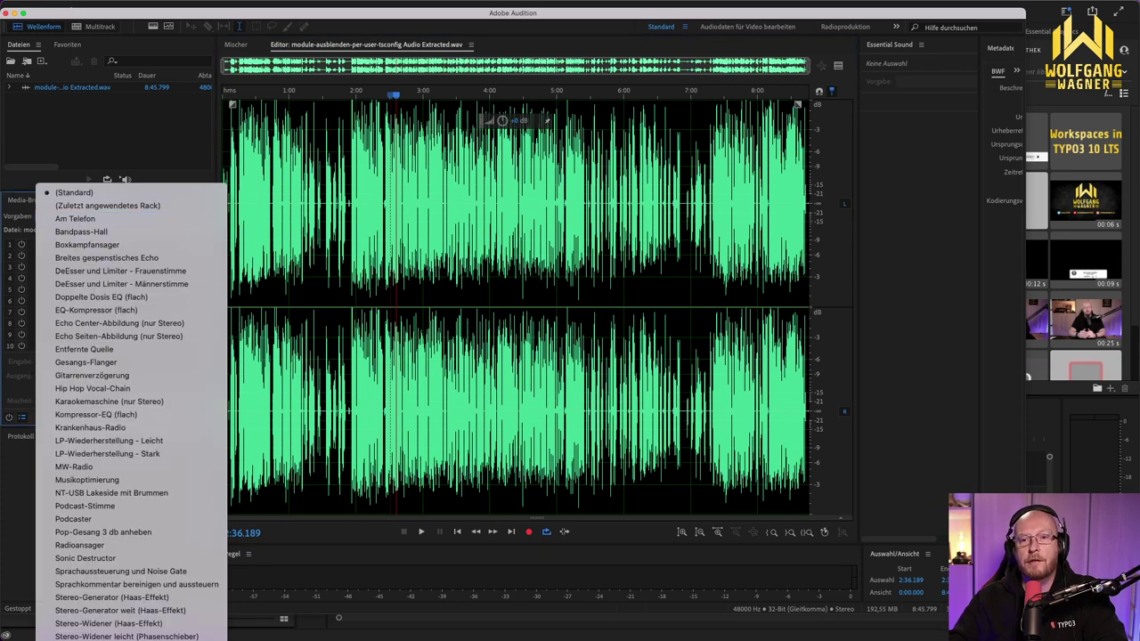
left_click(116, 636)
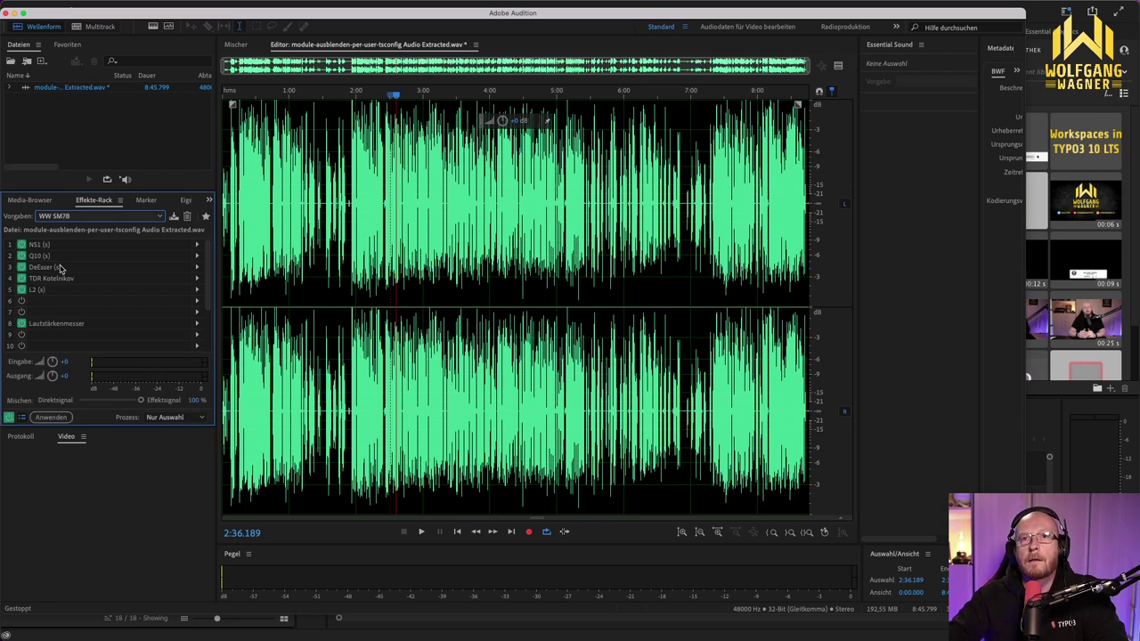
Step: Examine the settings of the rack's NS1, Q10, DeEsser, TDR Kotelnikov and L2 effects one after another, closing each again
left_click(35, 245)
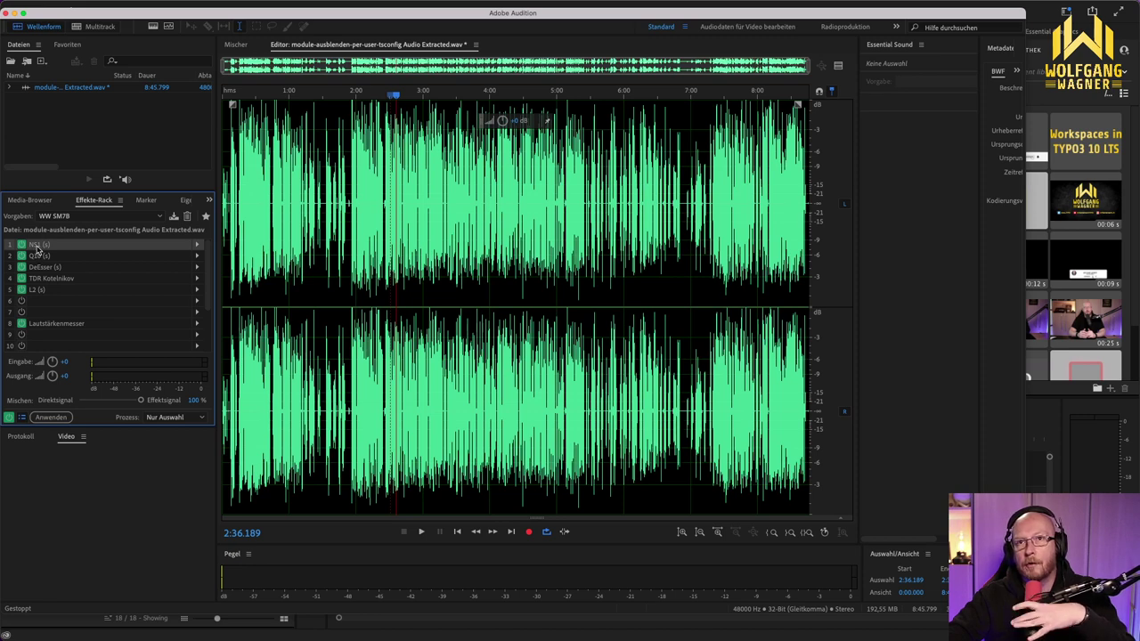
double_click(37, 246)
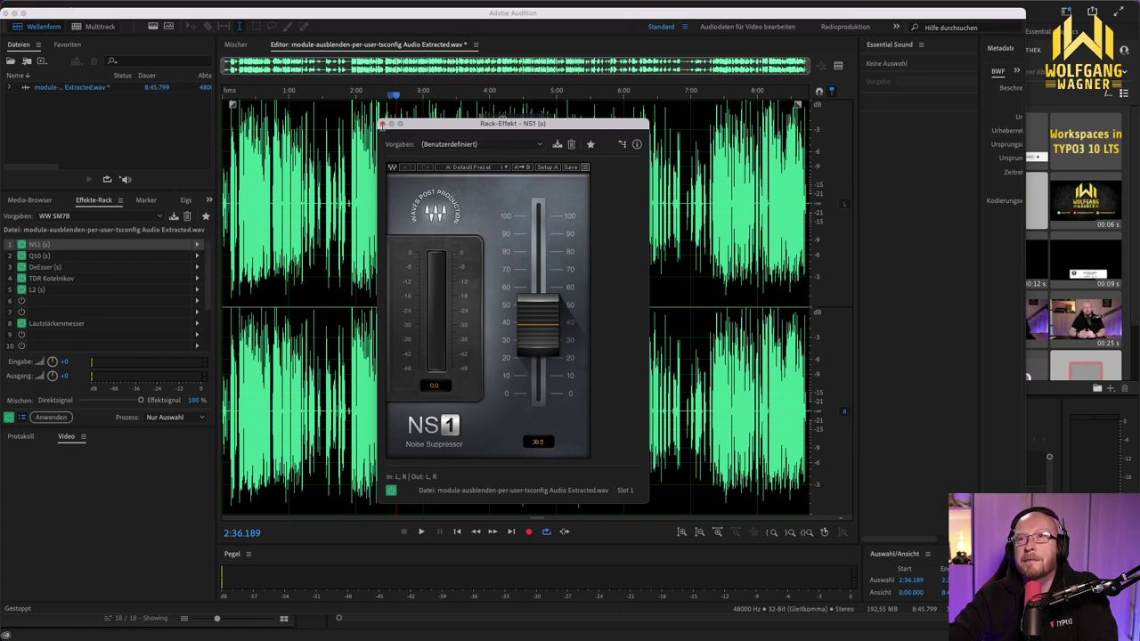
left_click(382, 124)
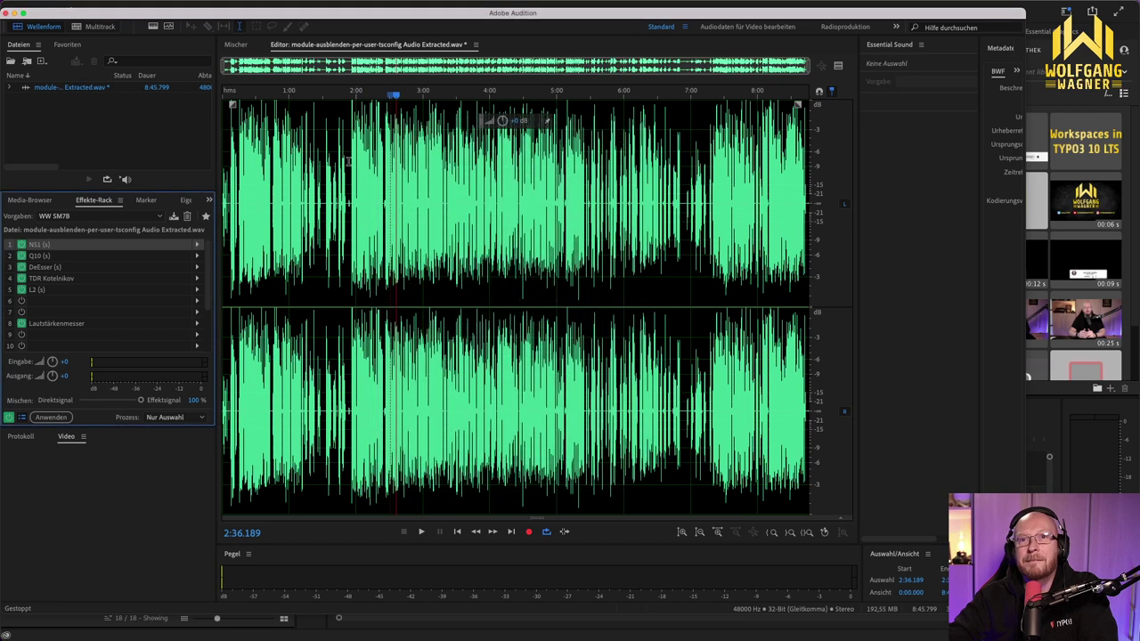
double_click(36, 261)
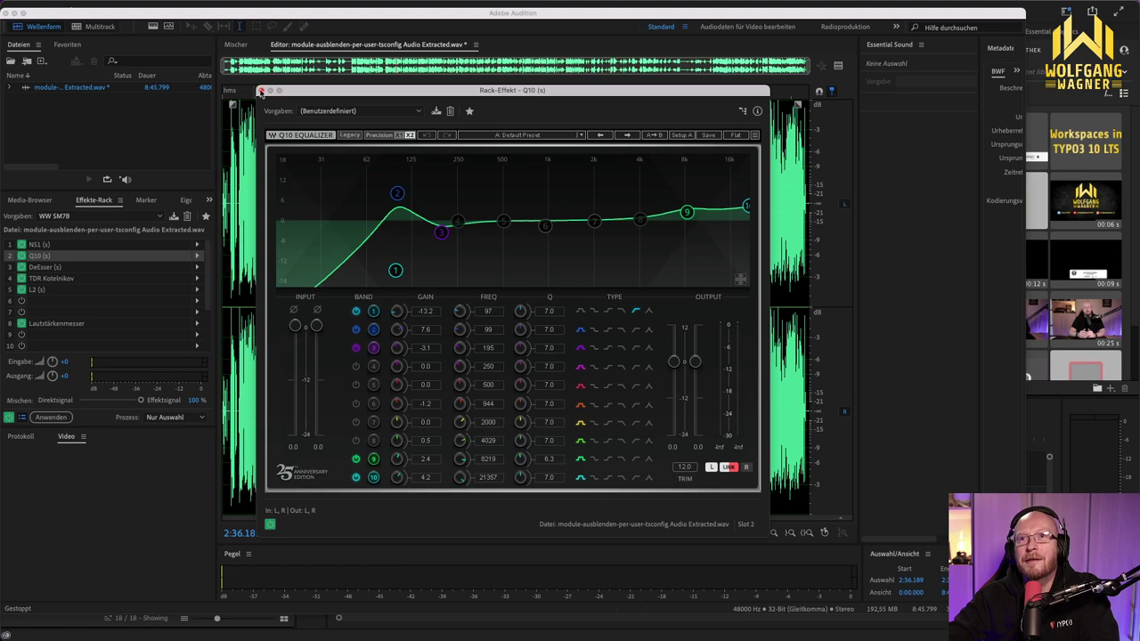
left_click(260, 90)
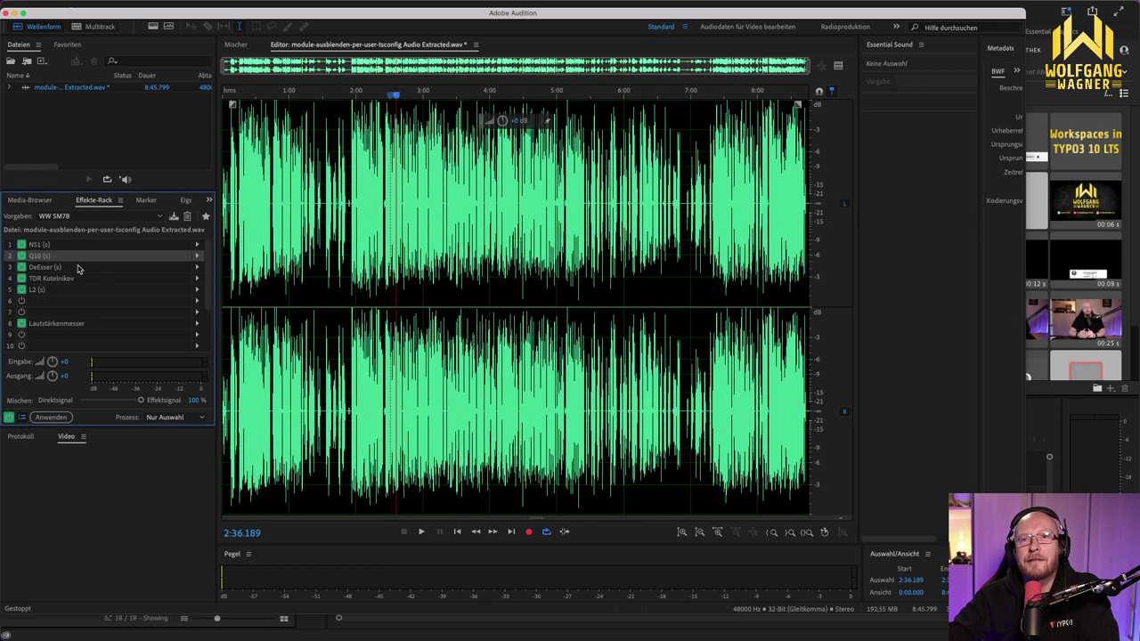
double_click(44, 269)
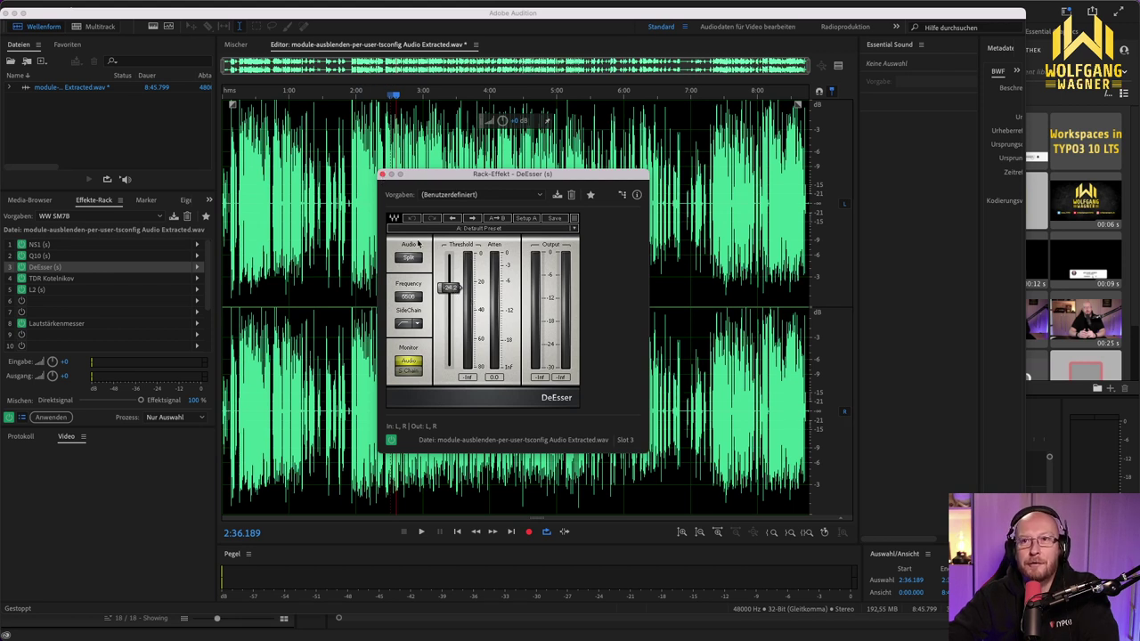
left_click(382, 174)
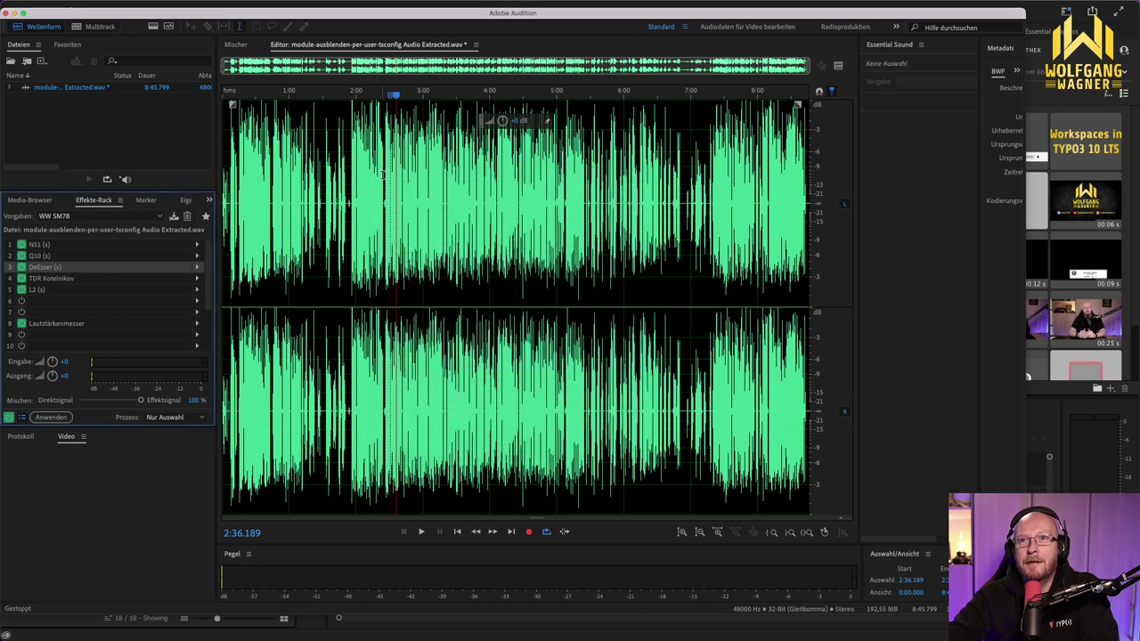
double_click(55, 280)
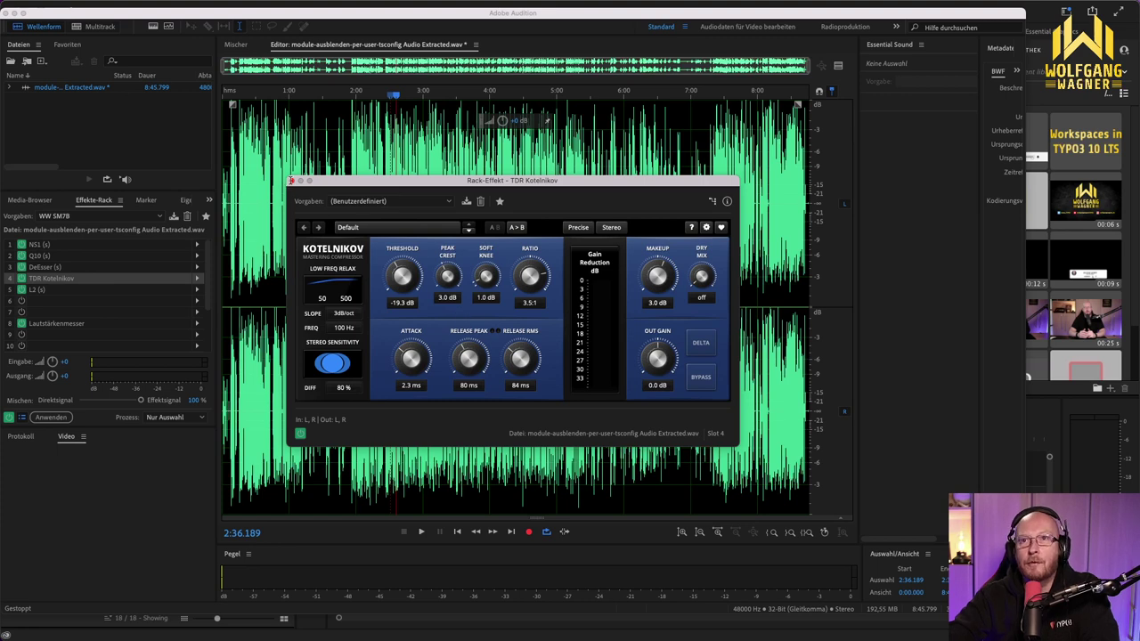
left_click(290, 180)
double_click(40, 293)
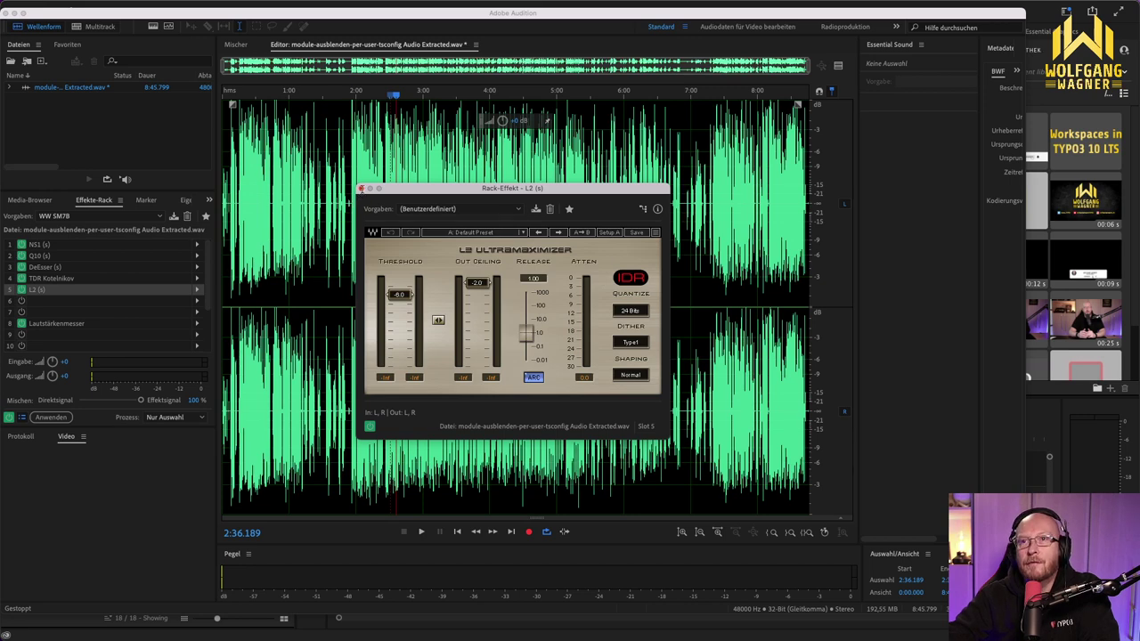
left_click(361, 189)
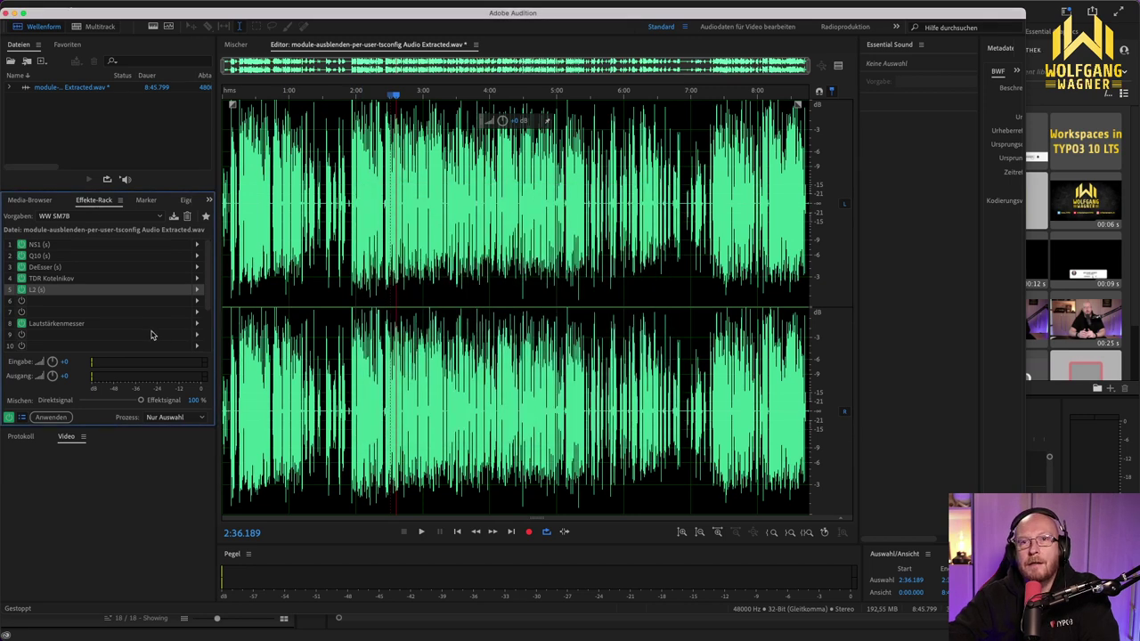
Step: Check the processed audio's loudness with the Lautstärkenmesser during playback from 2:36.189, then pause and close the meter
double_click(55, 327)
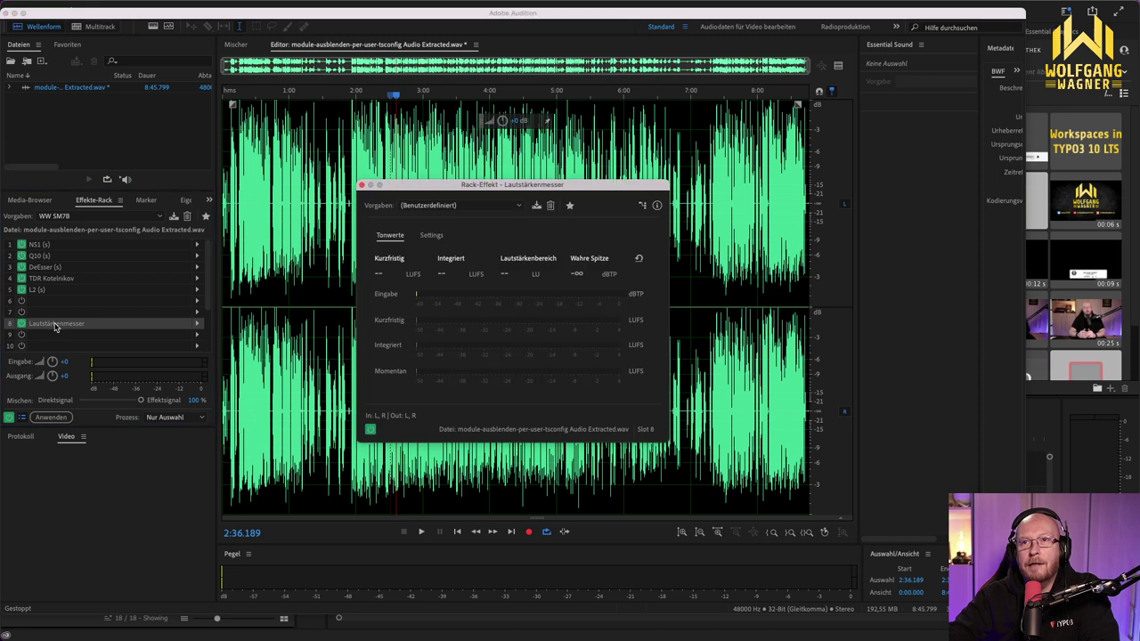
left_click_drag(508, 185, 904, 249)
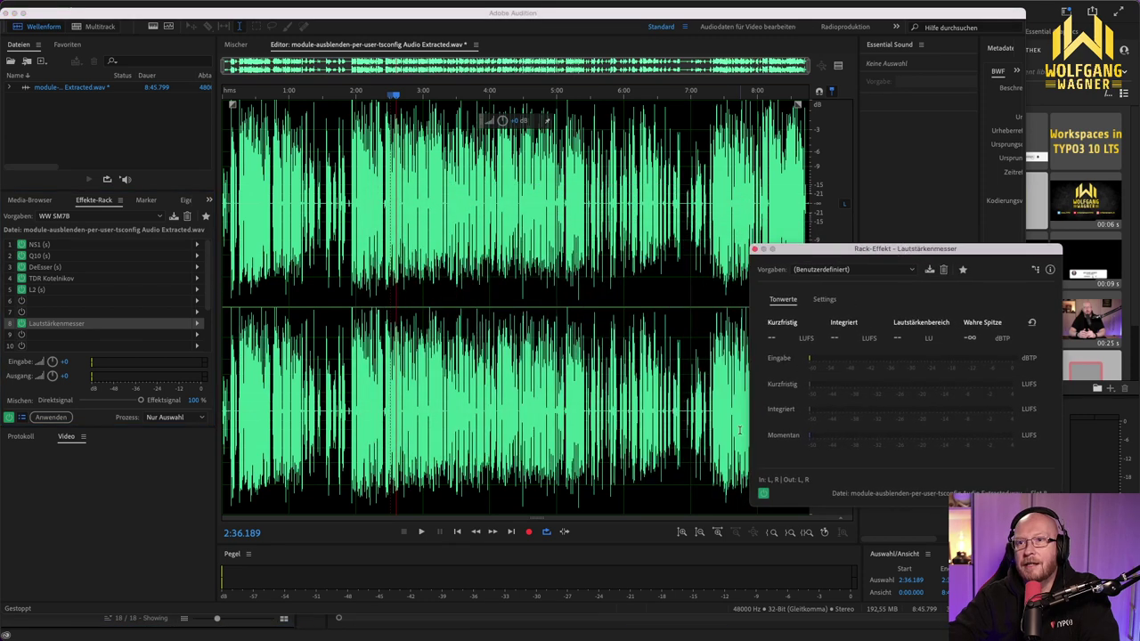
left_click(360, 544)
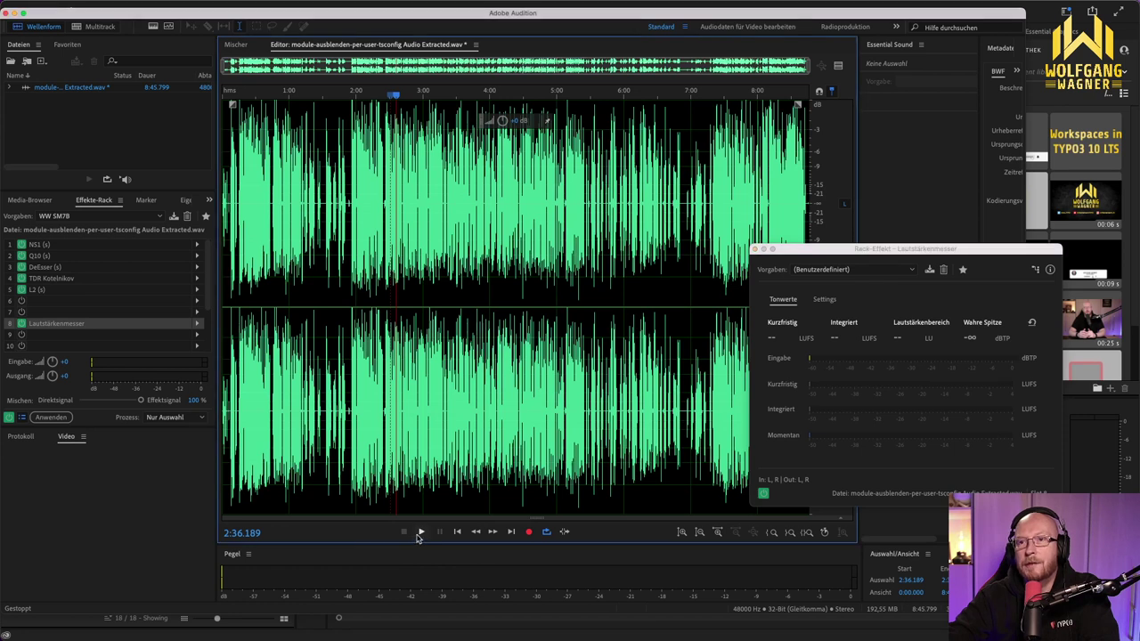
left_click(421, 532)
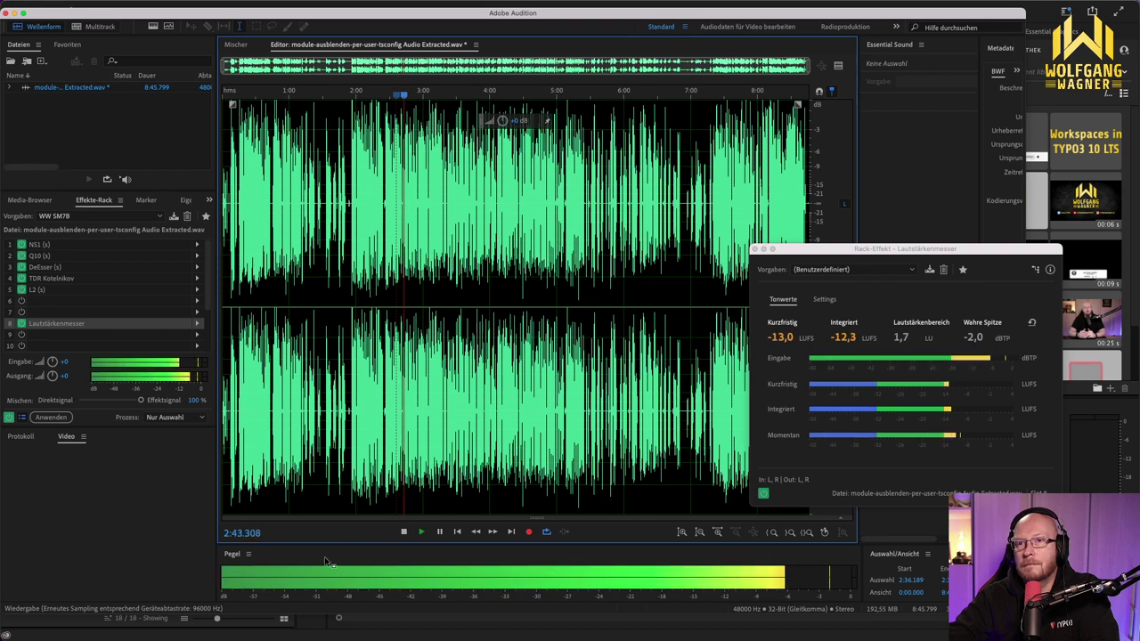
left_click(439, 532)
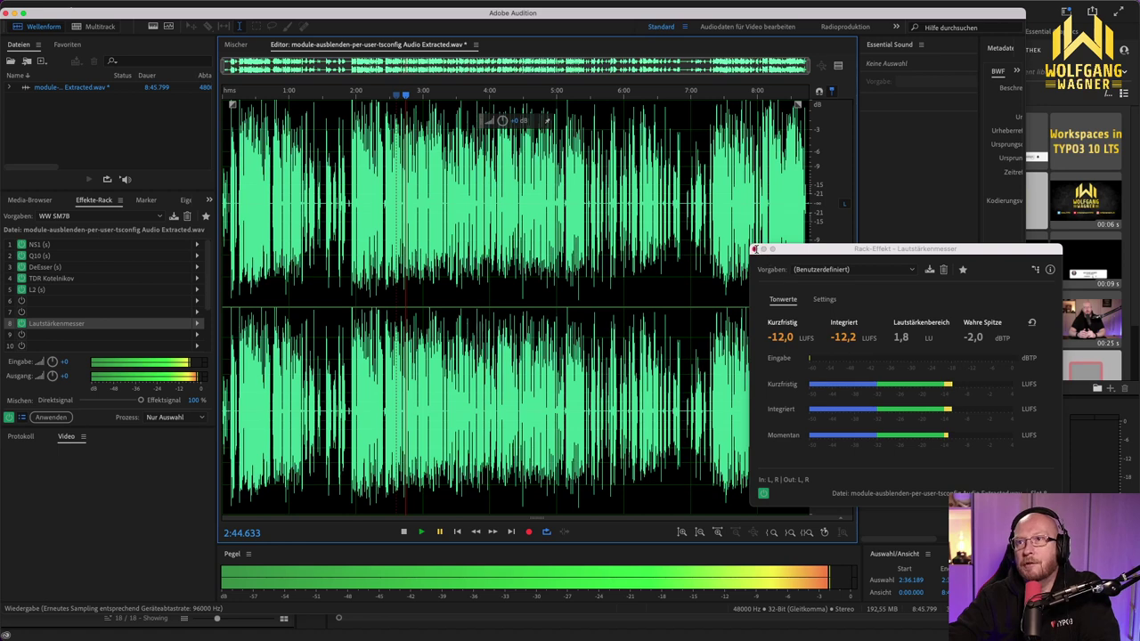
left_click(754, 249)
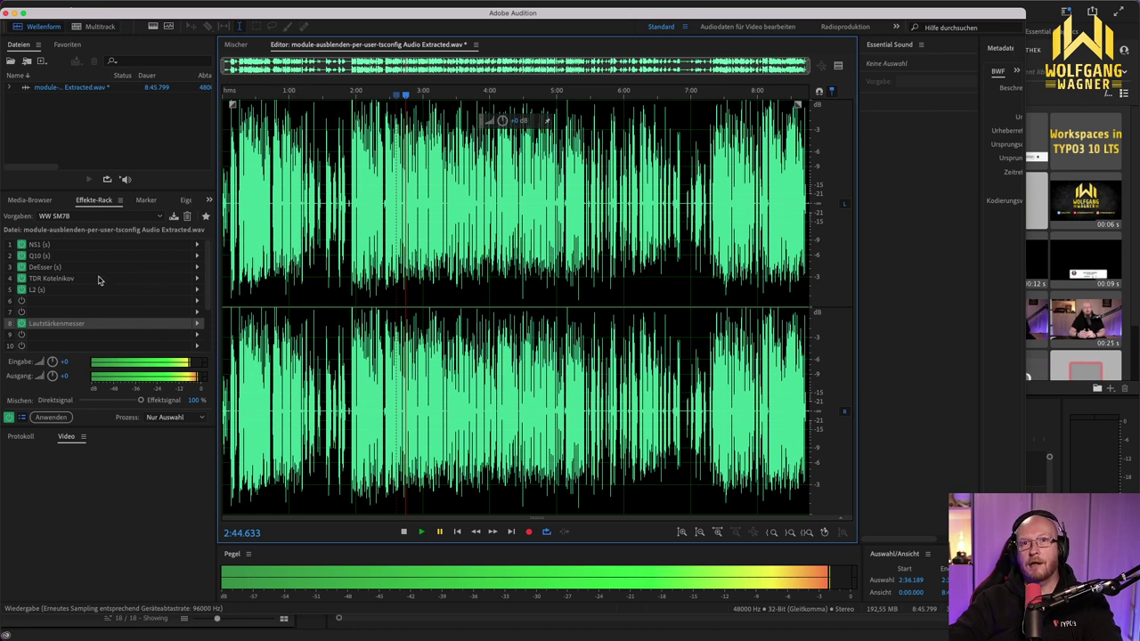
Step: Apply the WW SM7B effects rack to the extracted audio file
left_click(53, 418)
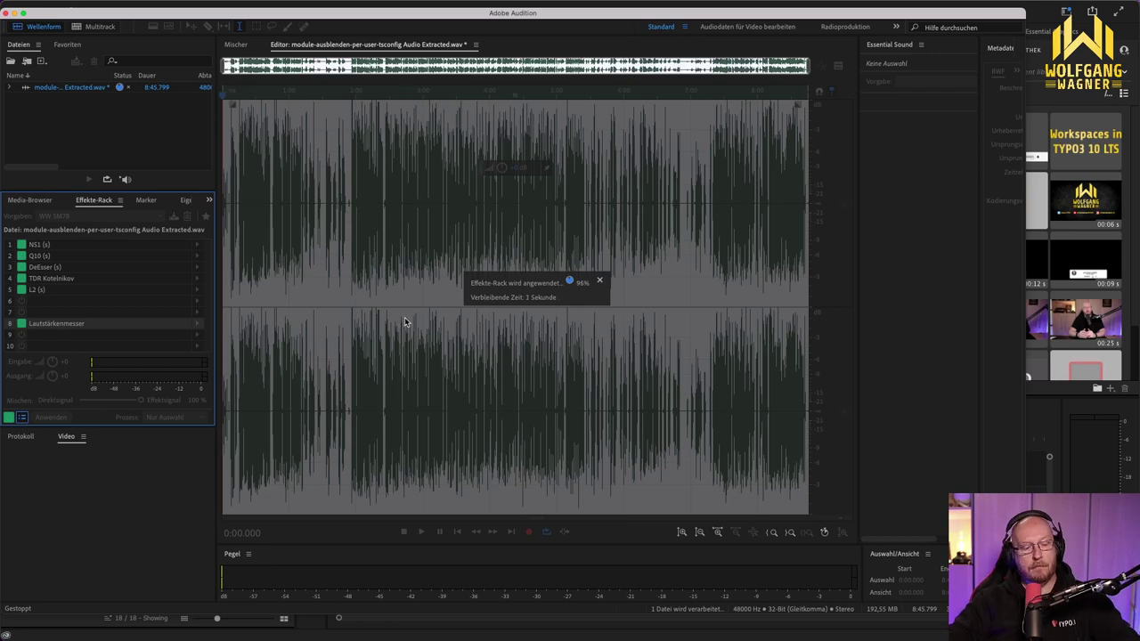
Step: Save and close the processed audio file in Audition, and return to the Premiere Pro sequence
key("super+s")
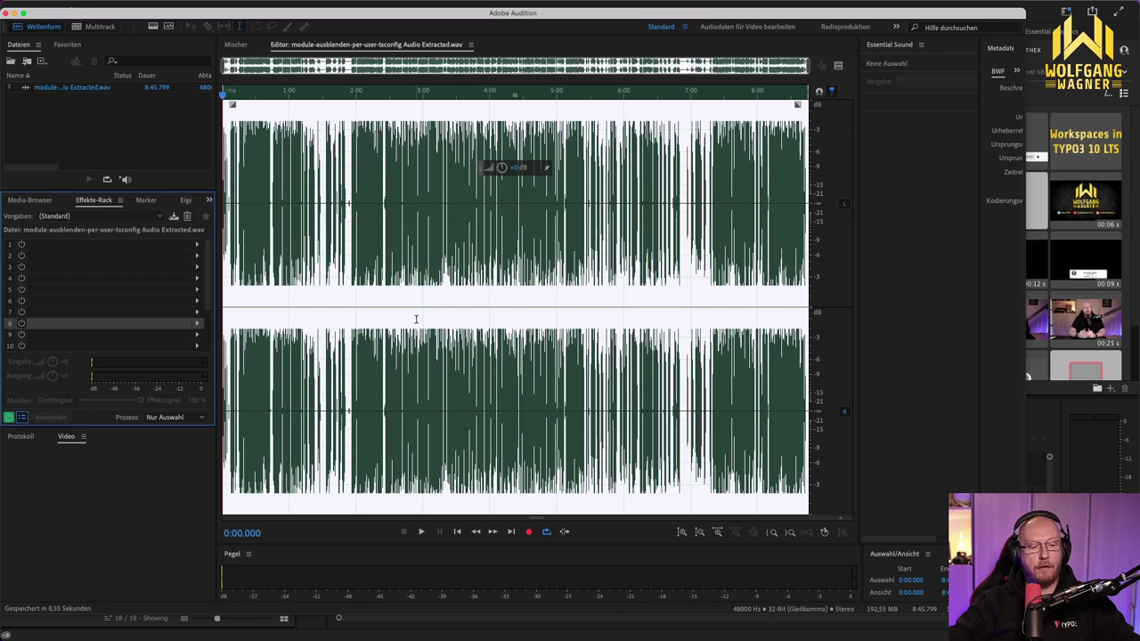
key("super+w")
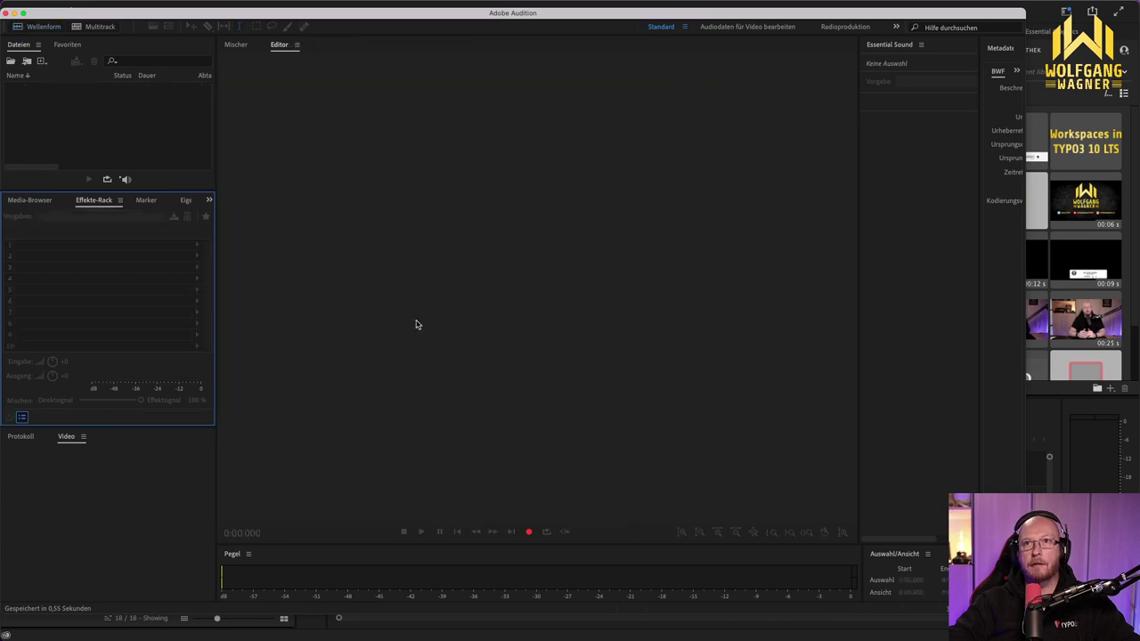
left_click(14, 15)
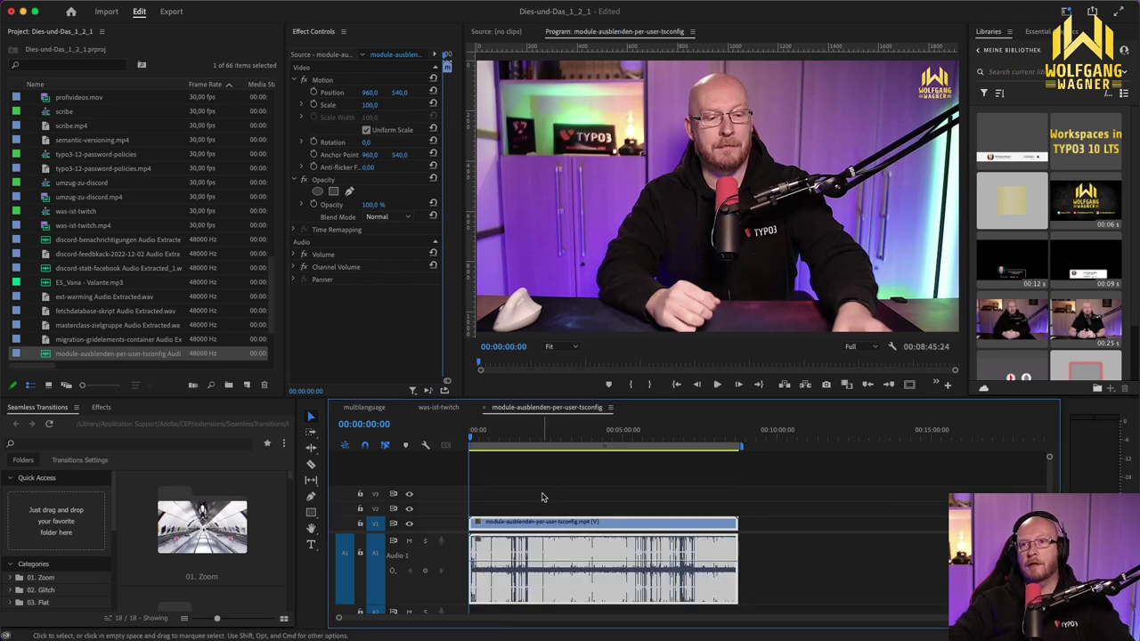
Step: Place the playhead at 00:00:04:07, the frame where the hands meet in the clap near the start
scroll(521, 484, "up", 10)
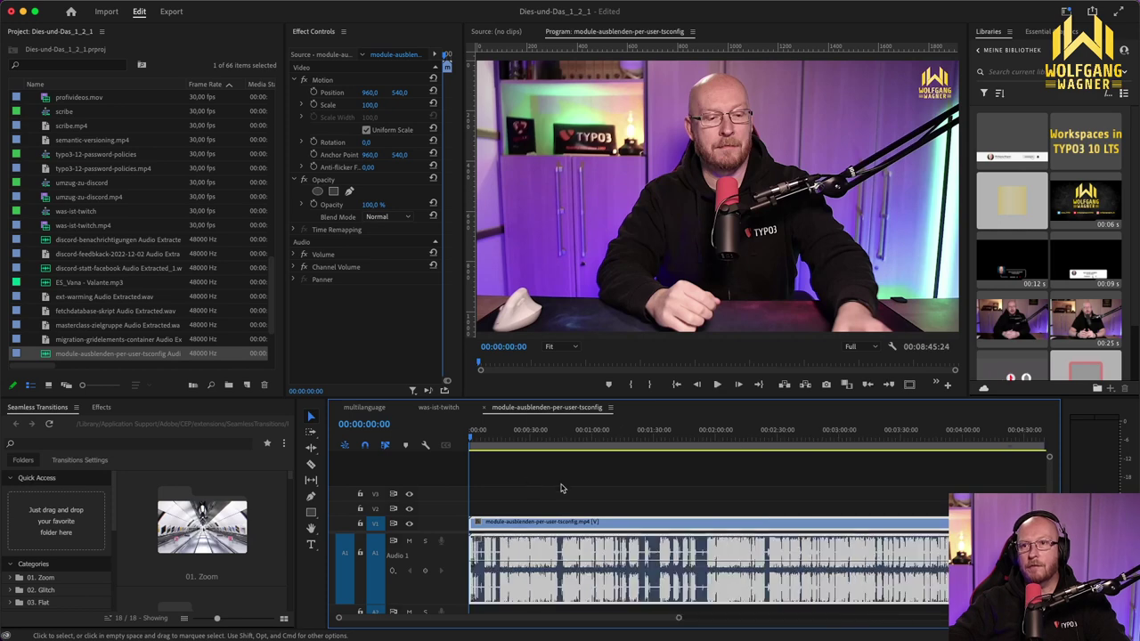
scroll(570, 489, "up", 5)
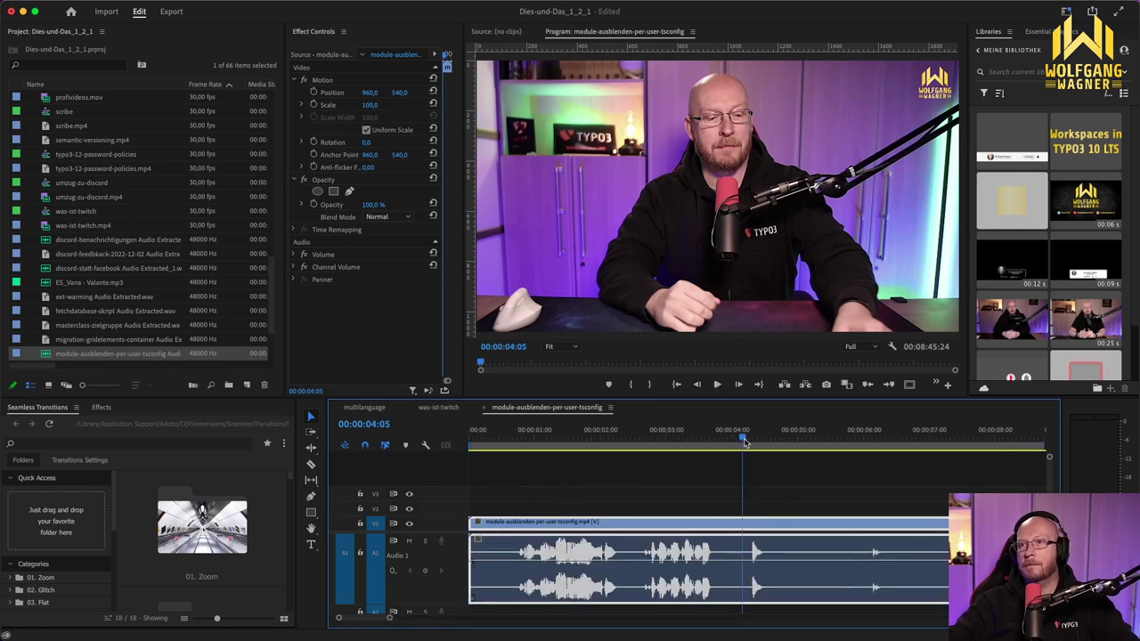
left_click(760, 443)
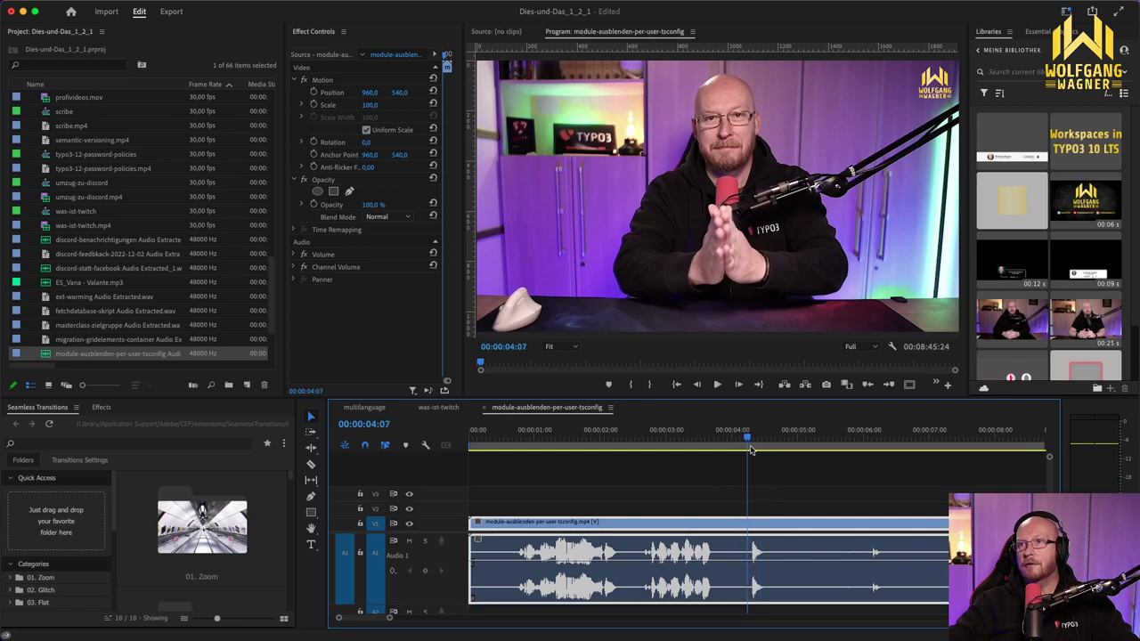
left_click(755, 450)
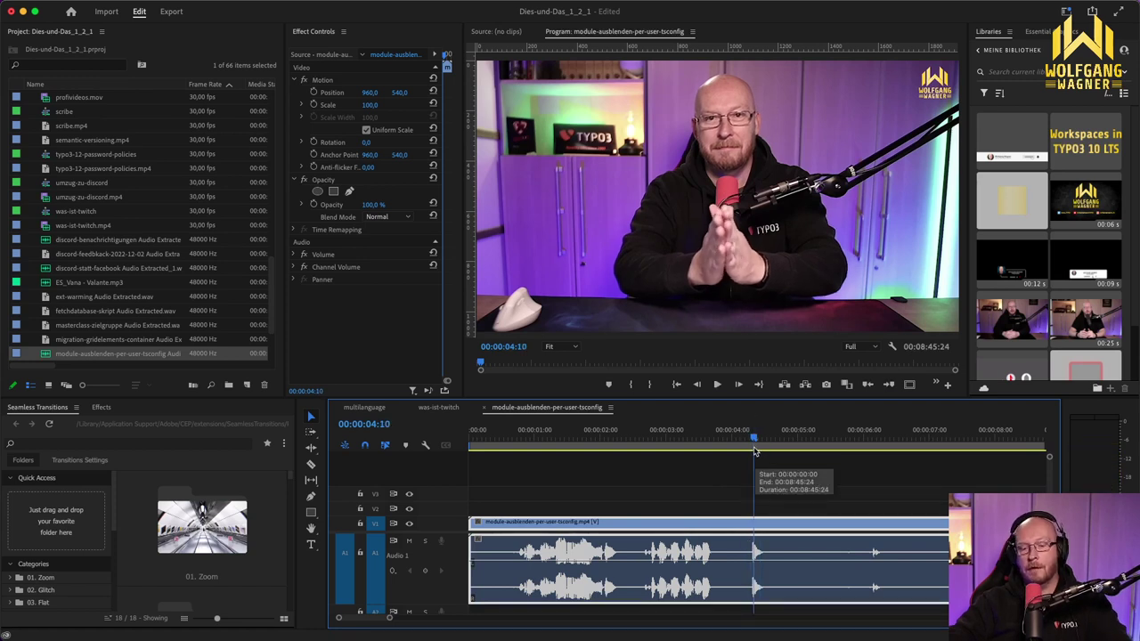
scroll(753, 452, "up", 5)
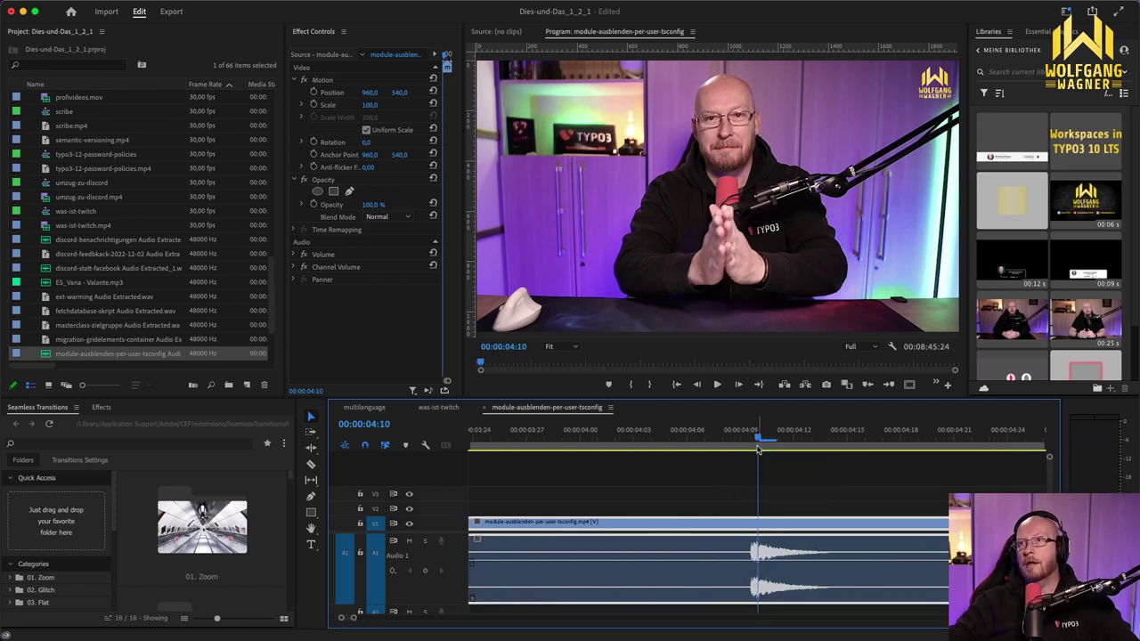
key("Right")
key("Left")
key("Left")
key("Left")
key("Left")
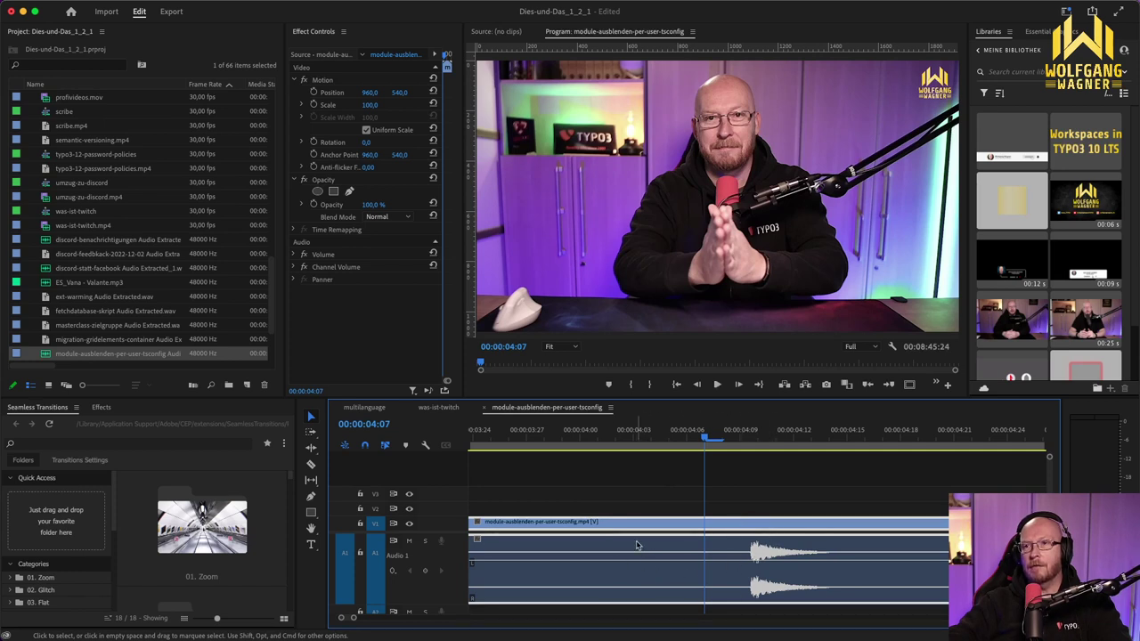
Step: Unlink the clip's video and audio and switch the timeline to audio time units
right_click(741, 526)
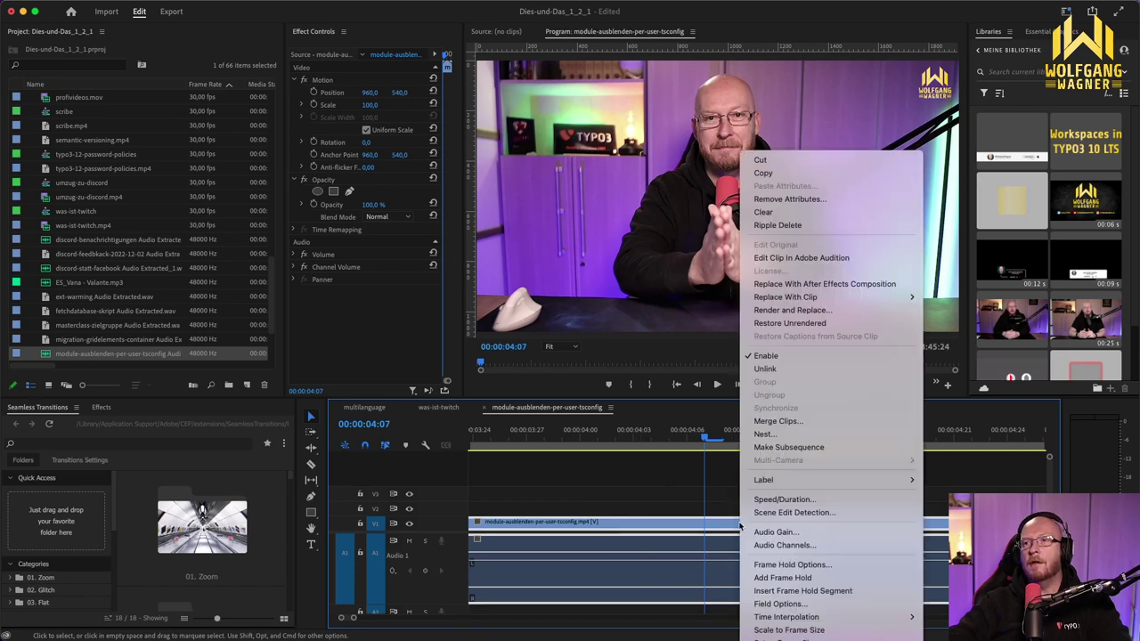
left_click(766, 369)
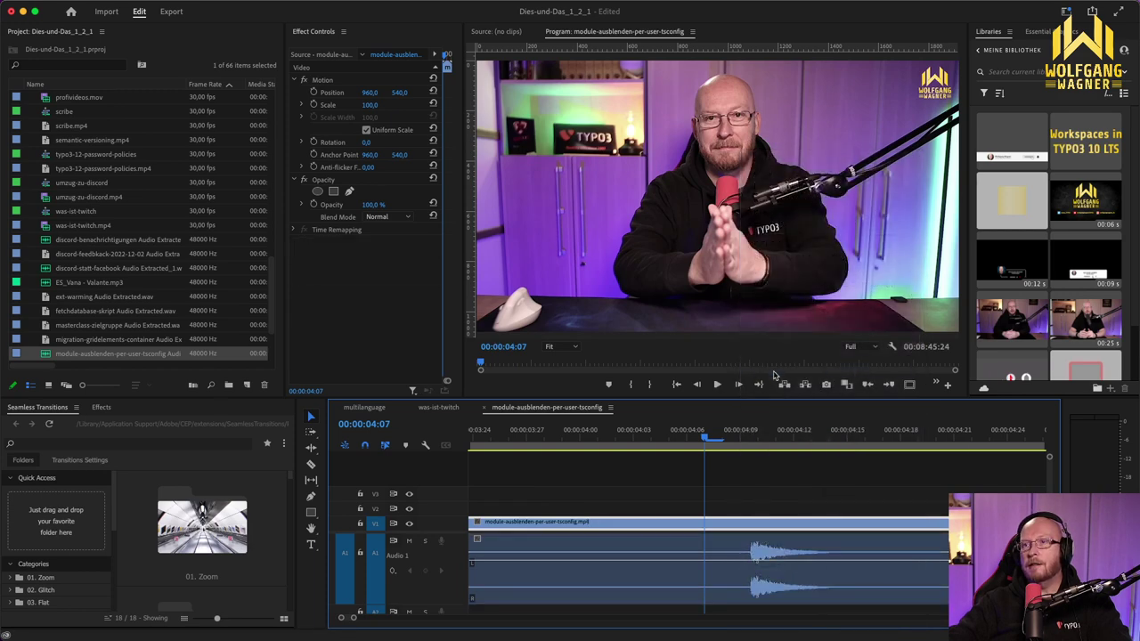
right_click(762, 443)
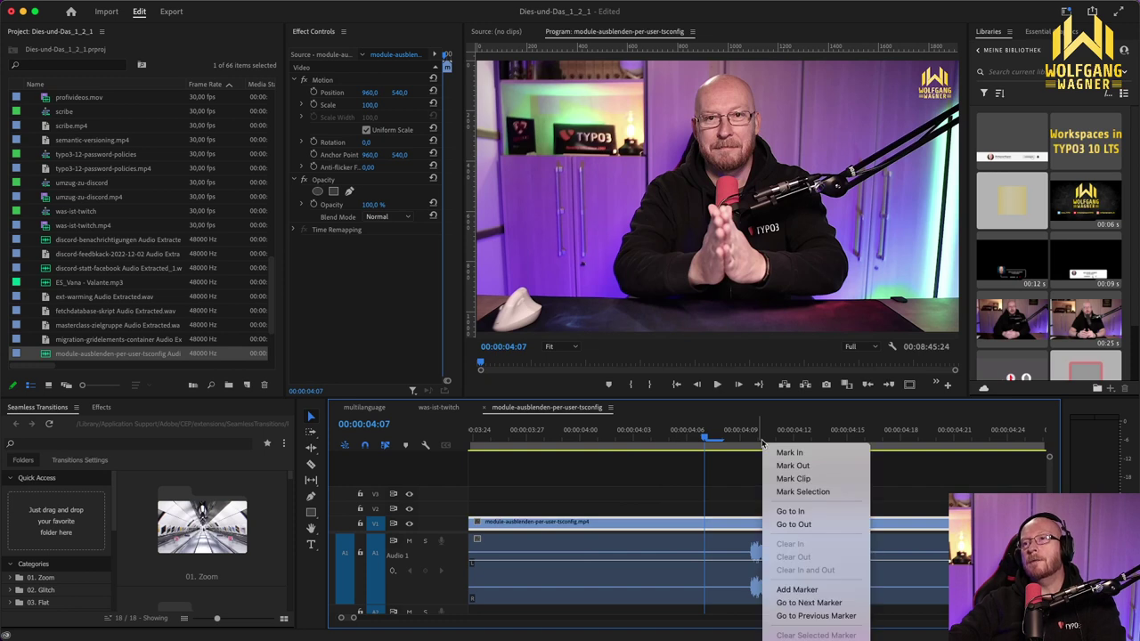
key("Escape")
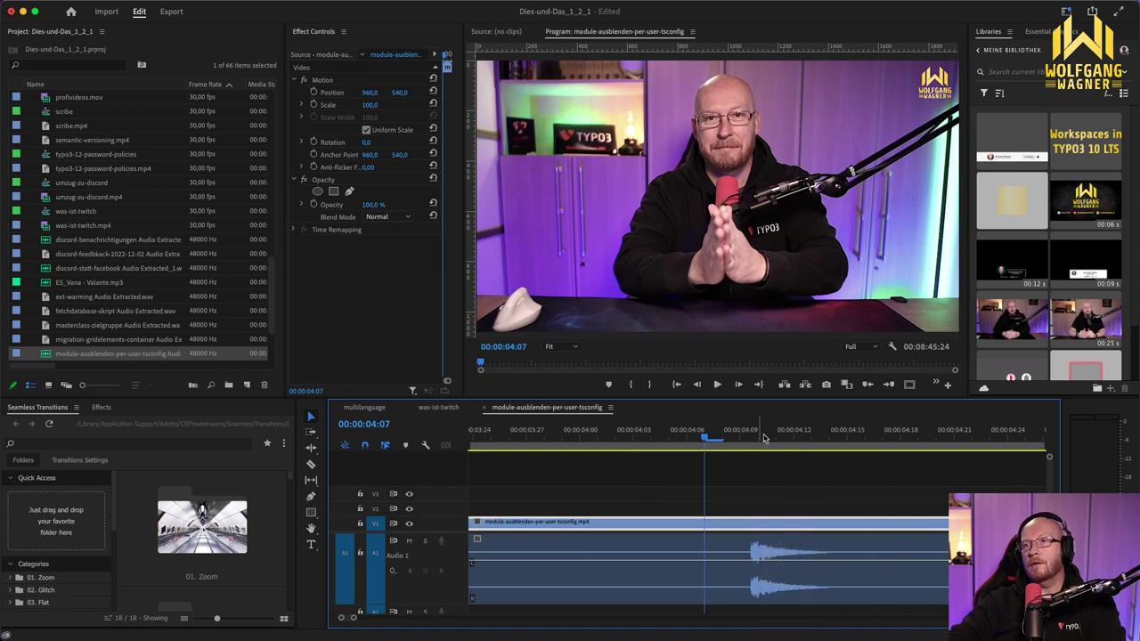
right_click(763, 439)
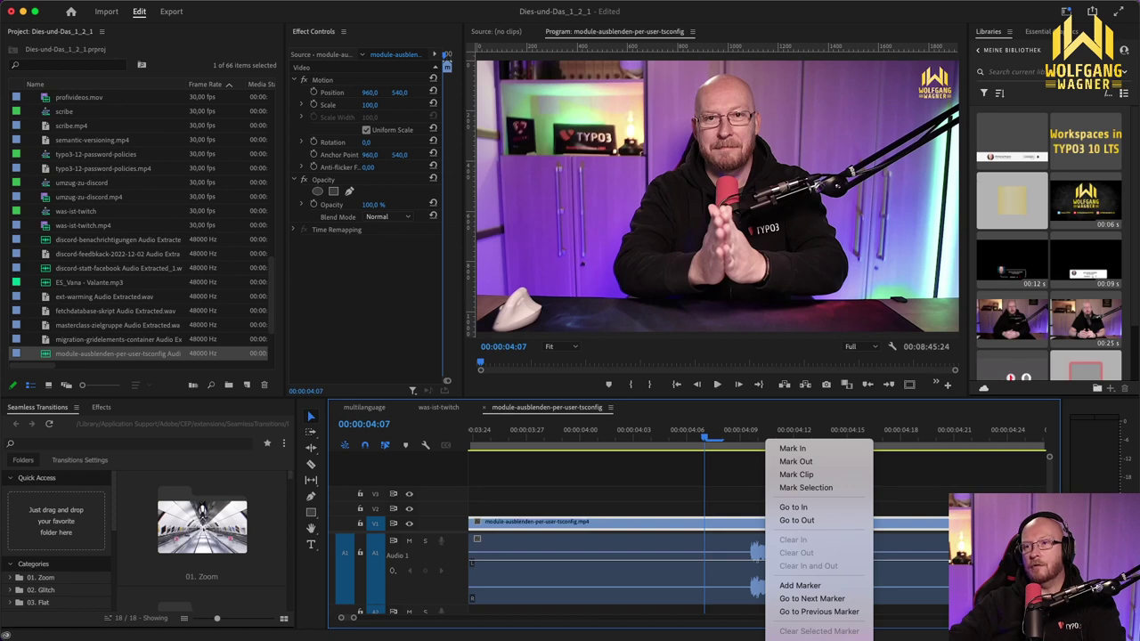
left_click(819, 633)
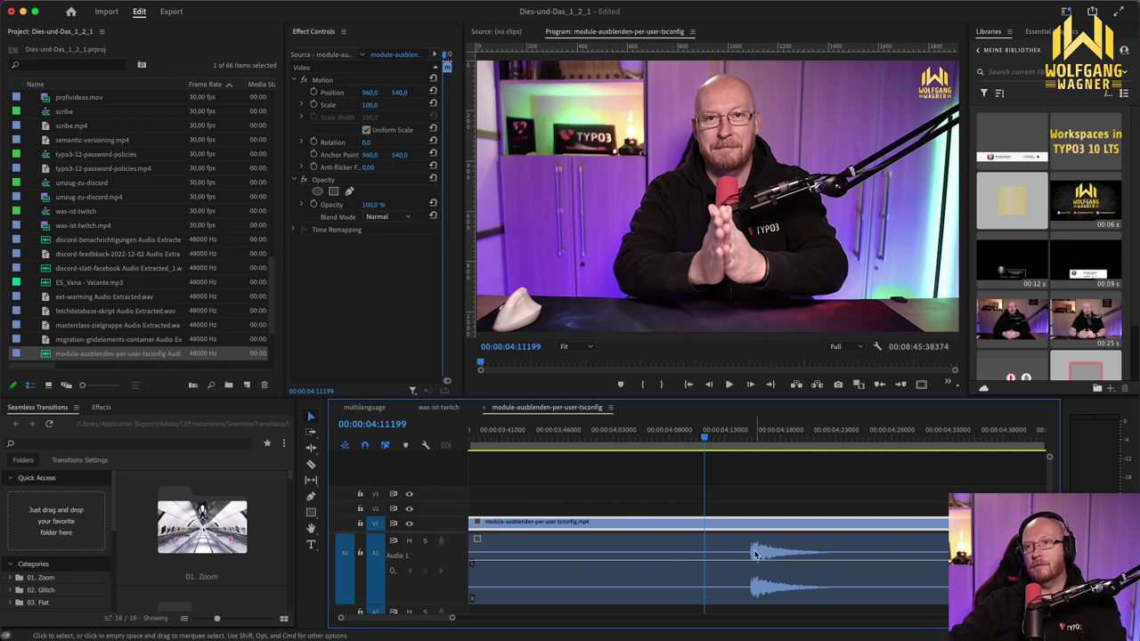
Step: Trim the silent beginning off the unlinked audio clip on track A1
left_click_drag(753, 554, 708, 556)
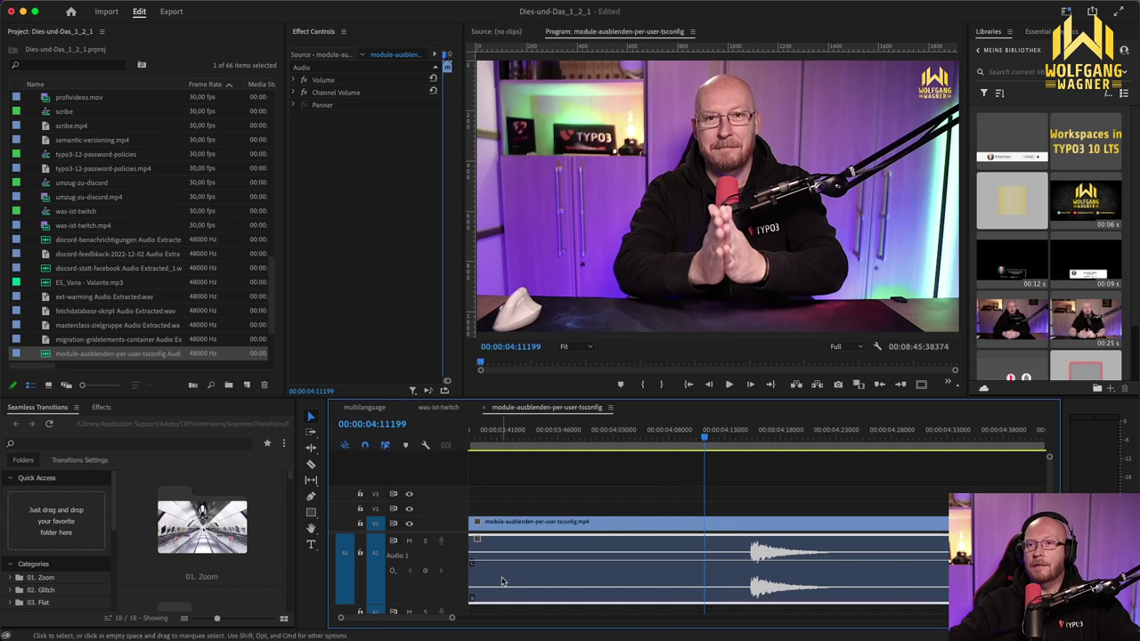
left_click_drag(395, 626, 392, 627)
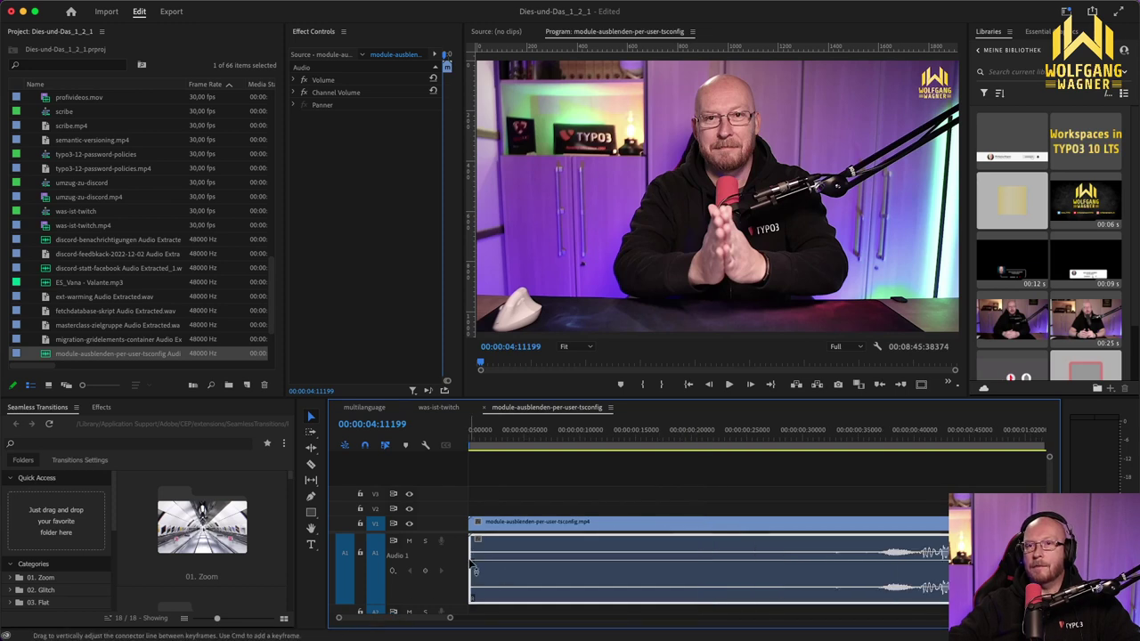
left_click_drag(473, 554, 939, 603)
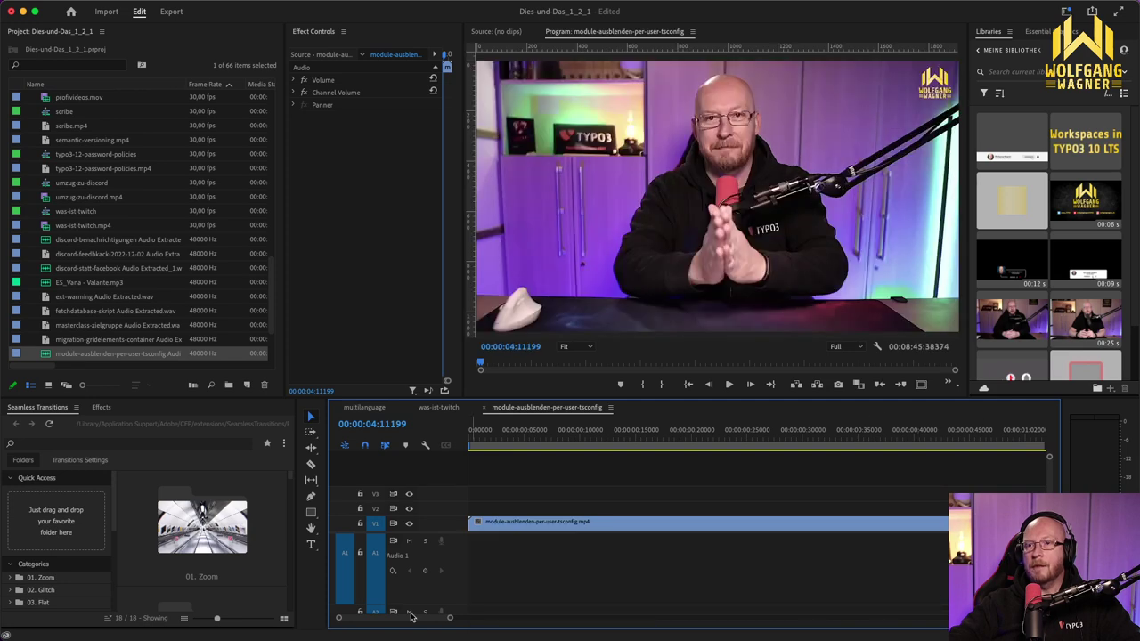
mouse_move(410, 624)
left_mouse_down()
mouse_move(434, 624)
mouse_move(419, 624)
left_mouse_up()
Step: Shift the audio clip earlier so the clap's waveform peak lines up with the playhead at 00:00:04:11200
scroll(615, 535, "up", 3)
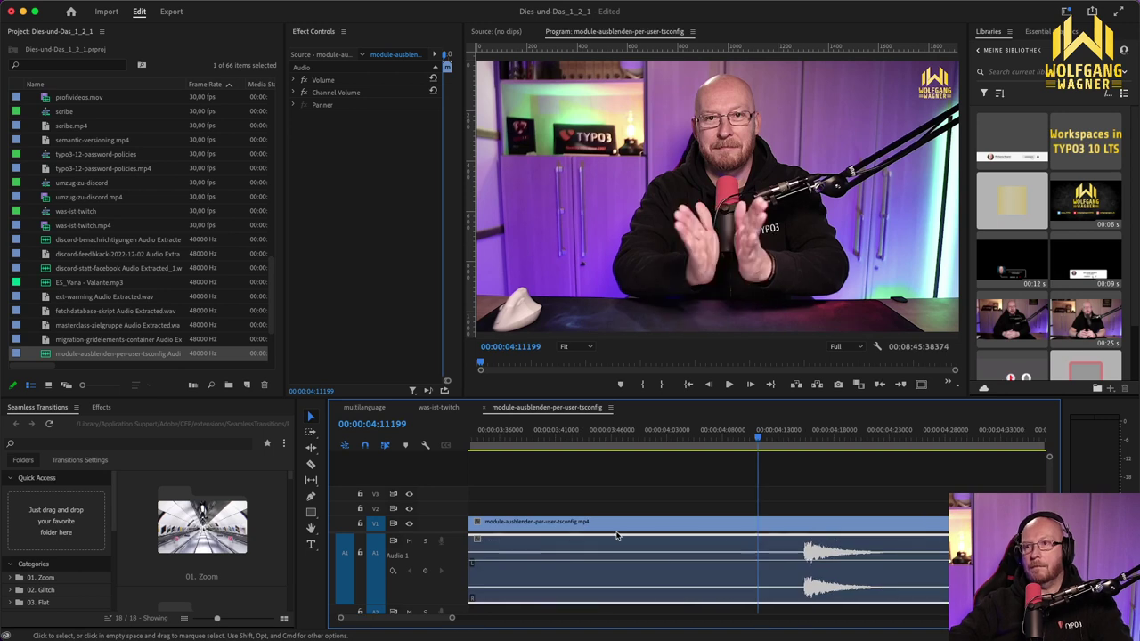
key("Right")
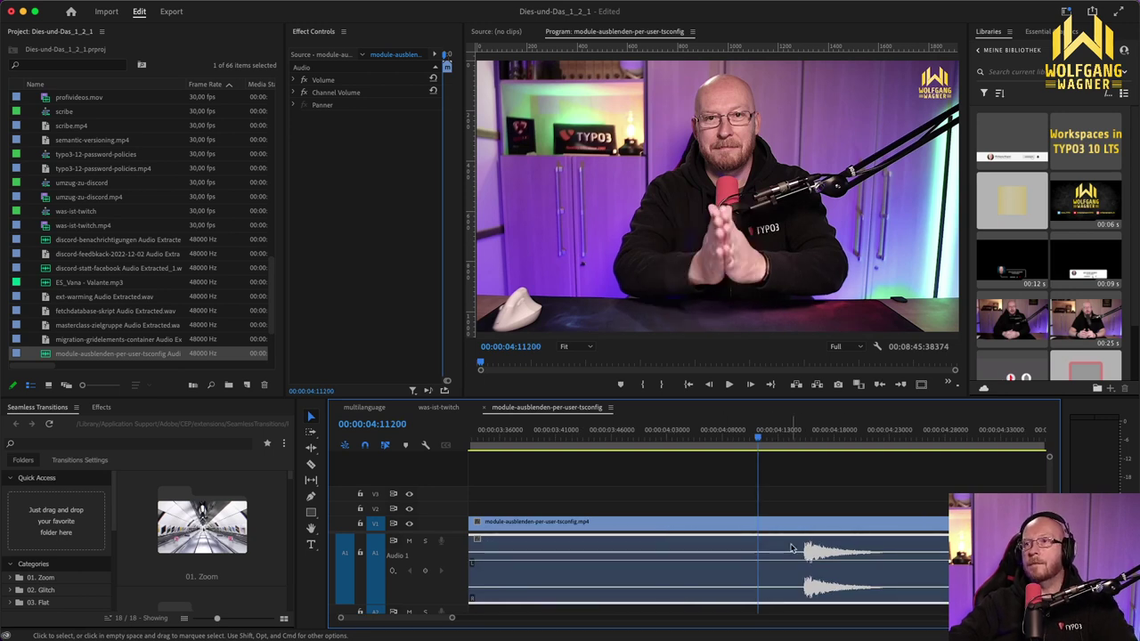
left_click_drag(806, 553, 761, 554)
left_click_drag(688, 549, 759, 552)
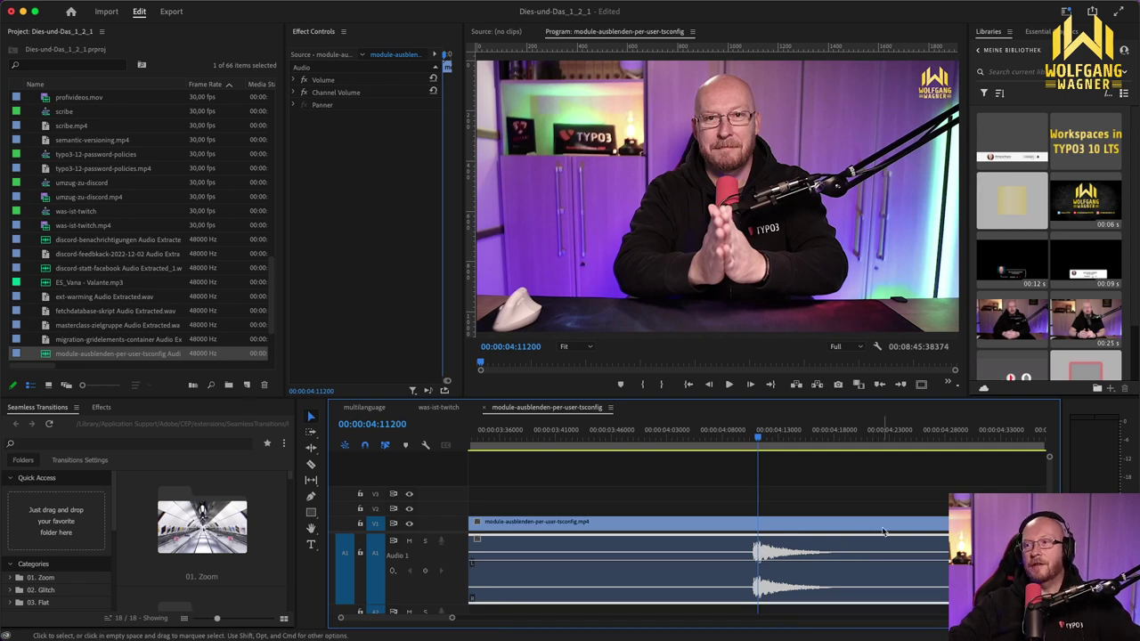
Step: Switch the timeline back from audio time units to frames and link the video and audio clips together again
left_click(735, 503)
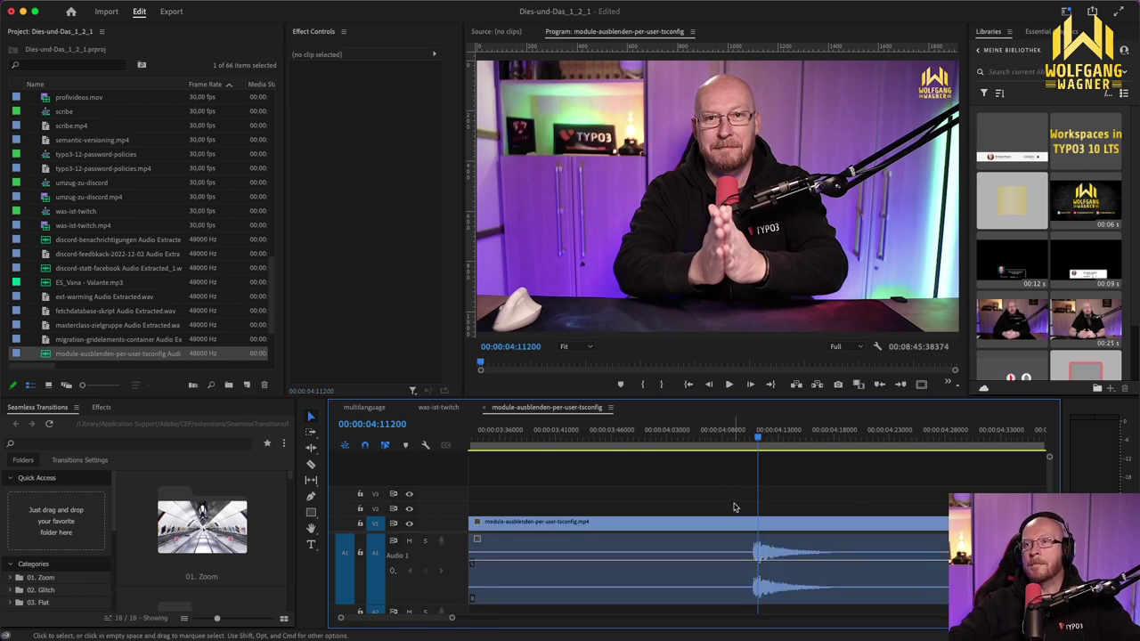
right_click(813, 435)
left_click(855, 634)
left_click_drag(724, 492, 669, 565)
right_click(673, 579)
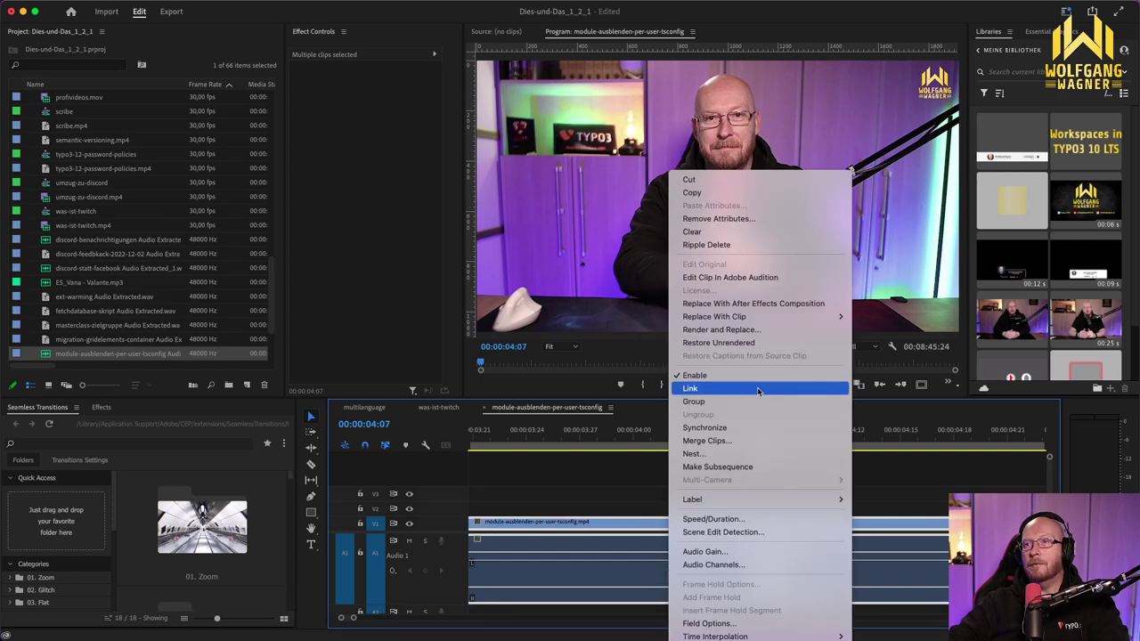
left_click(690, 389)
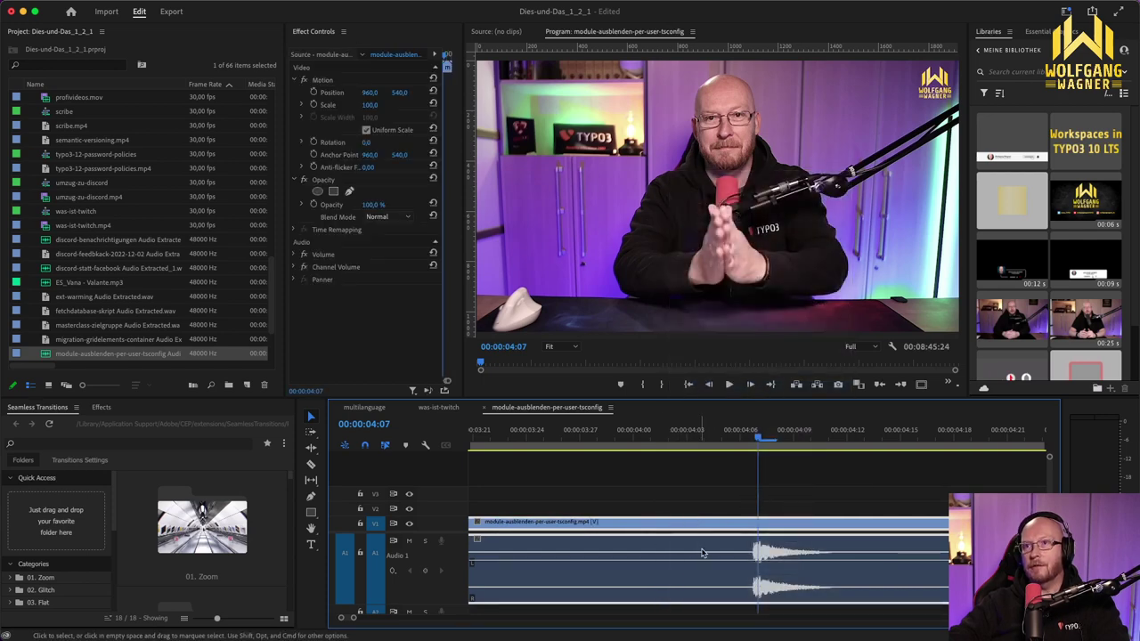
Step: Find the start of the spoken introduction and place the playhead just before it at 00:00:15:06
scroll(837, 509, "down", 5)
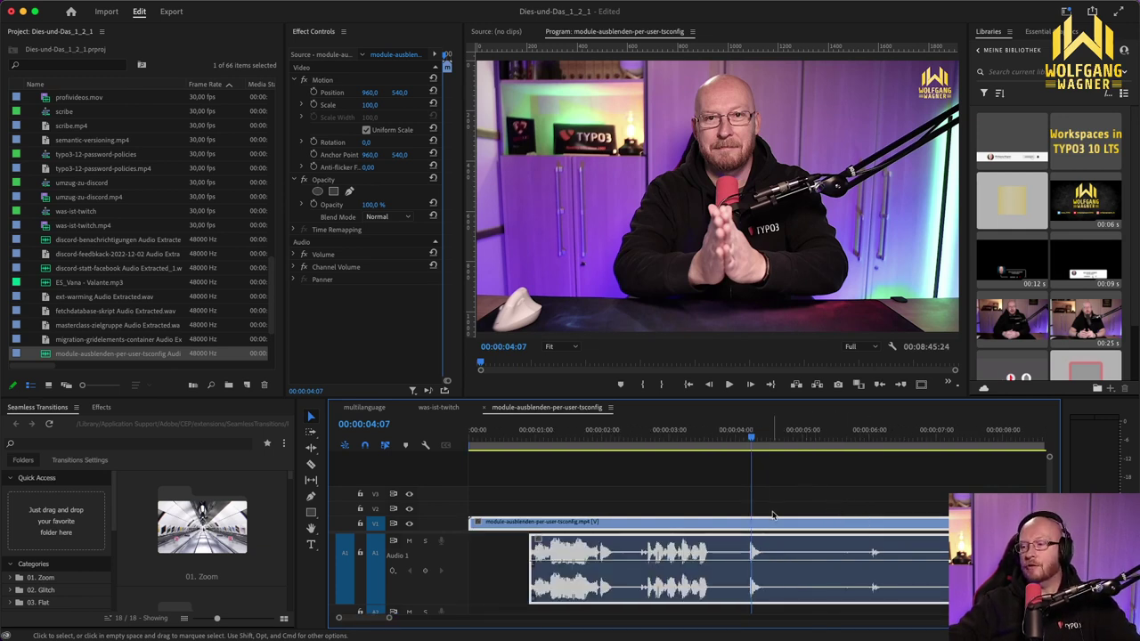
scroll(783, 512, "right", 5)
scroll(787, 510, "right", 7)
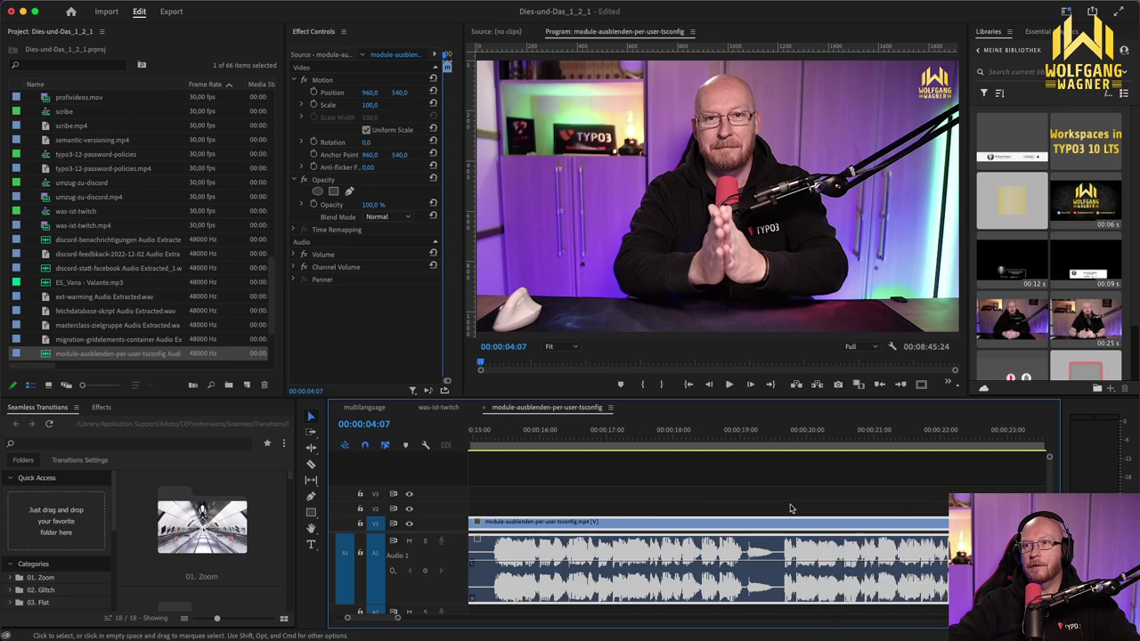
scroll(799, 508, "left", 1)
left_click(762, 434)
scroll(695, 481, "left", 1)
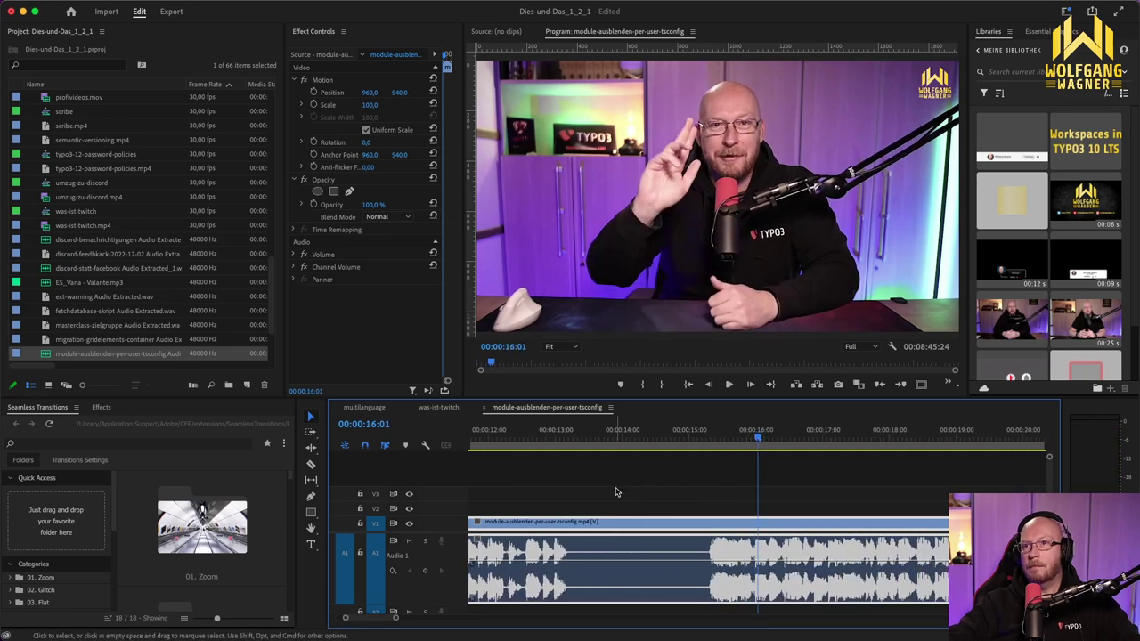
key("j")
key("j")
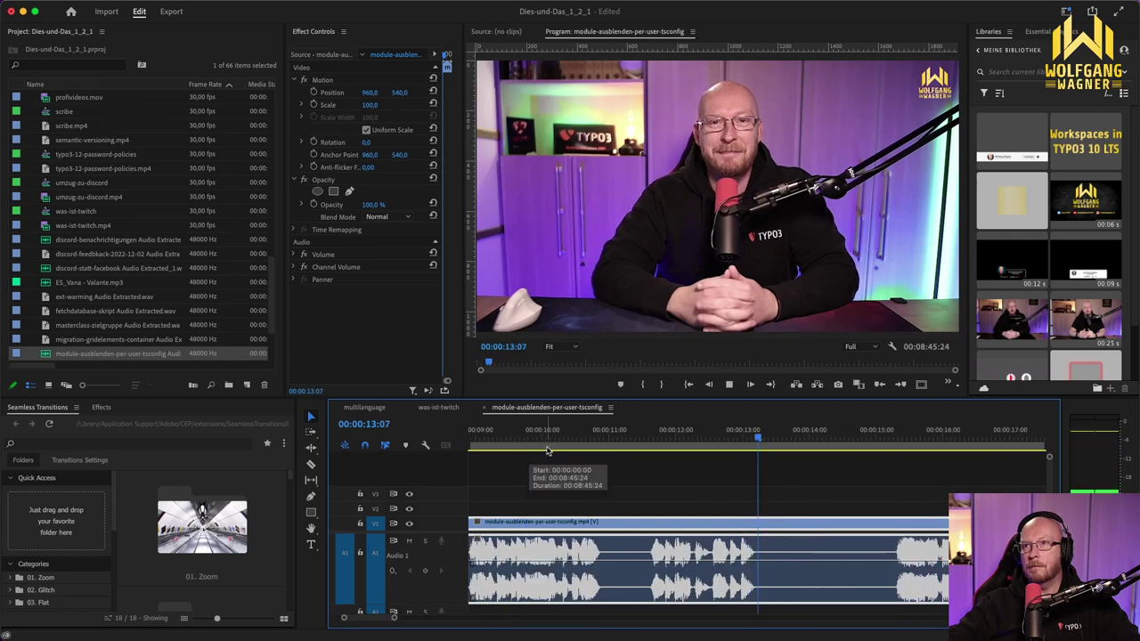
left_click_drag(848, 435, 871, 436)
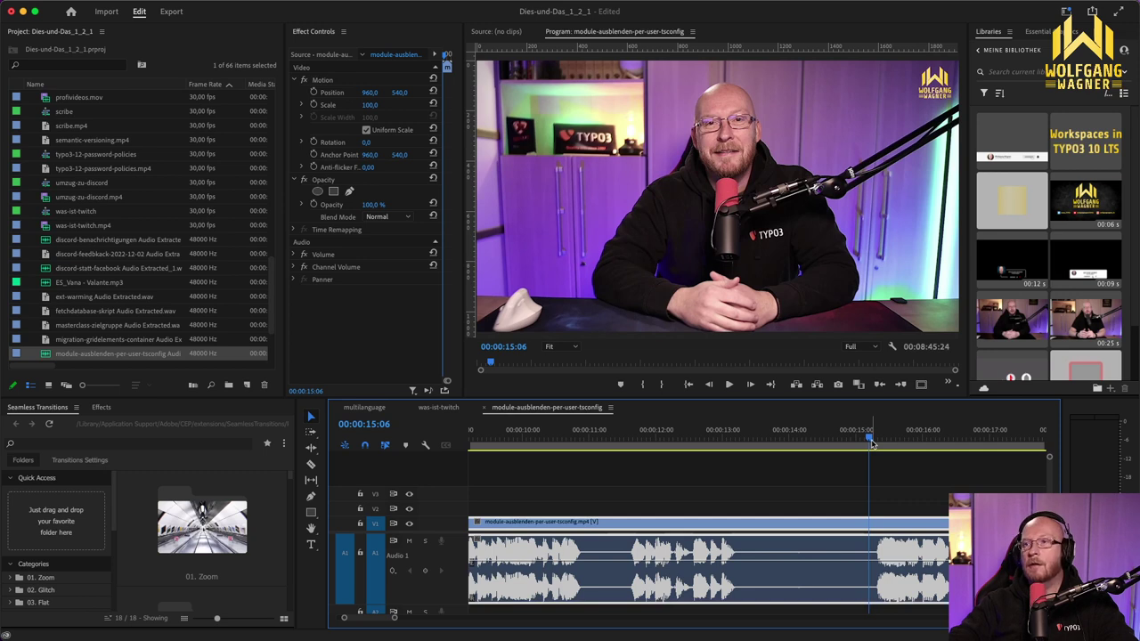
Step: Split the linked clip at 00:00:15:06, delete everything before the cut and close the resulting gap
key("super+k")
left_click_drag(812, 491, 705, 595)
key("Delete")
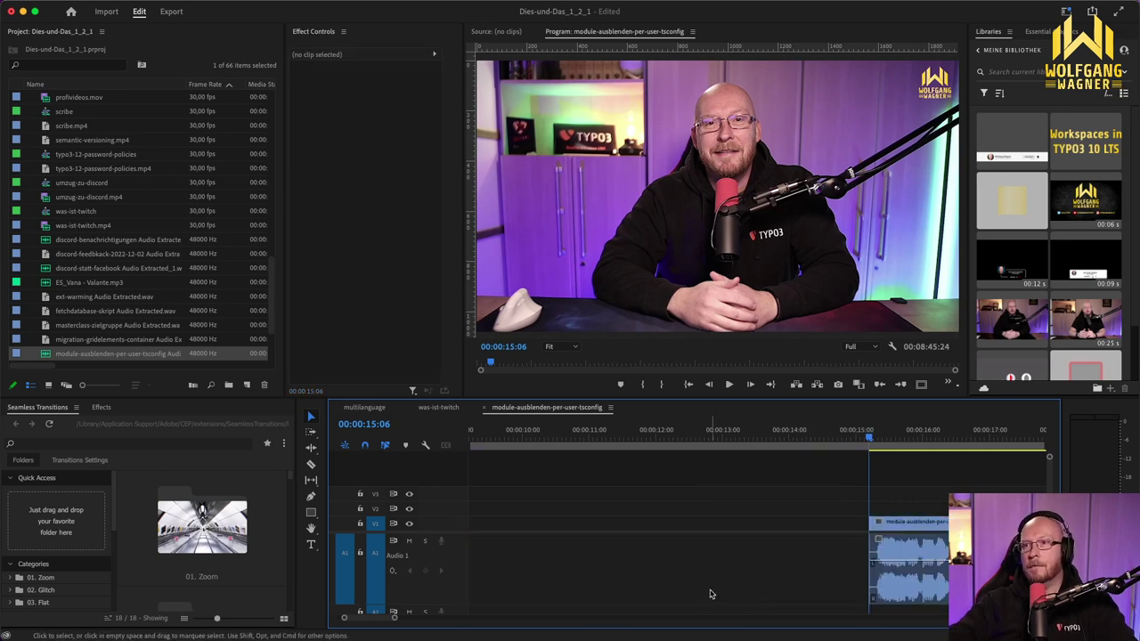
left_click(735, 522)
key("Delete")
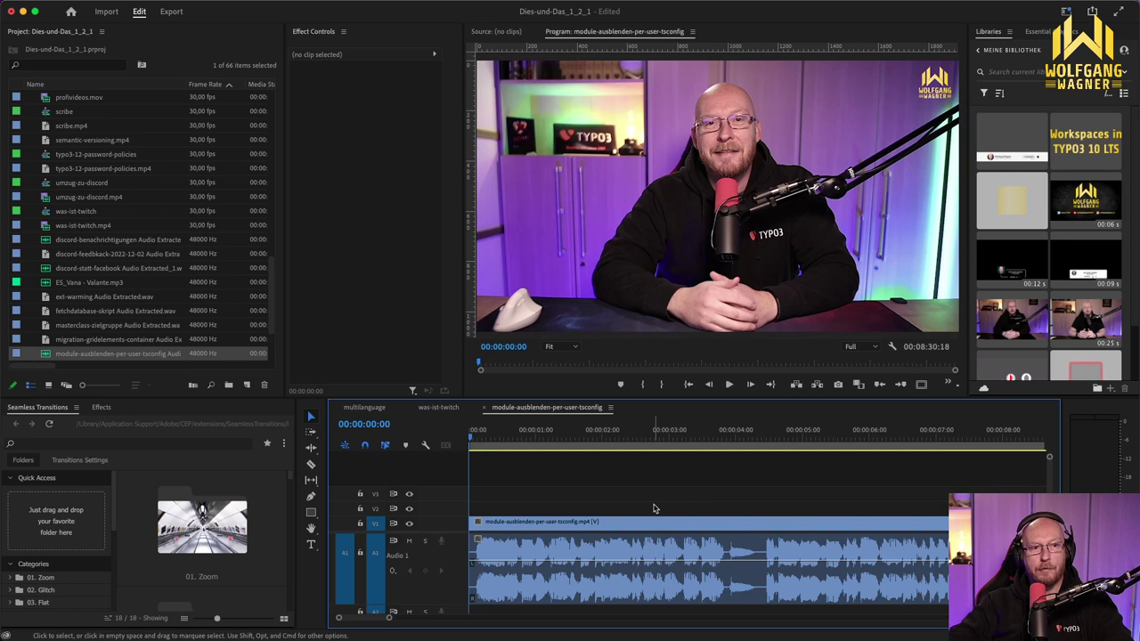
key("space")
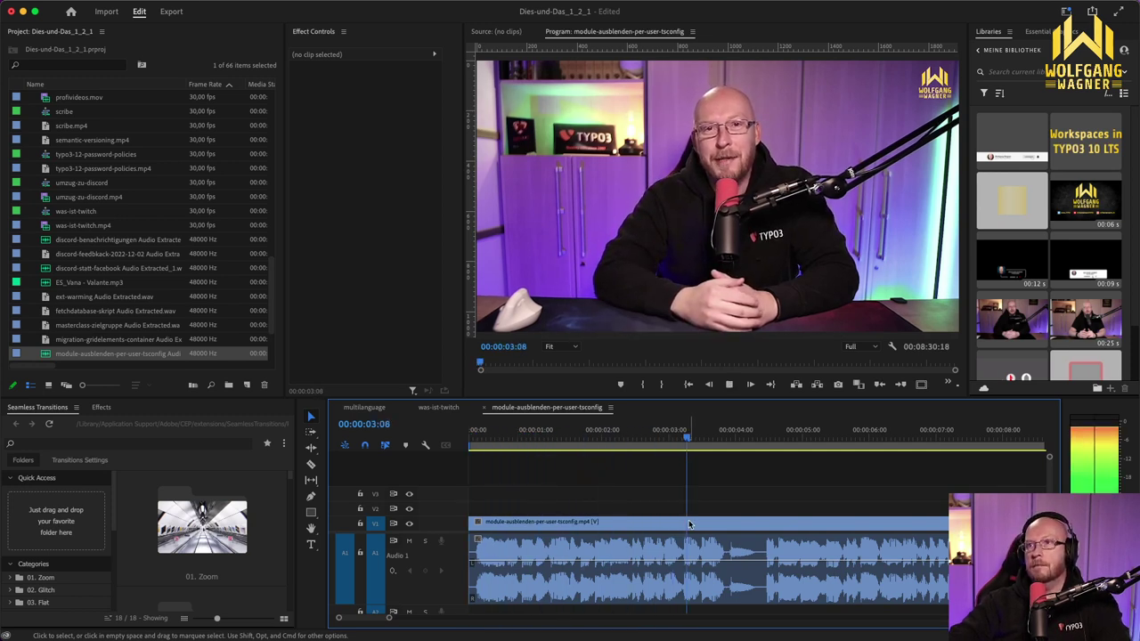
key("super+k")
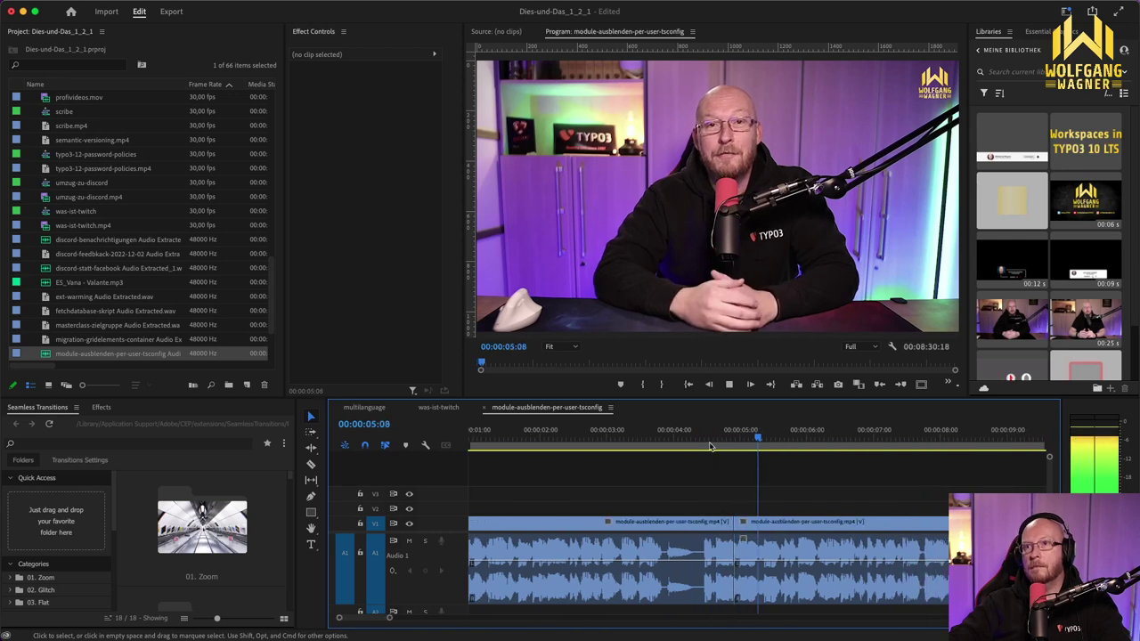
key("space")
key("super+z")
Step: Cut out the short speech pause ending at 00:00:04:08, close the gap and continue playing the sequence
left_click(633, 438)
left_click_drag(634, 438, 673, 426)
key("super+k")
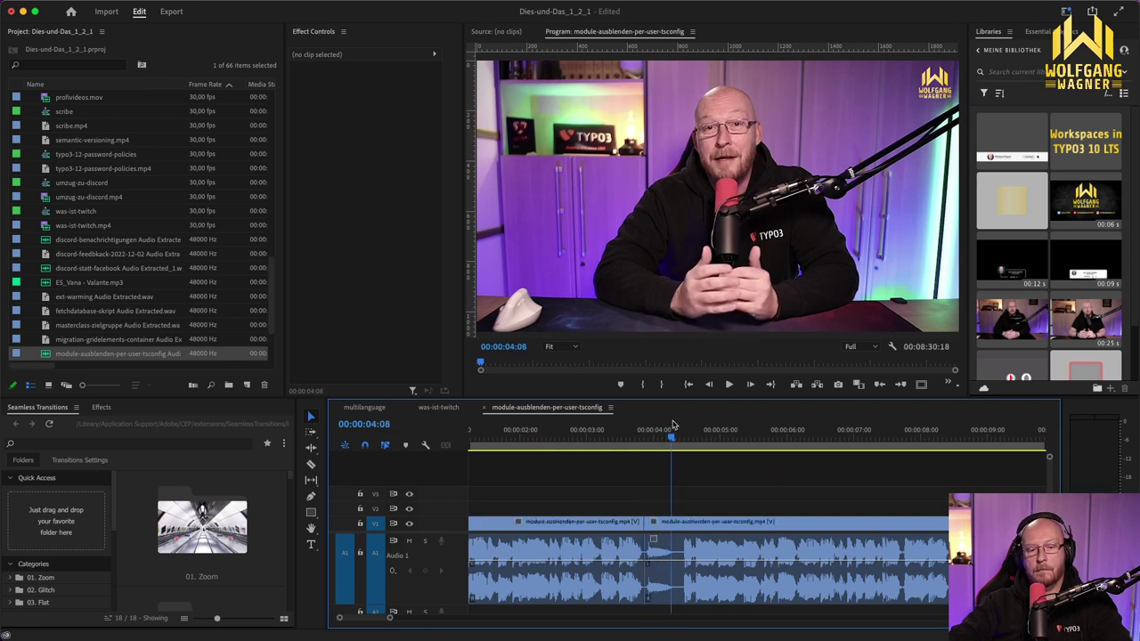
key("Up")
left_click(576, 433)
key("space")
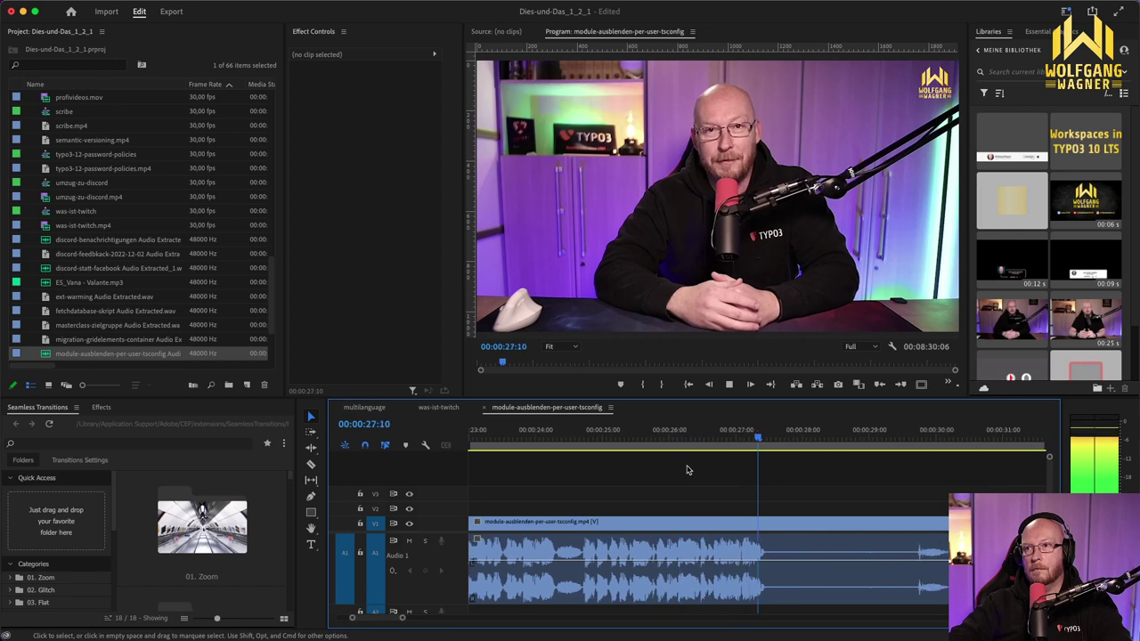
Step: Stop playback, split the recording at 00:00:27:22 and shift the remaining clip about one minute along the timeline to make room for the intro
key("space")
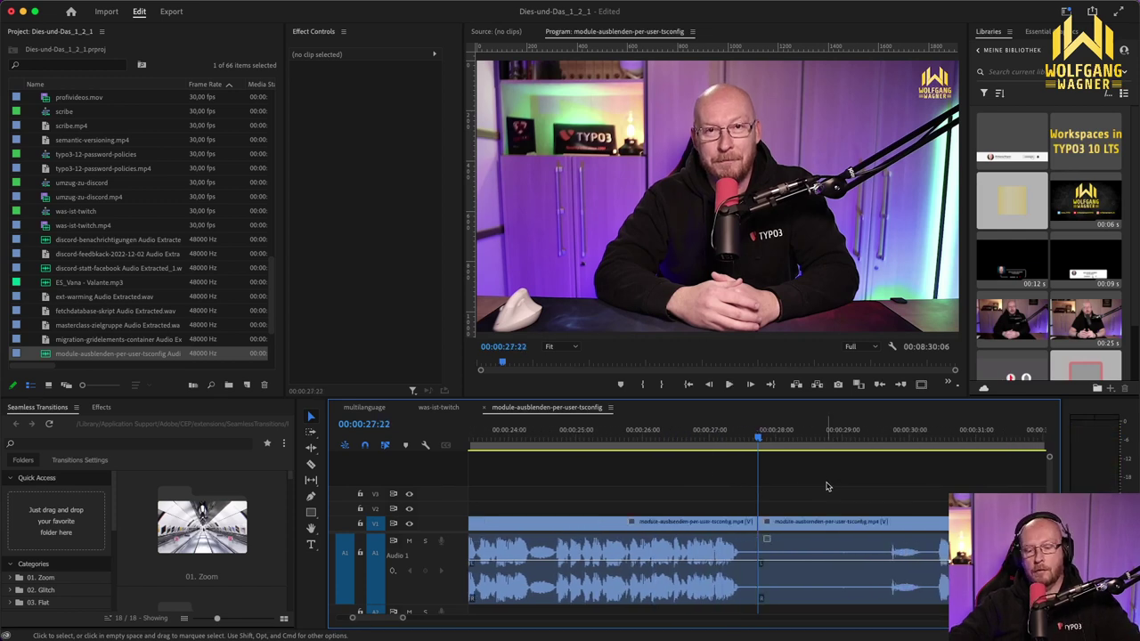
key("minus")
key("minus")
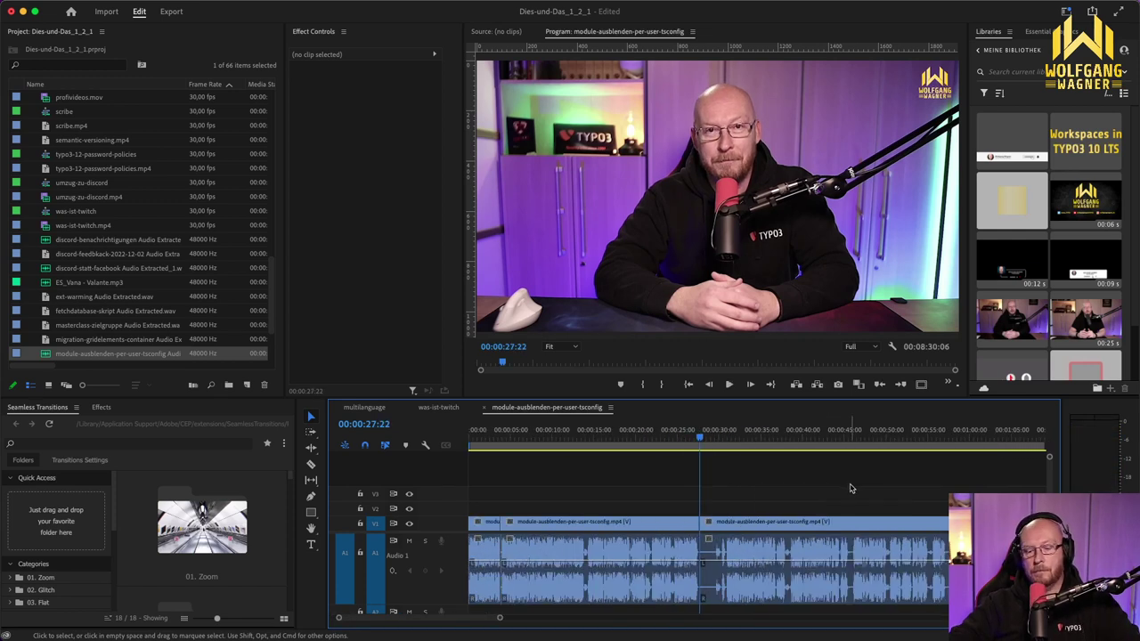
key("backslash")
left_click(619, 533)
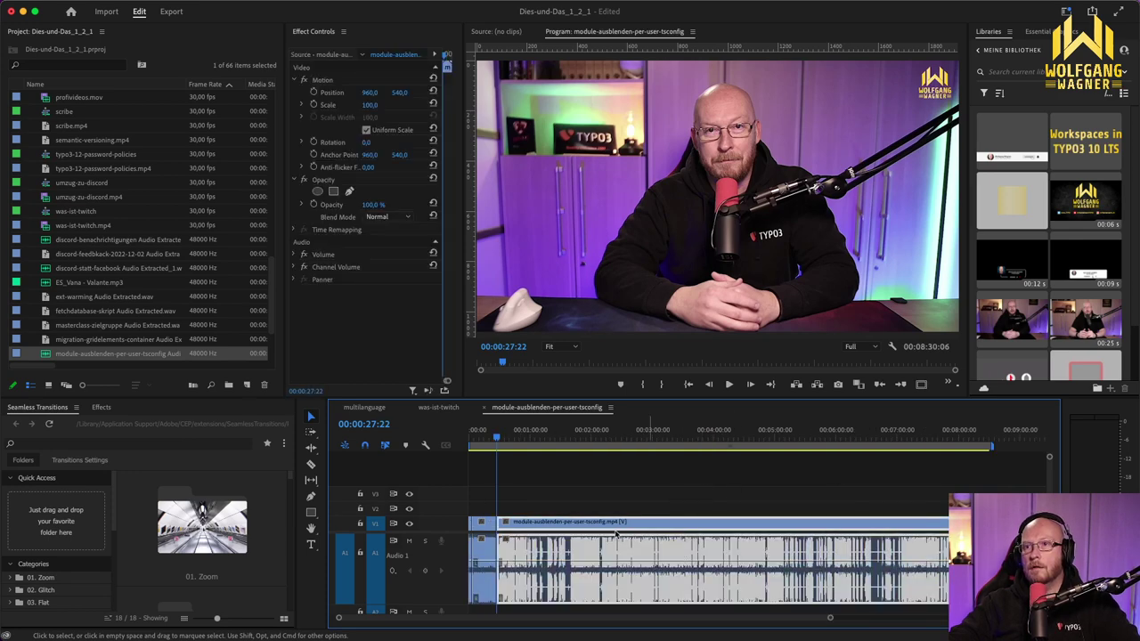
left_click_drag(612, 527, 679, 527)
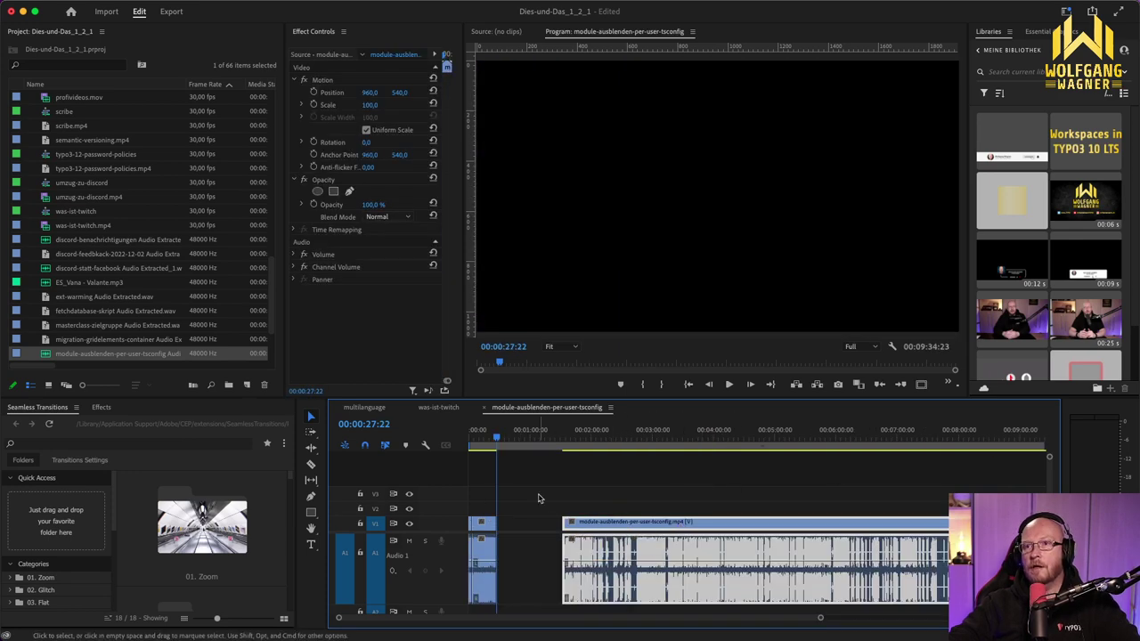
Step: Insert the WoWa_YT_Intro clip at 00:00:27:22 and close the gap between the intro and the rest of the recording
key("equal")
key("equal")
key("equal")
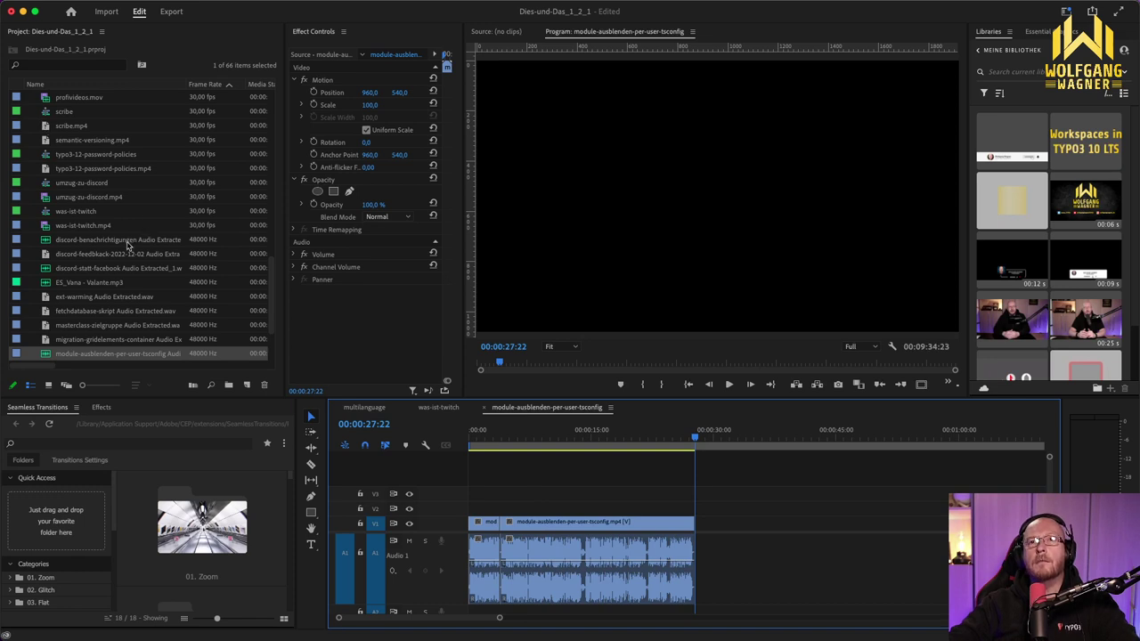
left_click(92, 242)
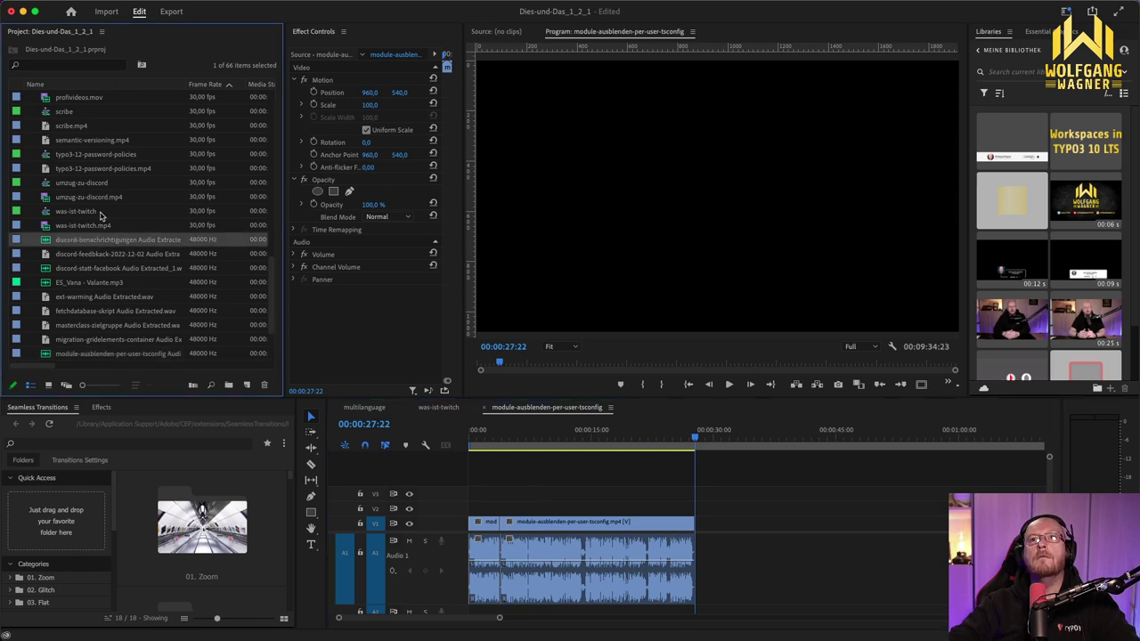
scroll(100, 216, "up", 8)
scroll(97, 221, "up", 3)
scroll(110, 224, "down", 1)
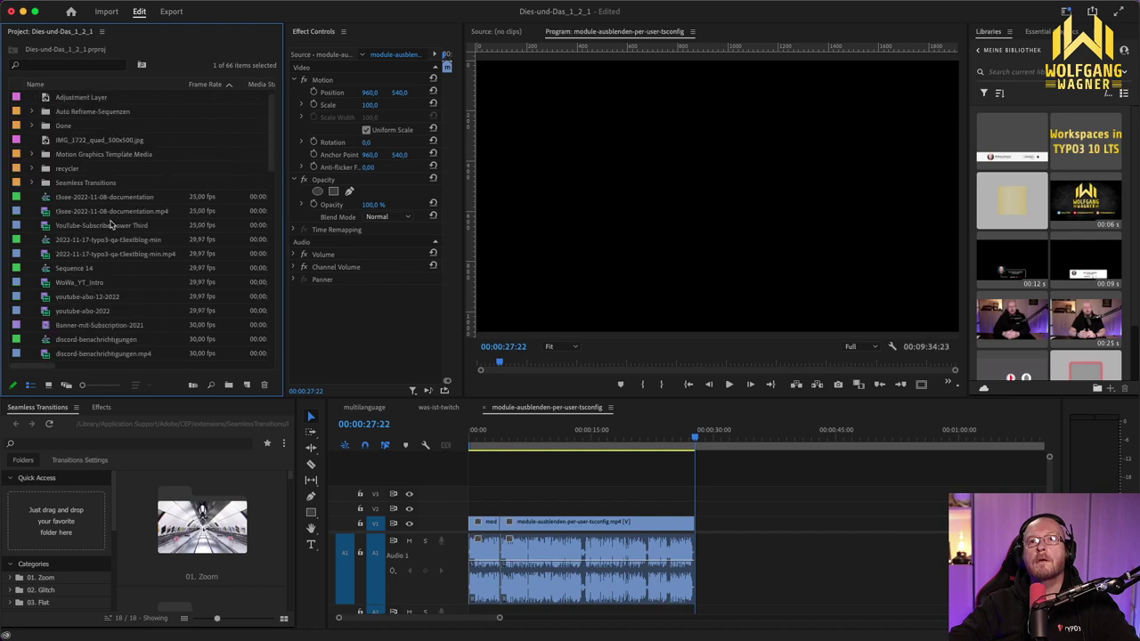
left_click(92, 286)
left_click_drag(78, 286, 709, 522)
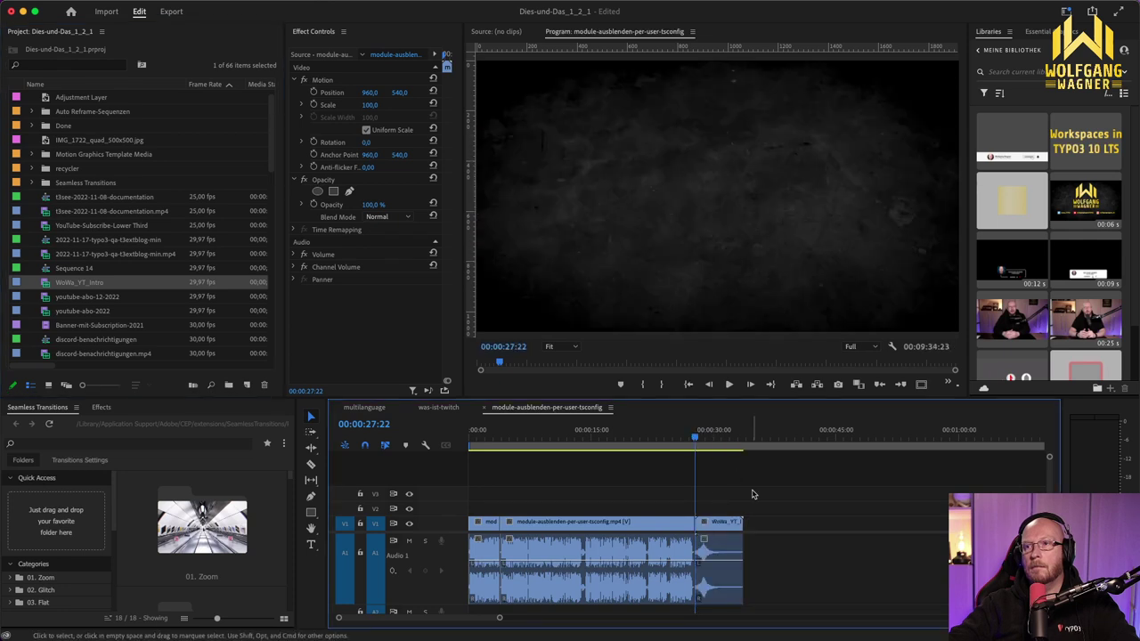
key("Down")
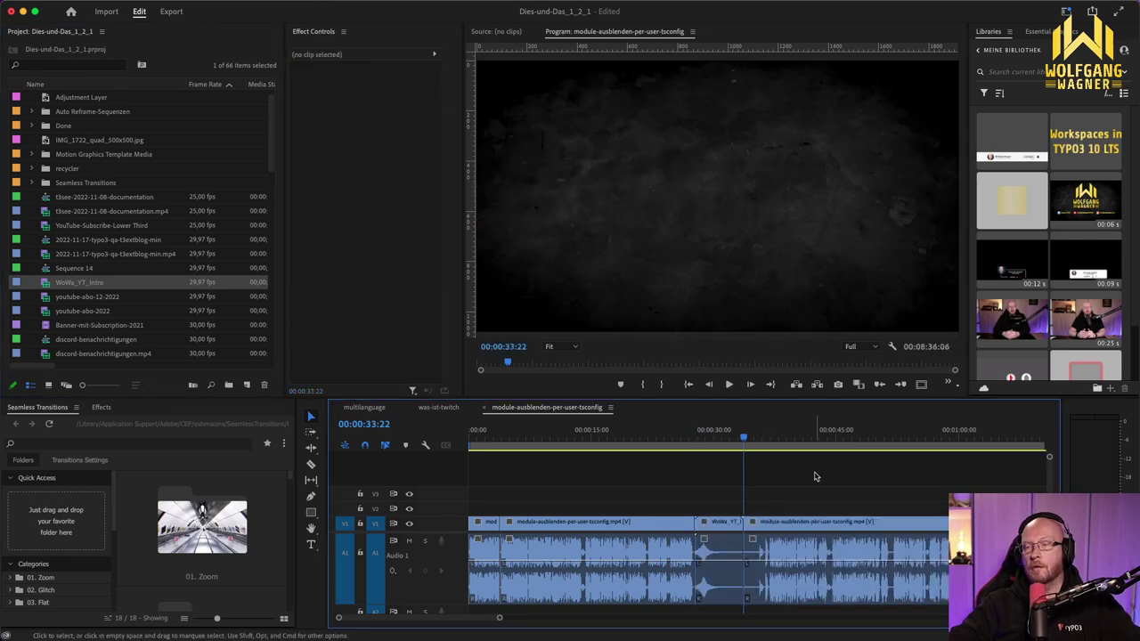
Step: Play the transition from the end of the spoken opening through the intro clip to check it
left_click(683, 438)
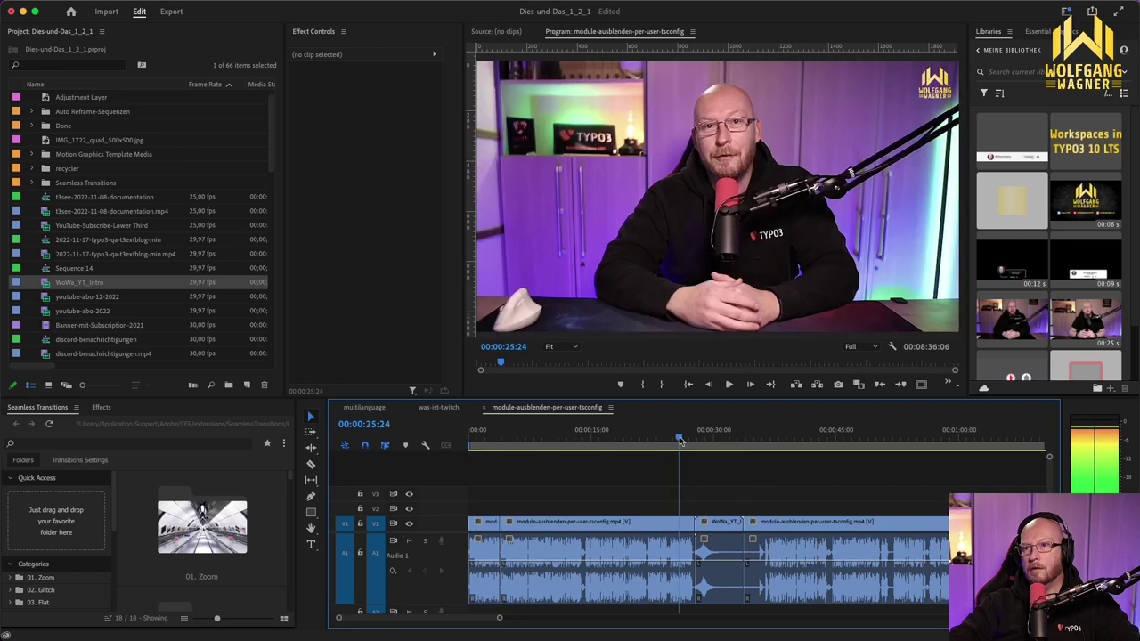
key("=")
key("=")
key("=")
key("=")
key("=")
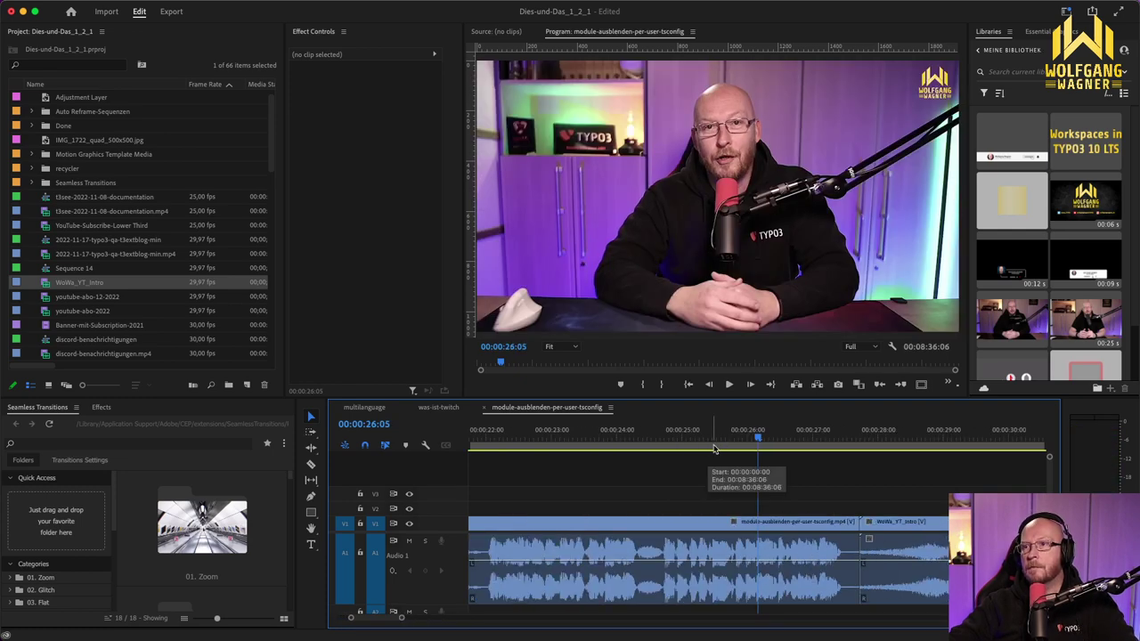
key("space")
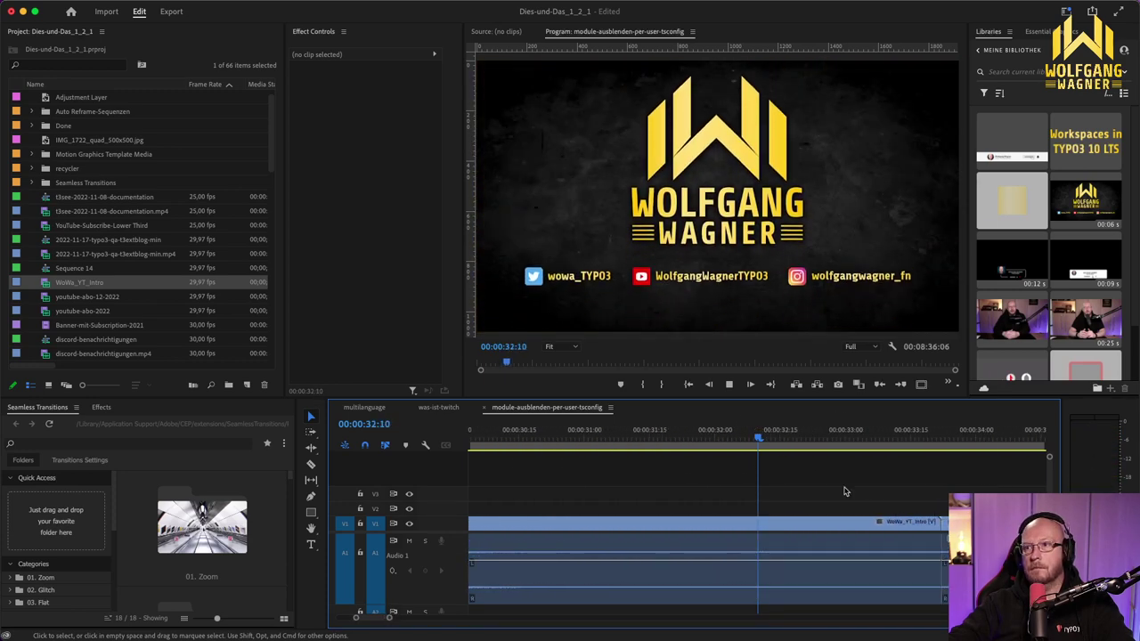
key("space")
Step: Remove the silence between the intro and the first spoken words after it, close the gap and play the result
key("space")
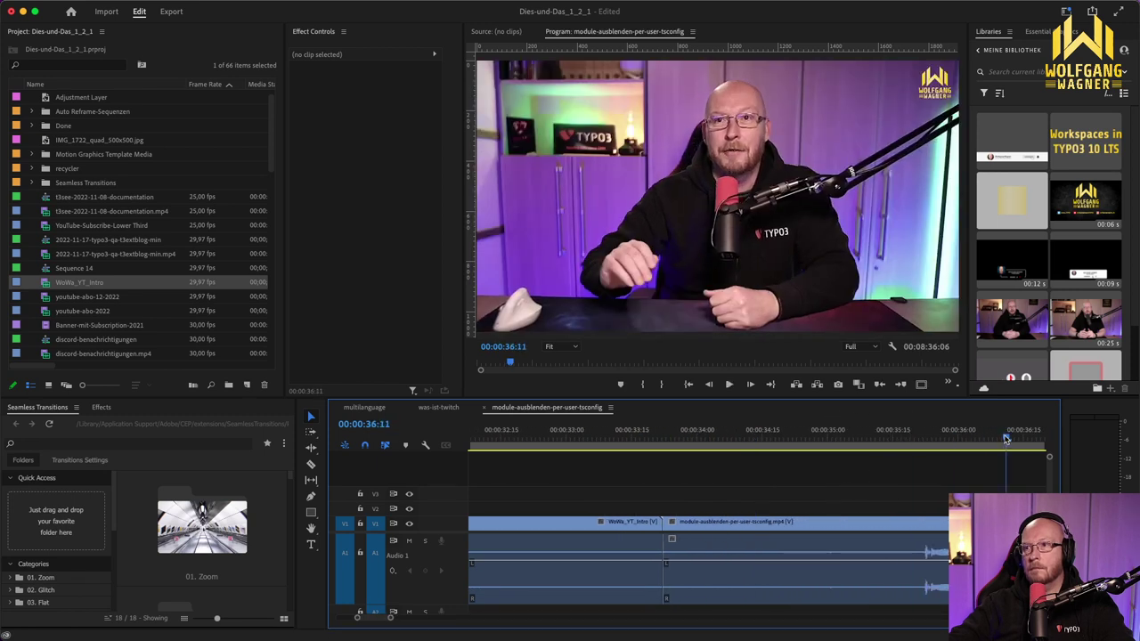
key("space")
left_click_drag(984, 443, 662, 438)
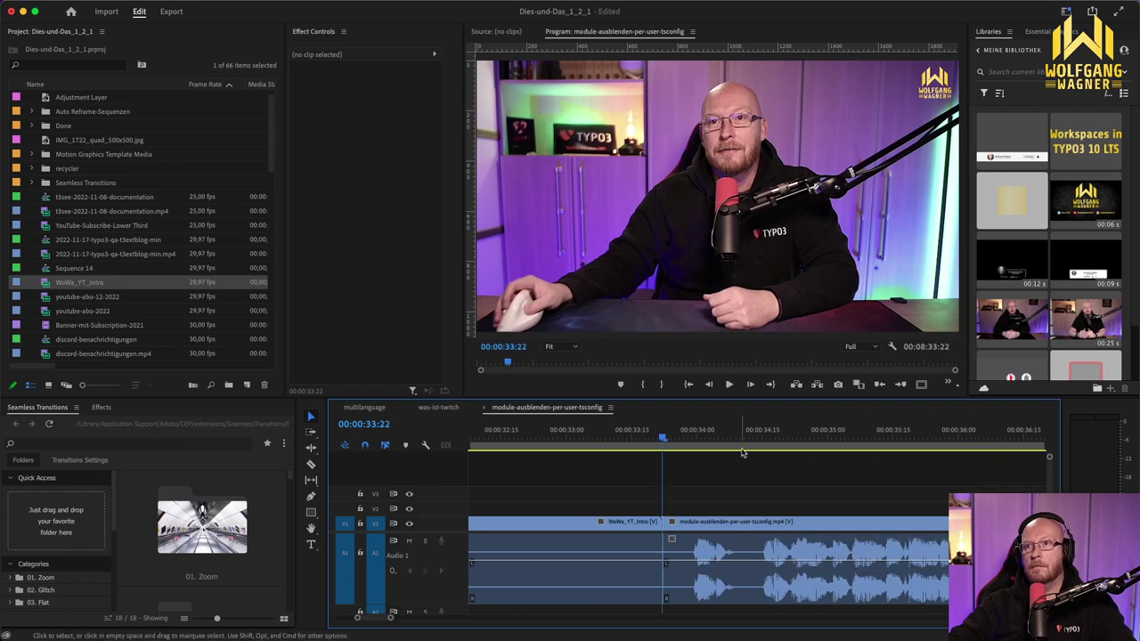
key("space")
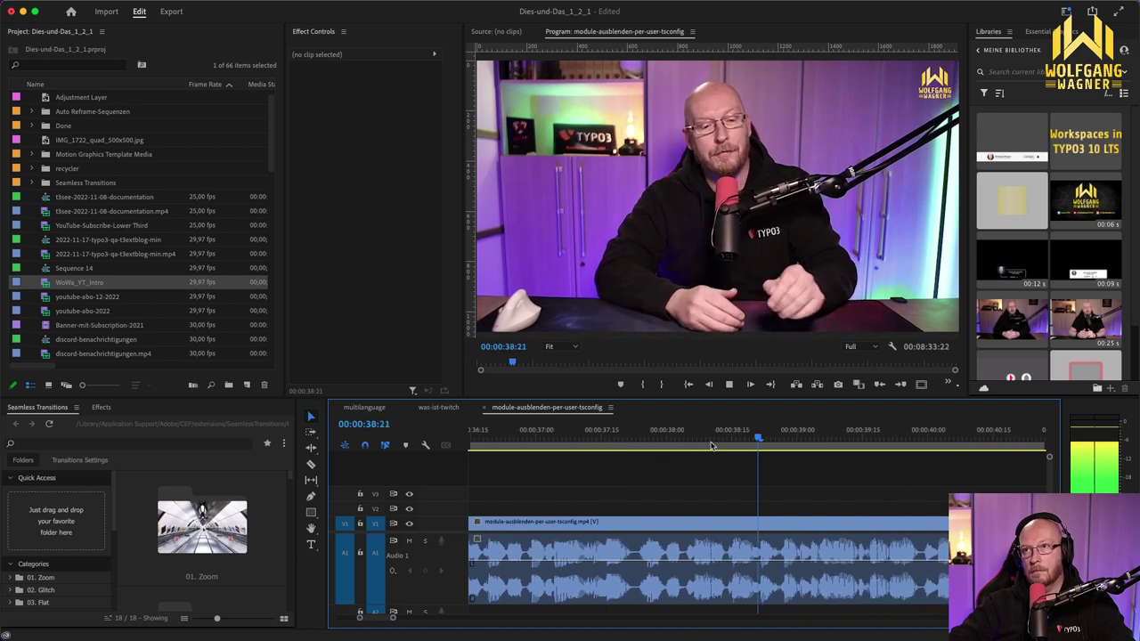
key("space")
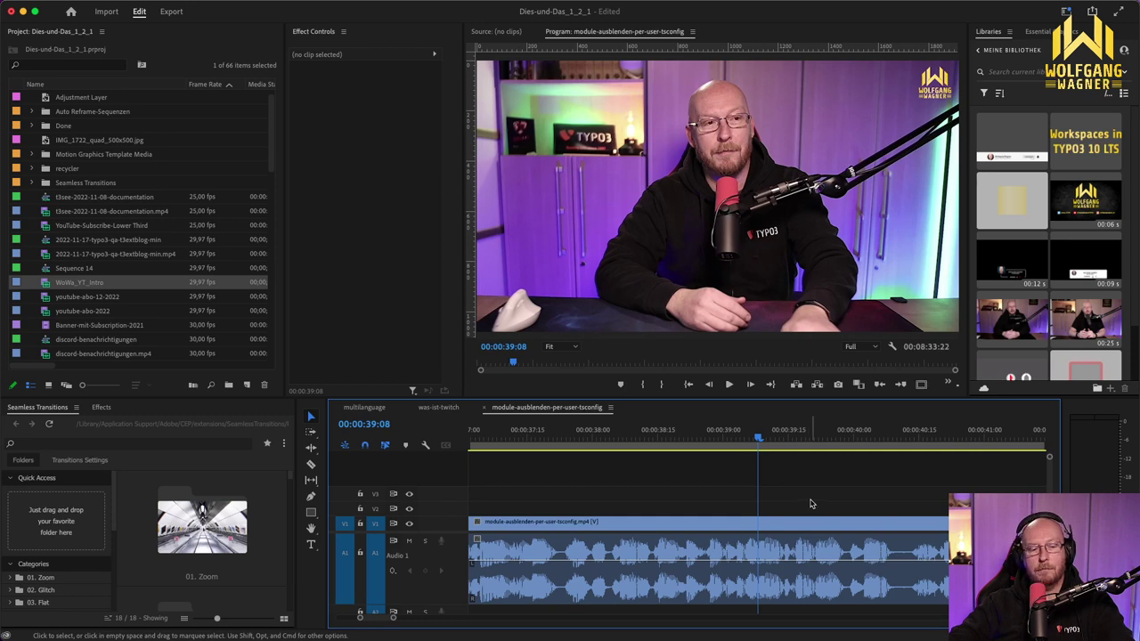
Step: Examine the speech pause between about 00:01:14 and 00:01:22 by playing the recording on both sides of it
key("minus")
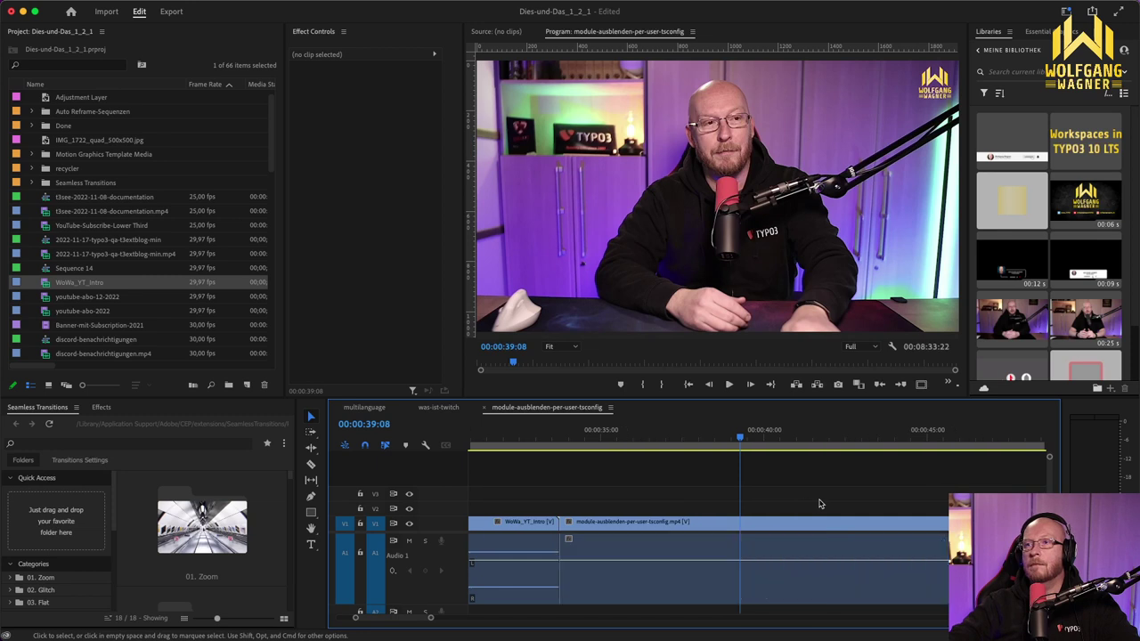
scroll(819, 504, "right", 3)
scroll(819, 504, "right", 15)
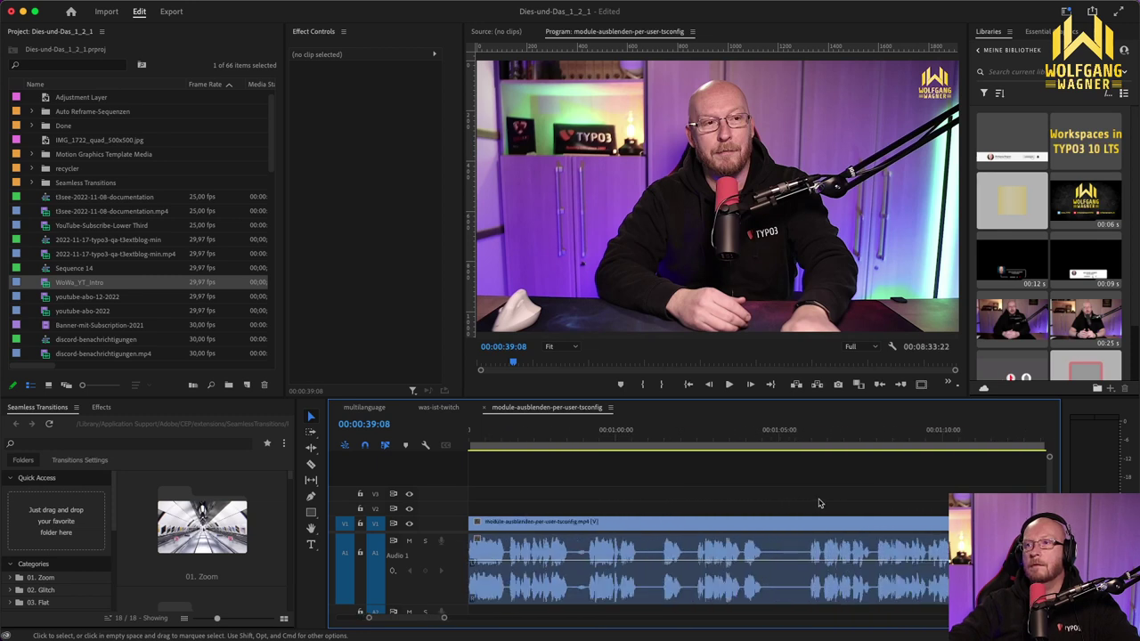
scroll(820, 503, "right", 1)
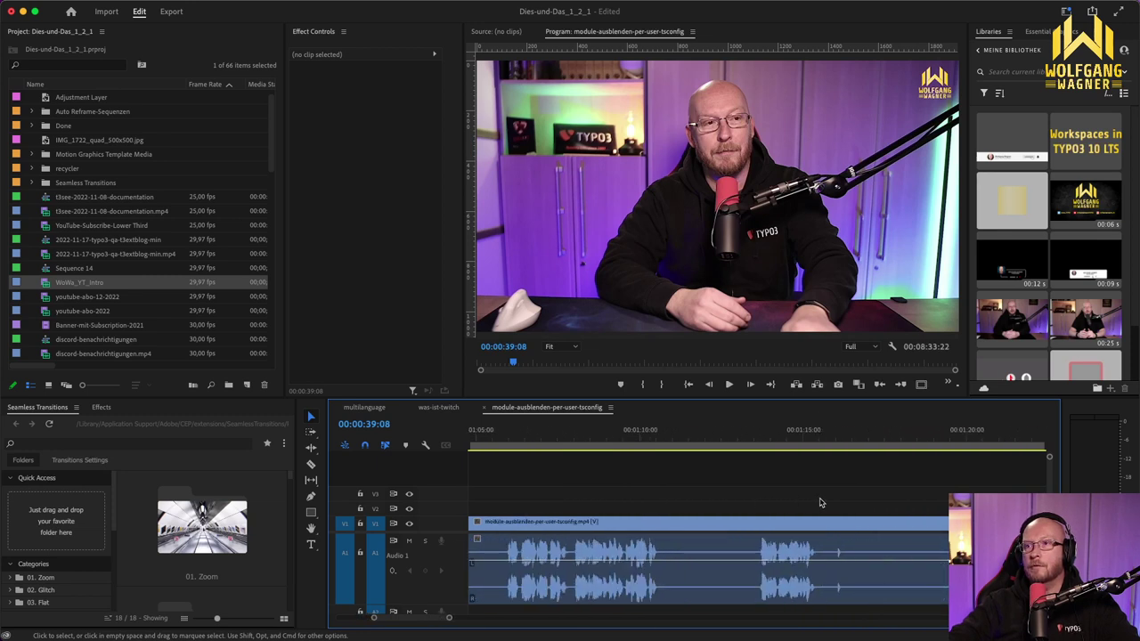
left_click(754, 446)
key("space")
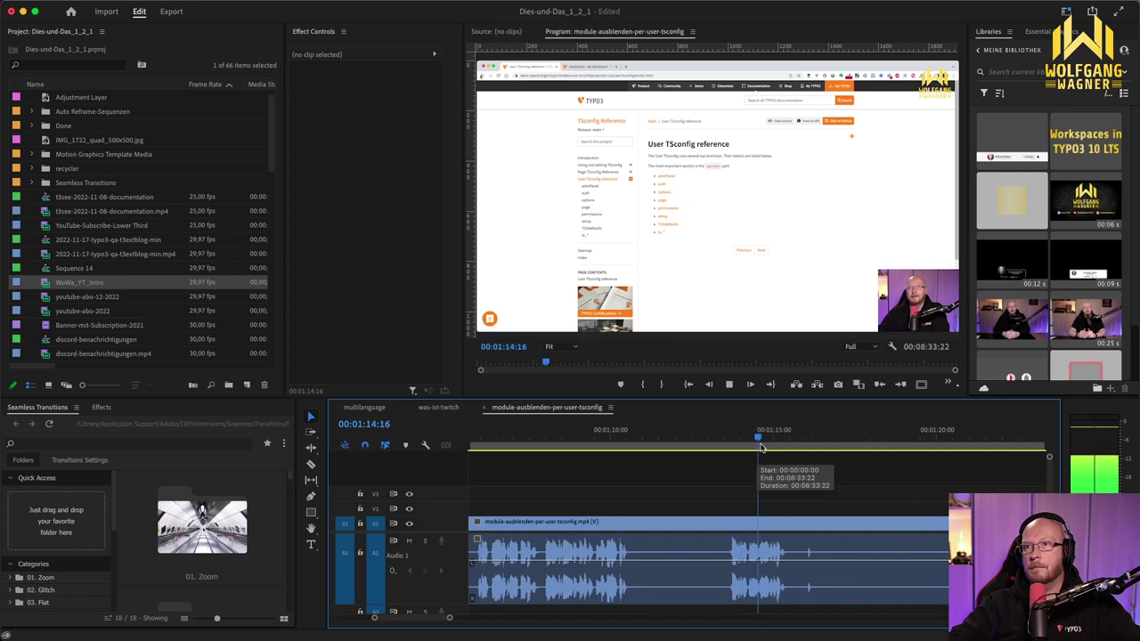
key("space")
left_click(940, 439)
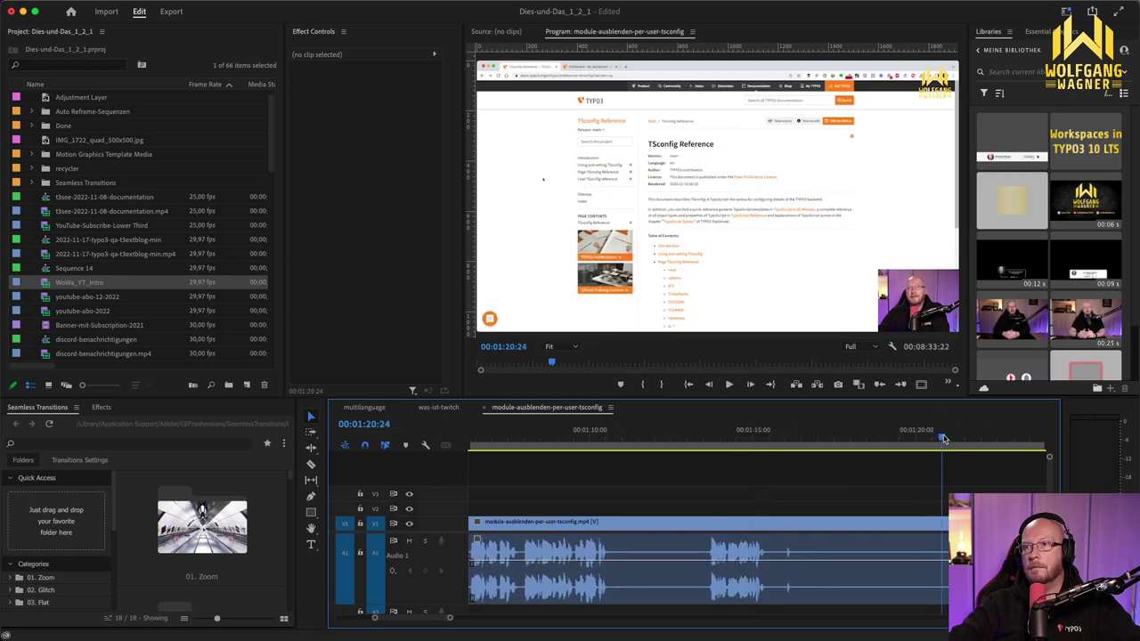
key("space")
key("space")
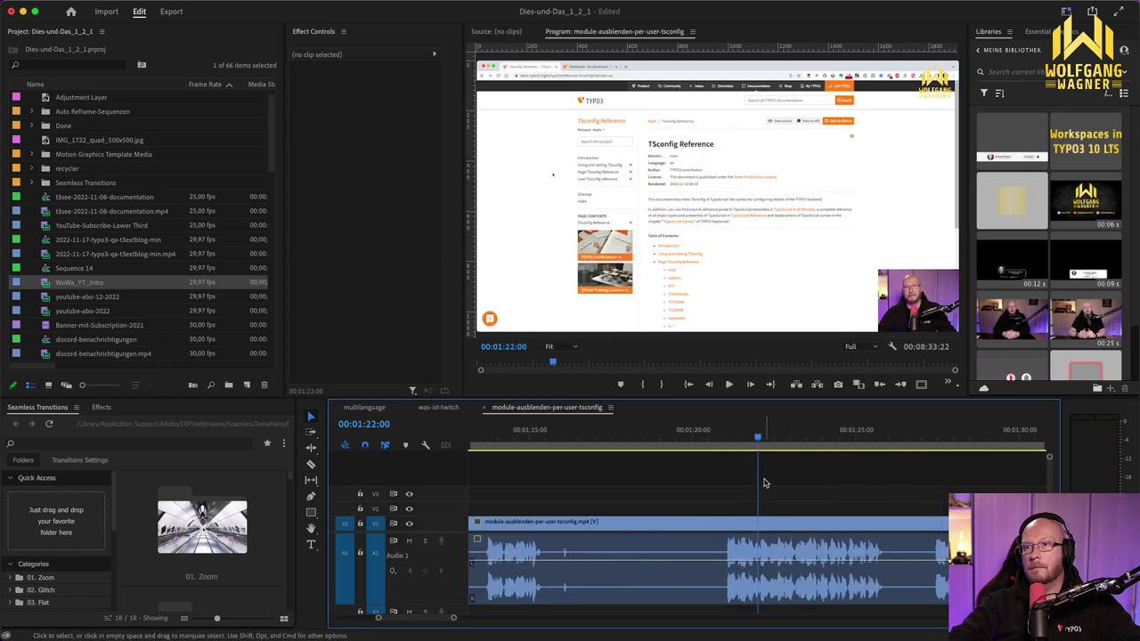
Step: Examine the following speech pause by playing the recording around 00:01:27 and 00:01:32
scroll(818, 486, "down", 5)
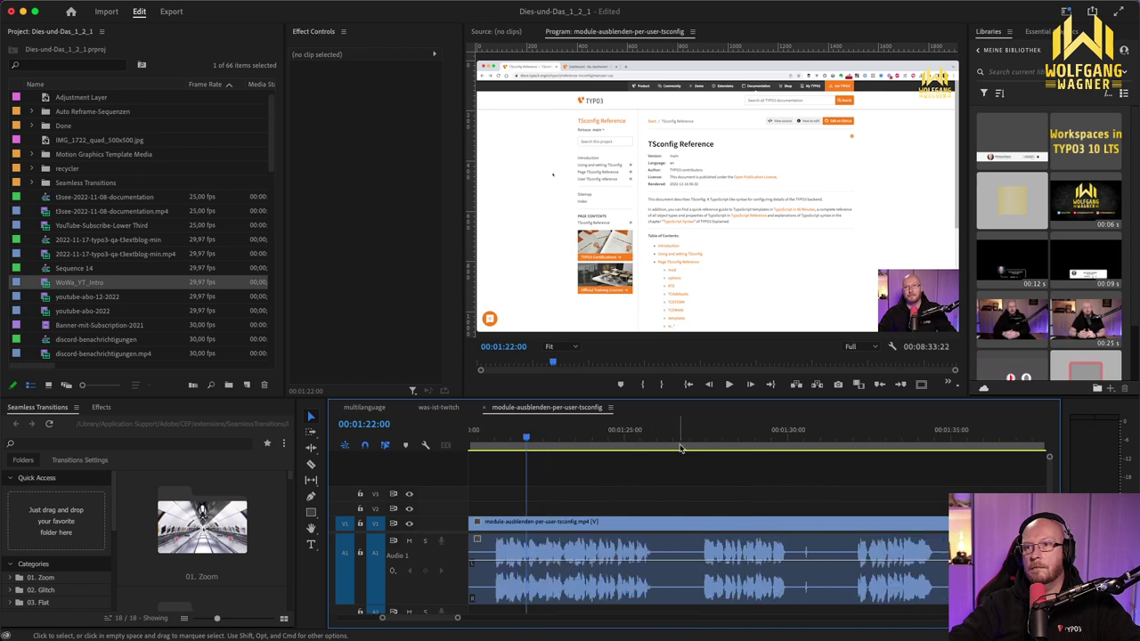
left_click(708, 438)
key("space")
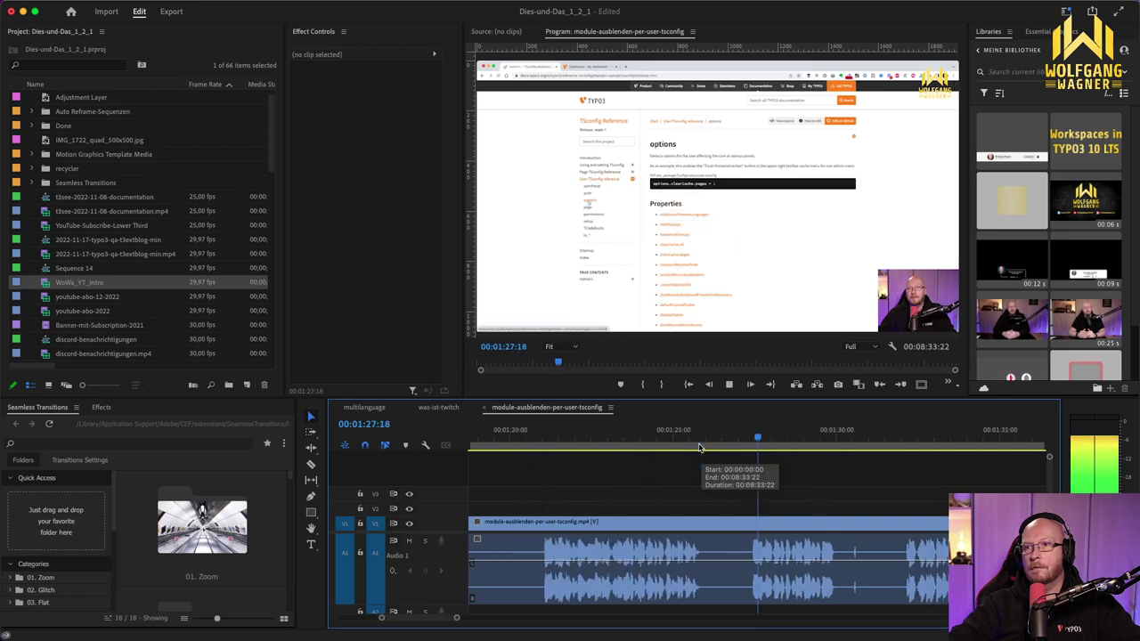
key("space")
left_click_drag(846, 440, 868, 445)
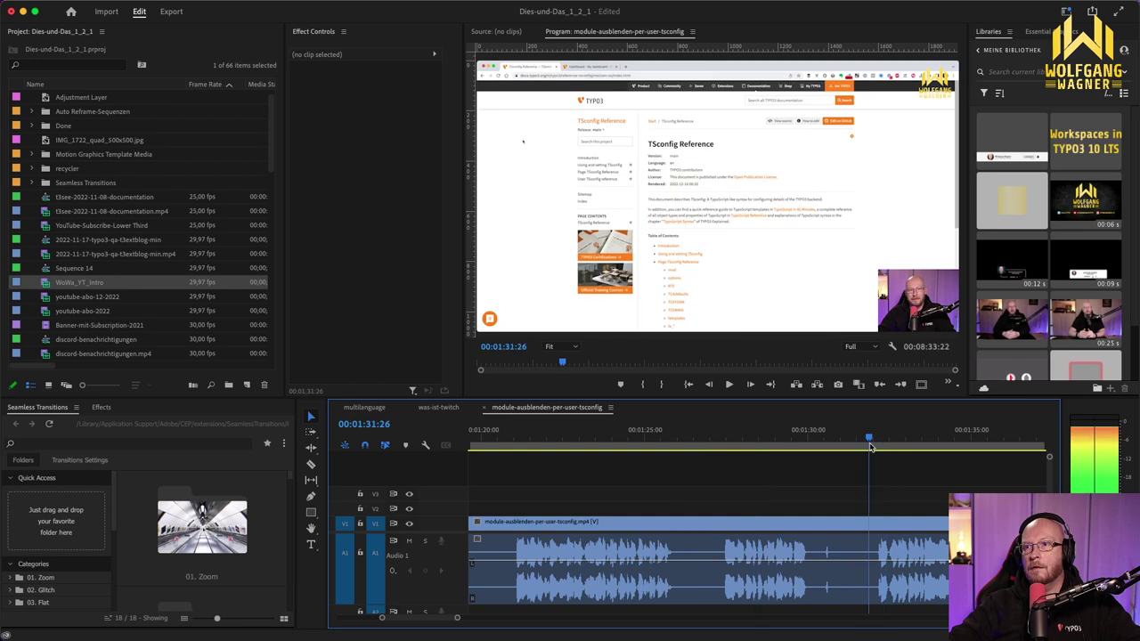
key("space")
key("space")
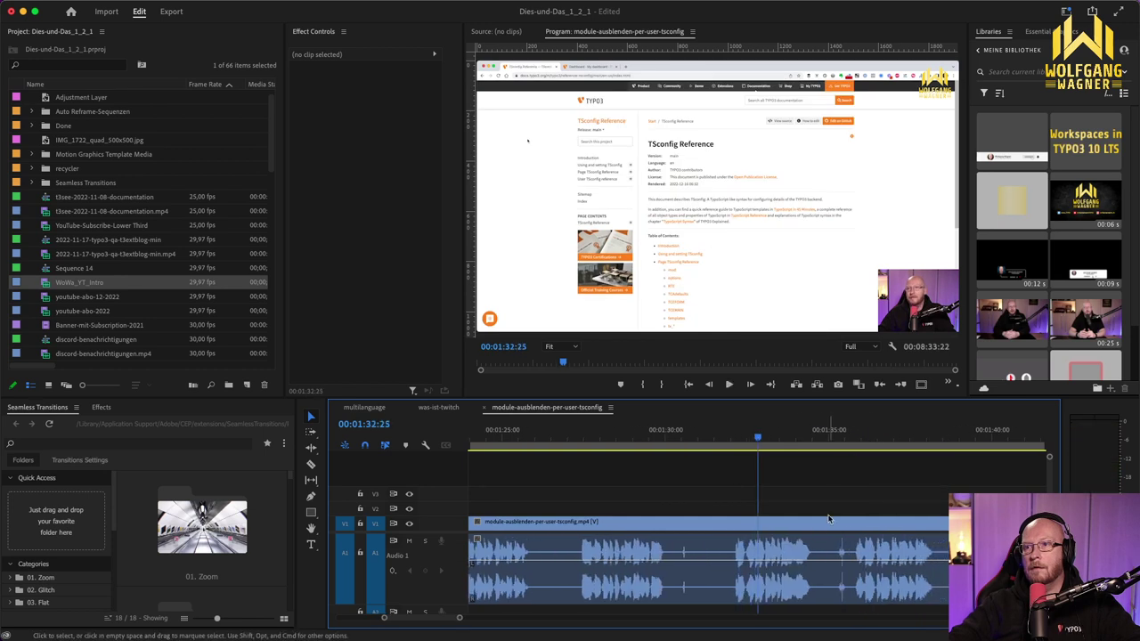
scroll(828, 520, "down", 5)
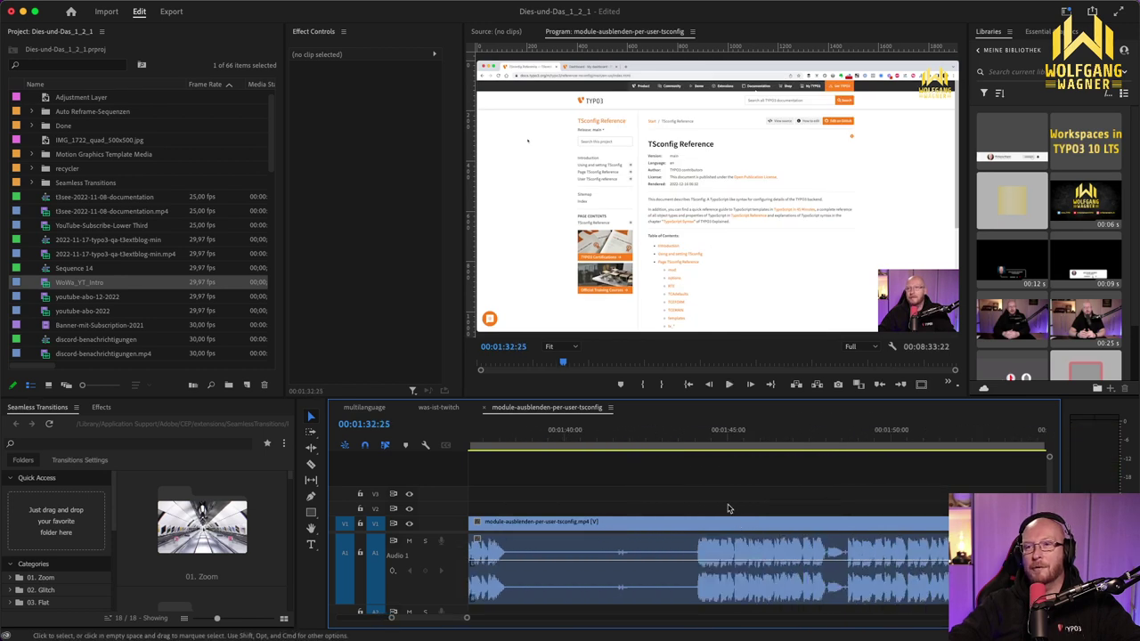
Step: Split the recording at 00:01:43:27, delete all clips before the cut and close the resulting gap
left_click_drag(681, 438, 693, 439)
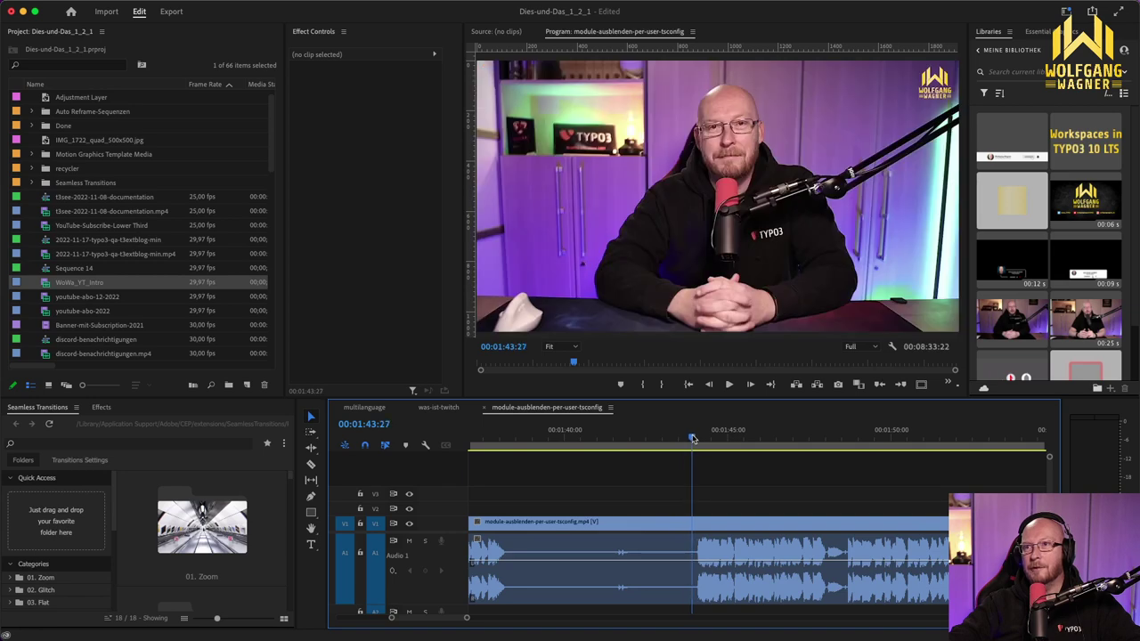
key("super+k")
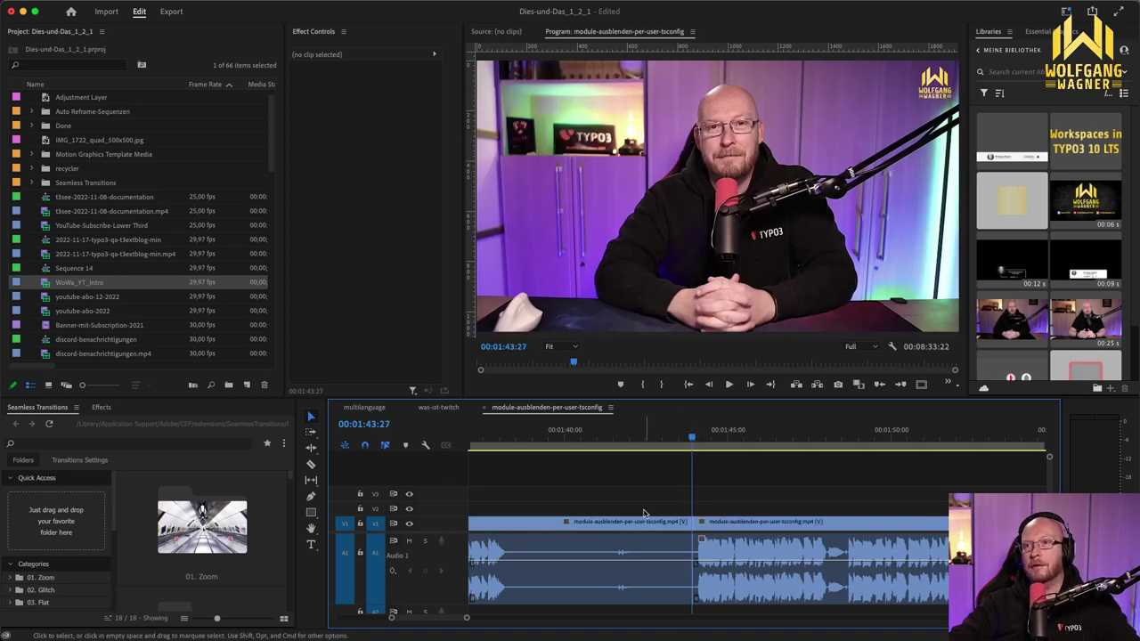
left_click_drag(621, 515, 577, 558)
key("backslash")
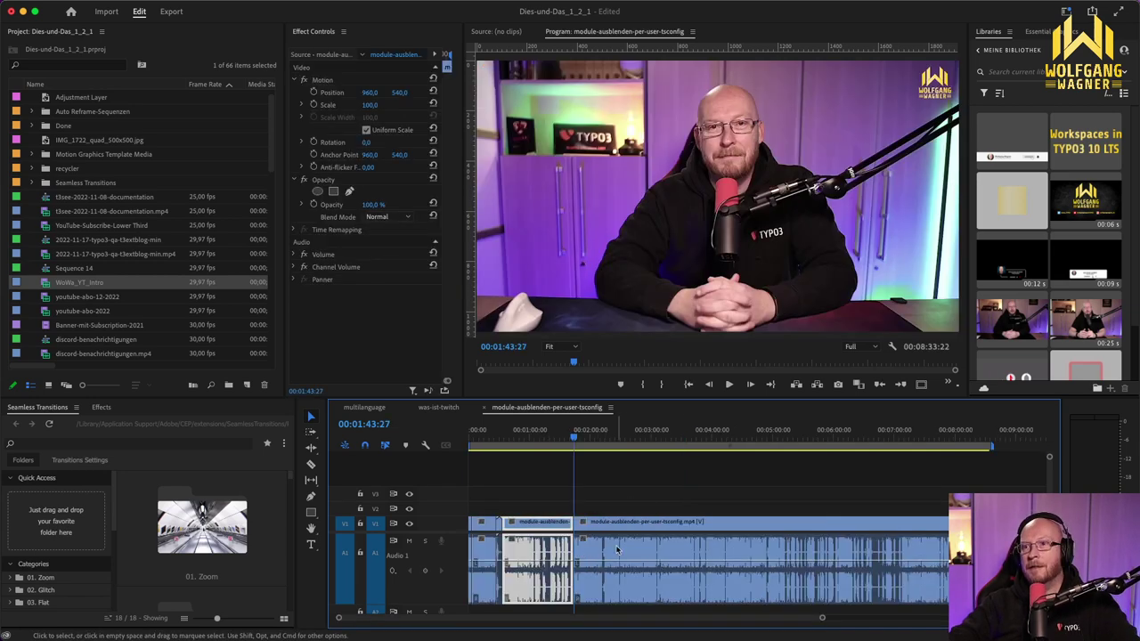
left_click_drag(553, 501, 471, 579)
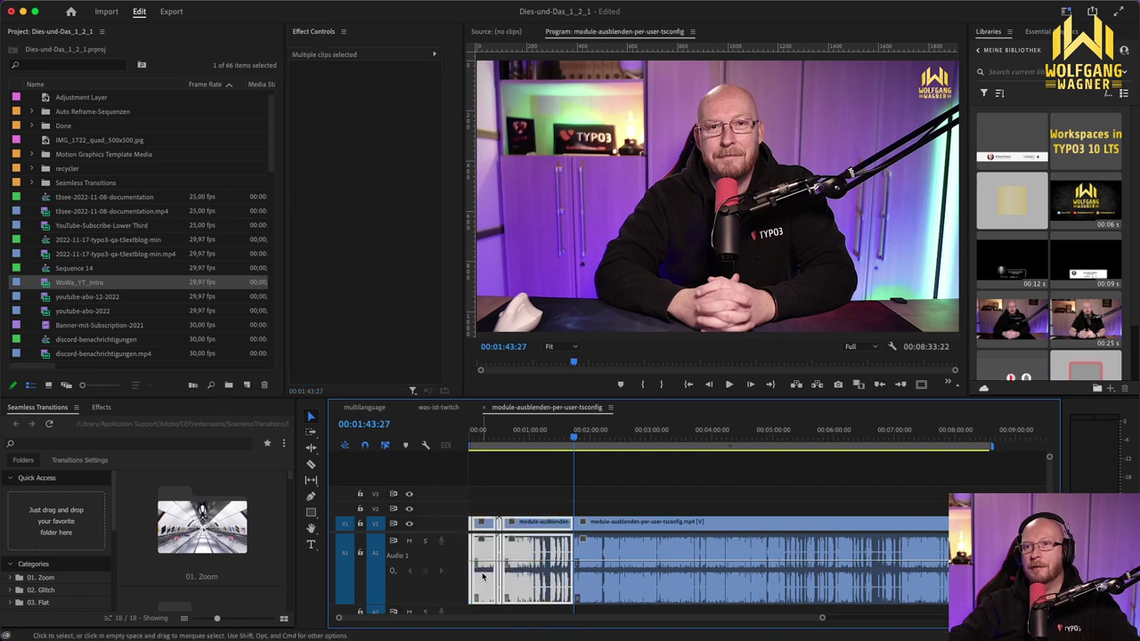
key("Delete")
left_click(529, 526)
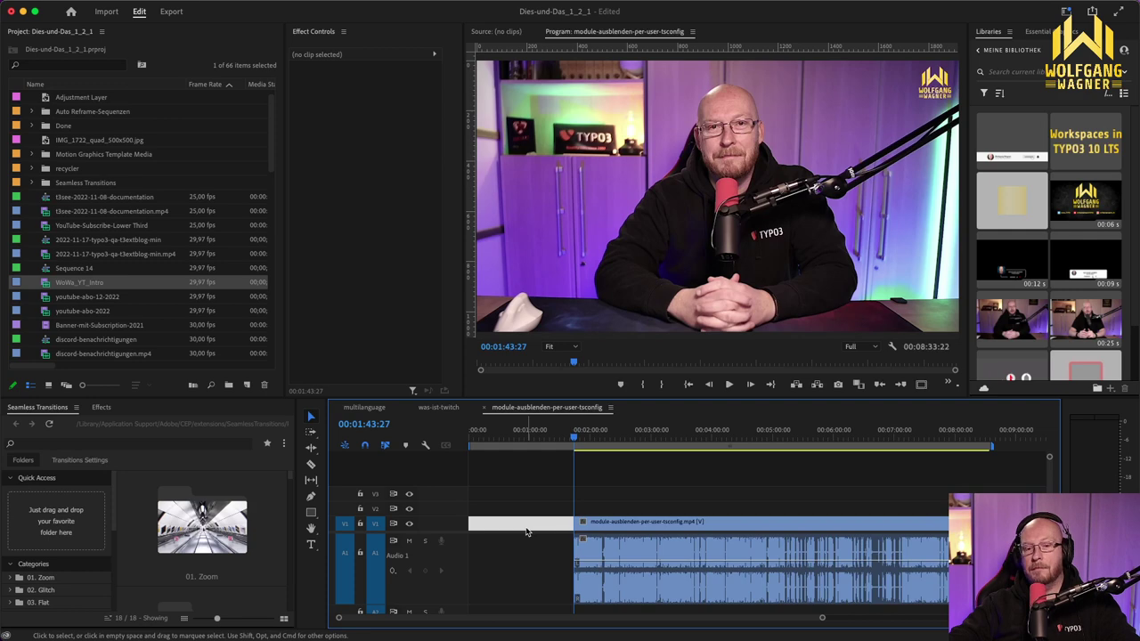
key("Delete")
Step: Magnify the start of the timeline to examine the opening waveform of the remaining recording
key("=")
key("=")
key("=")
key("=")
key("=")
key("=")
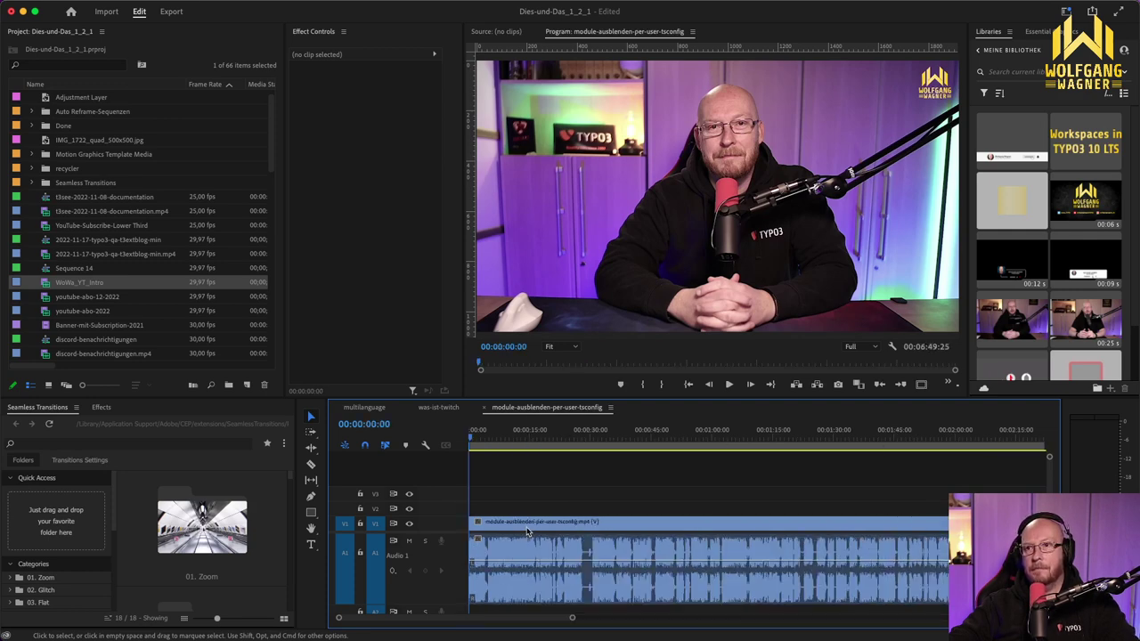
key("=")
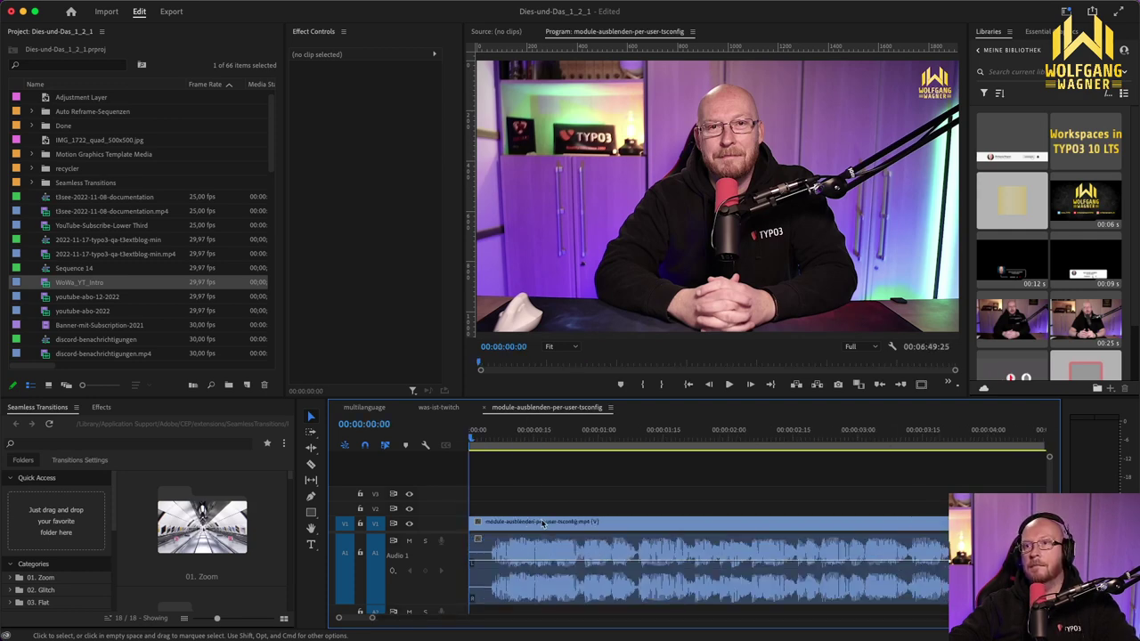
key("minus")
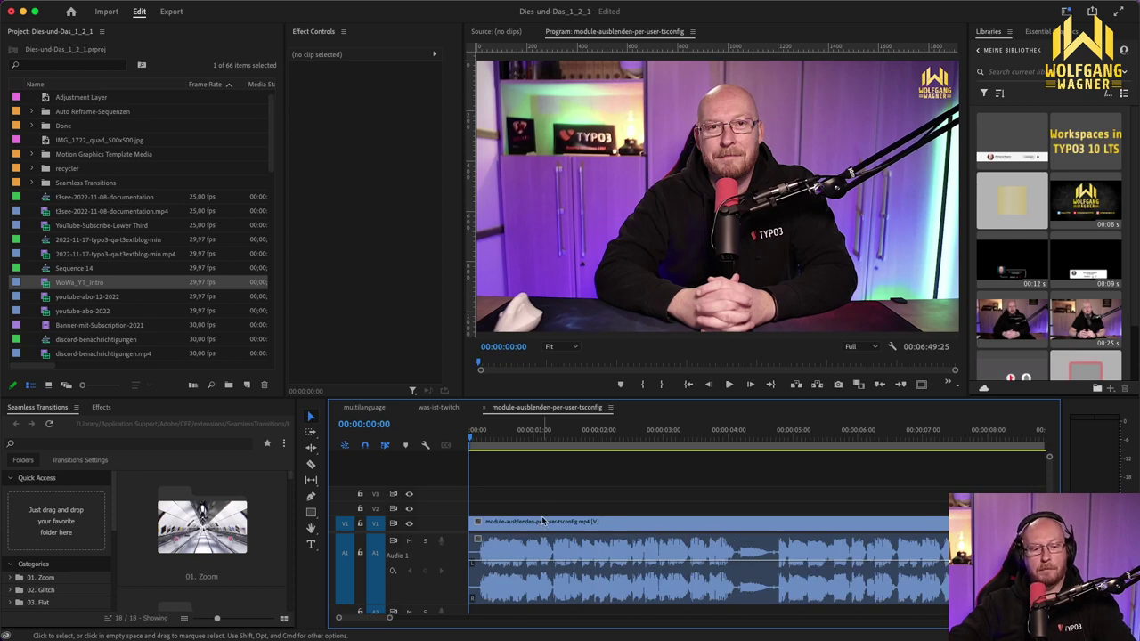
Step: Play the recording from the start, split it at 00:00:20:21 and cut out the roughly one-second section that follows
key("space")
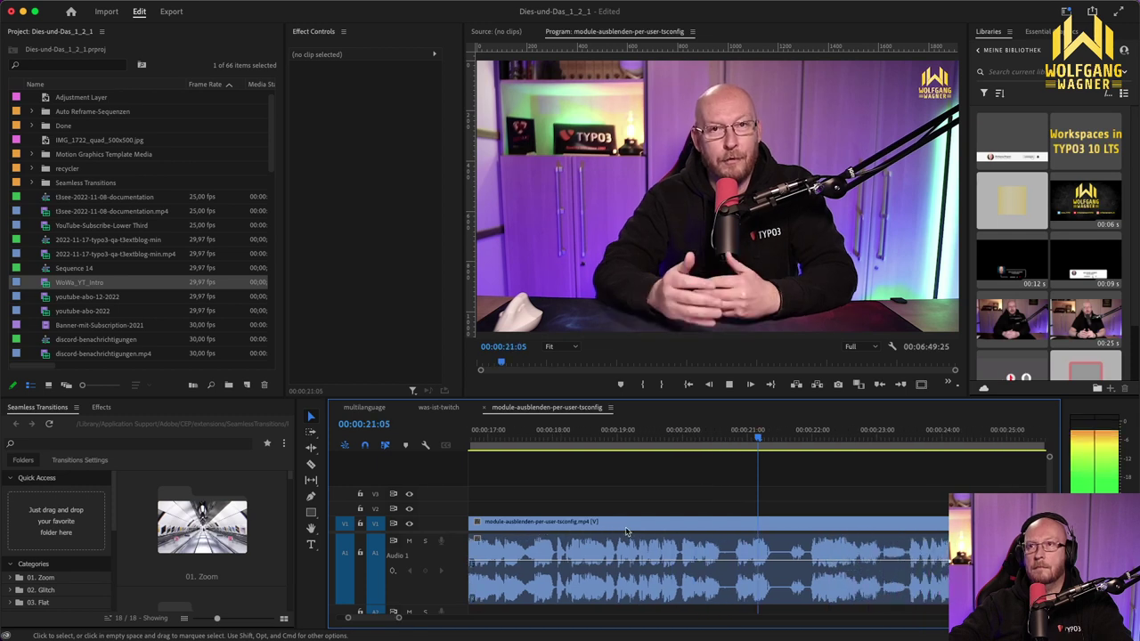
key("j")
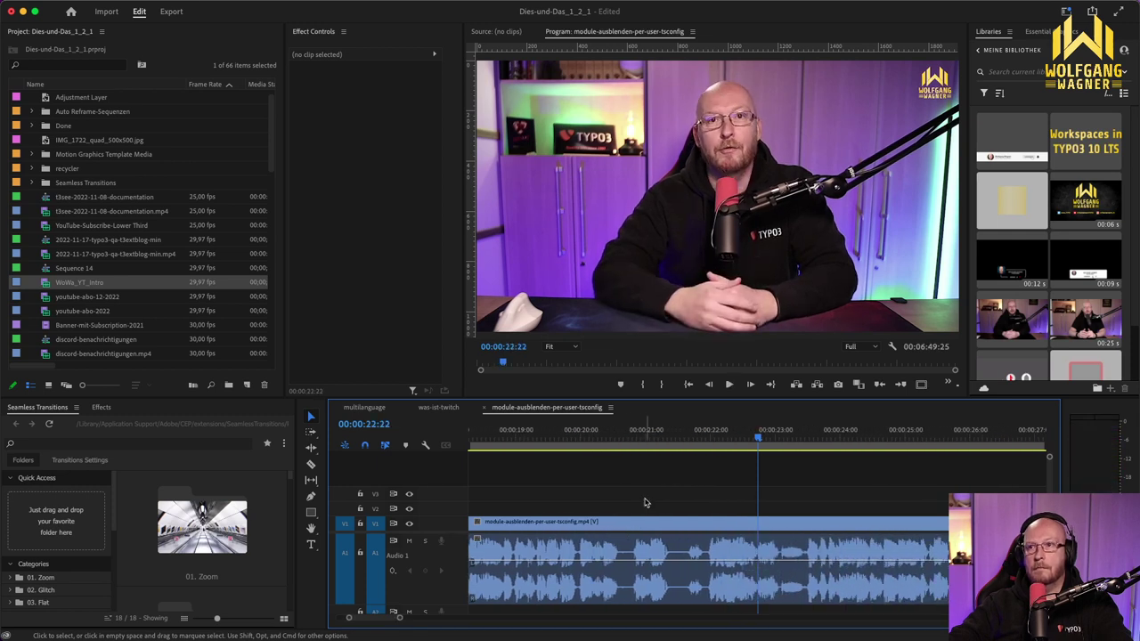
key("k")
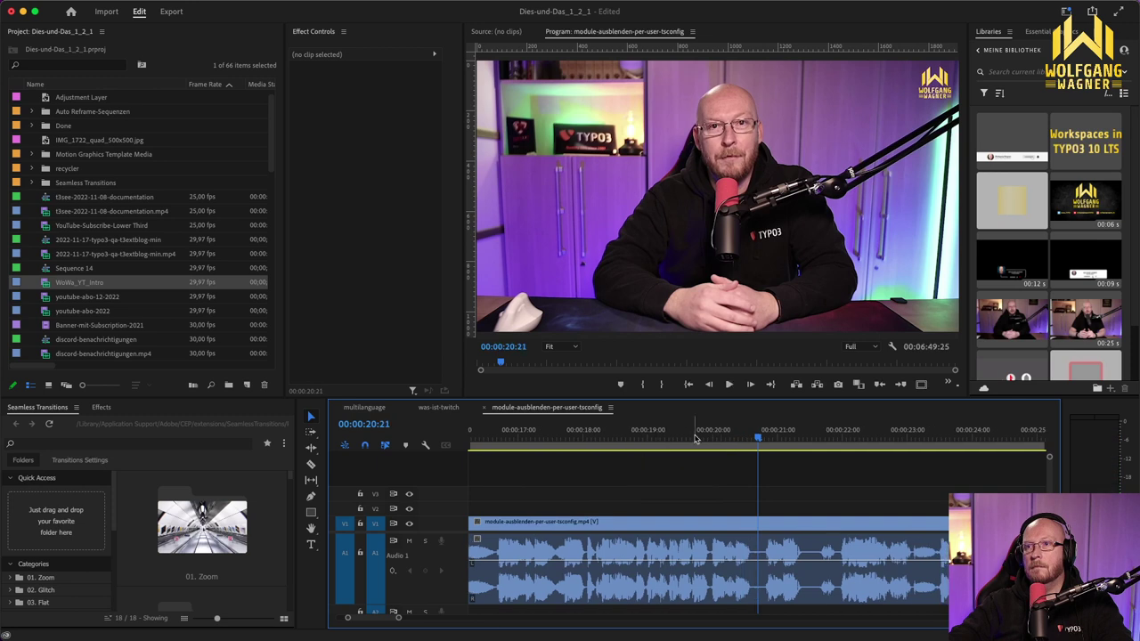
key("super+k")
left_click_drag(765, 439, 665, 437)
key("l")
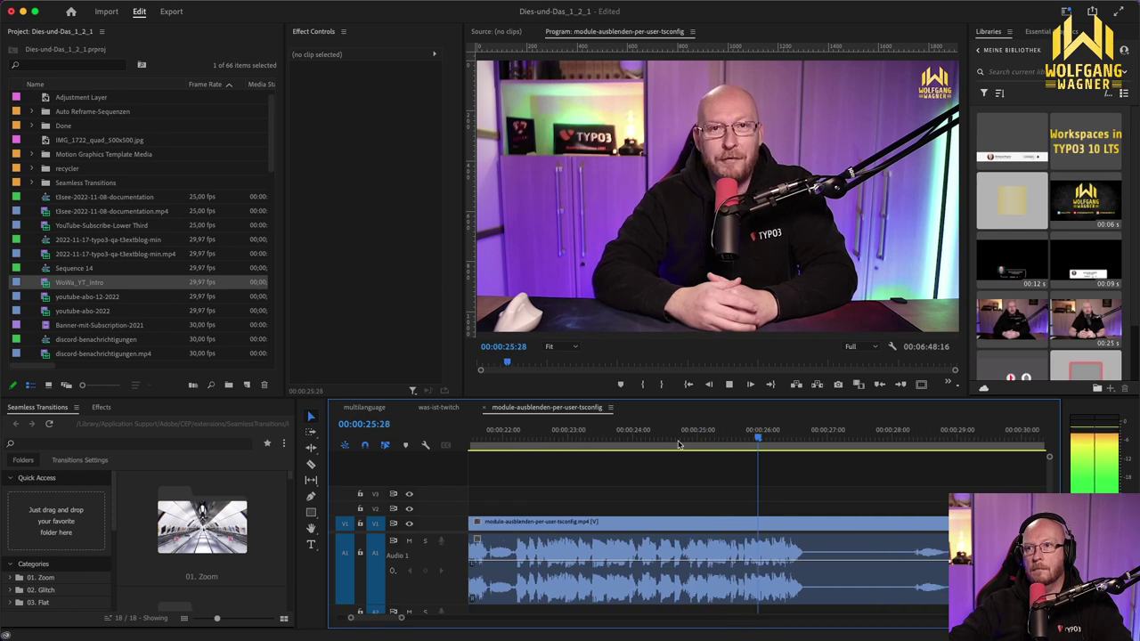
Step: Split the recording at 00:00:26:28, insert the WoWa_YT_Intro clip at the cut and close the gap behind it
key("space")
key("super+k")
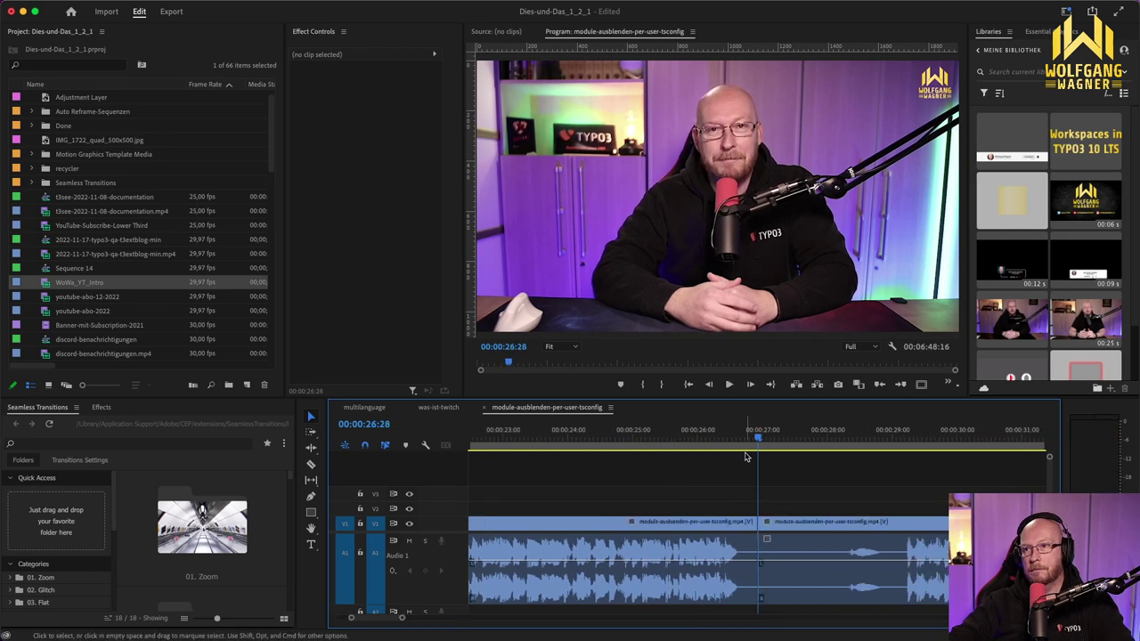
key("backslash")
key("d")
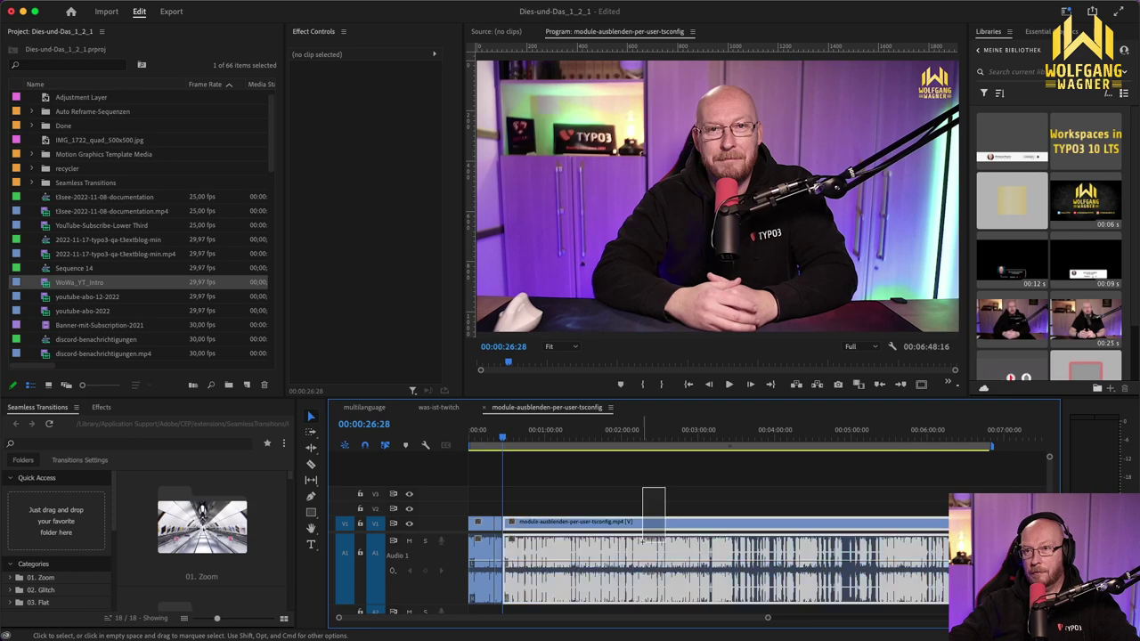
left_click_drag(572, 524, 651, 524)
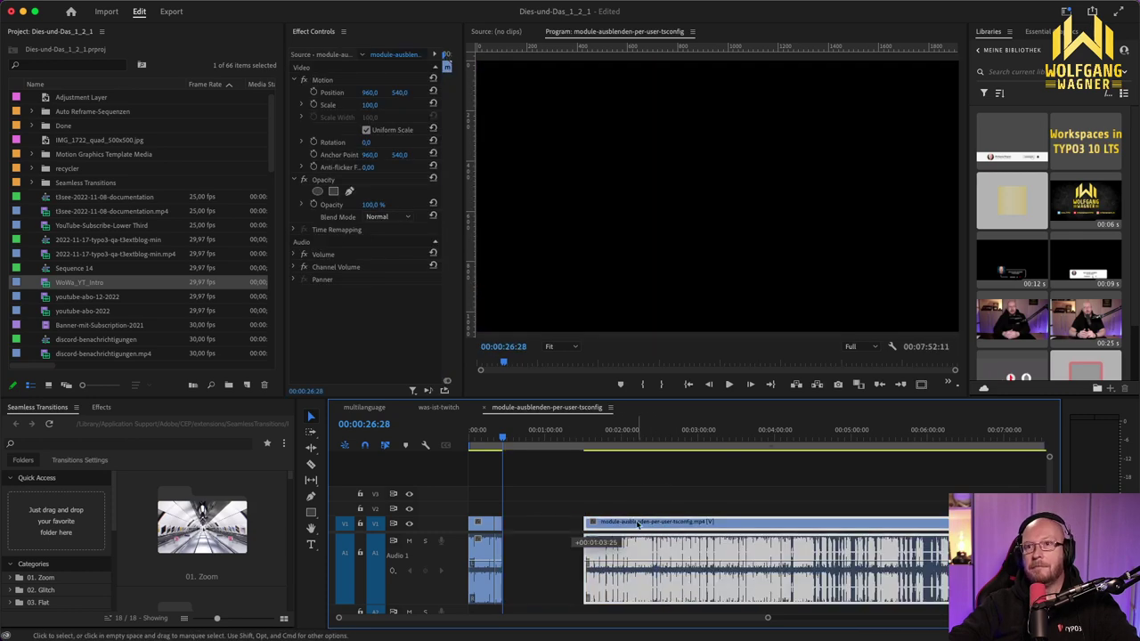
left_click_drag(96, 283, 529, 529)
left_click(529, 525)
key("Delete")
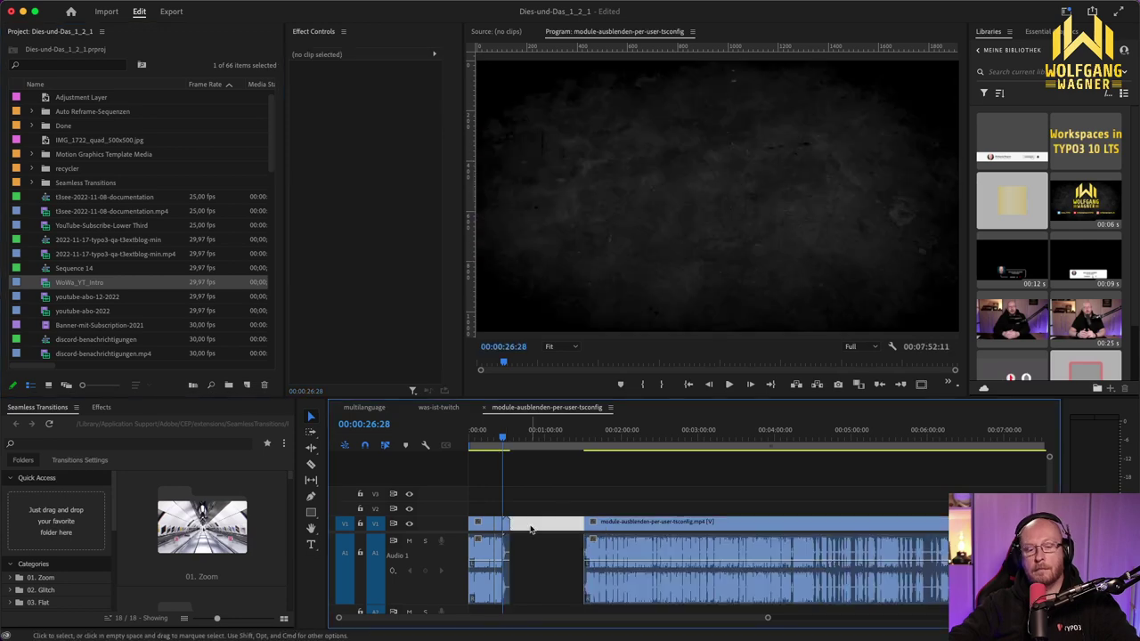
Step: Examine the transitions into and out of the inserted intro by playing the sequence from about 00:00:23
key("Down")
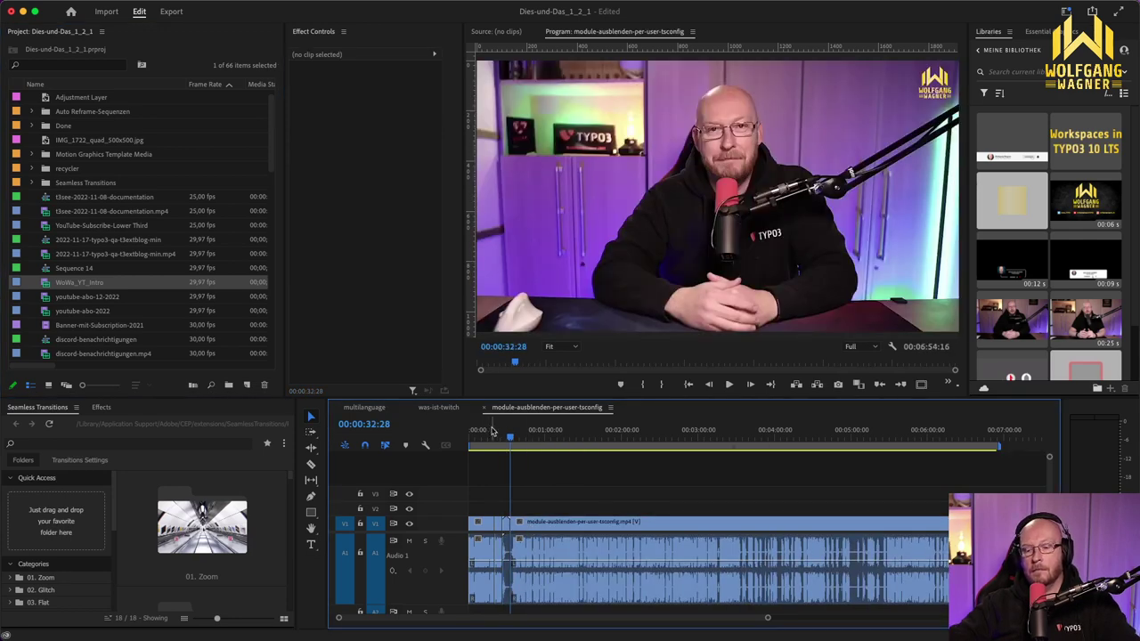
key("Up")
key("equal")
key("equal")
key("equal")
key("equal")
key("equal")
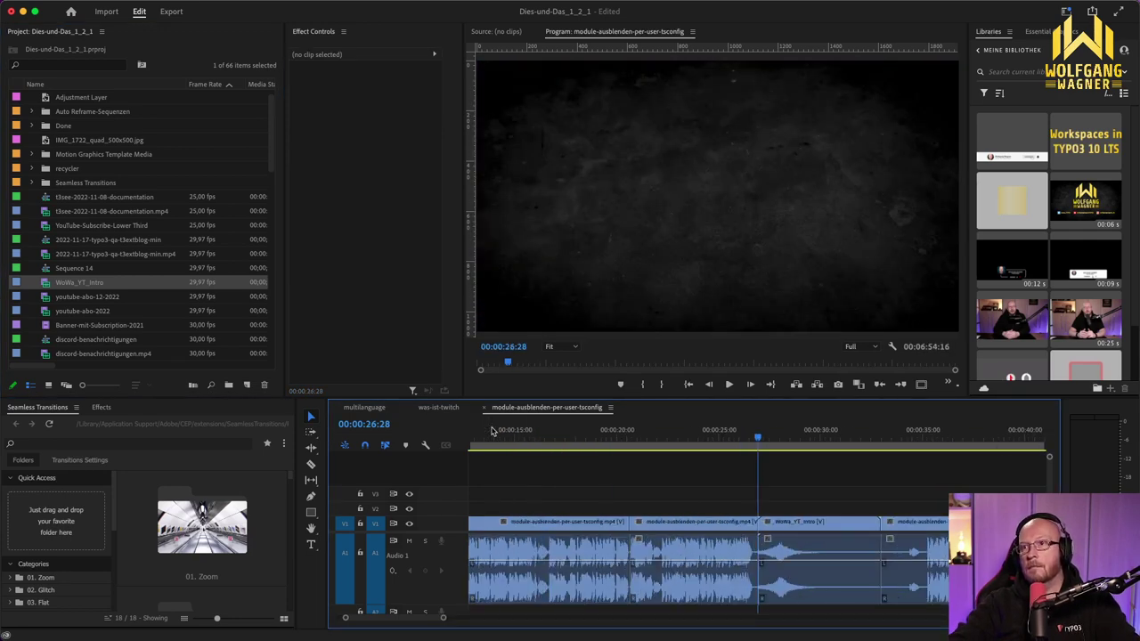
left_click(680, 430)
key("space")
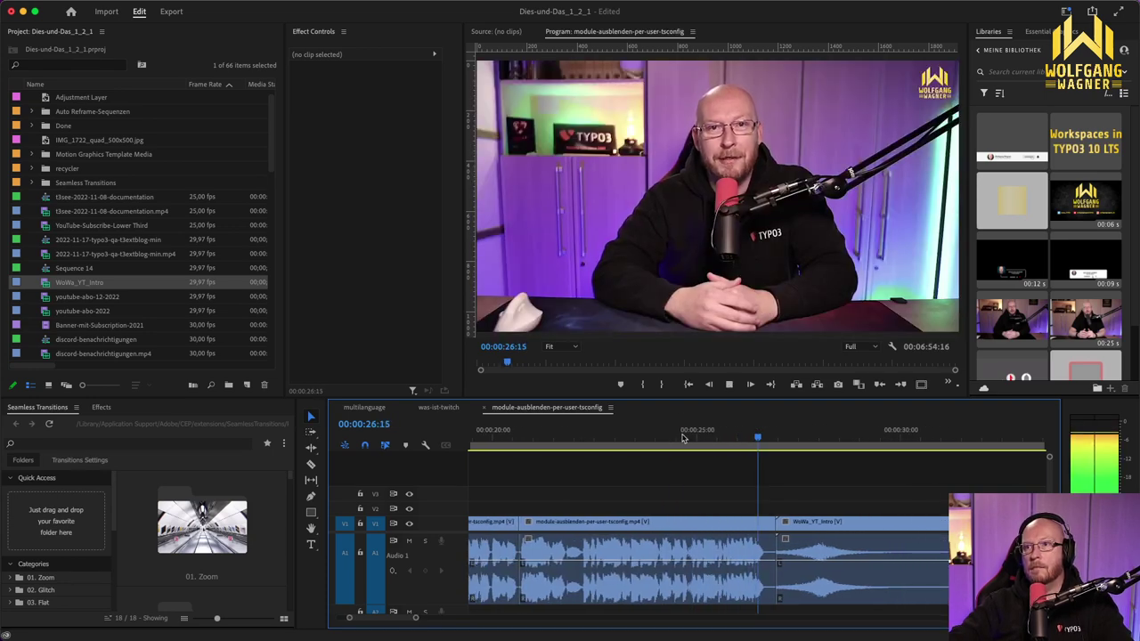
Step: Trim the lead-in of the clip after the intro up to 00:00:35:04, close the gap and continue playback
key("equal")
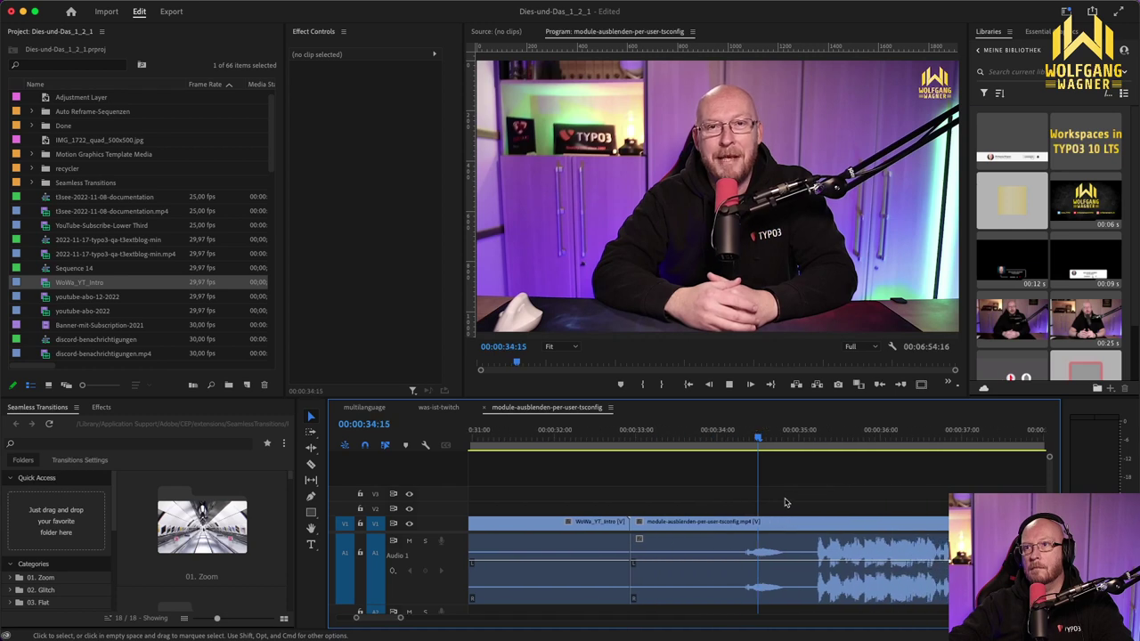
key("space")
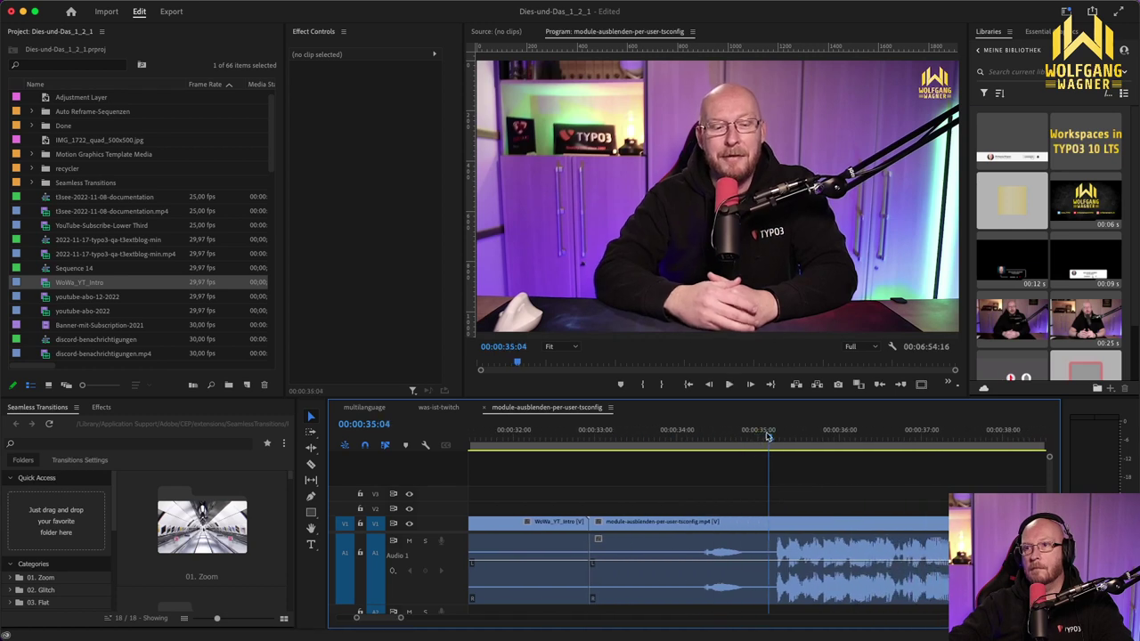
key("Up")
key("space")
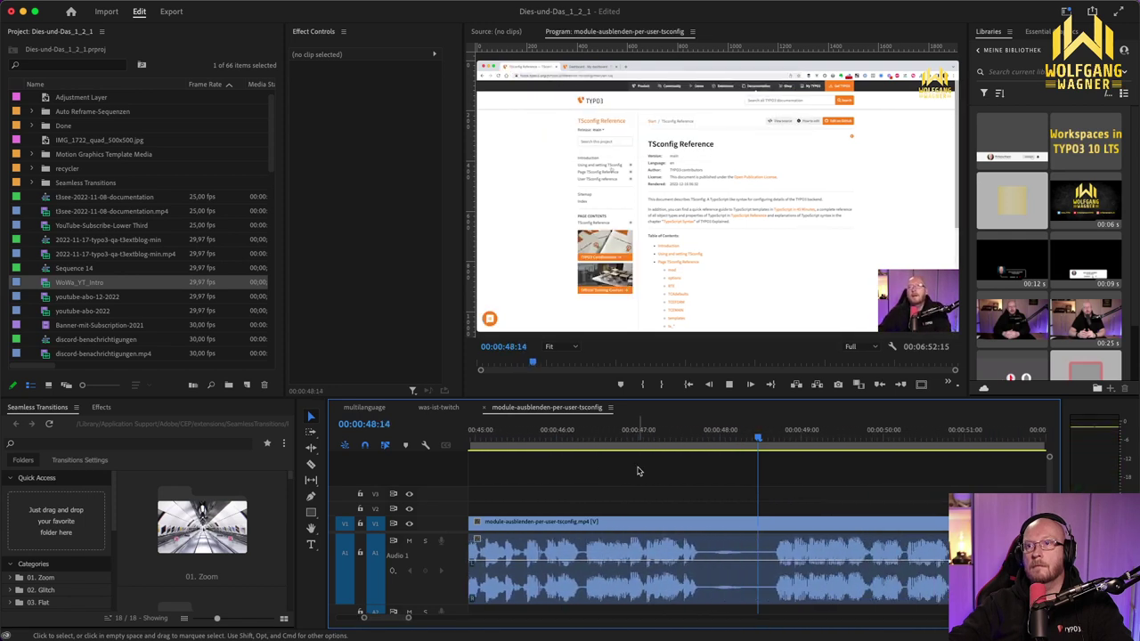
Step: Cut out the speech pause starting at about 00:00:47:23 and play across the join
left_click(655, 440)
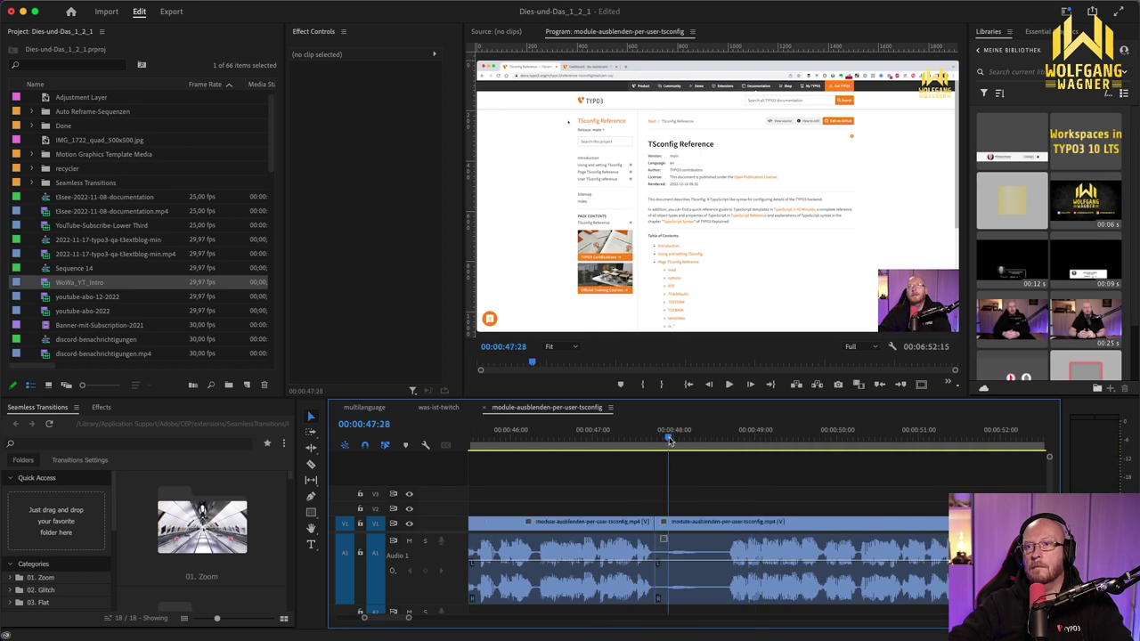
left_click(656, 440)
key("space")
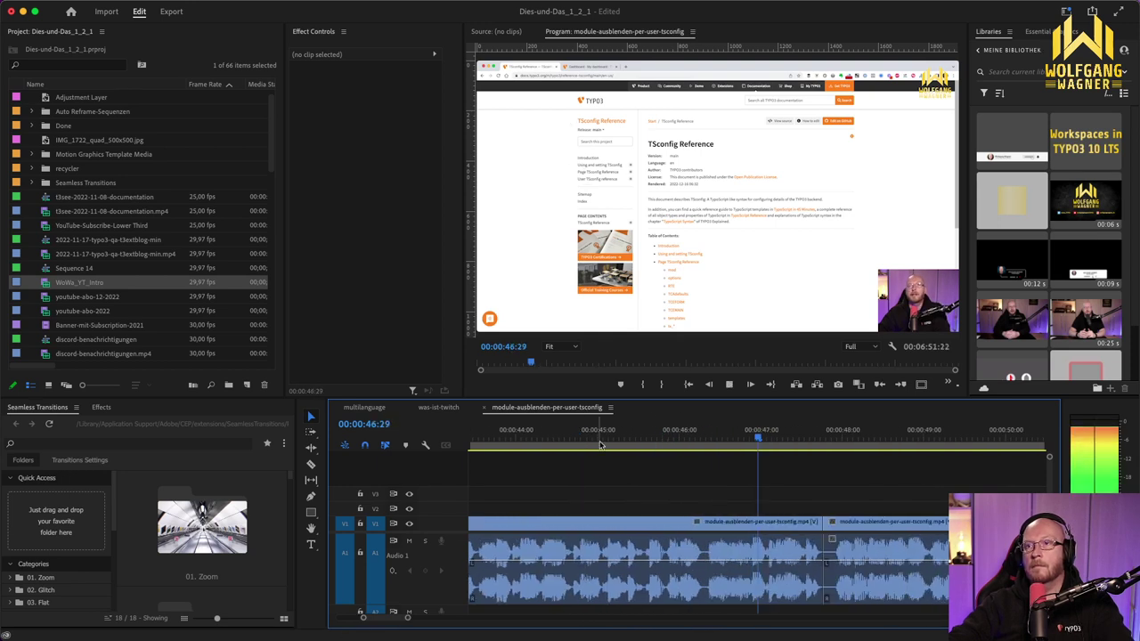
Step: Split the recording at 00:00:56:11, ripple-trim the short pause up to about 00:00:56:21 and play across the join
left_click(681, 445)
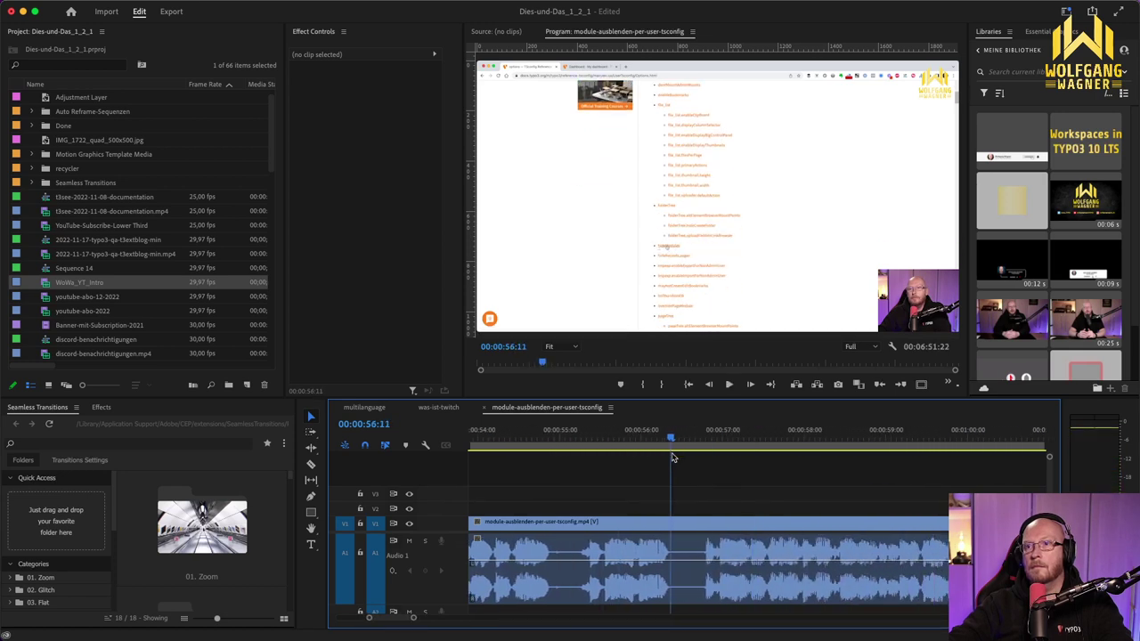
key("super+k")
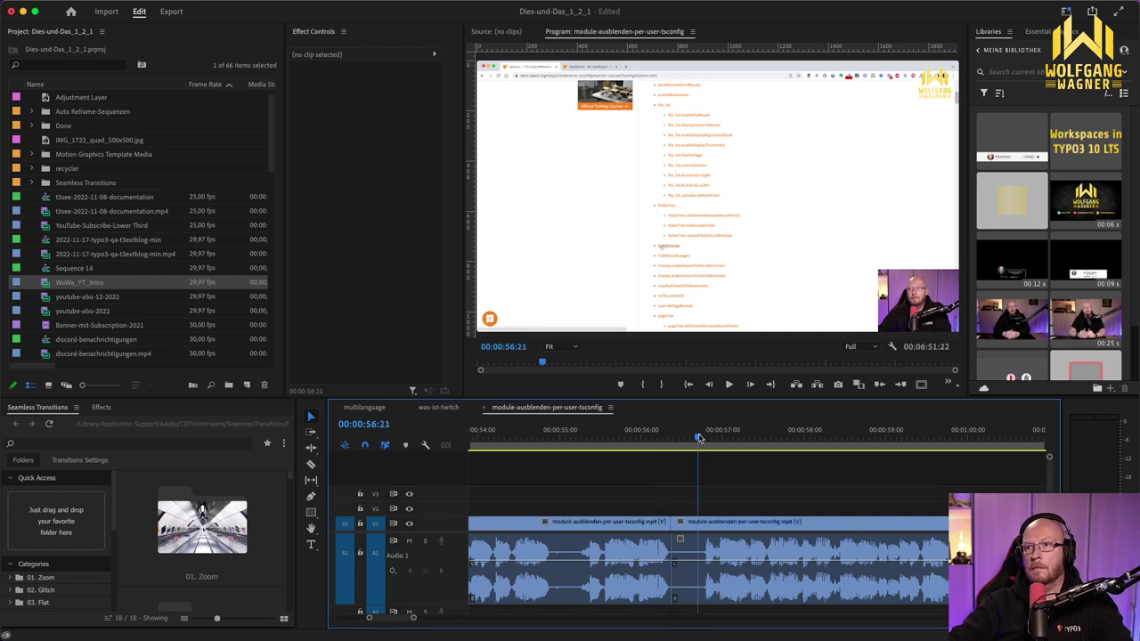
left_click(632, 436)
key("space")
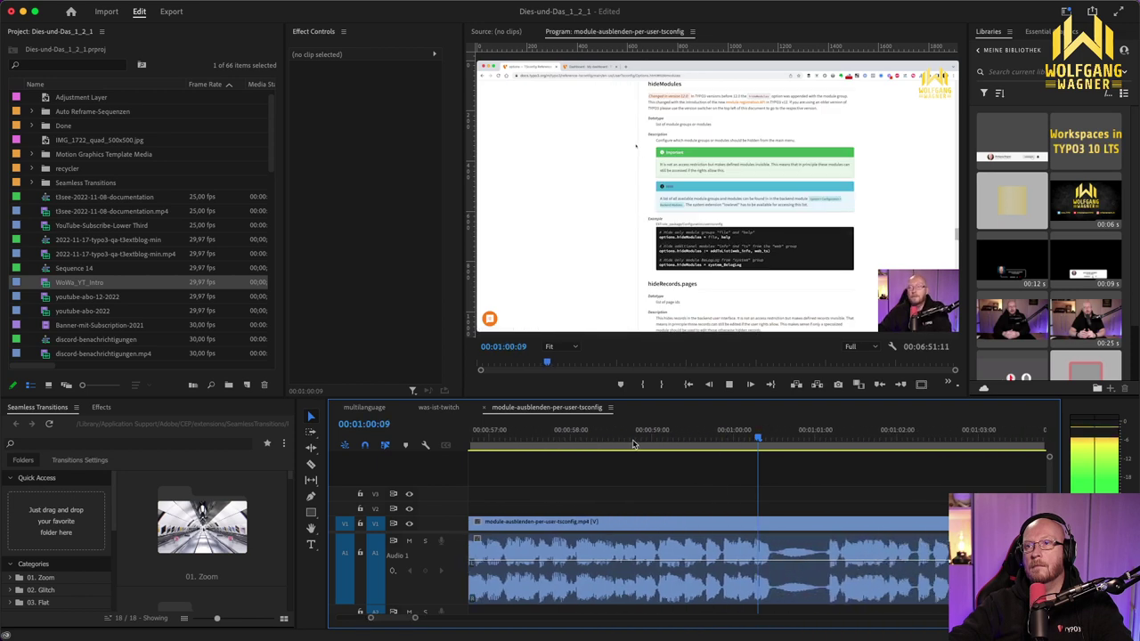
Step: Cut out the speech pause between about 00:01:00:15 and 00:01:01:01 and play across the join
key("space")
mouse_move(685, 438)
left_mouse_down()
mouse_move(666, 443)
mouse_move(704, 428)
left_mouse_up()
key("super+k")
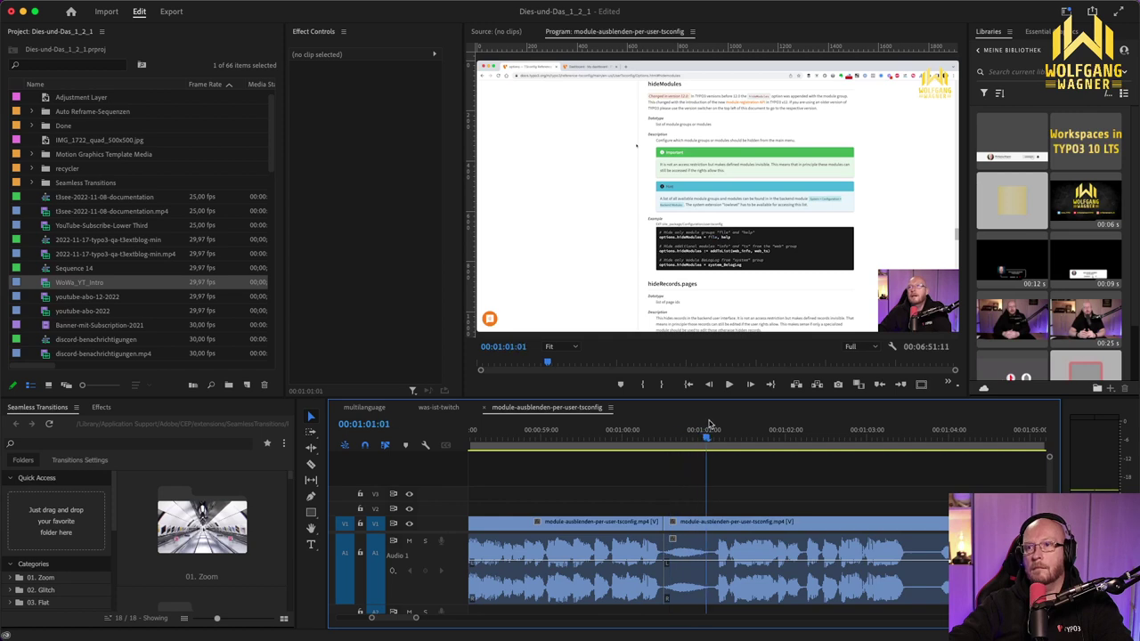
key("q")
left_click(602, 443)
key("space")
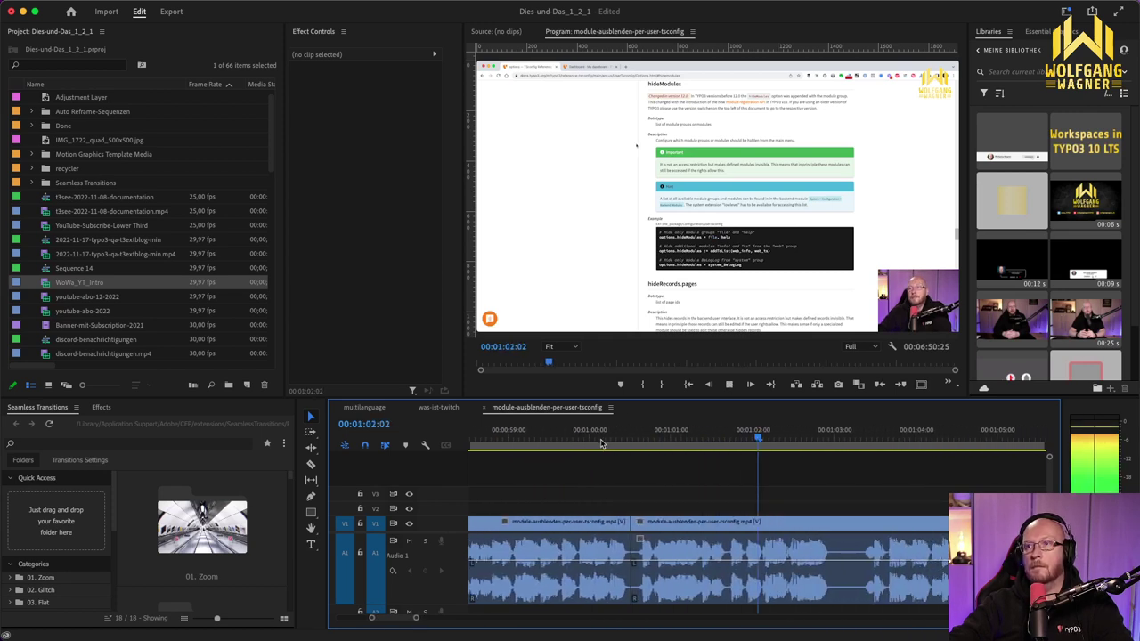
Step: Cut out the speech pause starting at 00:01:02:28 and play the join from 00:01:01:28
left_click(695, 436)
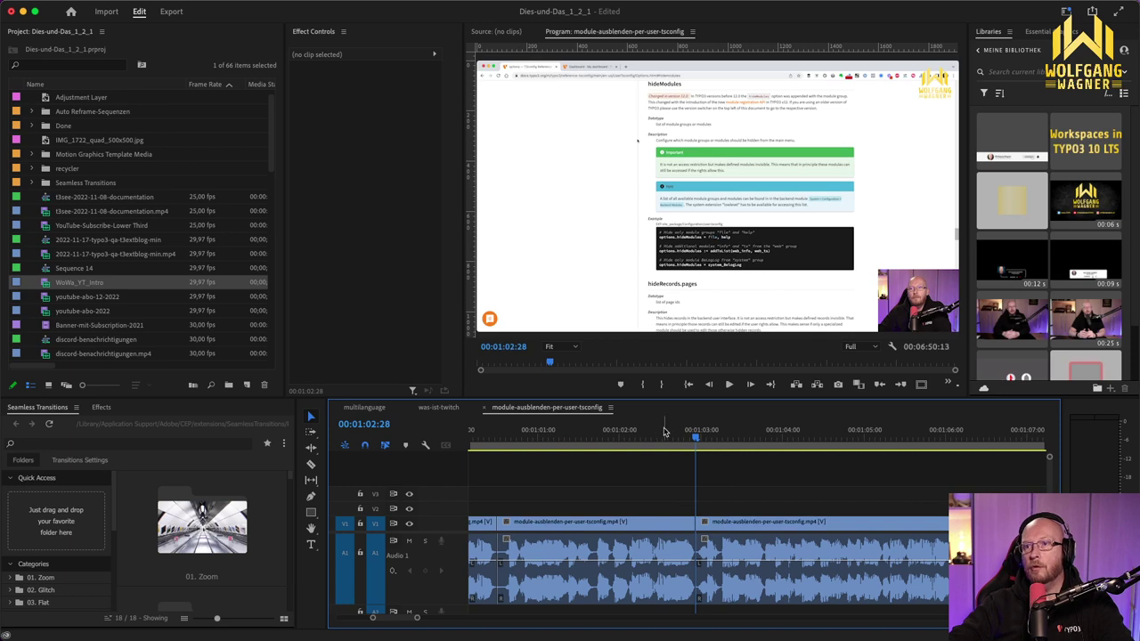
key("Left")
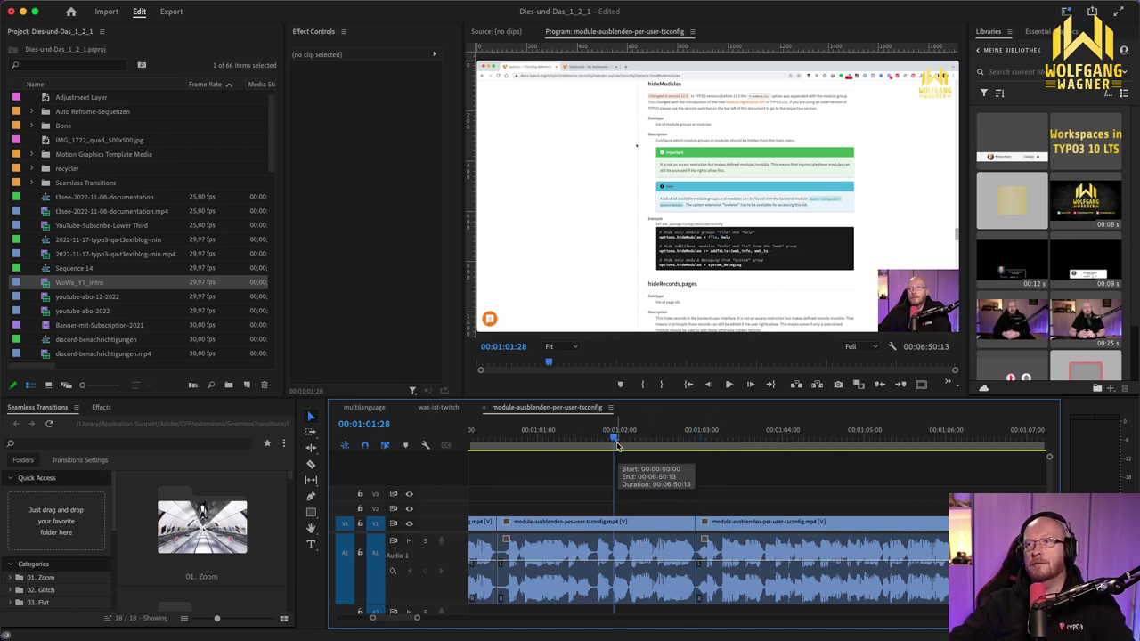
key("space")
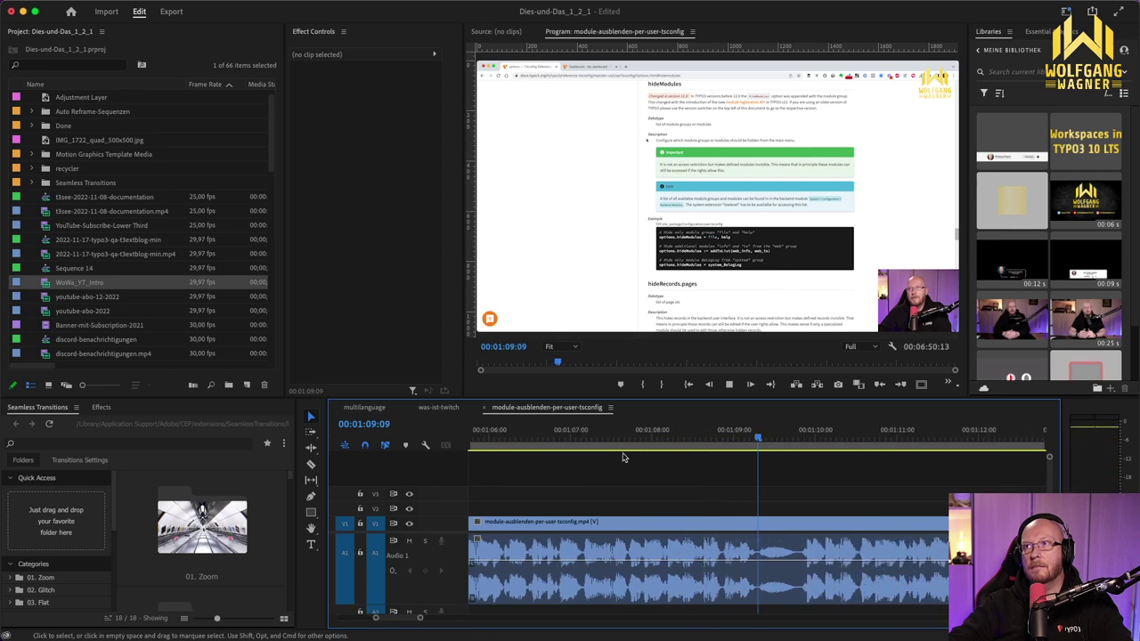
Step: Cut out the speech pause starting near 00:01:09:09 and resume playback
key("space")
key("super+k")
left_click_drag(684, 439, 725, 430)
key("space")
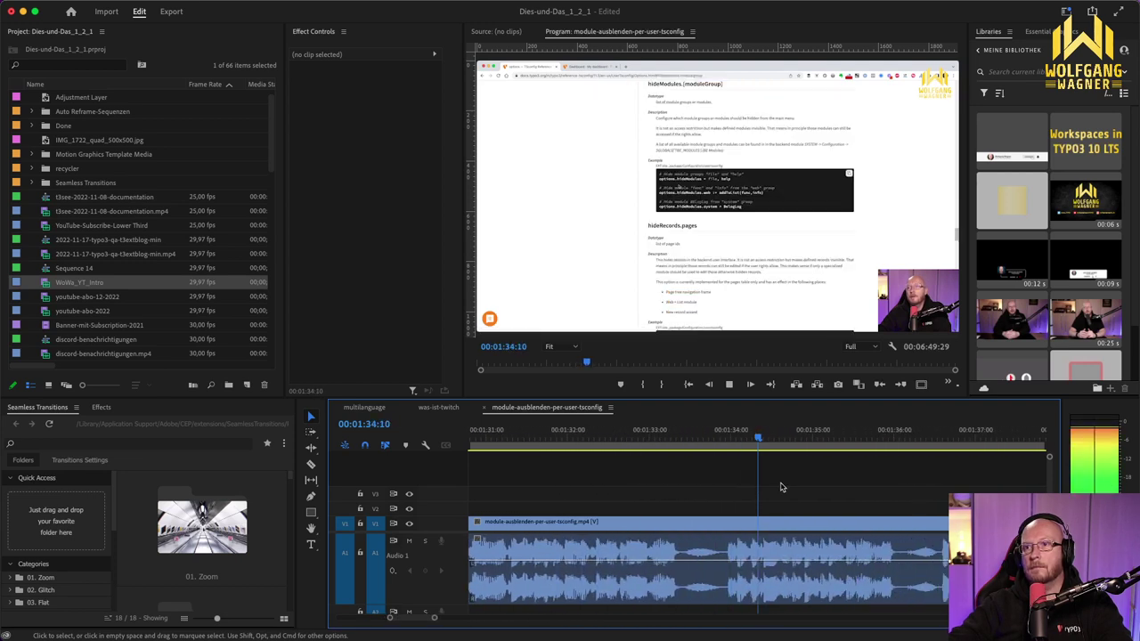
Step: Cut out the speech pause between about 00:01:33:14 and 00:01:33:28 and play across the join
key("space")
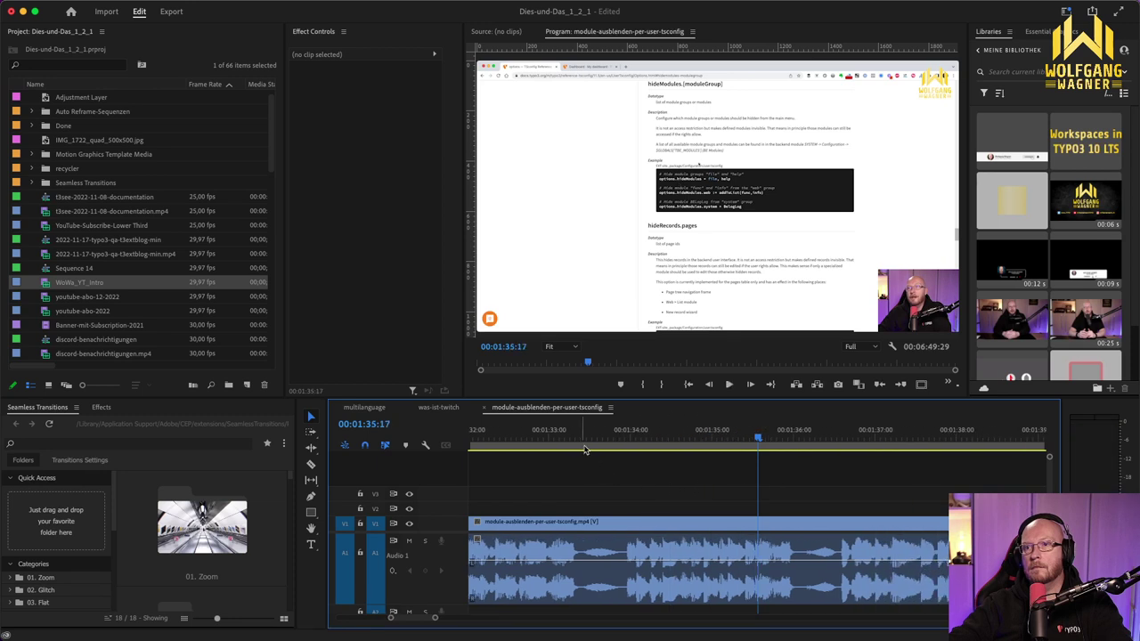
left_click_drag(591, 449, 629, 438)
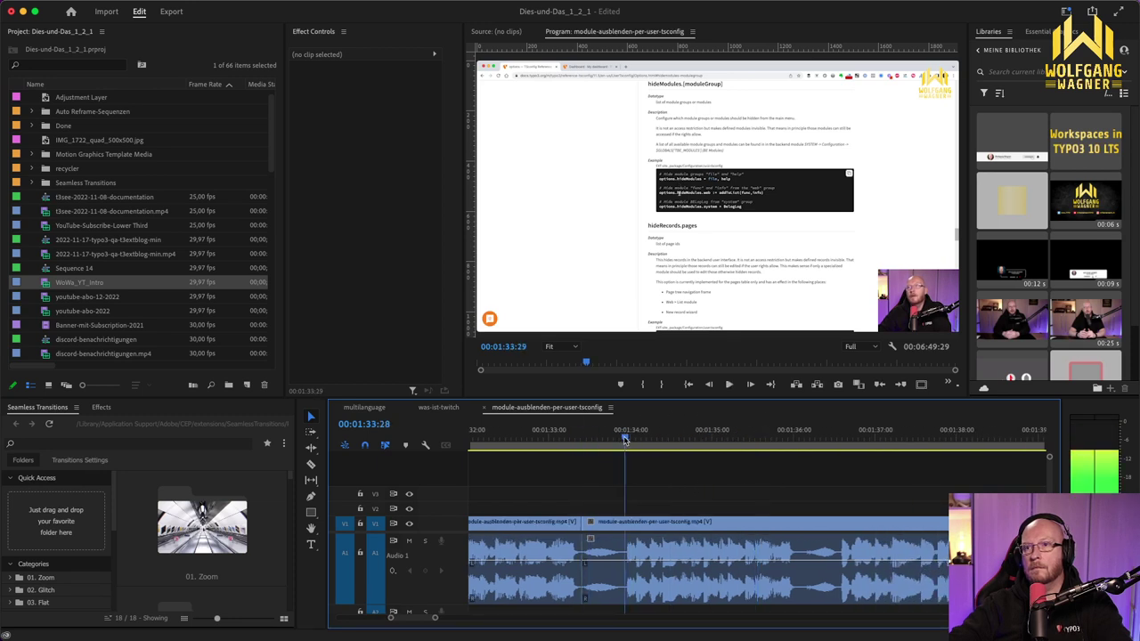
key("q")
key("space")
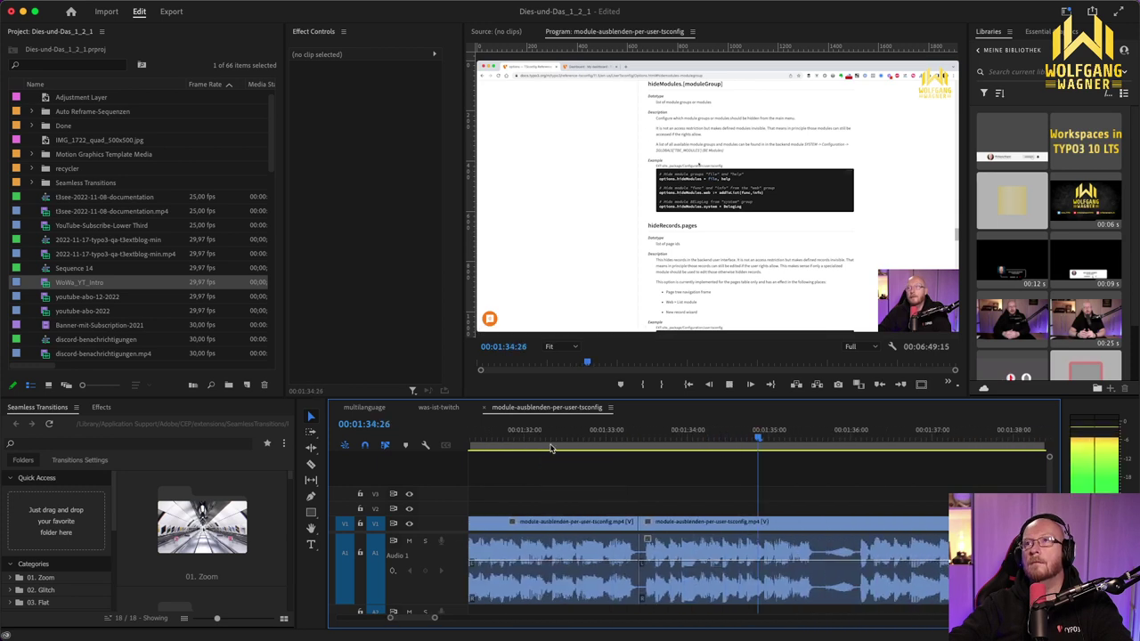
Step: Remove the next speech pause, from about 00:01:35:20 to 00:01:36:02, and resume playback
key("space")
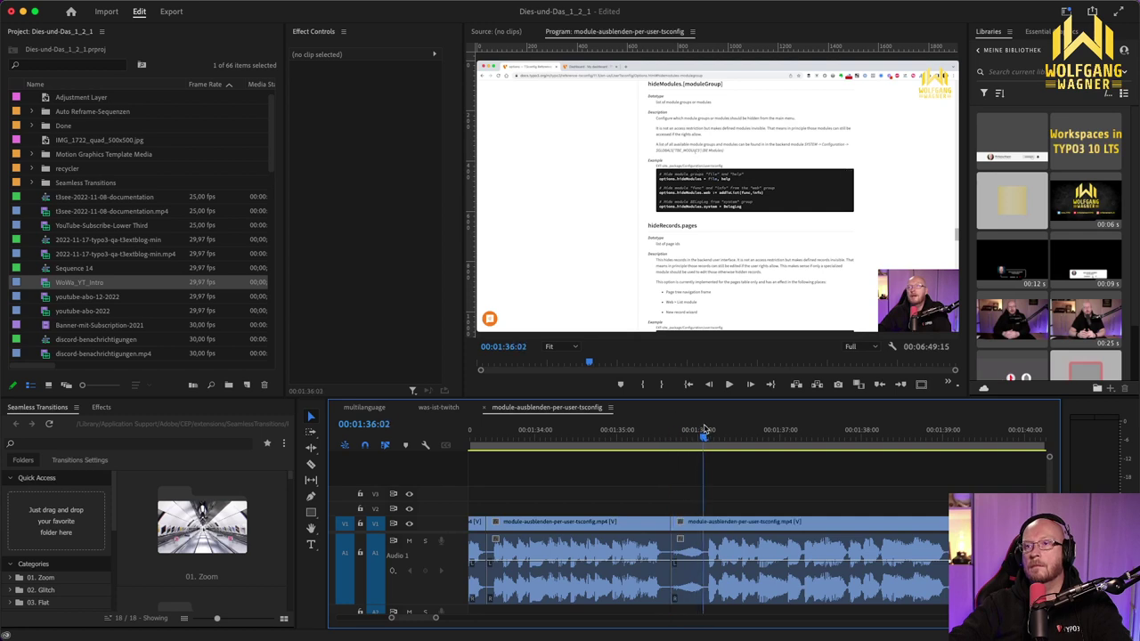
key("q")
key("space")
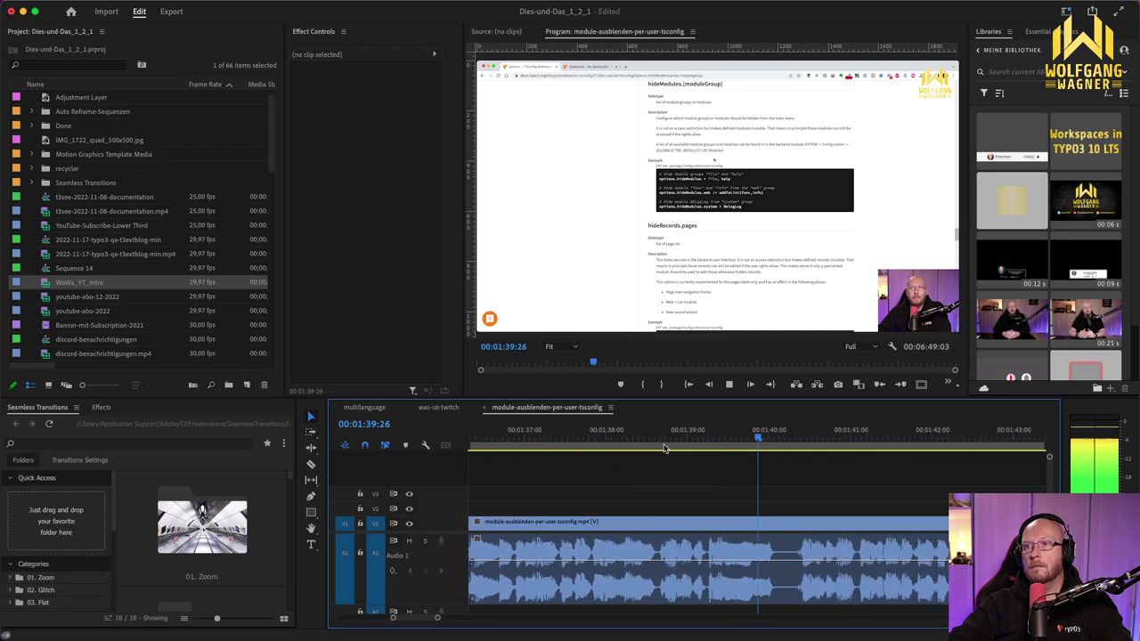
Step: Cut out the short speech pause at about 00:01:40:00 and continue playing the recording
key("space")
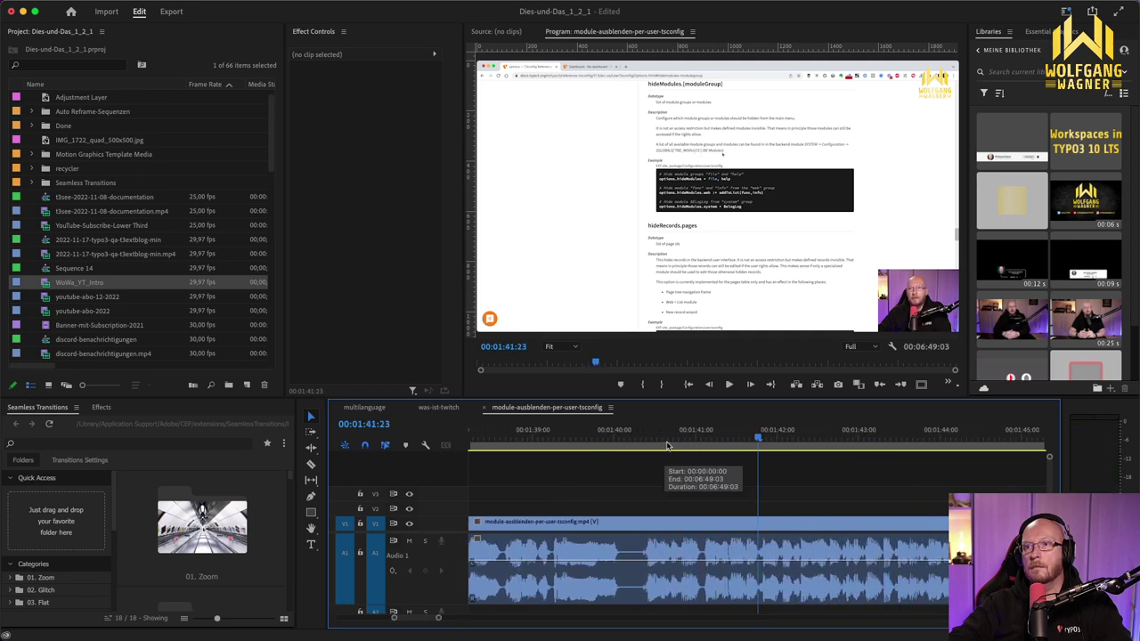
key("super+k")
left_click_drag(622, 457, 568, 438)
key("space")
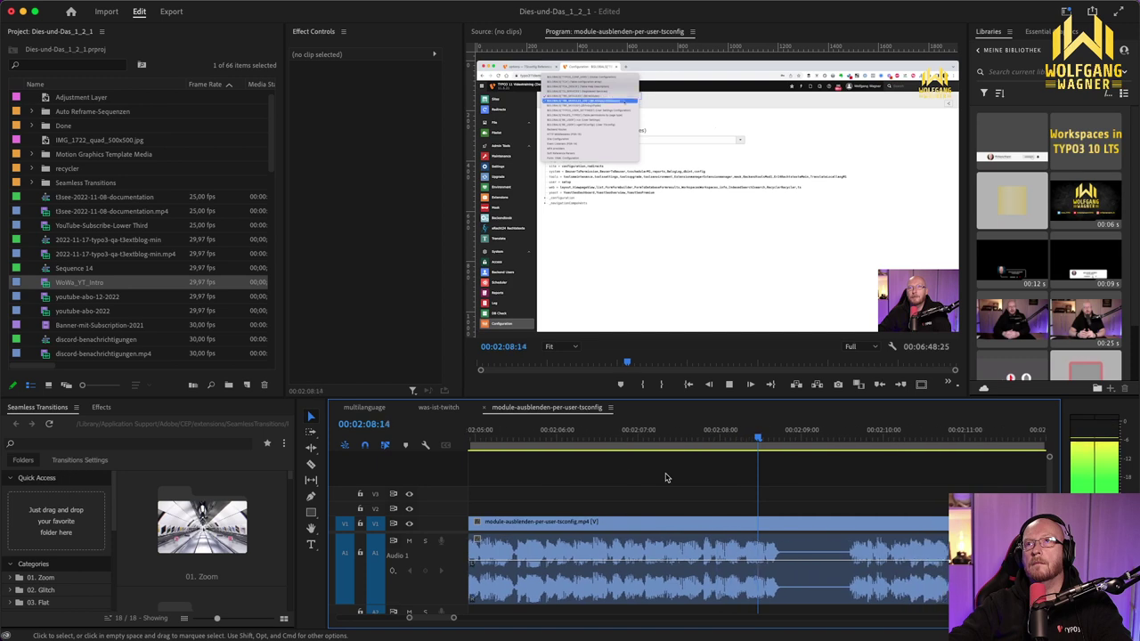
Step: Split the recording at 00:02:08:23, ripple-trim the pause up to about 00:02:09:16 and resume playback
left_click(649, 439)
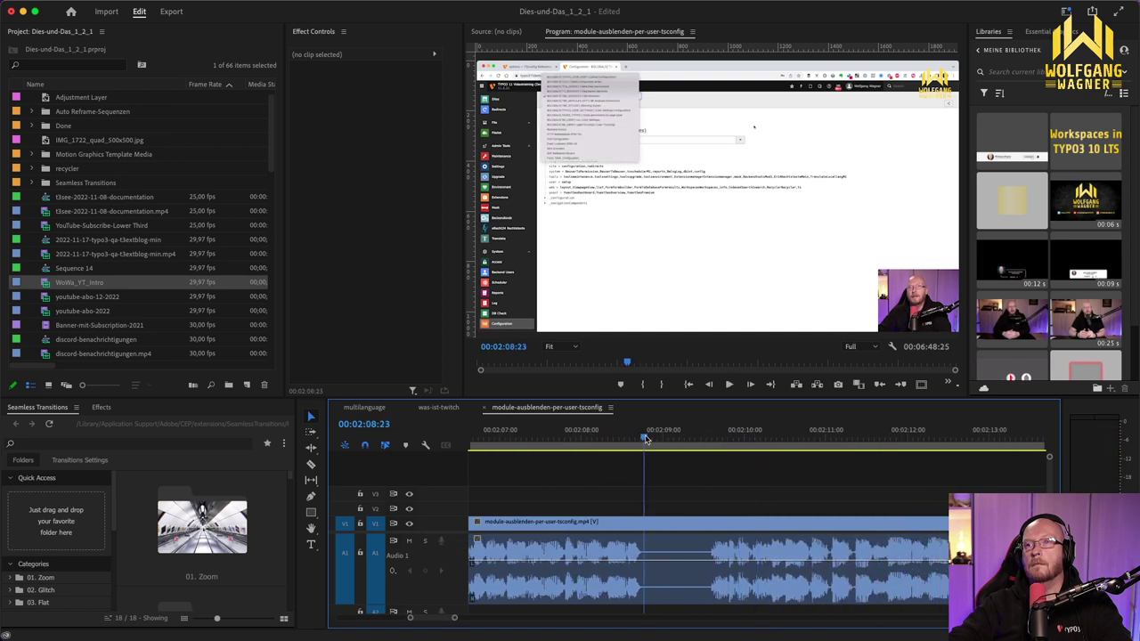
key("super+k")
left_click(708, 435)
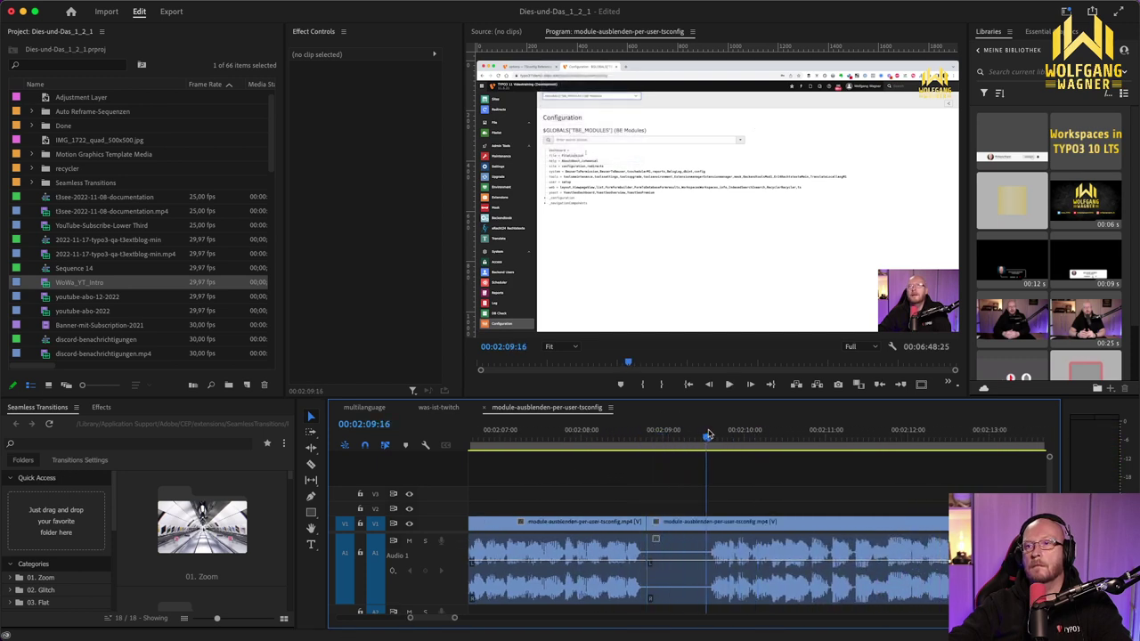
key("space")
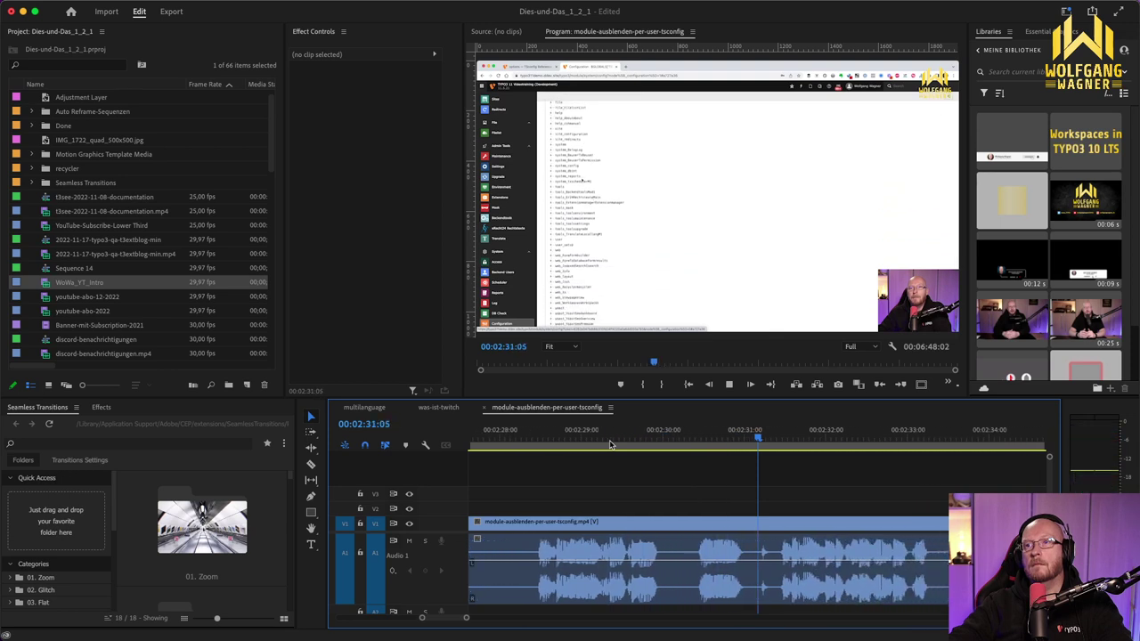
Step: Split the recording at about 00:02:29:28, ripple-trim the pause up to 00:02:31:13 and play across the join
key("space")
left_click(595, 437)
key("super+k")
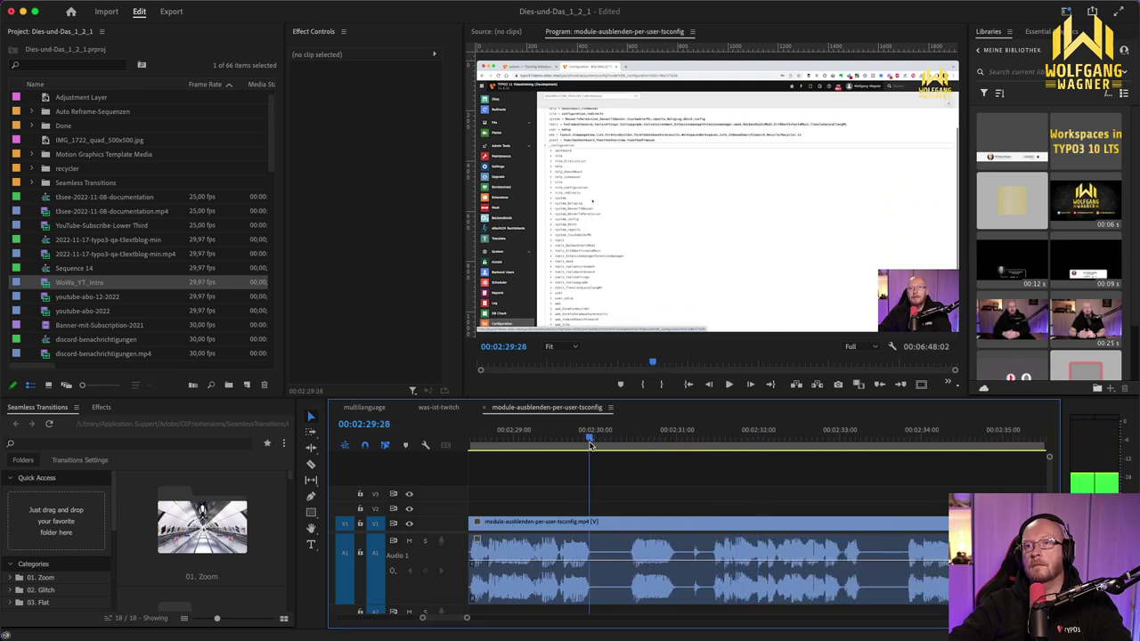
left_click(612, 436)
left_click(711, 436)
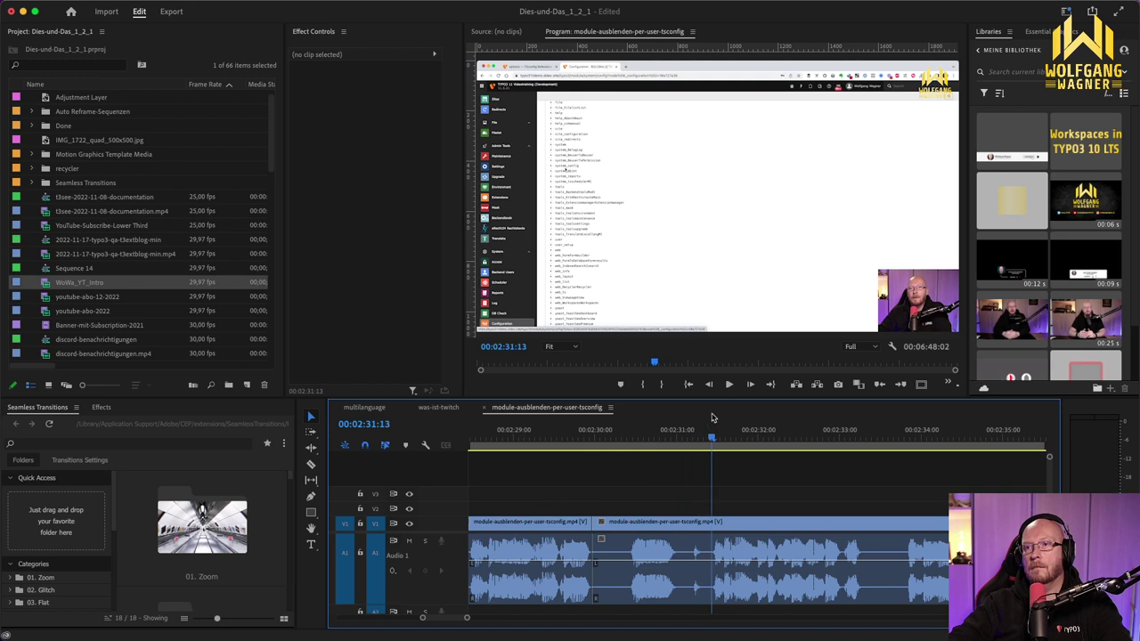
left_click(512, 437)
key("space")
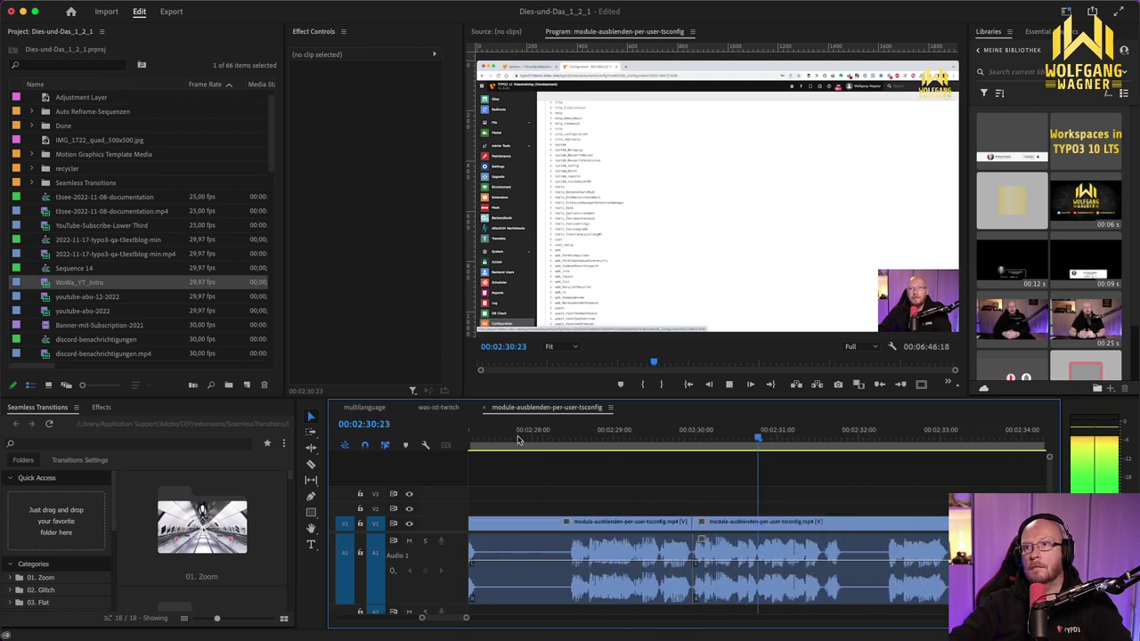
Step: Save the project and replay the recording from 00:02:30:12
key("space")
left_click_drag(529, 437, 622, 434)
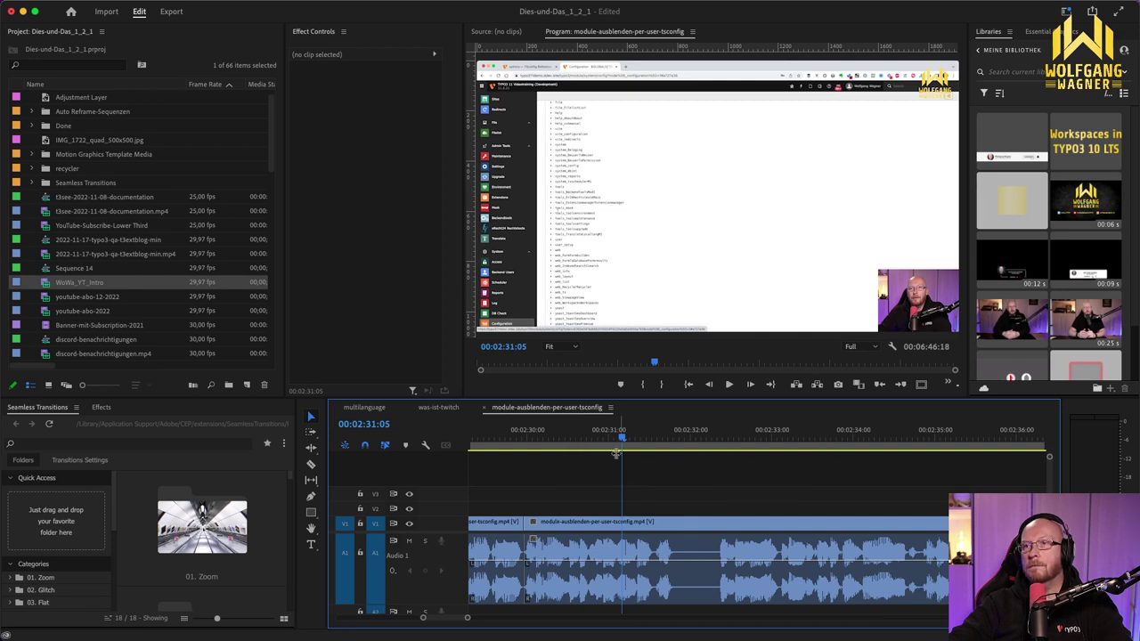
key("super+s")
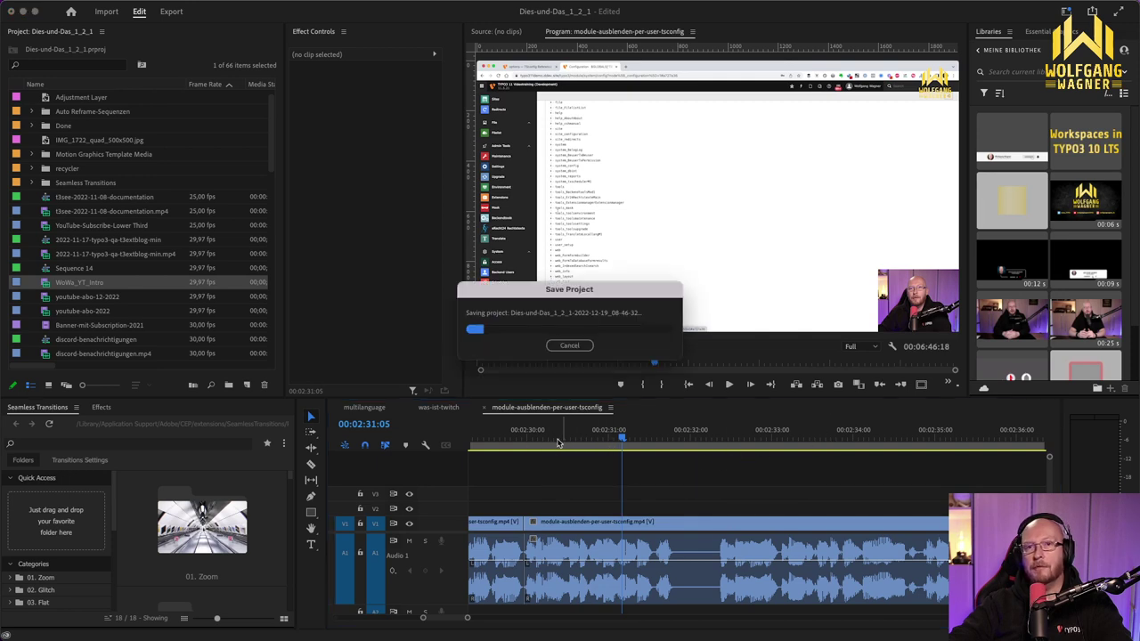
left_click(565, 441)
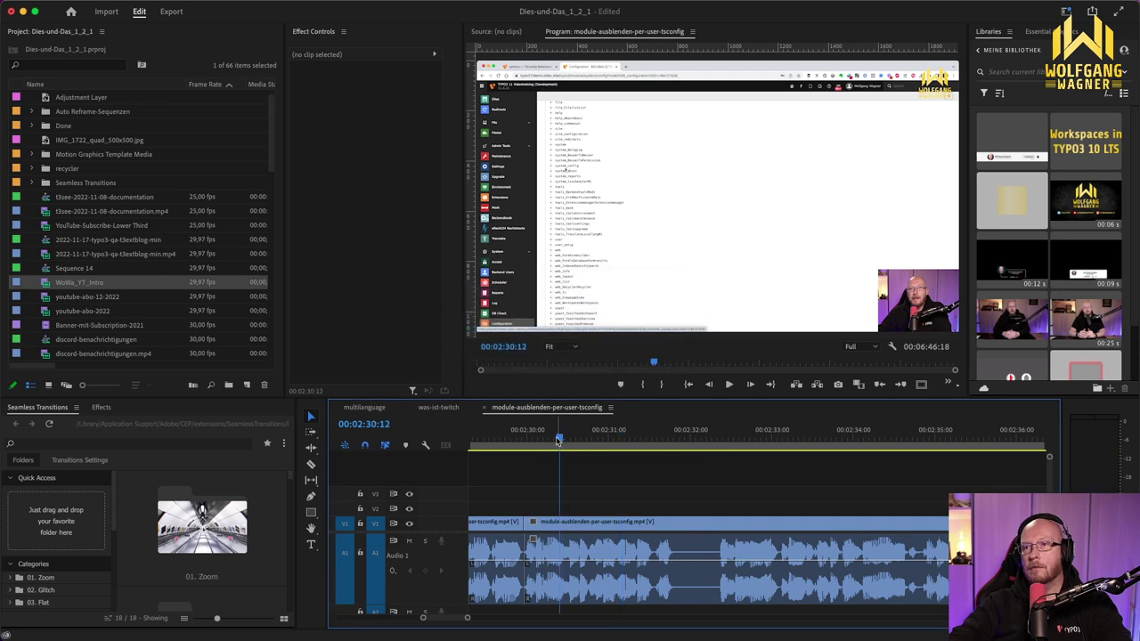
key("space")
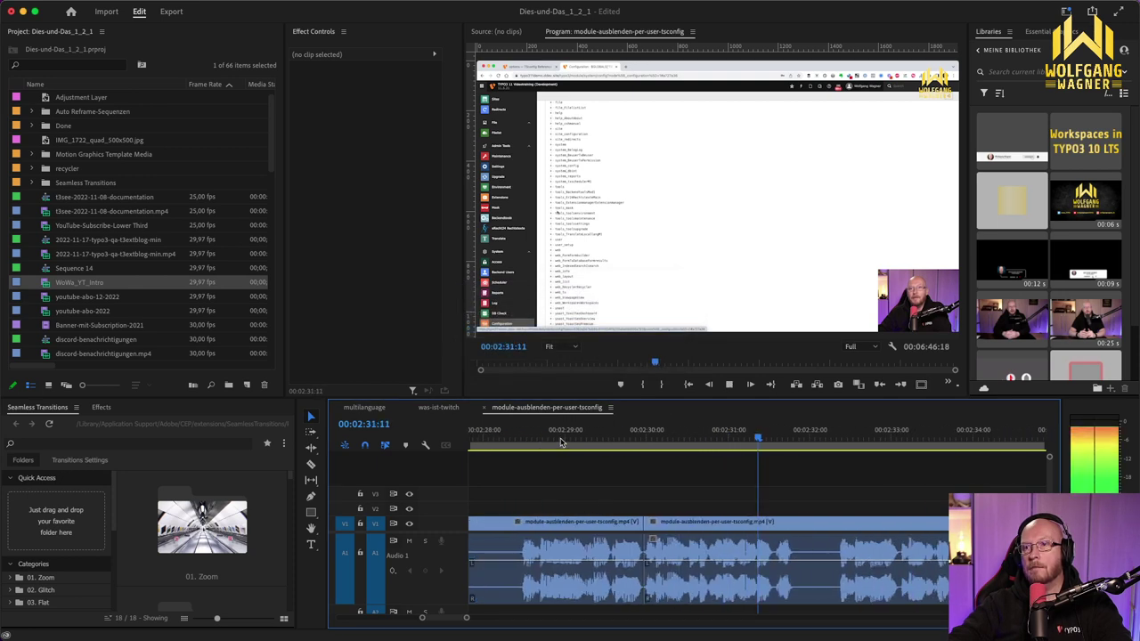
Step: Cut out the speech pause from about 00:02:31:05 to 00:02:32:11 and play across the join
key("space")
left_click_drag(528, 439, 713, 434)
key("super+k")
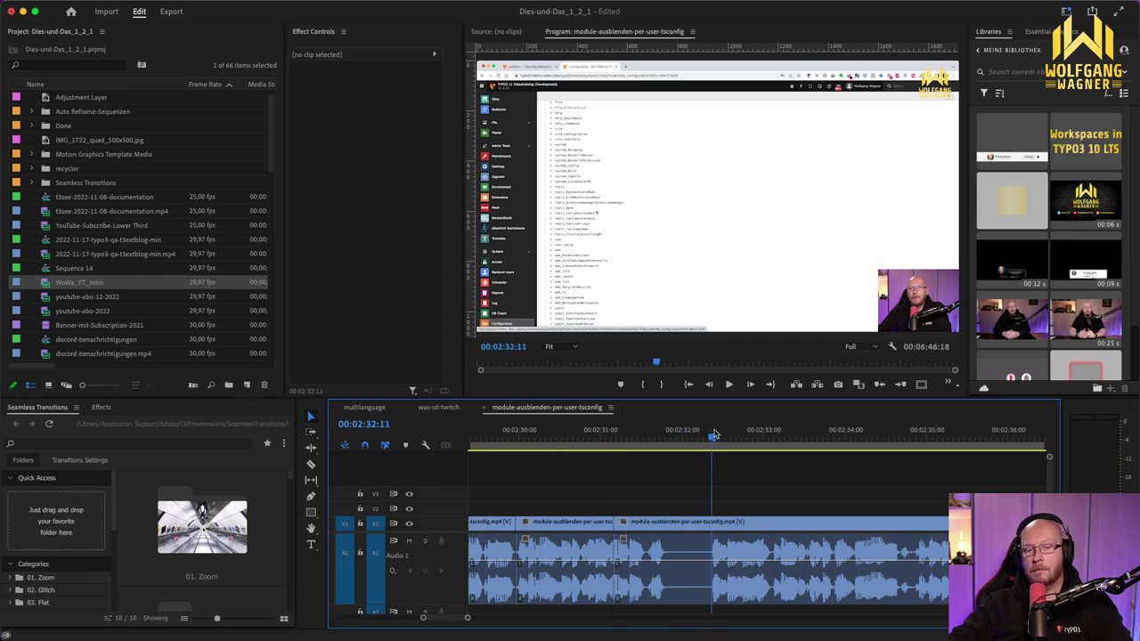
key("q")
key("shift+k")
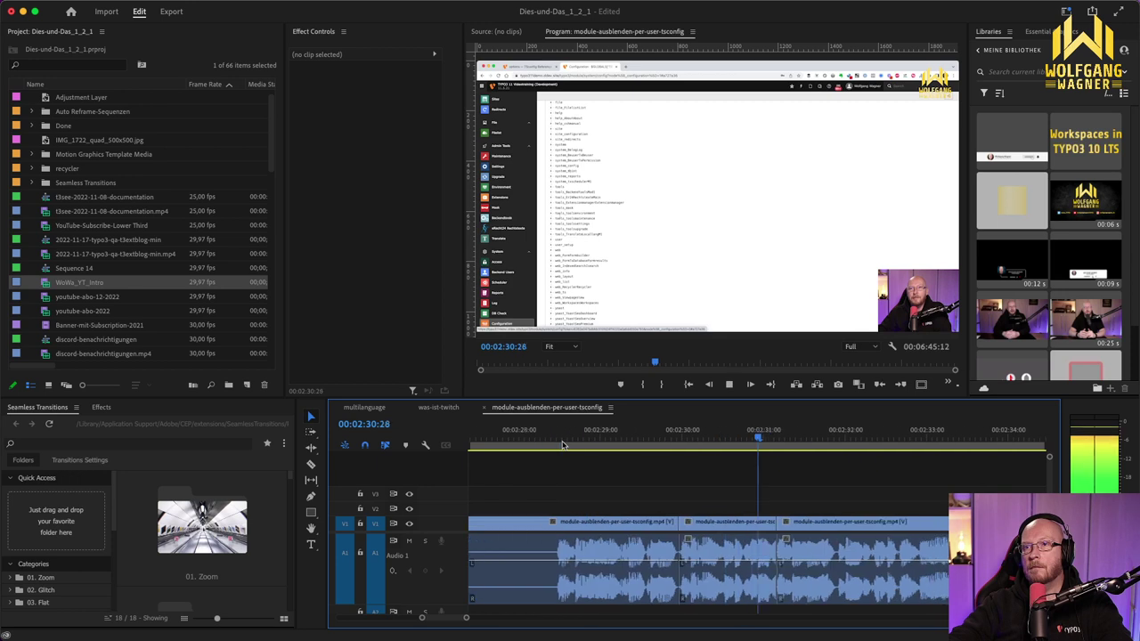
key("space")
left_click(679, 443)
key("space")
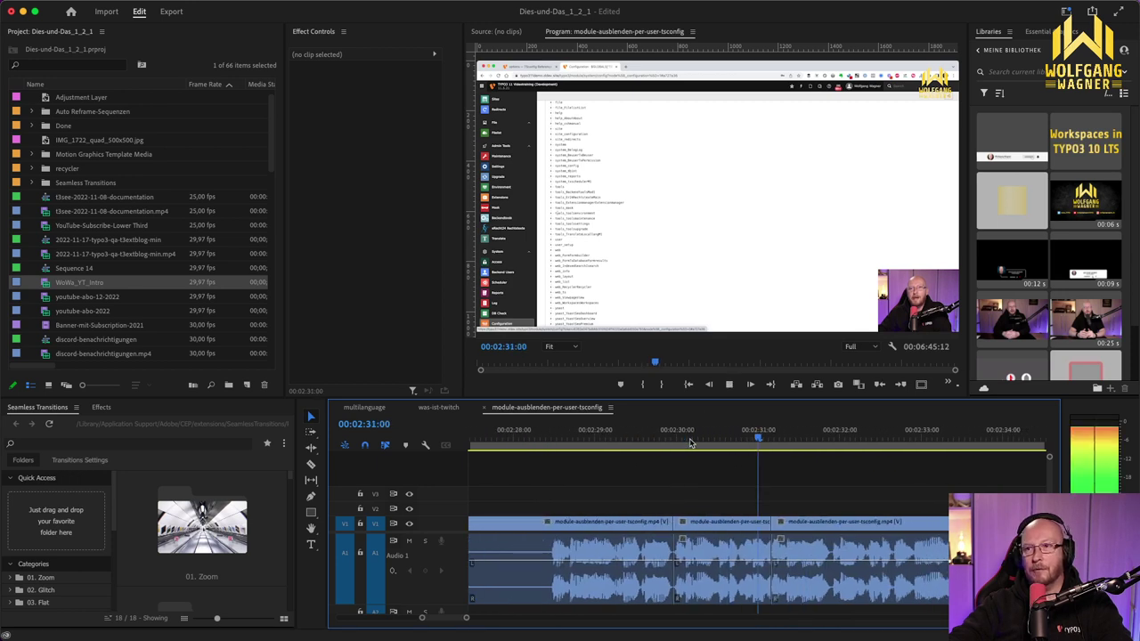
key("space")
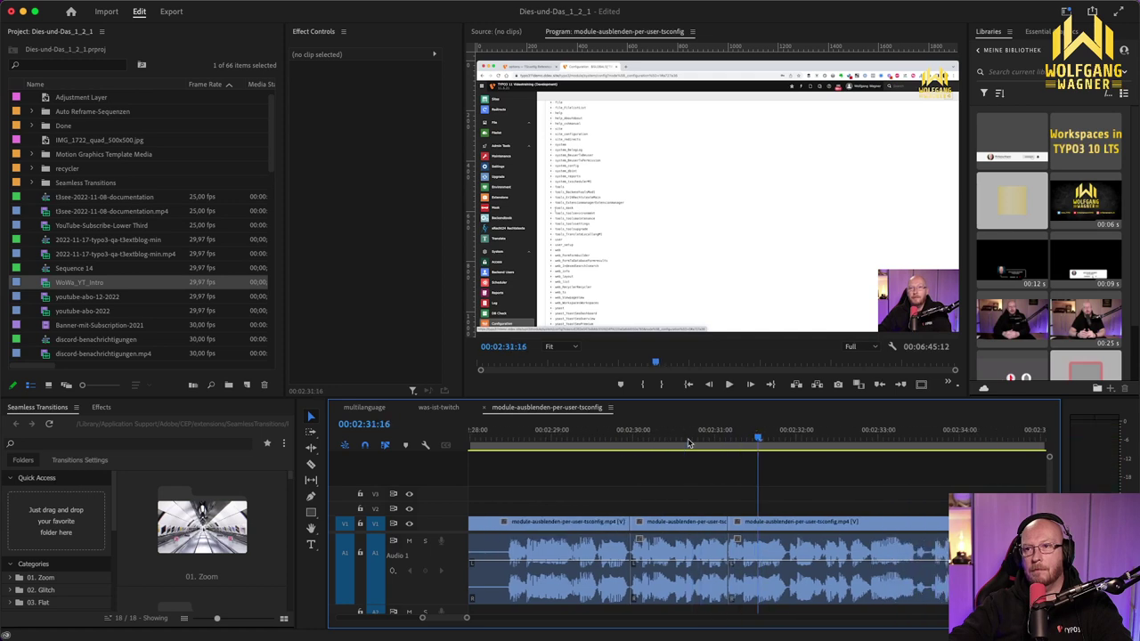
Step: Apply the Constant Power audio transition from Meine Effekte to the cut at about 00:02:31:05 and play back the result
left_click(100, 408)
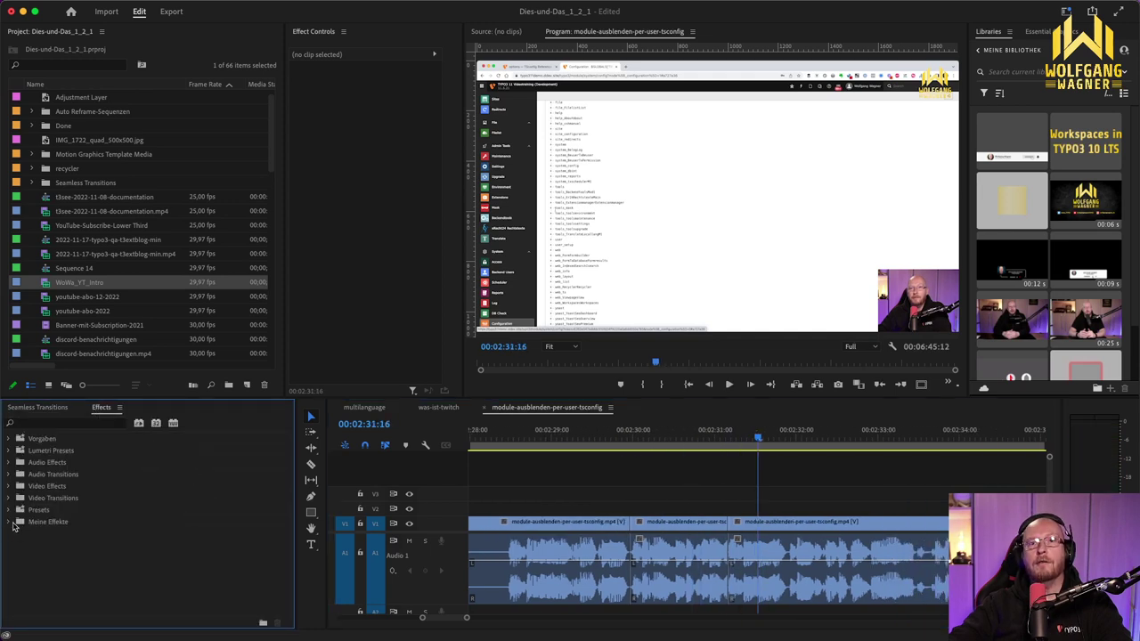
left_click(10, 522)
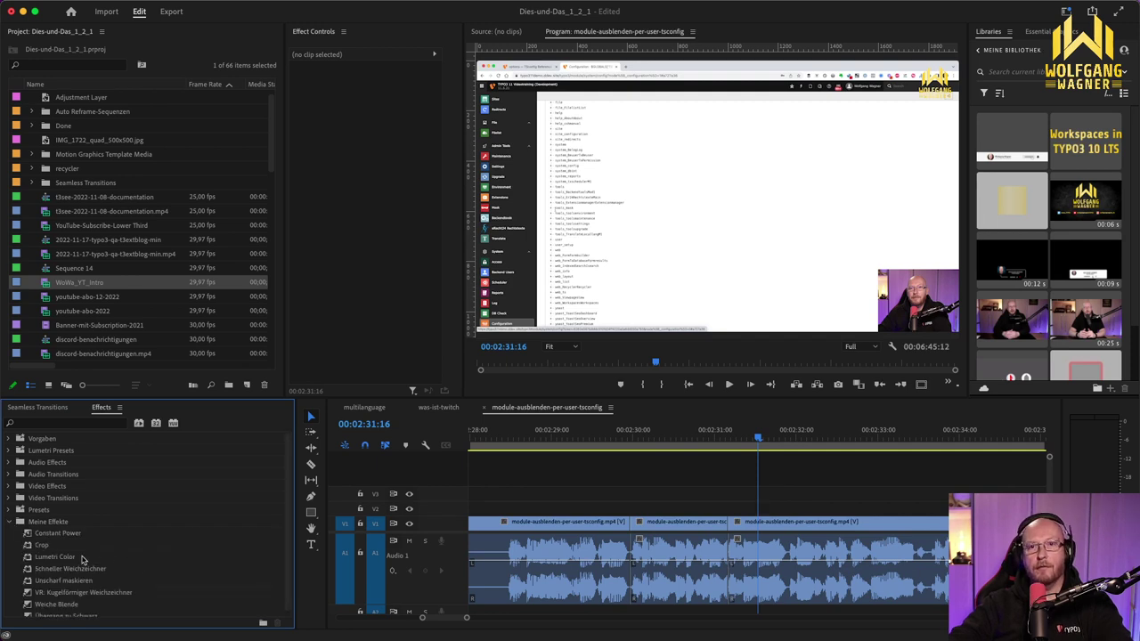
left_click(31, 536)
left_click_drag(59, 538, 728, 557)
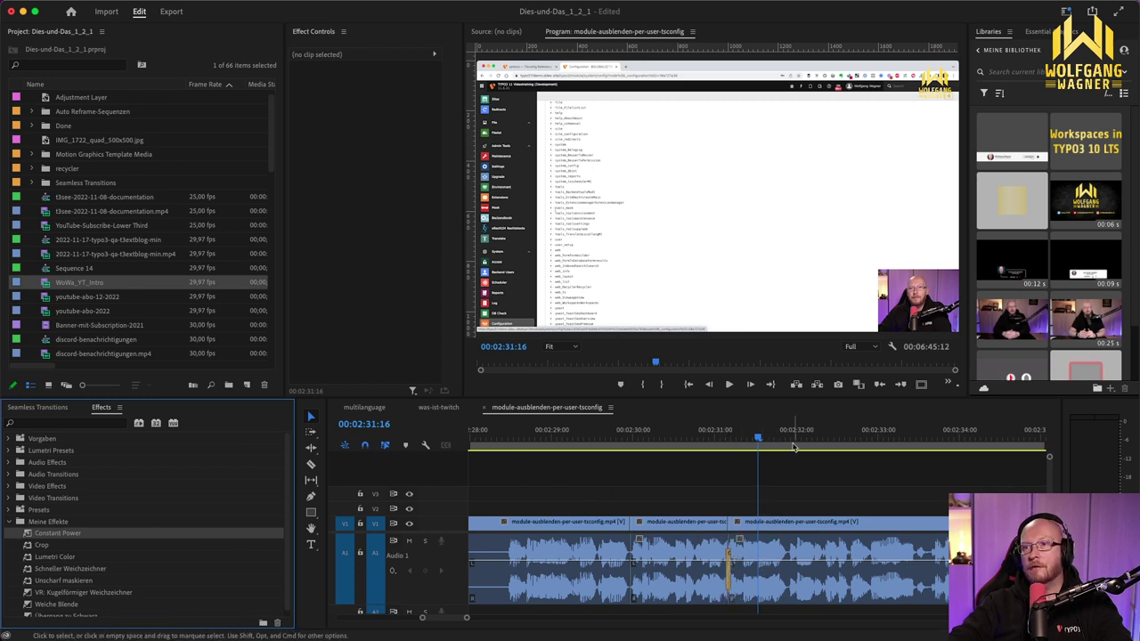
left_click(670, 444)
key("space")
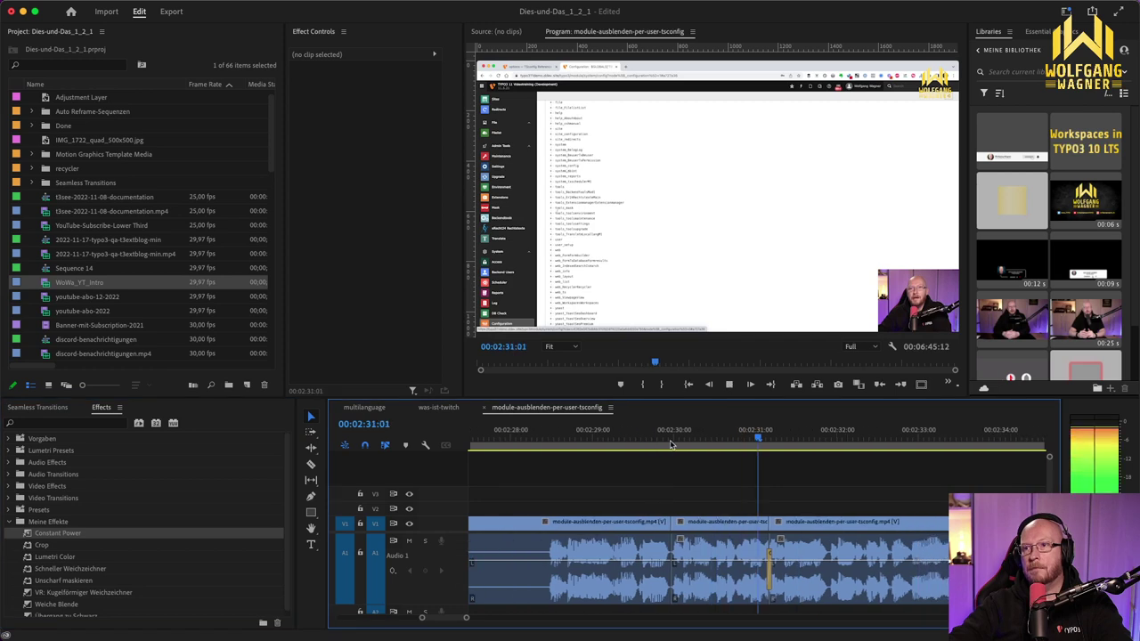
key("space")
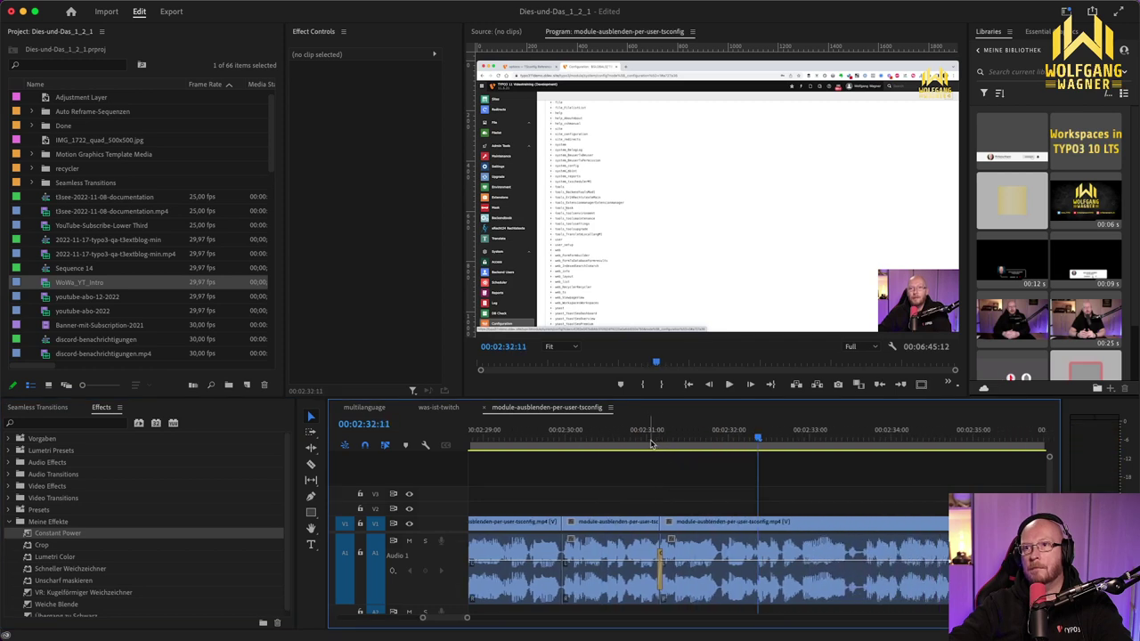
left_click(571, 440)
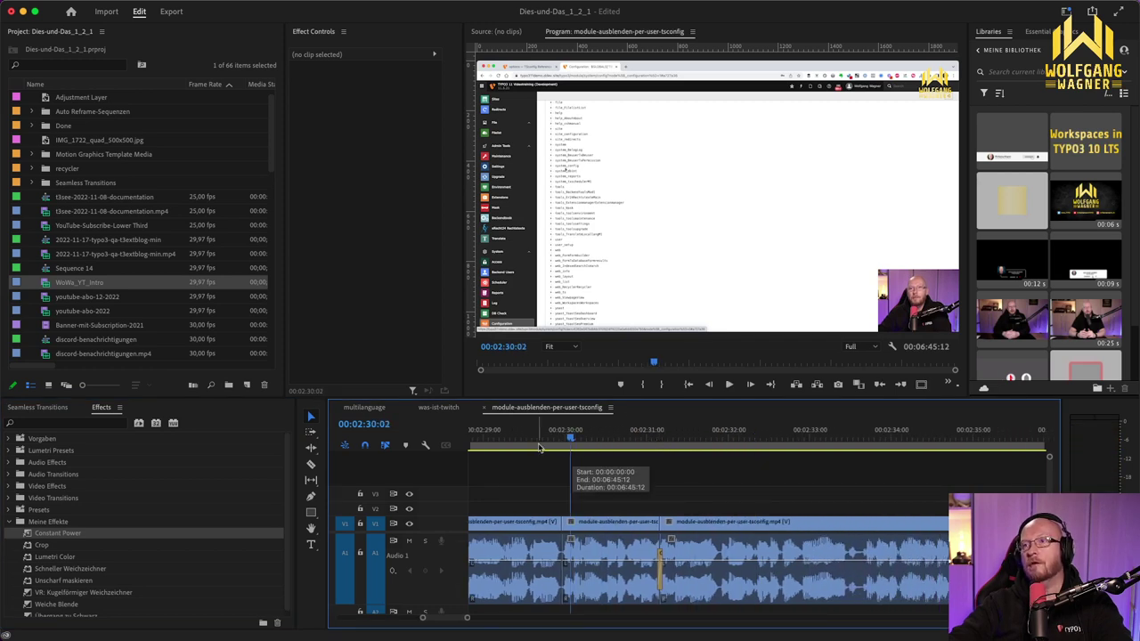
key("space")
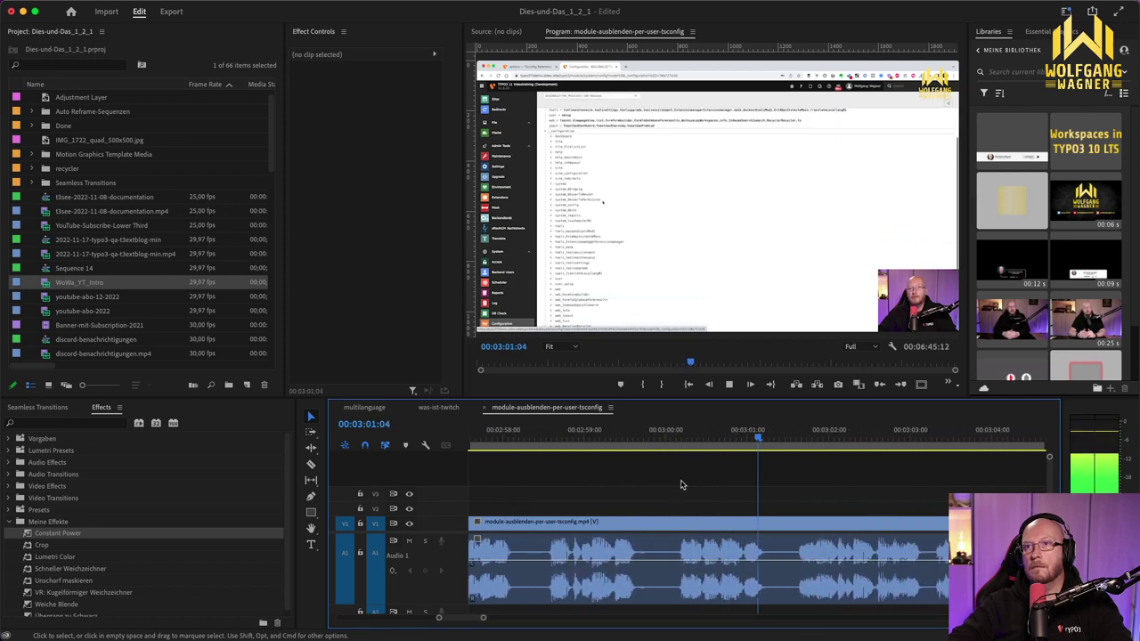
Step: Cut out the two short speech pauses at about 00:02:58:04 and 00:02:59:06 and resume playback
key("space")
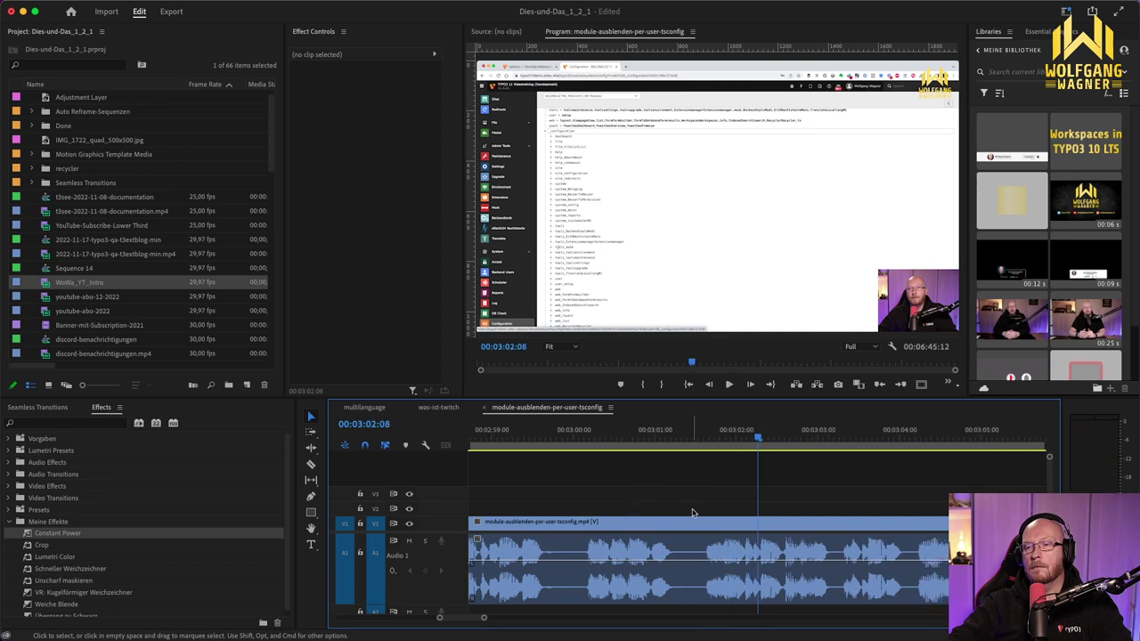
scroll(694, 523, "up", 5)
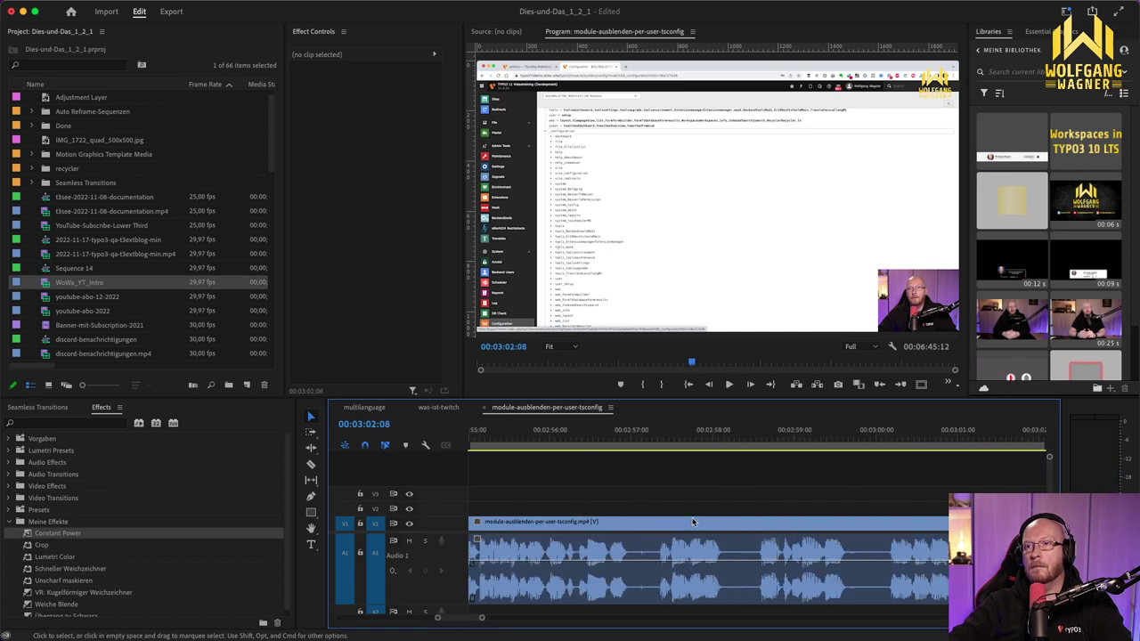
left_click_drag(758, 434, 897, 430)
key("super+k")
key("super+k")
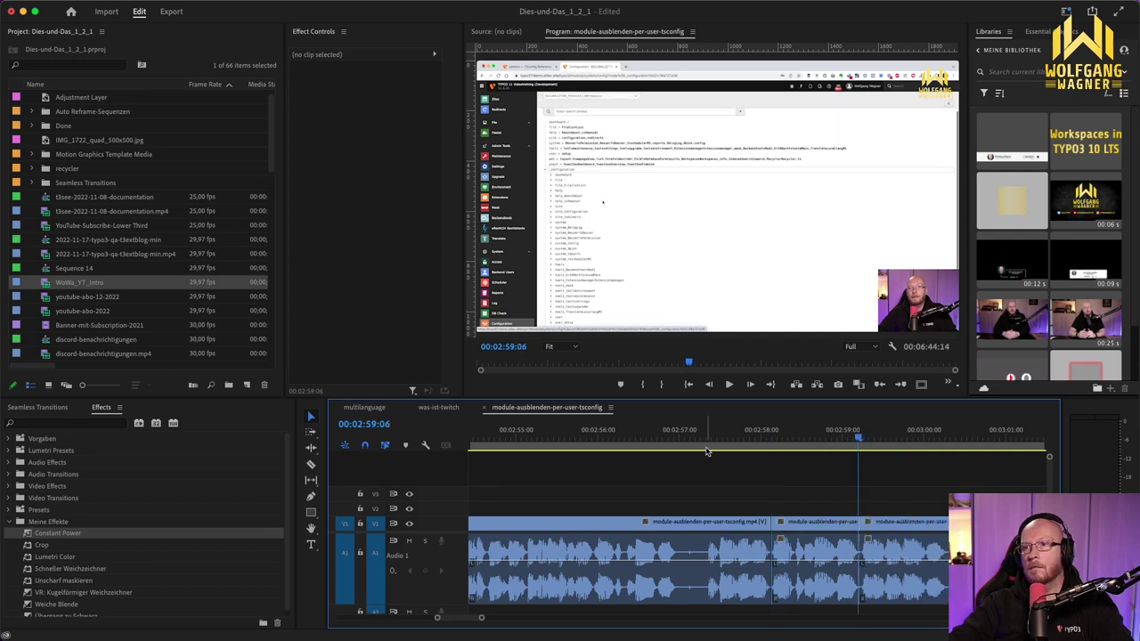
left_click(718, 451)
key("space")
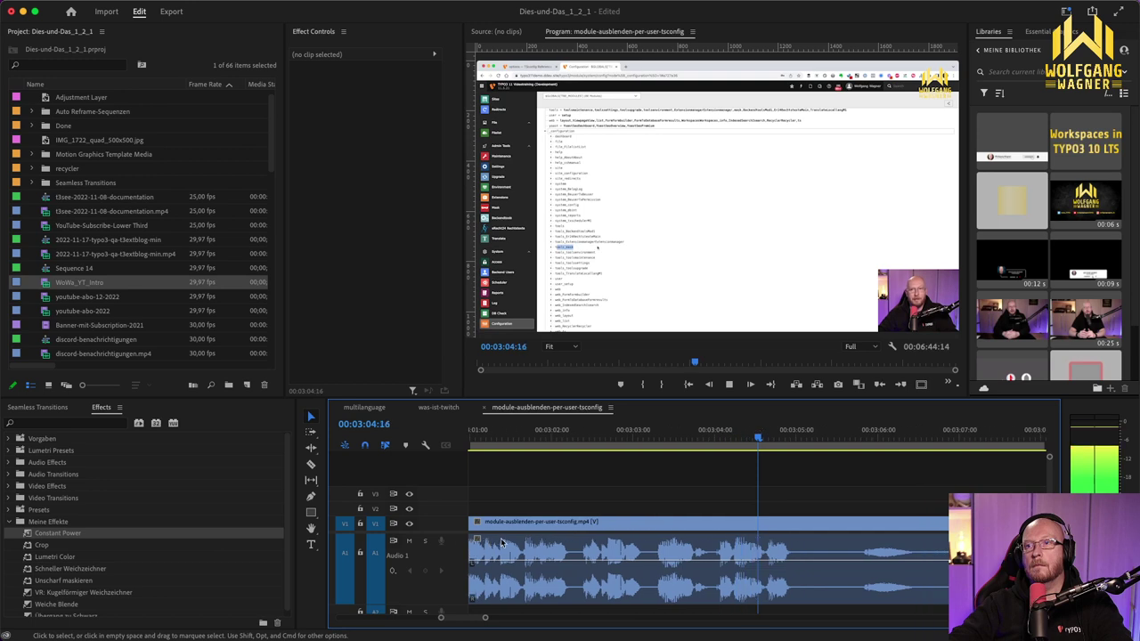
Step: Cut out the pauses from about 00:03:05:06 to 00:03:06:20 and from about 00:03:21:17 to 00:03:23:08, playing across each join
key("space")
key("super+k")
left_click(844, 443)
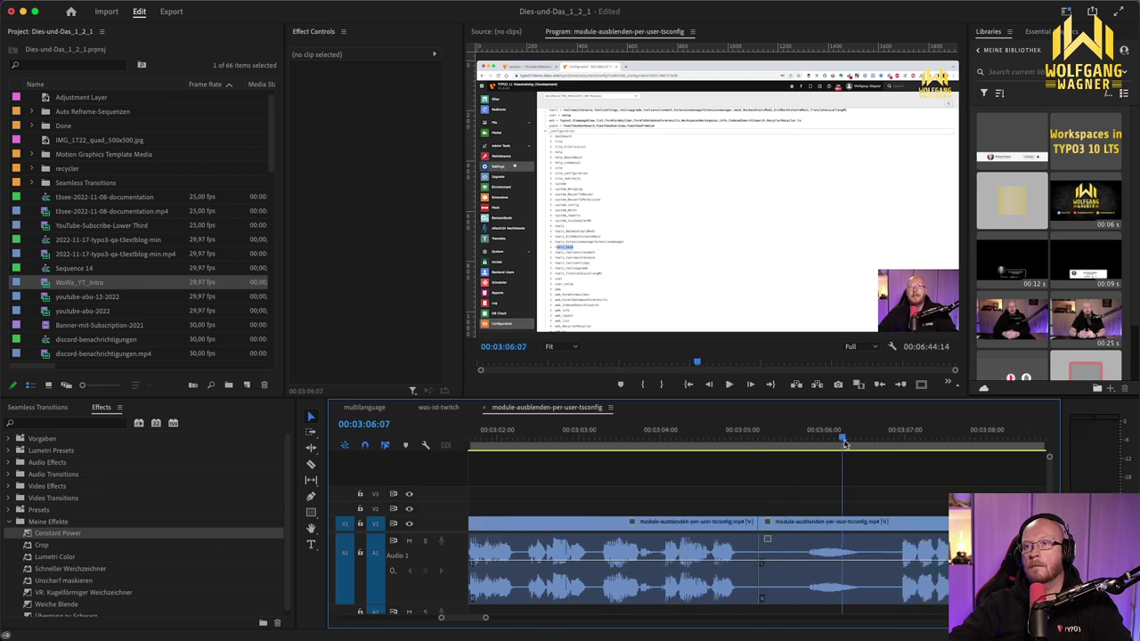
left_click_drag(844, 443, 891, 443)
key("space")
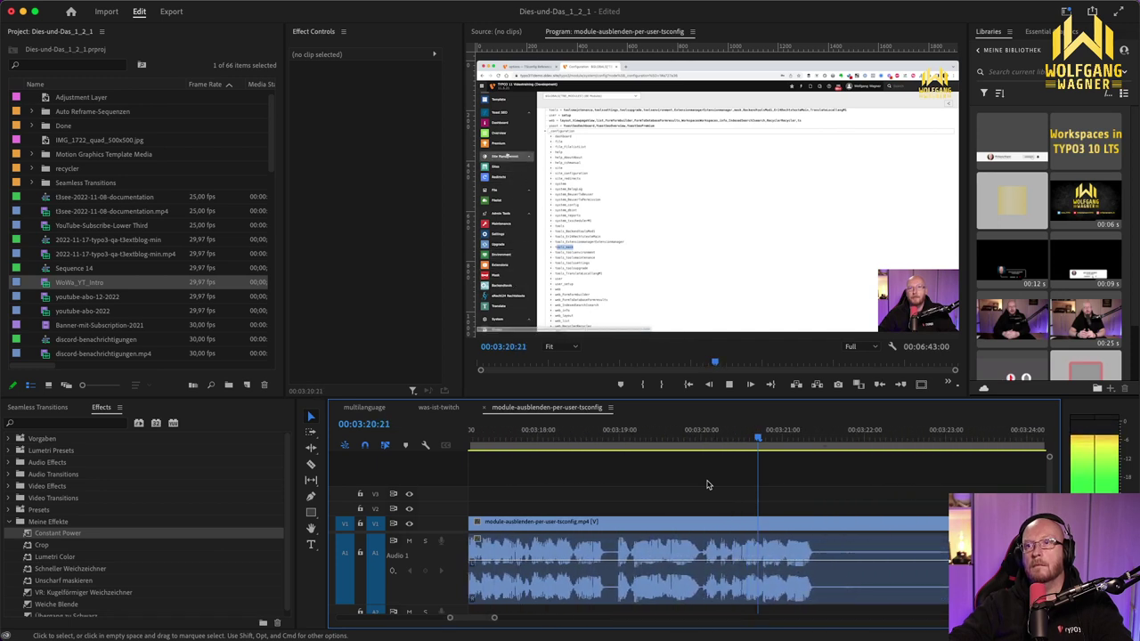
left_click(898, 436)
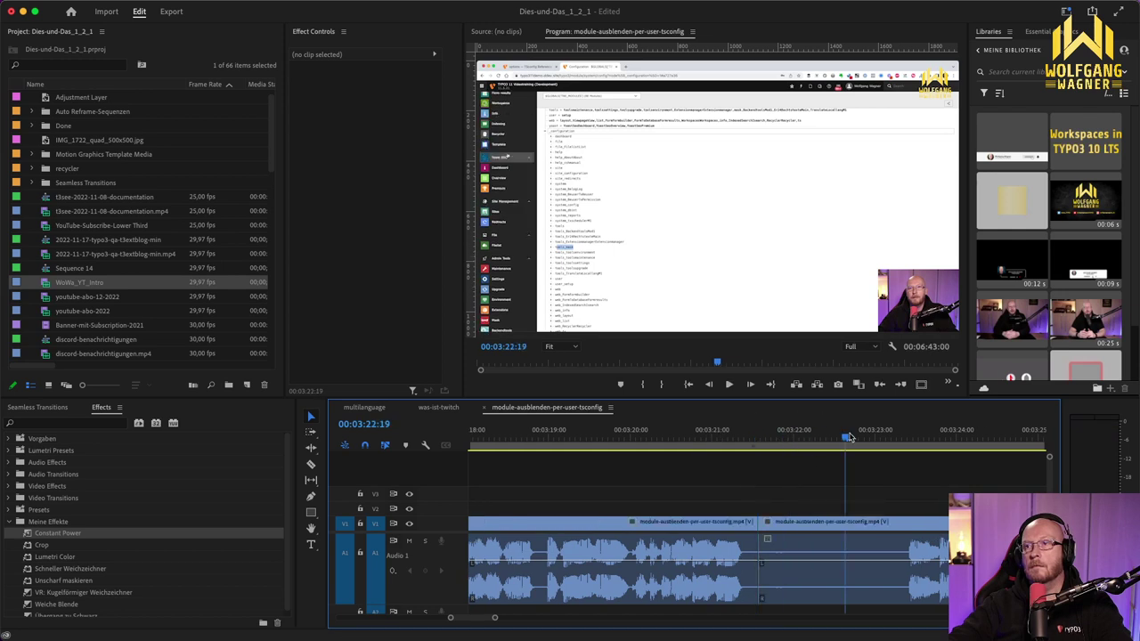
key("shift+k")
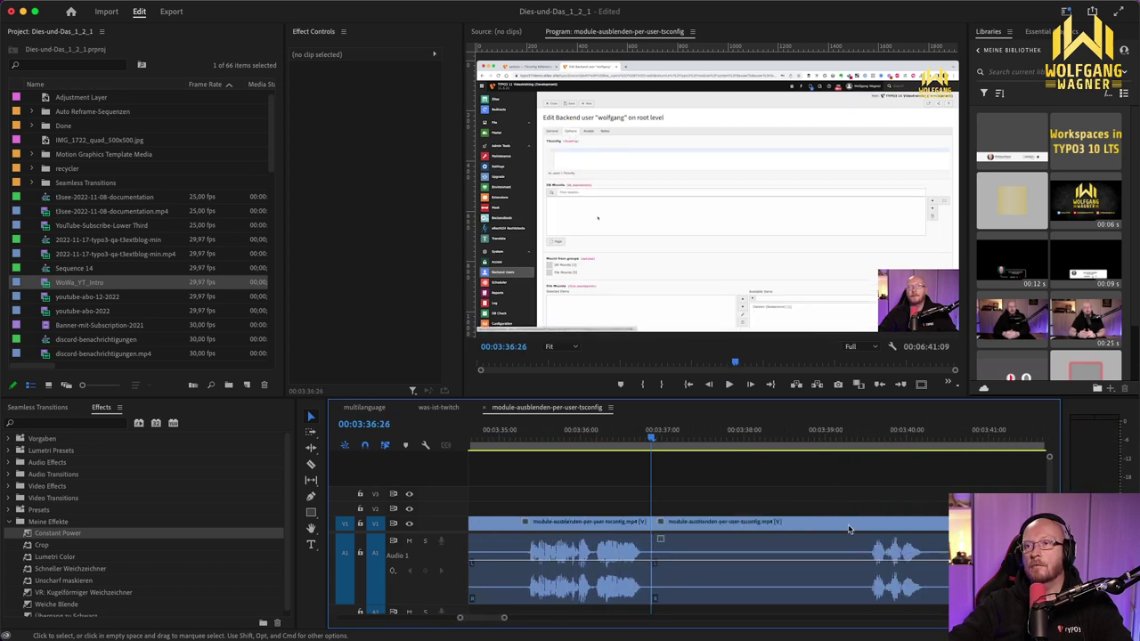
Step: Ripple-trim the section from the cut at 00:03:36:26 up to 00:03:43:21 and play around the join
left_click(744, 438)
key("space")
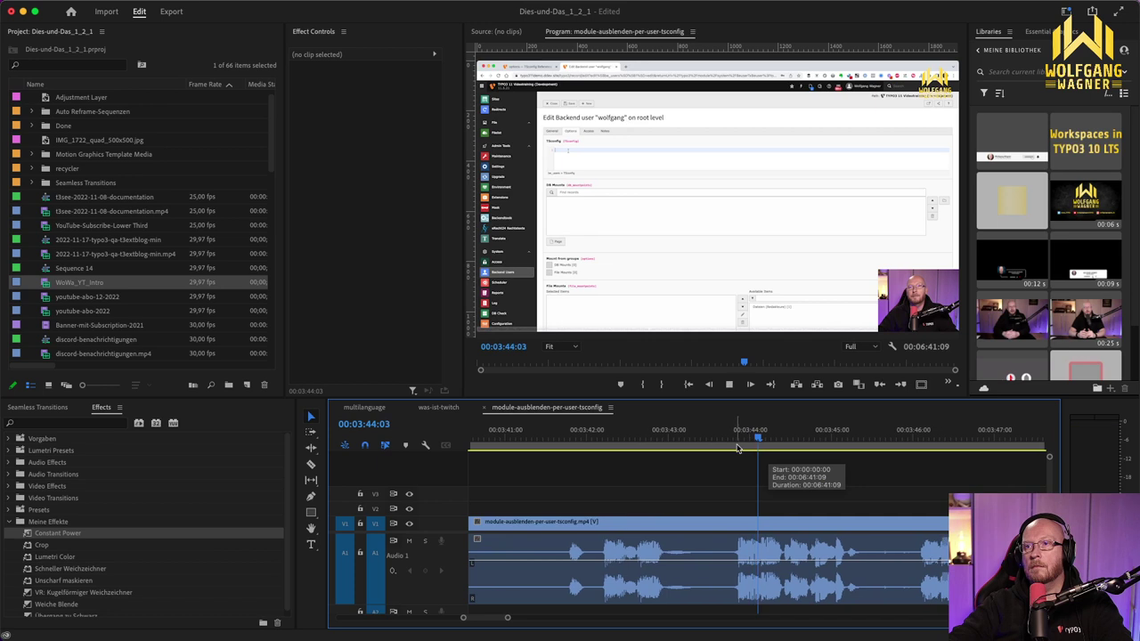
left_click(653, 443)
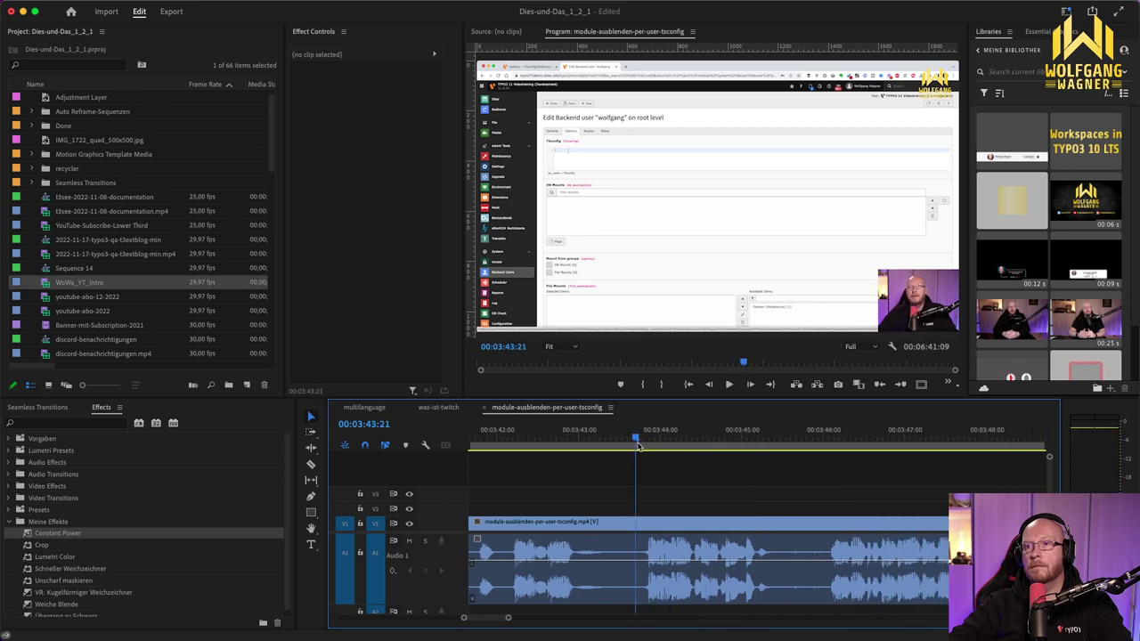
key("Up")
key("shift+k")
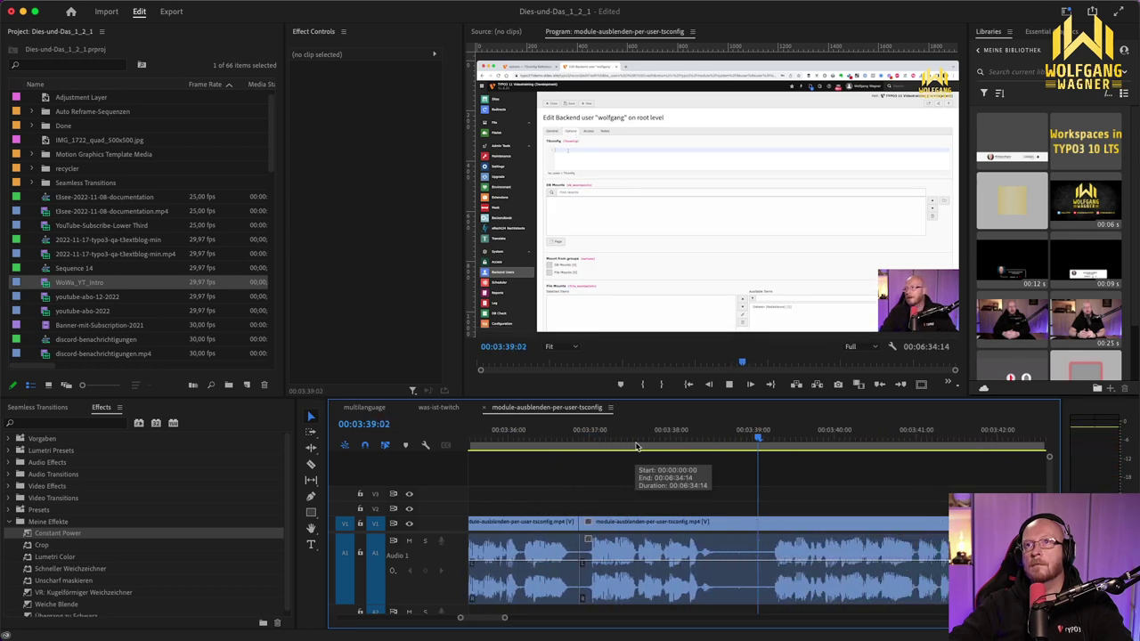
Step: Remove the short speech pause from about 00:03:38:18 to 00:03:39:05 and continue playing the recording
key("k")
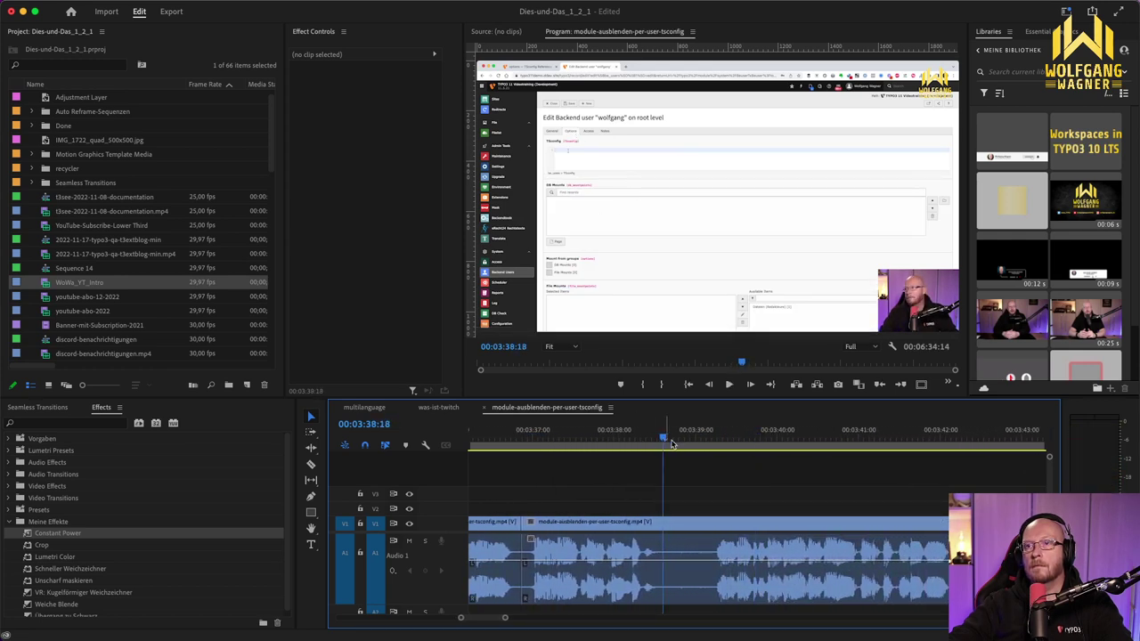
left_click_drag(710, 437, 663, 438)
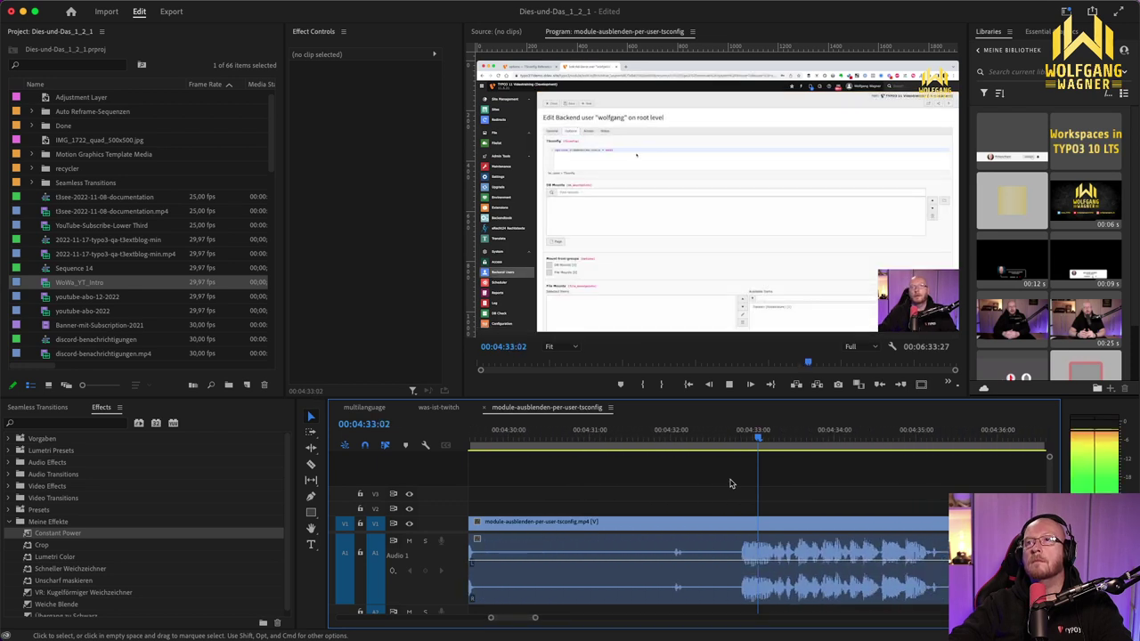
Step: Split the recording at about 00:04:32:22, just before the speech resumes, and play on to 00:04:38:26
key("space")
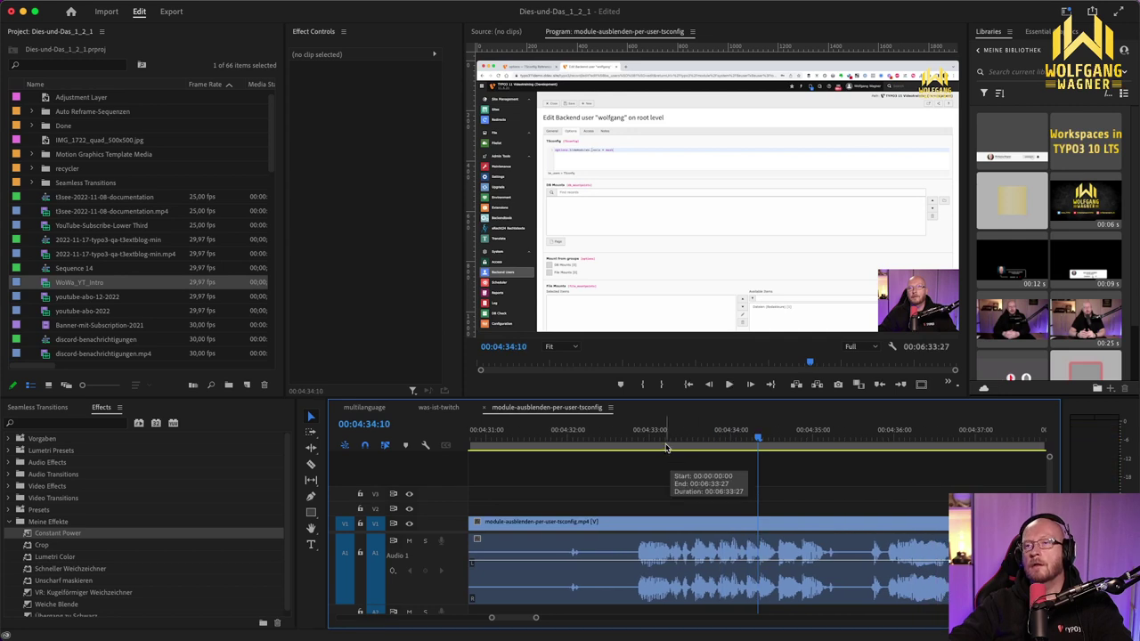
left_click_drag(655, 442, 624, 448)
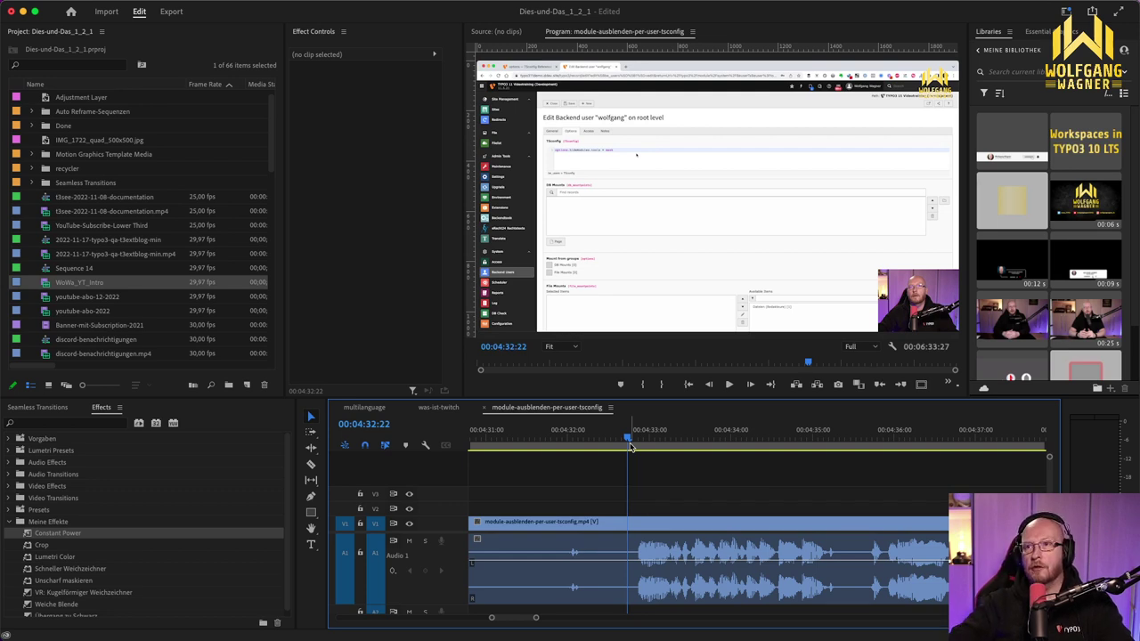
scroll(643, 447, "left", 2)
key("super+k")
key("space")
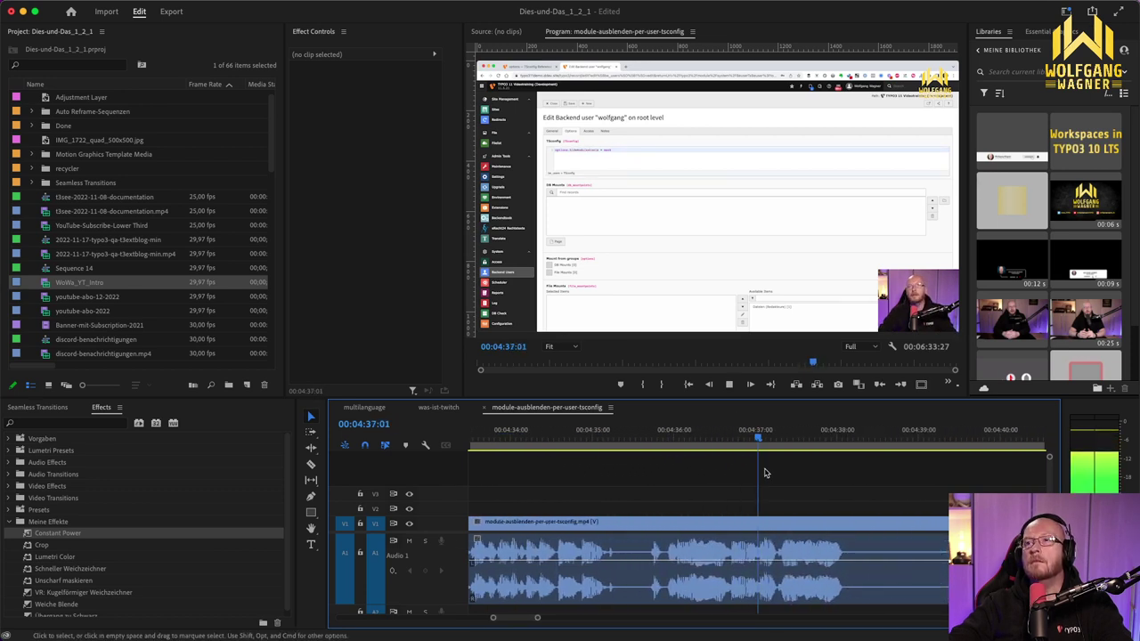
key("space")
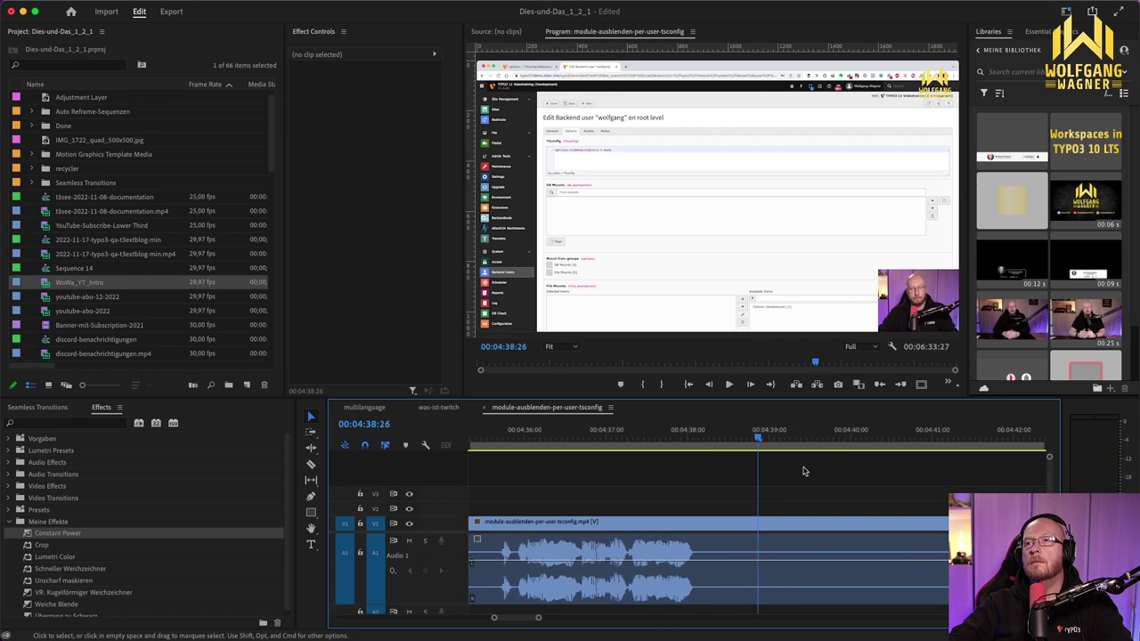
Step: Sample the takes after the cut at 00:04:32:22 and ripple-trim the section from that cut up to 00:04:52:06
scroll(783, 487, "down", 6)
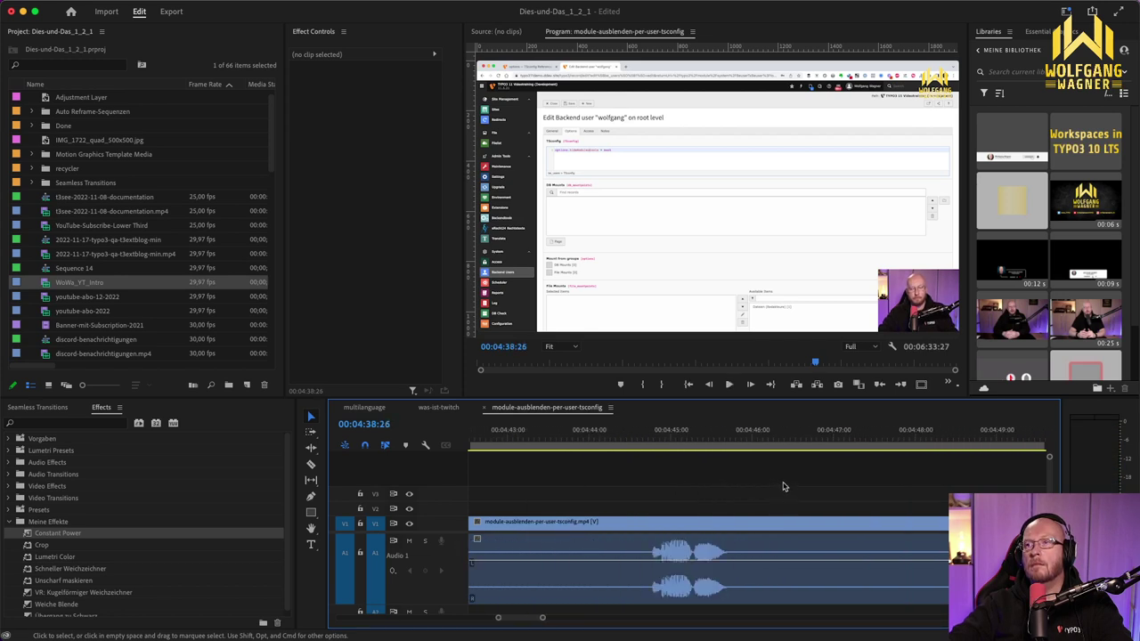
left_click(661, 432)
key("space")
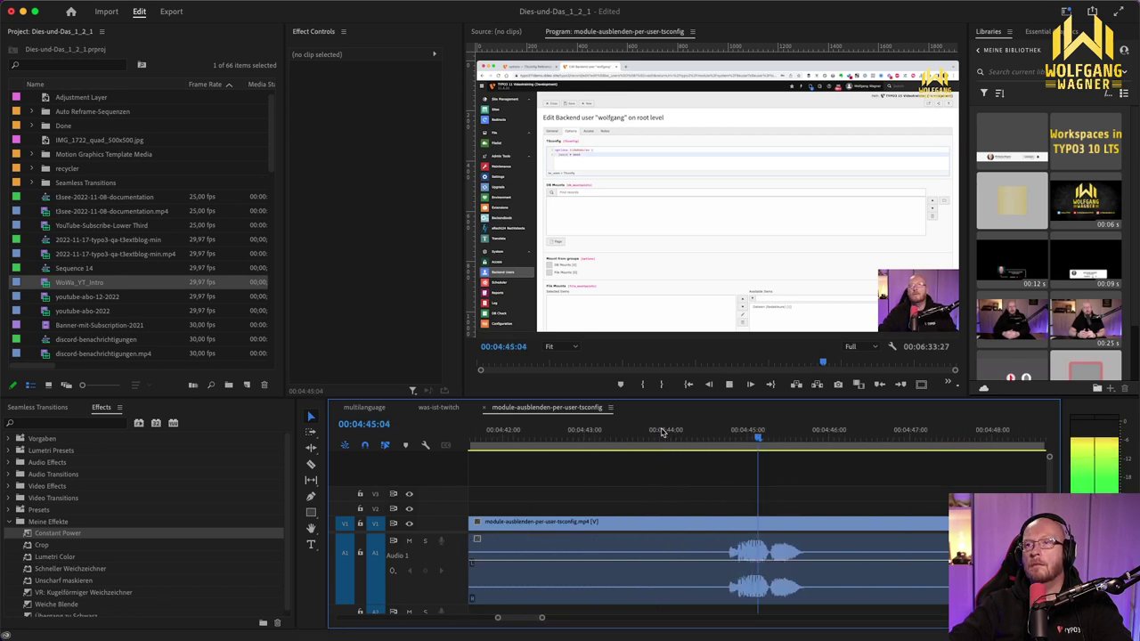
key("space")
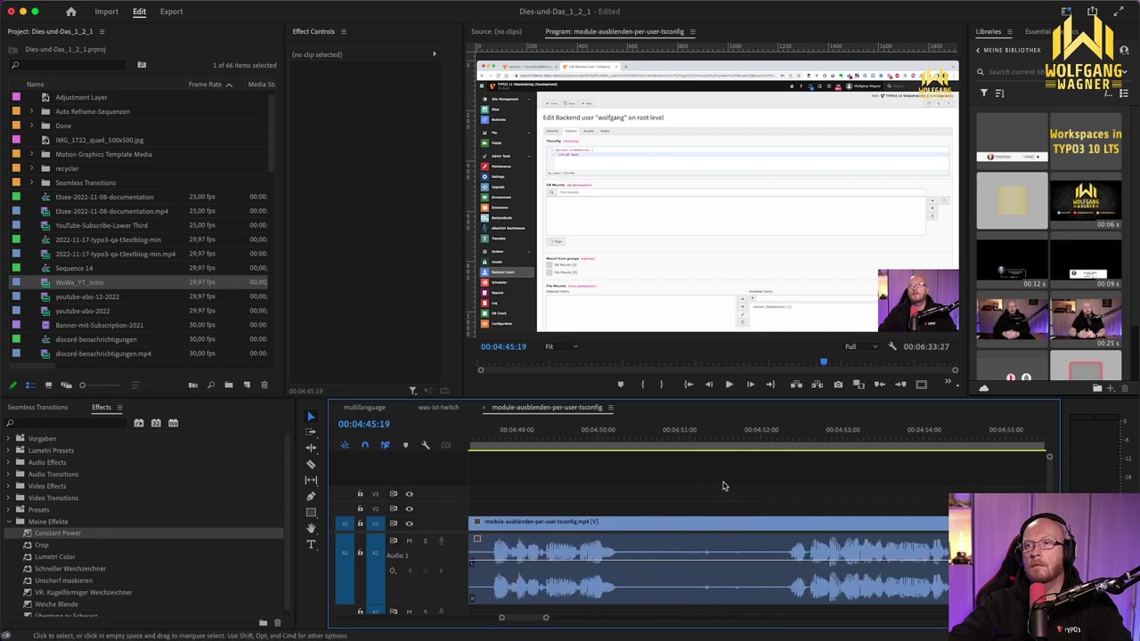
key("l")
key("l")
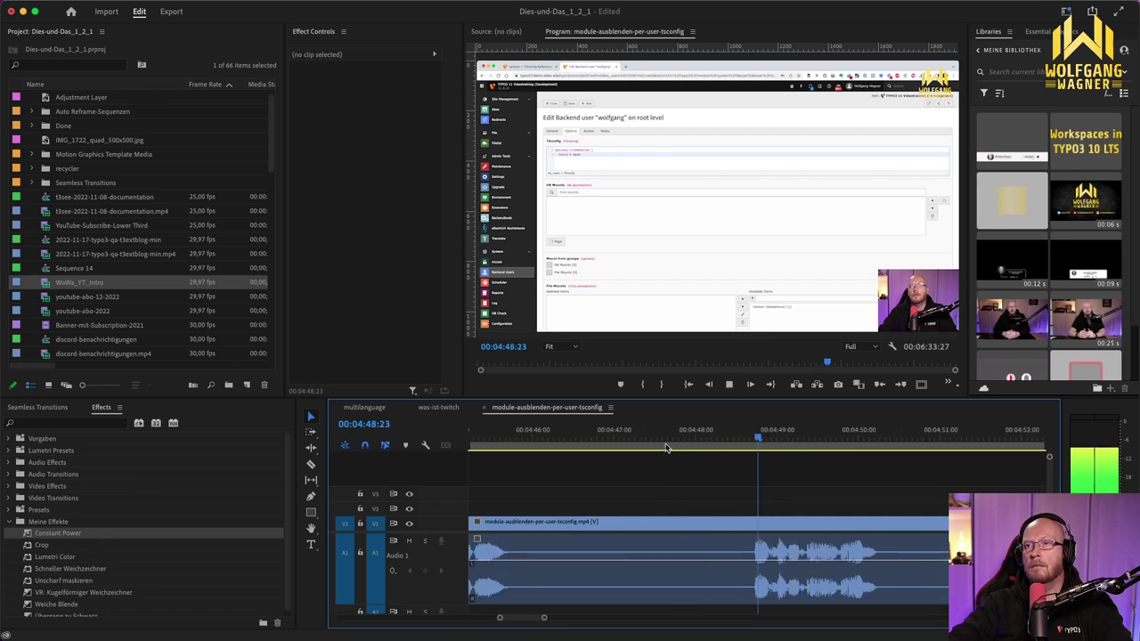
left_click(900, 446)
key("space")
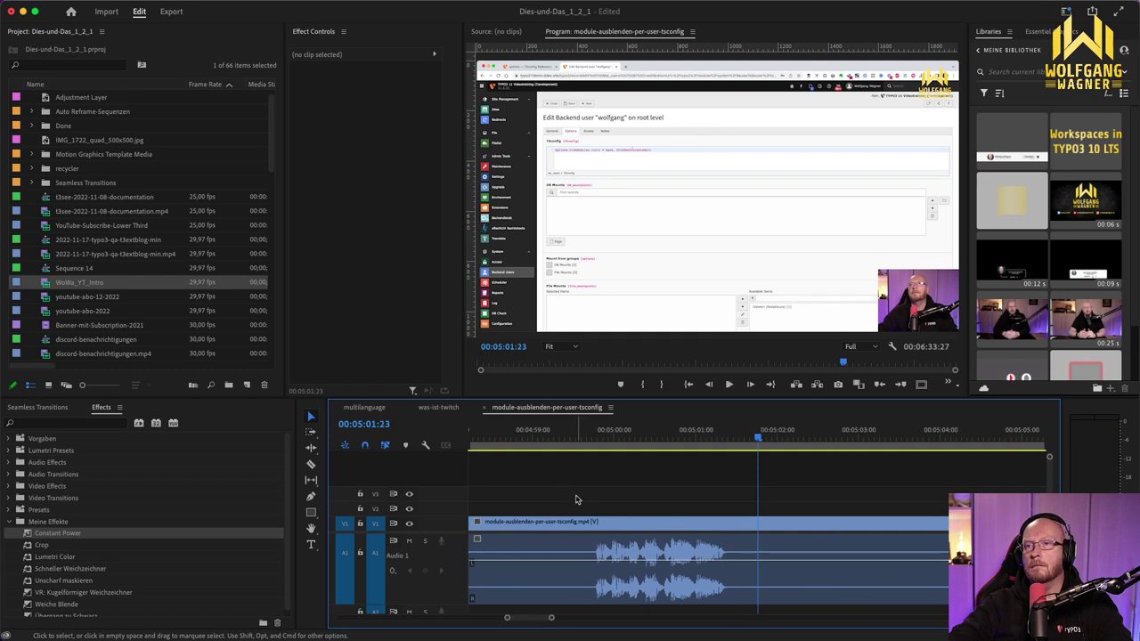
scroll(560, 481, "up", 5)
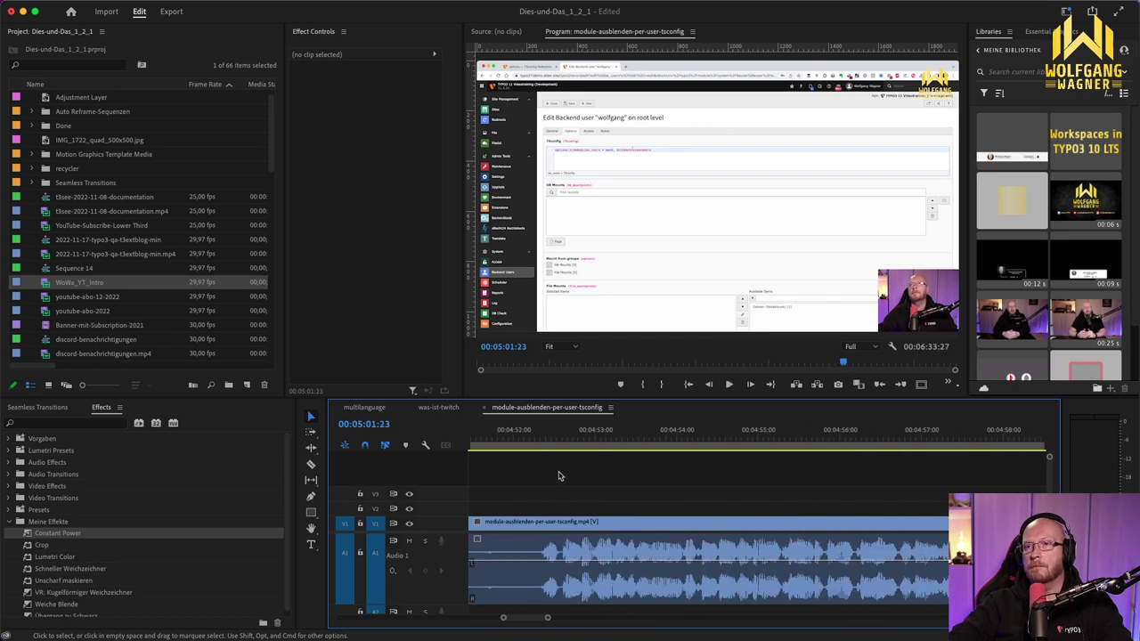
mouse_move(634, 438)
left_mouse_down()
mouse_move(611, 437)
mouse_move(620, 450)
left_mouse_up()
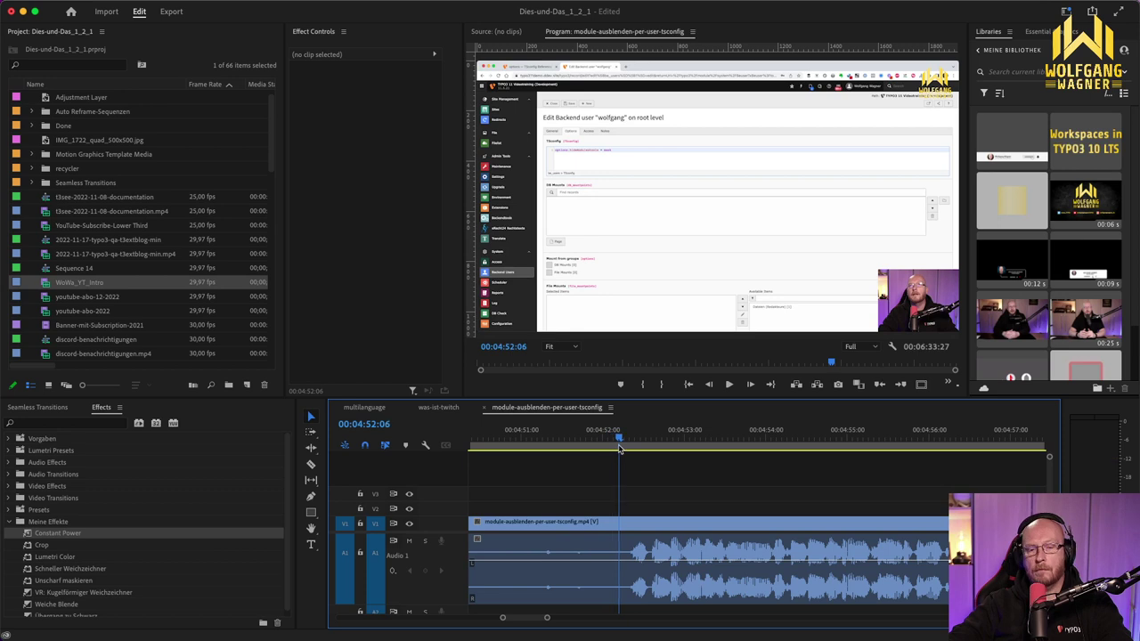
key("Up")
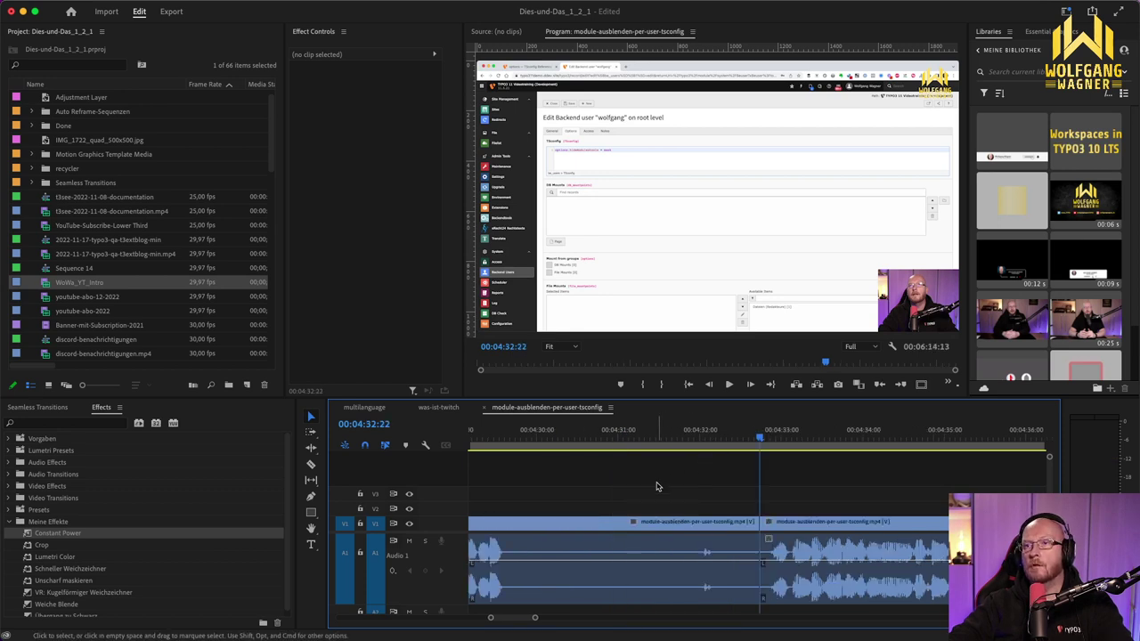
Step: Review the join at 00:04:32:22 by playing the speech before it, across it and on to about 00:05:07:07
scroll(663, 486, "up", 5)
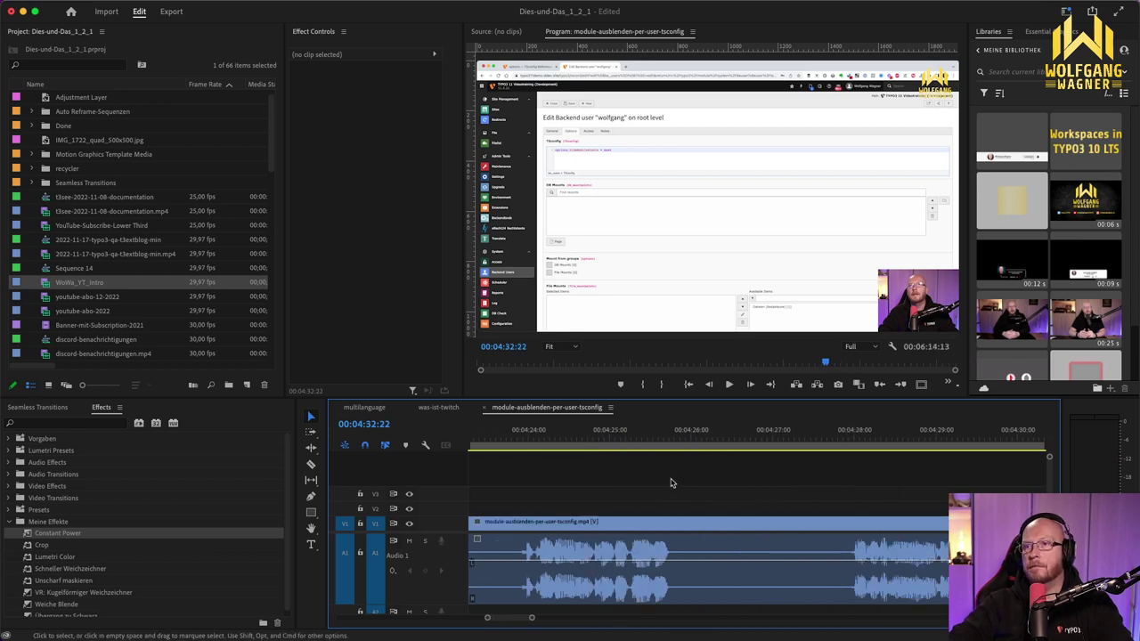
scroll(680, 481, "up", 3)
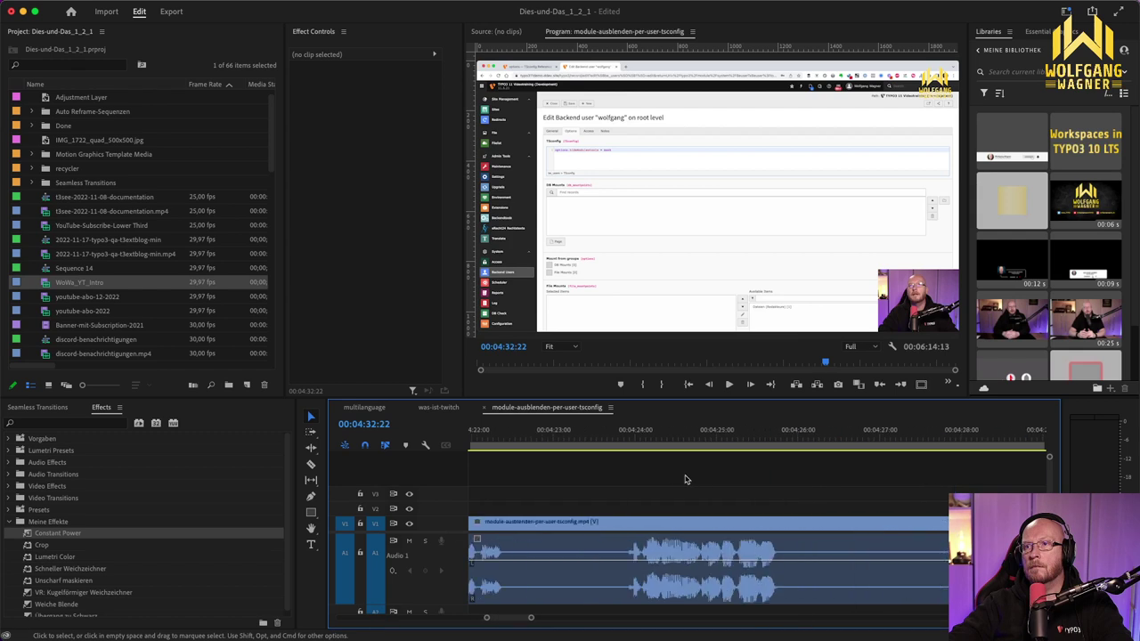
scroll(685, 479, "up", 5)
left_click(633, 440)
key("space")
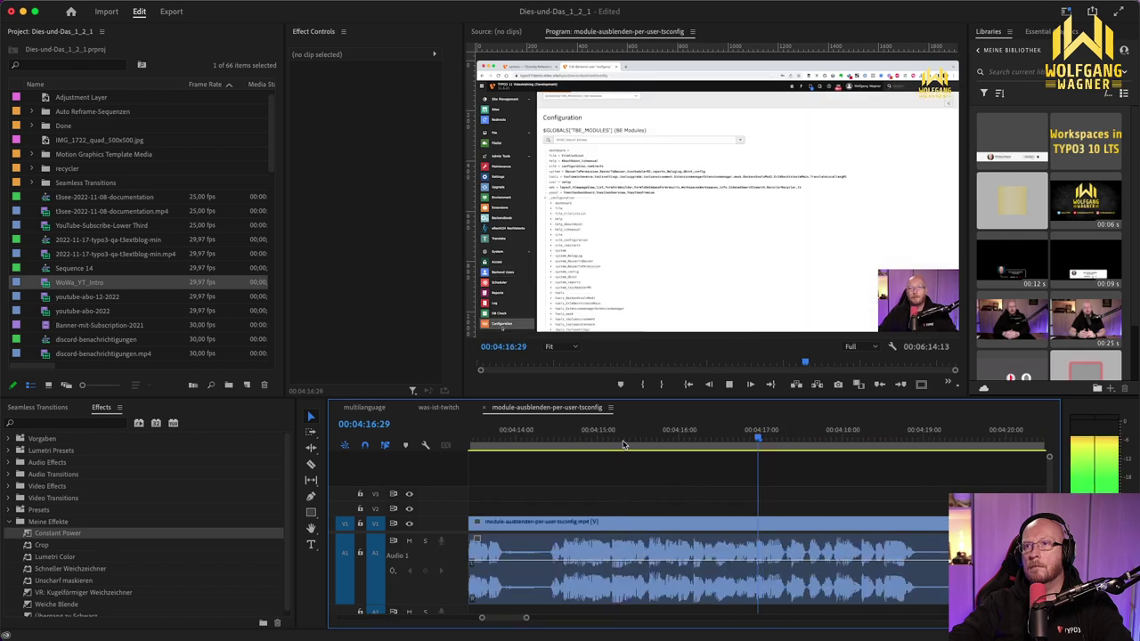
key("space")
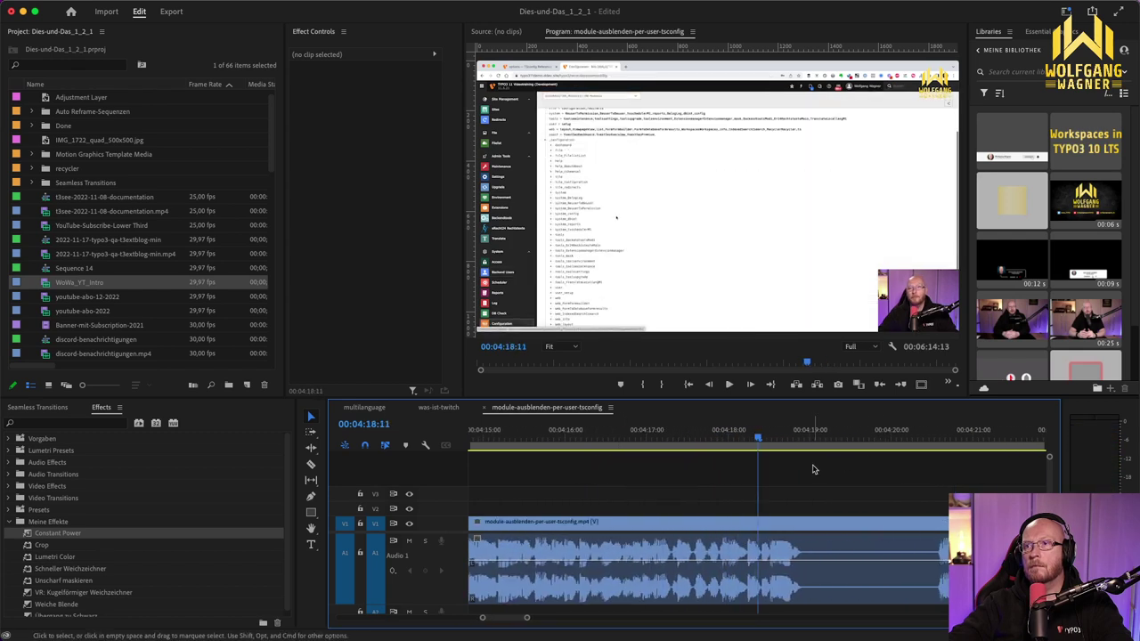
scroll(811, 468, "down", 5)
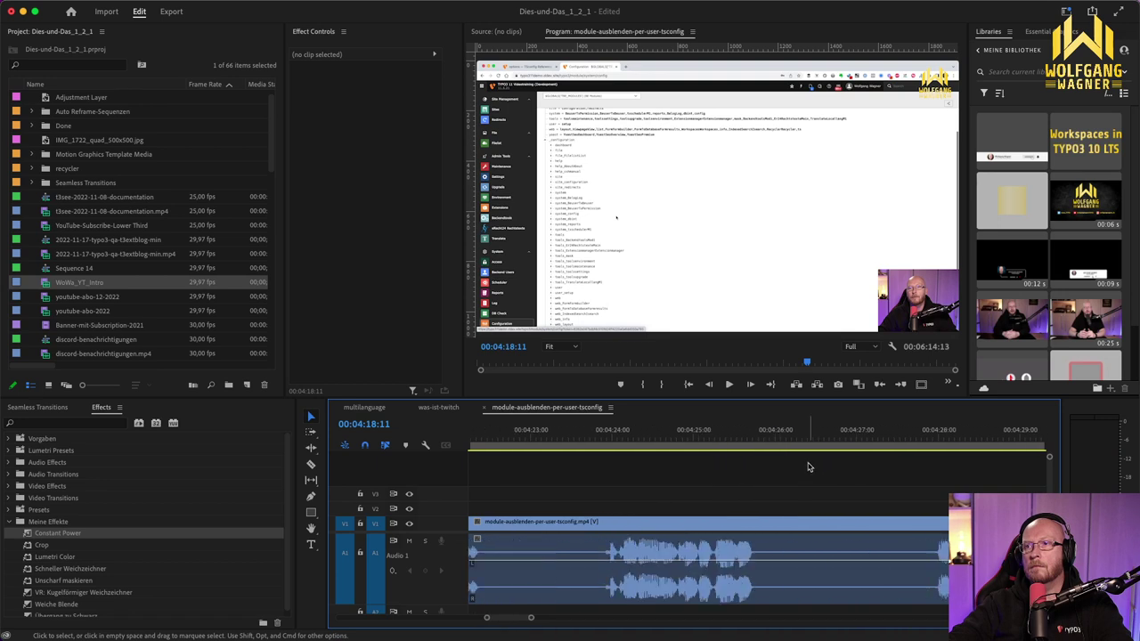
left_click(820, 438)
key("space")
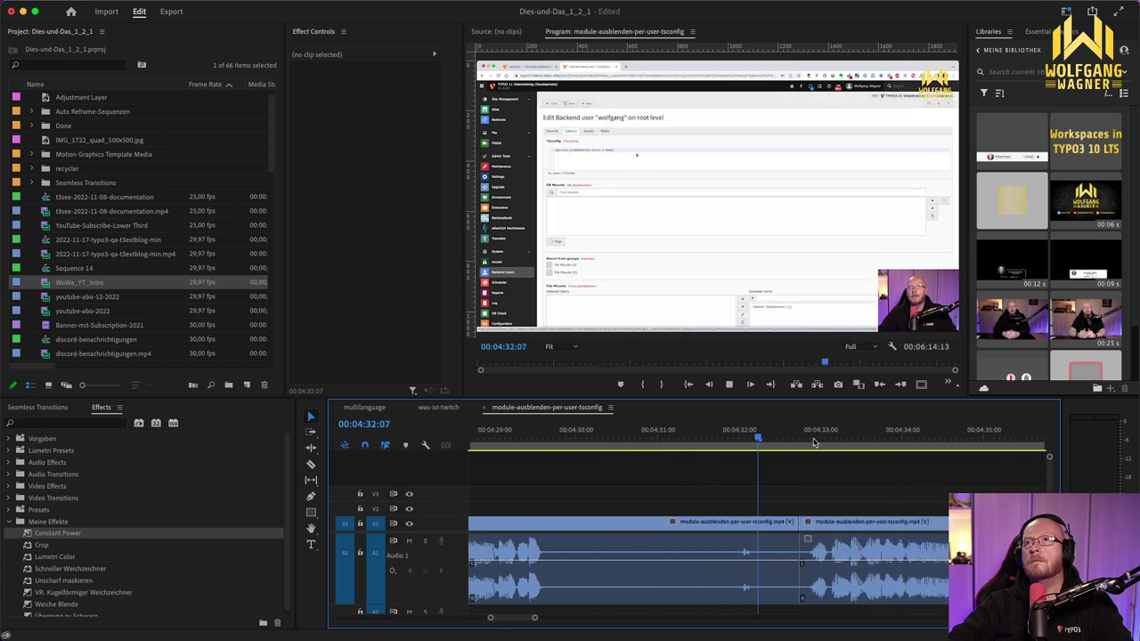
key("space")
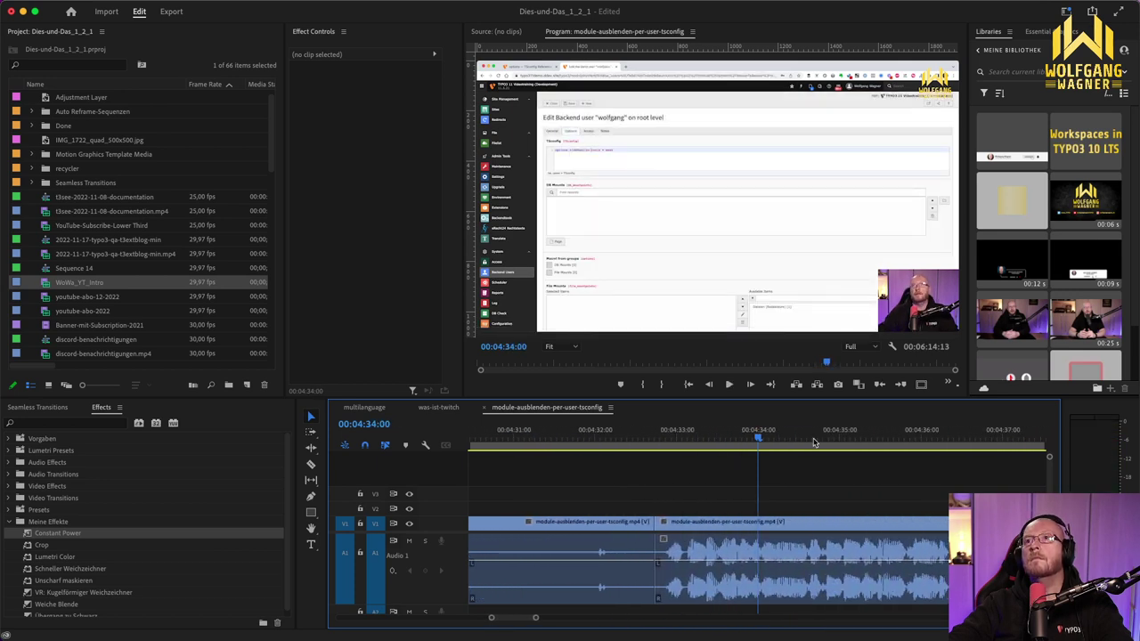
key("space")
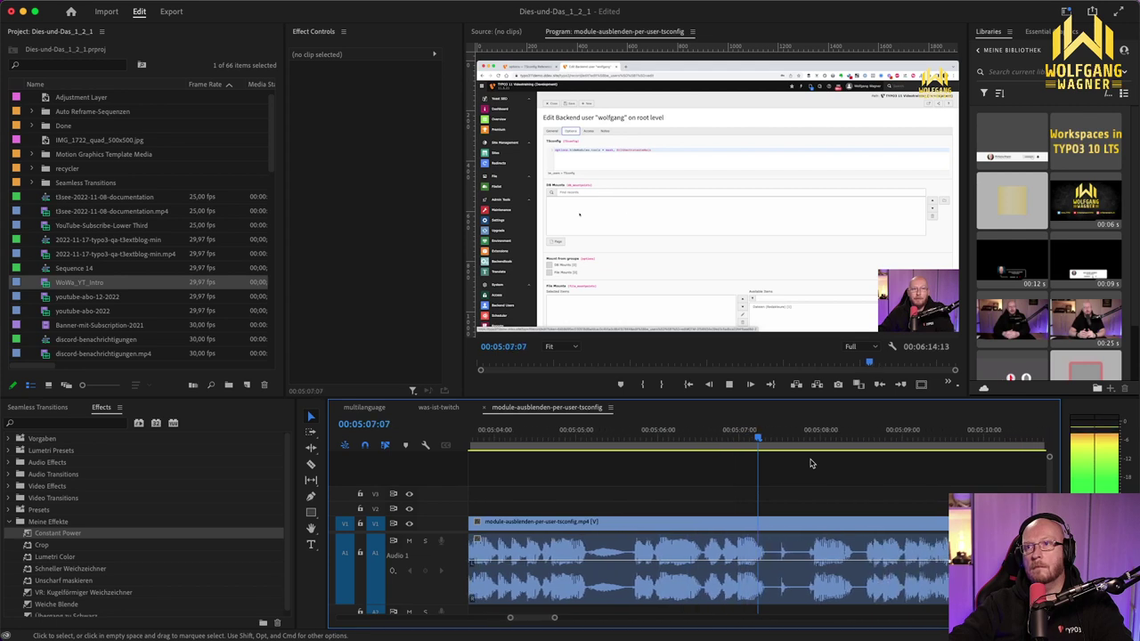
Step: Cut out the sections from about 00:05:07:11 to 00:05:08:14 and from about 00:05:05:04 to 00:05:05:18, and play across the joins
left_click(697, 441)
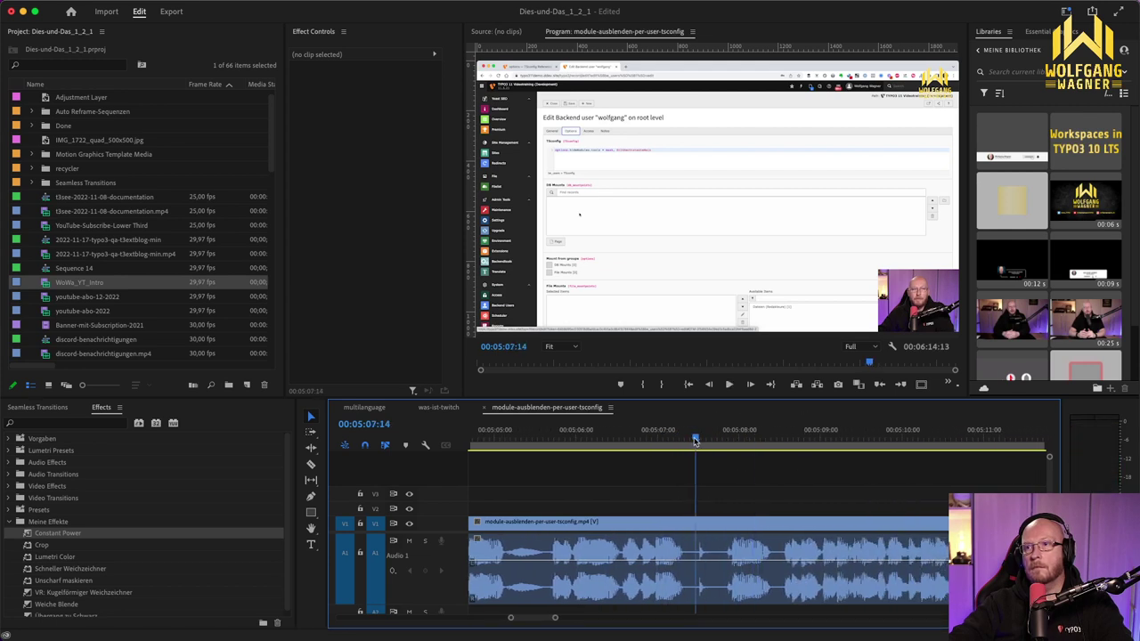
left_click(777, 426)
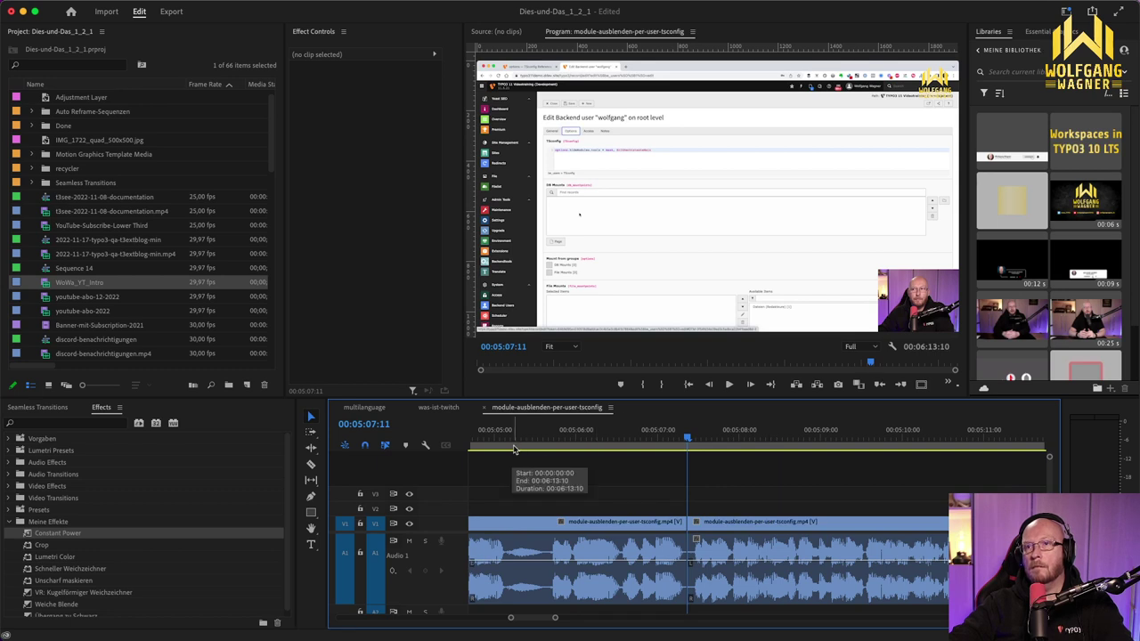
key("super+k")
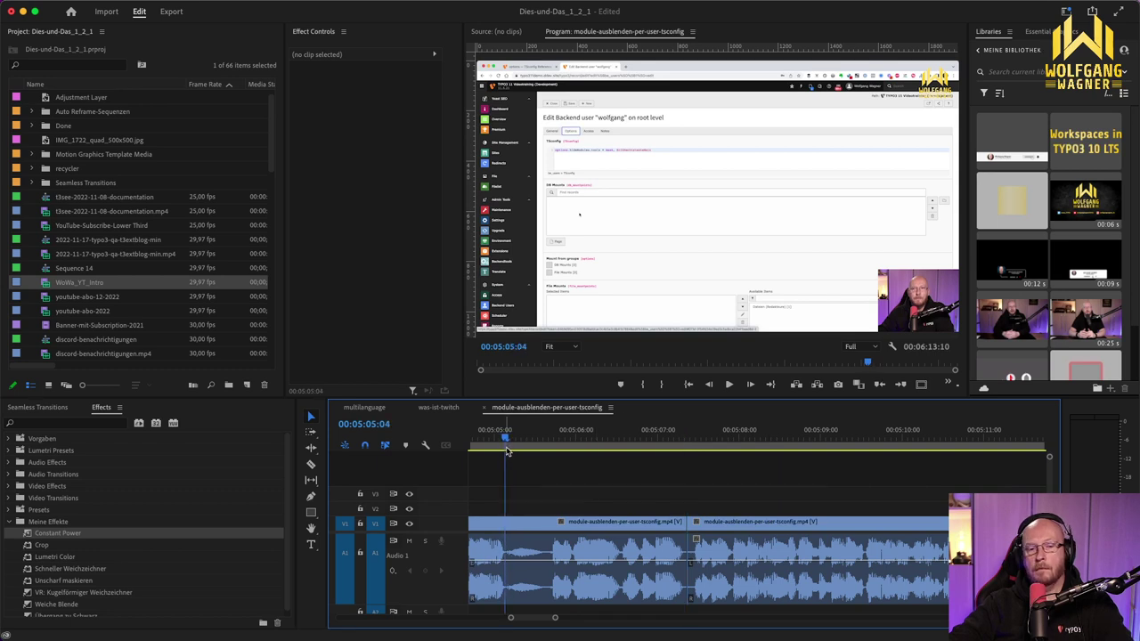
left_click(540, 437)
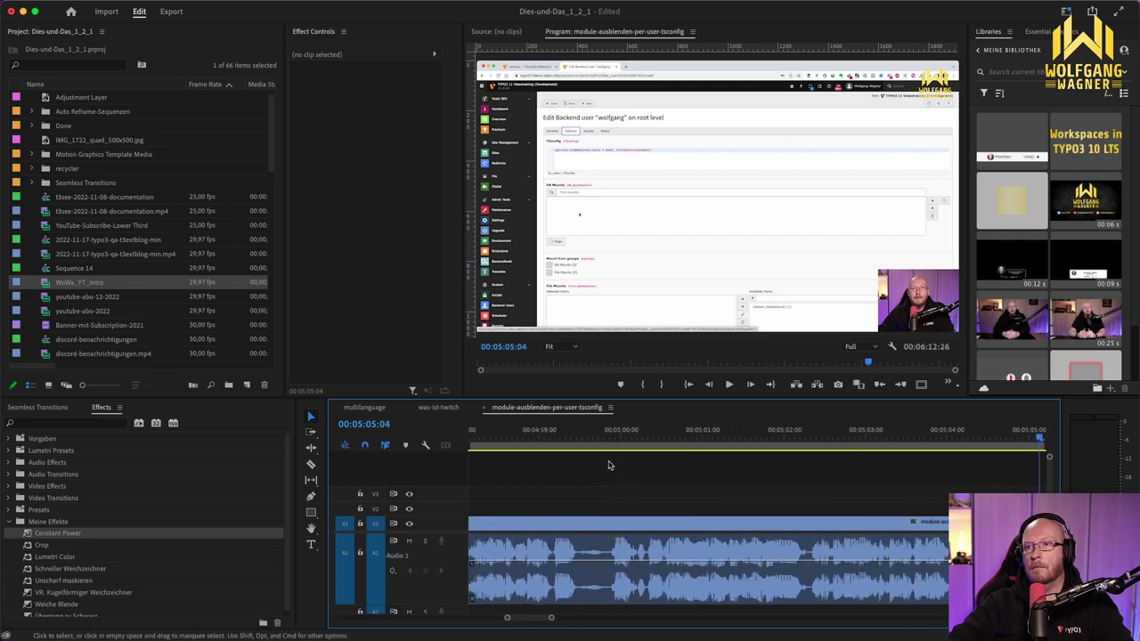
key("shift+k")
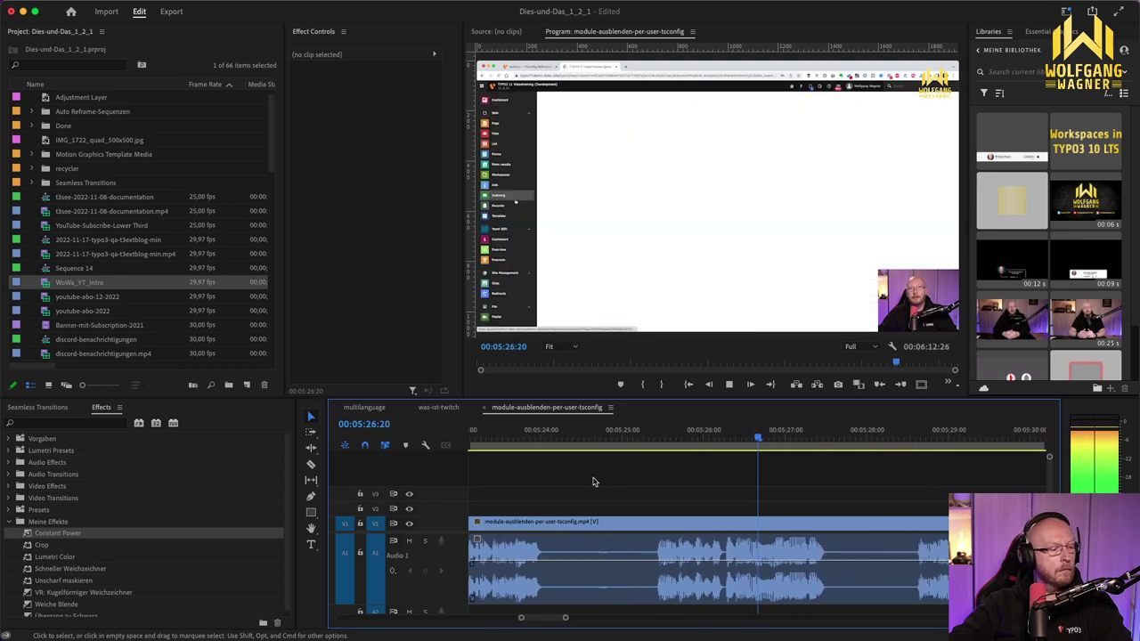
Step: Play on from 00:05:25:14, cut out the pause from about 00:05:35:23 to 00:05:36:17 and play across the join
key("space")
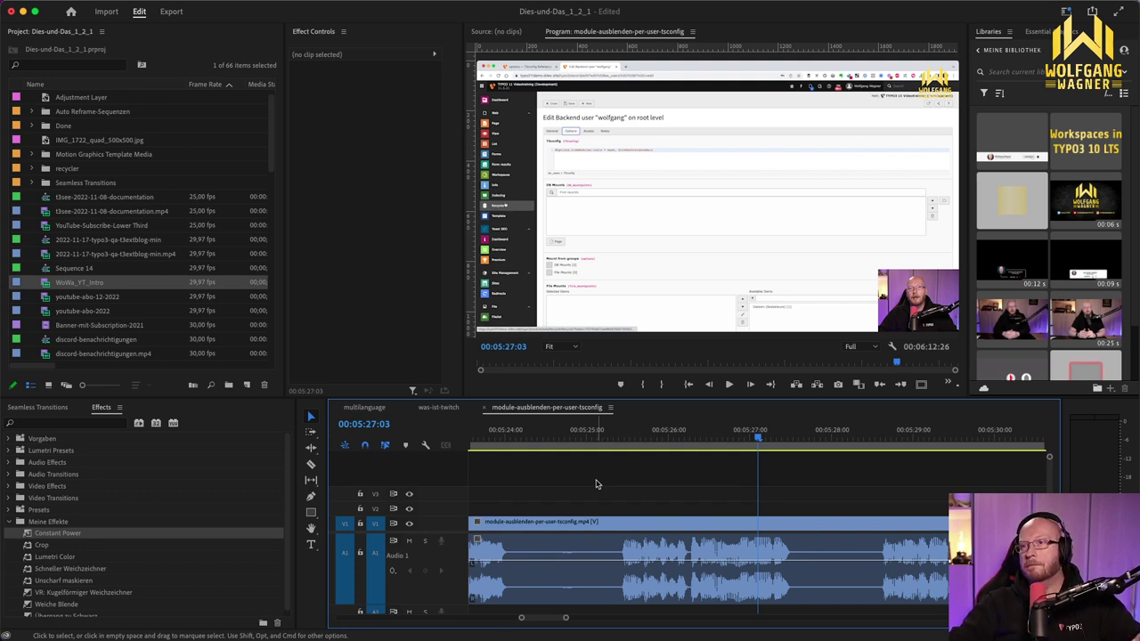
left_click(626, 450)
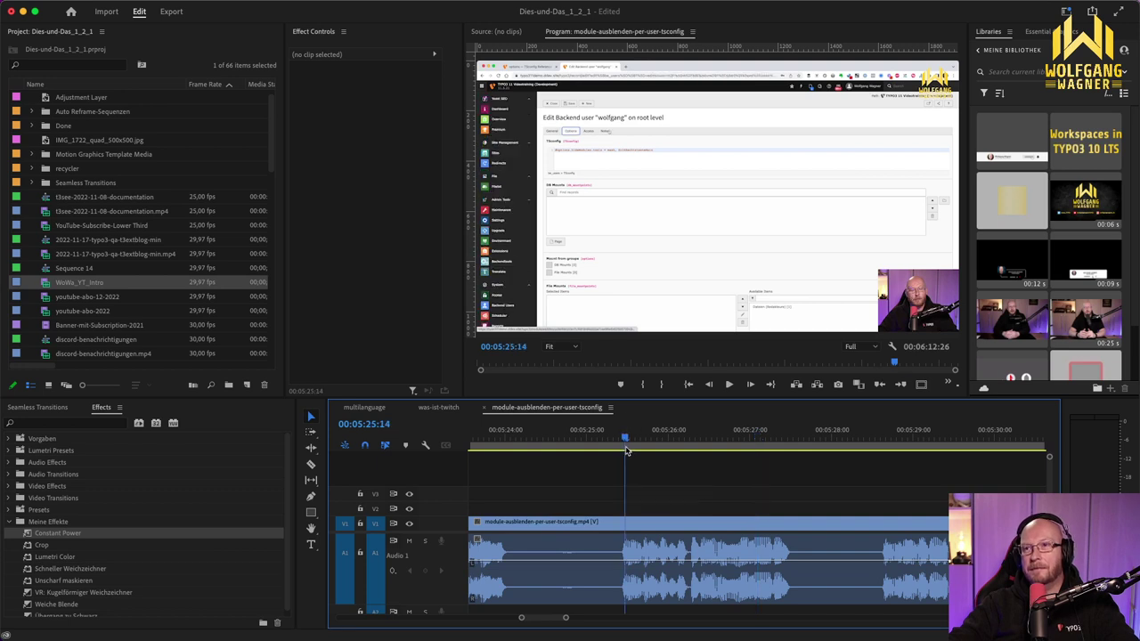
key("space")
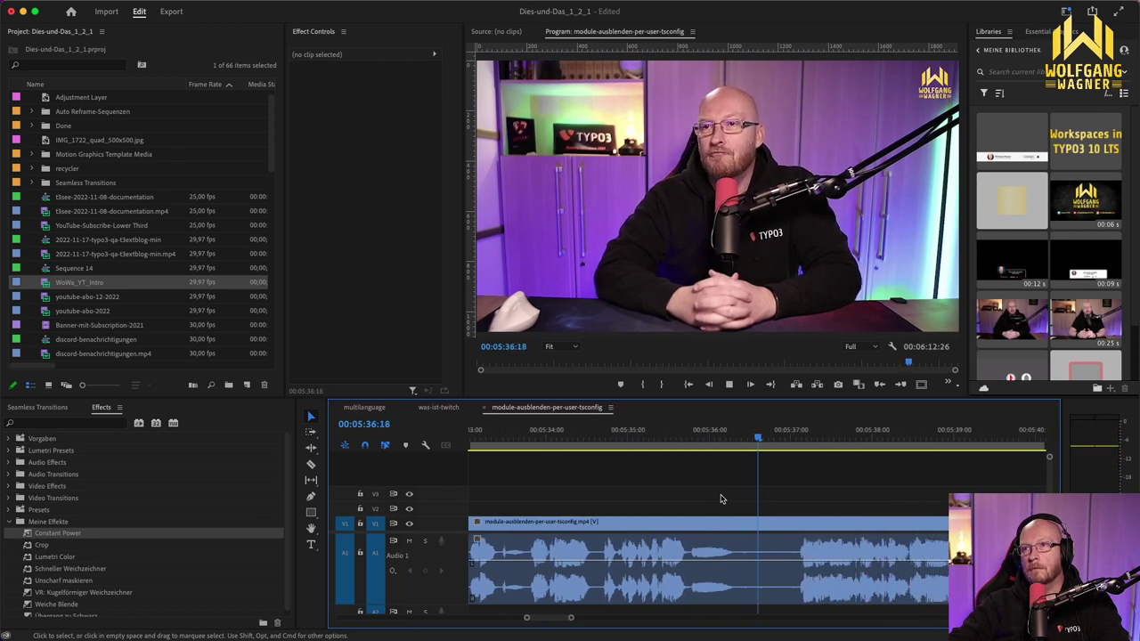
left_click(593, 438)
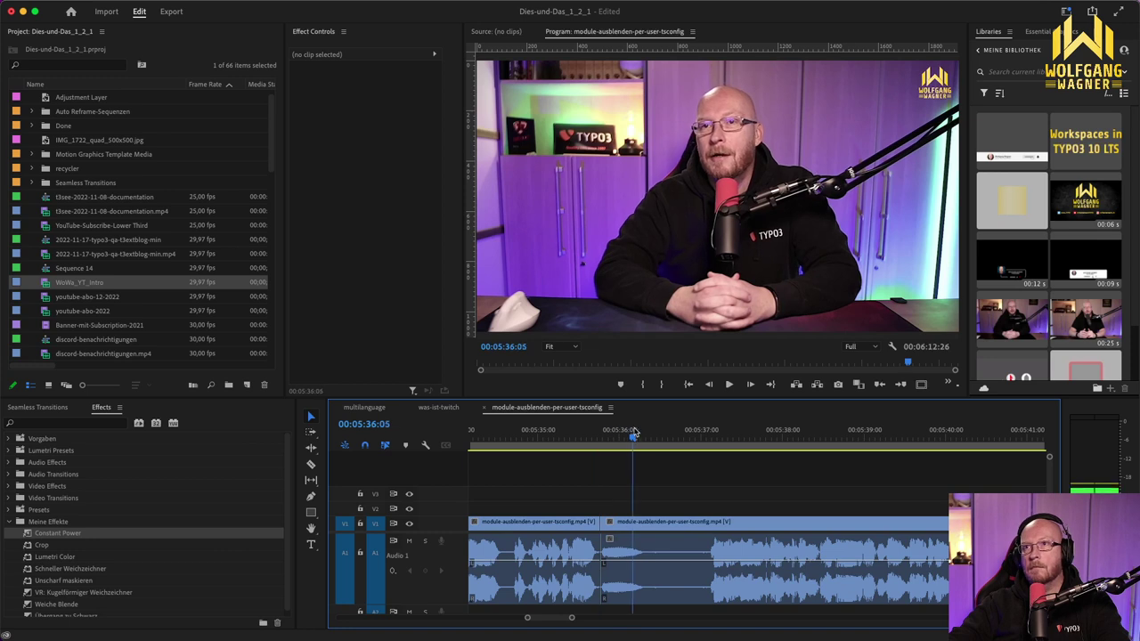
left_click_drag(658, 431, 682, 429)
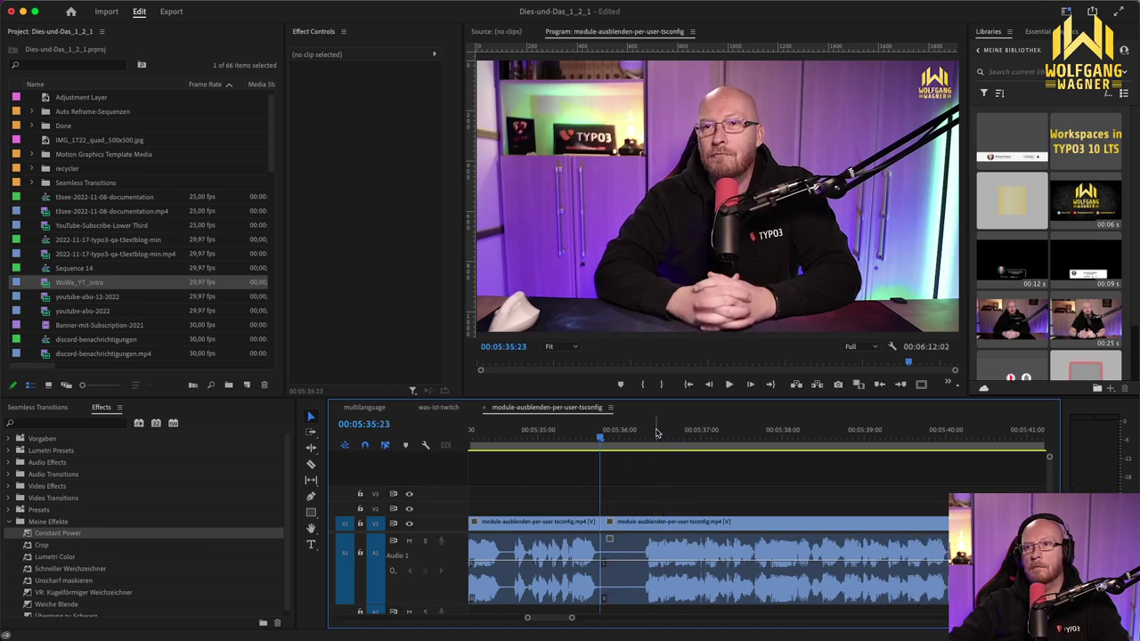
left_click(553, 433)
key("space")
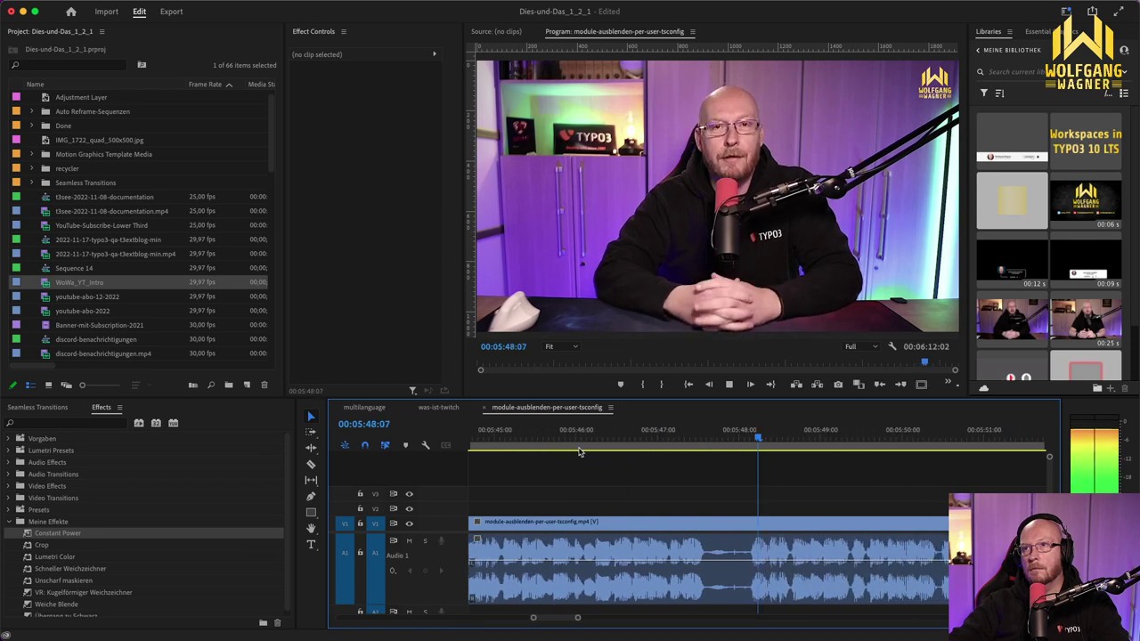
Step: Remove the speech pause from about 00:05:47:17 to 00:05:48:03 and continue playing the recording
left_click(654, 436)
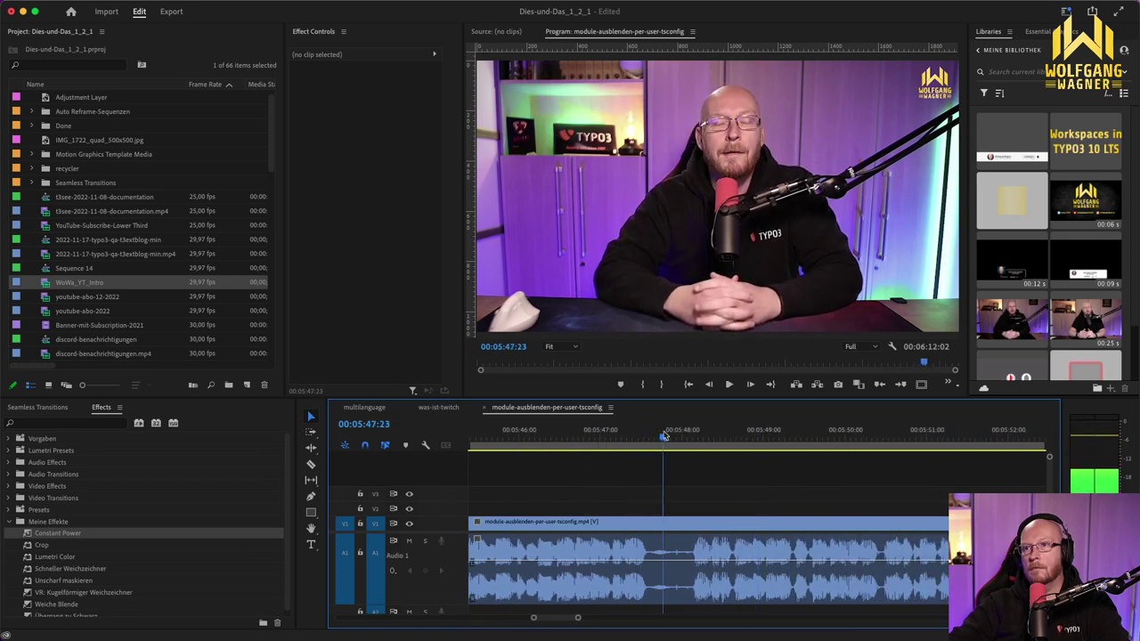
key("super+k")
left_click(664, 439)
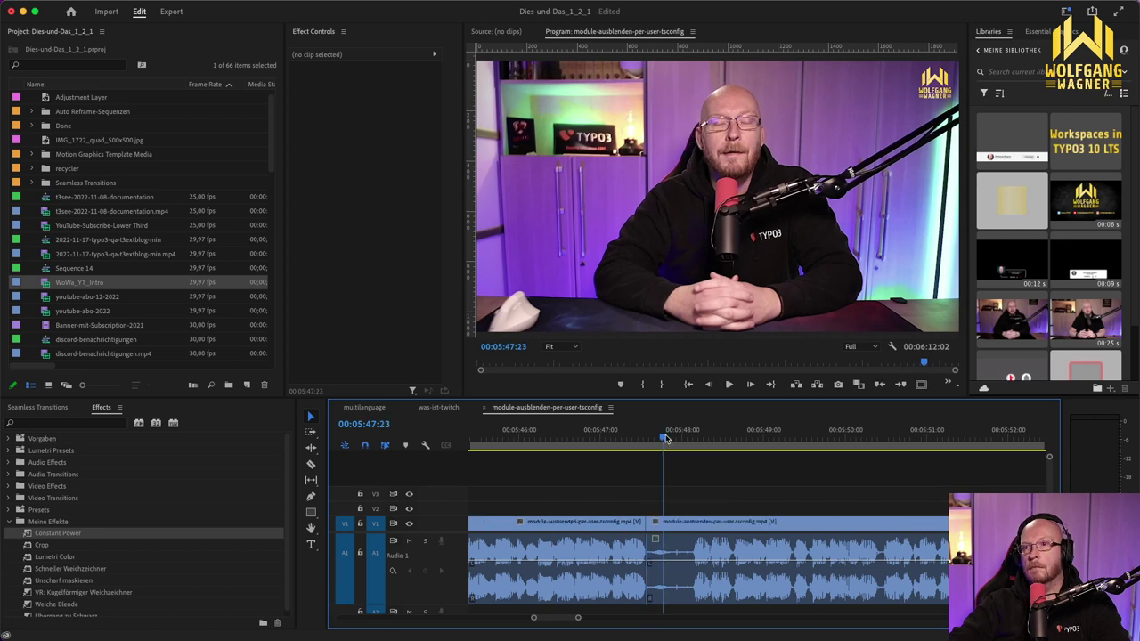
key("Up")
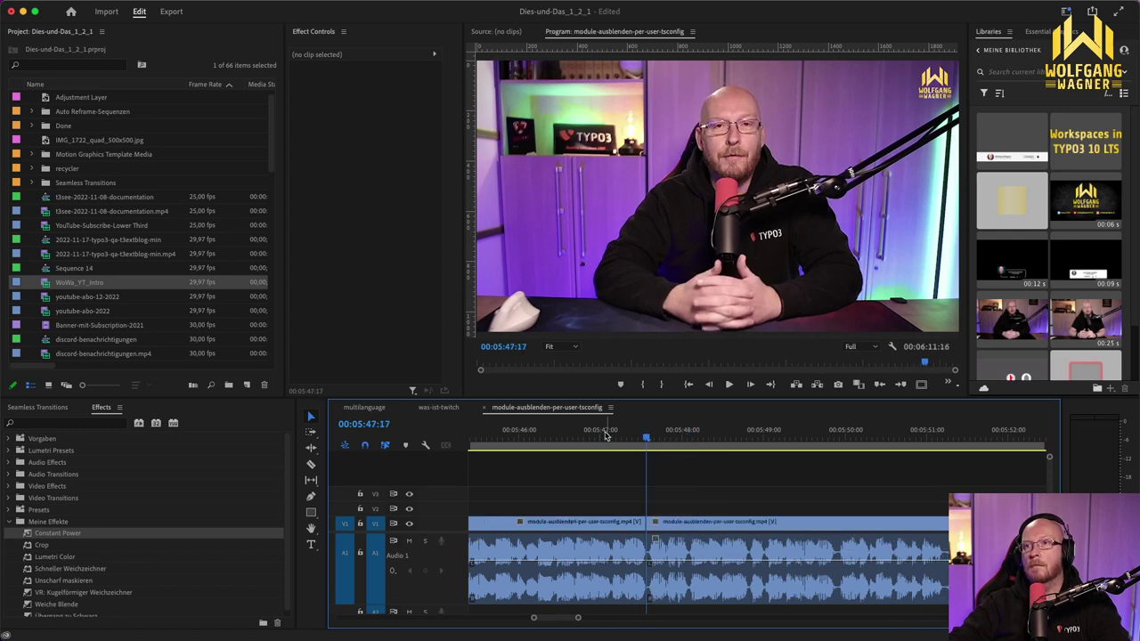
key("space")
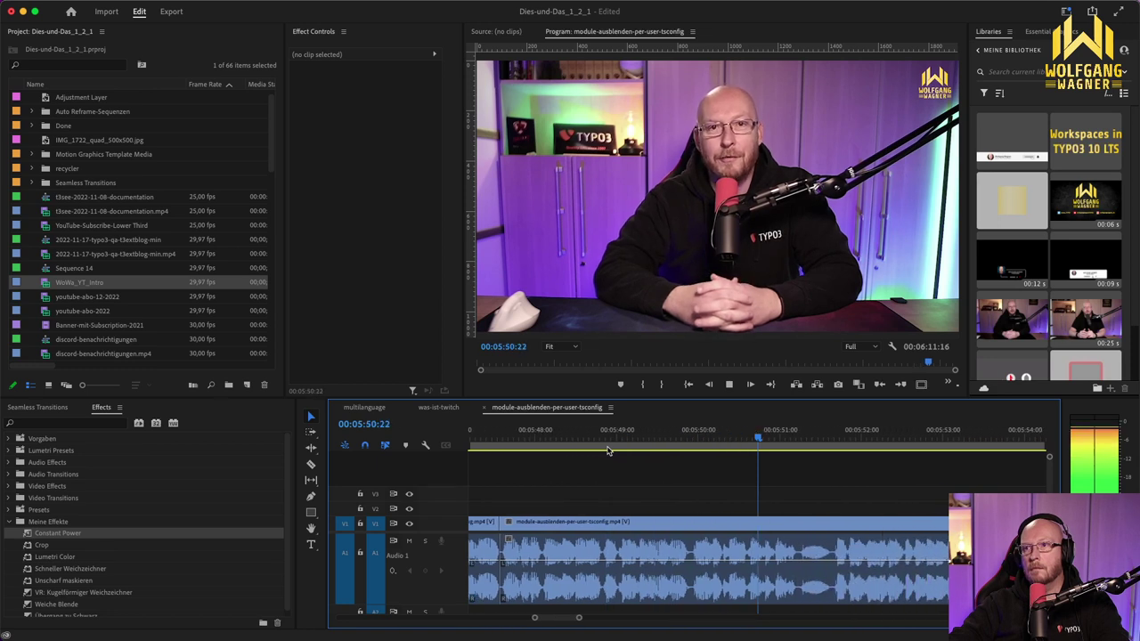
Step: Remove the short pause from about 00:05:51:06 to 00:05:51:18 and play across the join to about 00:05:54:06
left_click(694, 439)
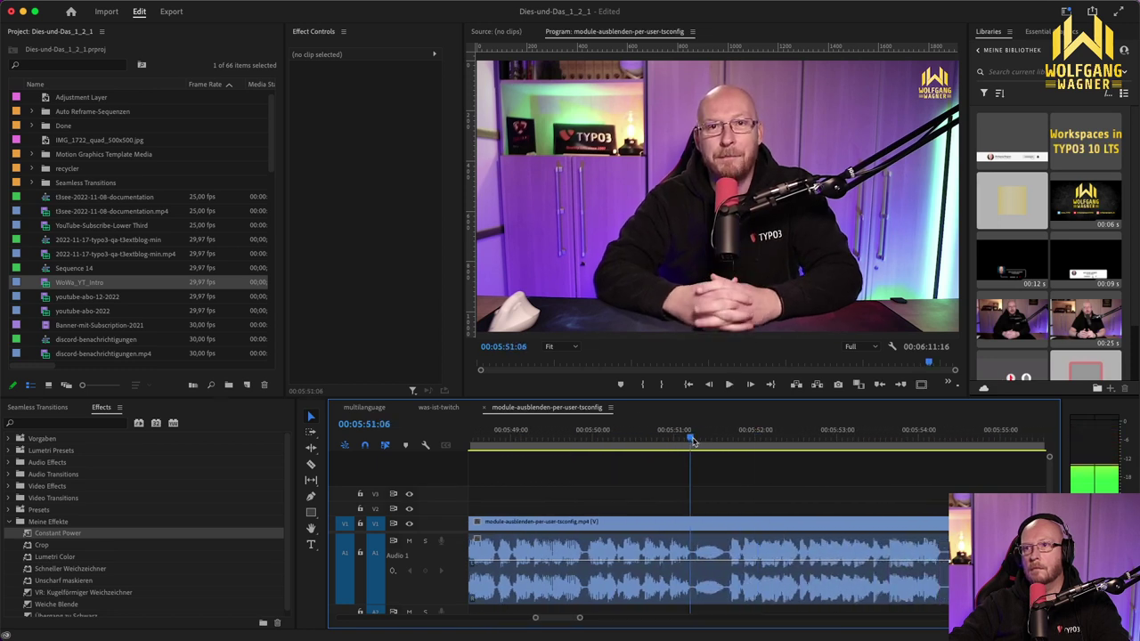
key("super+k")
left_click_drag(694, 440, 722, 437)
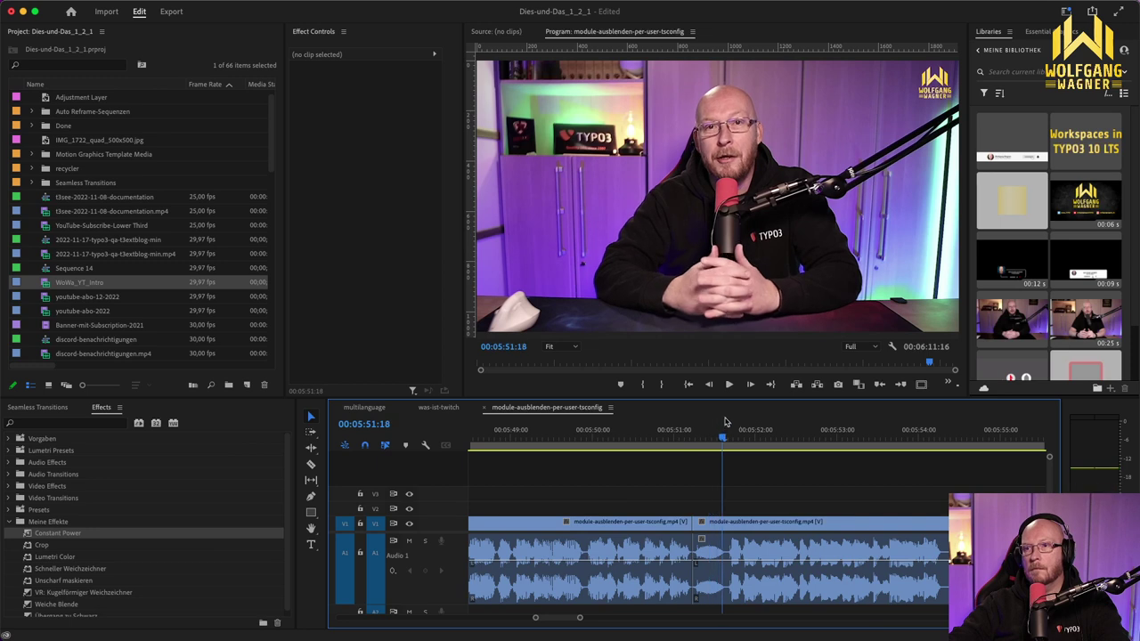
left_click(638, 432)
key("space")
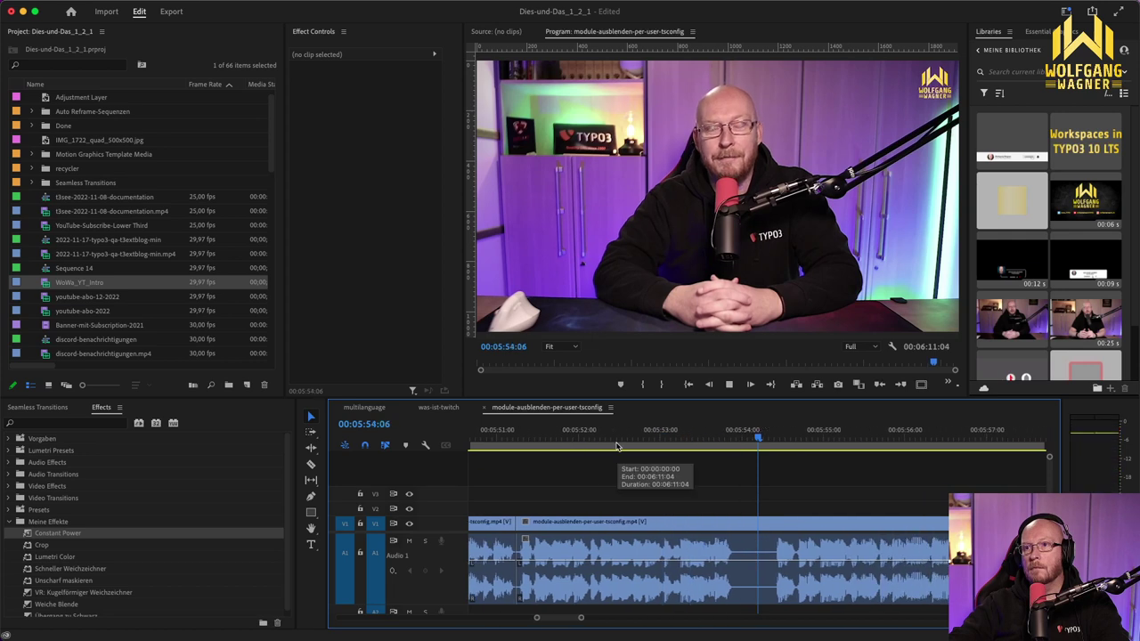
left_click(540, 437)
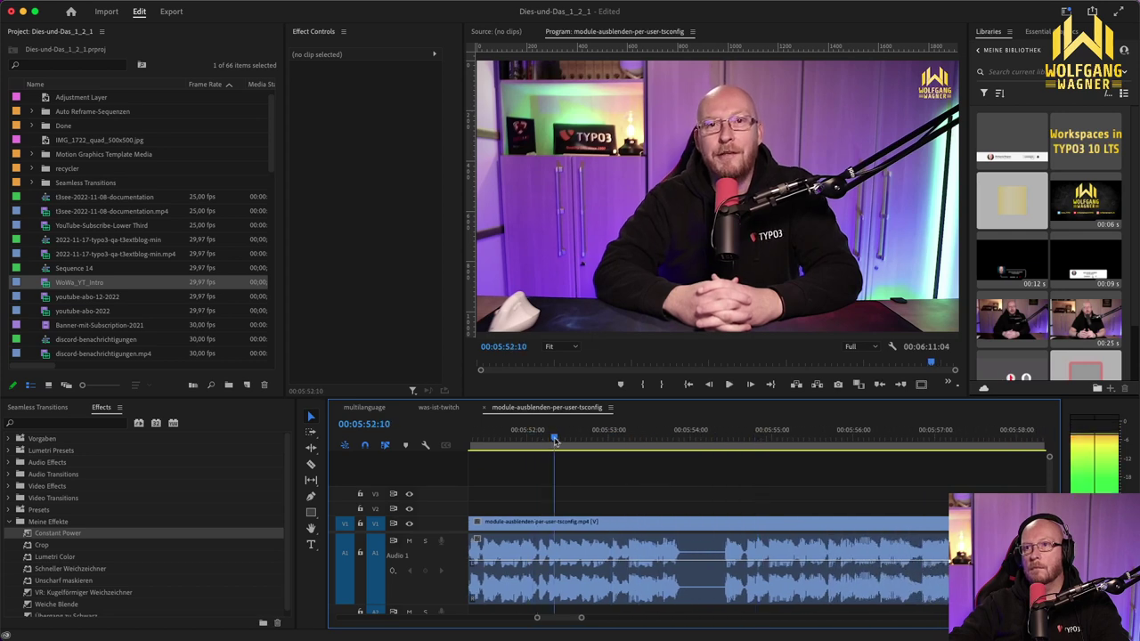
Step: Cut out the section from about 00:05:52:24 to 00:05:54:12, close the gap and play across the join
left_click(557, 441)
key("=")
left_click(749, 438)
left_click_drag(750, 437, 834, 433)
key("super+k")
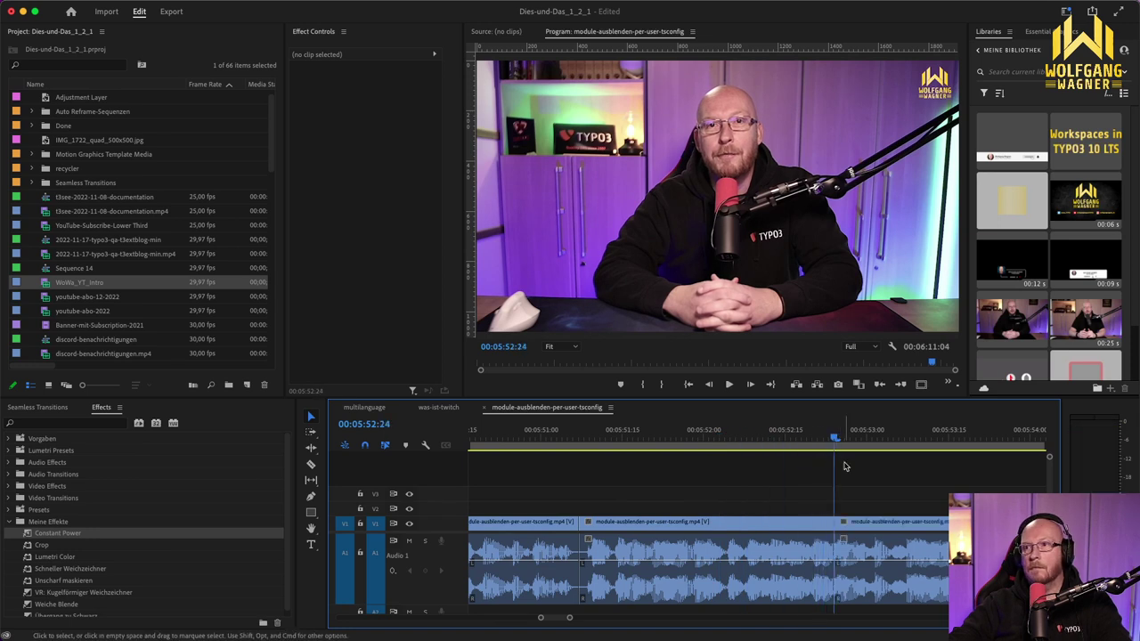
key("space")
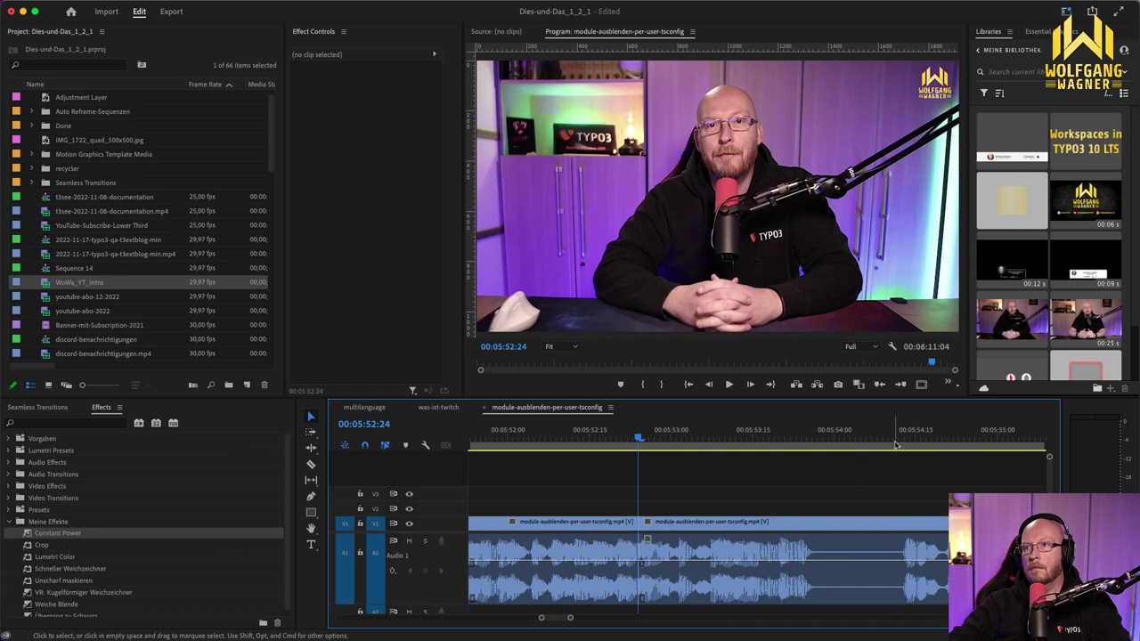
key("space")
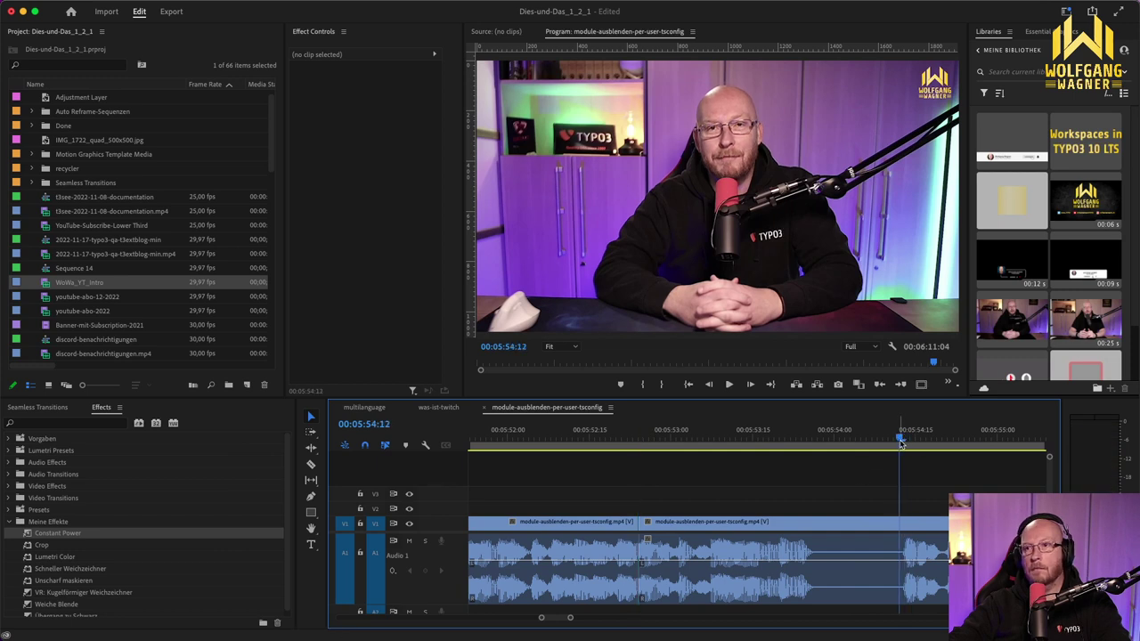
key("Up")
key("space")
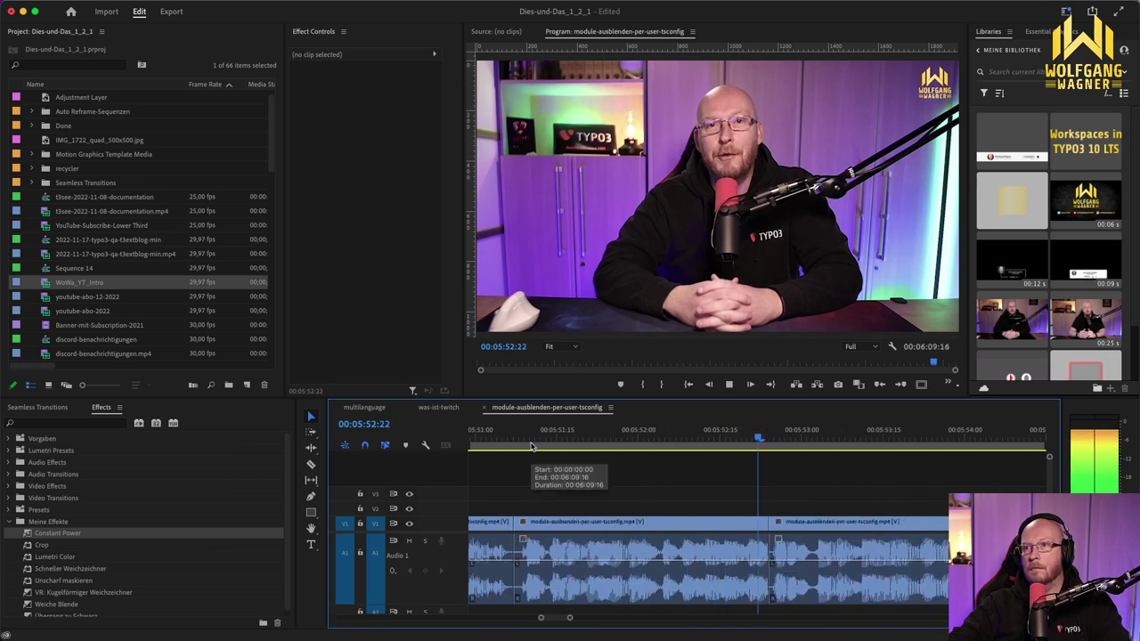
Step: Apply the Constant Power transition to the audio join at about 00:05:52:24 and play across it to check the sound
left_click_drag(59, 533, 700, 537)
left_click(583, 443)
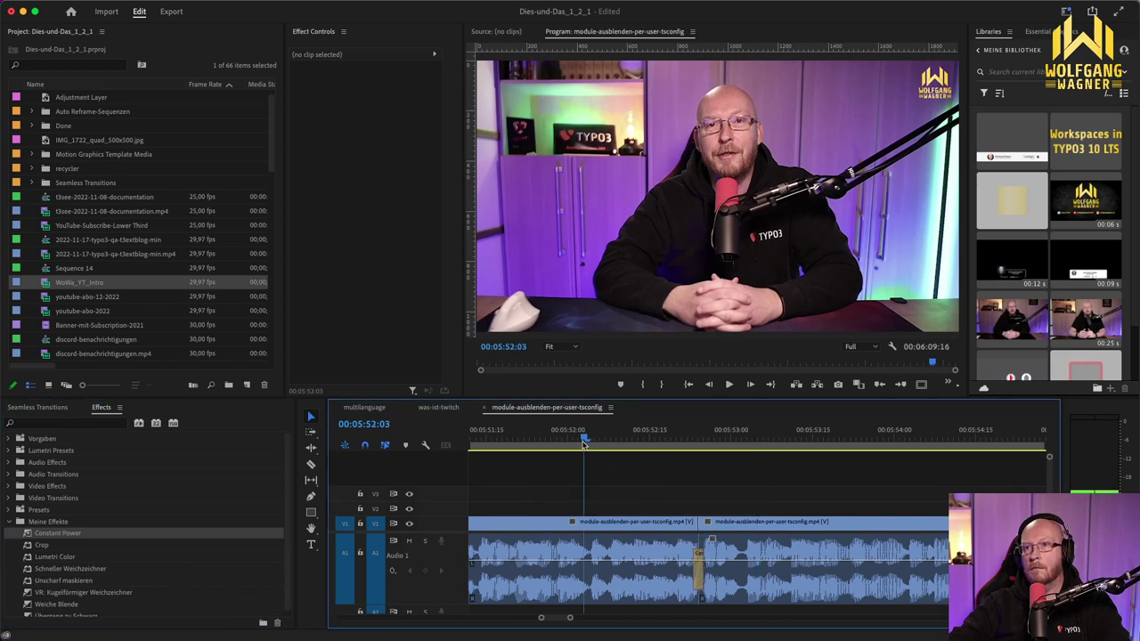
key("space")
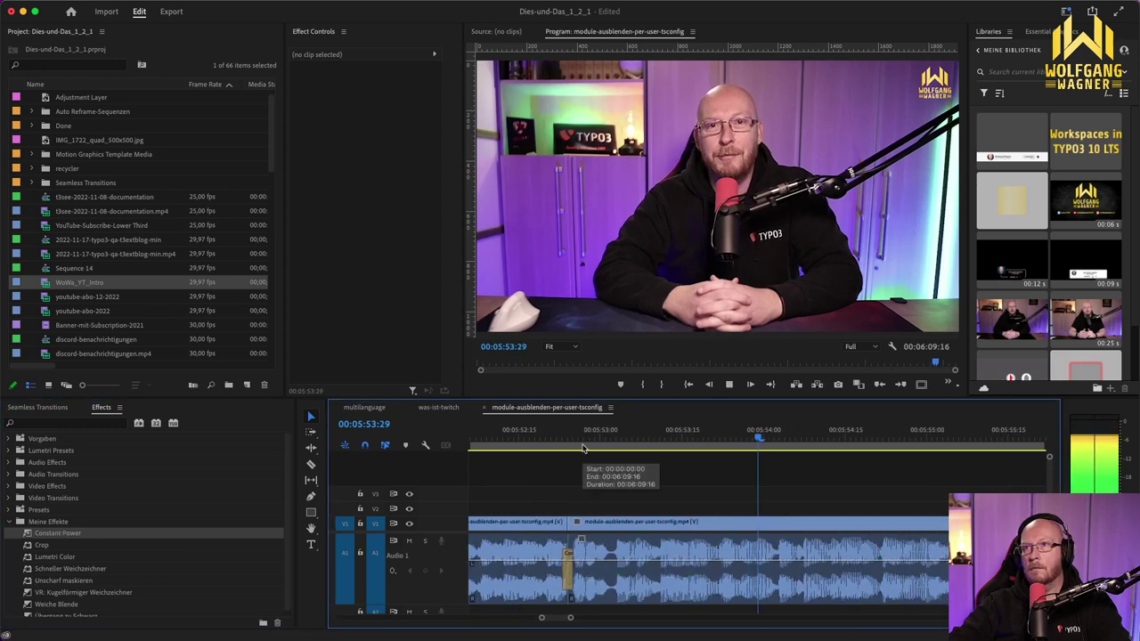
key("space")
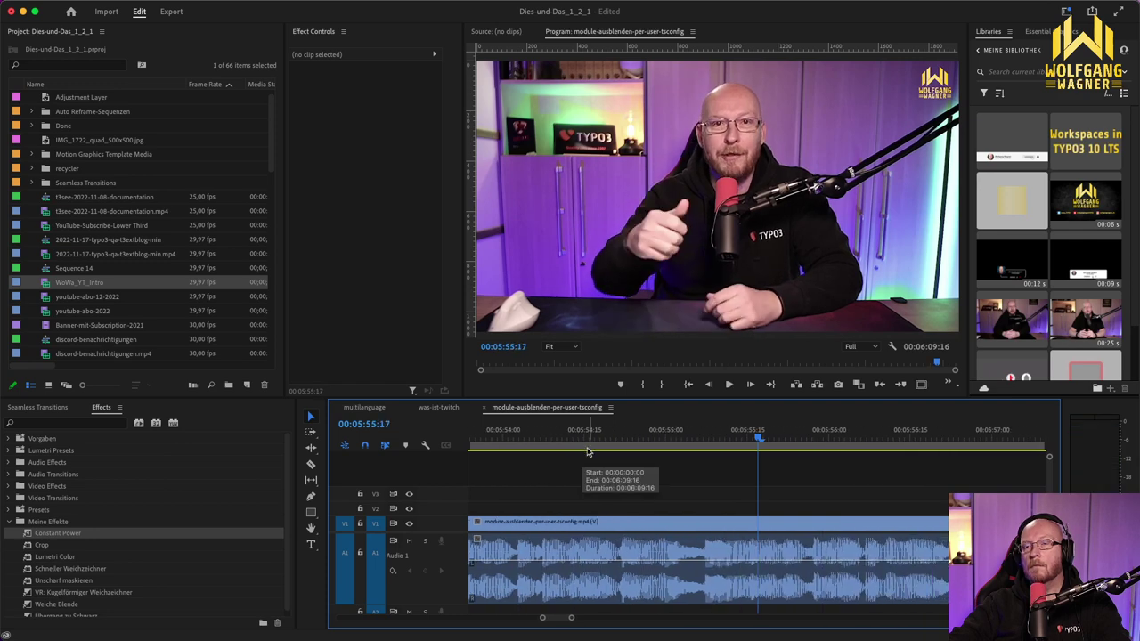
scroll(584, 472, "down", 3)
scroll(590, 464, "up", 10)
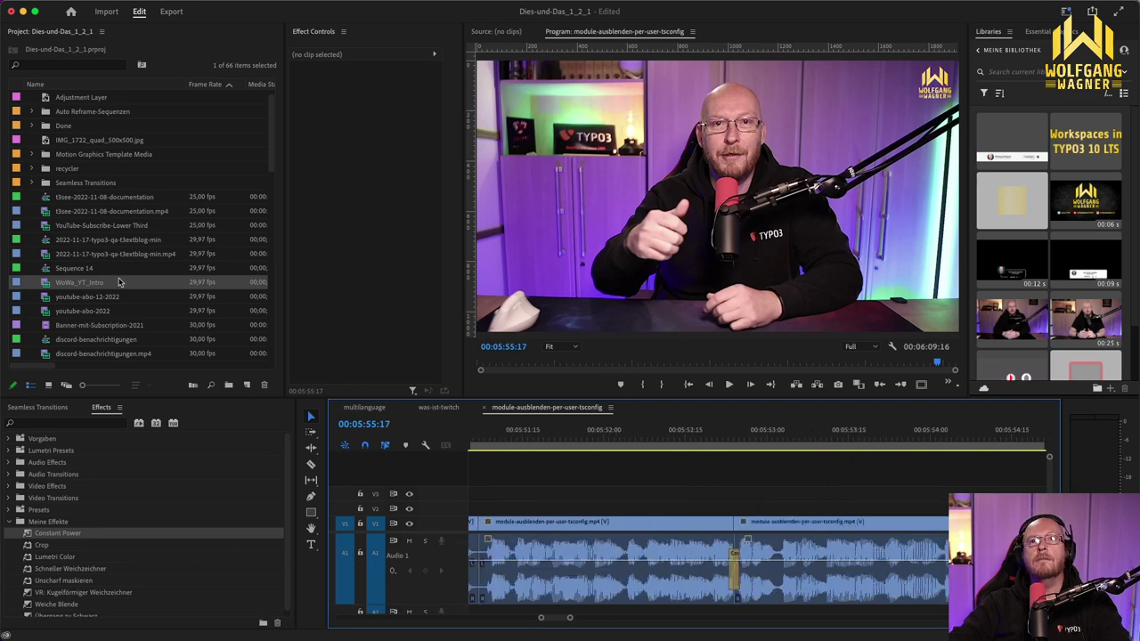
left_click(109, 314)
left_click_drag(74, 316, 756, 515)
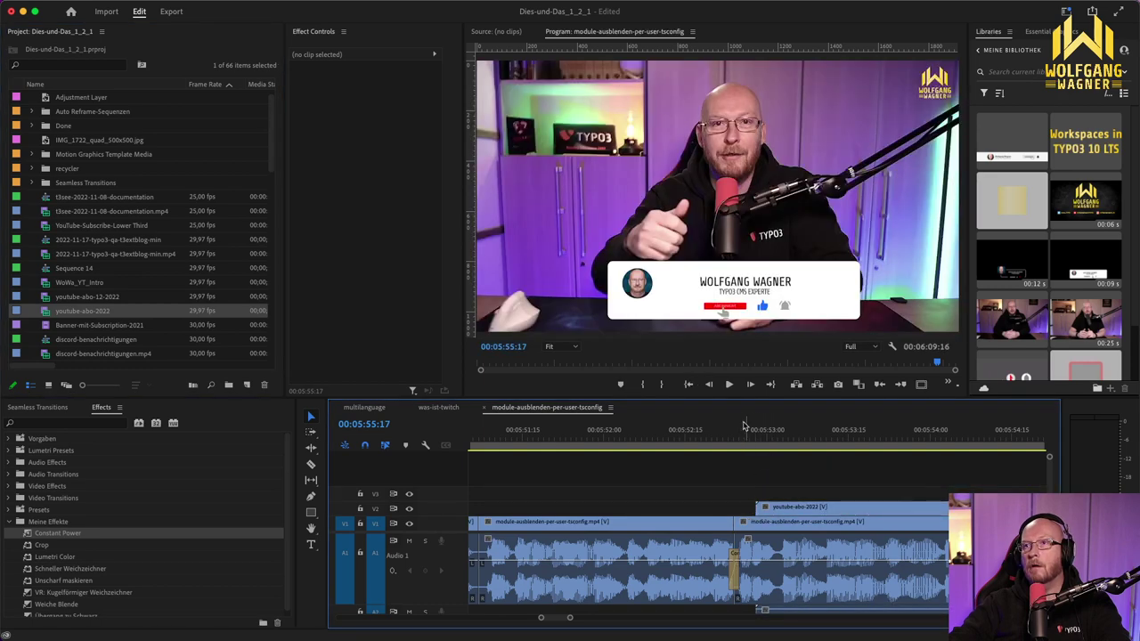
left_click(825, 508)
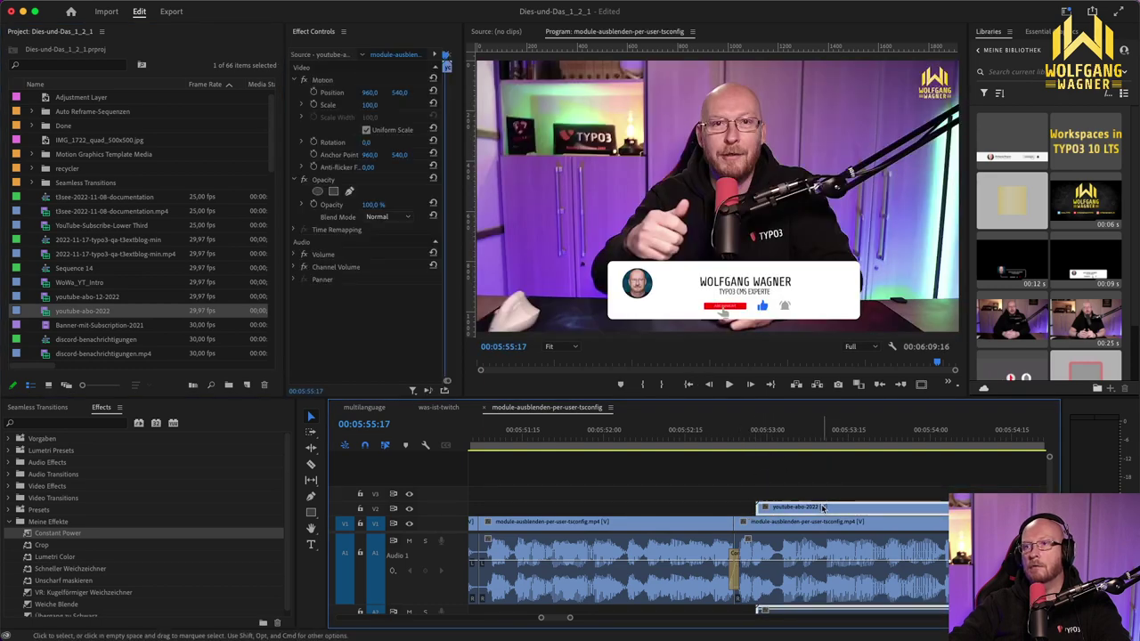
key("Delete")
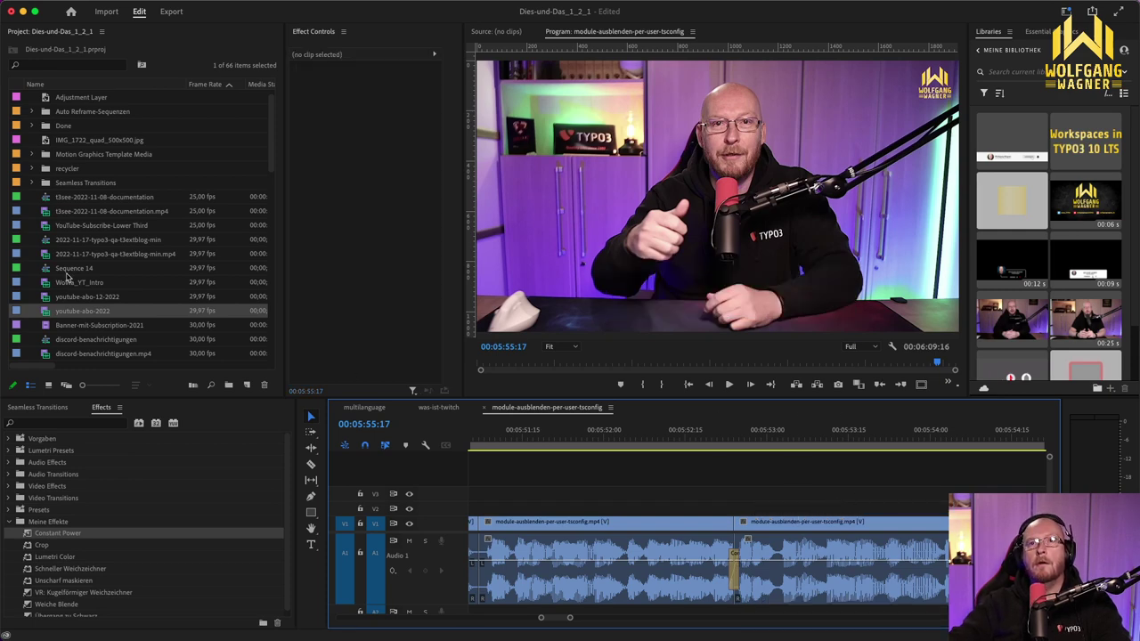
Step: Place the youtube-abo-12-2022 clip on V2 above the recording at about 00:05:52:28 and play it
left_click_drag(77, 298, 758, 514)
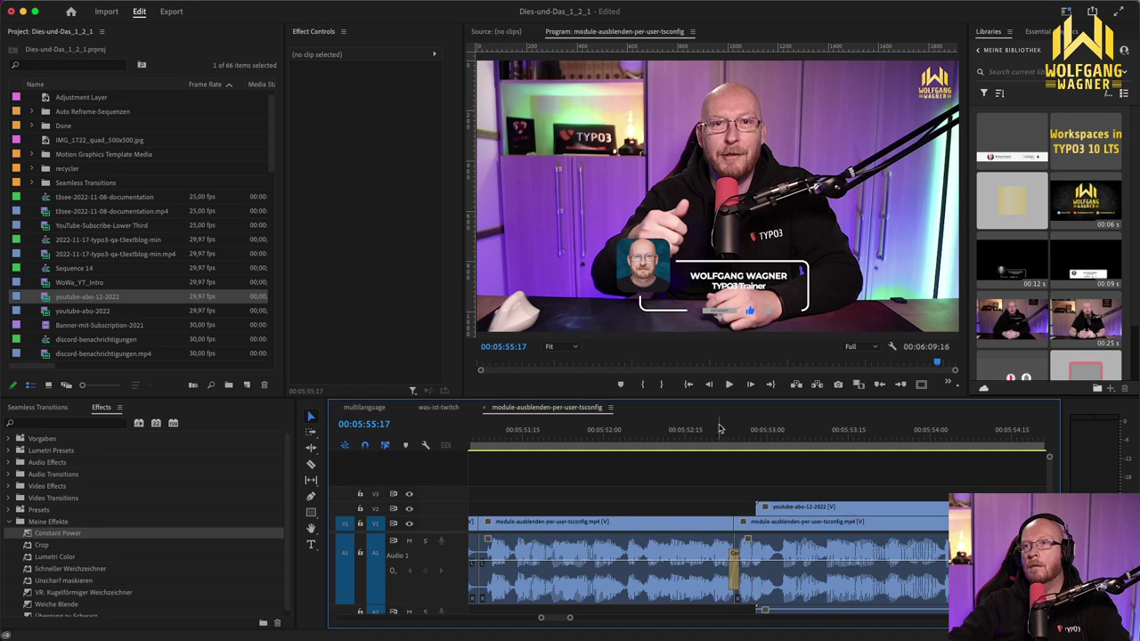
left_click(713, 440)
key("space")
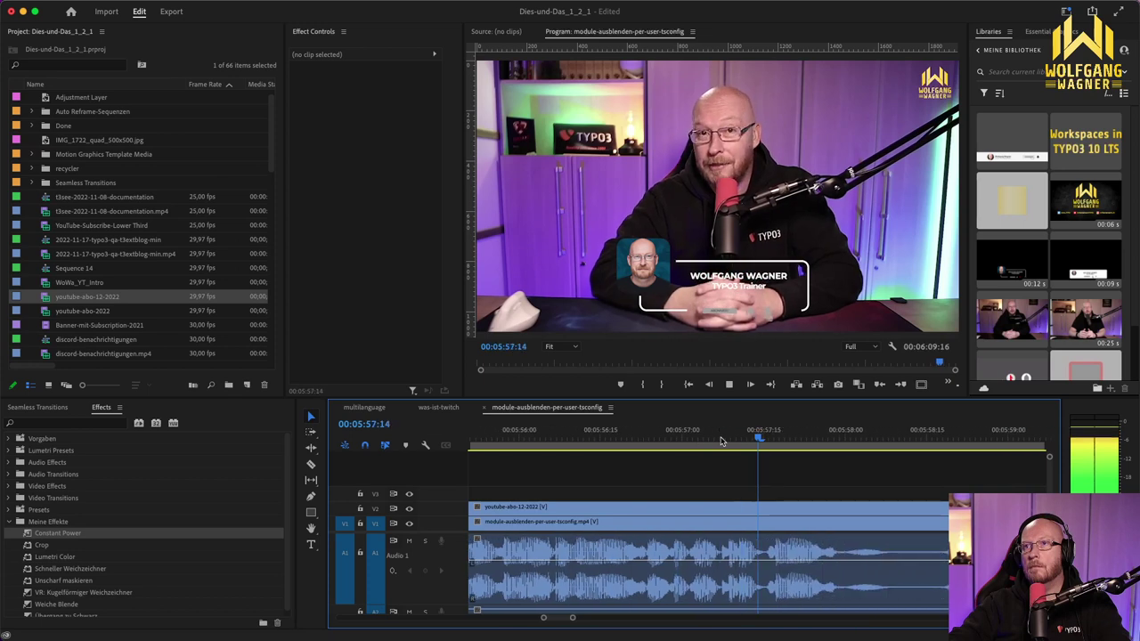
Step: Remove the speech pause from about 00:05:57:29 to 00:05:58:17 on all tracks and play across the join
key("space")
scroll(606, 446, "down", 2)
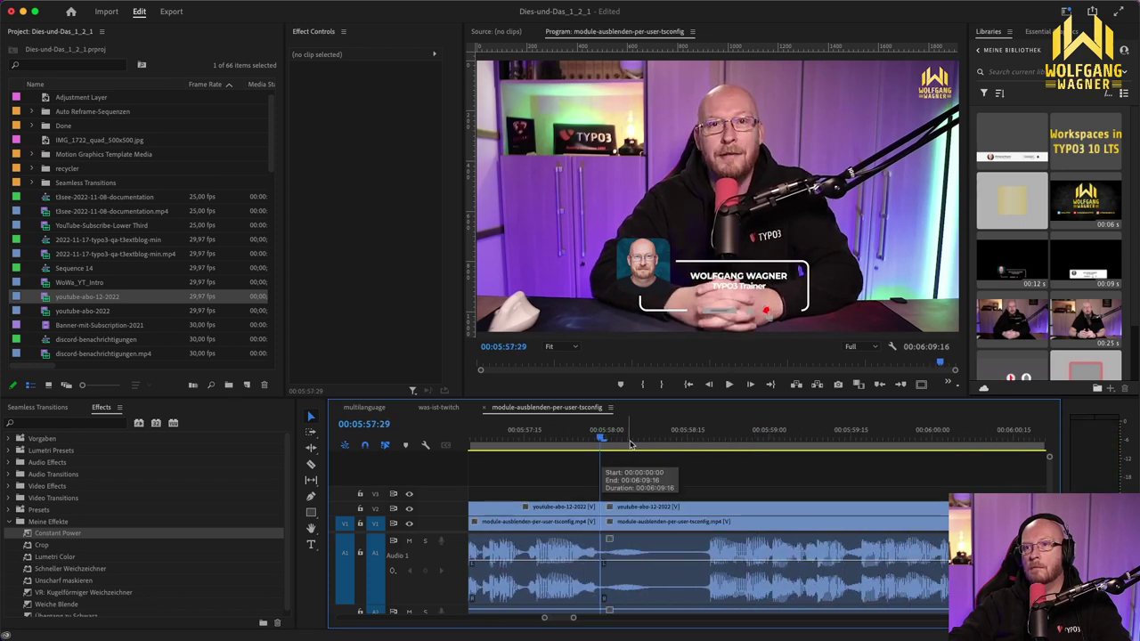
key("space")
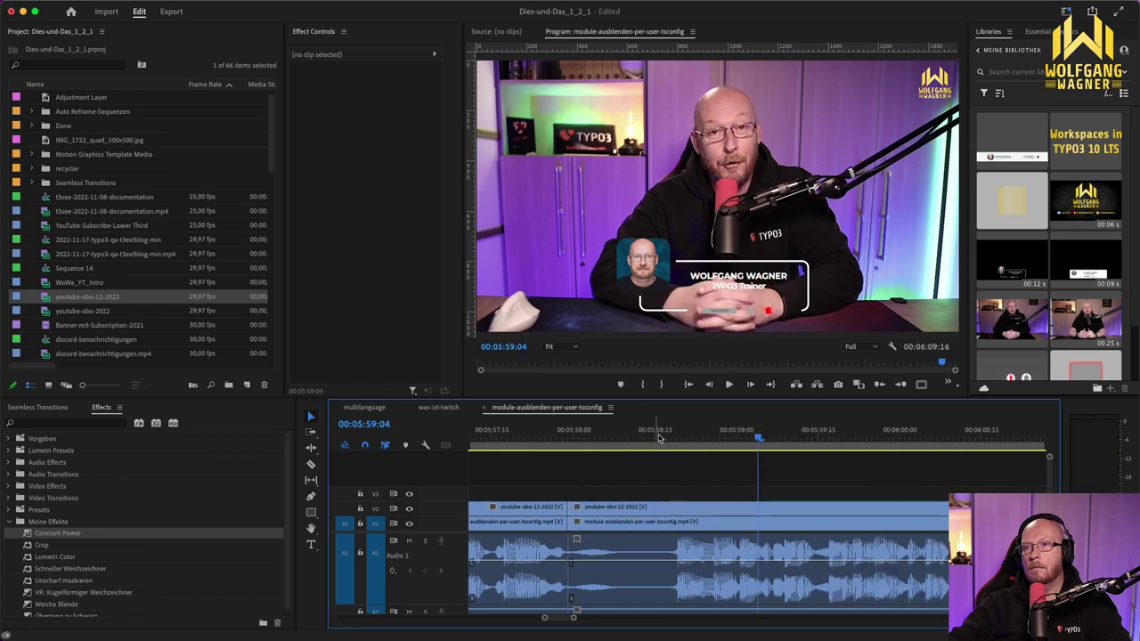
scroll(684, 435, "down", 2)
left_click_drag(685, 434, 538, 443)
key("space")
scroll(538, 443, "up", 2)
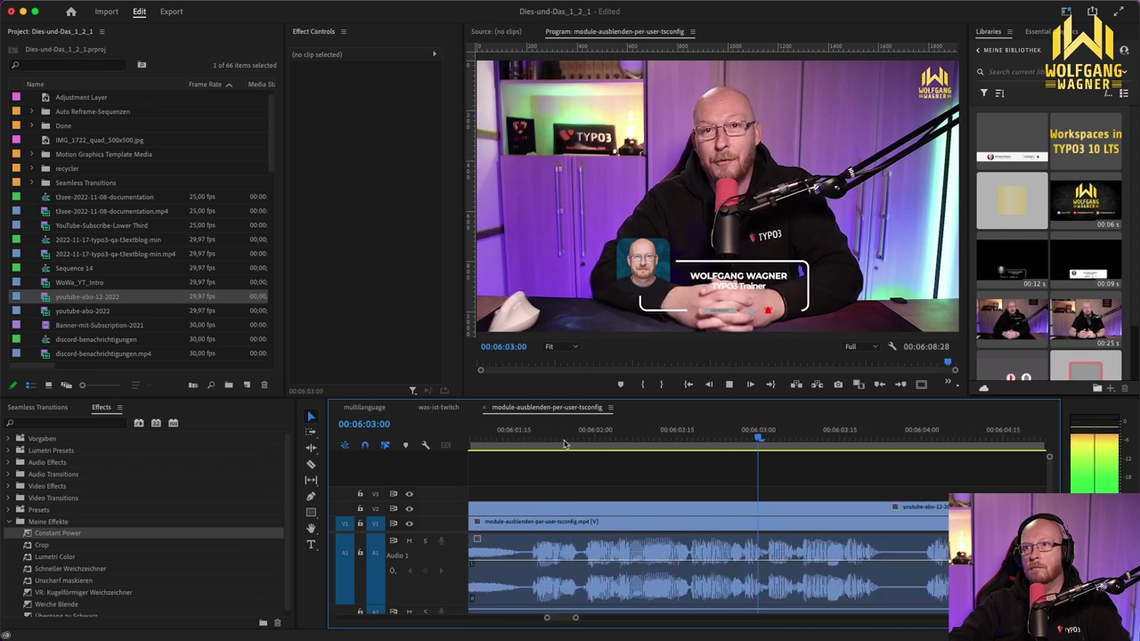
Step: Apply the Weiche Blende transition to the end of the youtube-abo-12-2022 clip and play the fade-out
key("space")
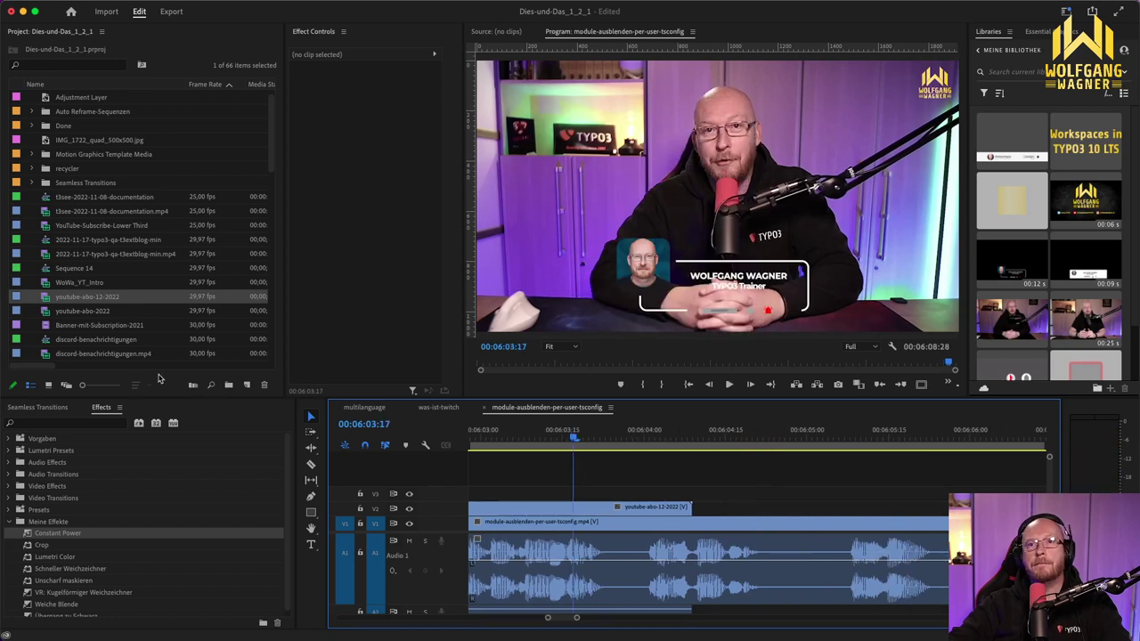
left_click(60, 605)
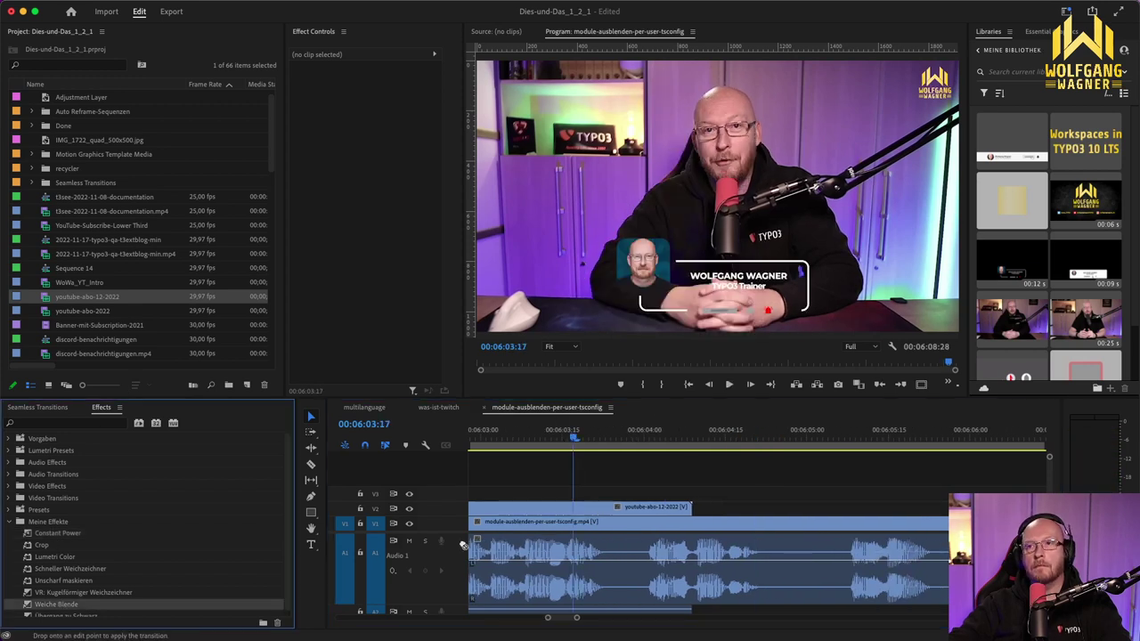
left_click_drag(681, 523, 689, 515)
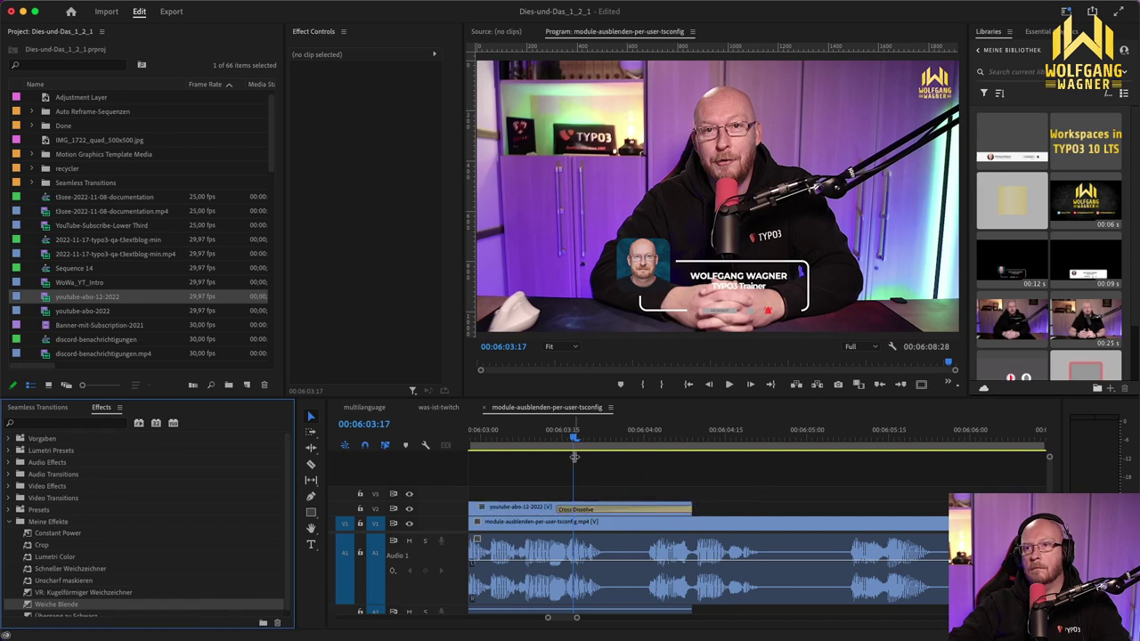
left_click(517, 438)
key("space")
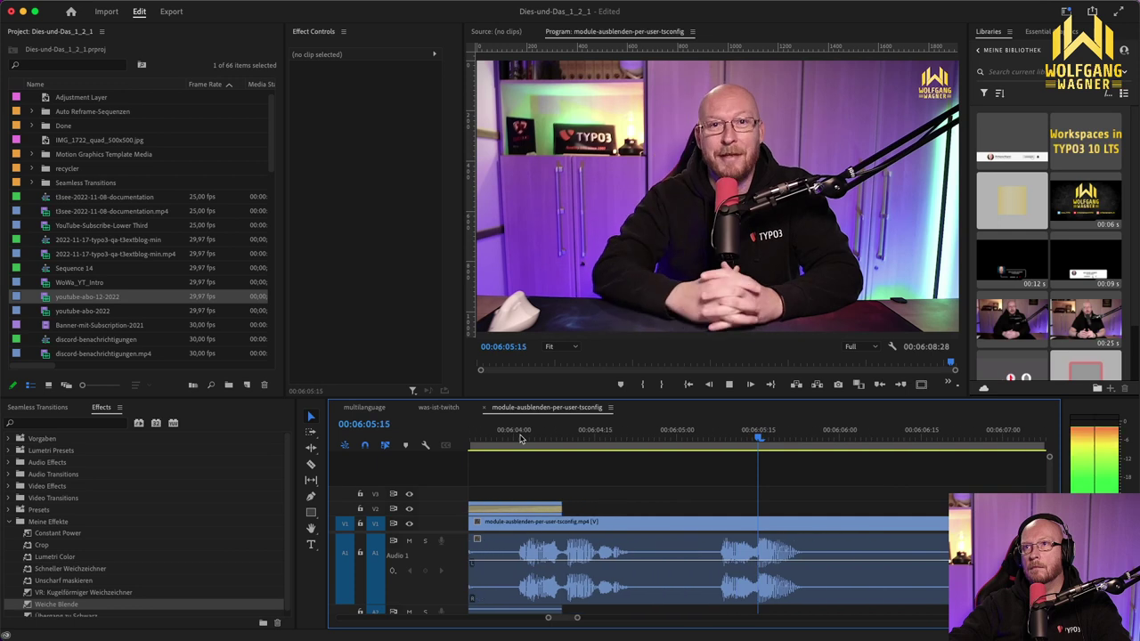
Step: Split the recording at 00:06:06:16 and delete the remaining footage after it
key("space")
key("super+k")
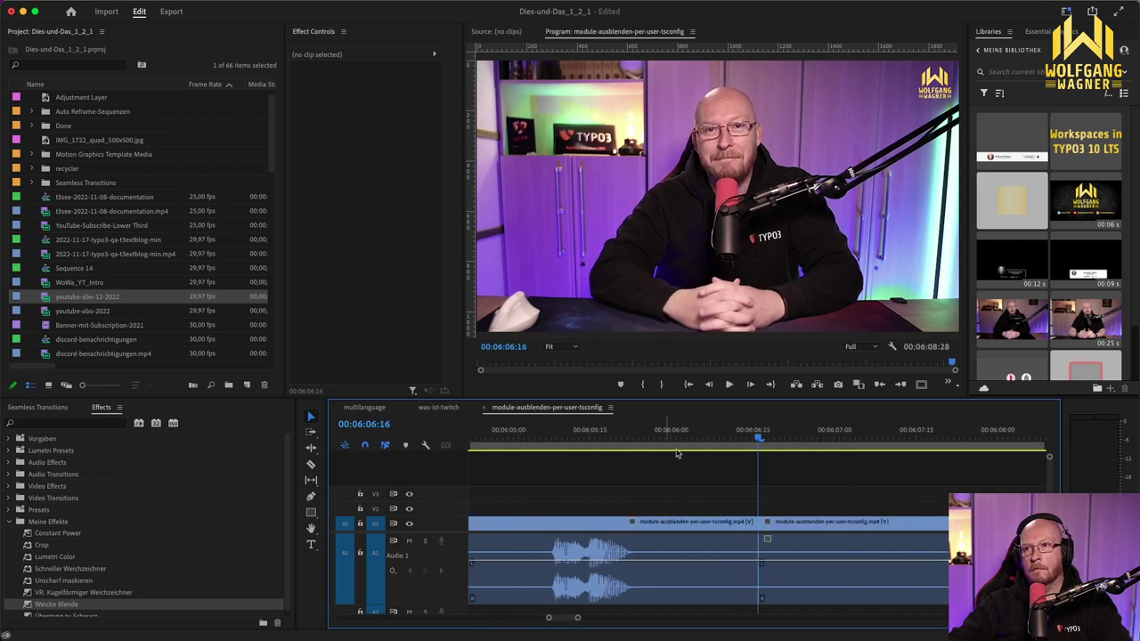
left_click(859, 547)
key("Delete")
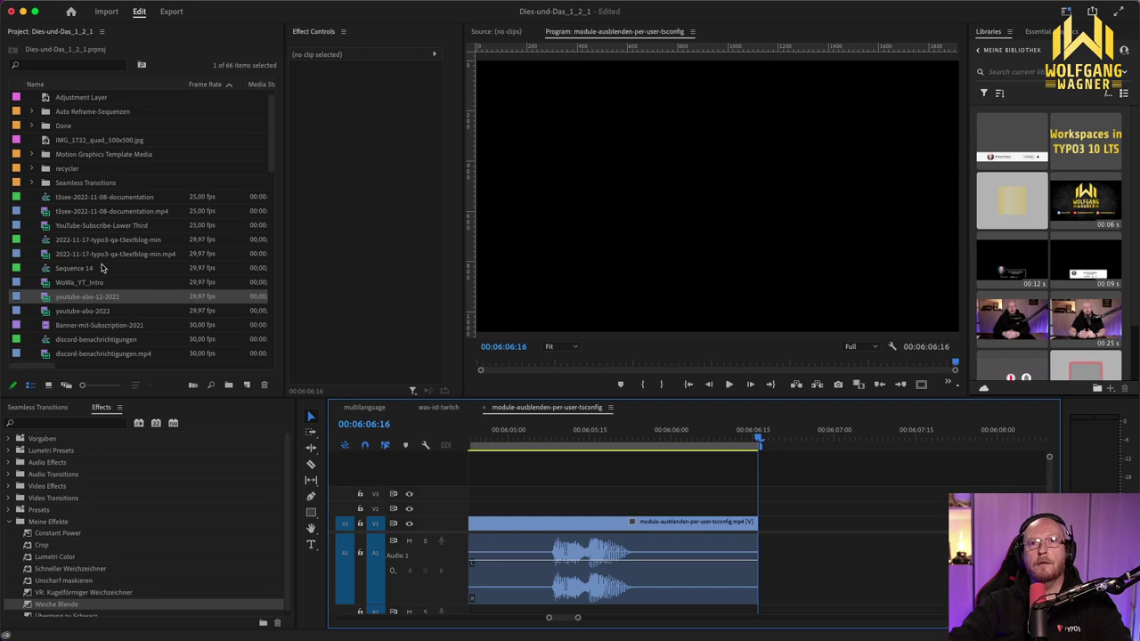
Step: Append the WoWa_YT_Intro clip directly after the end of the recording, play it and save the project
left_click_drag(89, 283, 768, 531)
key("space")
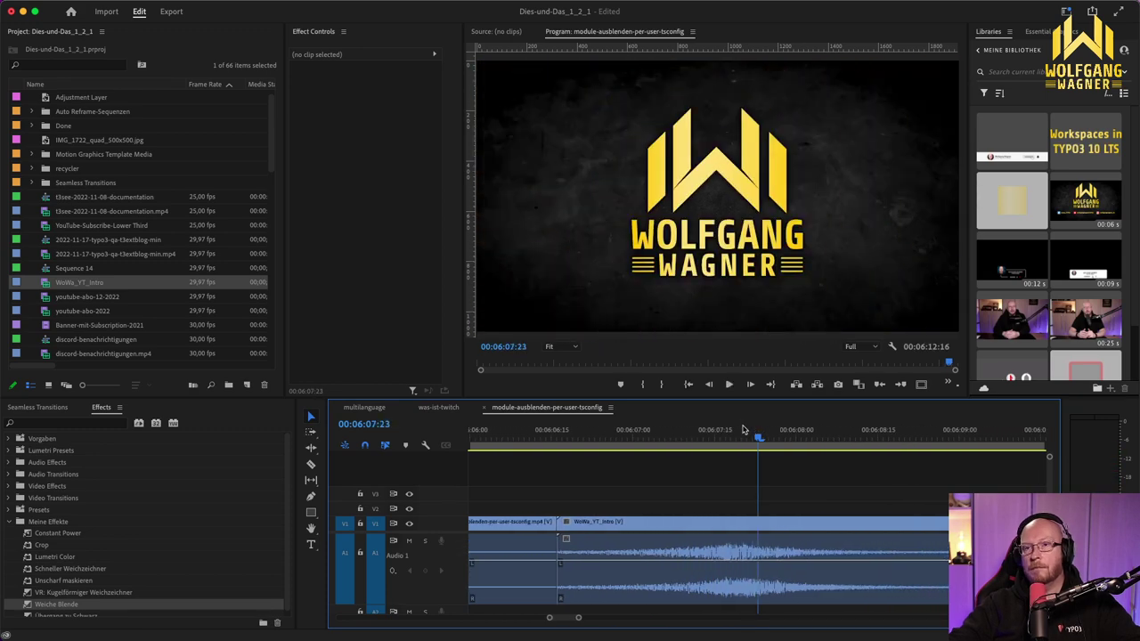
key("super+s")
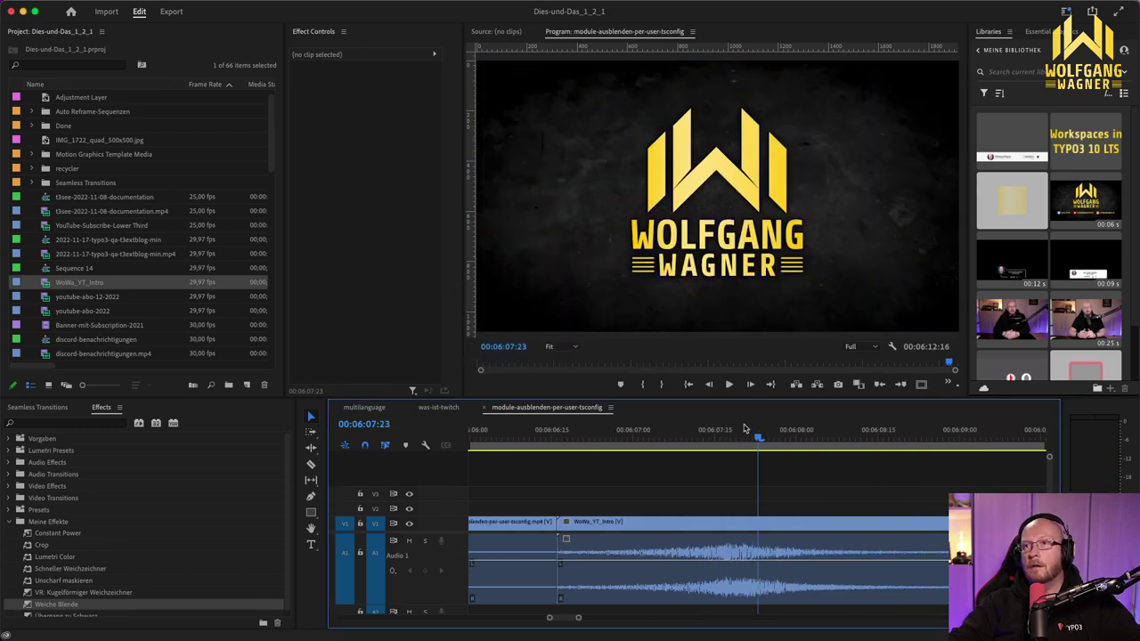
Step: Return to the start of the sequence and review the opening passage and the section just after the intro
key("backslash")
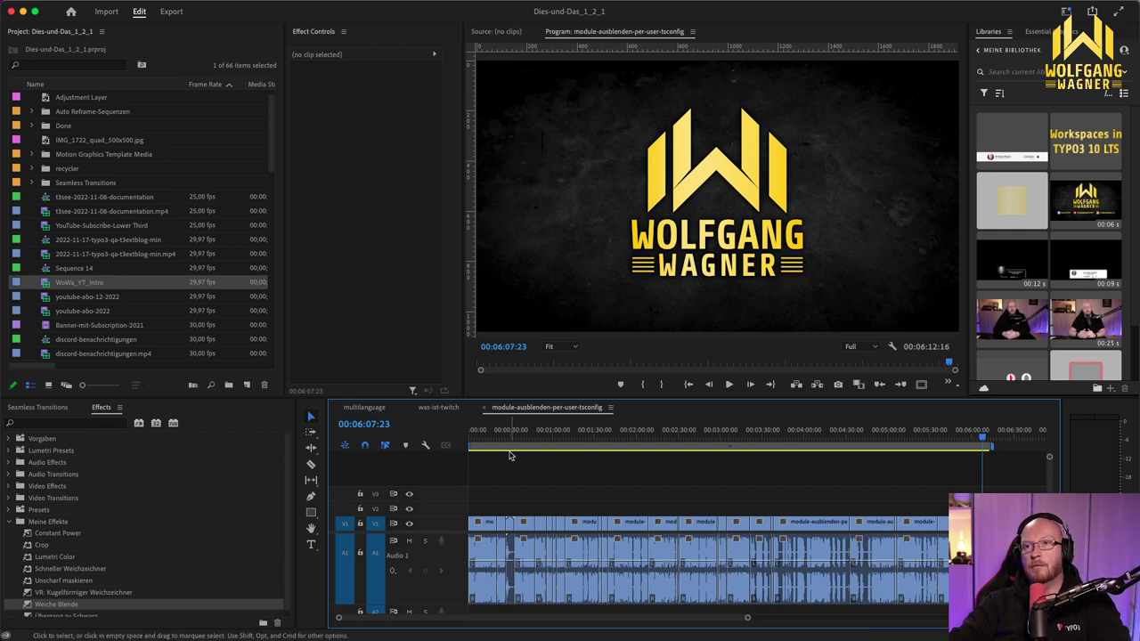
key("Home")
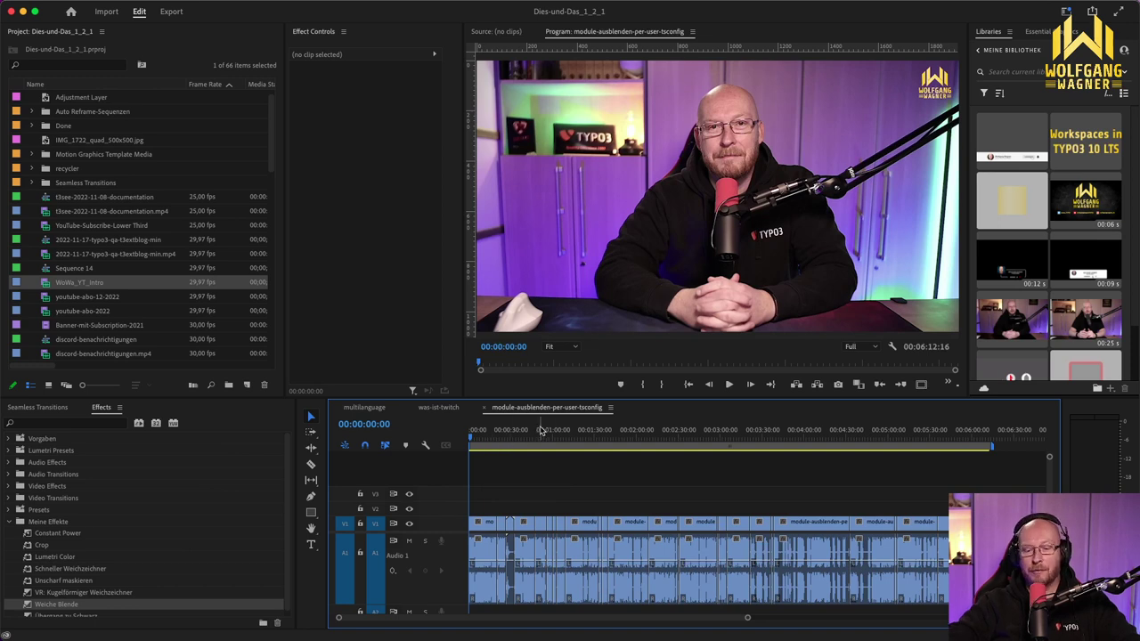
scroll(541, 431, "up", 5)
key("space")
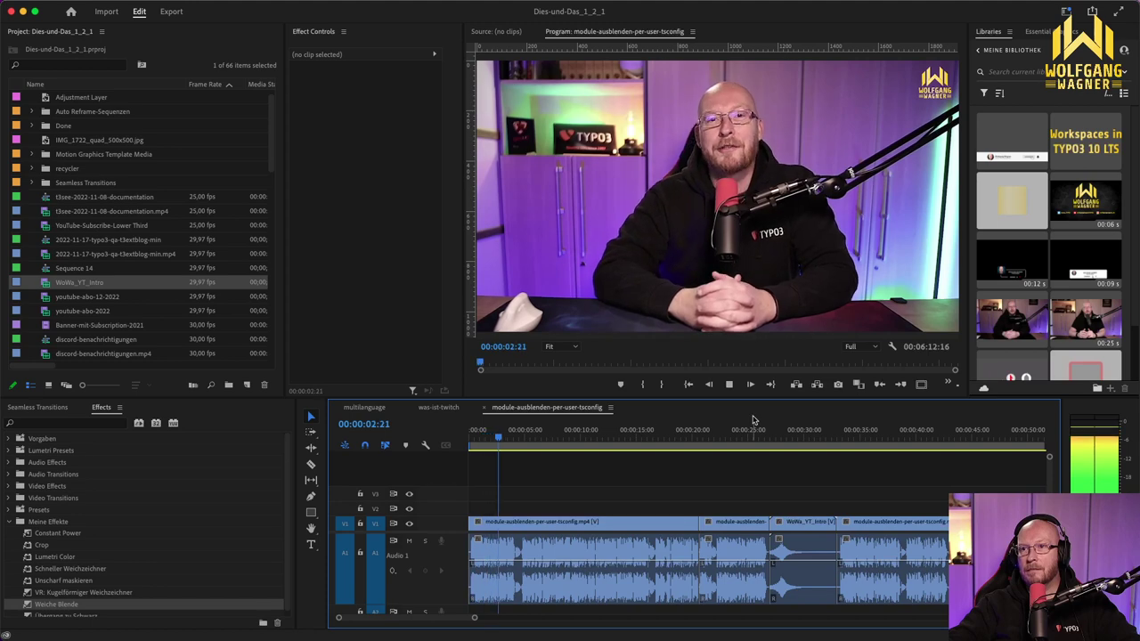
key("space")
left_click(849, 445)
mouse_move(849, 445)
left_mouse_down()
mouse_move(890, 446)
mouse_move(862, 446)
left_mouse_up()
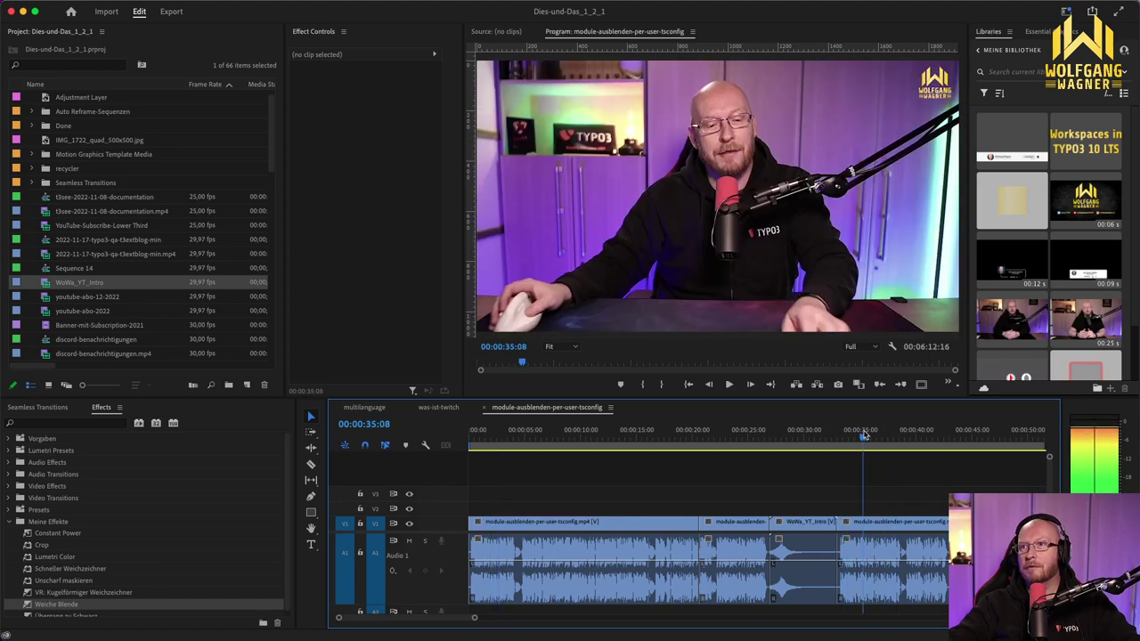
left_click(500, 435)
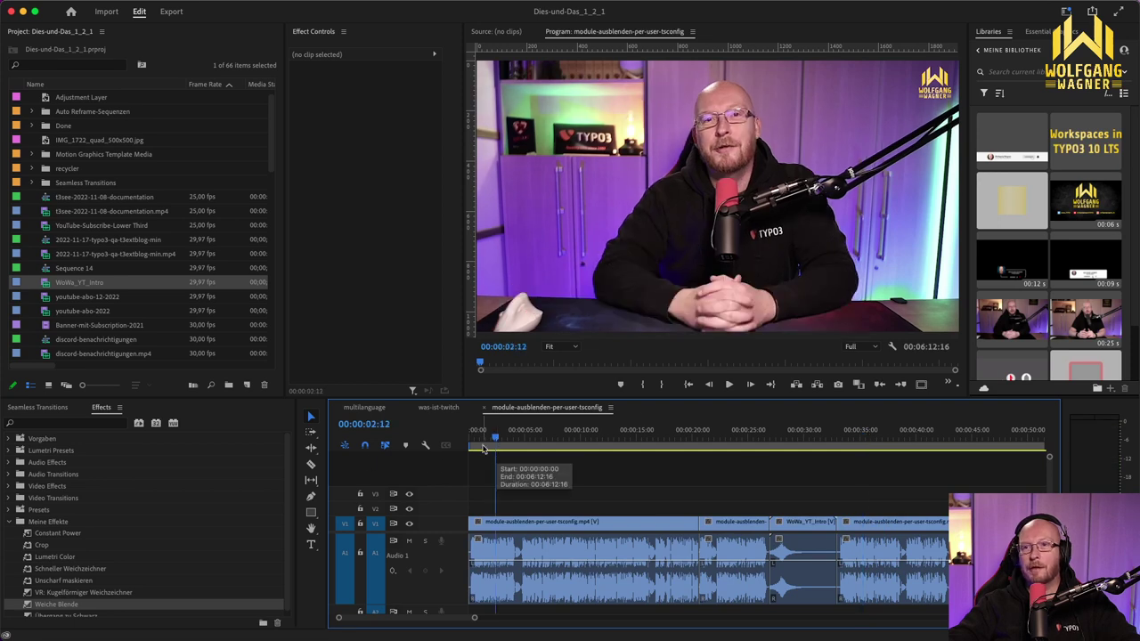
key("space")
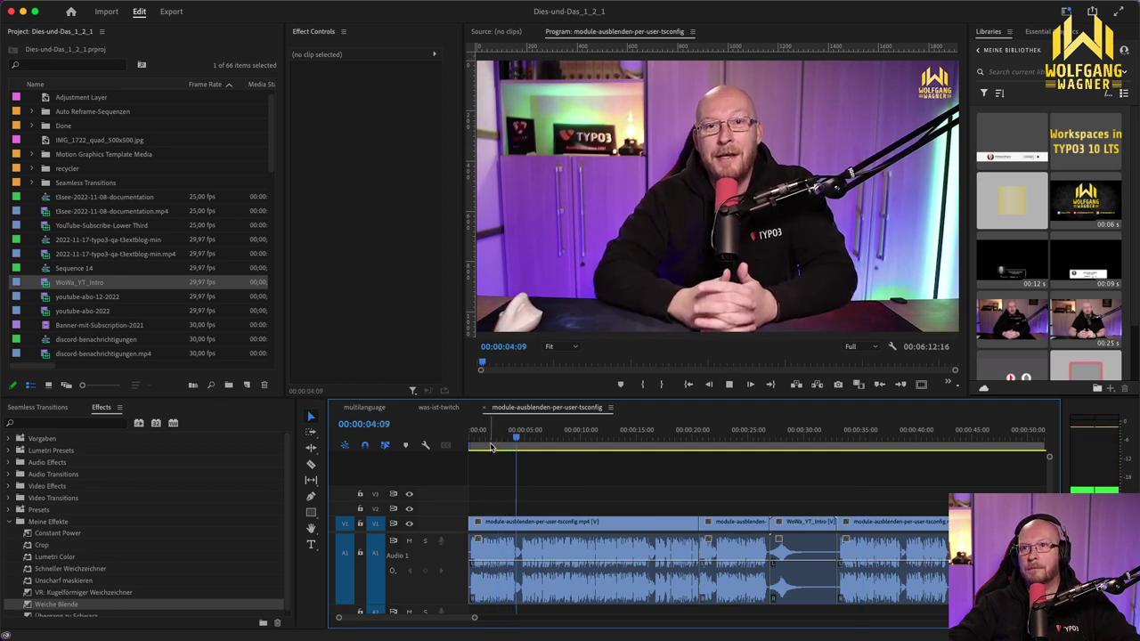
key("space")
left_click_drag(71, 282, 541, 515)
key("space")
key("space")
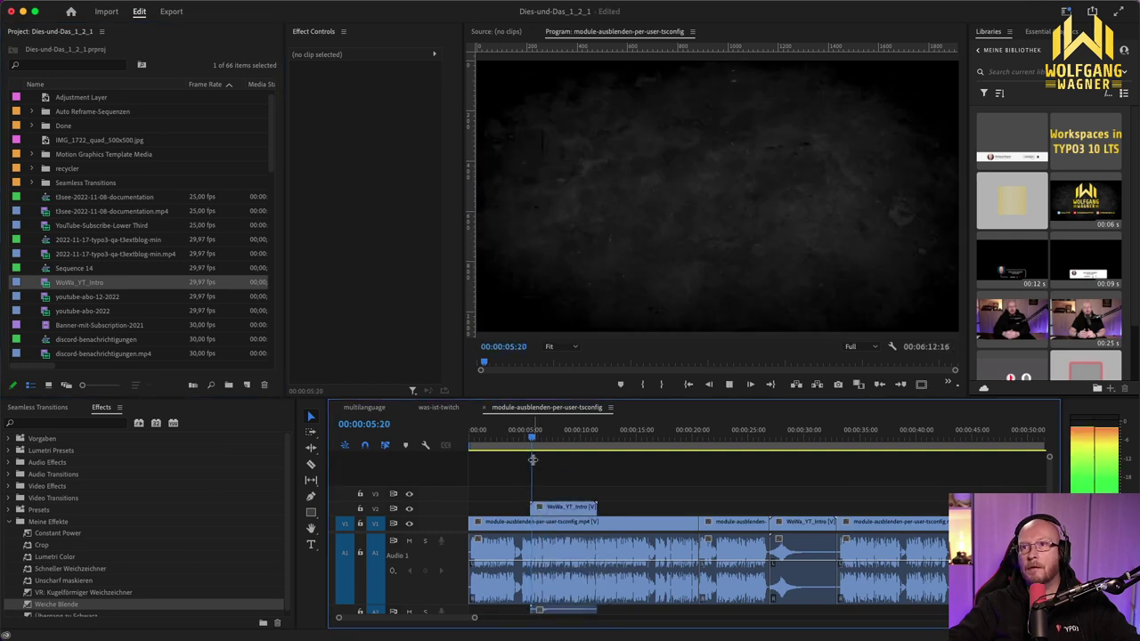
left_click(579, 504)
key("=")
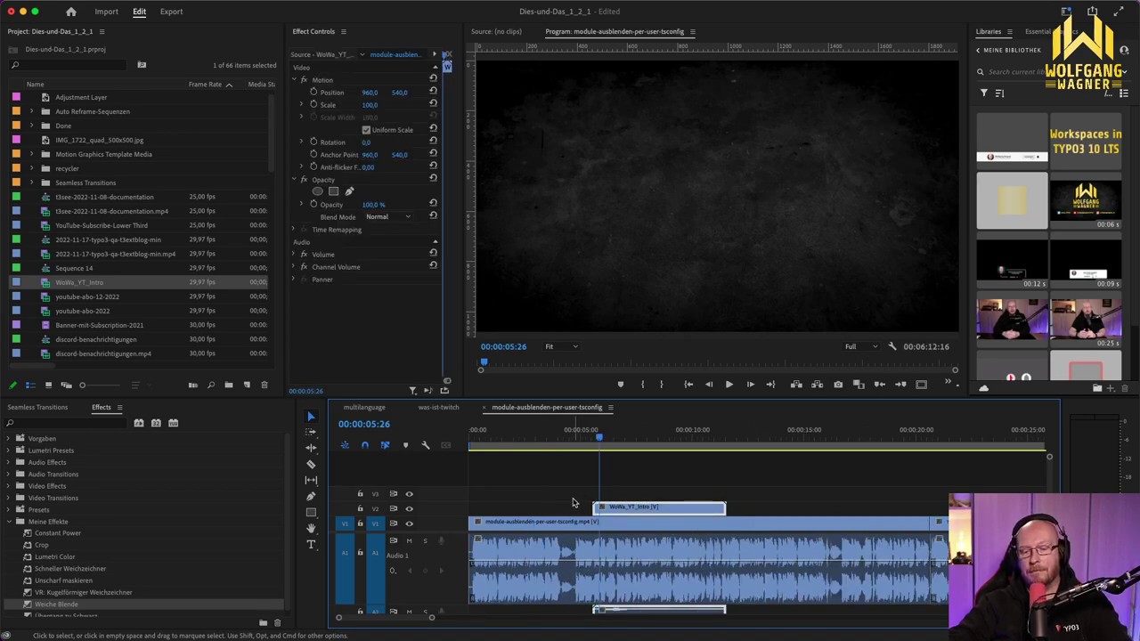
key("Delete")
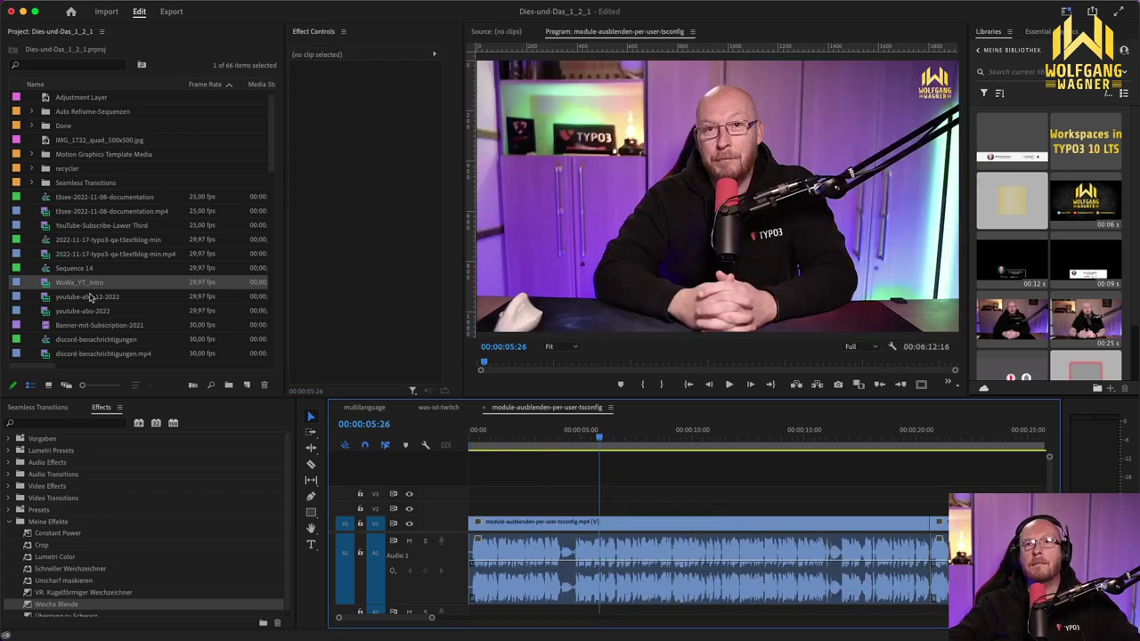
Step: Place the youtube-abo-12-2022 clip on V2 above the opening at about 00:00:05:12 and play it to 00:00:12:25
left_click(82, 299)
left_click_drag(463, 428, 570, 448)
key("space")
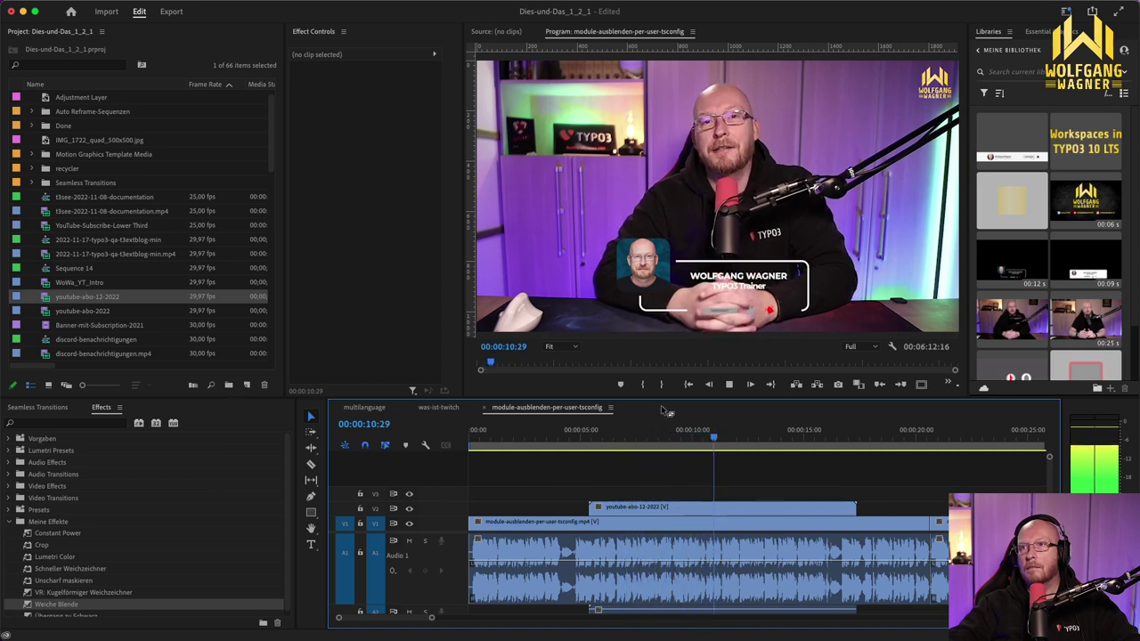
key("space")
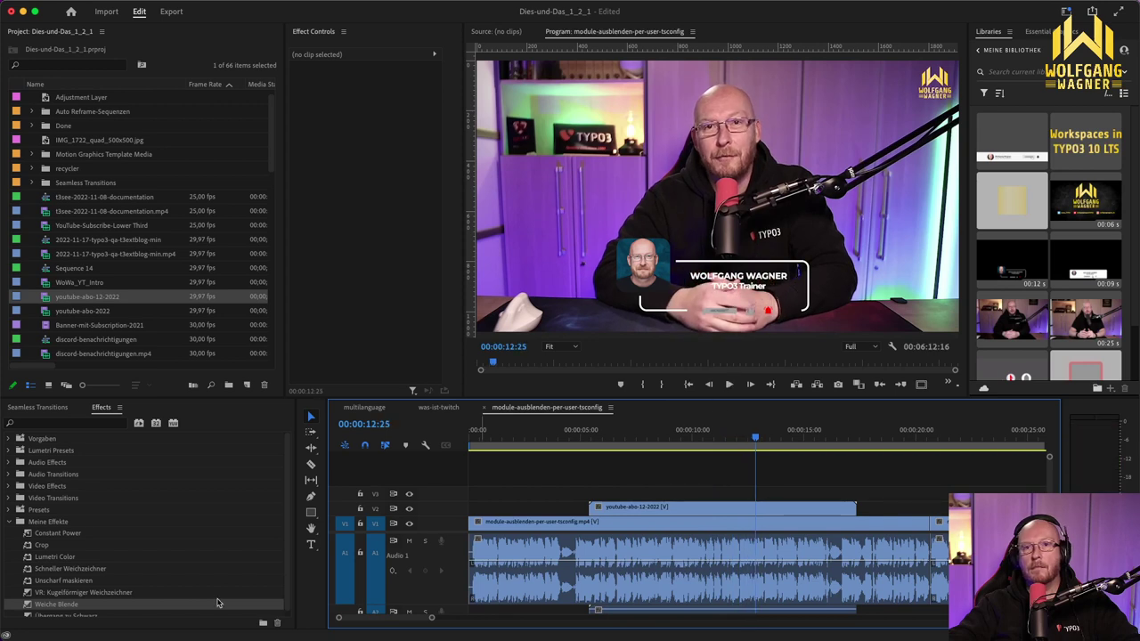
Step: Trim the end of the opening youtube-abo-12-2022 clip to about 00:00:14:19, apply a Weiche Blende there, play it and save
left_click_drag(55, 606, 796, 510)
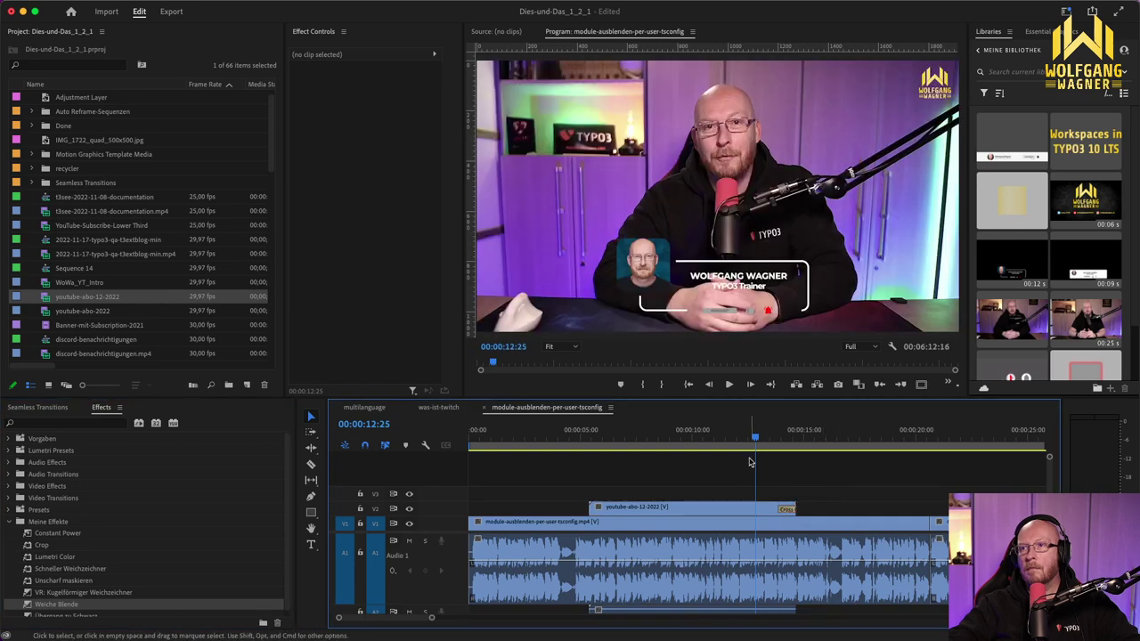
key("space")
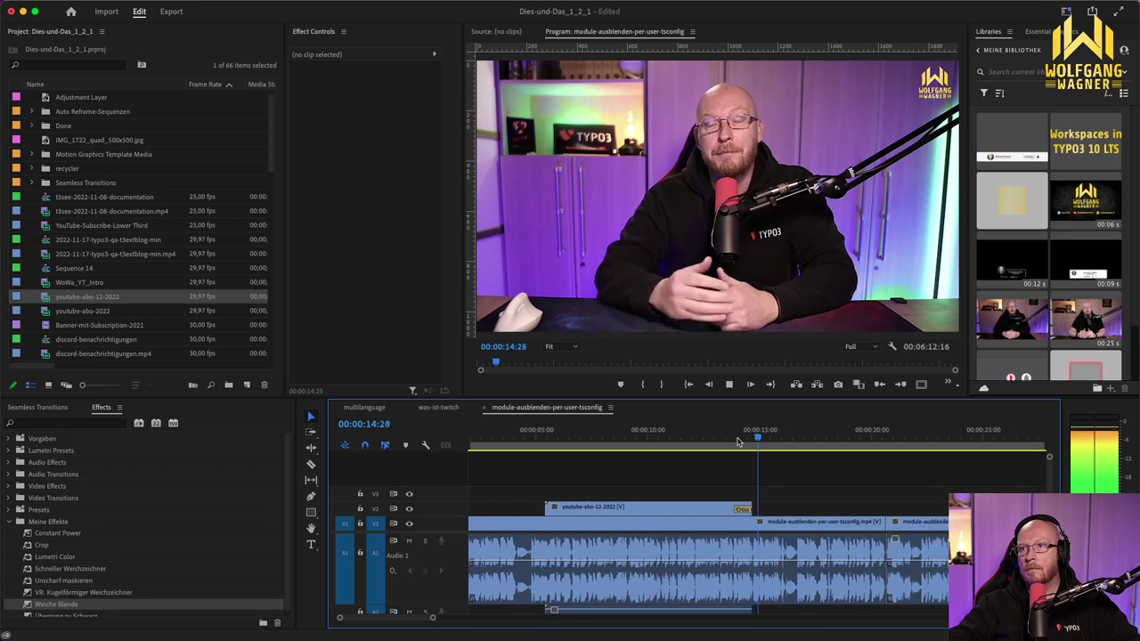
key("space")
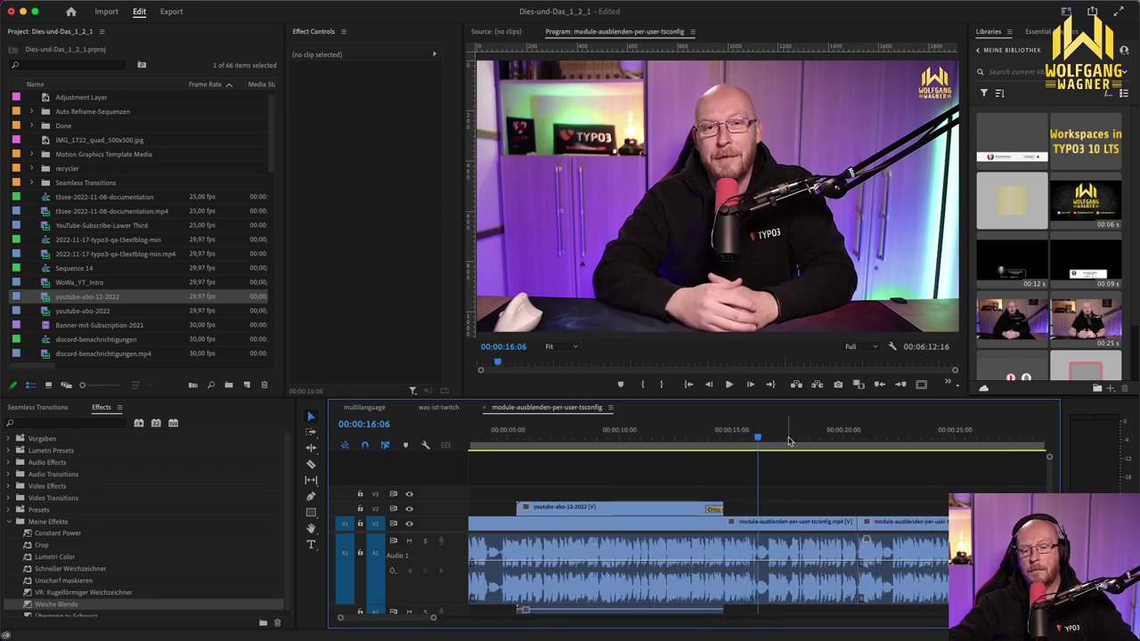
key("super+s")
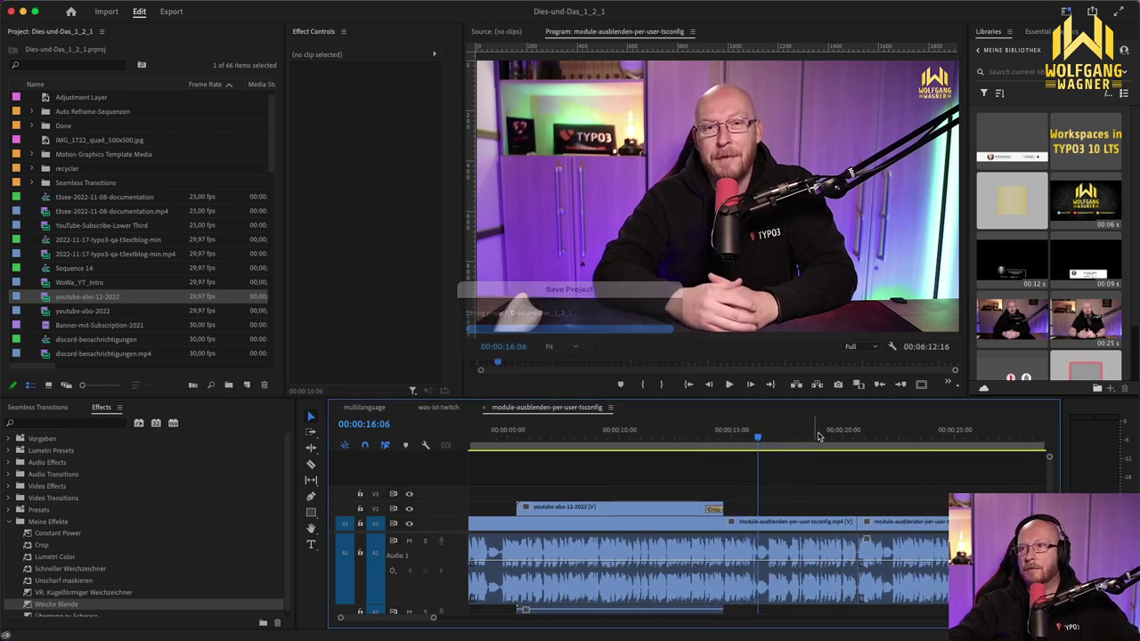
Step: Move the playhead to the start of the intro clip near 00:00:27:00 and open the Simple zoom category of Seamless Transitions
left_click(999, 438)
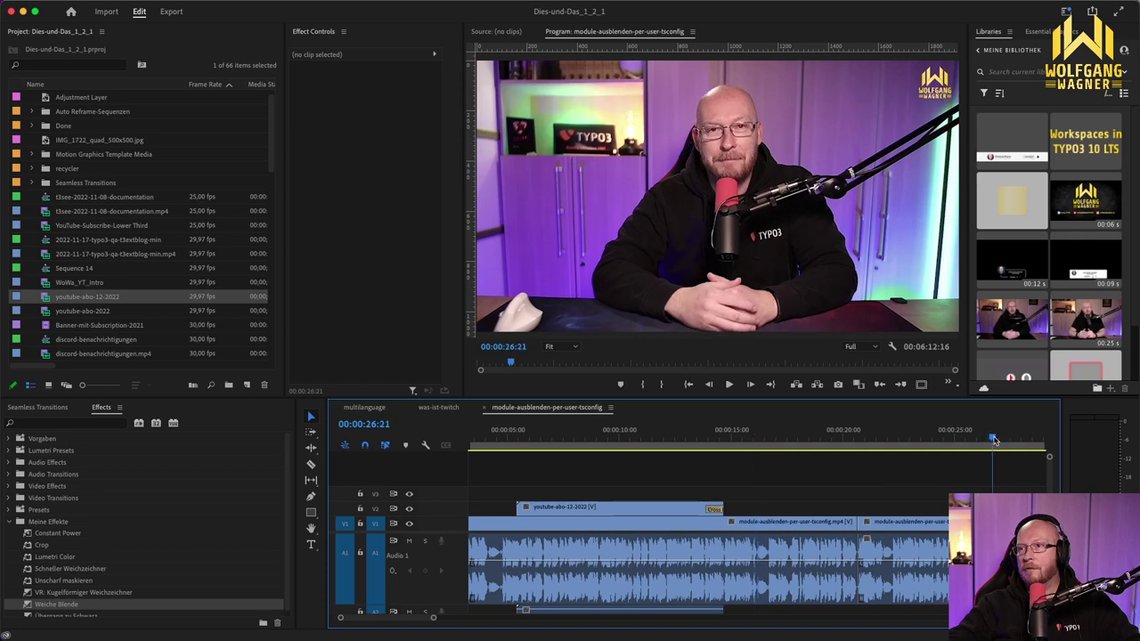
left_click_drag(999, 438, 1002, 439)
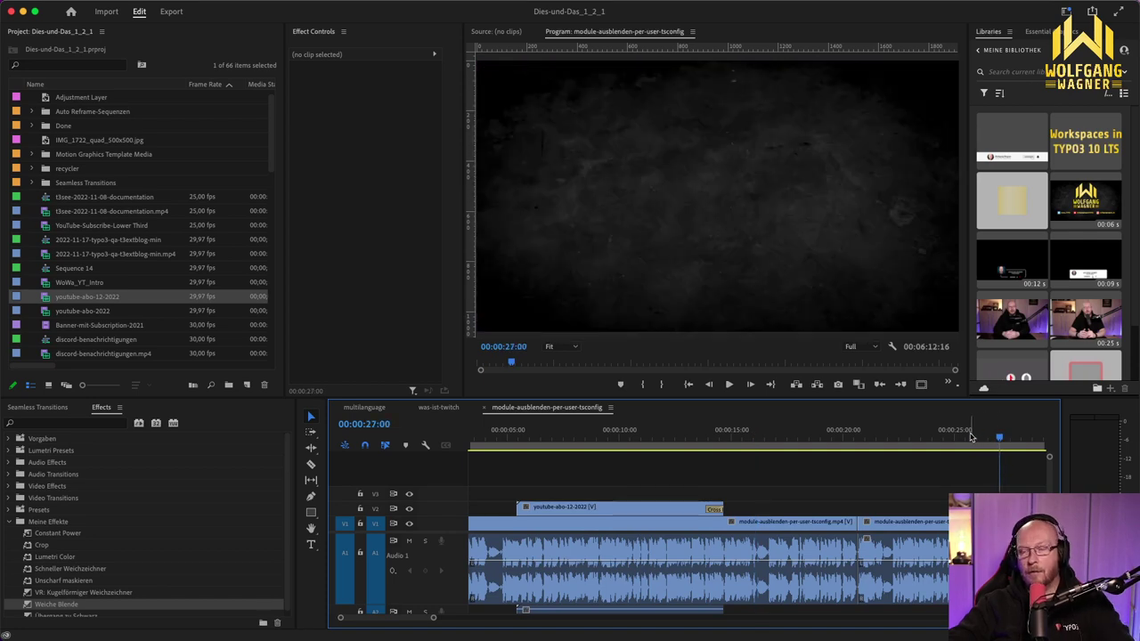
scroll(924, 484, "right", 5)
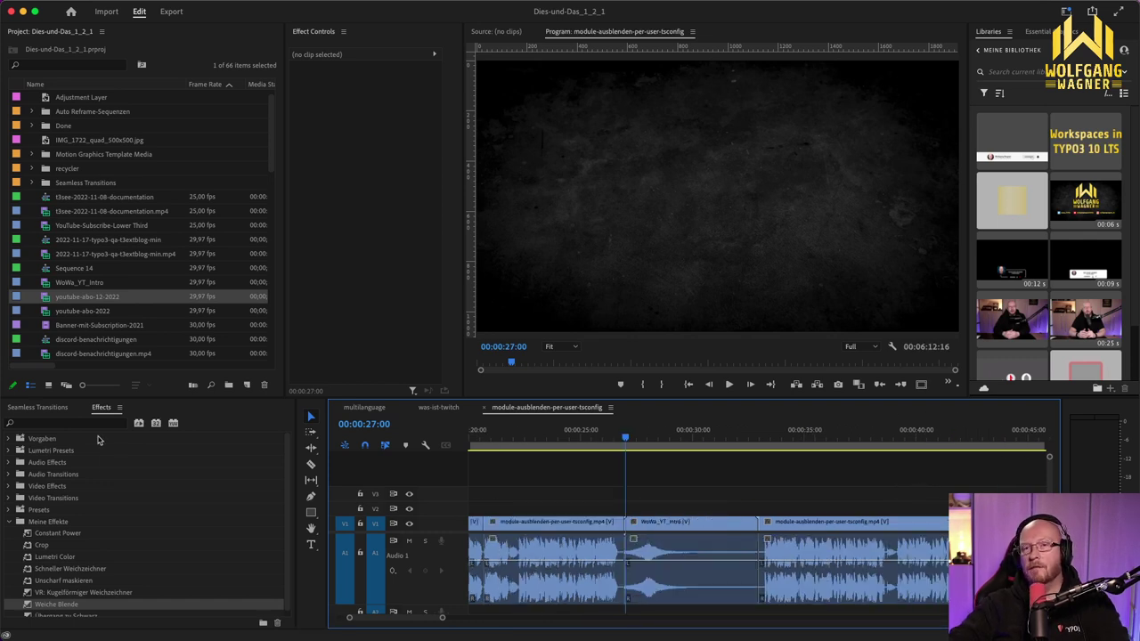
left_click(44, 409)
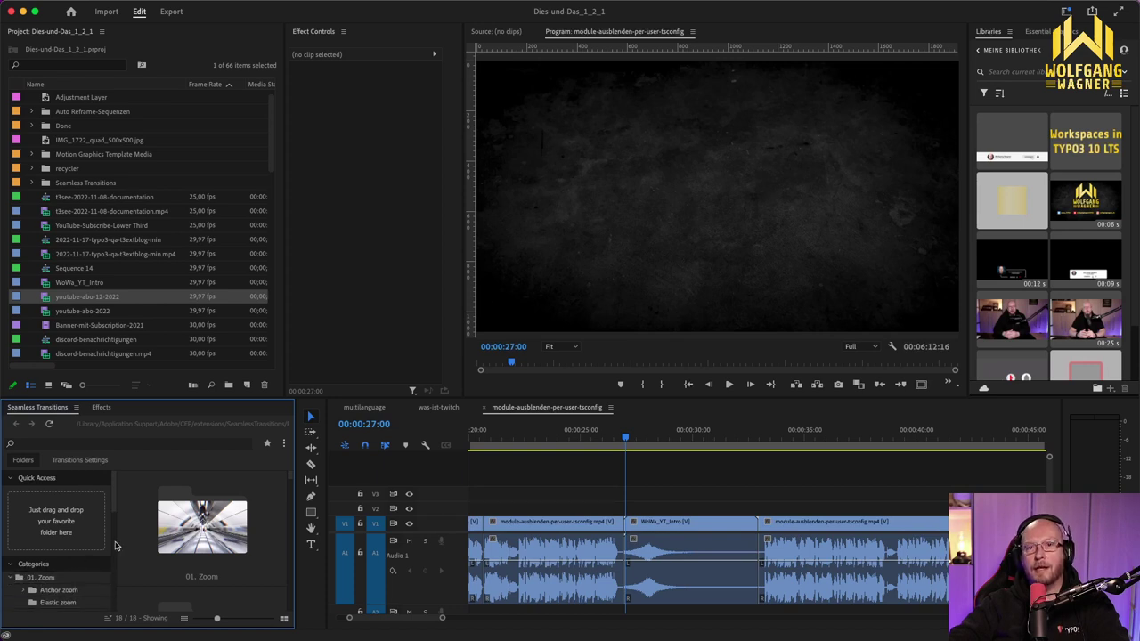
left_click_drag(119, 545, 137, 545)
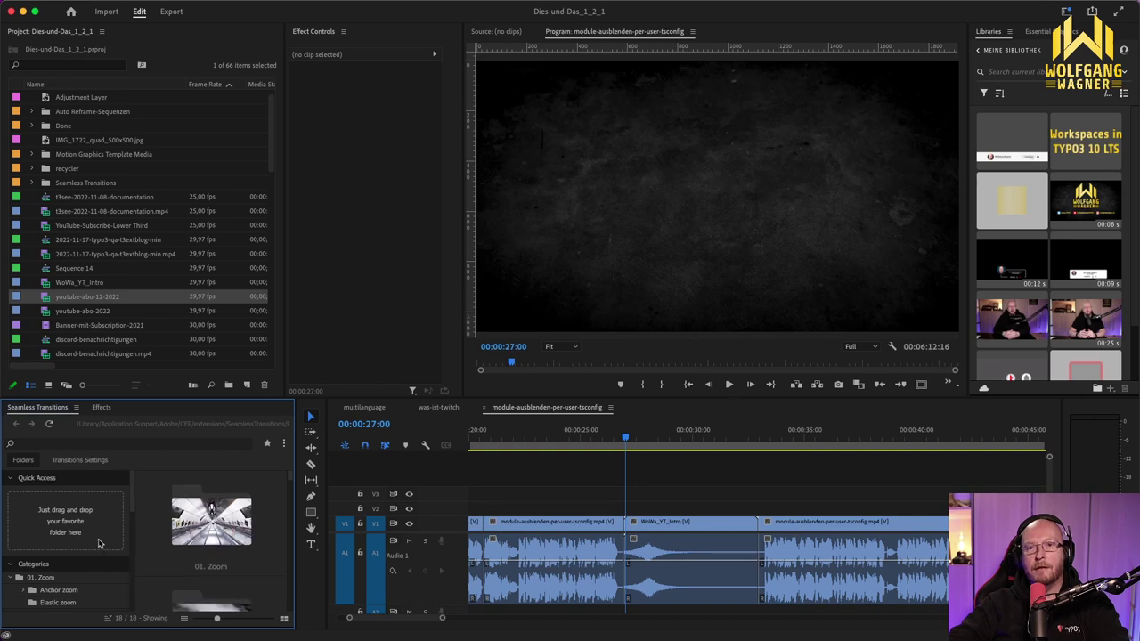
scroll(98, 543, "down", 8)
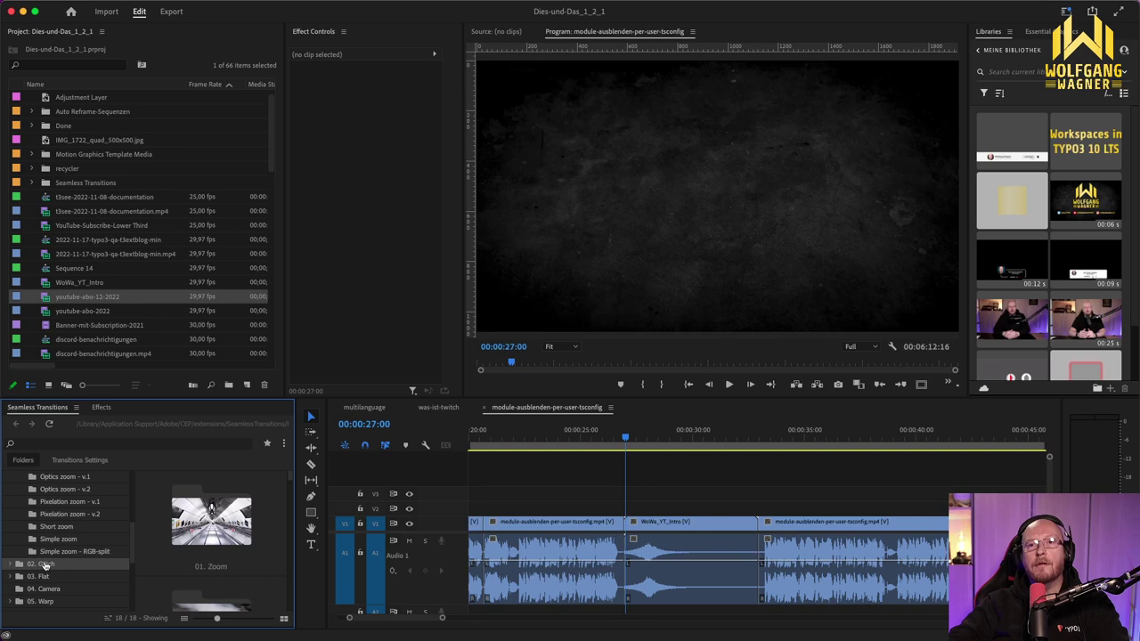
left_click(46, 539)
scroll(265, 530, "down", 2)
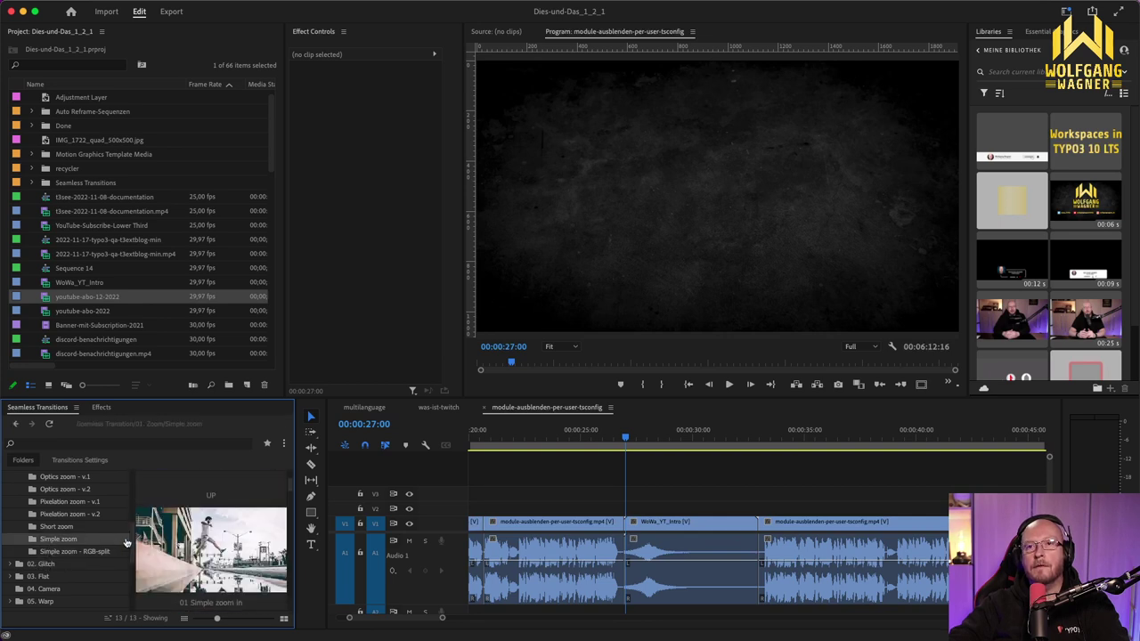
scroll(126, 543, "down", 1)
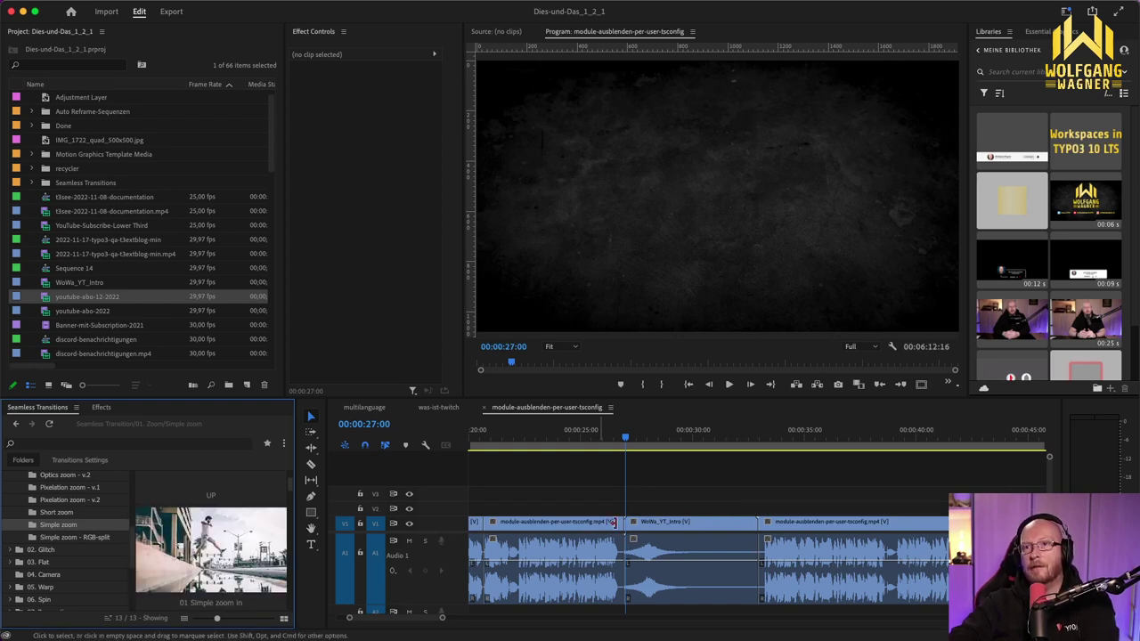
Step: Place the playhead exactly on the cut before the intro at 00:00:26:28 and insert the 01 Simple zoom in transition
left_click(626, 443)
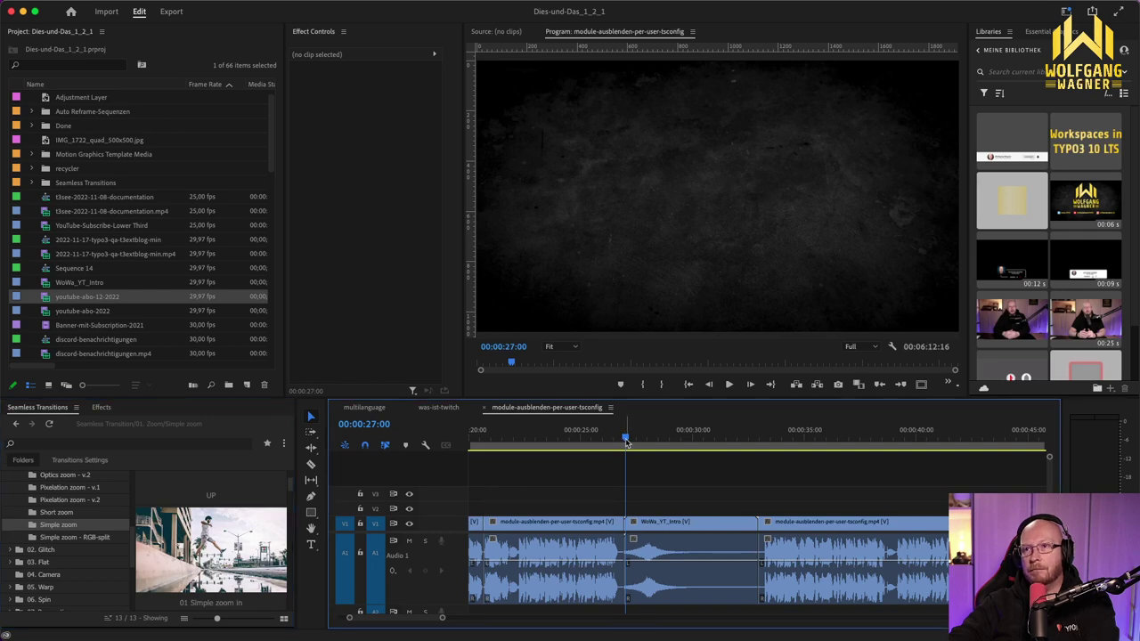
key("Left")
key("Right")
key("Left")
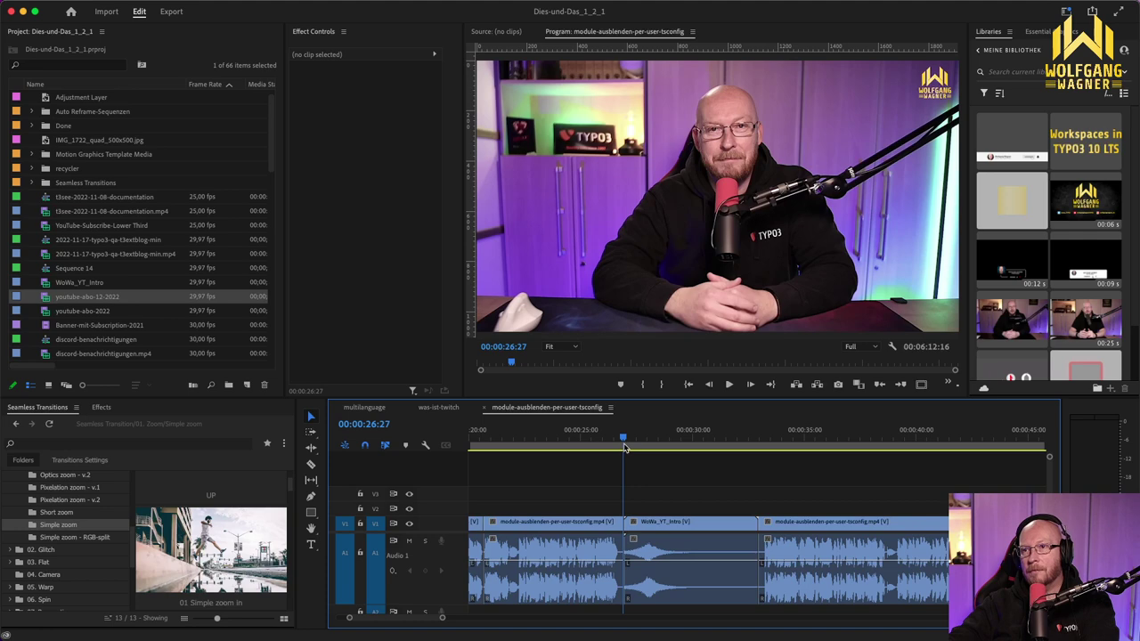
key("Right")
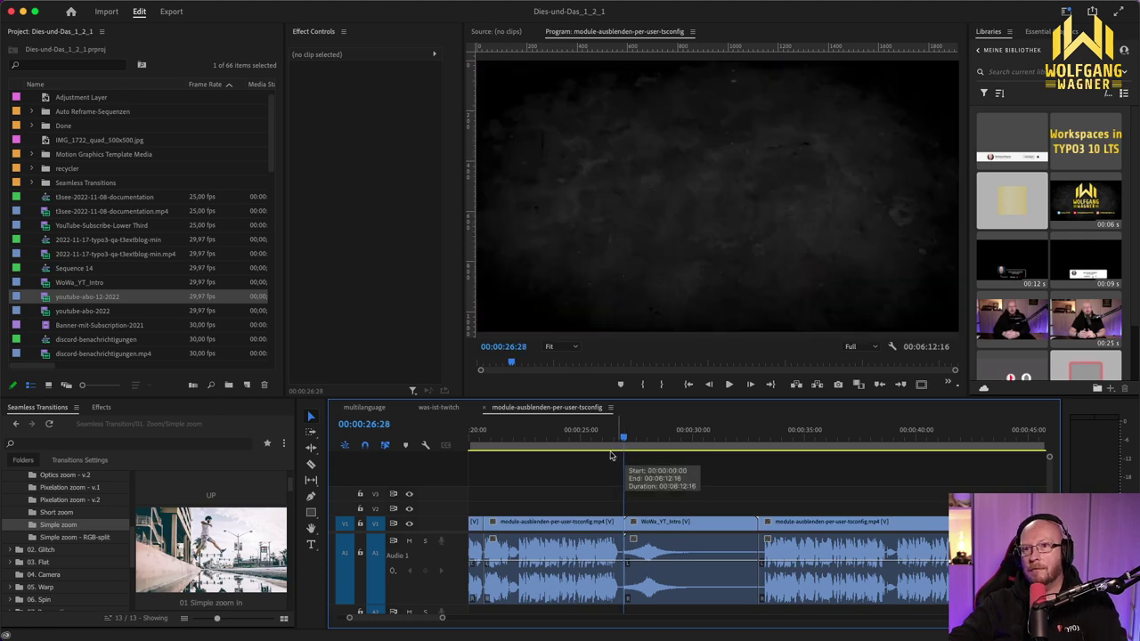
left_click(225, 554)
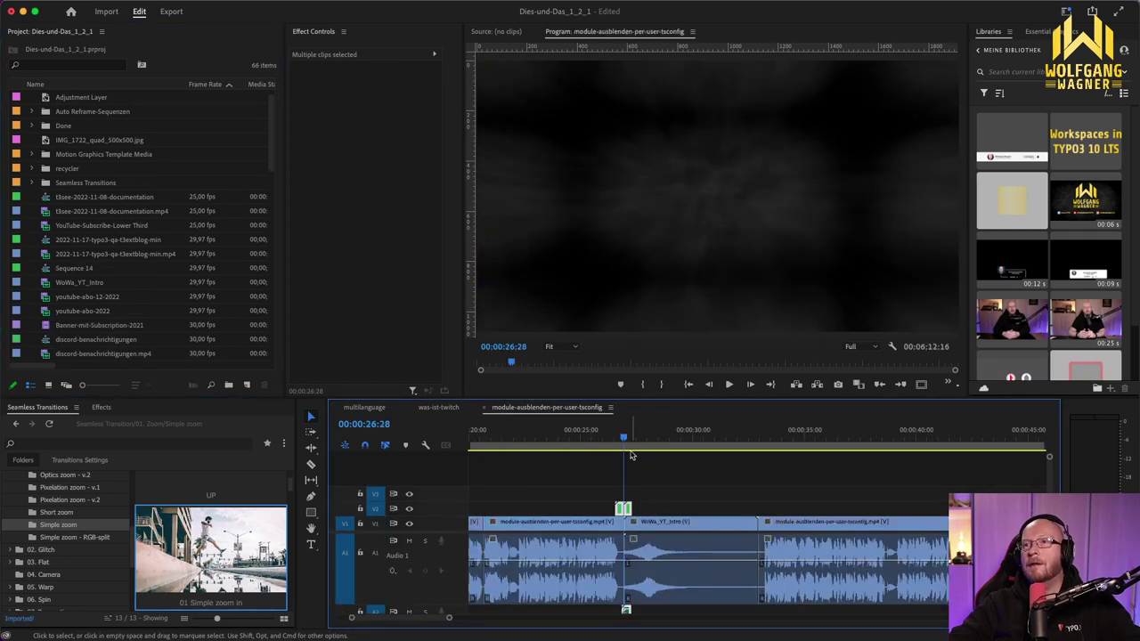
Step: Insert the 07 Simple zoom out transition on the cut at the end of the intro, at 00:00:32:27
left_click_drag(623, 441, 654, 440)
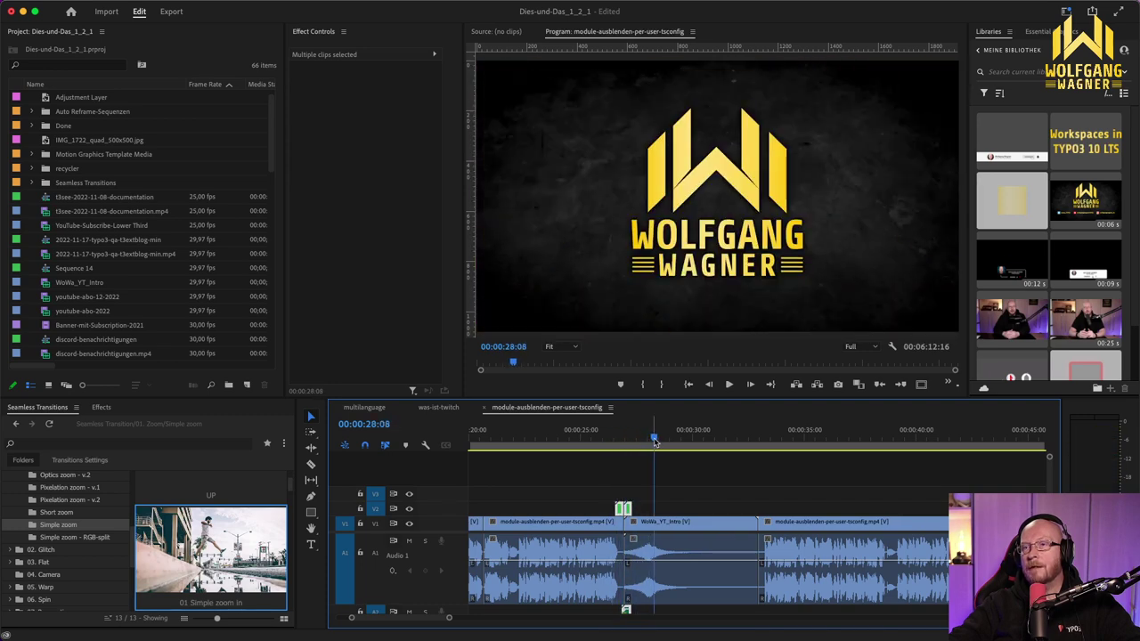
left_click_drag(768, 450, 760, 448)
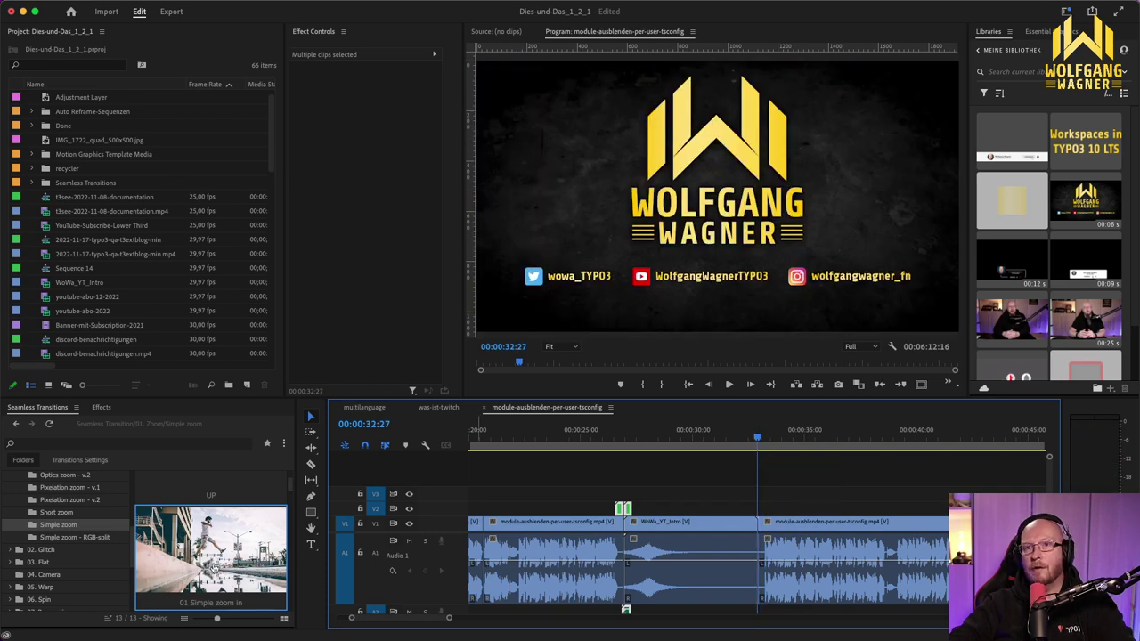
scroll(234, 566, "down", 3)
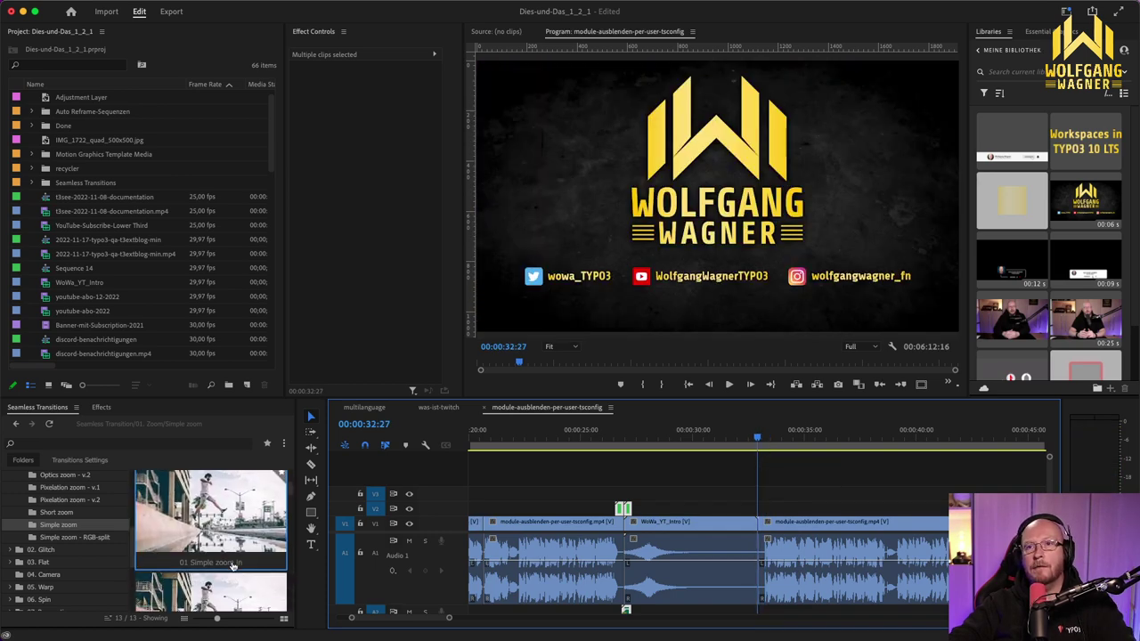
scroll(230, 566, "down", 3)
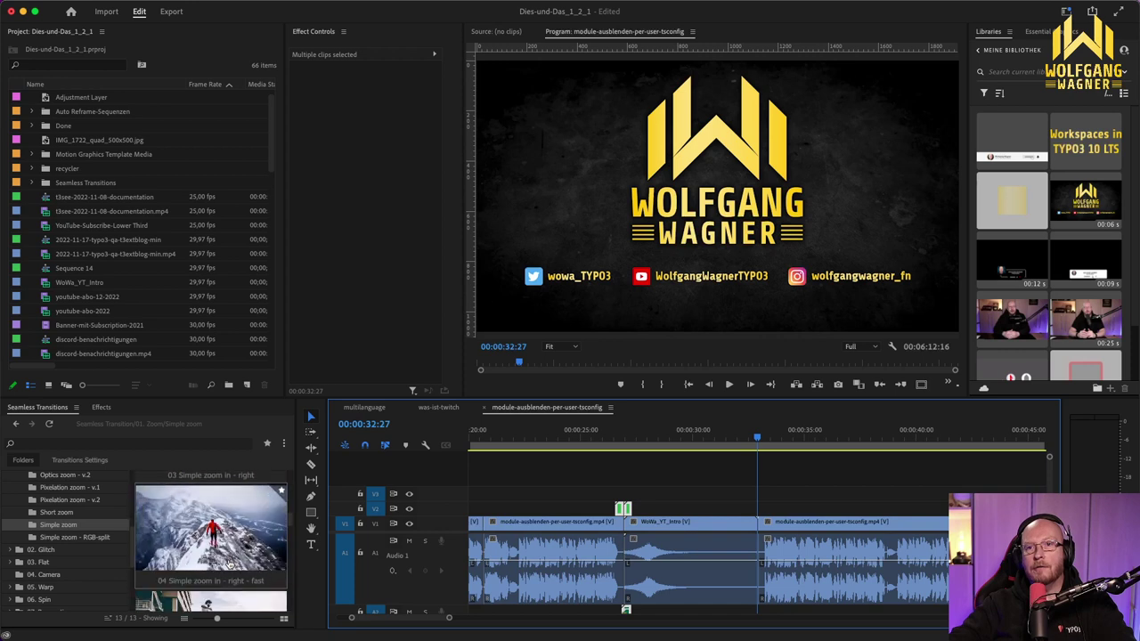
scroll(229, 564, "down", 1)
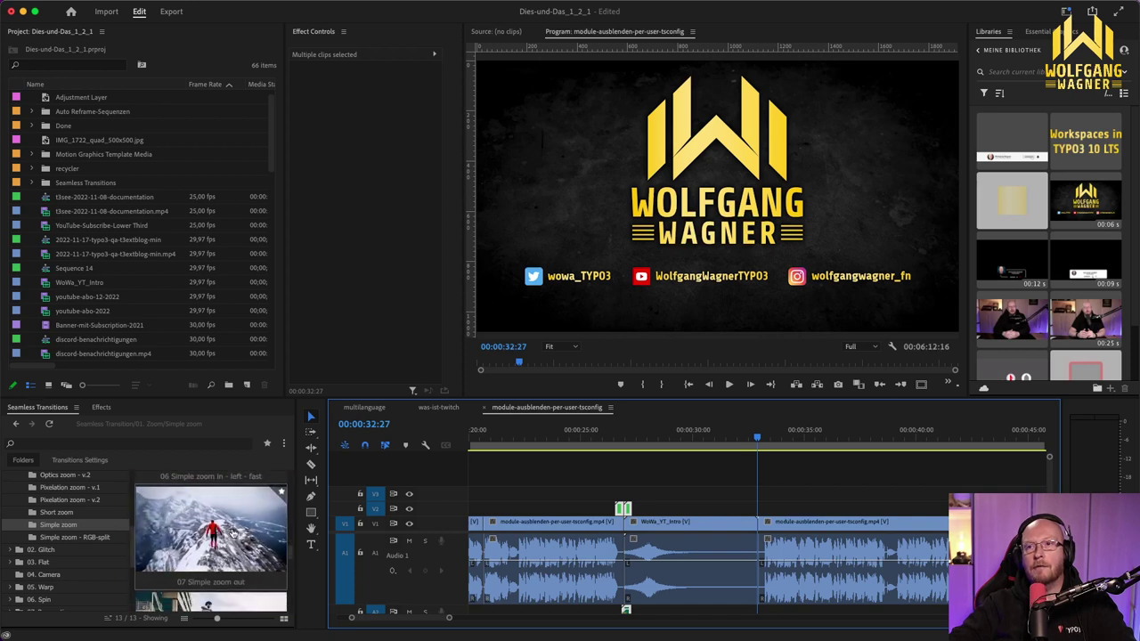
left_click(232, 533)
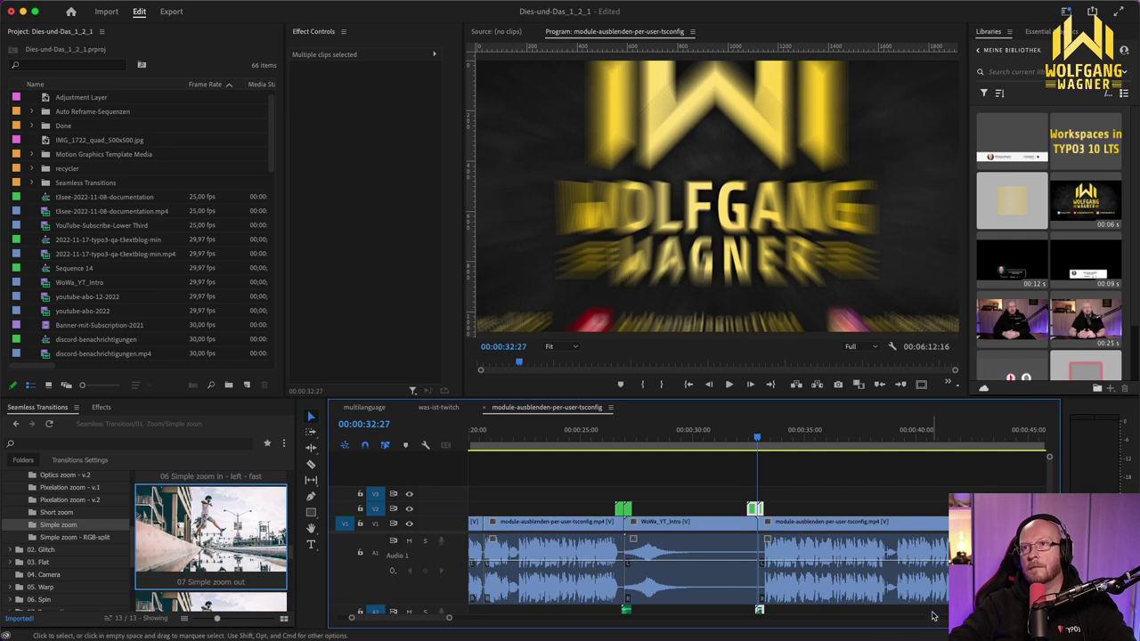
Step: Insert the 01 Simple zoom in transition on the cut before the closing WoWa_YT_Intro clip at 00:06:06:16 and save the project
left_click_drag(405, 621, 615, 627)
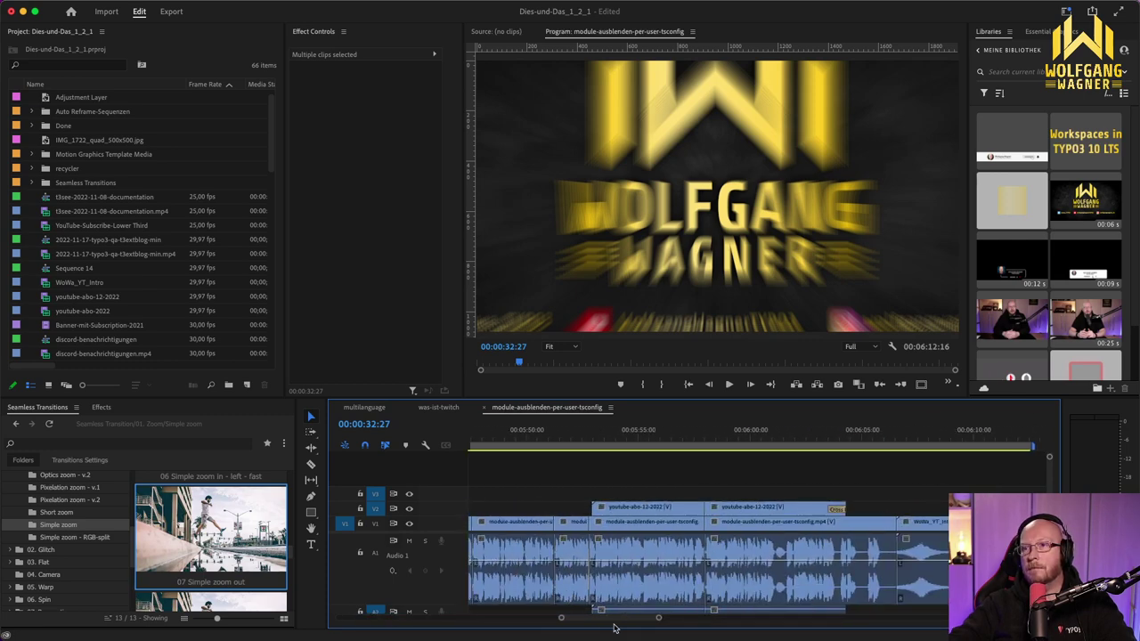
left_click(896, 442)
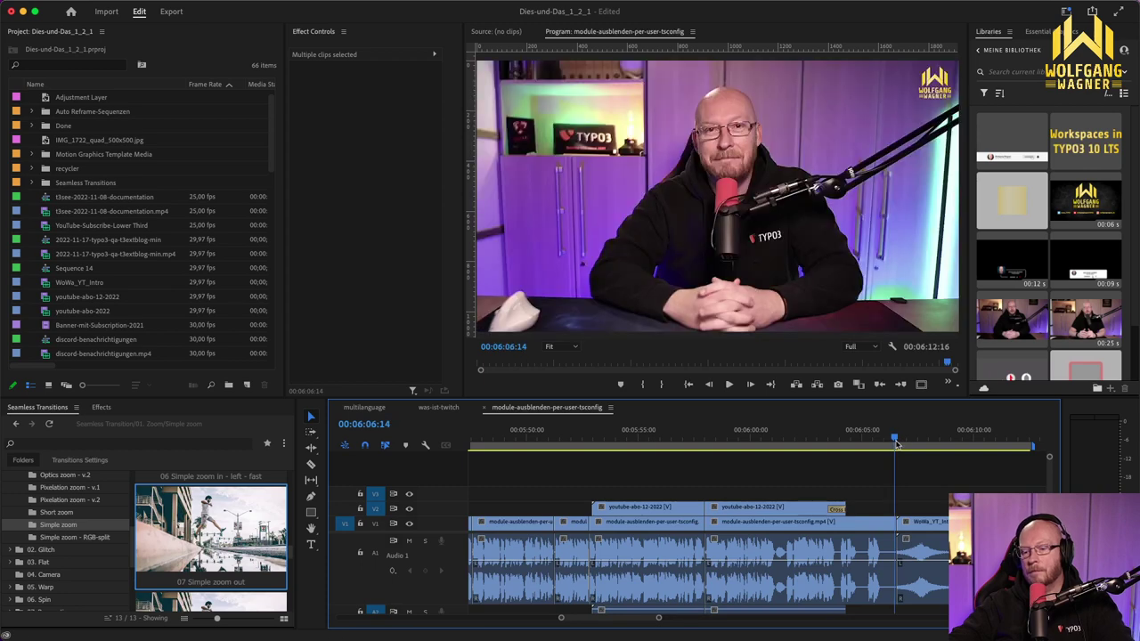
left_click(897, 442)
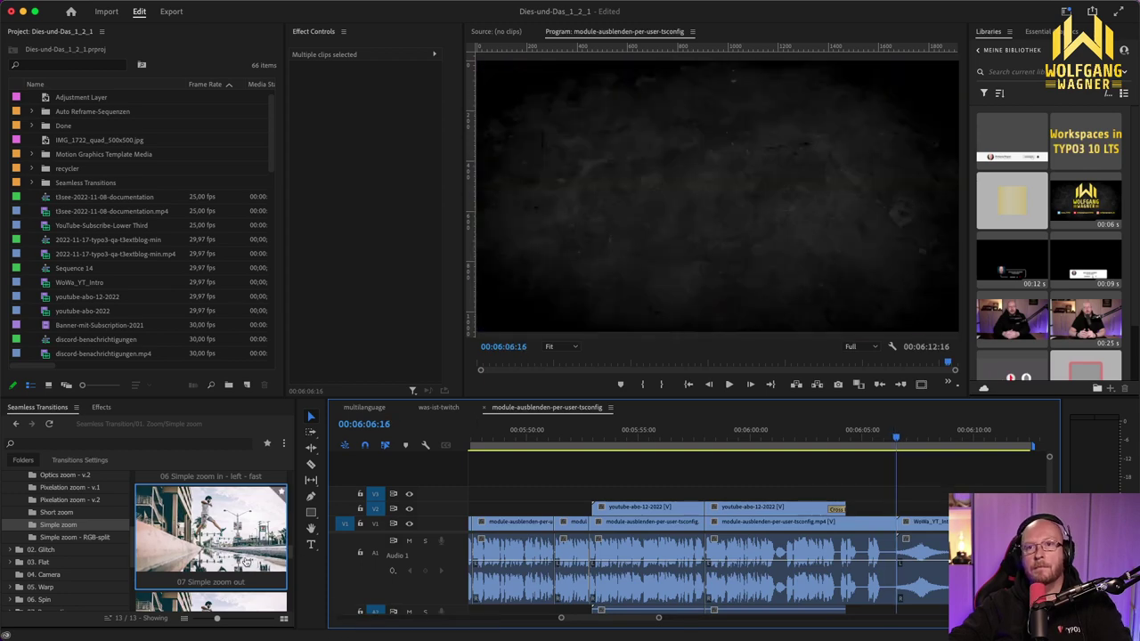
scroll(250, 559, "up", 2)
scroll(225, 563, "down", 1)
key("Up")
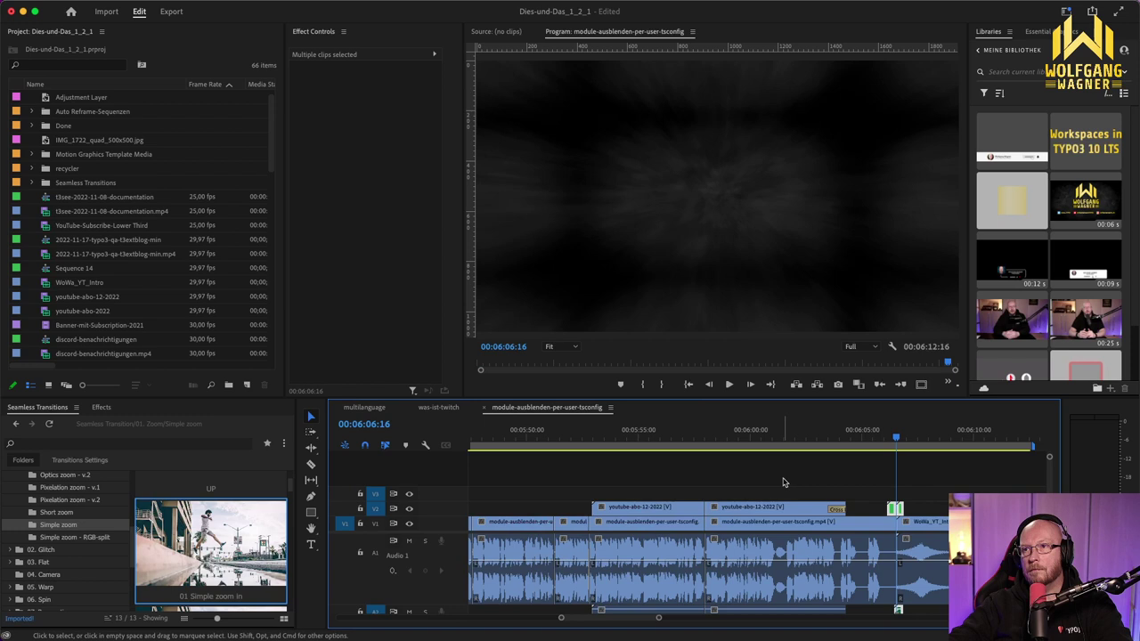
key("super+s")
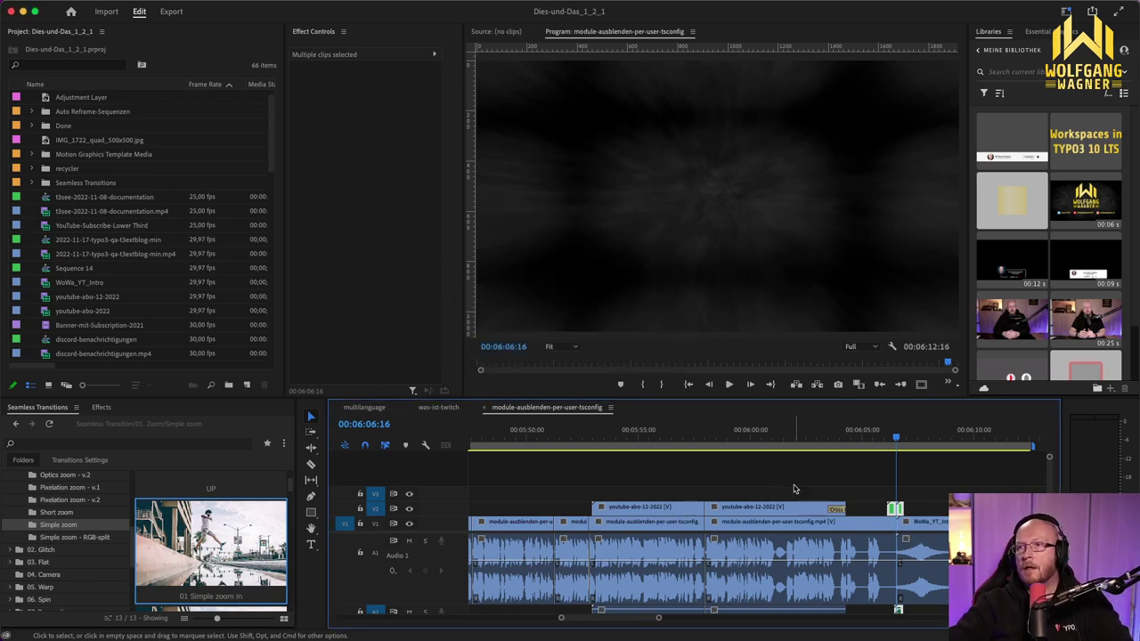
Step: Look through the whole sequence for a suitable still image and park the playhead at 00:05:41:26
key("backslash")
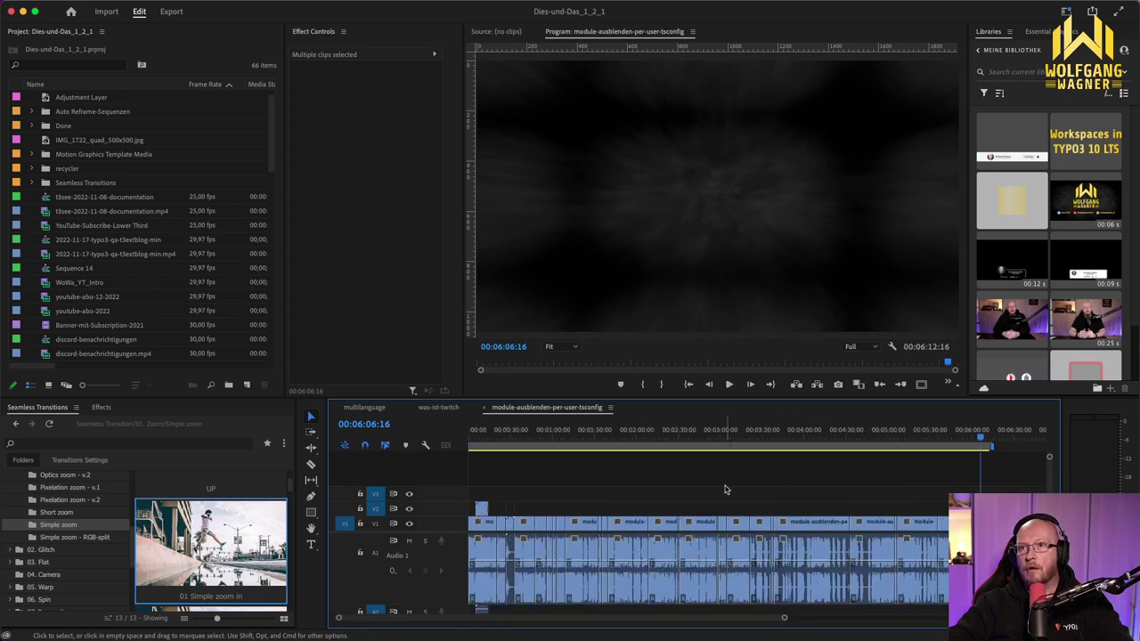
mouse_move(501, 433)
left_mouse_down()
mouse_move(459, 452)
mouse_move(534, 450)
mouse_move(495, 450)
left_mouse_up()
left_click_drag(899, 433, 957, 441)
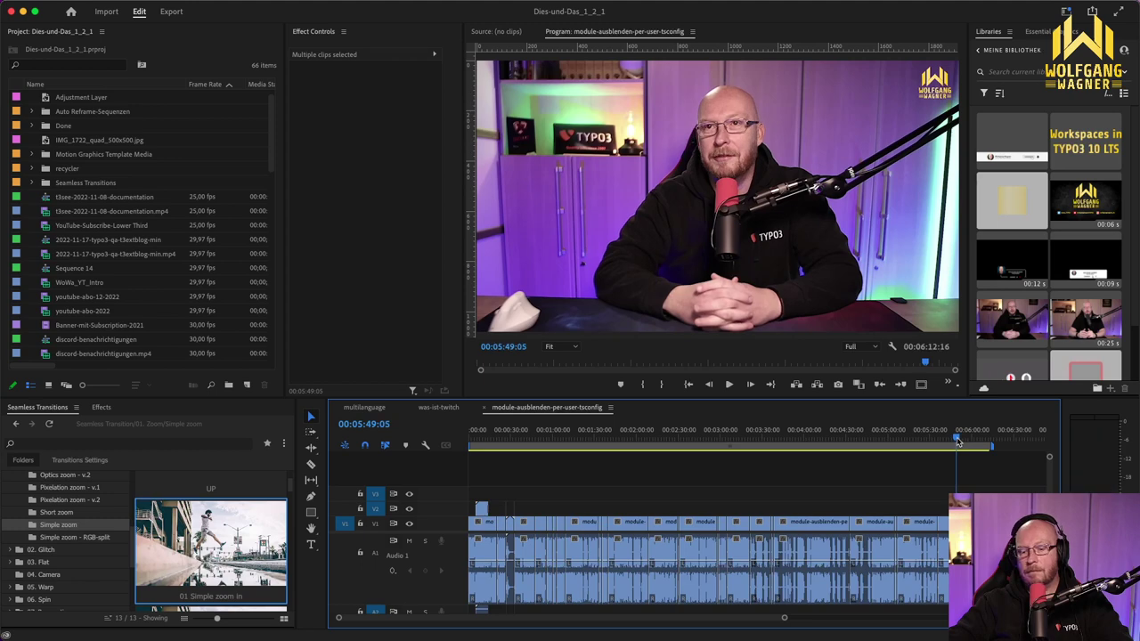
key("=")
key("=")
key("=")
left_click_drag(759, 438, 678, 457)
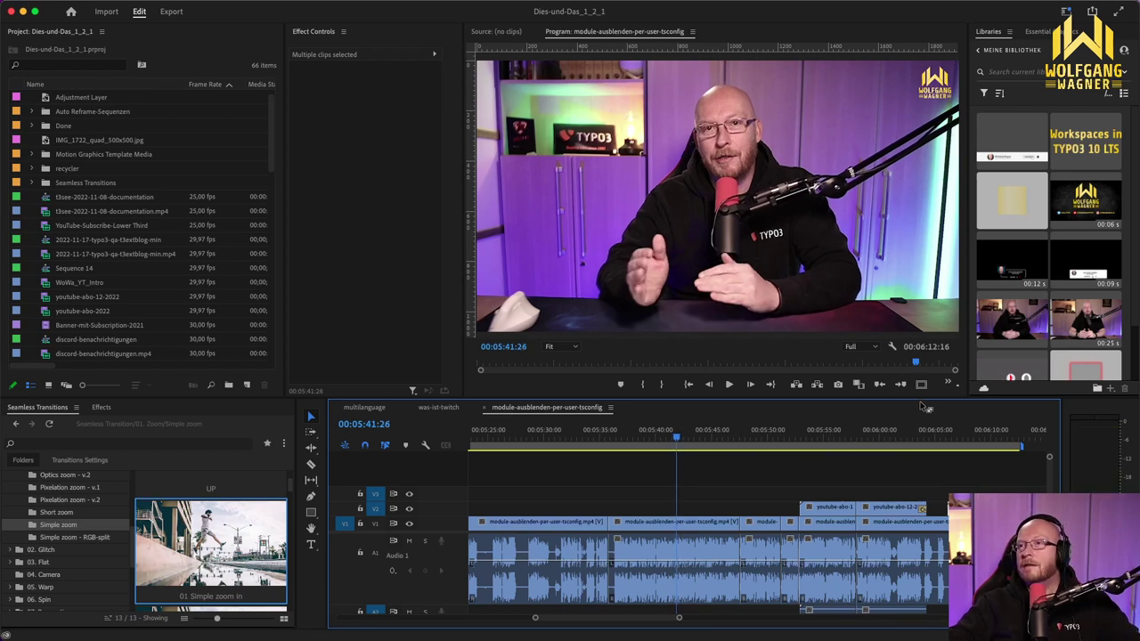
Step: Start exporting the current frame as a PNG and browse to the export folder for its destination
left_click(839, 385)
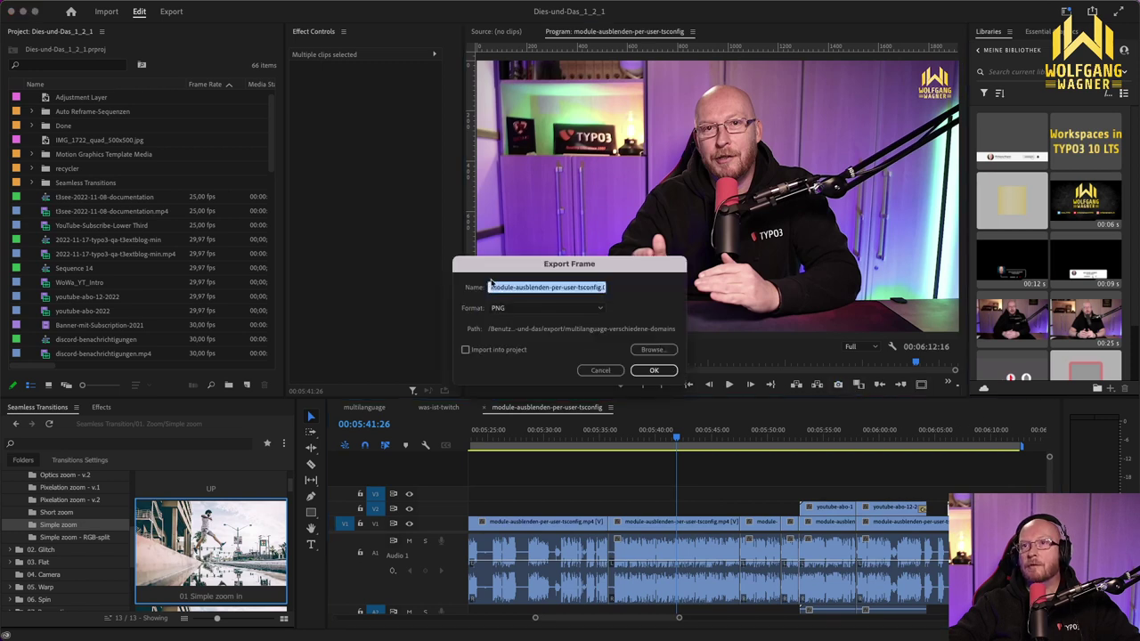
left_click(650, 351)
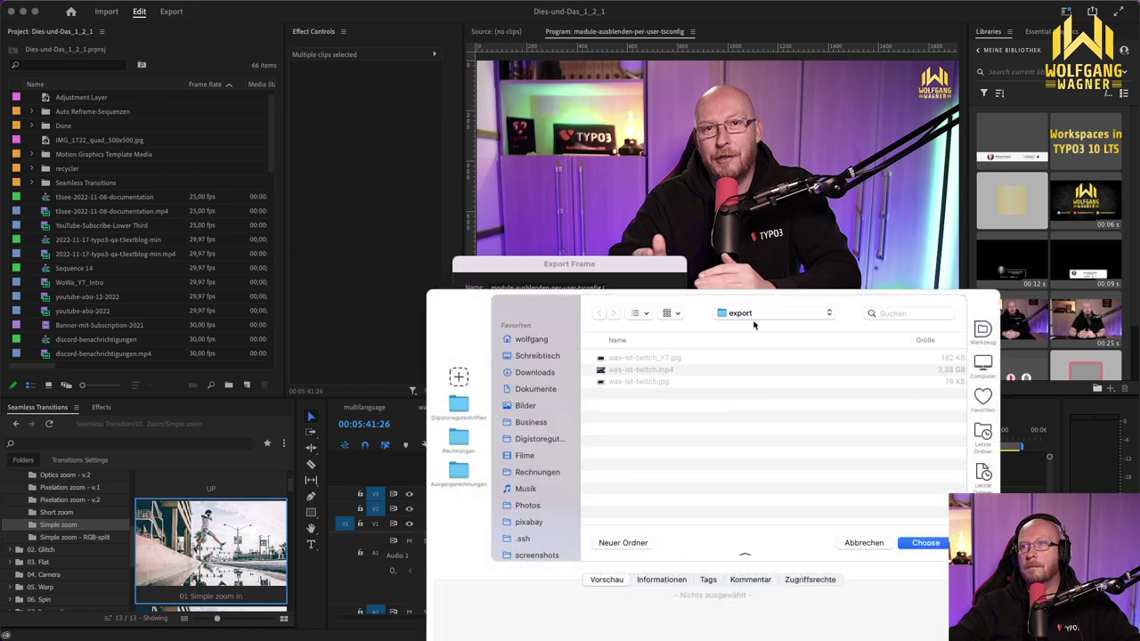
left_click(758, 314)
left_click(757, 308)
Step: Create a folder named module-ausblenden-usertsconfig inside the export folder and export the still frame into it
left_click(623, 544)
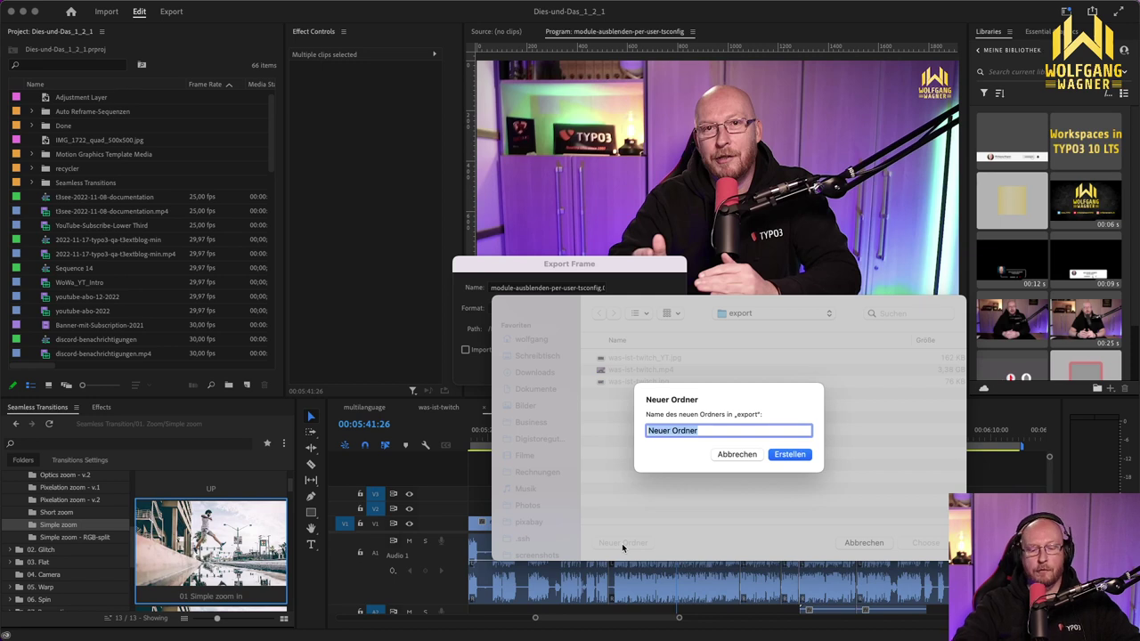
type("mo")
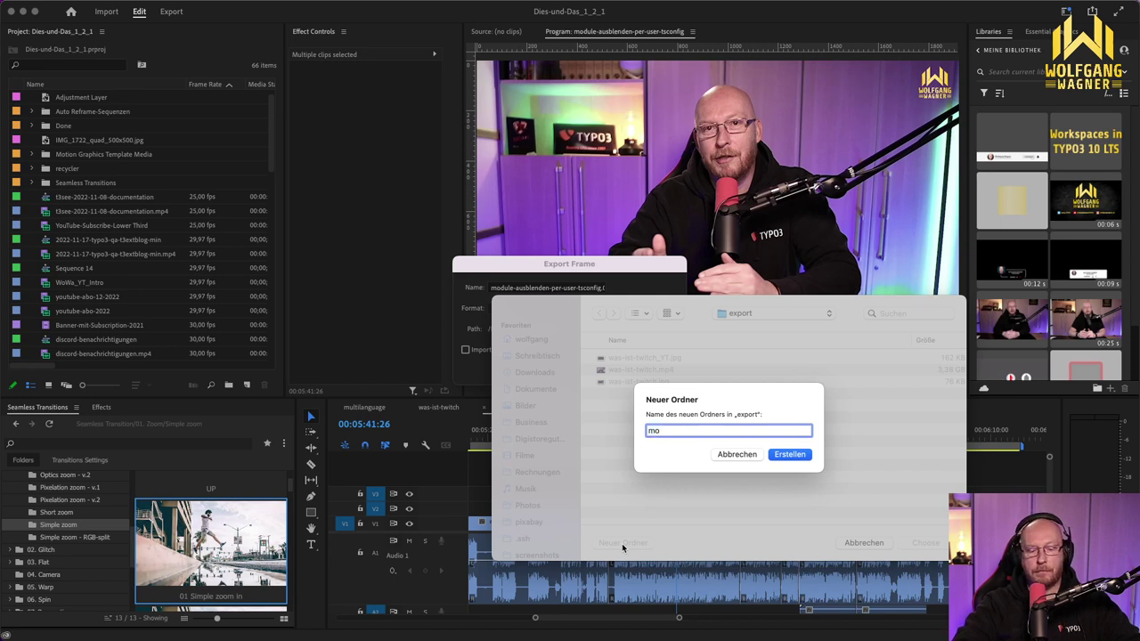
type("udule-ausblendenus")
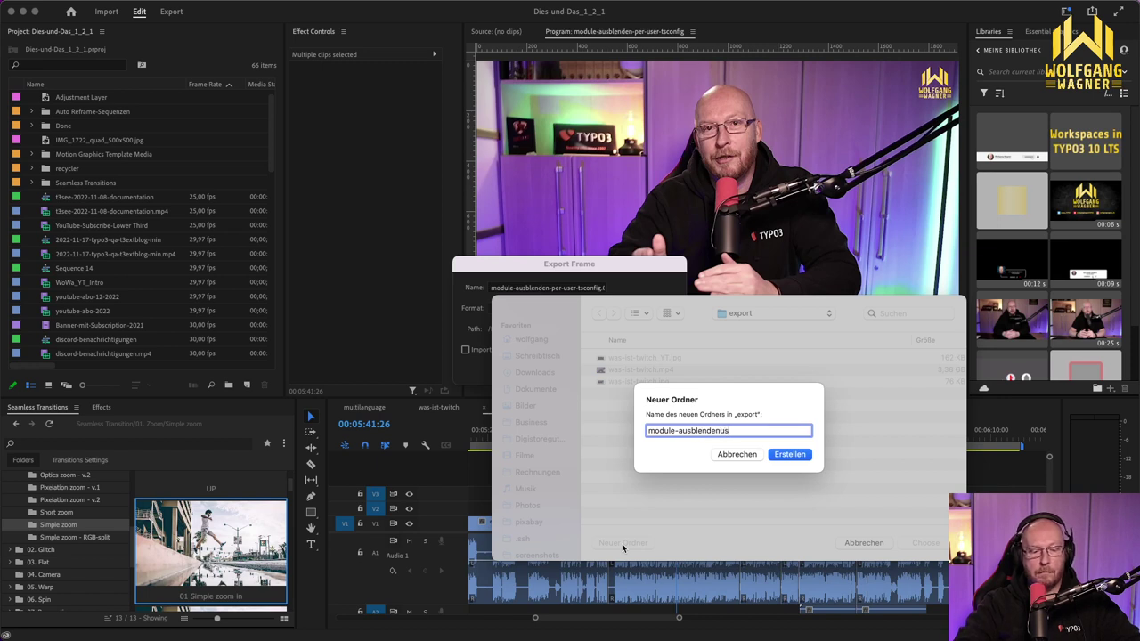
type("ertsconfig")
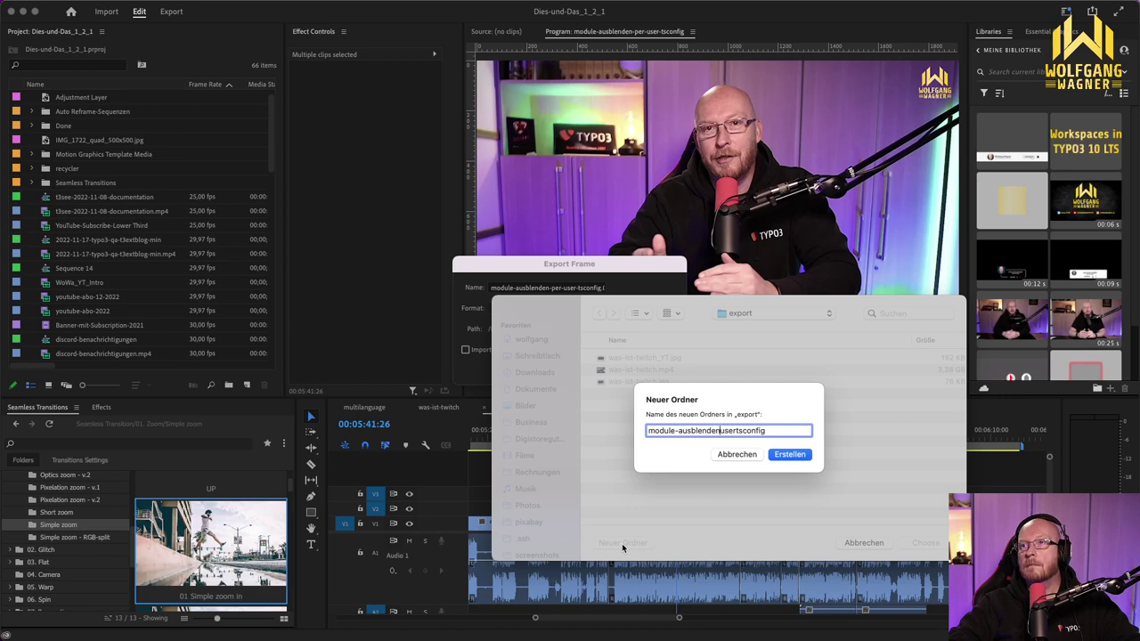
key("Left")
key("Left")
key("Left")
key("Left")
key("Left")
key("Left")
key("Left")
key("Left")
key("Left")
key("Left")
key("Left")
key("Left")
type("-")
key("Return")
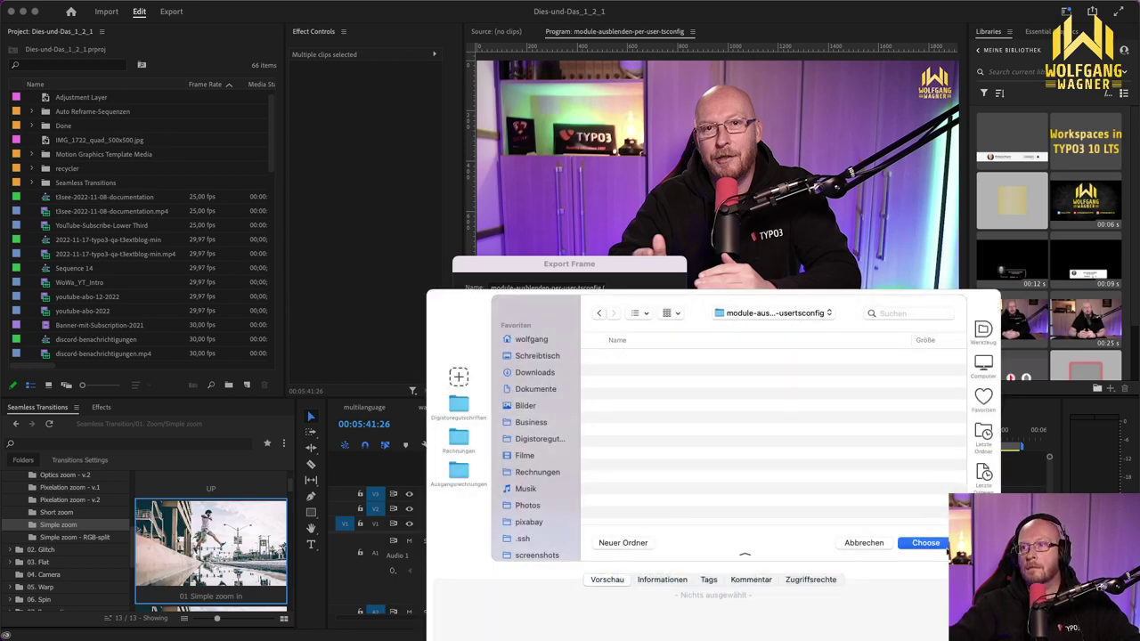
left_click(926, 544)
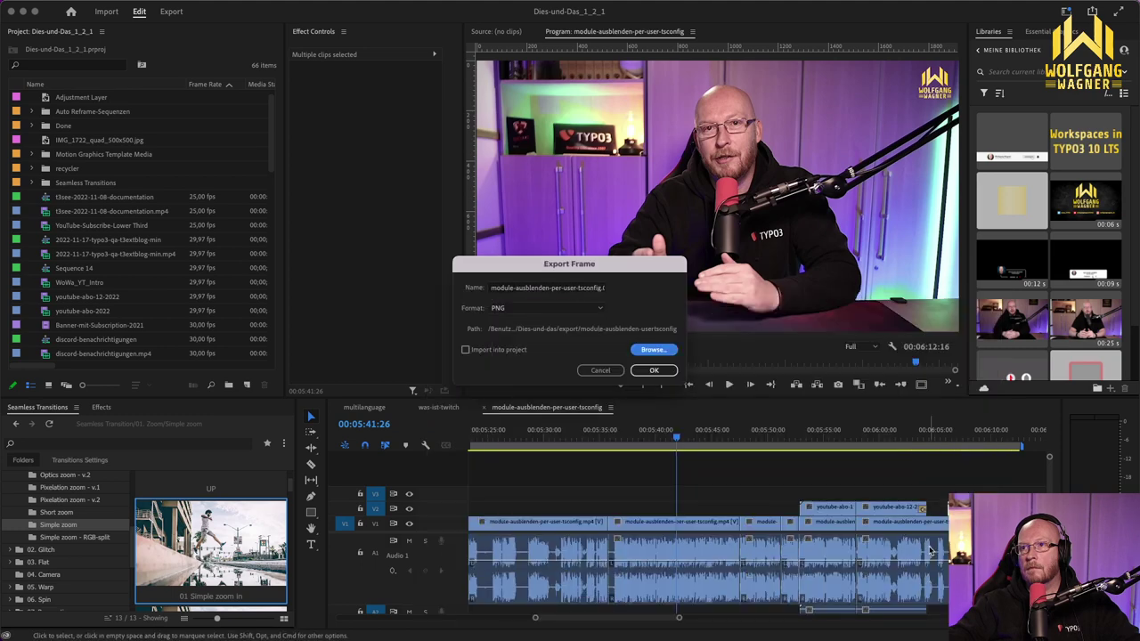
left_click(658, 372)
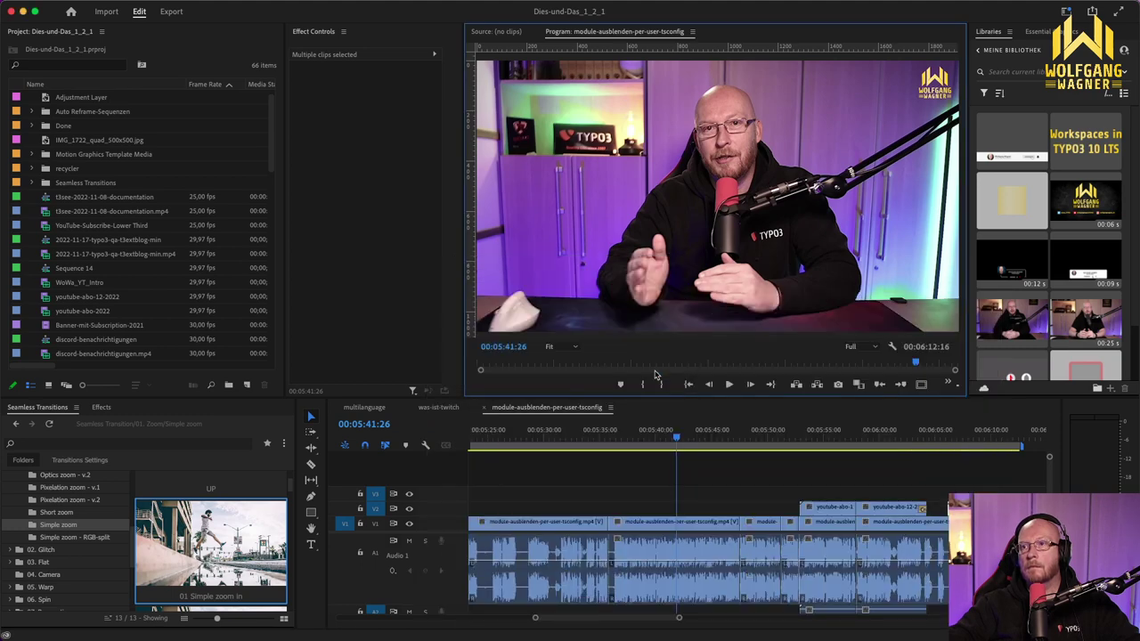
Step: Open the export settings for the whole sequence and apply the wowa_1920x1080_30fps_50MBit preset
left_click(724, 435)
key("backslash")
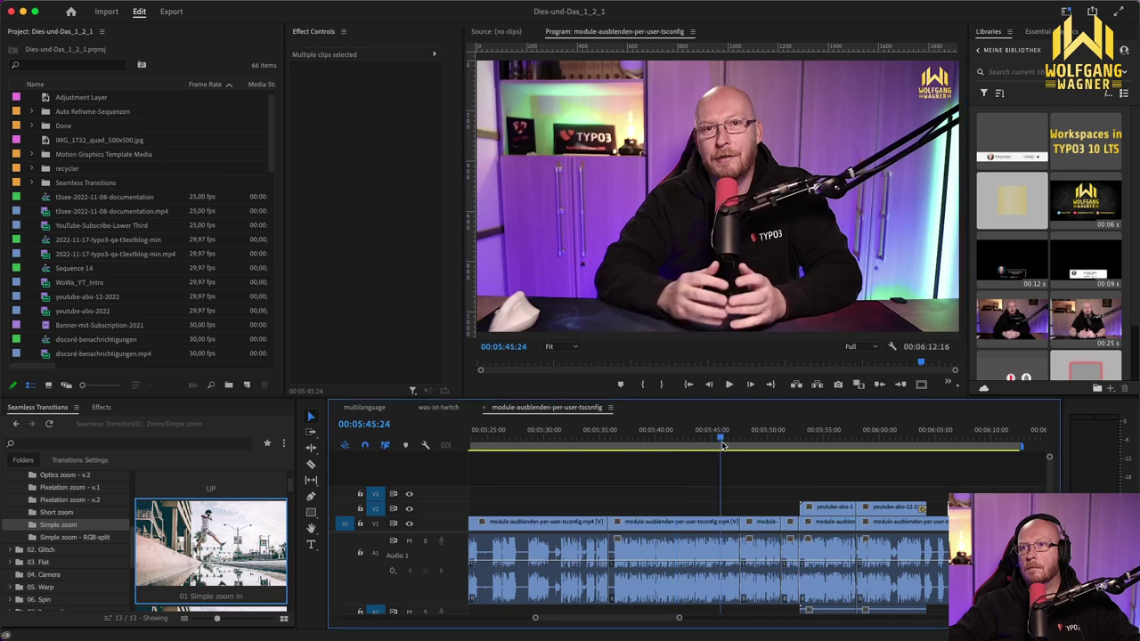
left_click(172, 11)
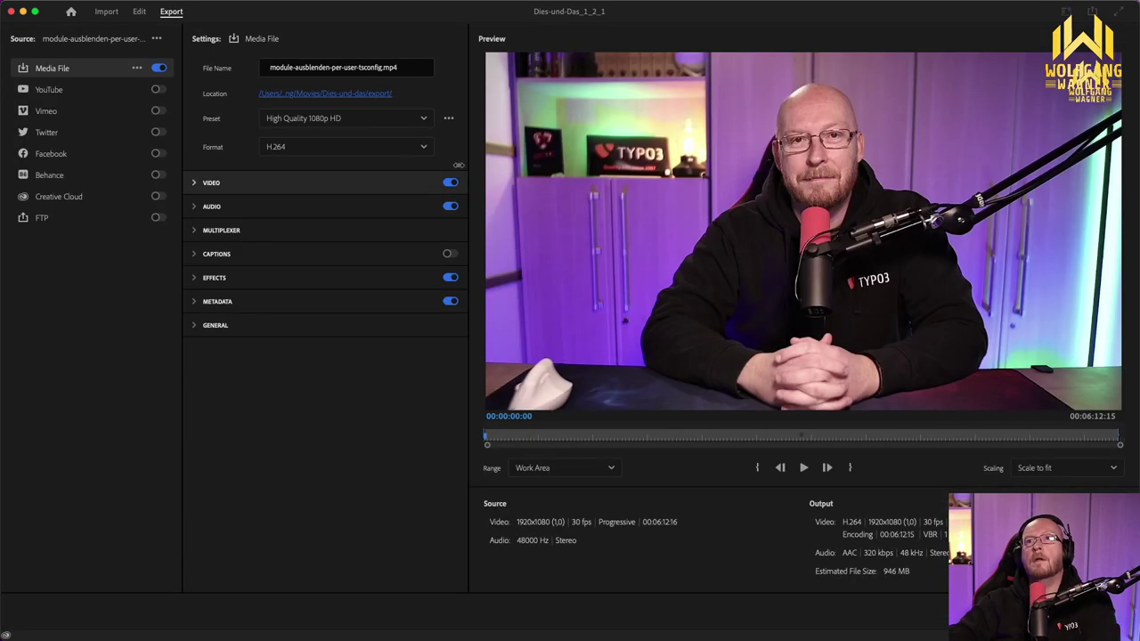
left_click(330, 124)
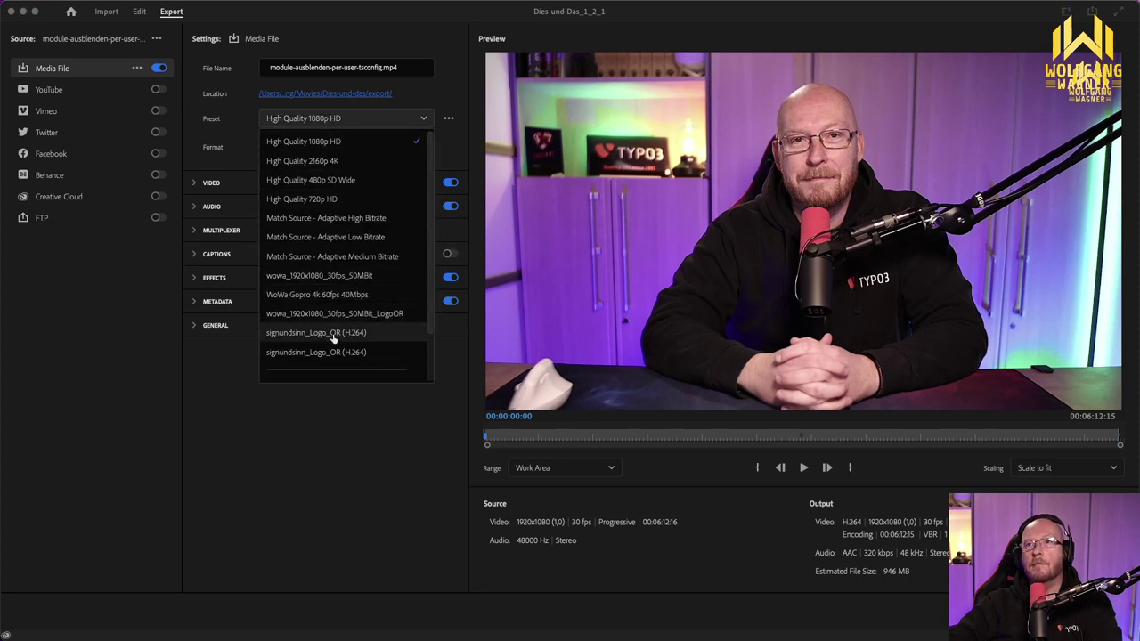
left_click(347, 278)
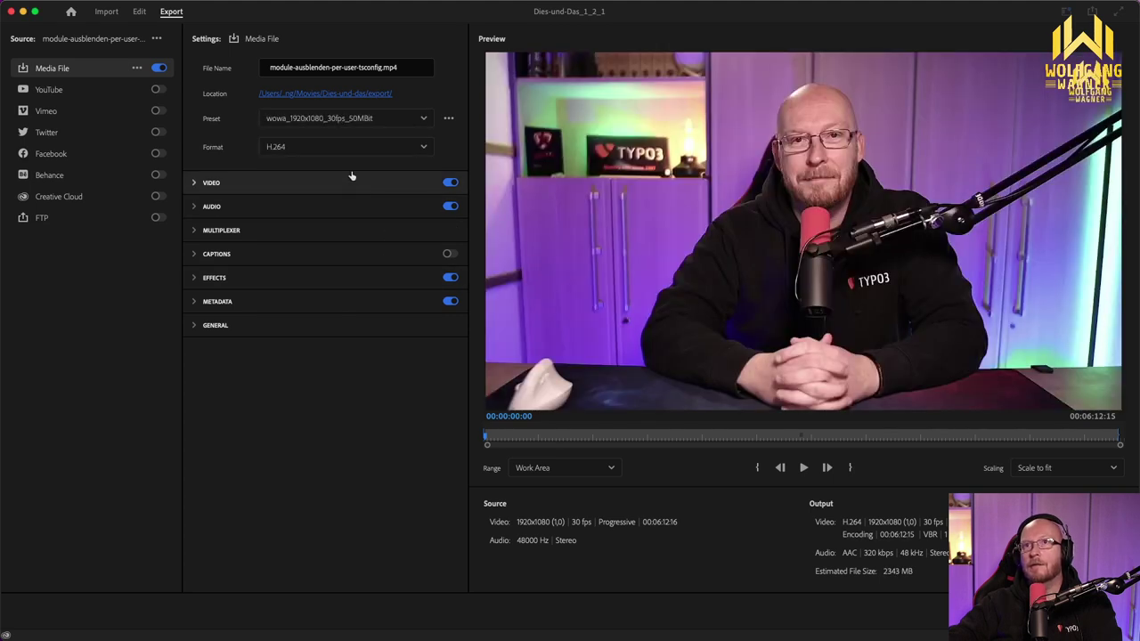
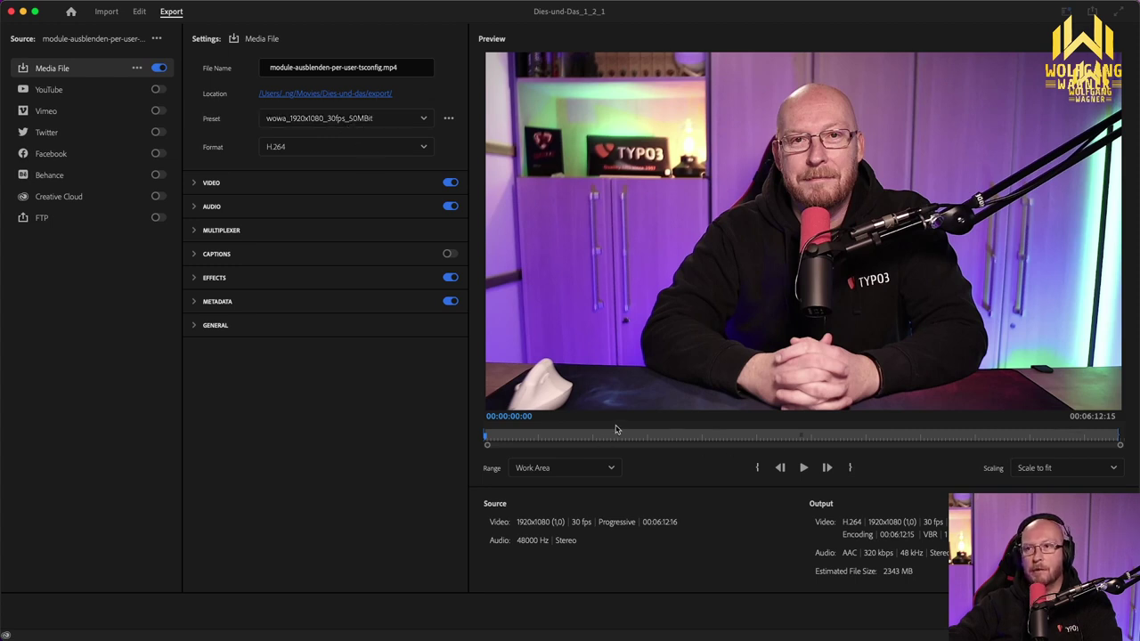
Step: Set the video's export location to the module-ausblenden-usertsconfig folder and start encoding it in the Media Encoder queue
left_click(380, 94)
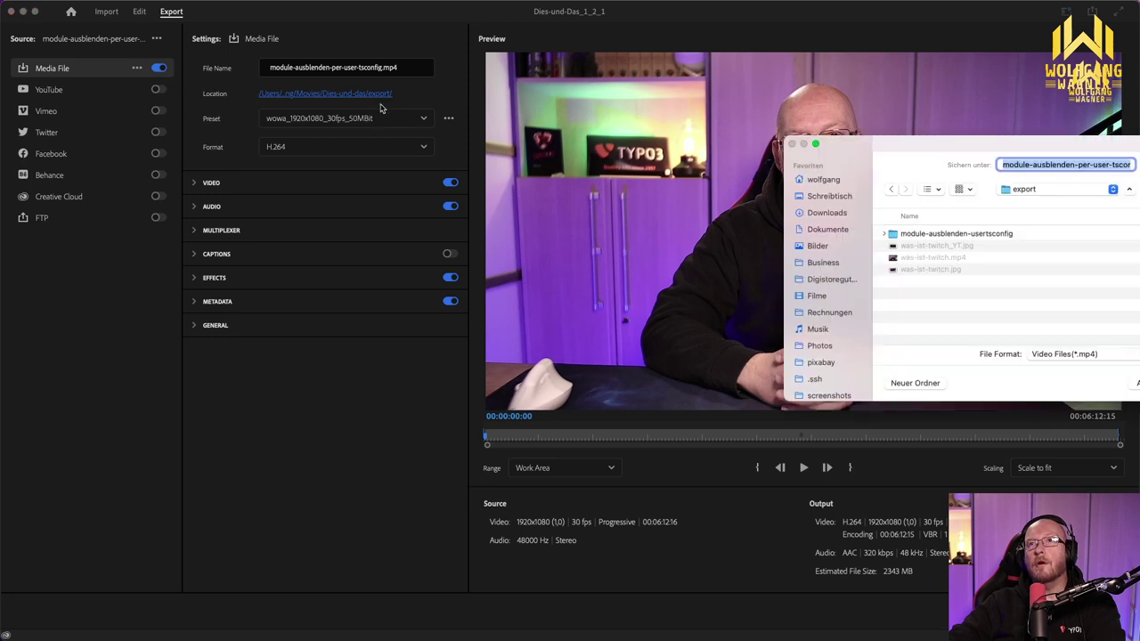
double_click(982, 233)
key("Return")
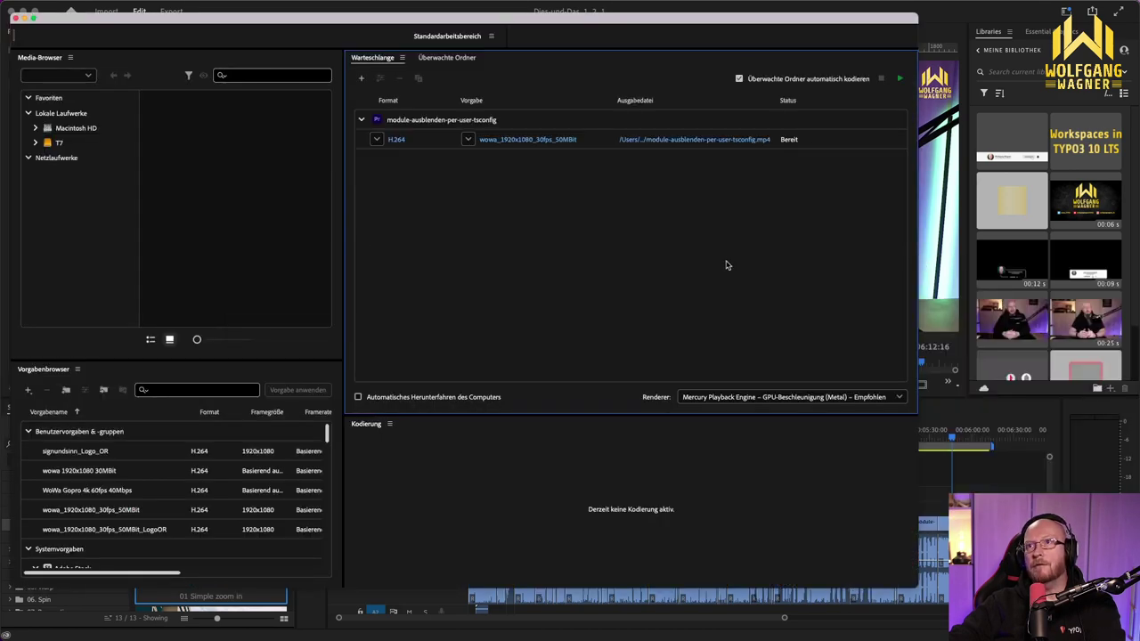
left_click(899, 79)
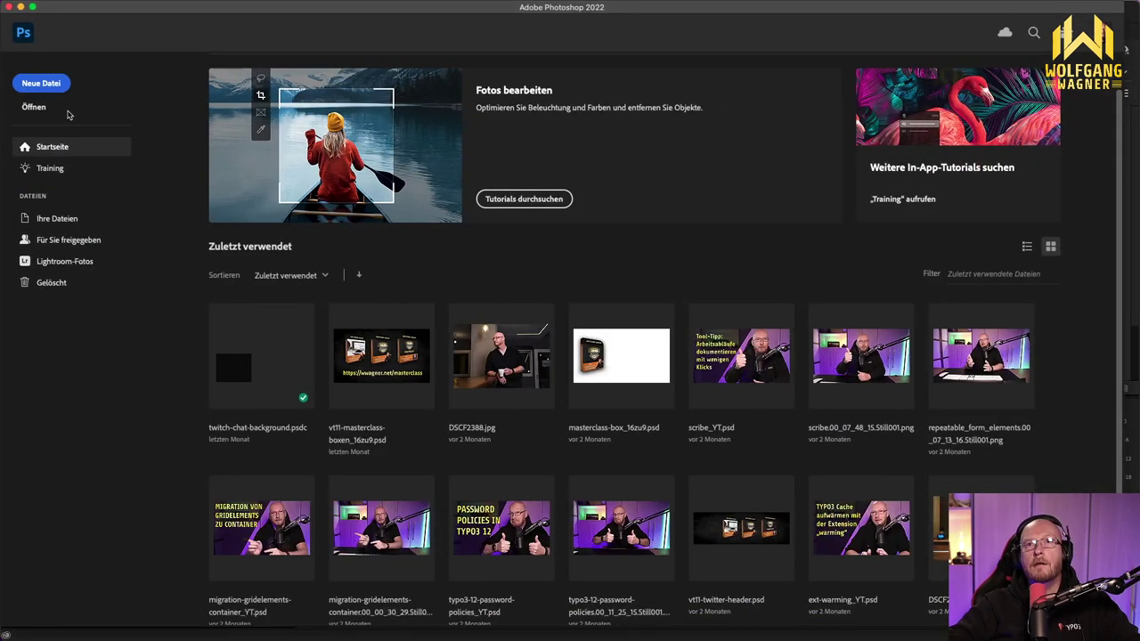
Step: Switch to Photoshop and browse for an image file to open
left_click(36, 107)
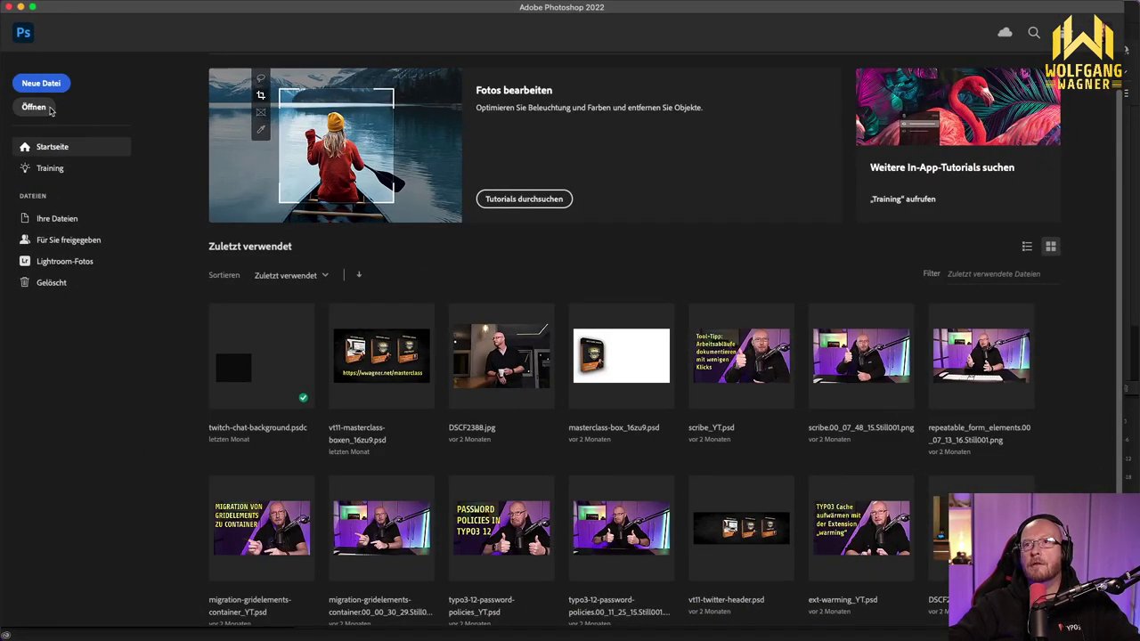
left_click(838, 176)
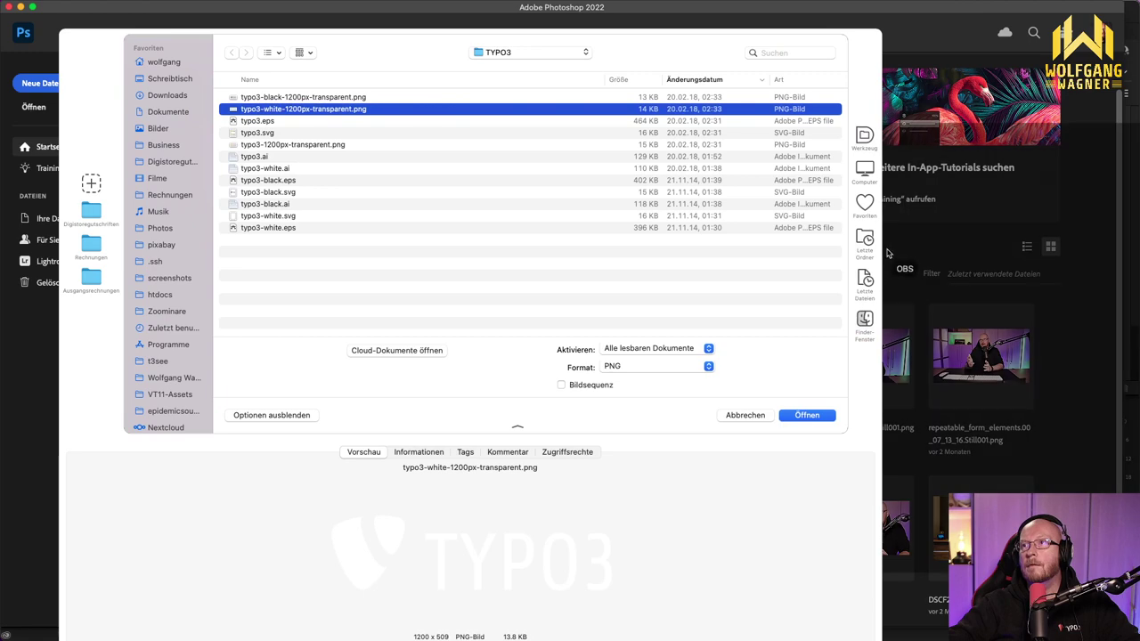
Step: Open the still image module-ausblenden-per-user-tsconfig.00_05_41_26.Still001.png from the recent folder module-ausblenden-usertsconfig and dismiss the plug-in notice
left_click(862, 242)
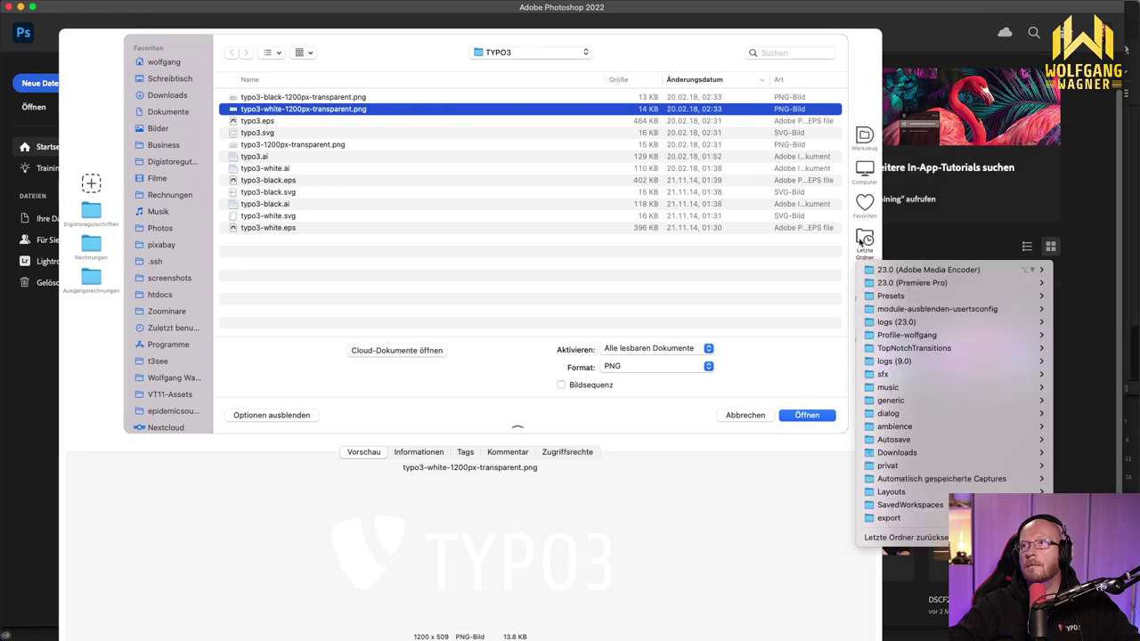
left_click(886, 312)
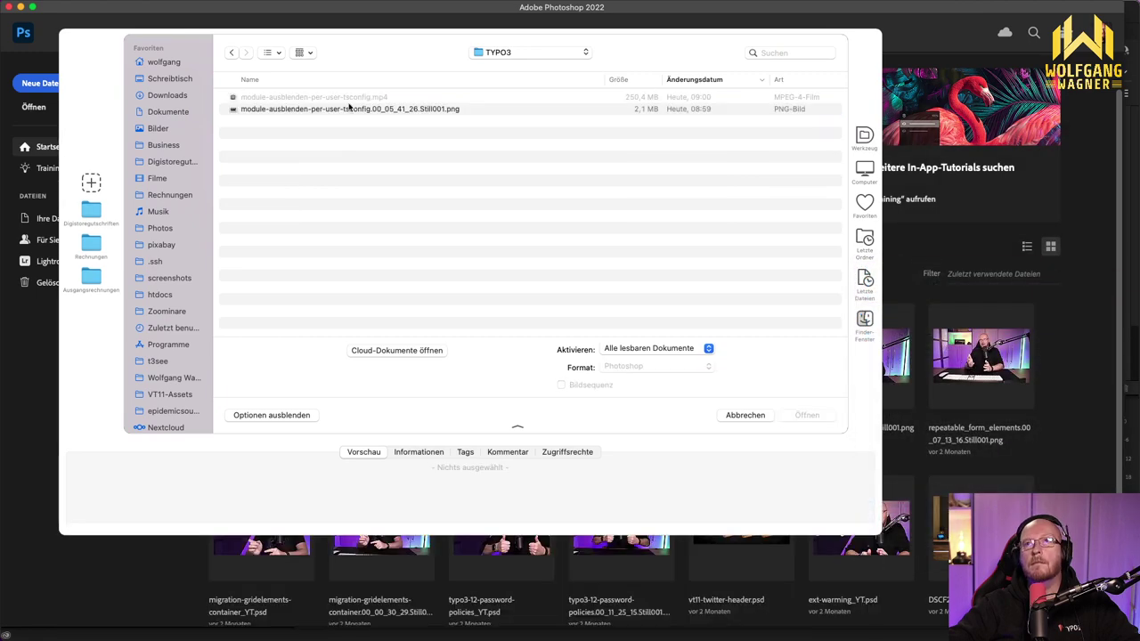
double_click(412, 110)
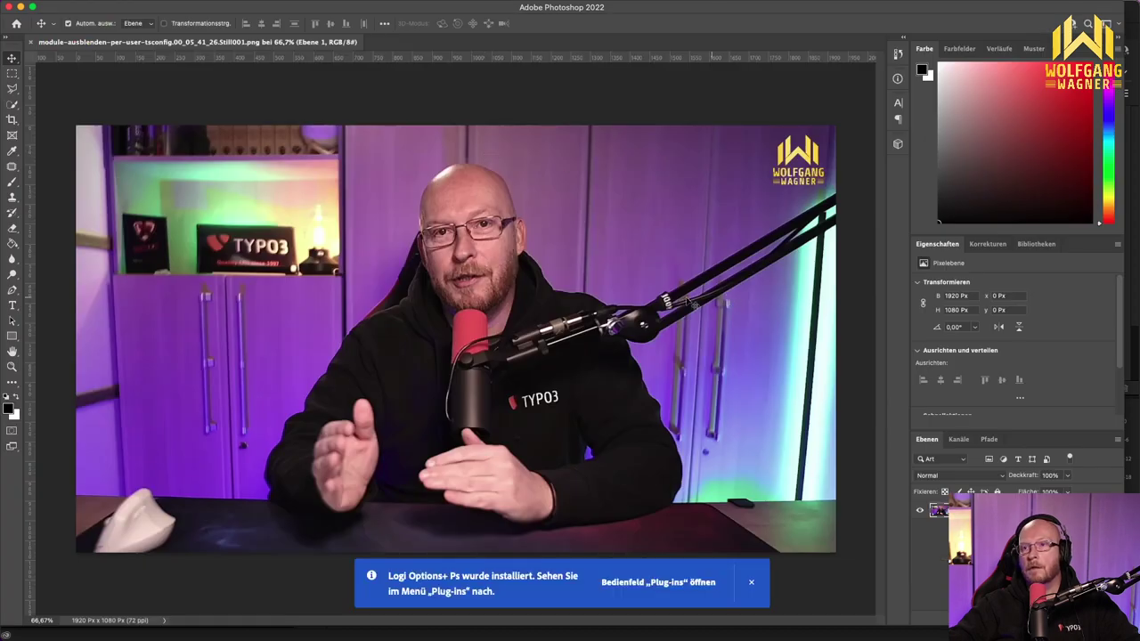
left_click(751, 583)
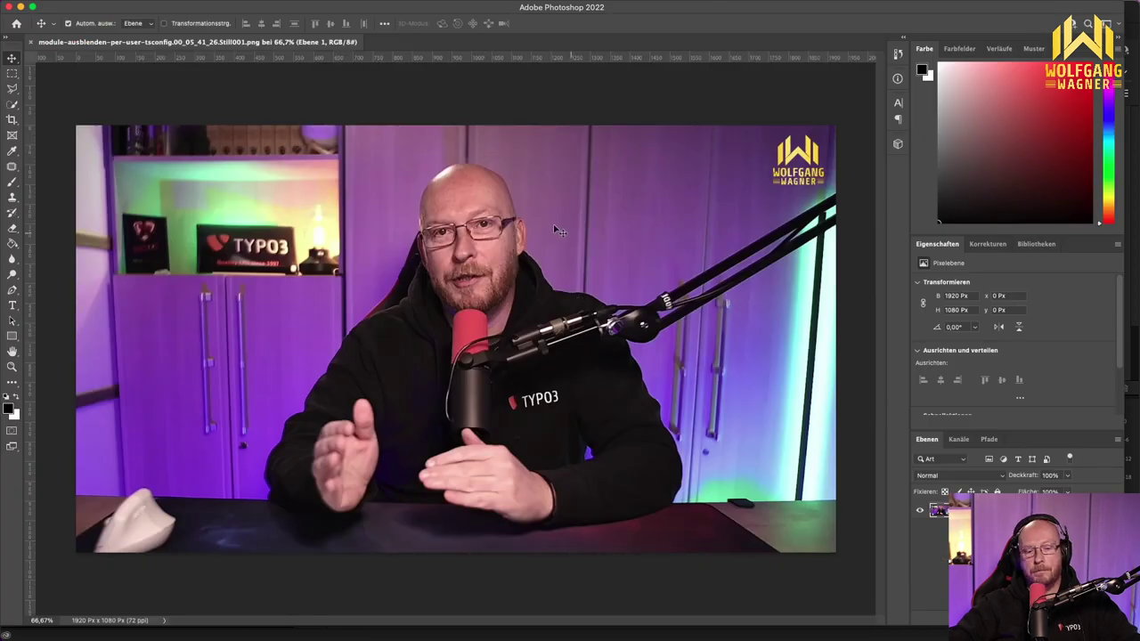
Step: Scale the photo layer up to about 136 %, placing the presenter in the right half of the canvas with his head inside the frame
key("z")
left_click_drag(556, 225, 521, 231)
key("v")
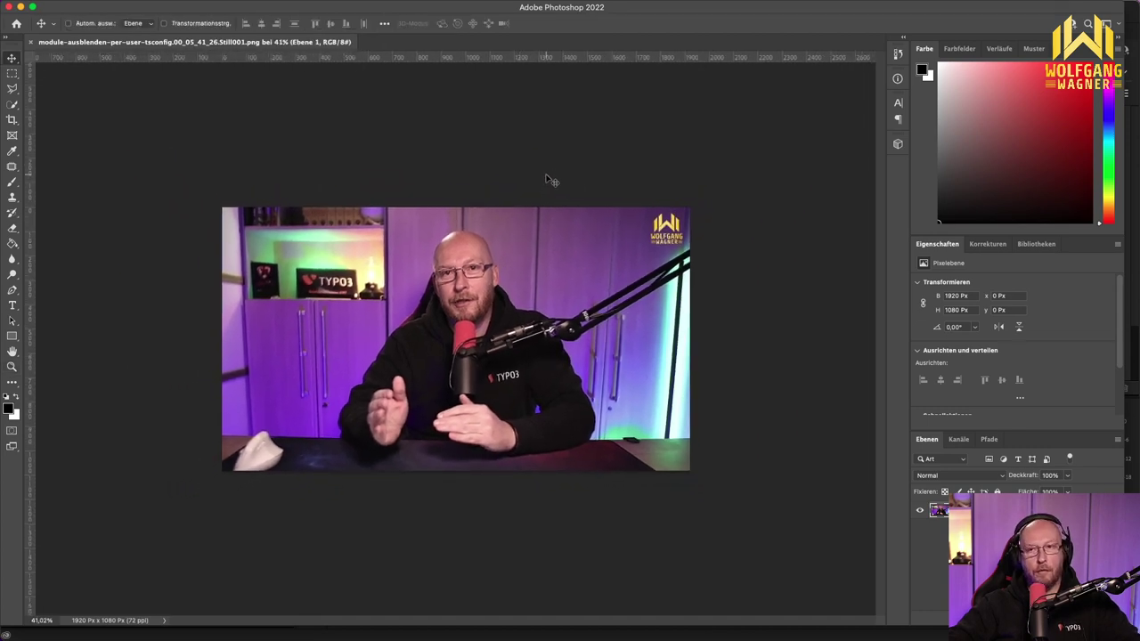
key("super+t")
left_click_drag(691, 470, 771, 520)
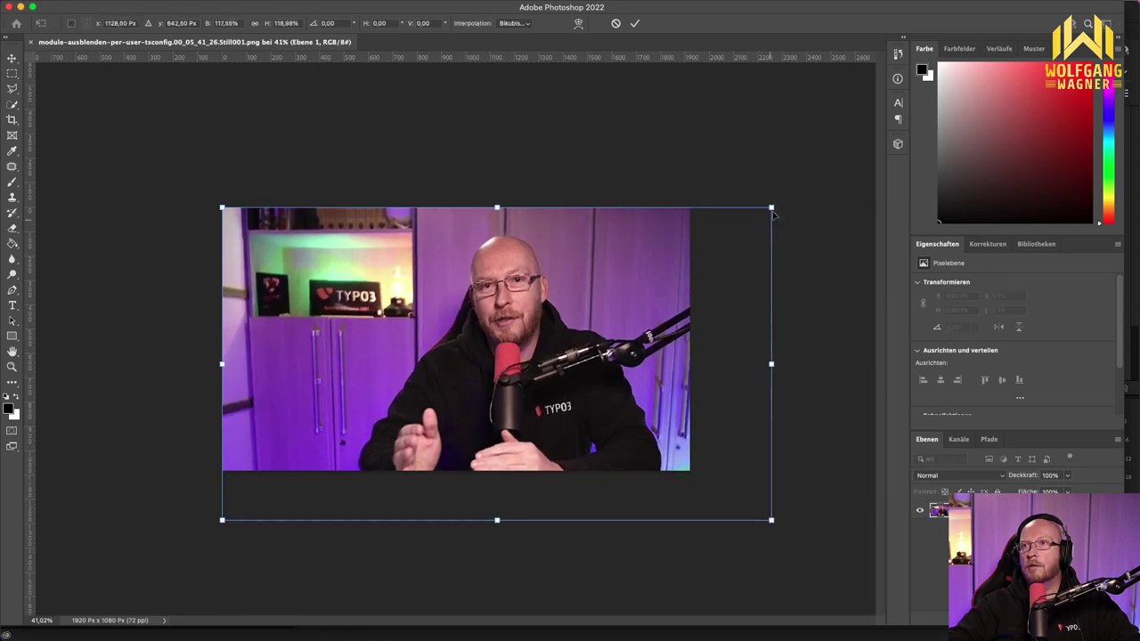
left_click_drag(771, 207, 839, 169)
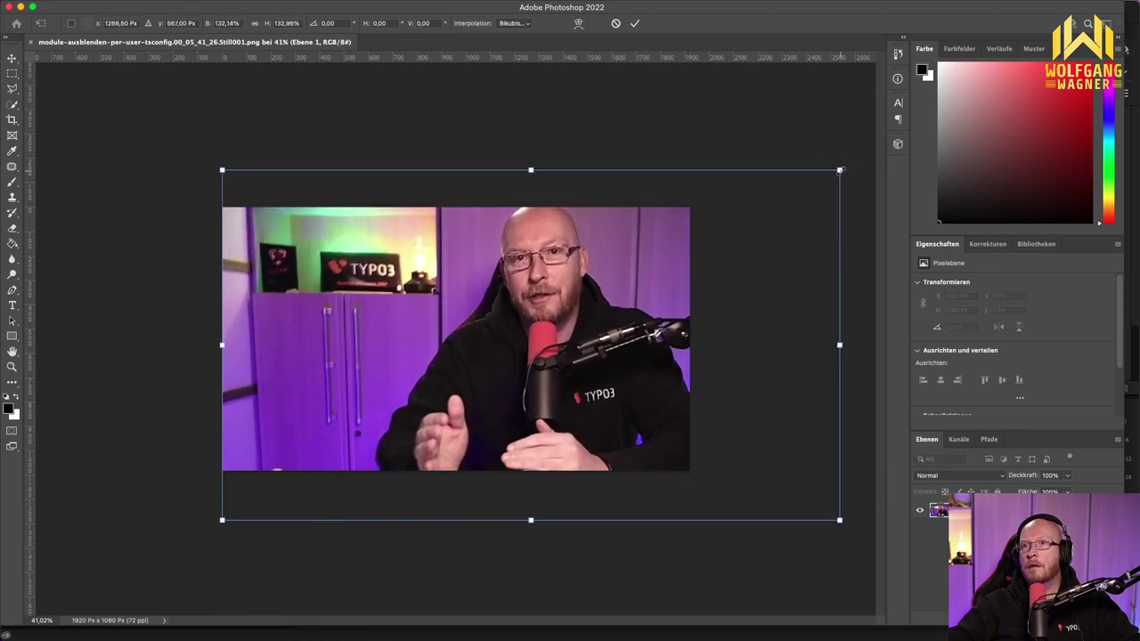
mouse_move(763, 308)
left_mouse_down()
mouse_move(810, 297)
mouse_move(769, 313)
left_mouse_up()
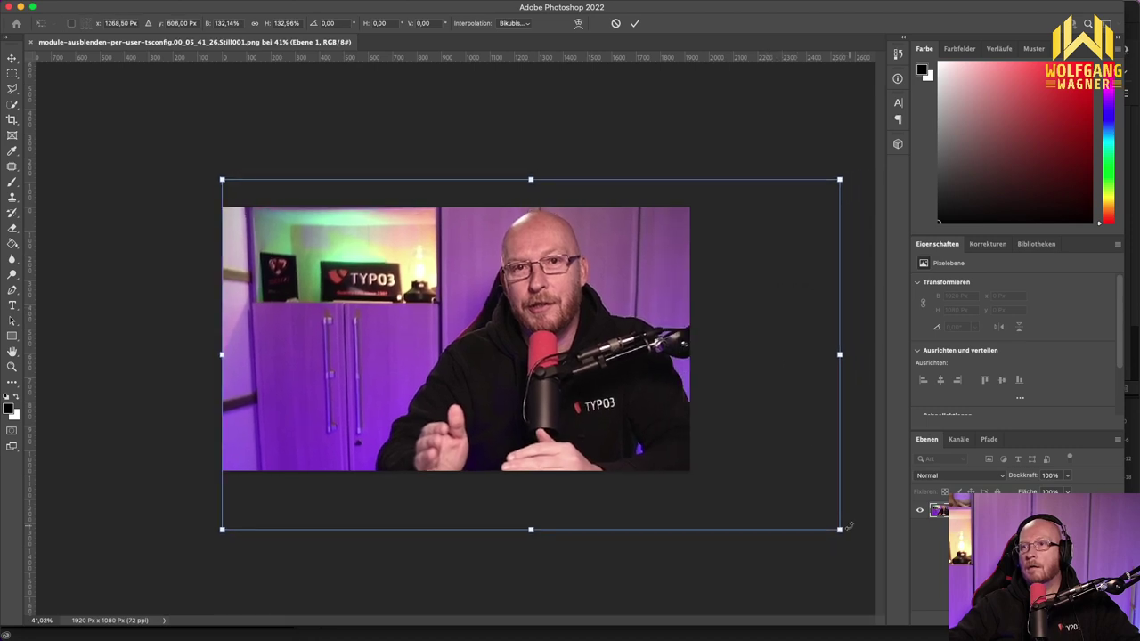
left_click_drag(840, 531, 856, 541)
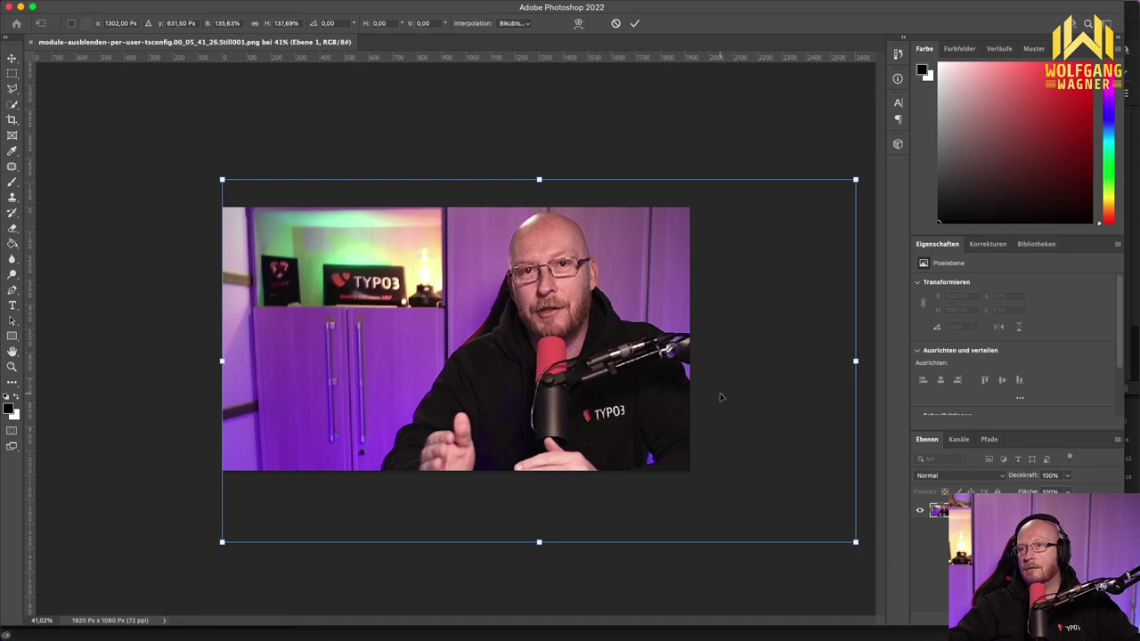
key("Return")
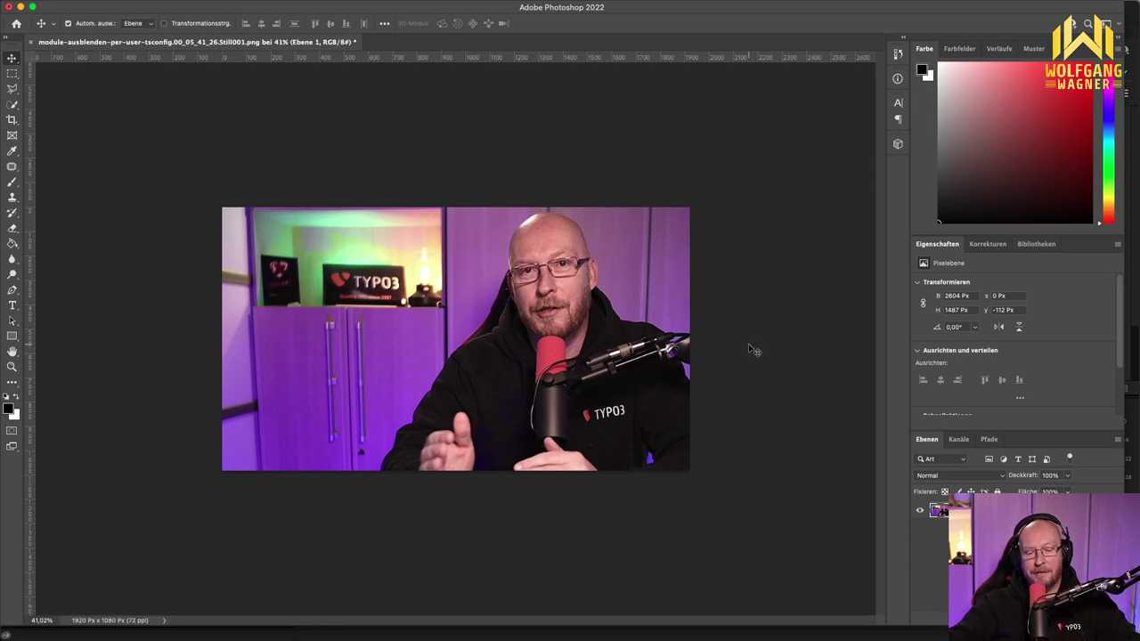
Step: Duplicate the photo layer and mask the copy with a slanted polygonal lasso selection around the presenter
key("super+j")
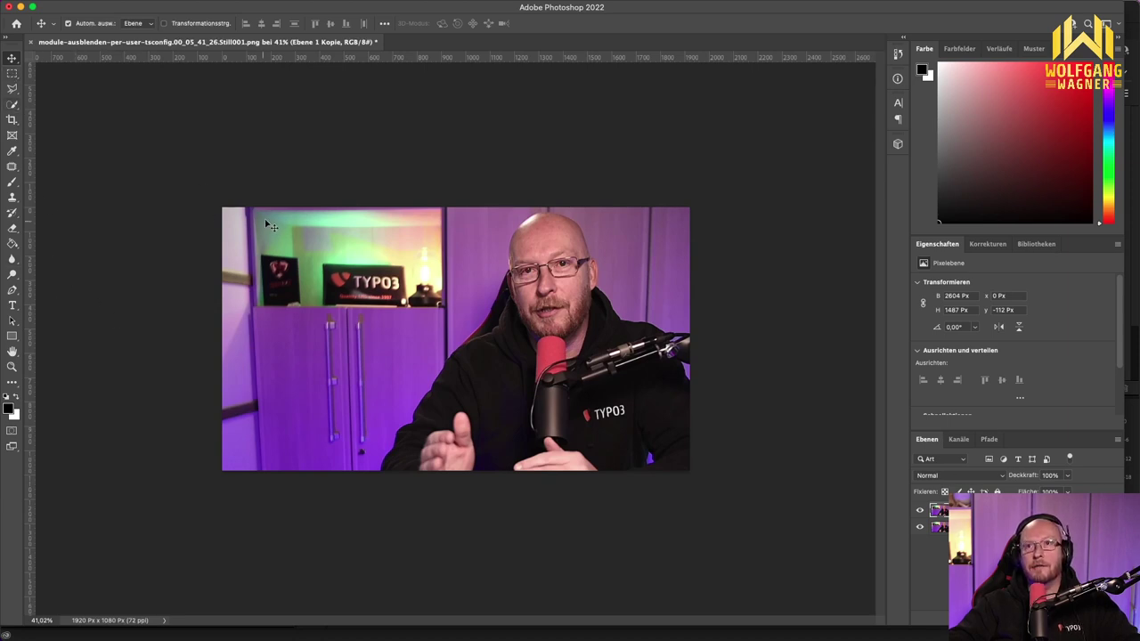
left_click(12, 89)
left_click(515, 190)
left_click(354, 485)
left_click(714, 500)
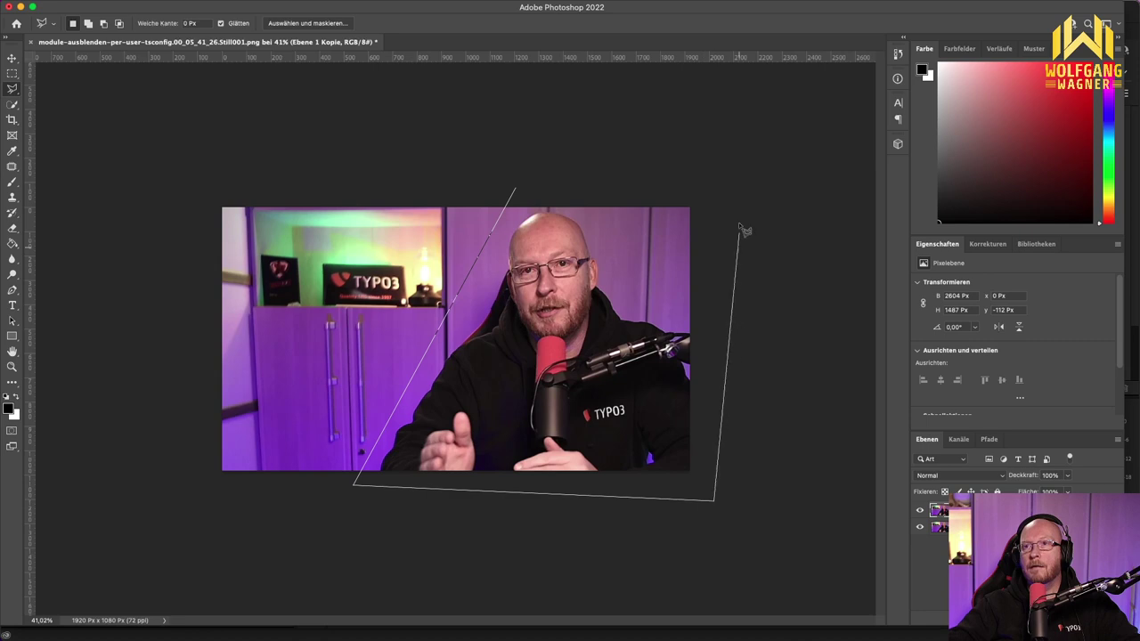
left_click(731, 197)
left_click(517, 190)
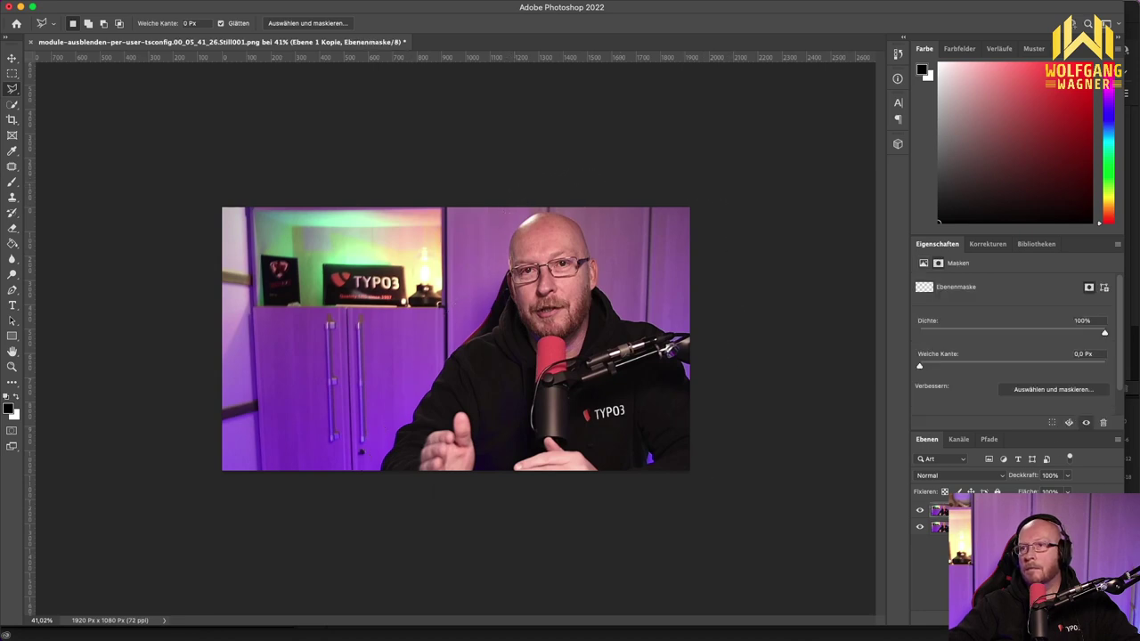
Step: Add a Levels adjustment directly above the original photo layer and lower its white output level to strongly darken the background
left_click(940, 527)
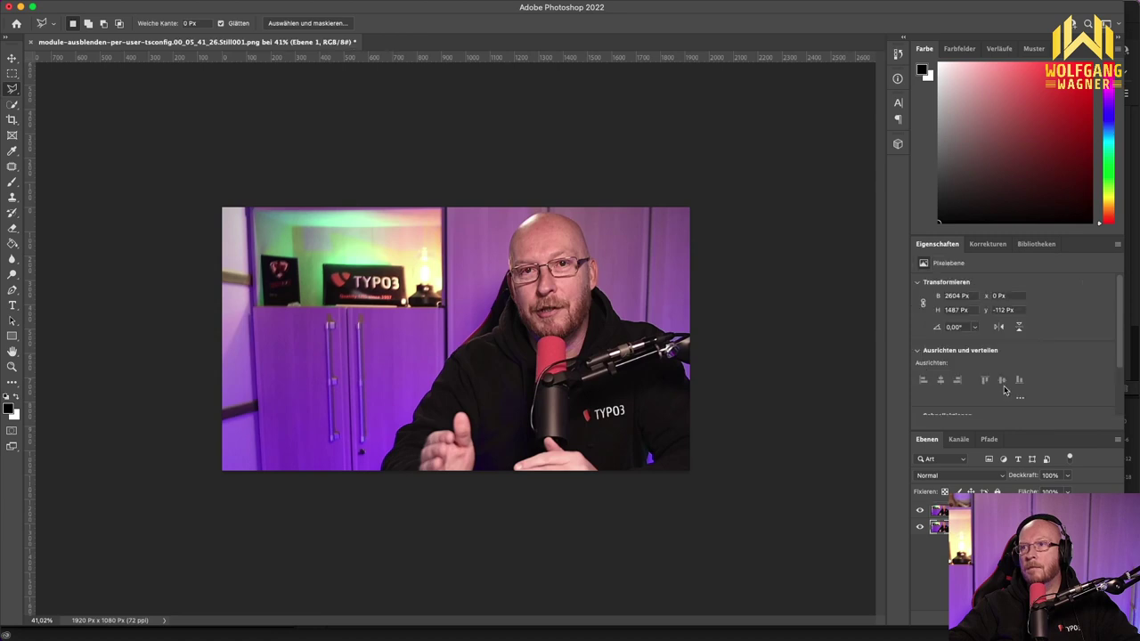
left_click(991, 244)
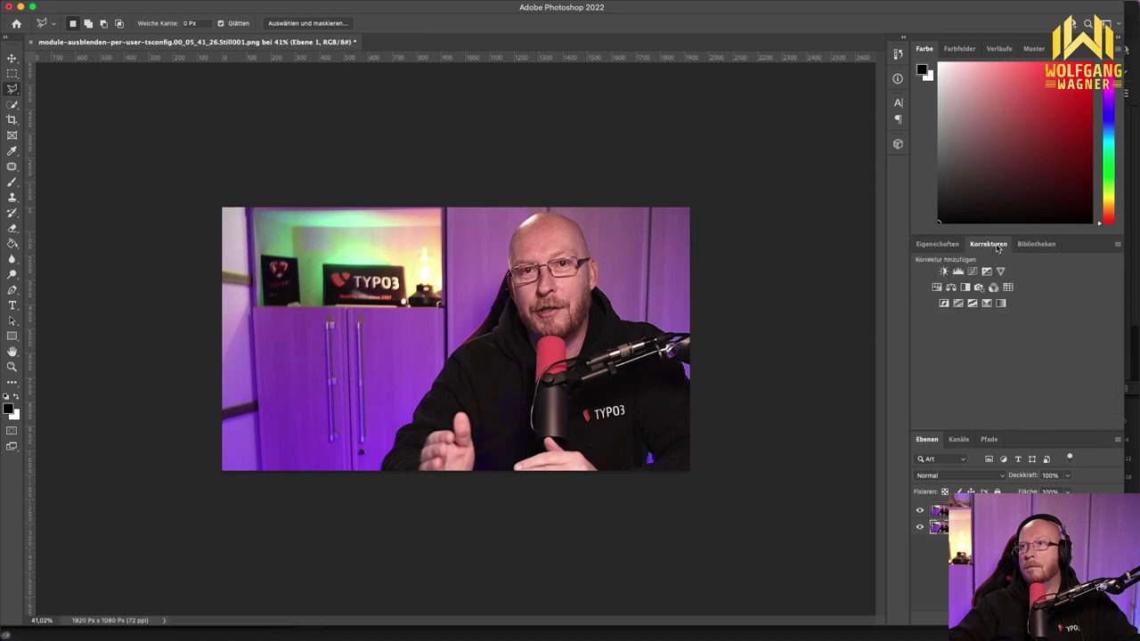
left_click(959, 272)
left_click_drag(1099, 406, 999, 416)
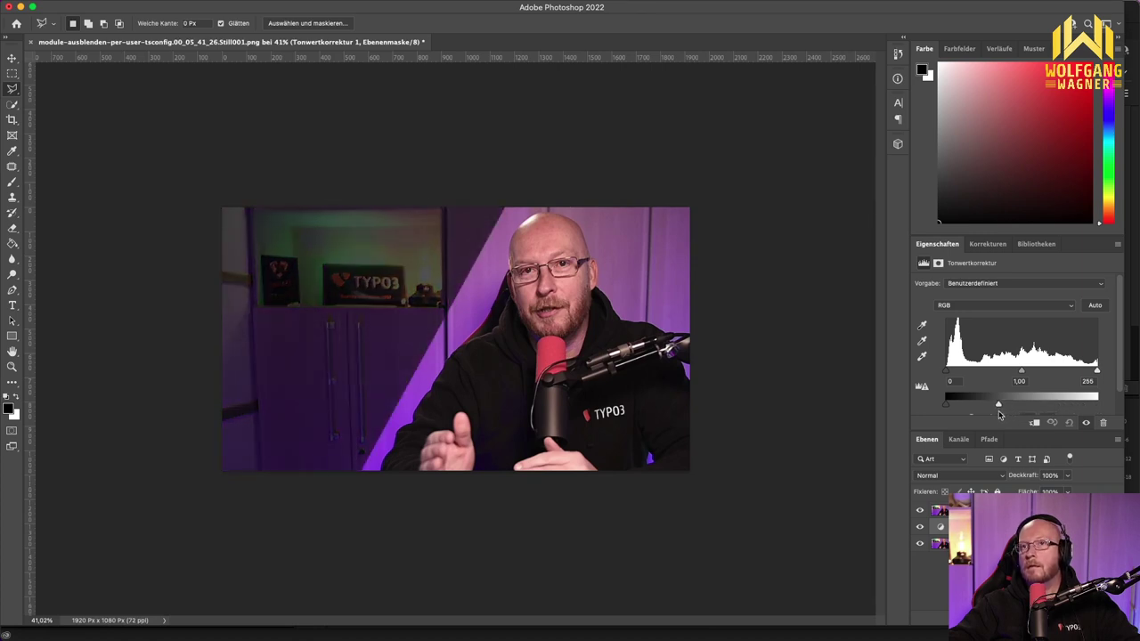
Step: Blur the original photo layer with a Gaussian Blur of about 7.4 pixels radius
left_click(937, 547)
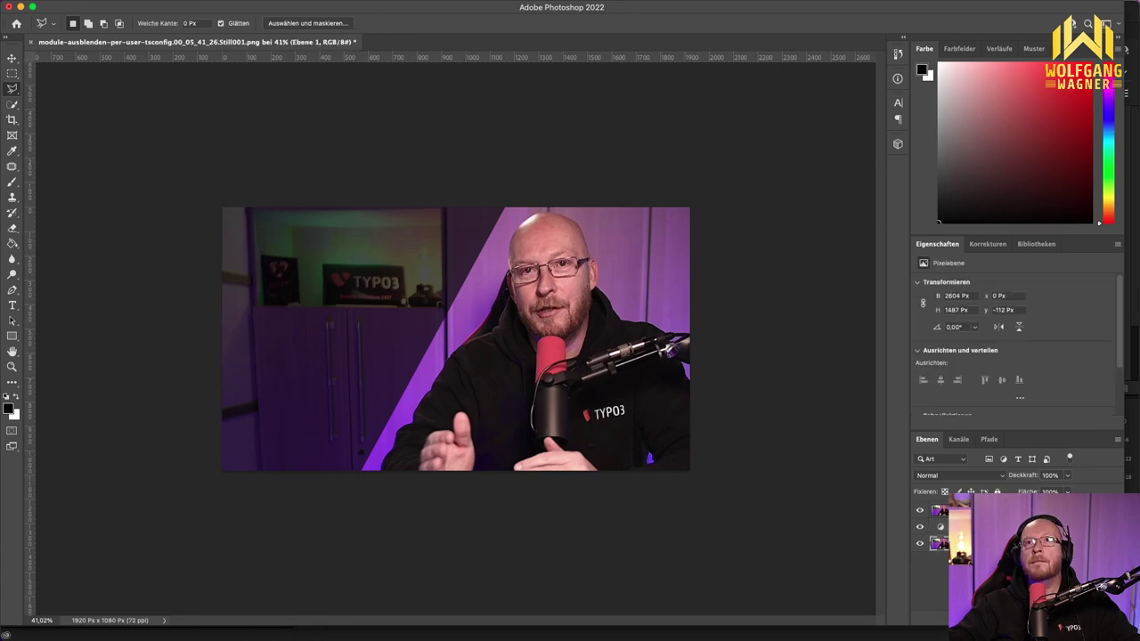
left_click(316, 0)
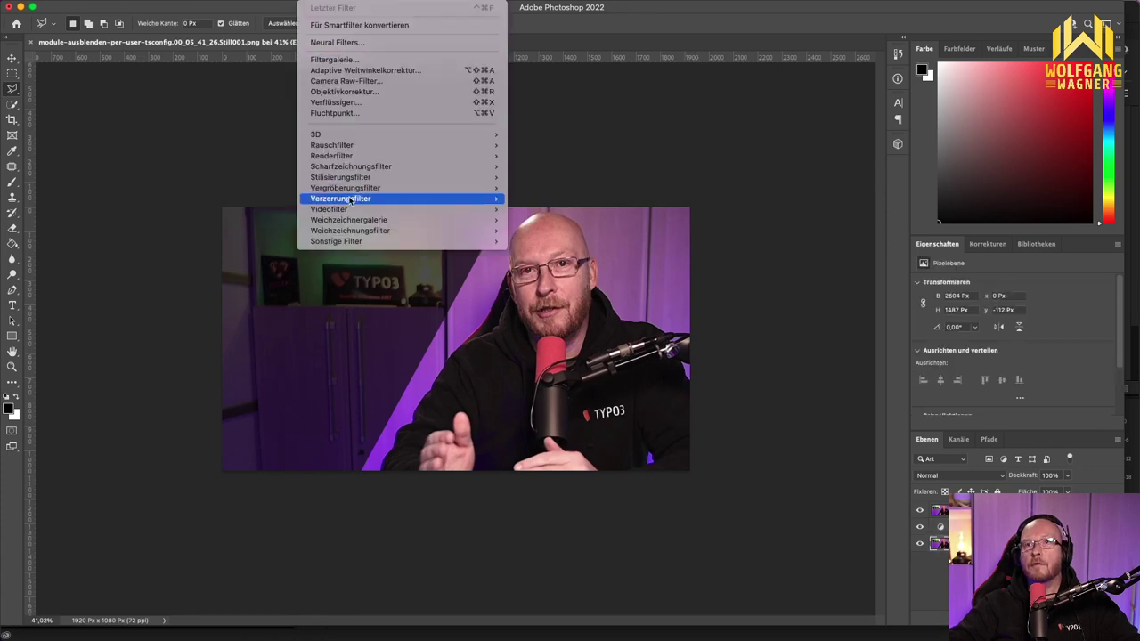
mouse_move(358, 158)
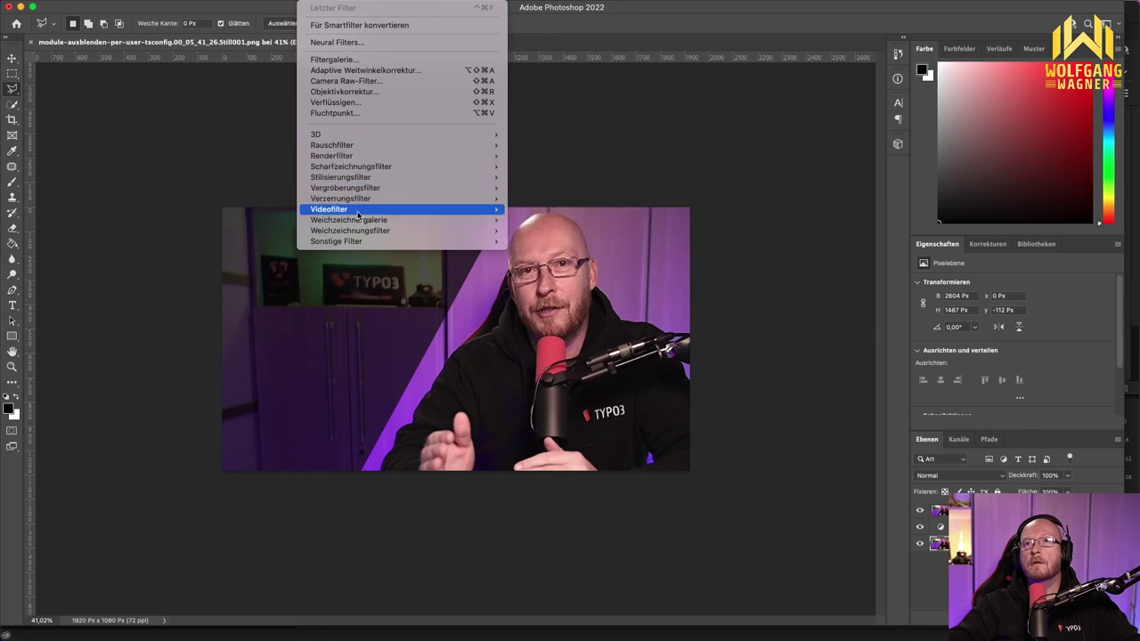
mouse_move(364, 222)
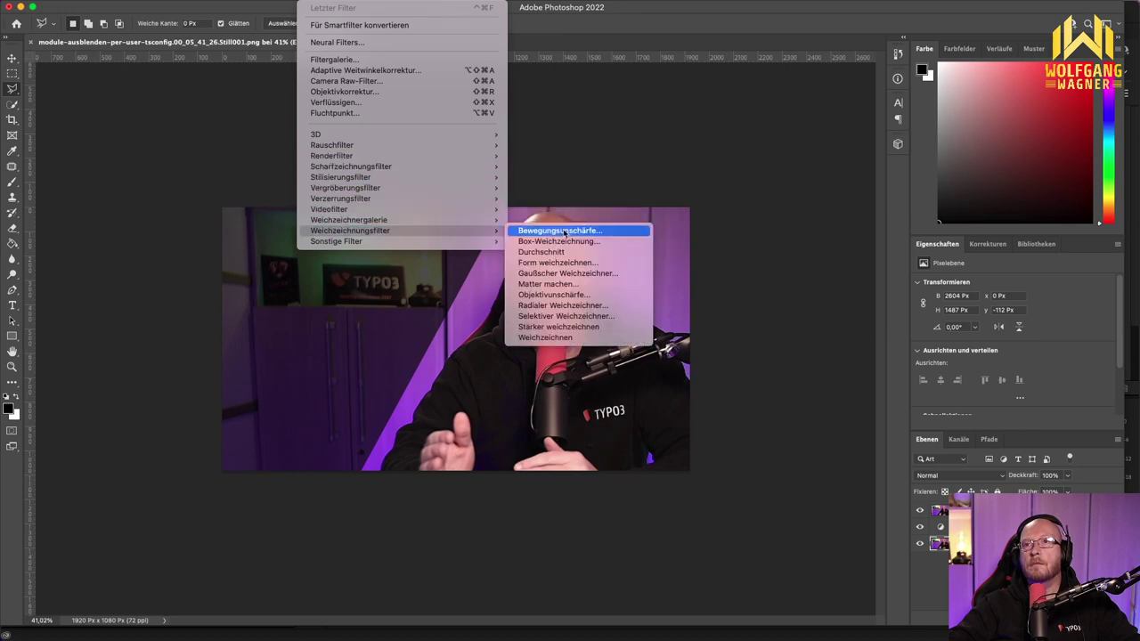
left_click(550, 275)
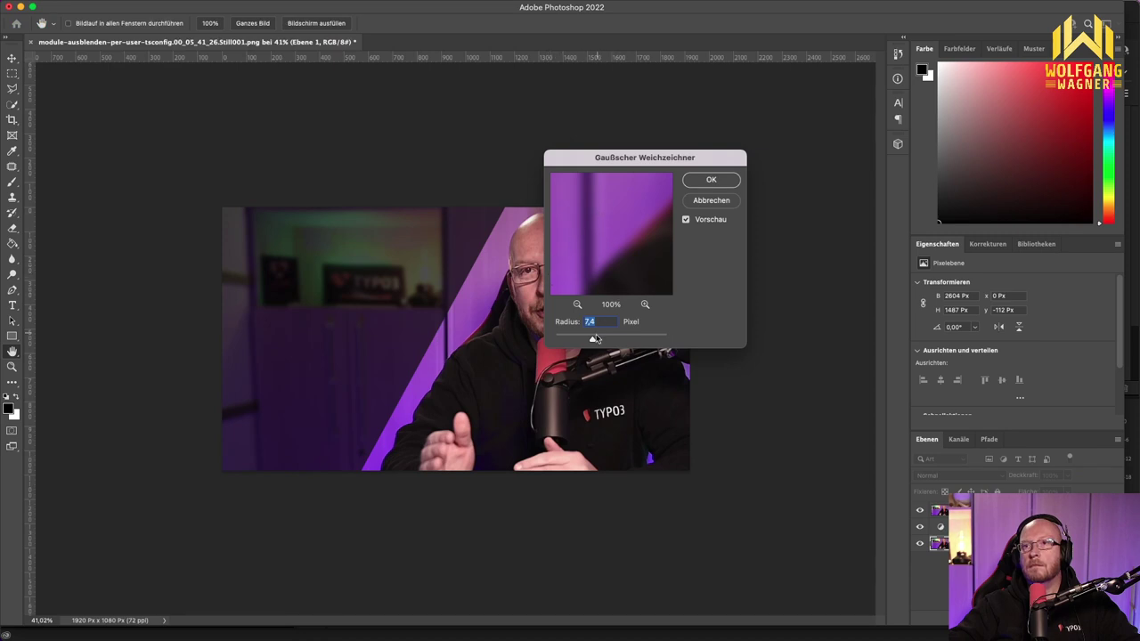
left_click_drag(593, 341, 597, 340)
left_click(711, 179)
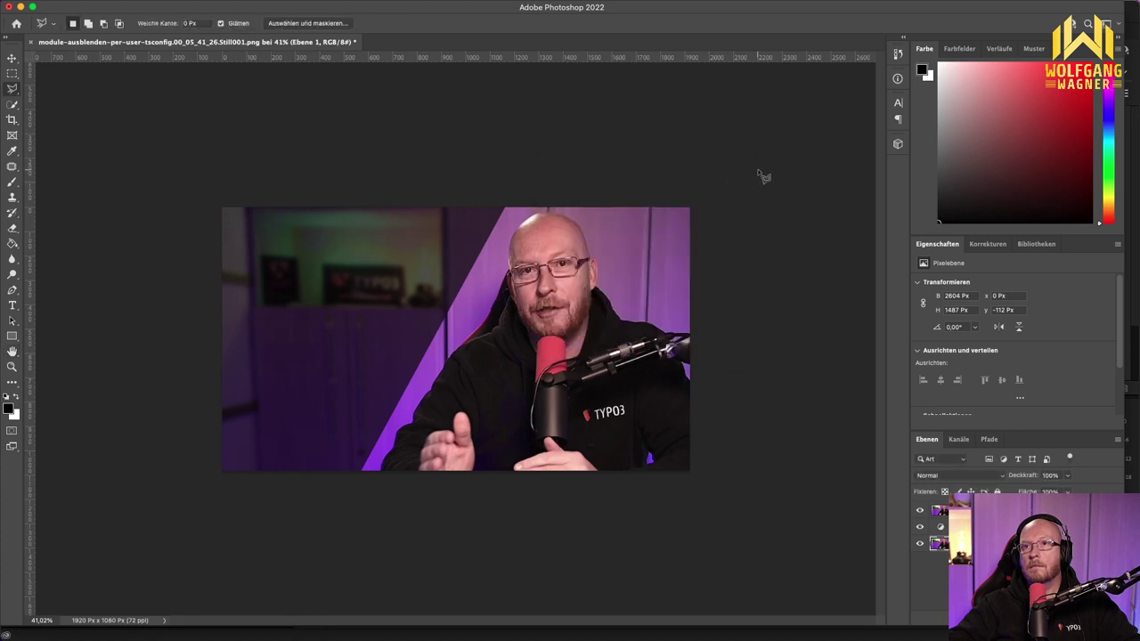
Step: Above the masked copy, add a paragraph text box over the darkened area reading "TYPO3 BACKEND-MODULE FÜR ADMINS AUSBLENDEN"
left_click(1024, 511)
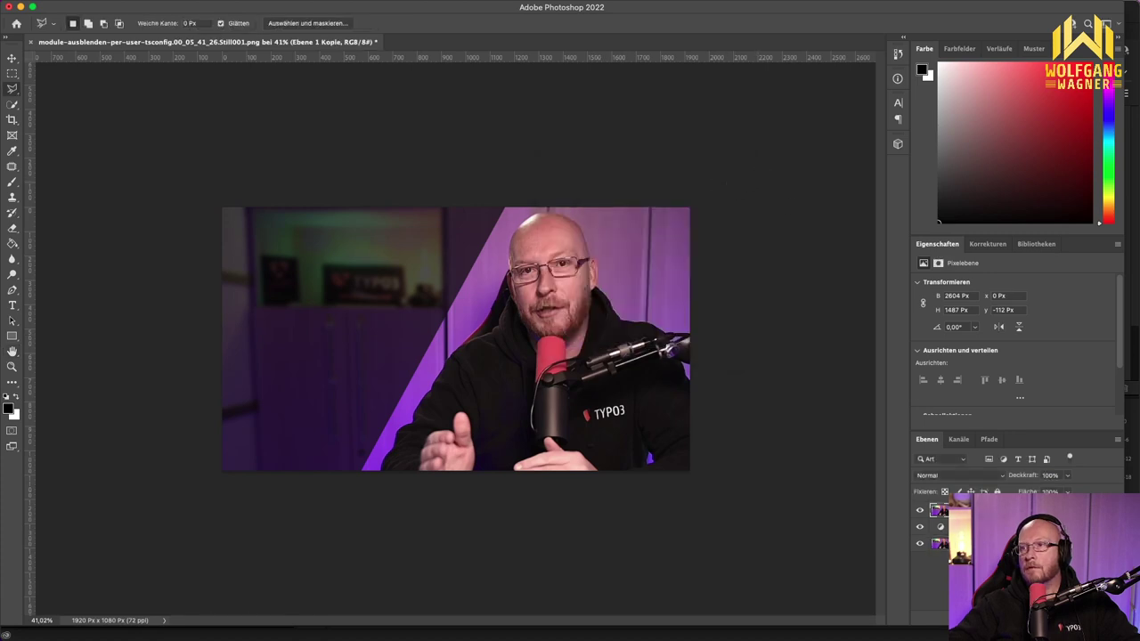
key("t")
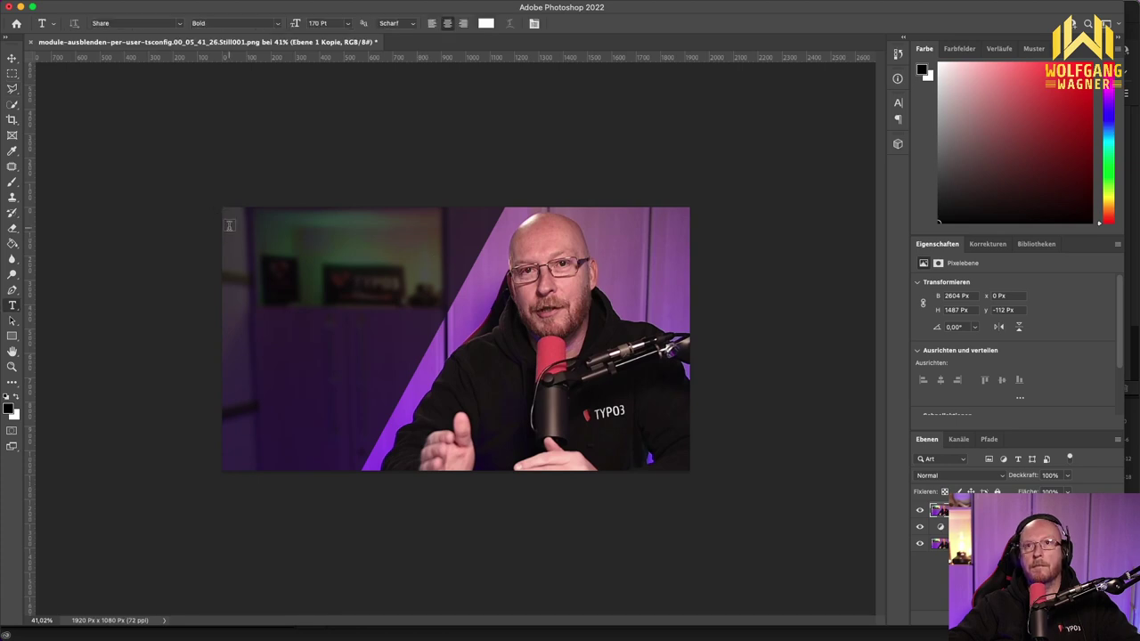
left_click_drag(229, 223, 498, 459)
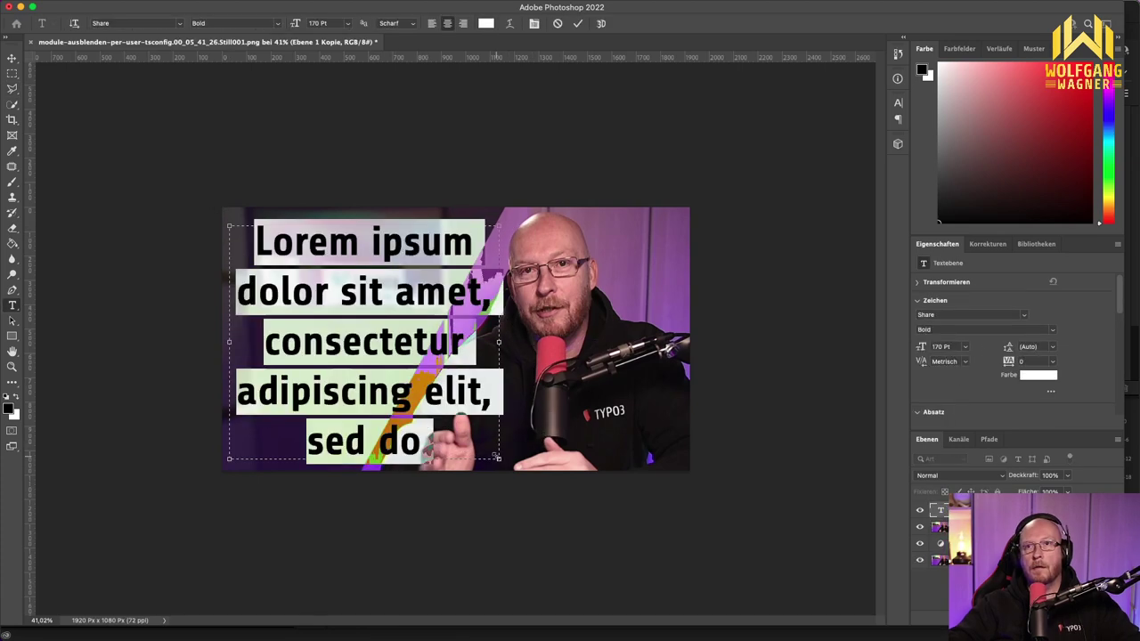
type("BA")
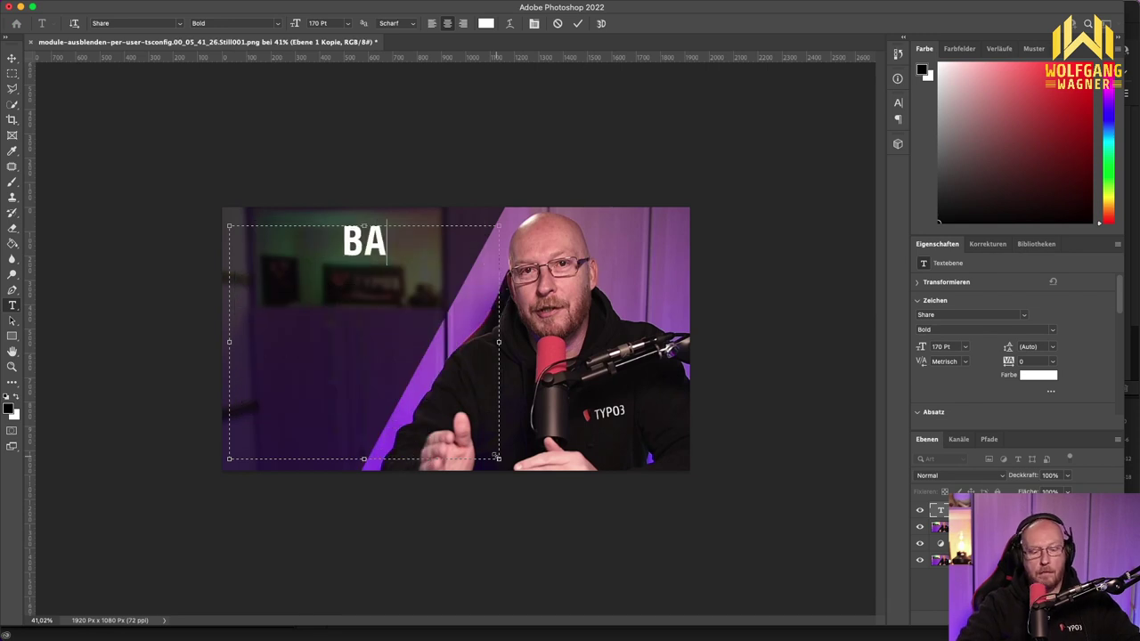
type("CKEND")
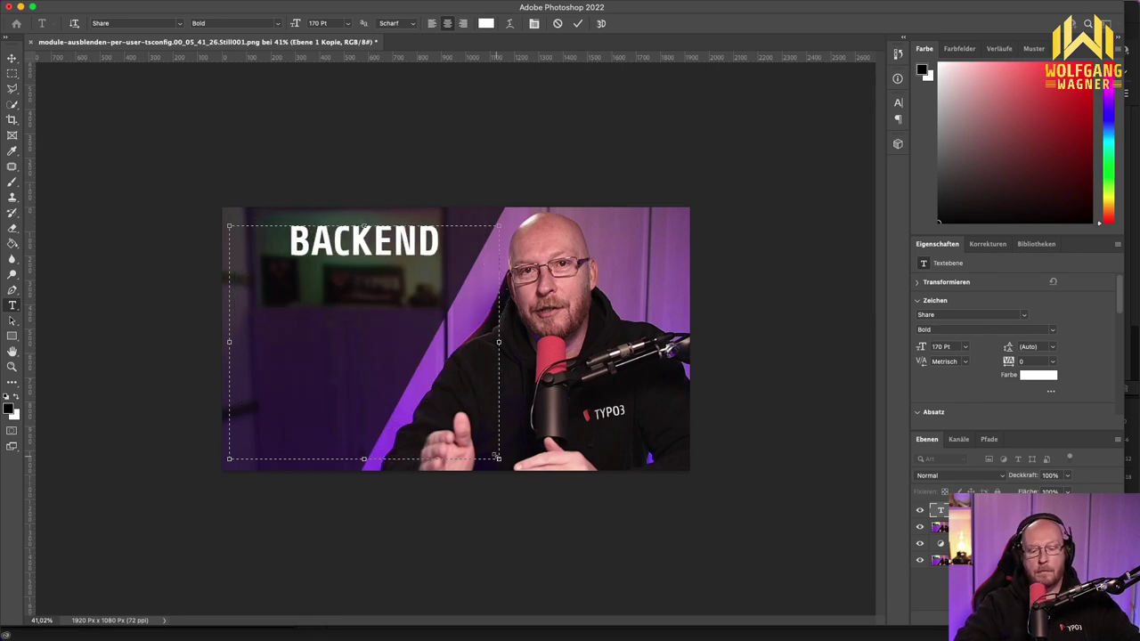
type("-MODULE")
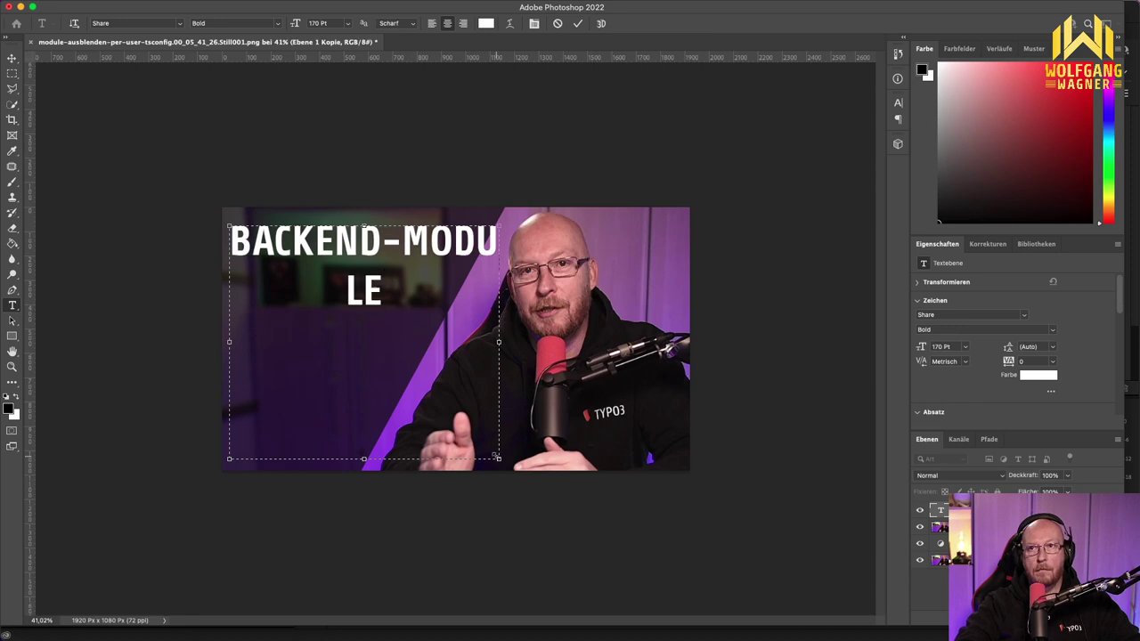
type(" FÜR ADM")
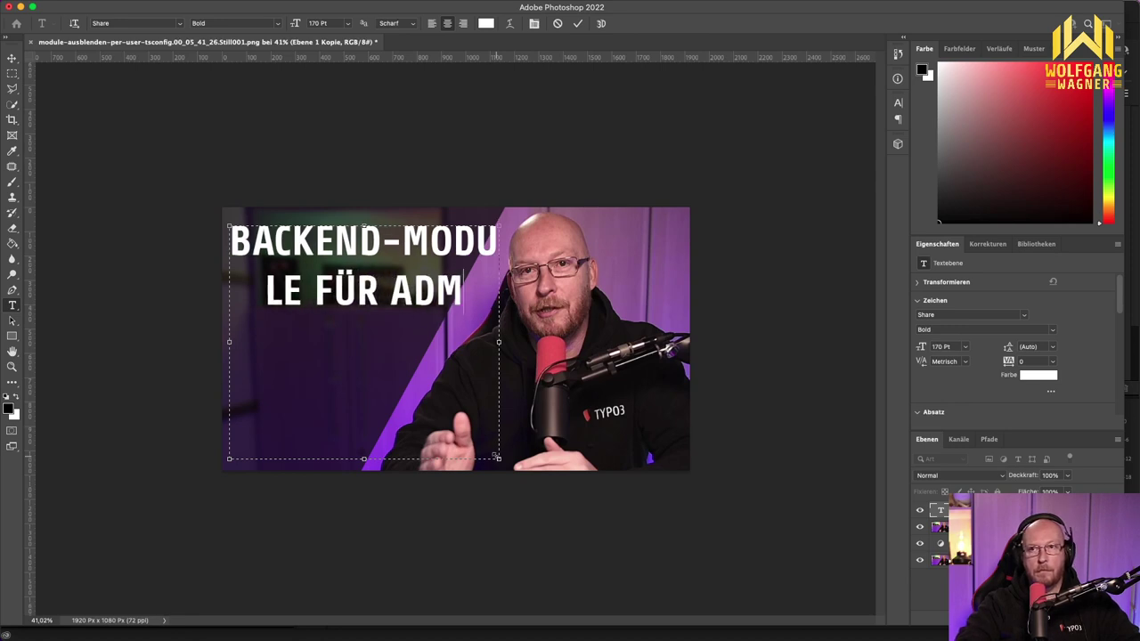
type("INS AUSBLENDEN")
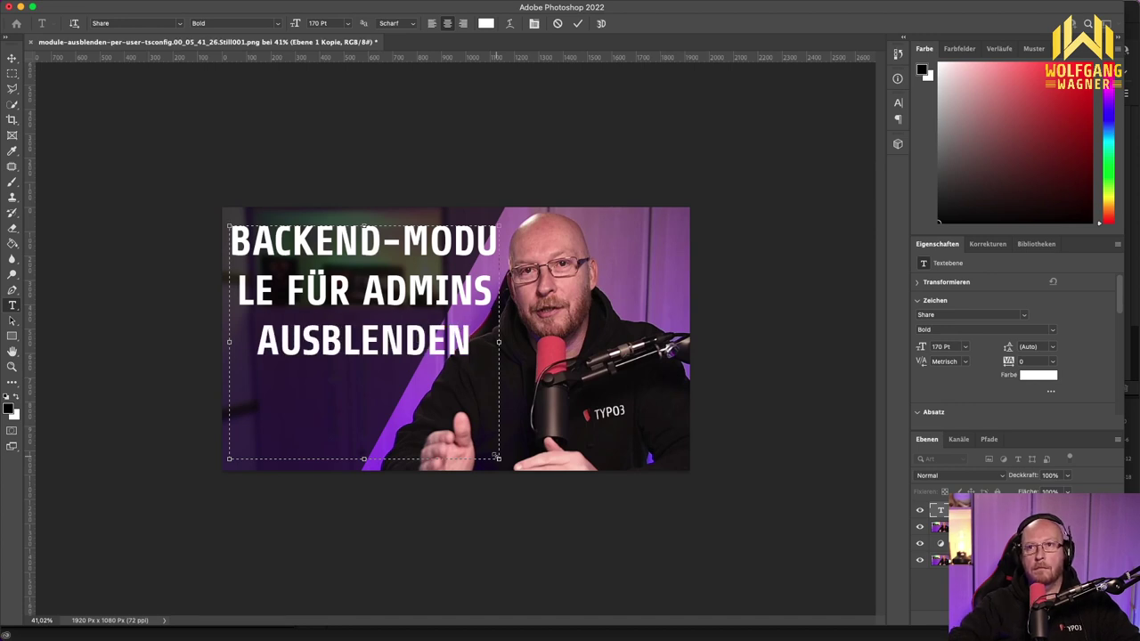
type("TYPO3")
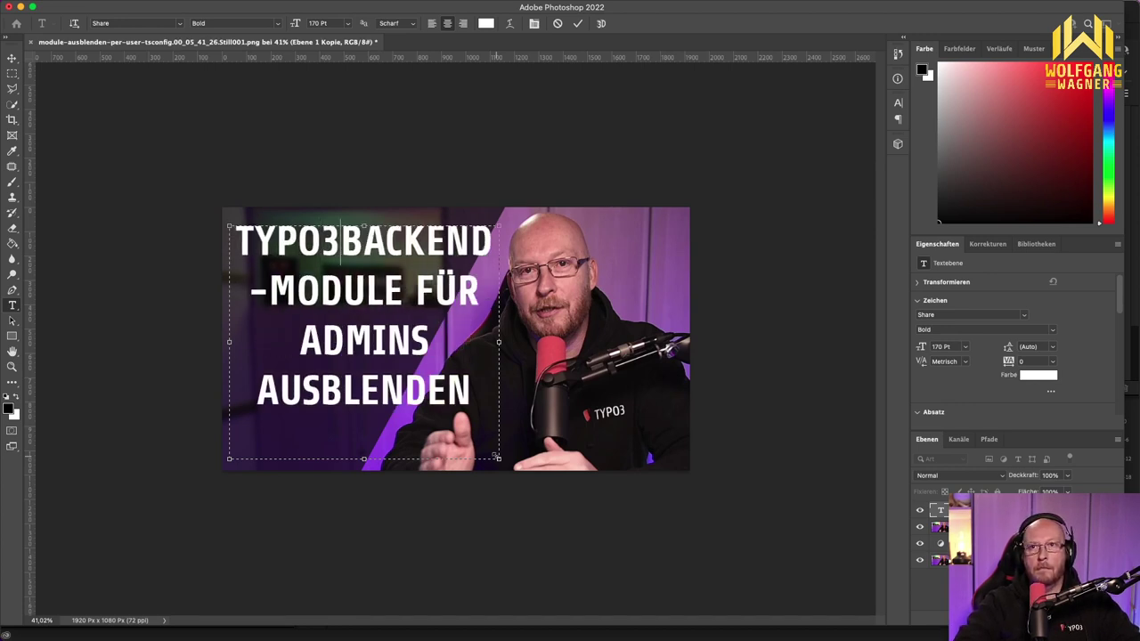
Step: Left-align the entire headline and apply the yellow gradient "Workspaces in..." style from the library to it
key("super+a")
left_click(432, 24)
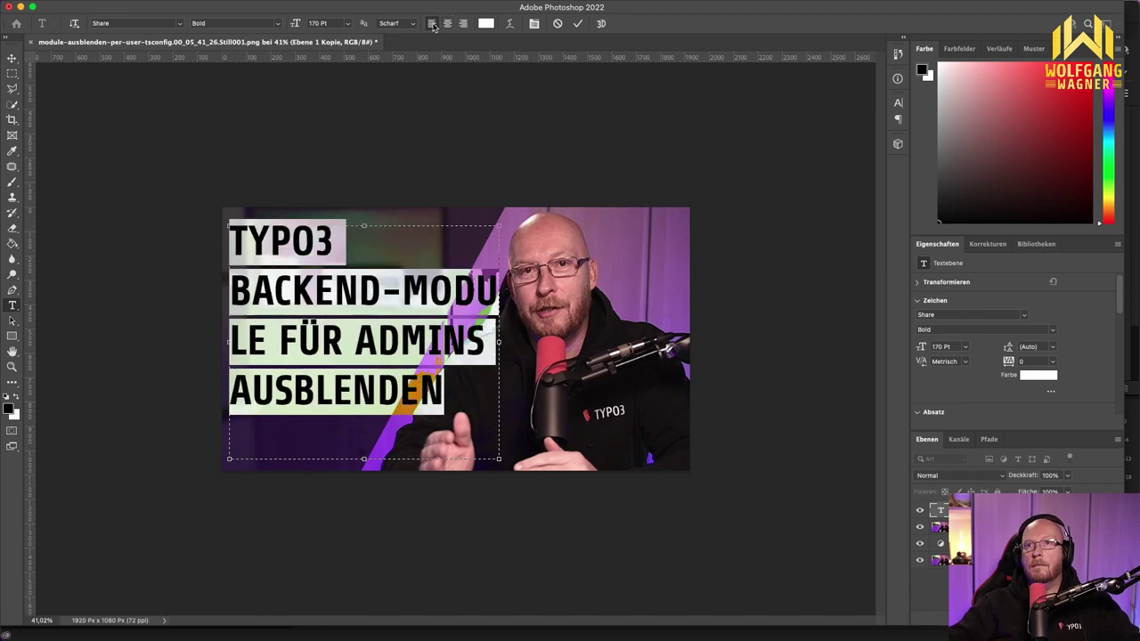
left_click(578, 24)
left_click(1031, 244)
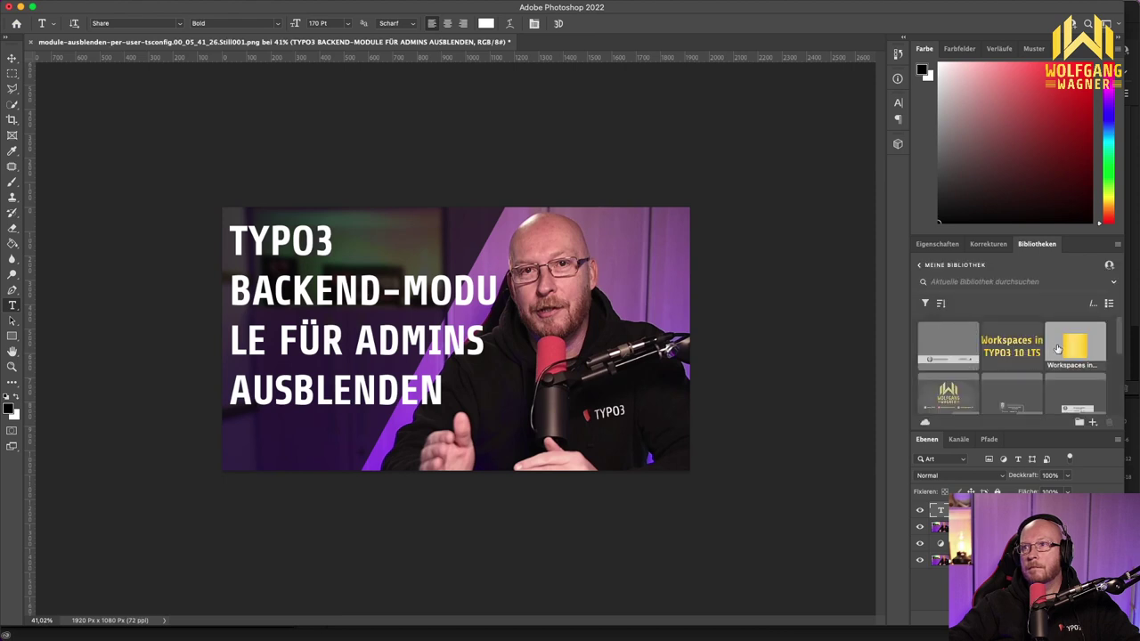
left_click(1062, 349)
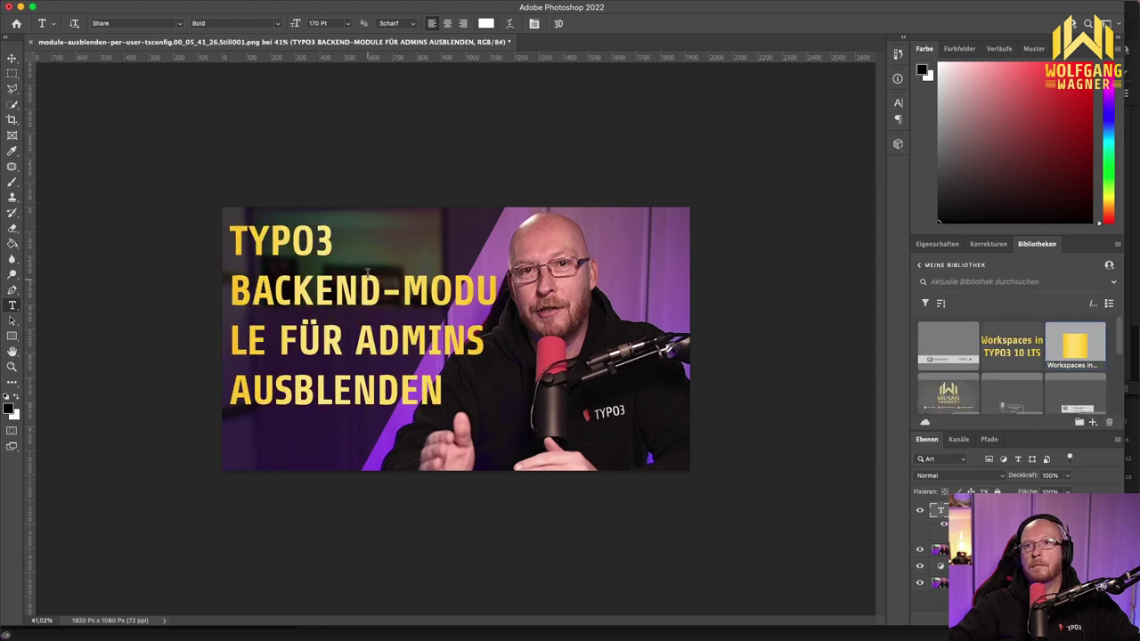
Step: Widen the headline's text box to about the presenter's face and set the whole headline to 143 pt
left_click(318, 246)
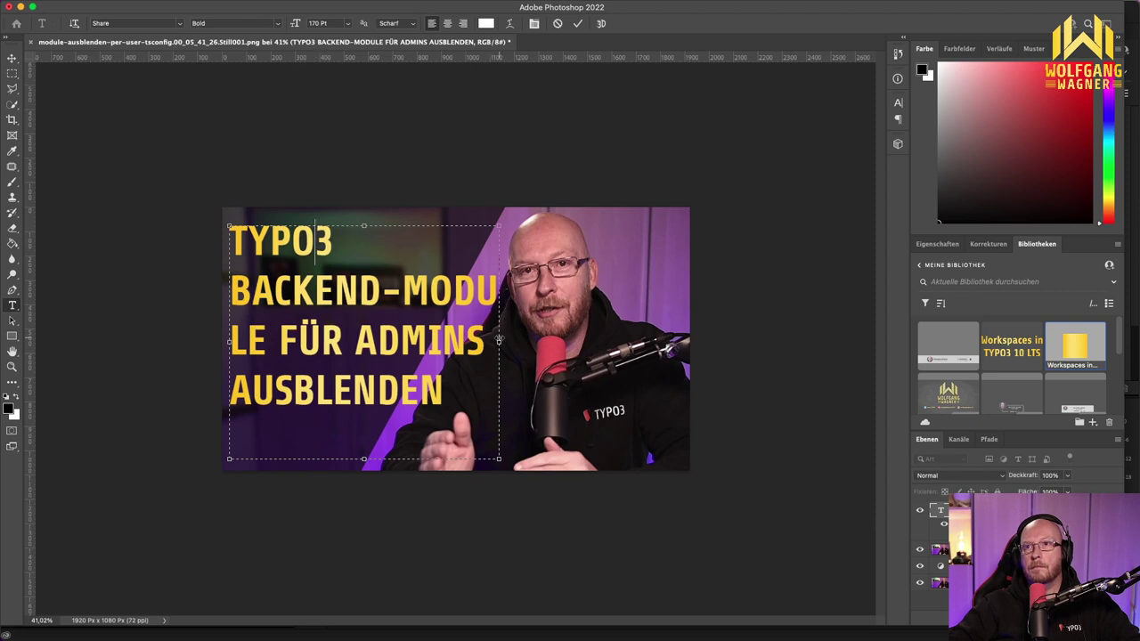
left_click_drag(498, 341, 565, 342)
key("super+a")
left_click_drag(292, 24, 278, 40)
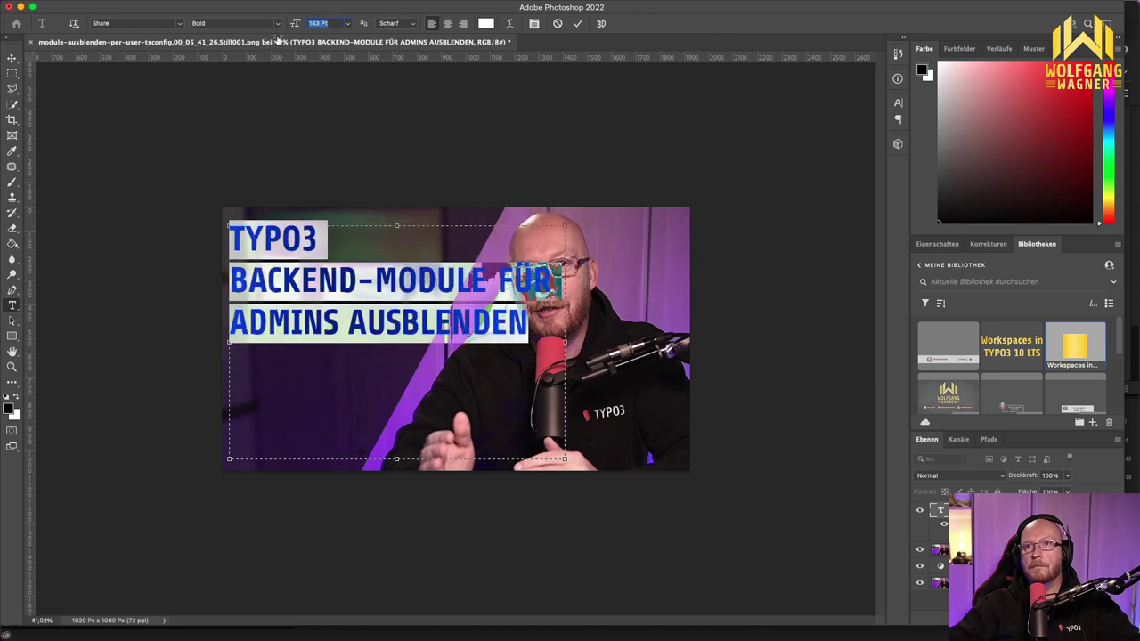
Step: Replace the hyphen in "BACKEND-MODULE" with a space and set the whole headline to 152 pt
left_click(359, 284)
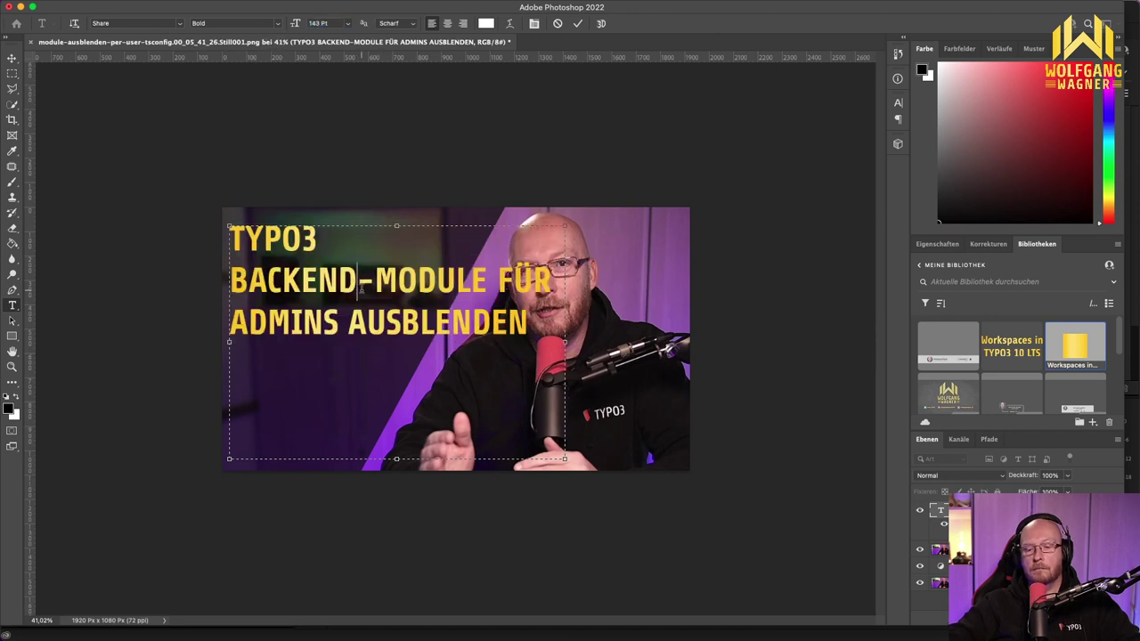
key("Delete")
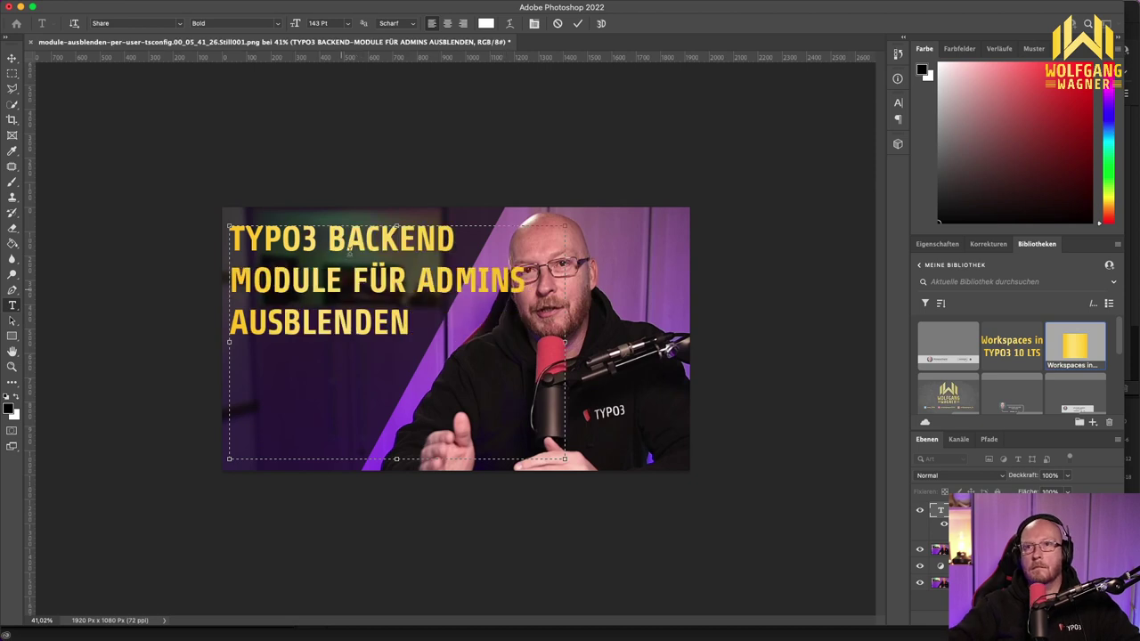
key("super+a")
left_click(297, 23)
left_click_drag(297, 23, 339, 127)
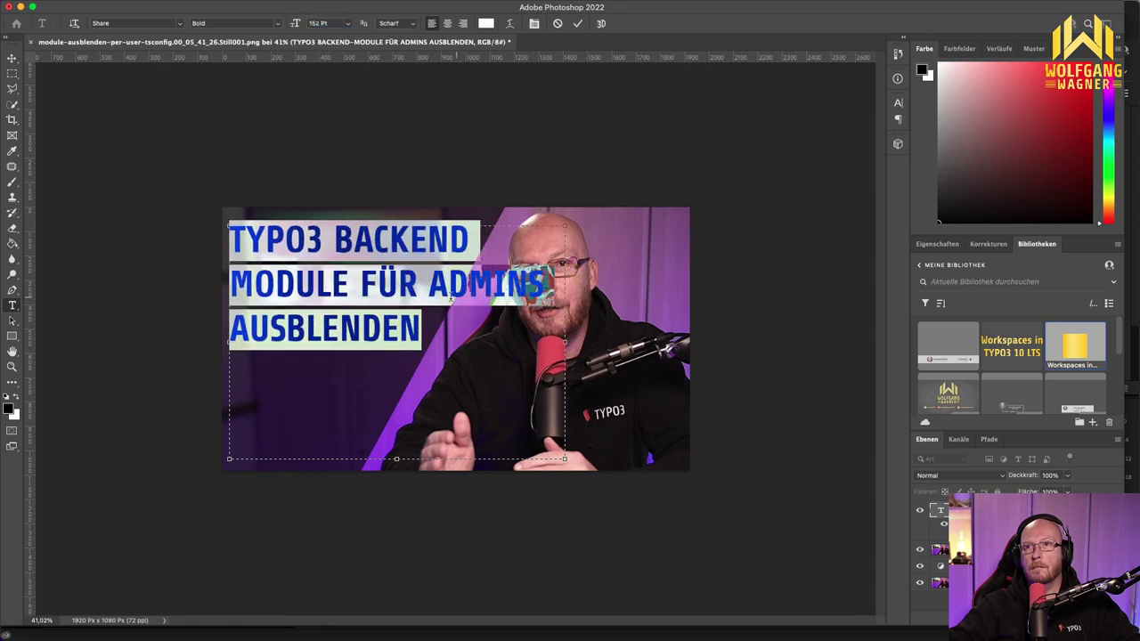
Step: Narrow the headline's text box so "ADMINS" wraps onto its own line clear of the face, and set the whole headline to 157 pt
left_click(430, 287)
left_click_drag(565, 342, 488, 342)
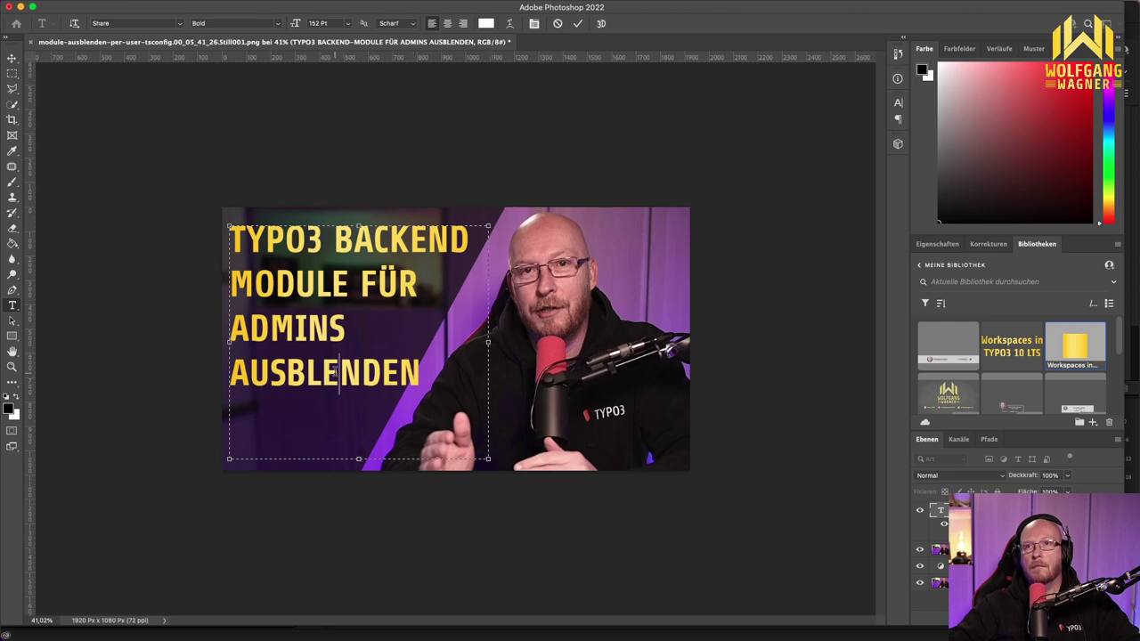
double_click(336, 374)
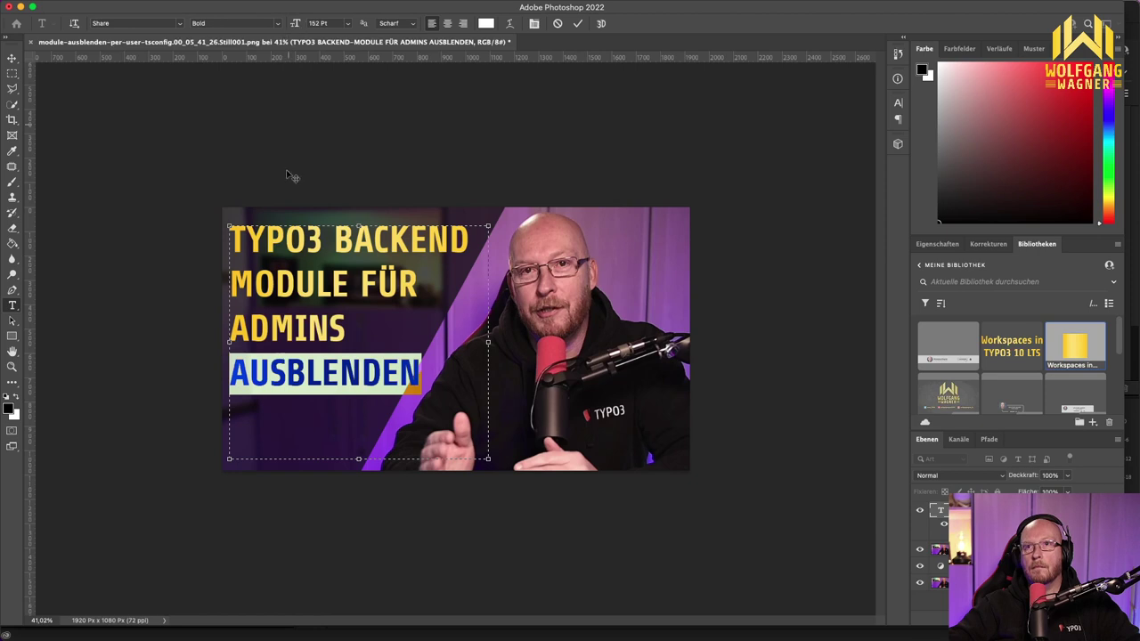
left_click(297, 330)
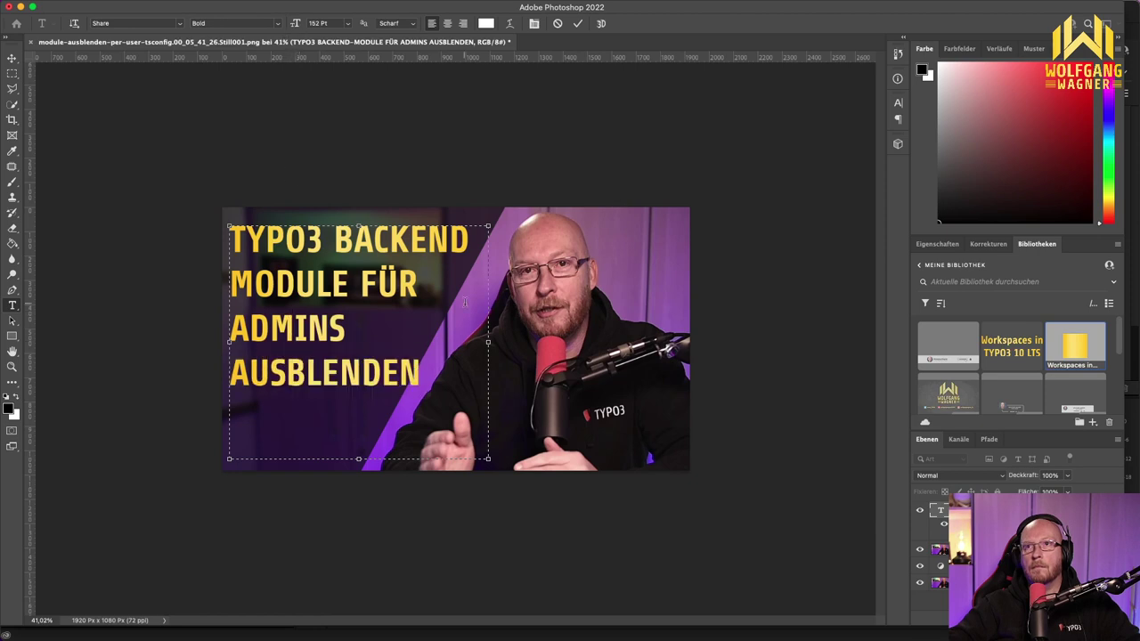
key("super+a")
left_click_drag(296, 22, 299, 22)
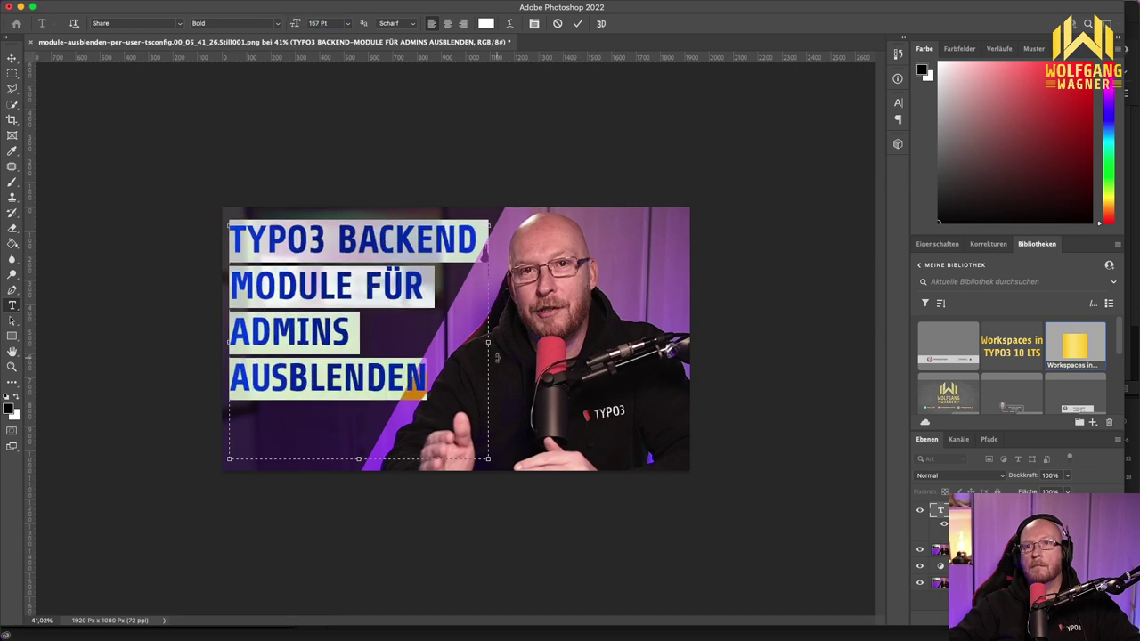
left_click(578, 24)
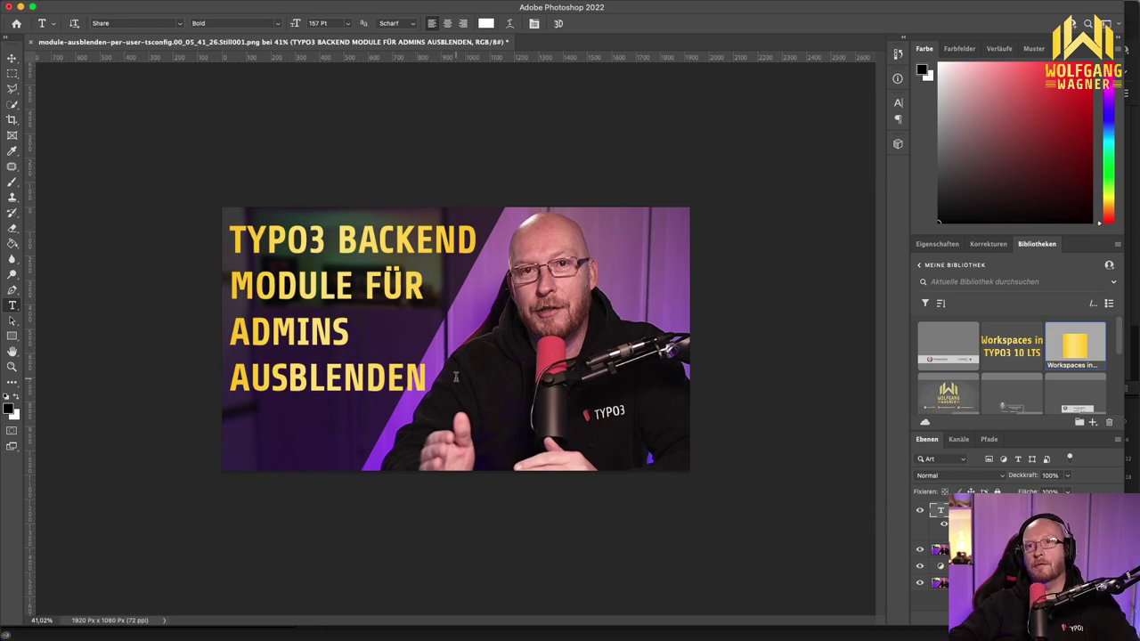
Step: Check how readable the headline is with the thumbnail displayed very small, and return to the larger view
key("z")
left_click_drag(569, 417, 516, 372)
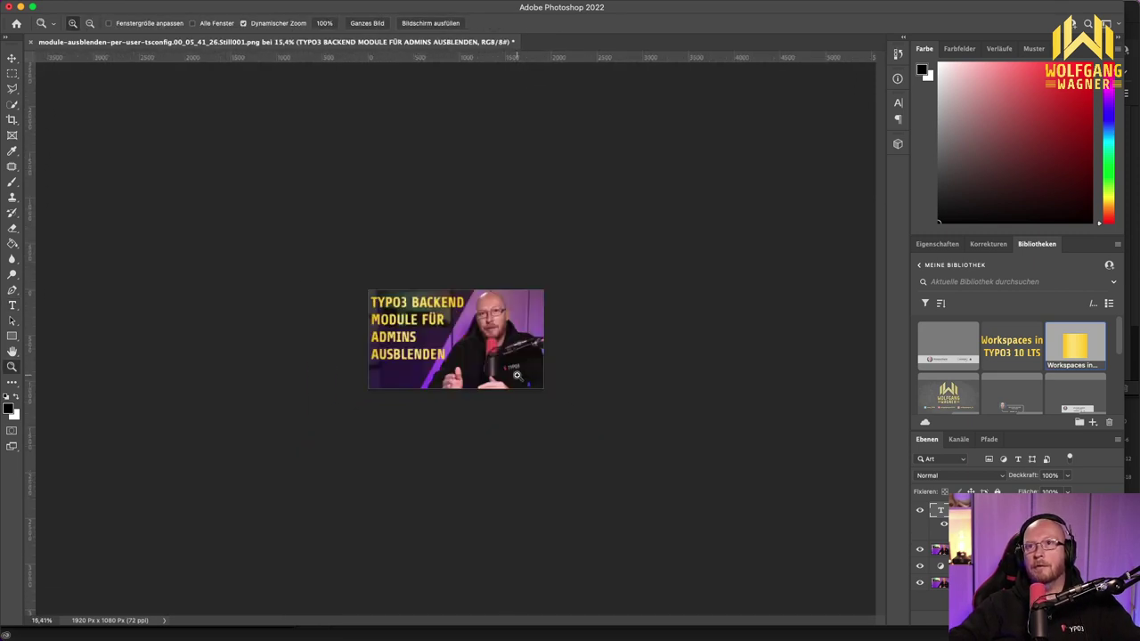
key("t")
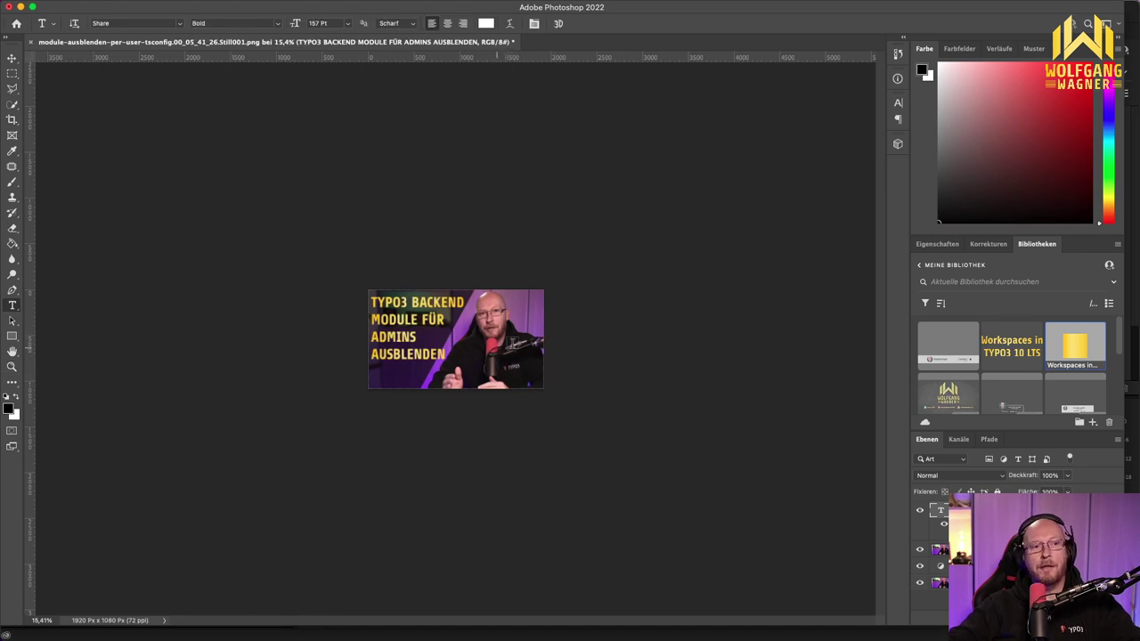
key("z")
left_click_drag(474, 347, 531, 343)
key("t")
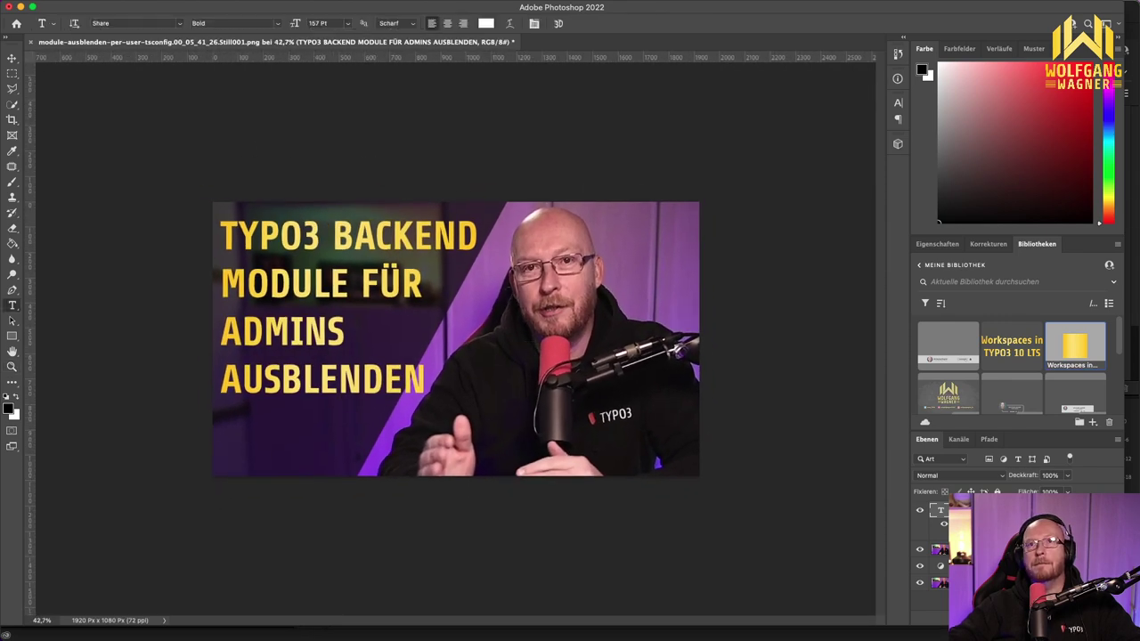
Step: Export the finished thumbnail in JPG format at 1920 x 1080 px
left_click(89, 1)
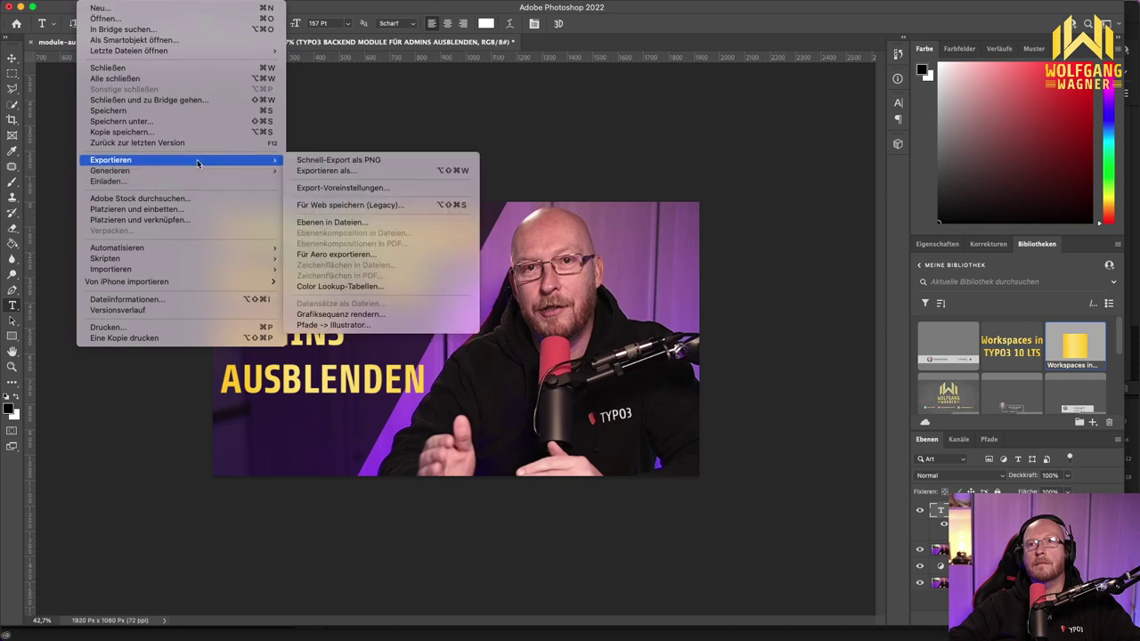
left_click(226, 389)
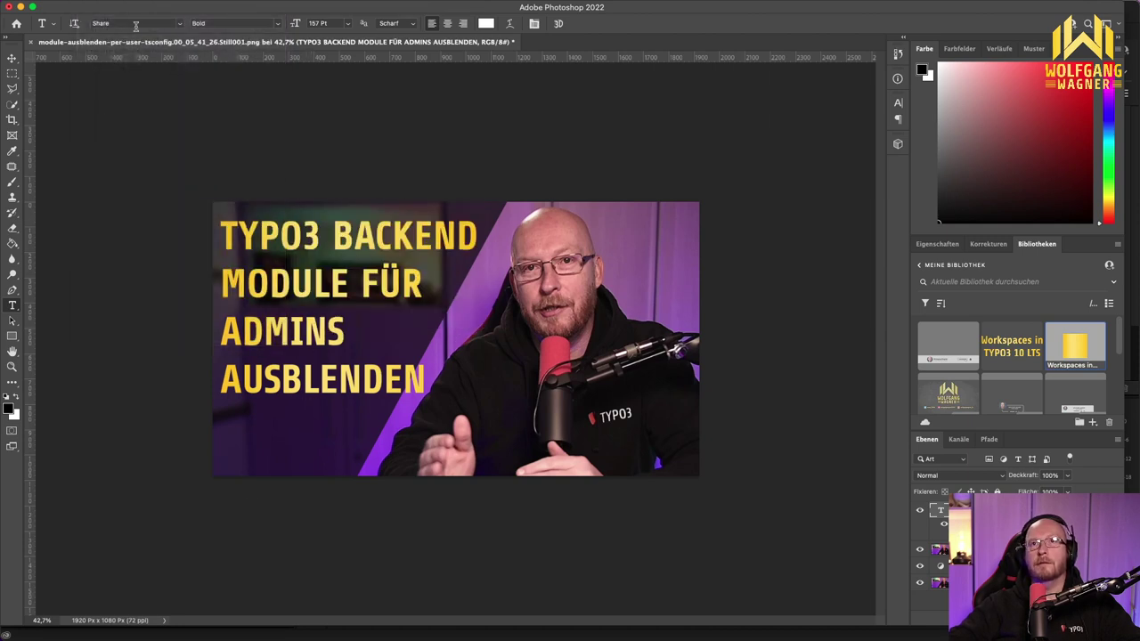
left_click(93, 0)
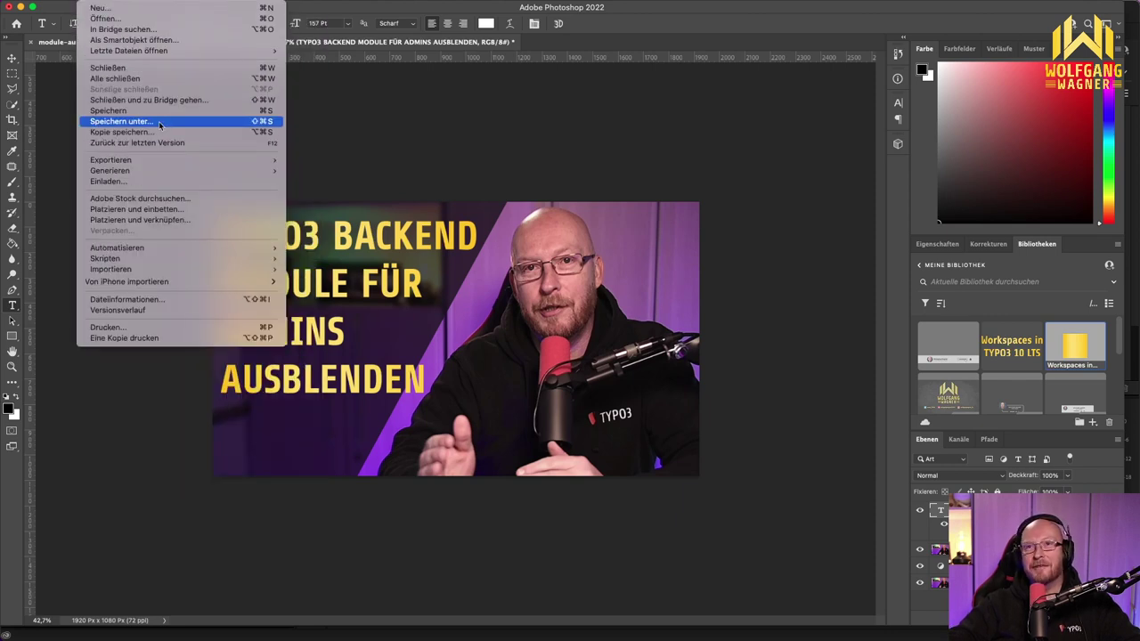
mouse_move(164, 162)
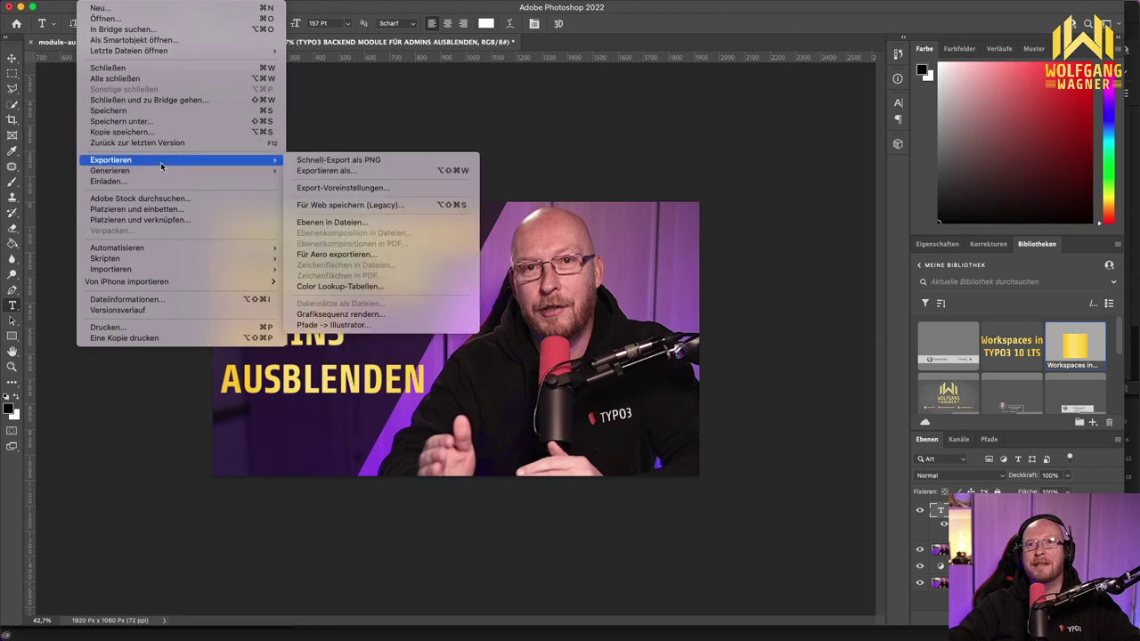
left_click(338, 172)
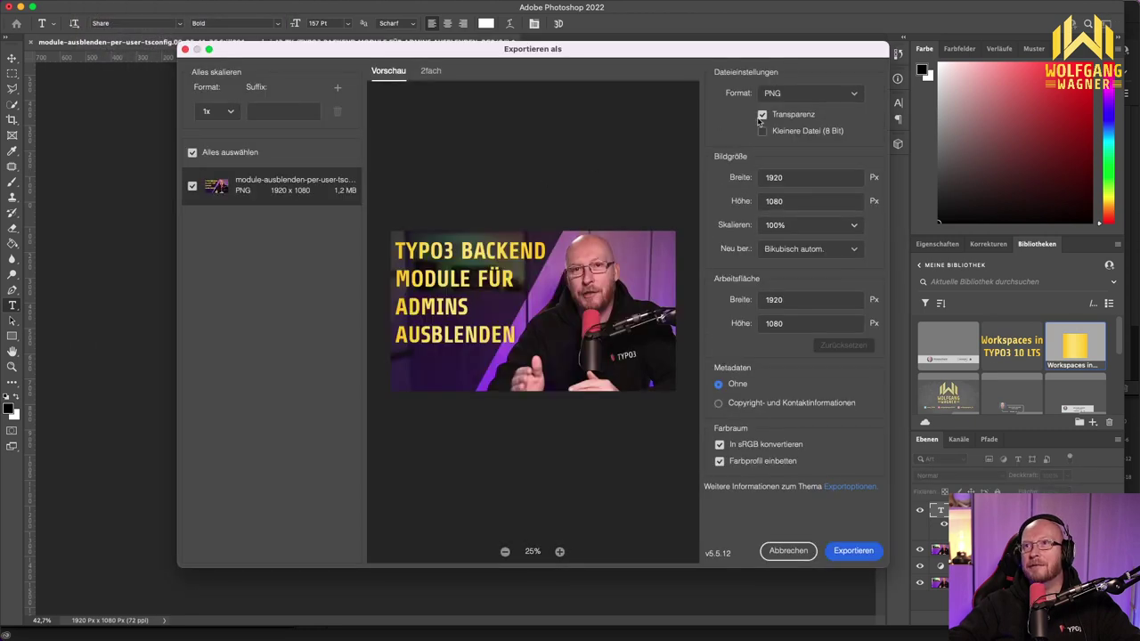
left_click(792, 94)
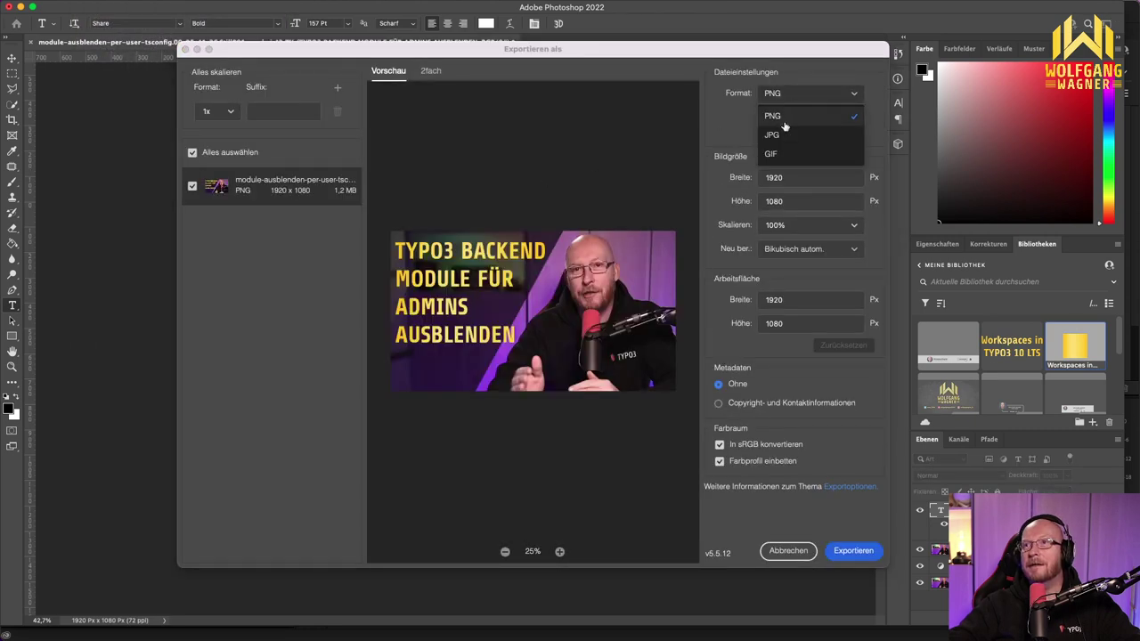
left_click(784, 110)
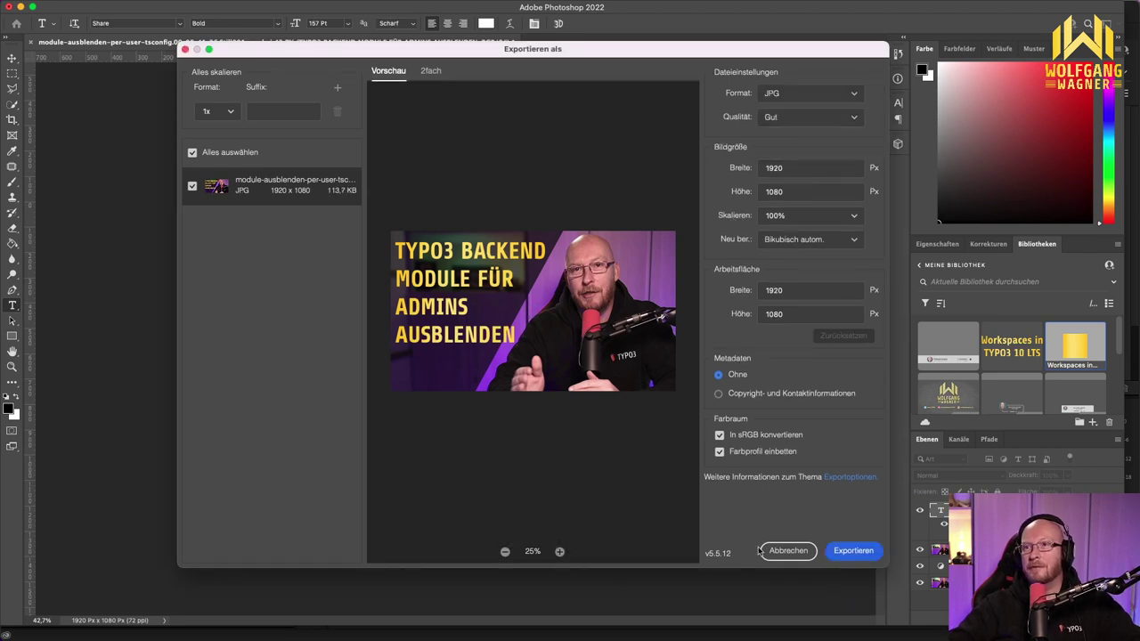
left_click(857, 552)
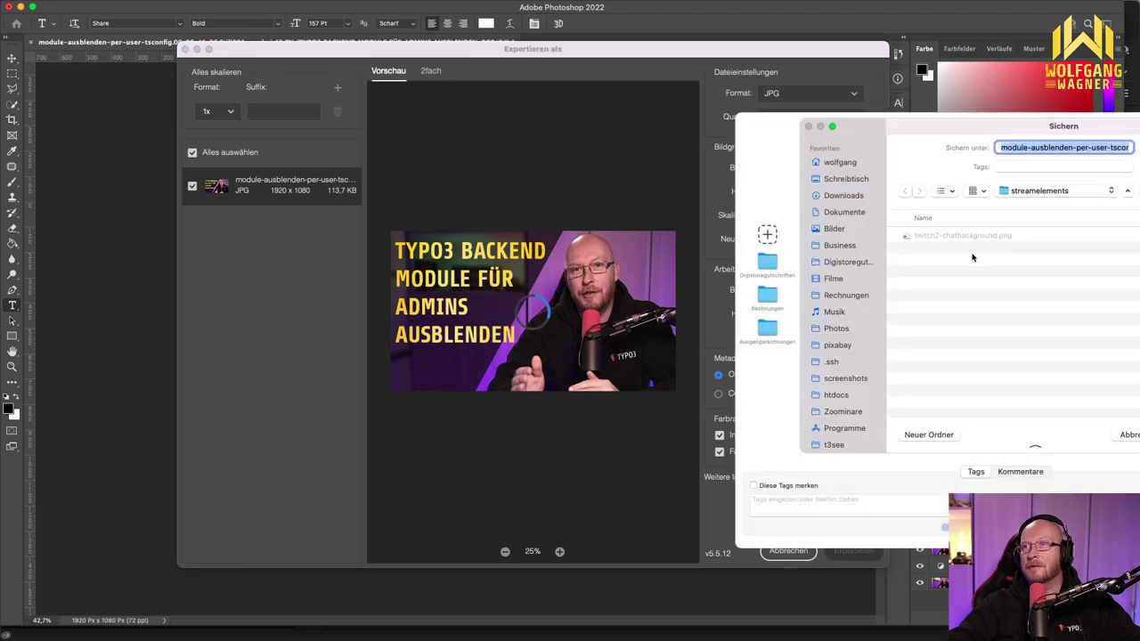
Step: Save the exported image in the module-ausblenden-usertsconfig folder as module-ausblenden-per-user-tsconfig_YT.jpg
left_click(1038, 191)
left_click(1057, 194)
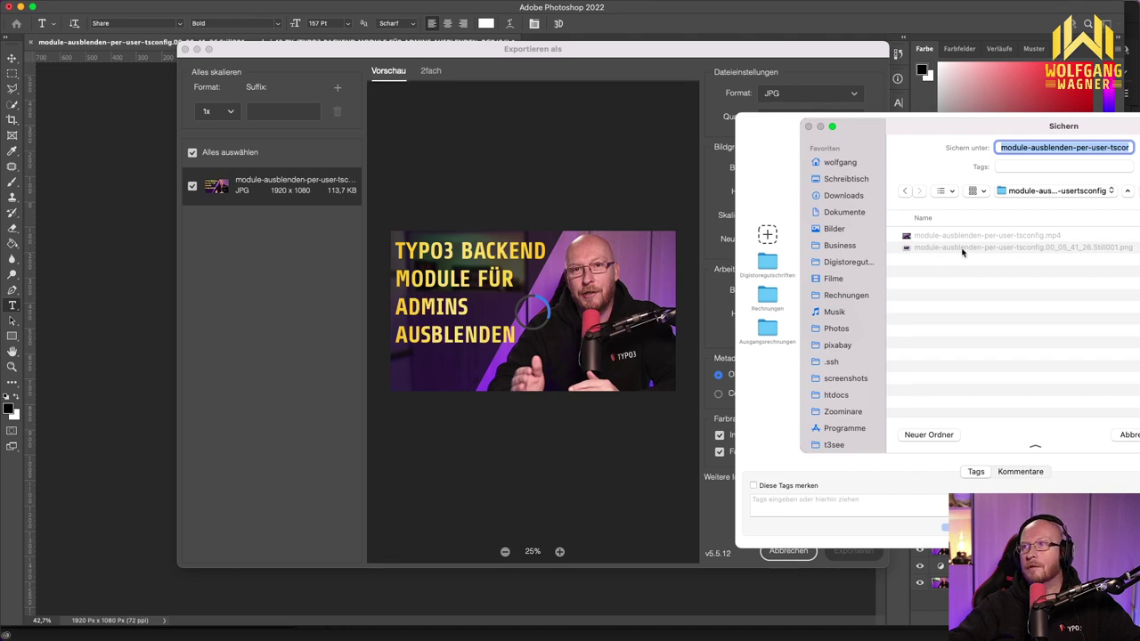
left_click(1063, 147)
key("super+Right")
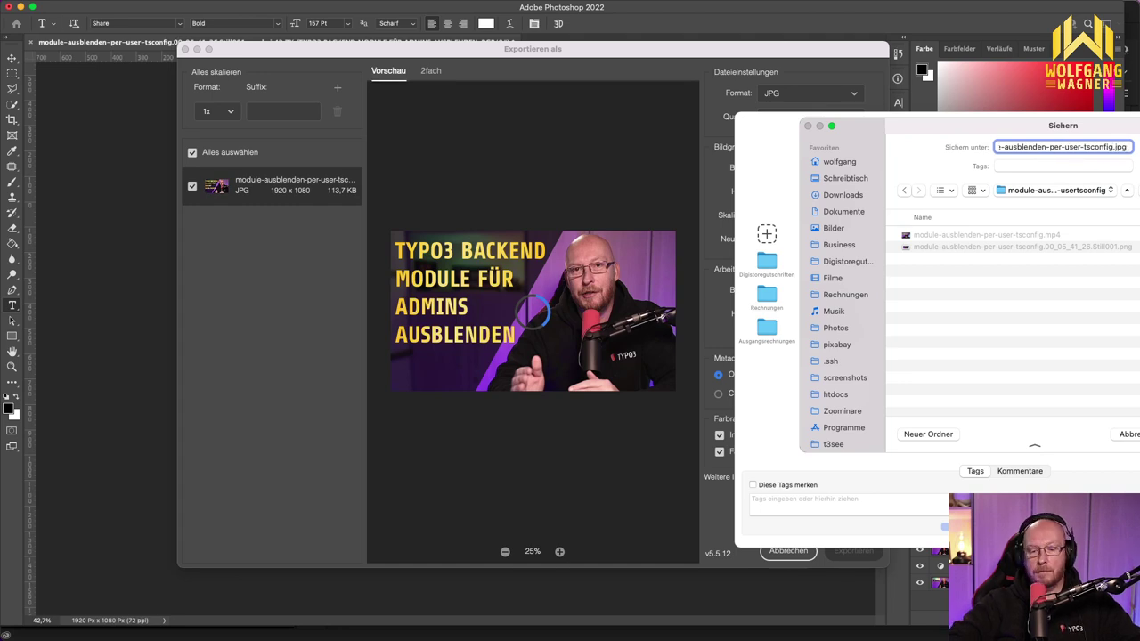
key("Return")
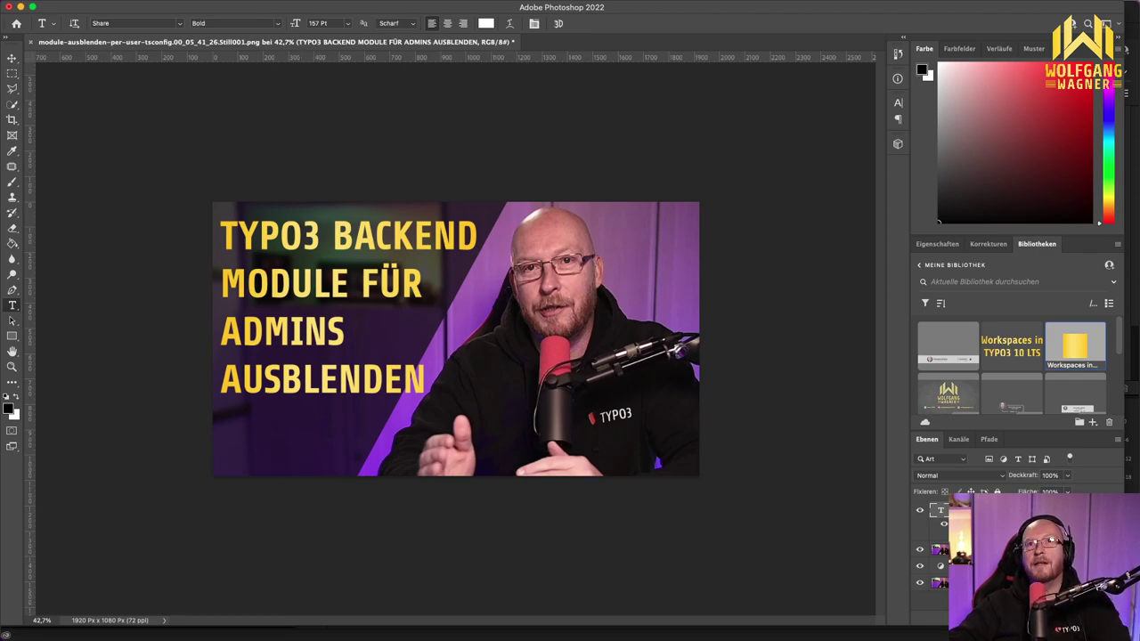
Step: Minimize Photoshop and, from the Media Encoder queue, open the folder containing the rendered module-ausblenden-per-user-tsconfig.mp4
left_click(19, 7)
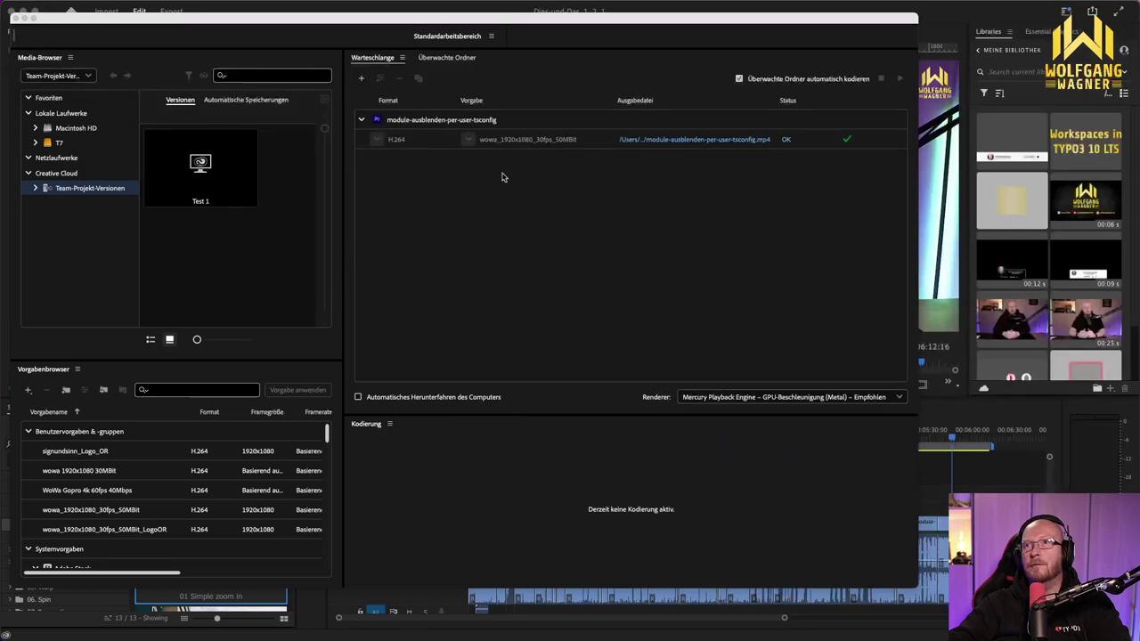
left_click(687, 143)
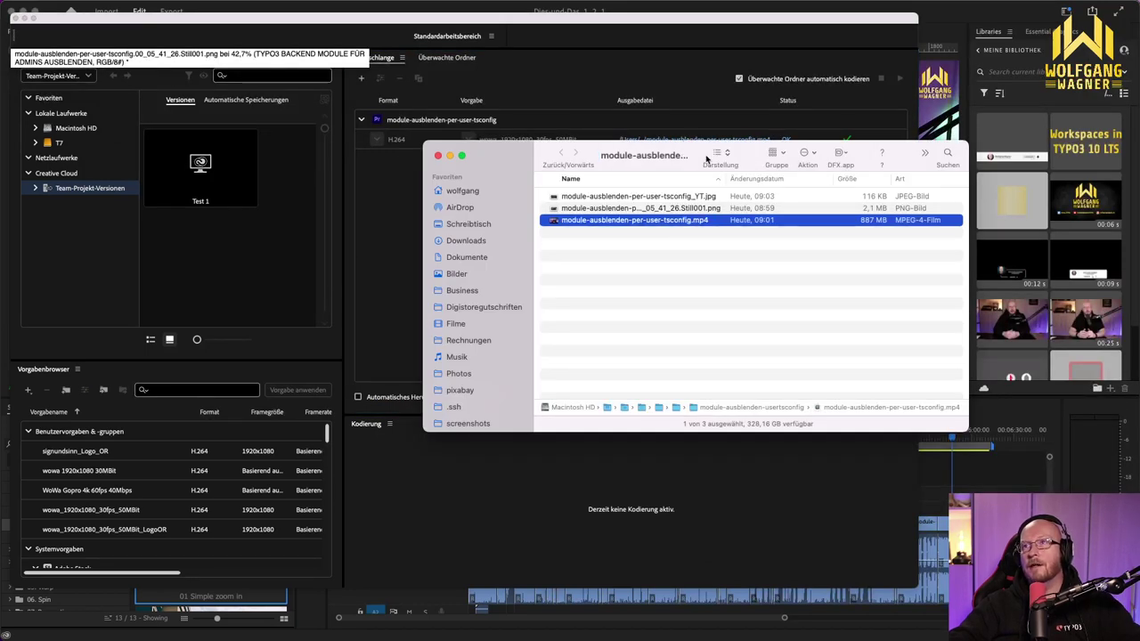
left_click_drag(704, 148, 519, 137)
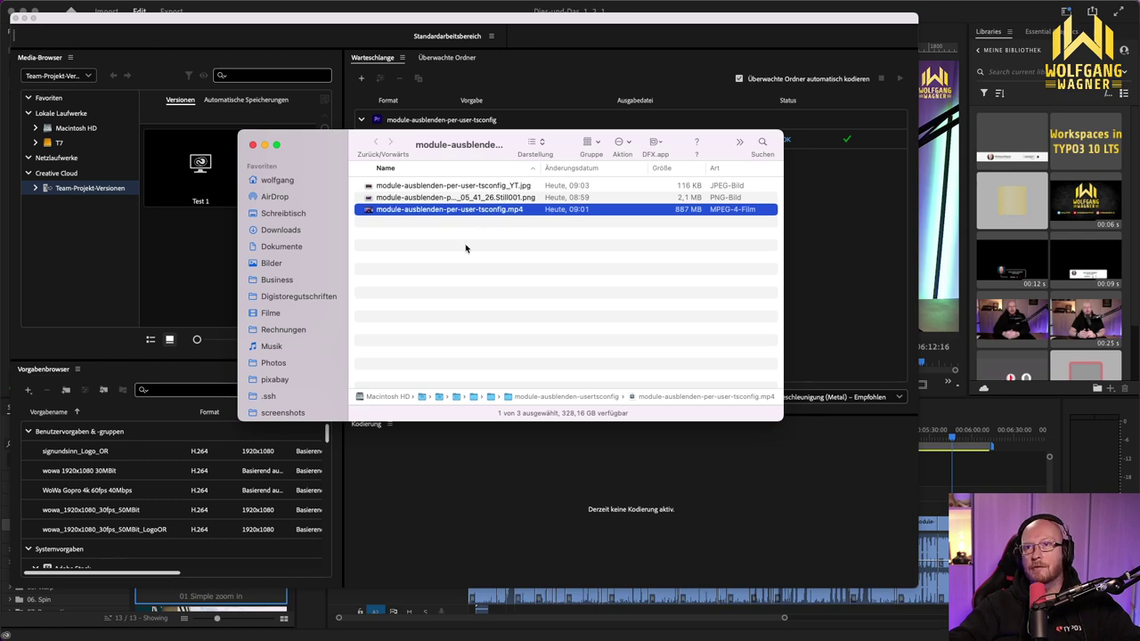
Step: Preview the rendered module-ausblenden-per-user-tsconfig.mp4 and close the preview and its folder window
key("space")
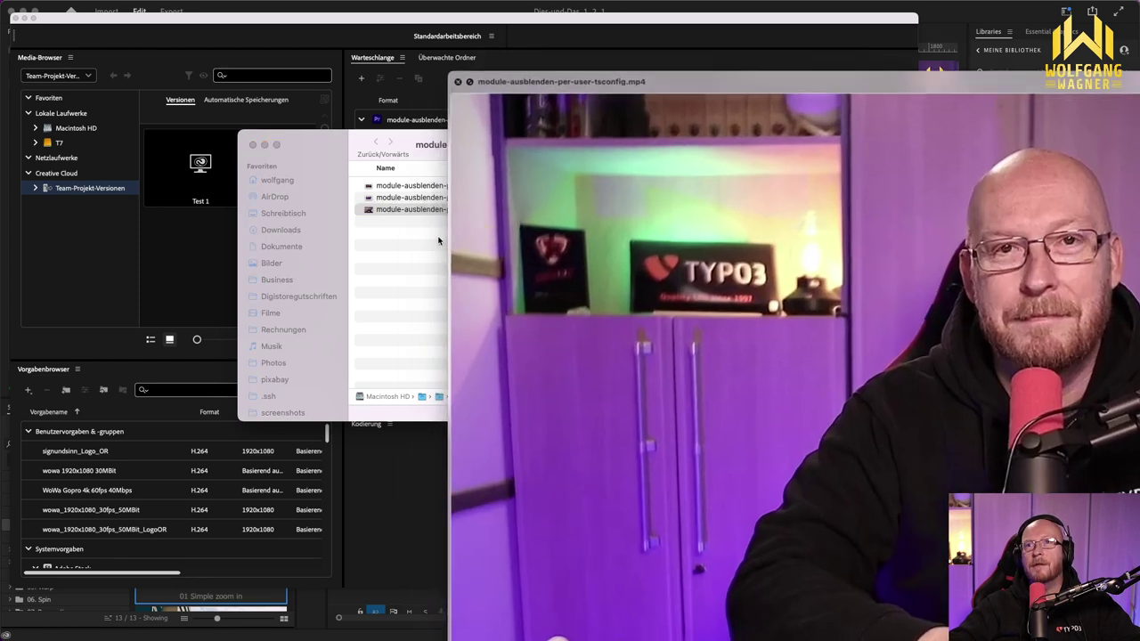
left_click_drag(740, 99, 421, 49)
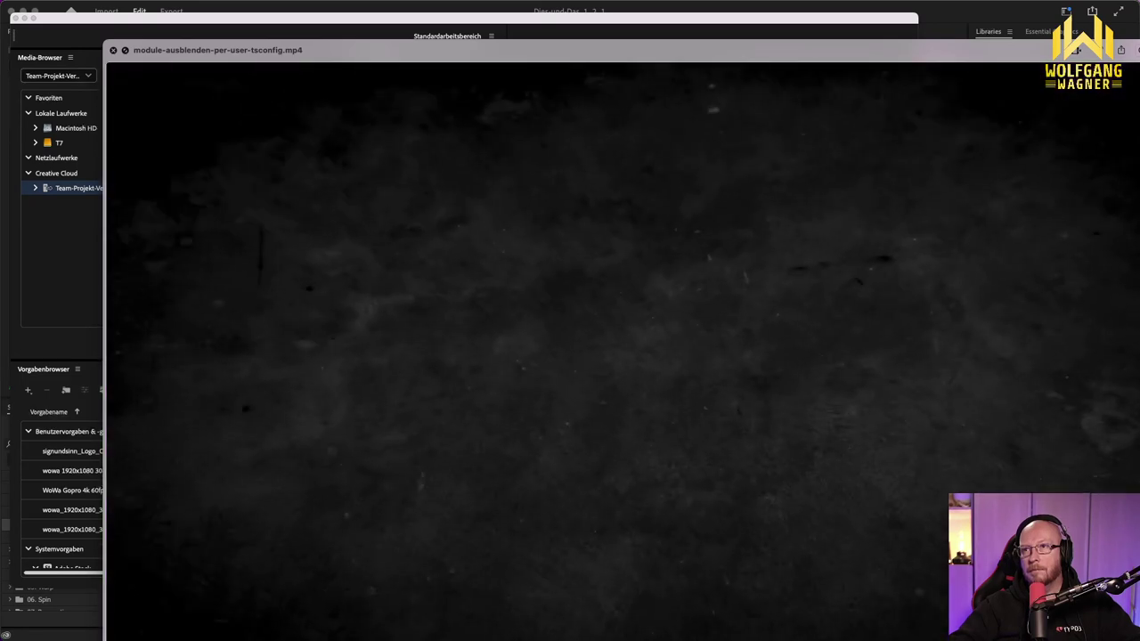
key("space")
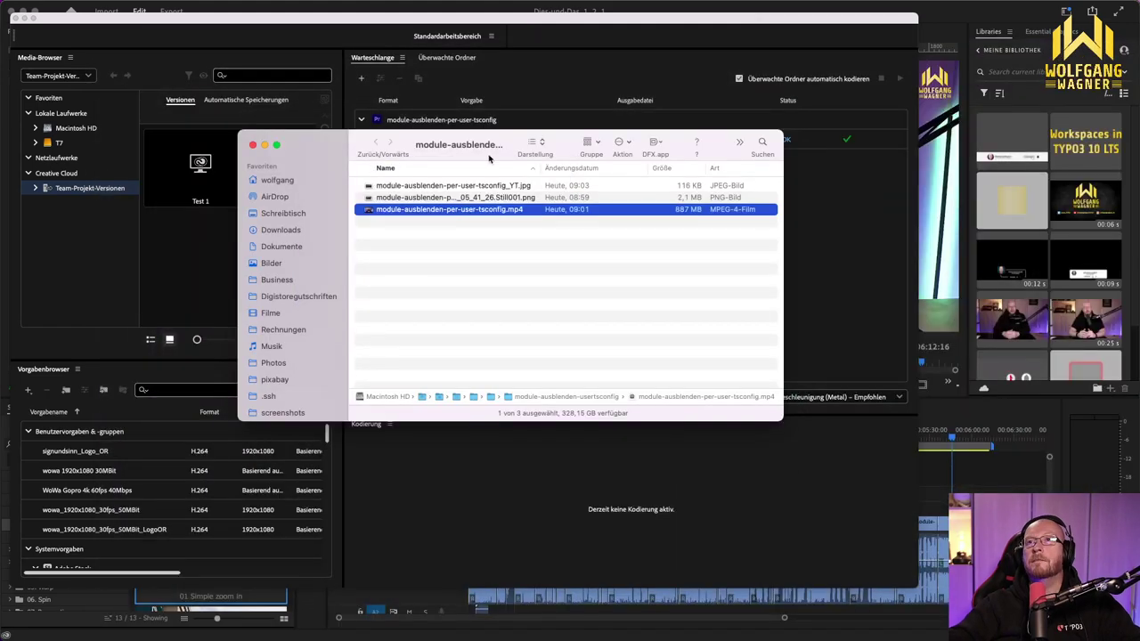
left_click_drag(514, 141, 563, 164)
key("super+w")
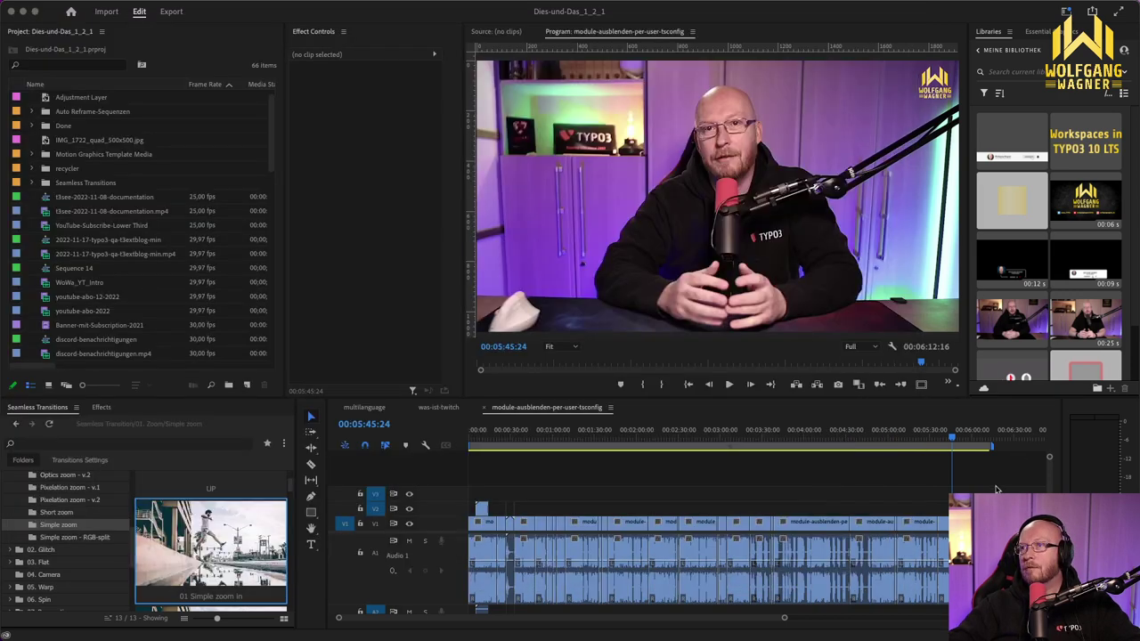
Step: Switch to Premiere Pro and save the Dies-und-Das_1_2_1 project
left_click(997, 489)
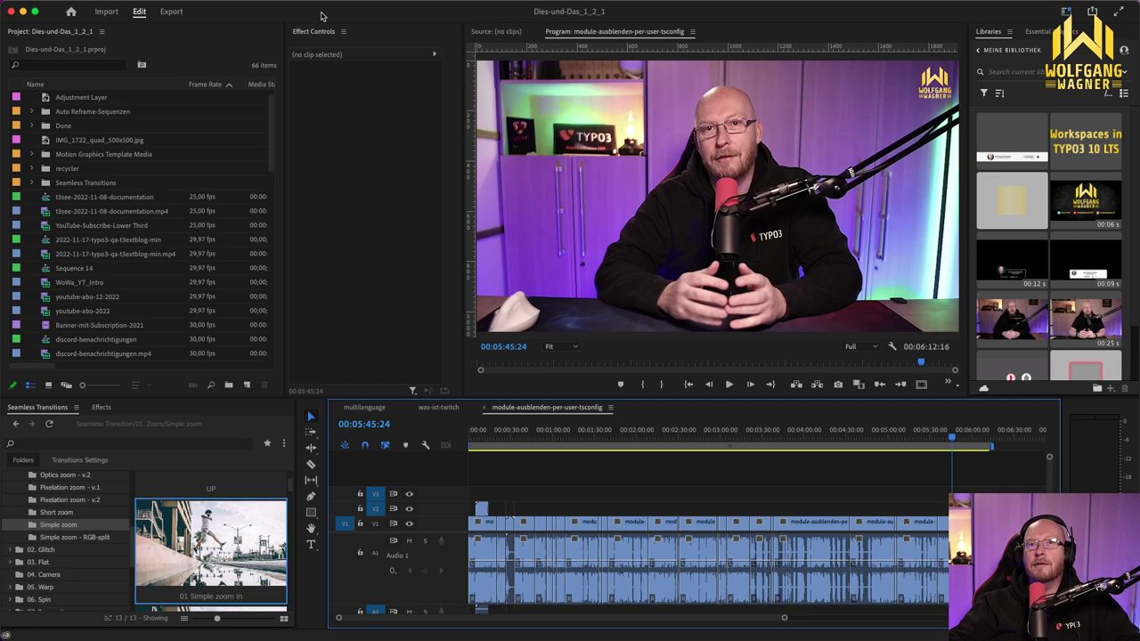
key("super+s")
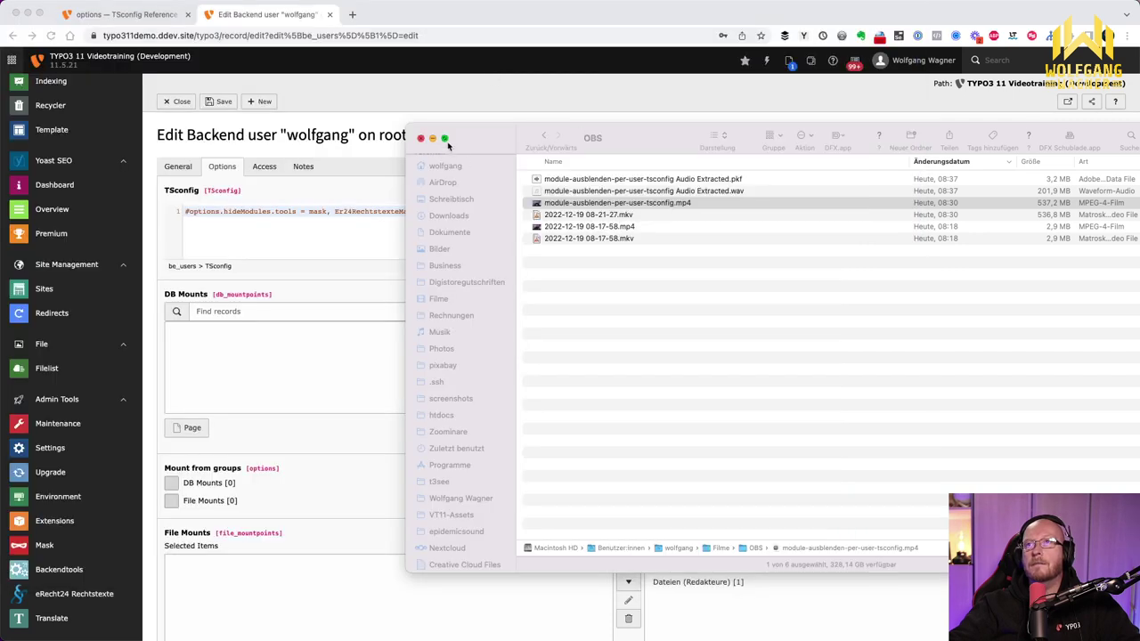
Step: Close the OBS folder window and open the channel's video list at youtube.com/my_videos in a new browser tab
left_click(422, 139)
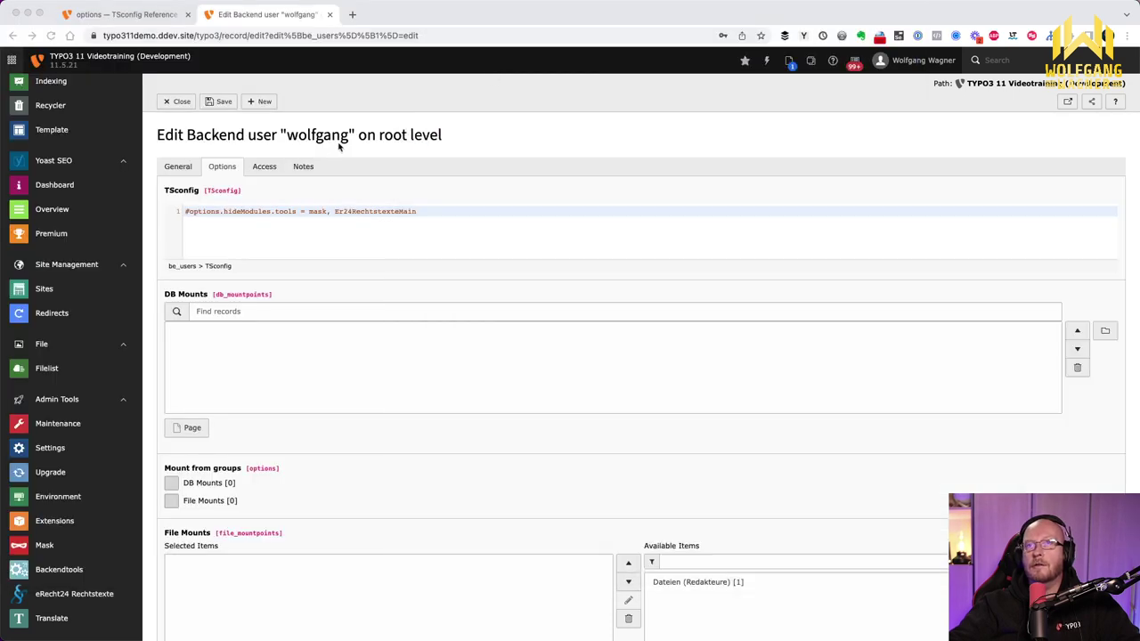
left_click(353, 20)
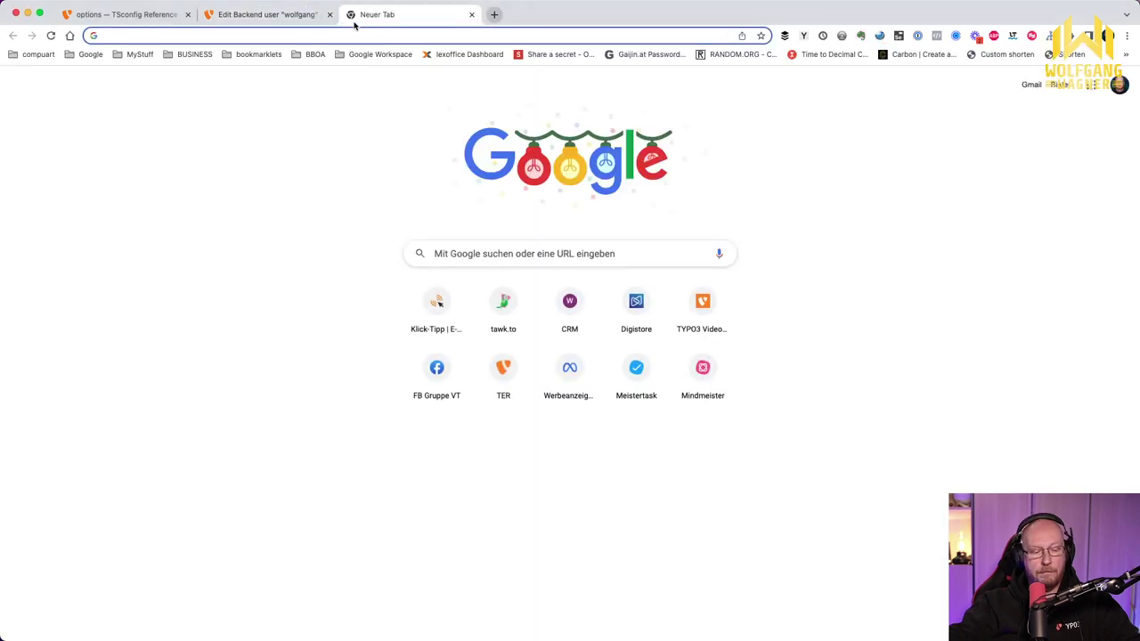
type("youtube")
key("Down")
key("Down")
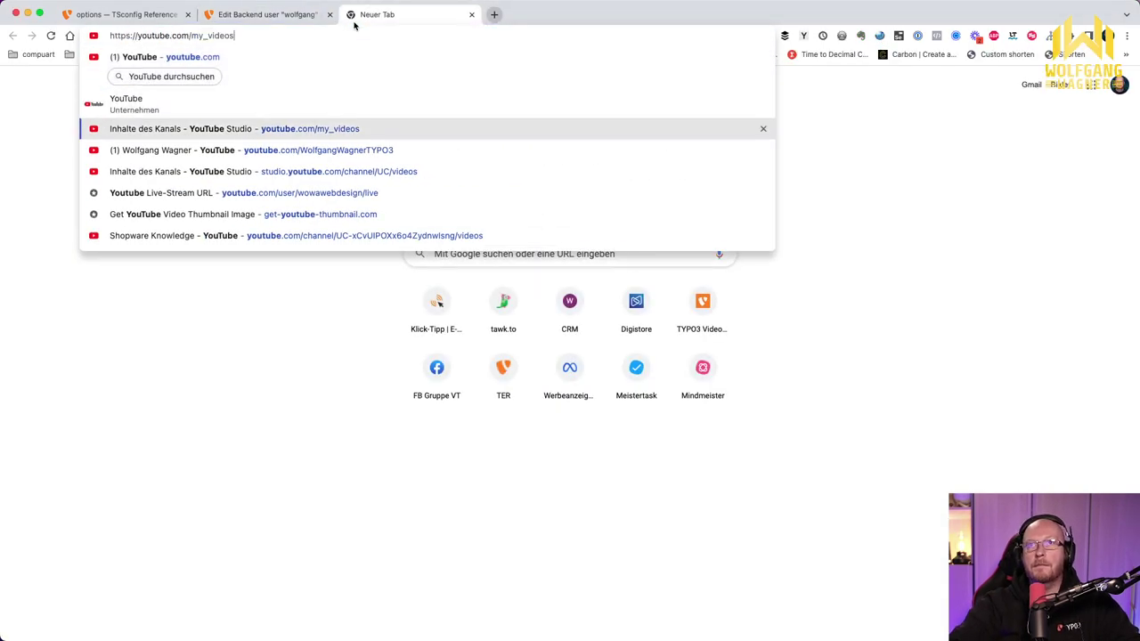
key("Return")
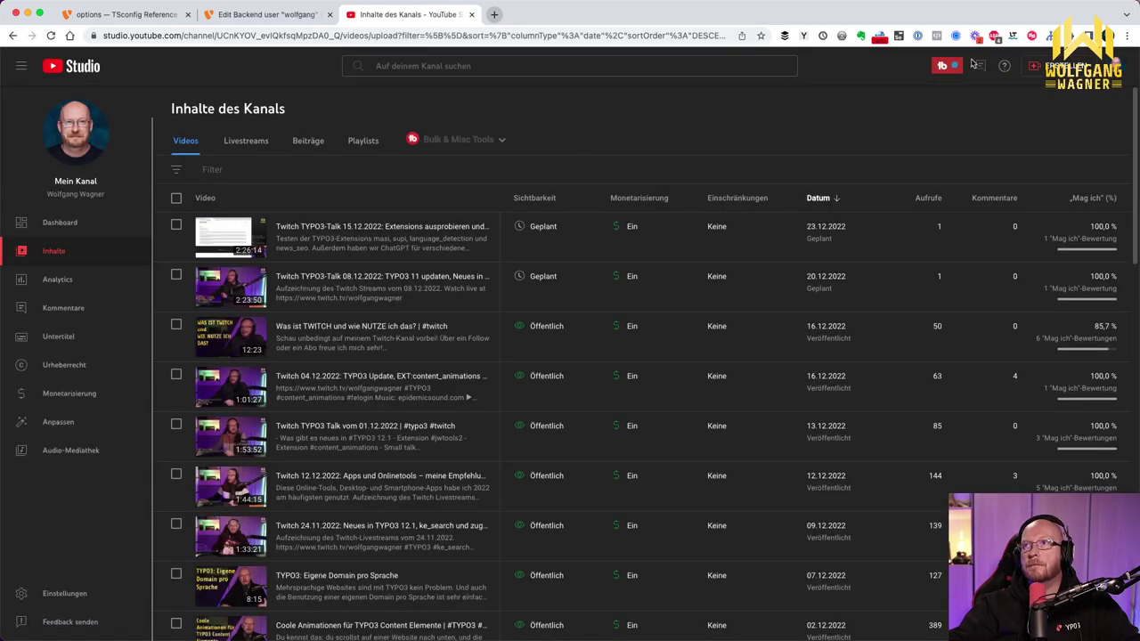
left_click(1035, 67)
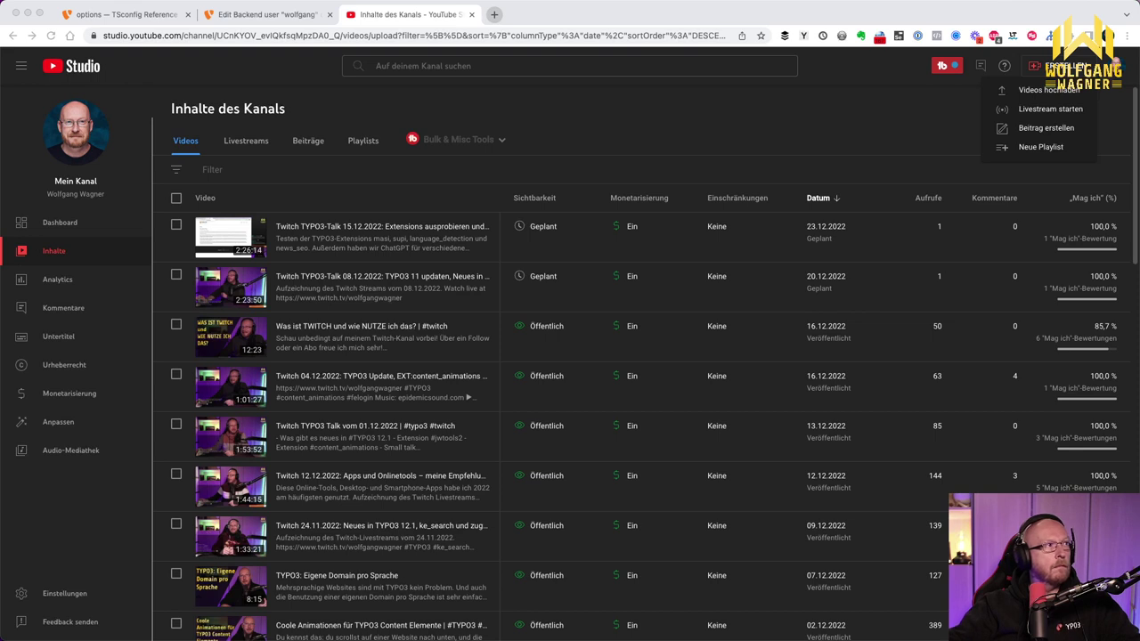
Step: Launch the WaveLink app
key("alt+space")
type("wav")
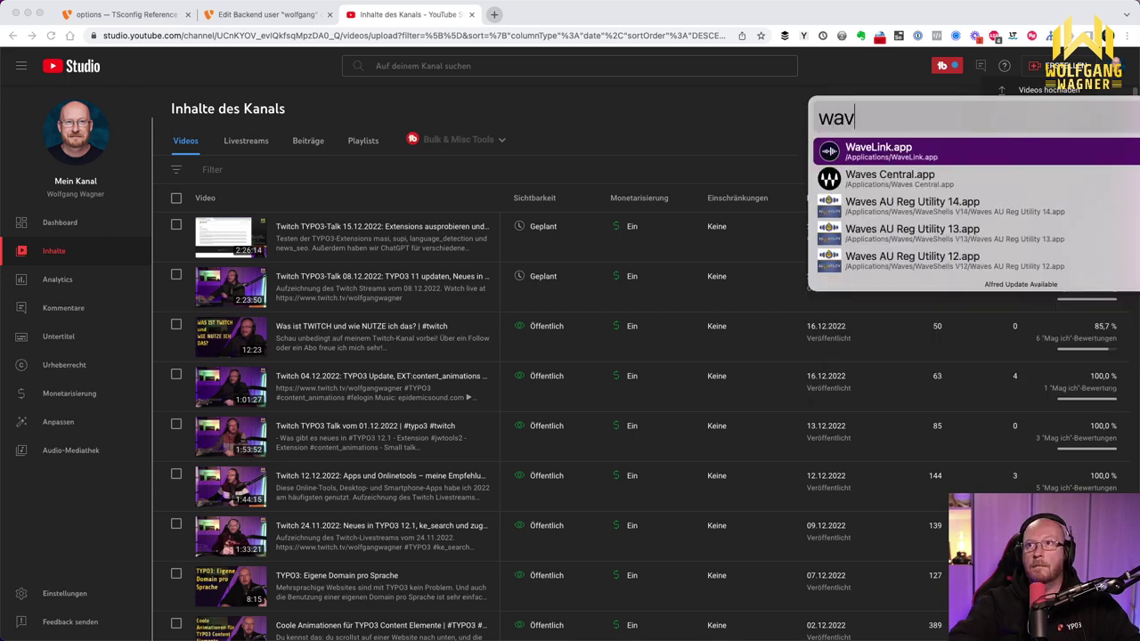
key("Return")
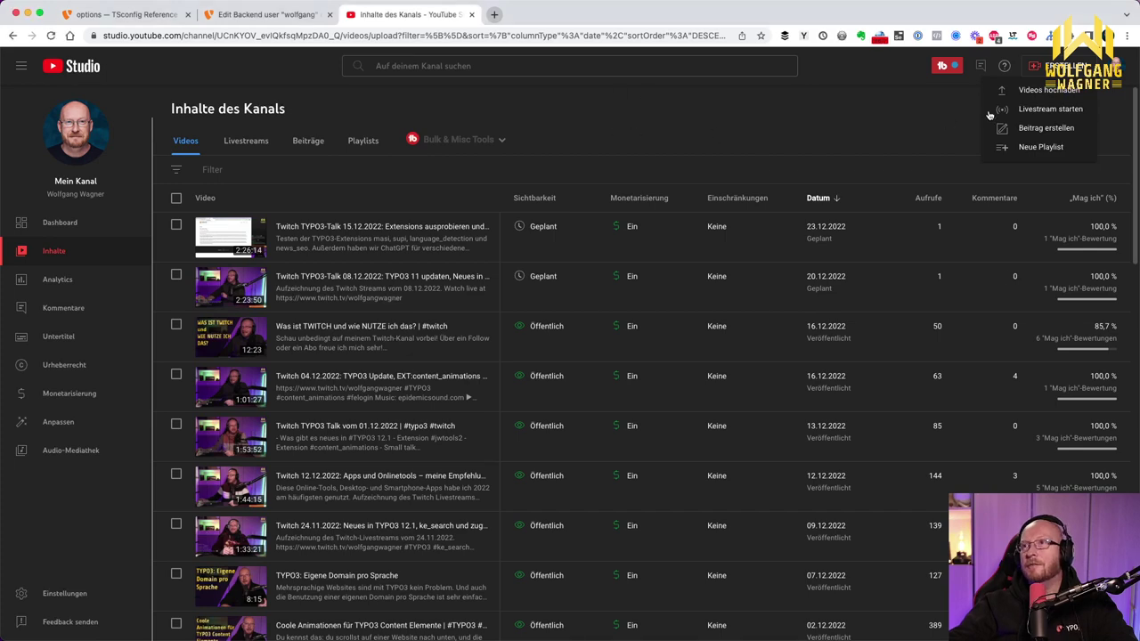
Step: Start a new video upload with the rendered module-ausblenden-per-user-tsconfig.mp4
left_click(1040, 94)
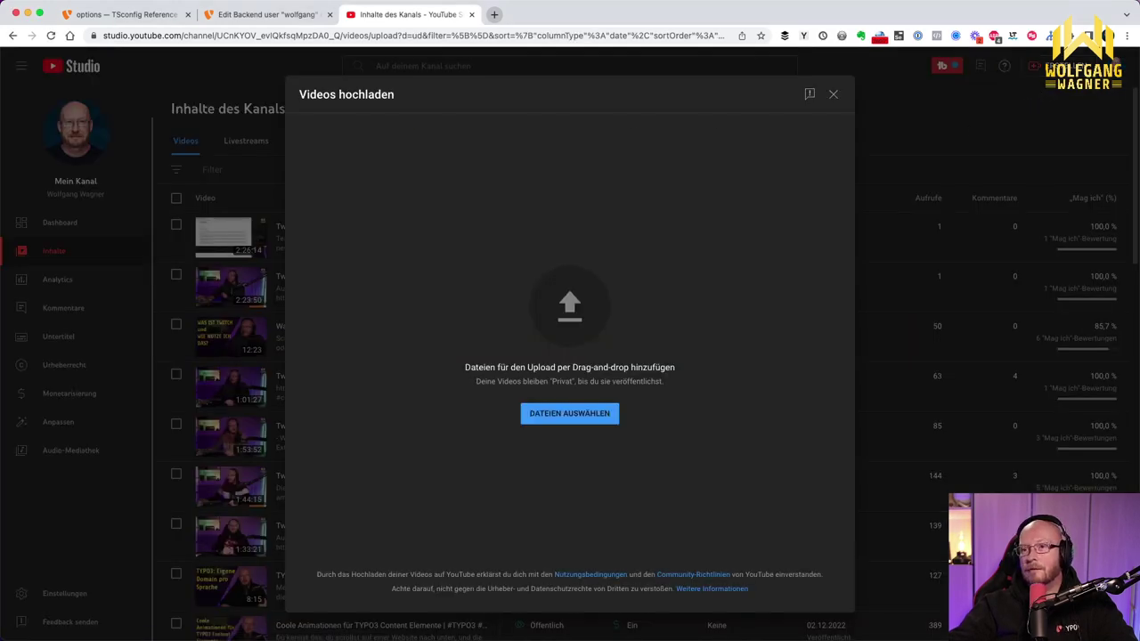
left_click_drag(980, 380, 561, 342)
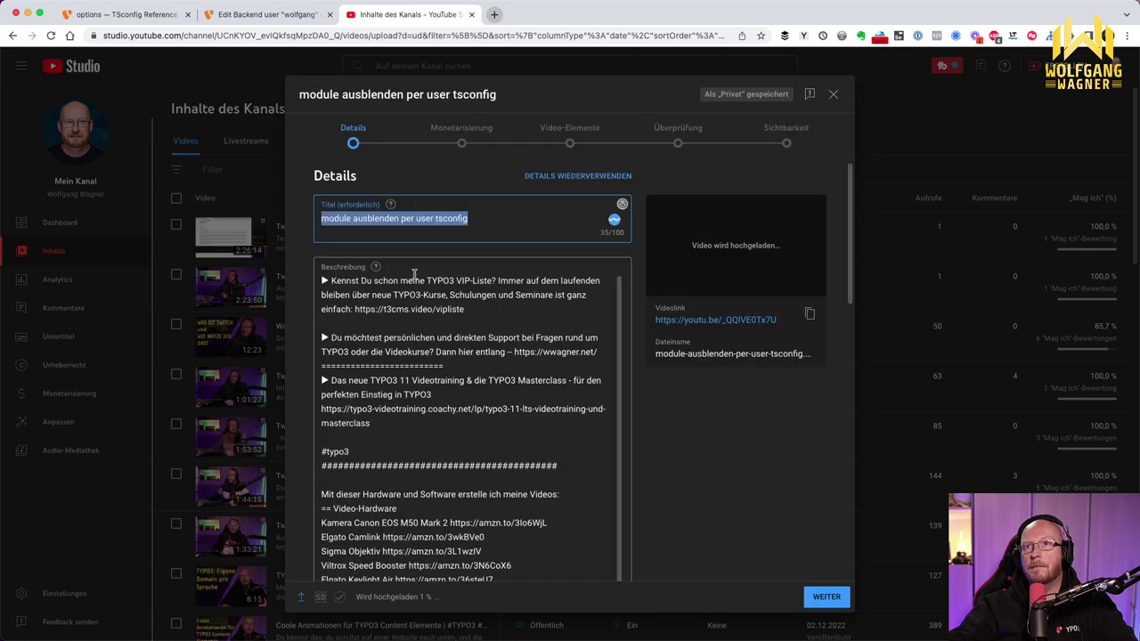
Step: Set the video title to "TYPO3: Backend Module für Admins ausblenden | #typo3 #backendmodule #tsconfig"
type("TY")
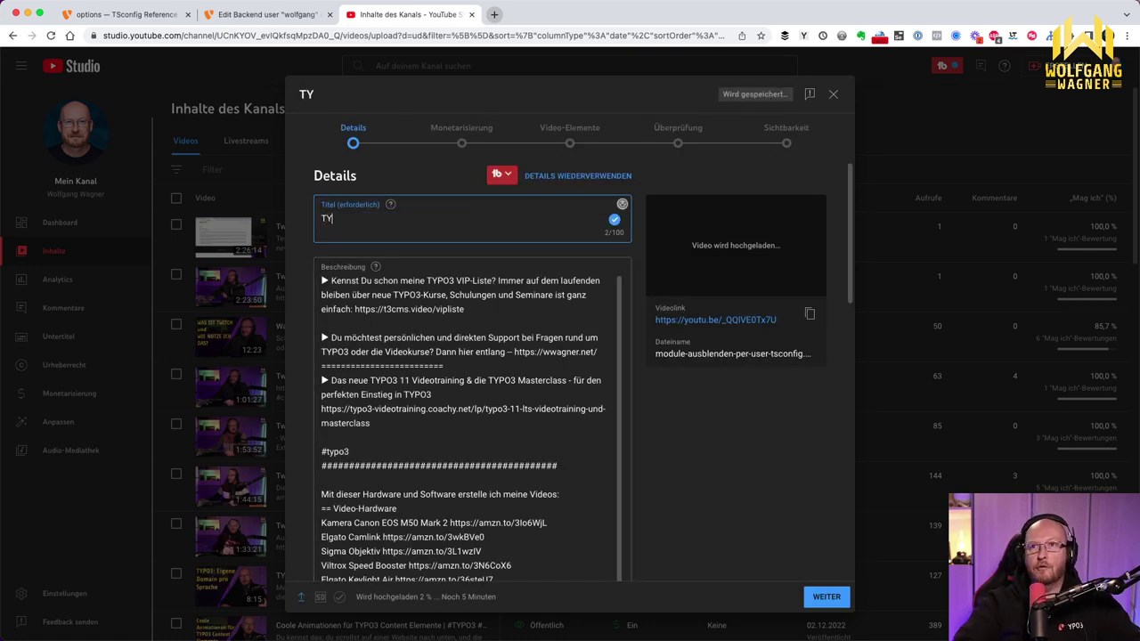
type("PO3: Backend Modu")
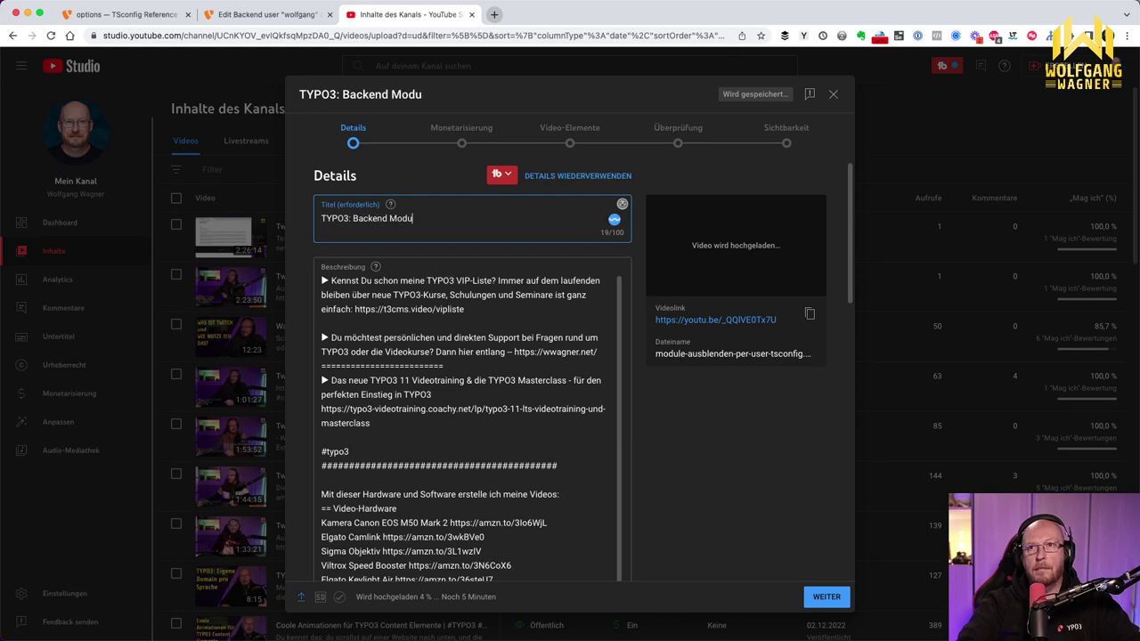
type("le für Admins ")
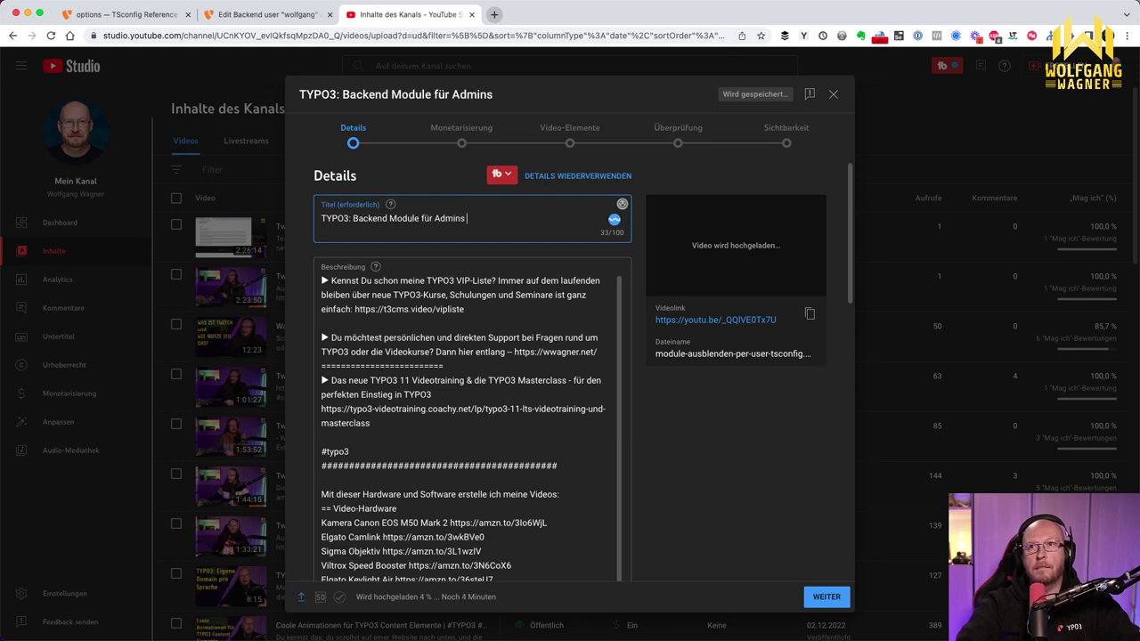
type("ausblenden |")
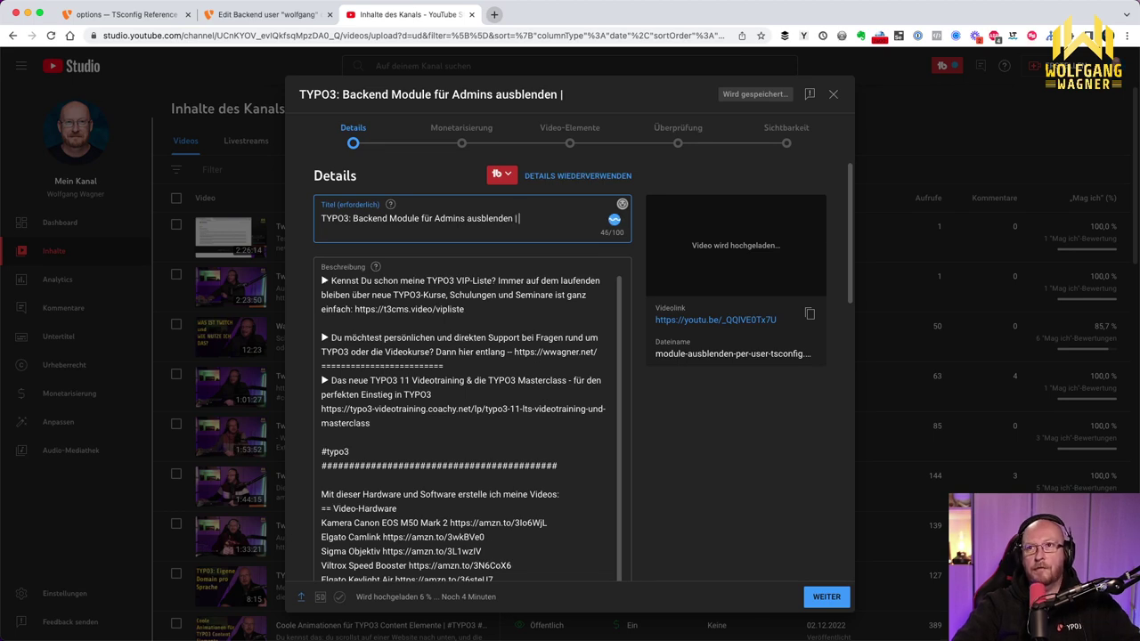
type(" #typo3 #")
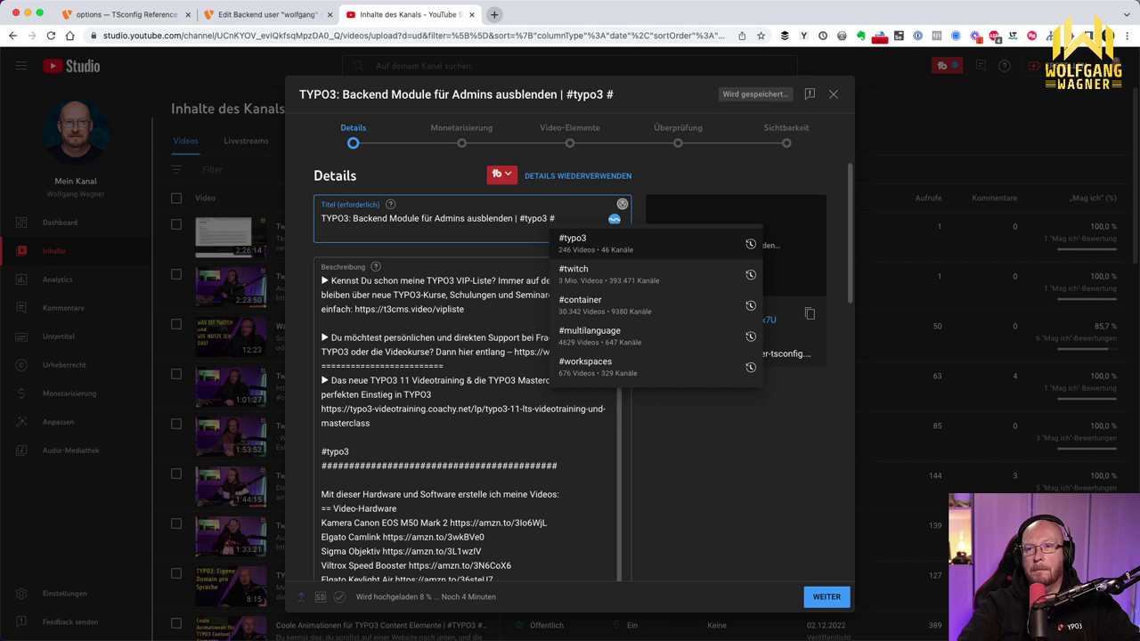
type("backend")
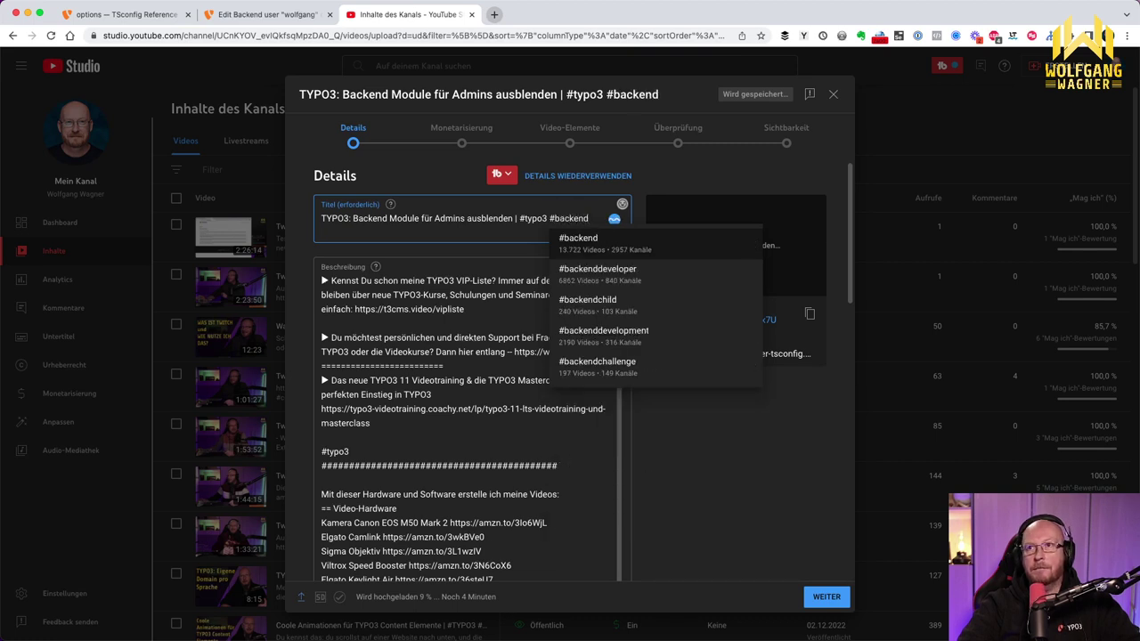
type("module #")
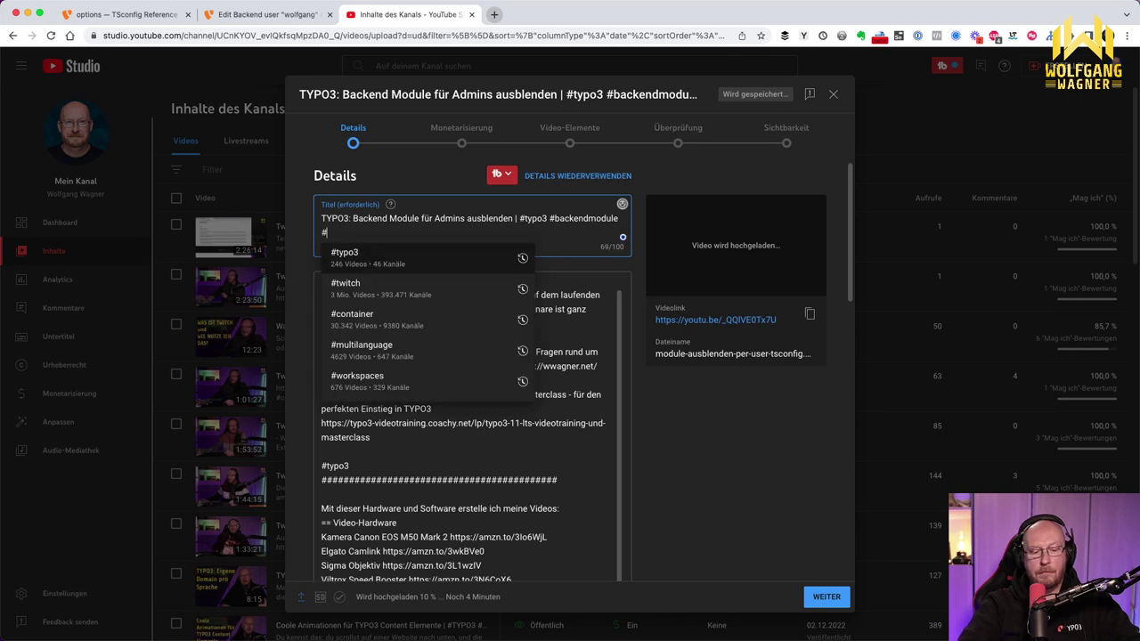
type("tsconfig")
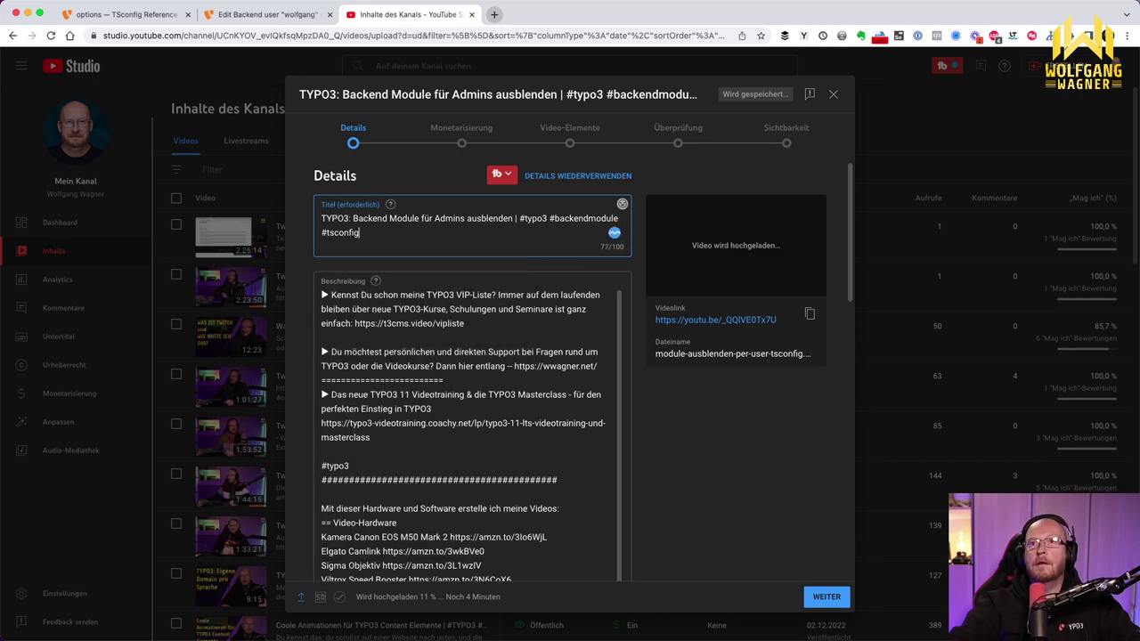
Step: Insert "Wie man bestimmte Backend-Module für TYPO3 Administratoren ausblenden kann, zeige ich in diesem Video." as a separate paragraph at the start of the description
left_click(324, 296)
key("Return")
key("Return")
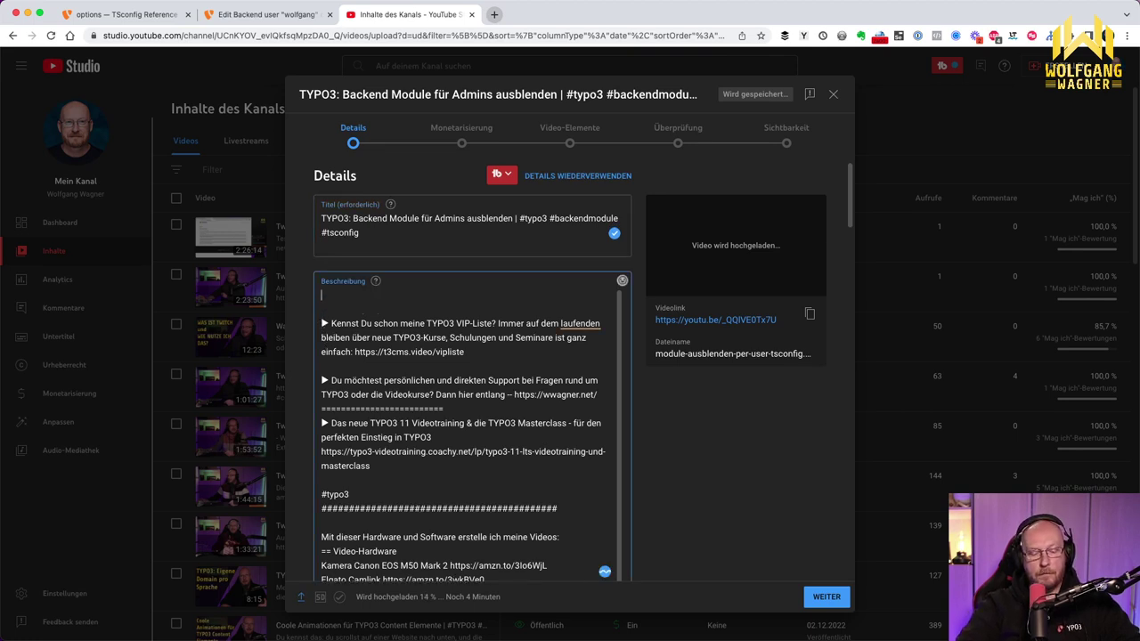
type("Wie man bestimmte Backen")
type("d-Module für TY")
type("PO3-")
type("Administrator")
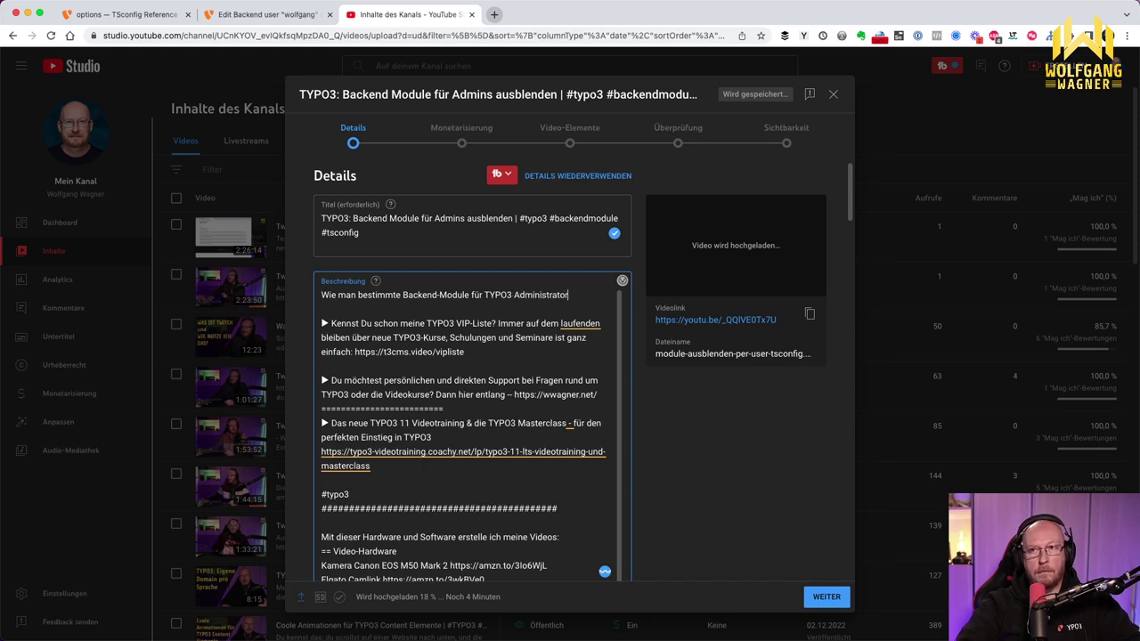
type("en ausblenden ka")
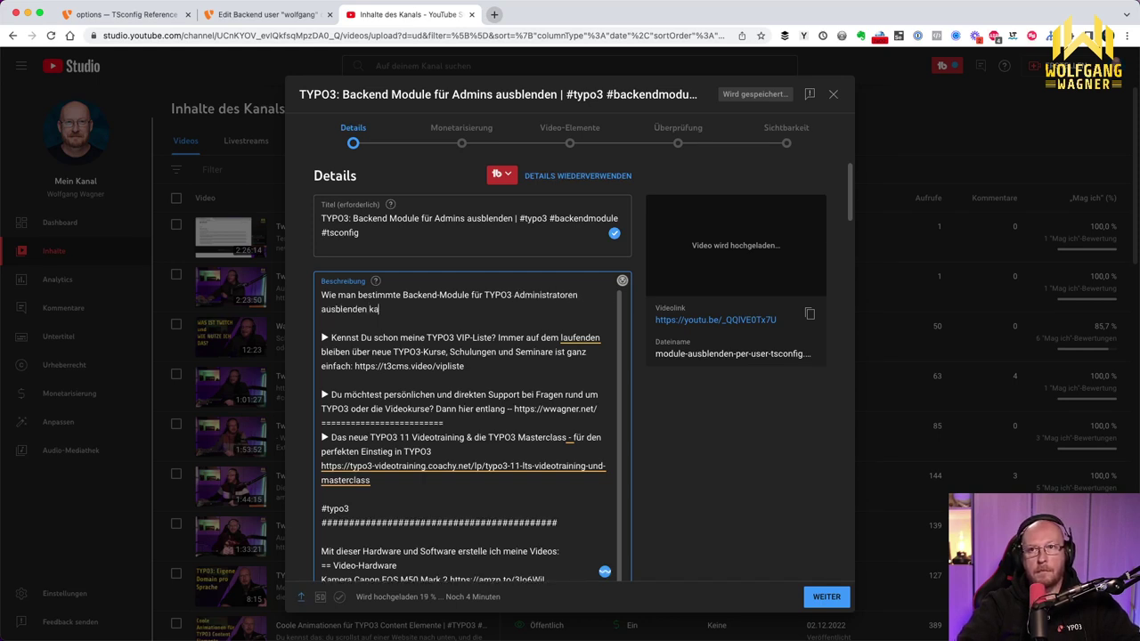
type("nn, zeige ich in diesem Video")
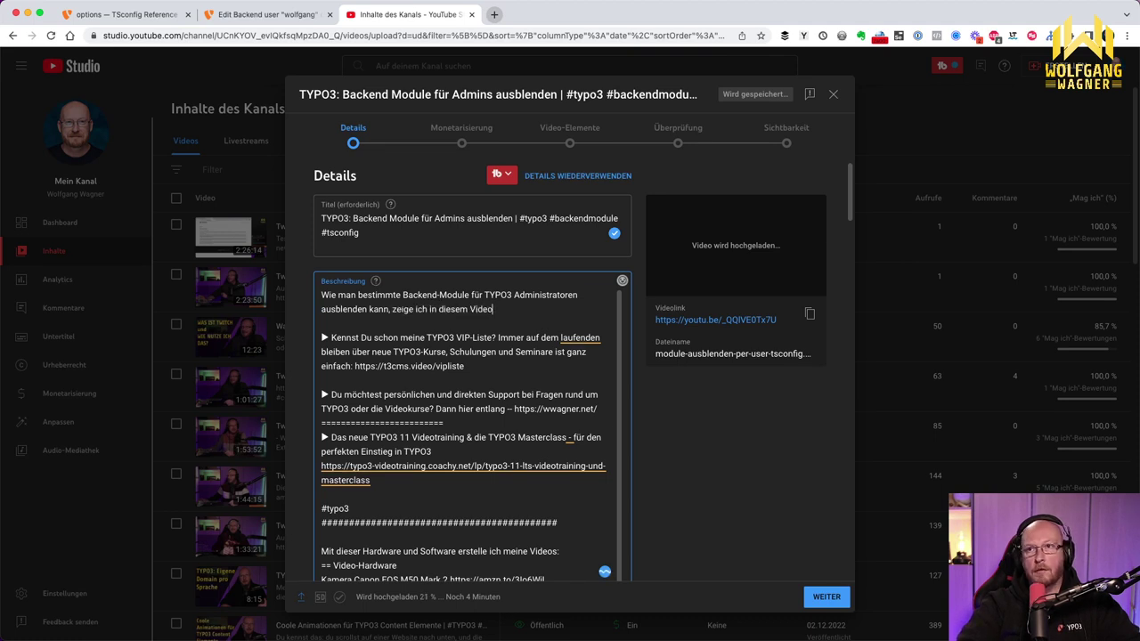
type(".")
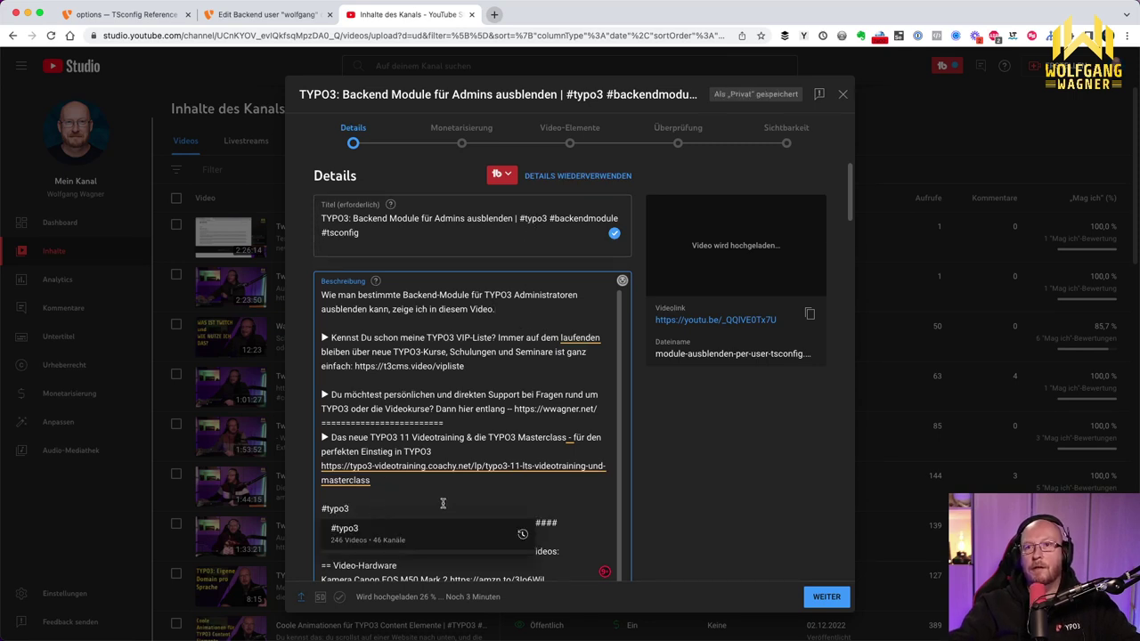
Step: Add the hashtags #backendmodule and #tsconfig after #typo3 in the video description
type("#")
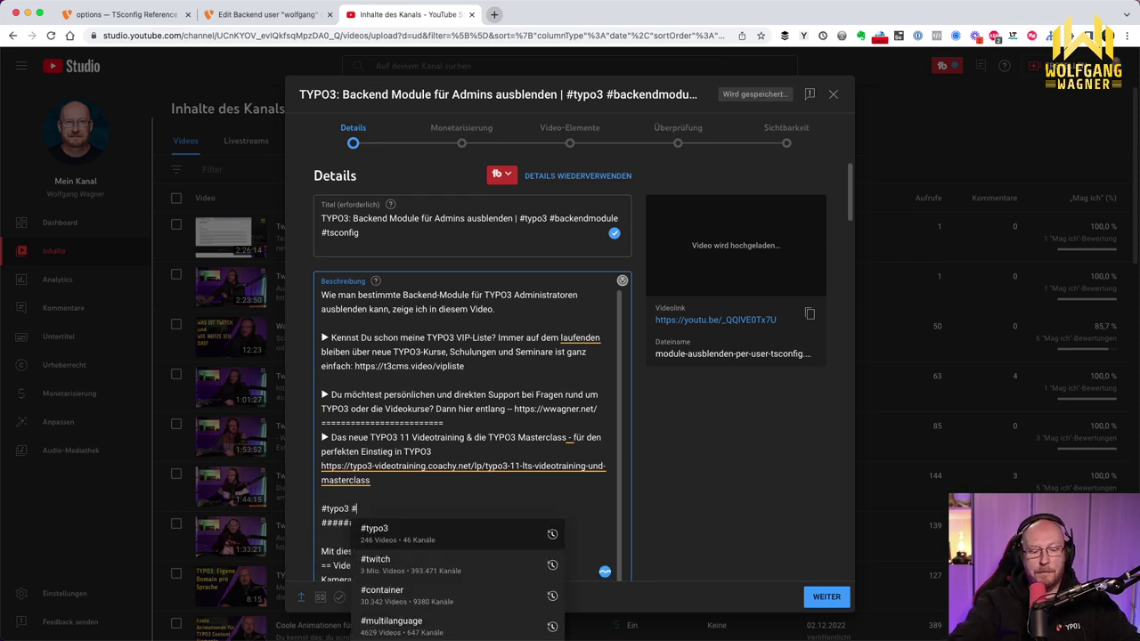
type("backendmodule #")
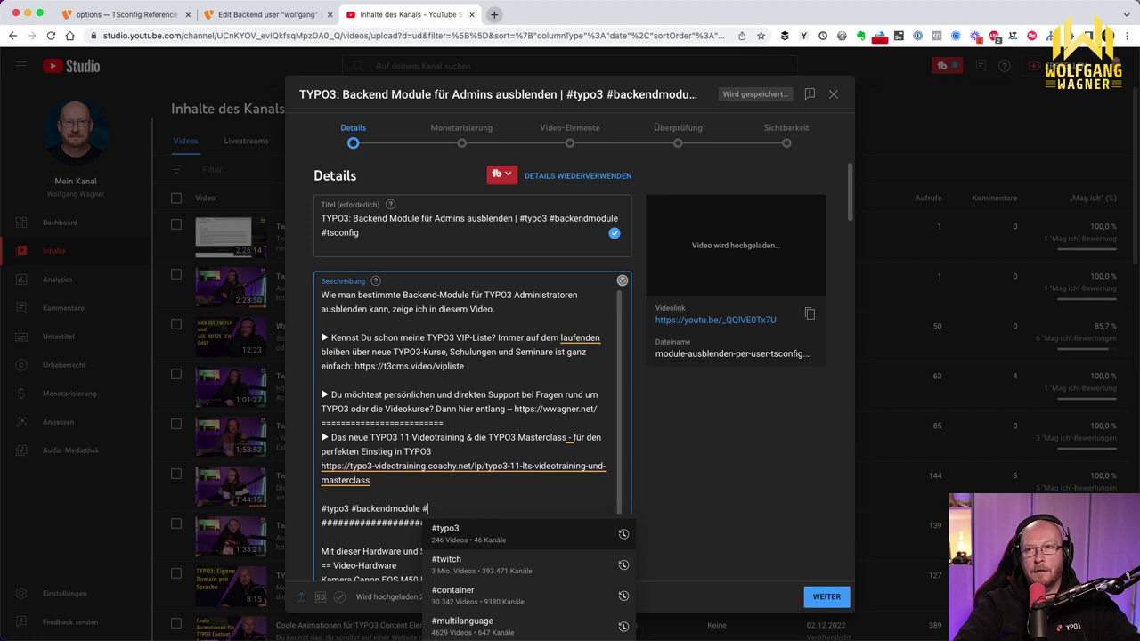
type("tsconfig")
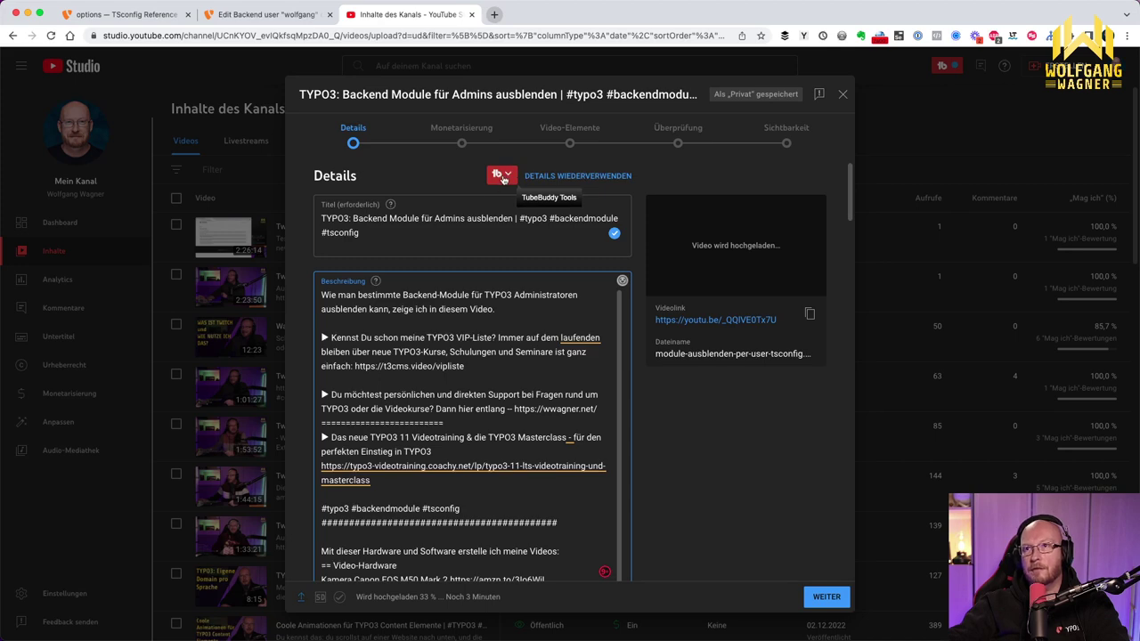
Step: Upload the exported thumbnail image from the module-ausblenden-usertsconfig folder as the video's thumbnail
scroll(307, 313, "down", 10)
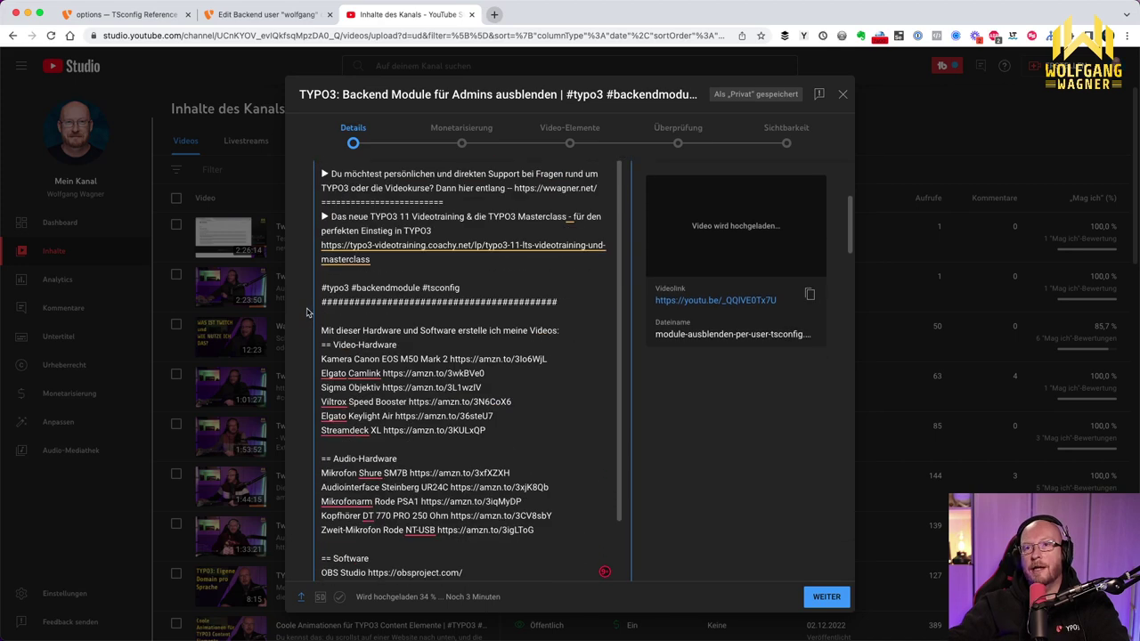
scroll(317, 316, "down", 6)
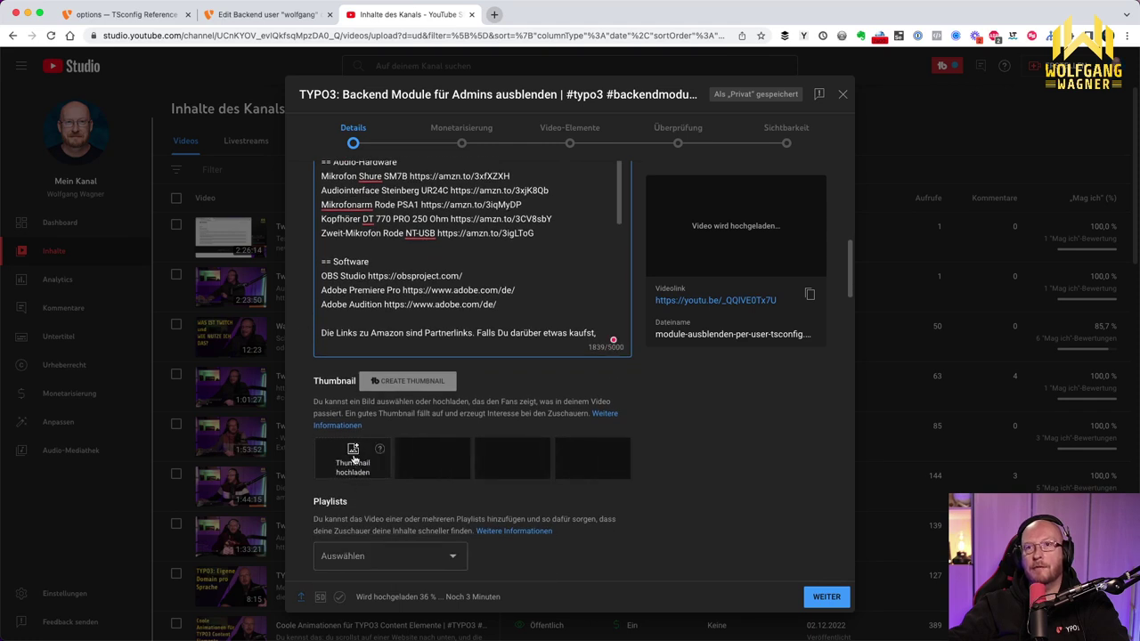
left_click(370, 456)
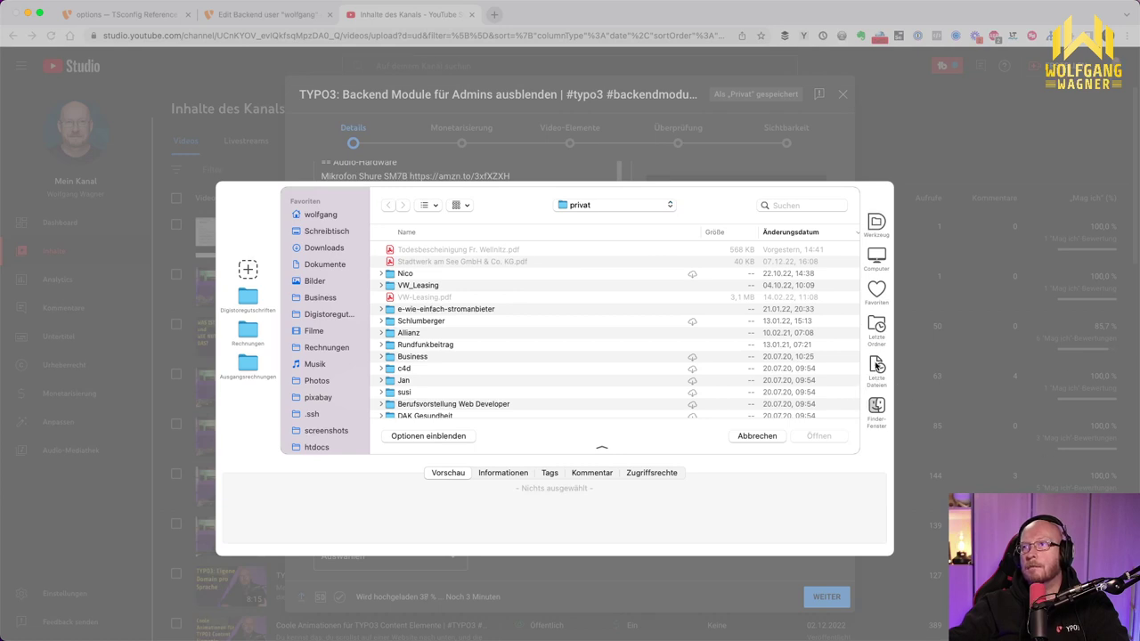
left_click(877, 366)
left_click(878, 326)
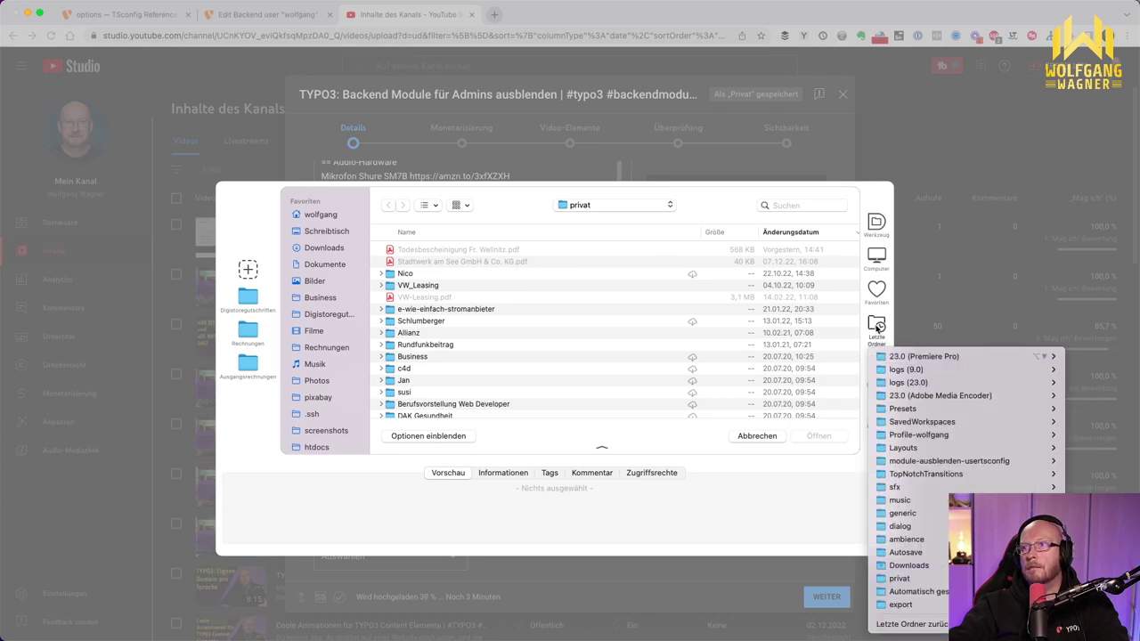
left_click(900, 464)
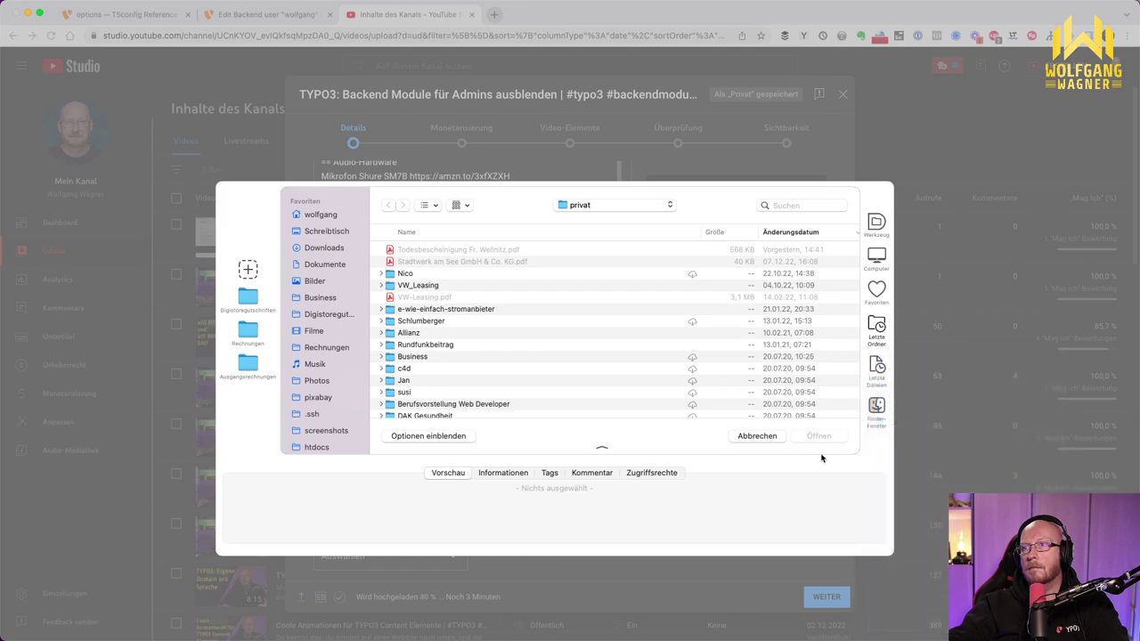
double_click(545, 250)
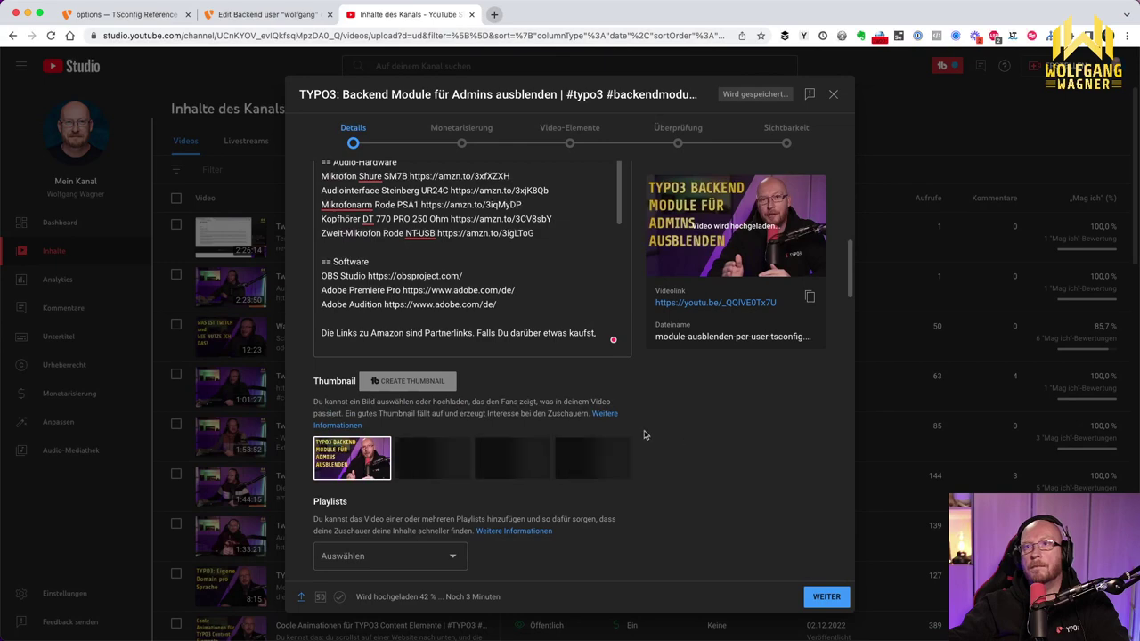
Step: Look through the remaining video details, including the tag tools and recommended tags, and return to the title
scroll(517, 428, "down", 5)
scroll(521, 427, "down", 8)
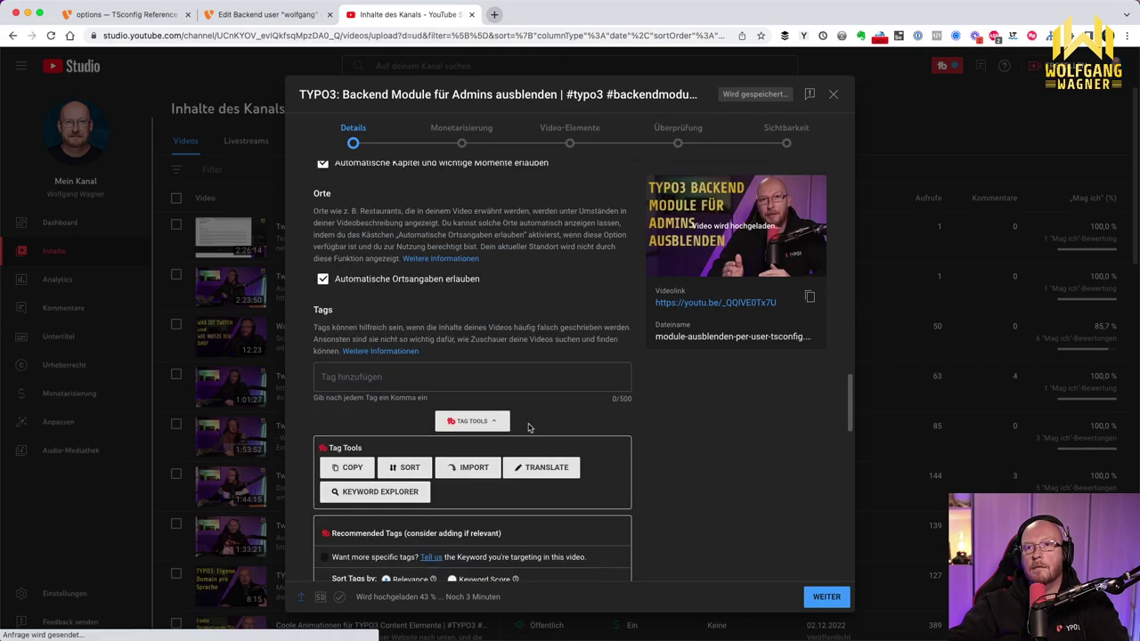
scroll(528, 424, "down", 3)
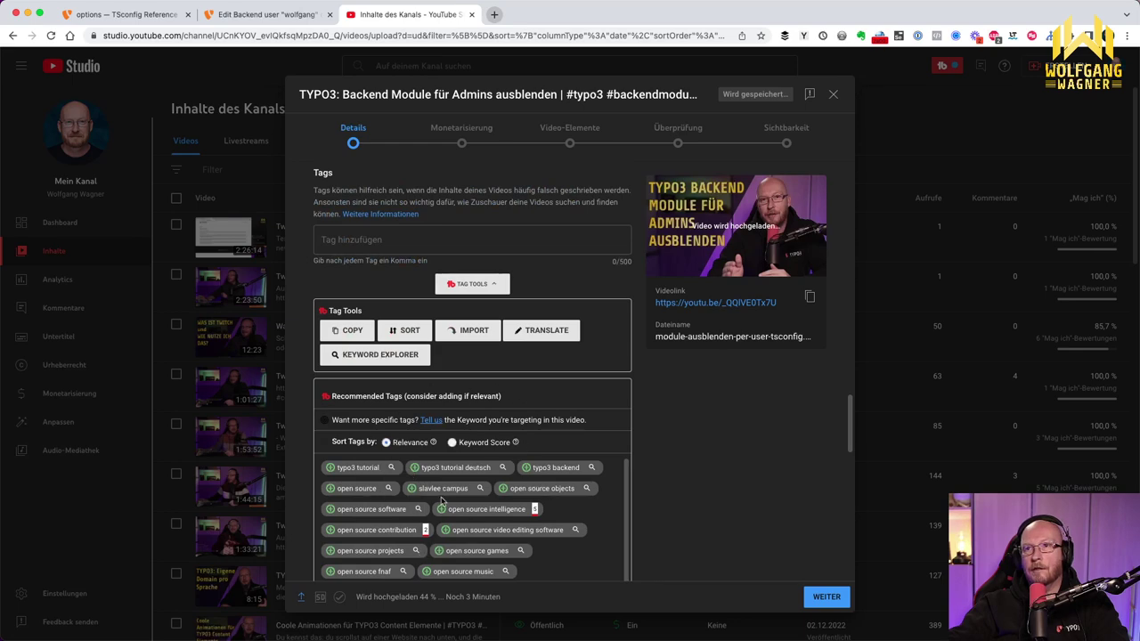
scroll(674, 473, "up", 10)
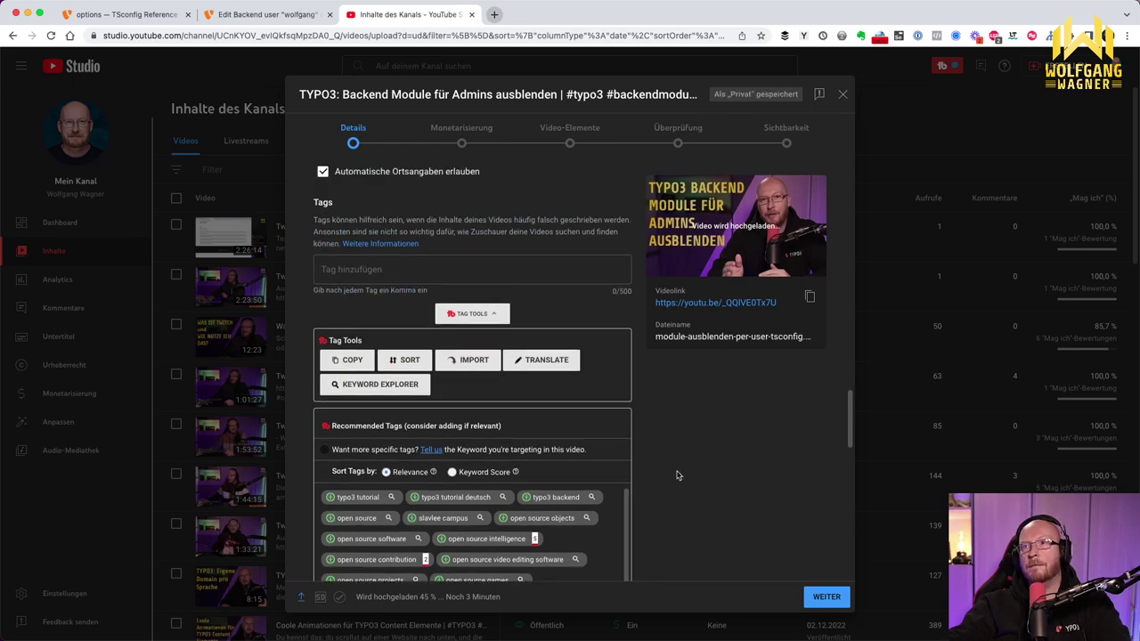
scroll(517, 435, "up", 10)
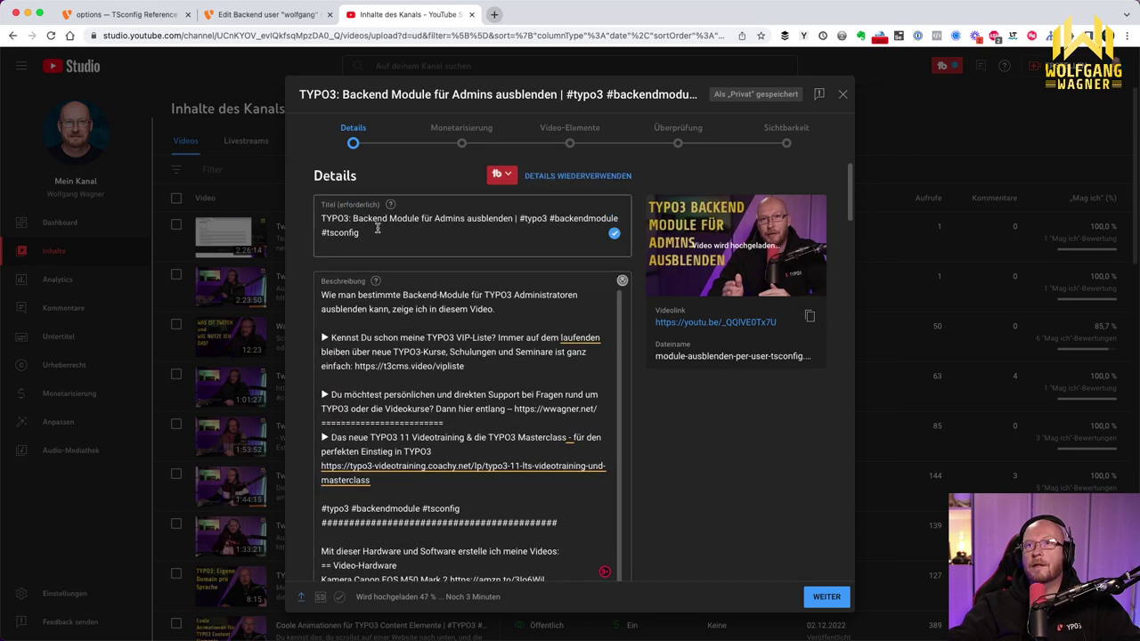
Step: Copy "TYPO3: Backend Module für Admins ausblenden" from the video title and add it as a tag
left_click_drag(513, 218, 299, 220)
key("super+c")
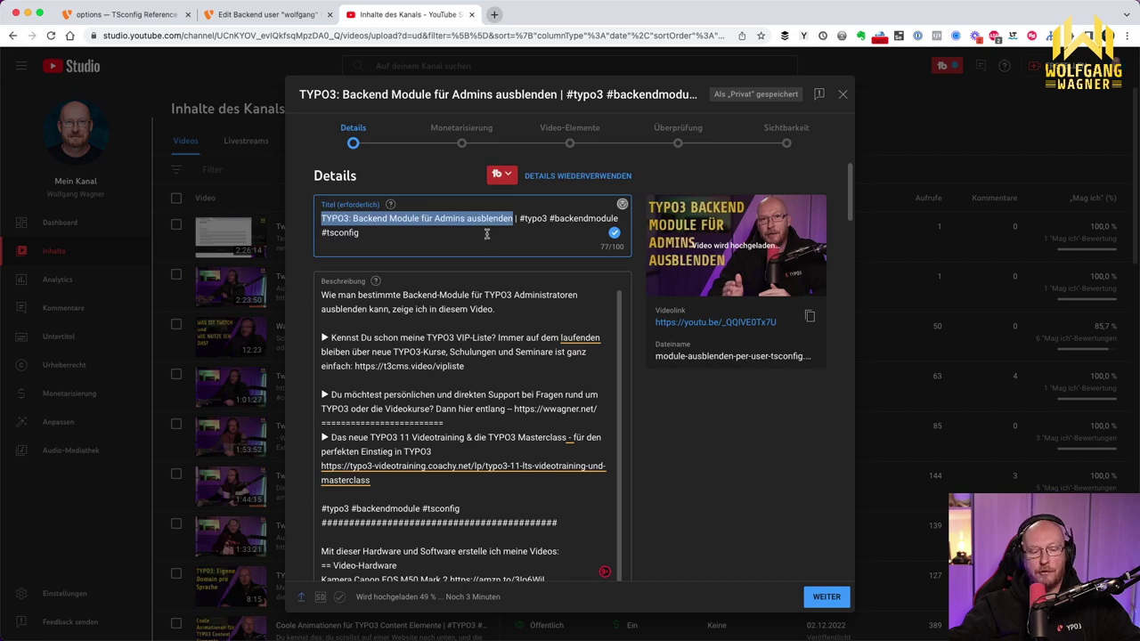
scroll(681, 483, "down", 3)
scroll(681, 483, "down", 10)
scroll(675, 478, "down", 10)
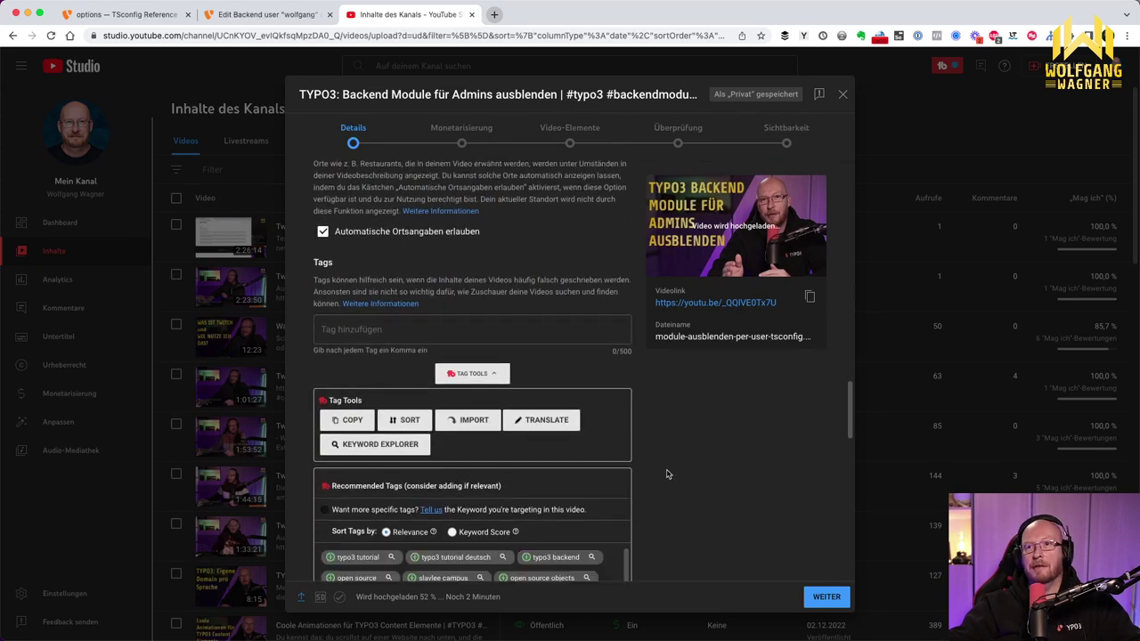
key("super+v")
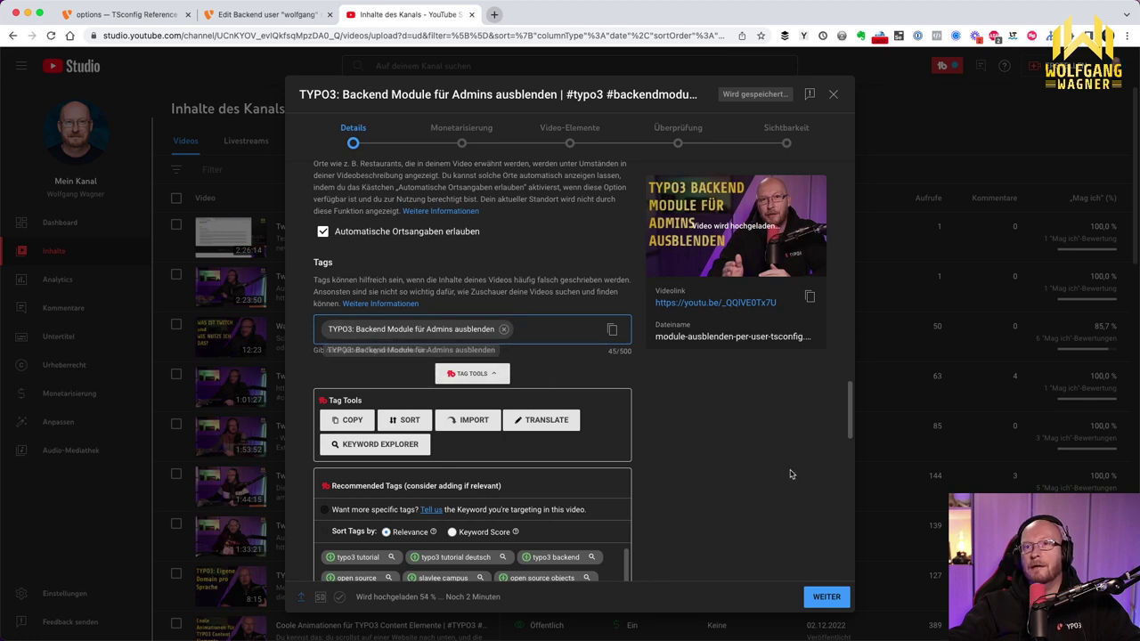
Step: Add the video tags "tsconfig", "usertsconfig", "backendmodule" and "backend module"
scroll(691, 453, "down", 1)
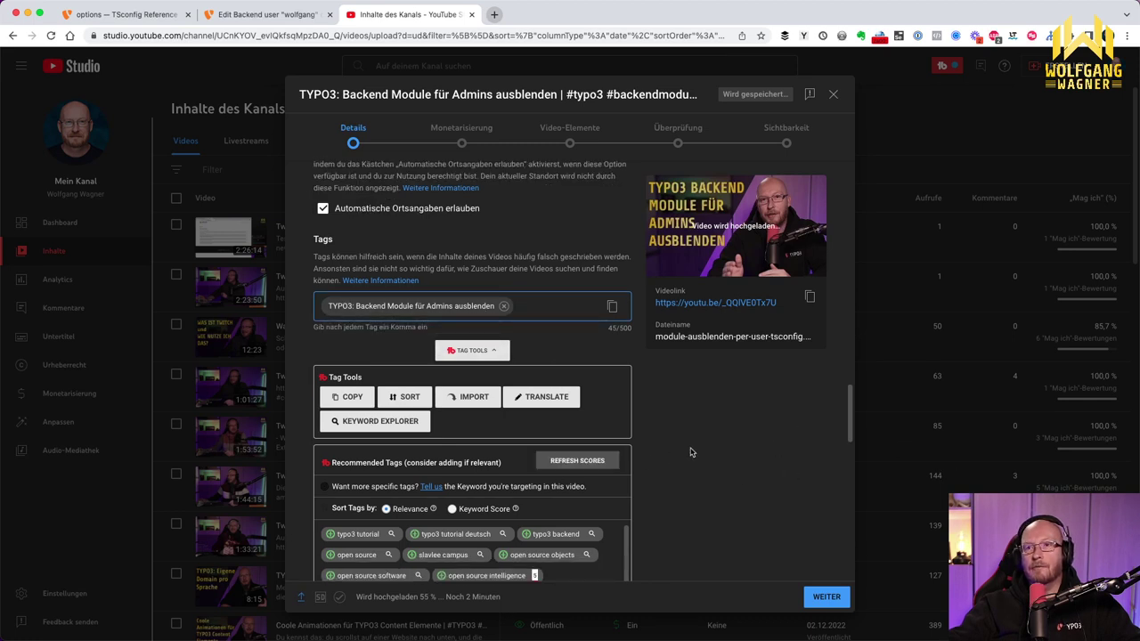
type("tsconfig")
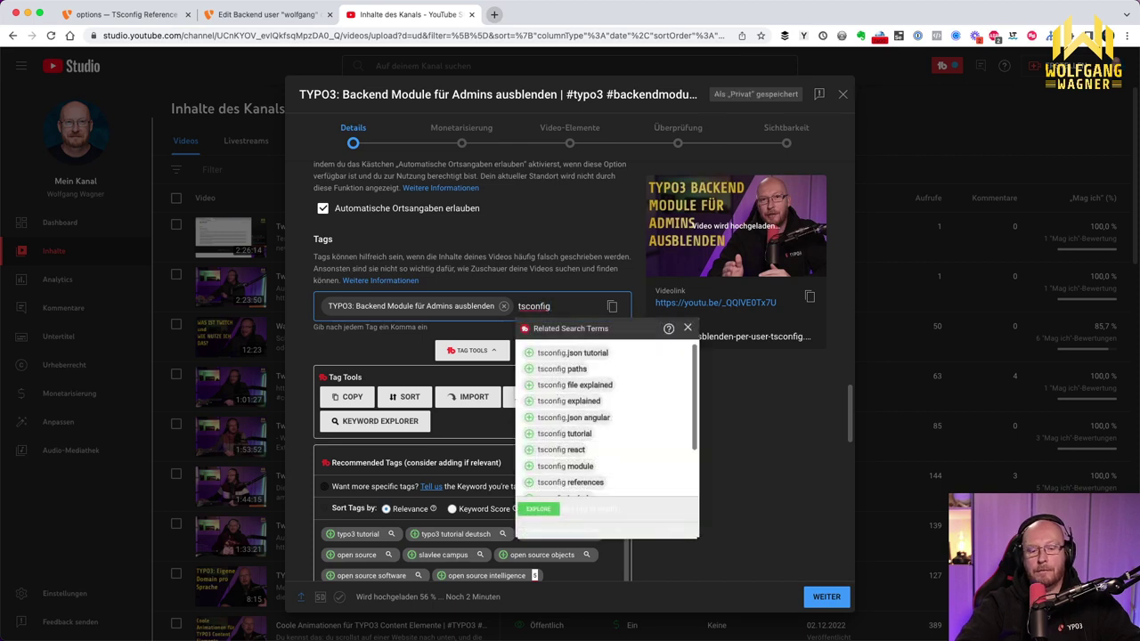
key("Return")
type("usert")
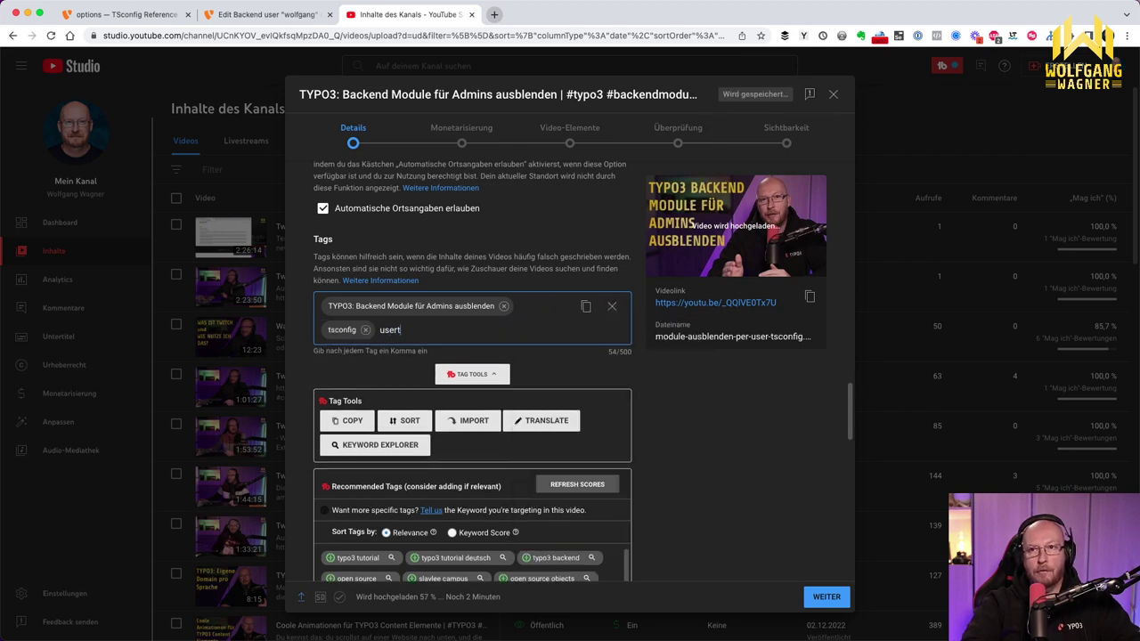
type("sconfig")
key("Return")
type("back")
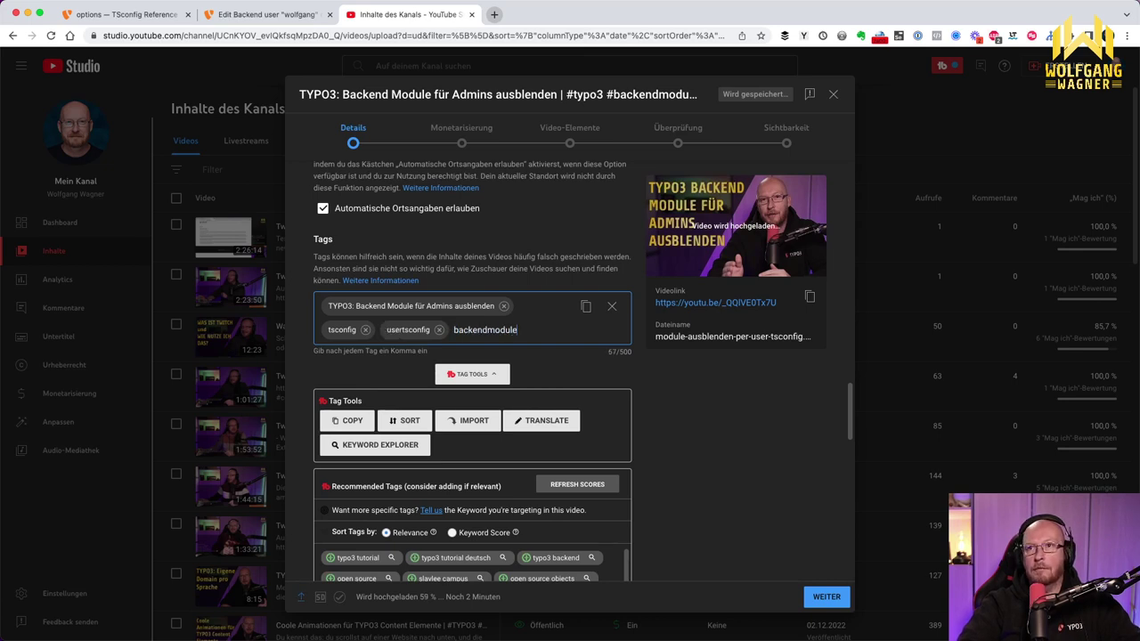
type("endmodule")
key("Return")
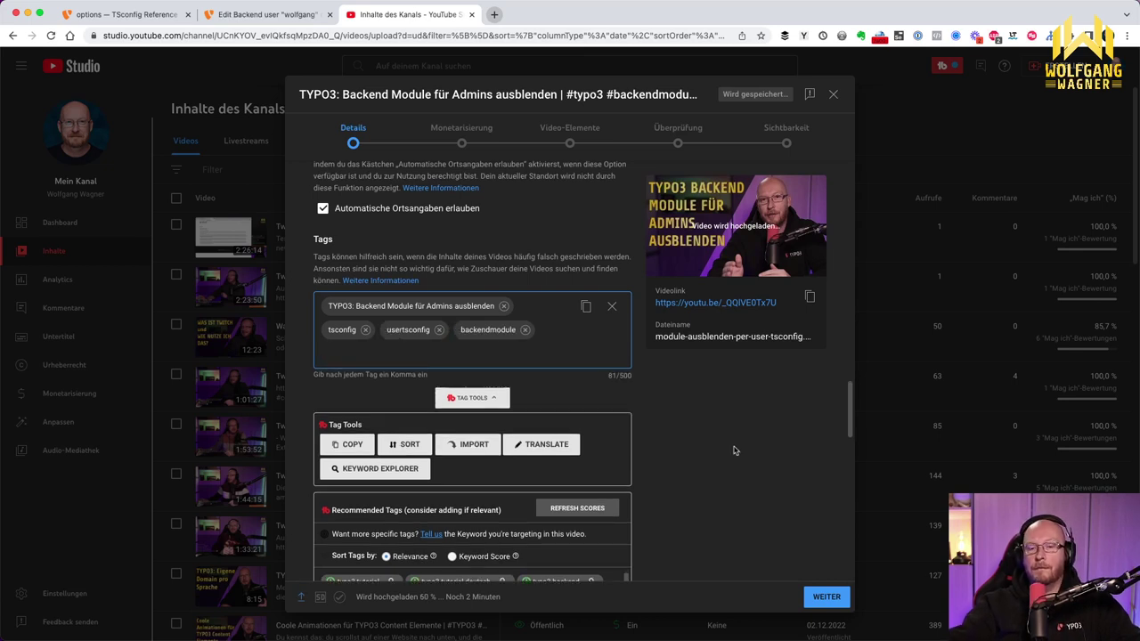
type("backend module")
key("Return")
Step: Add the recommended tags "typo3 tutorial", "typo3 tutorial deutsch" and "typo3 backend" to the video
scroll(379, 499, "down", 3)
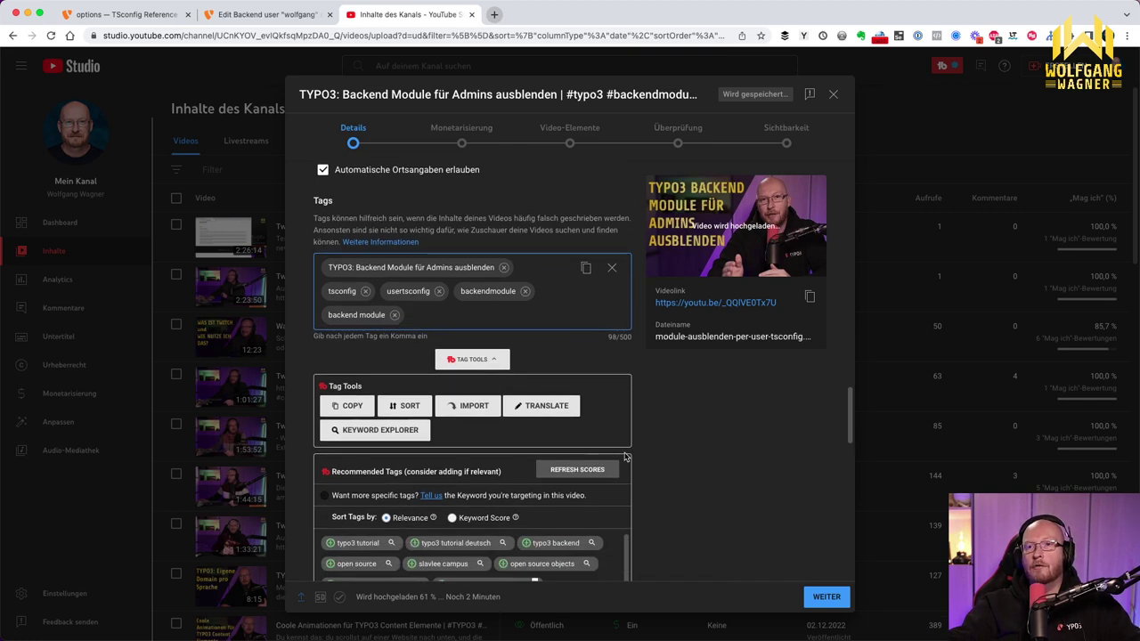
scroll(379, 517, "up", 1)
left_click(330, 501)
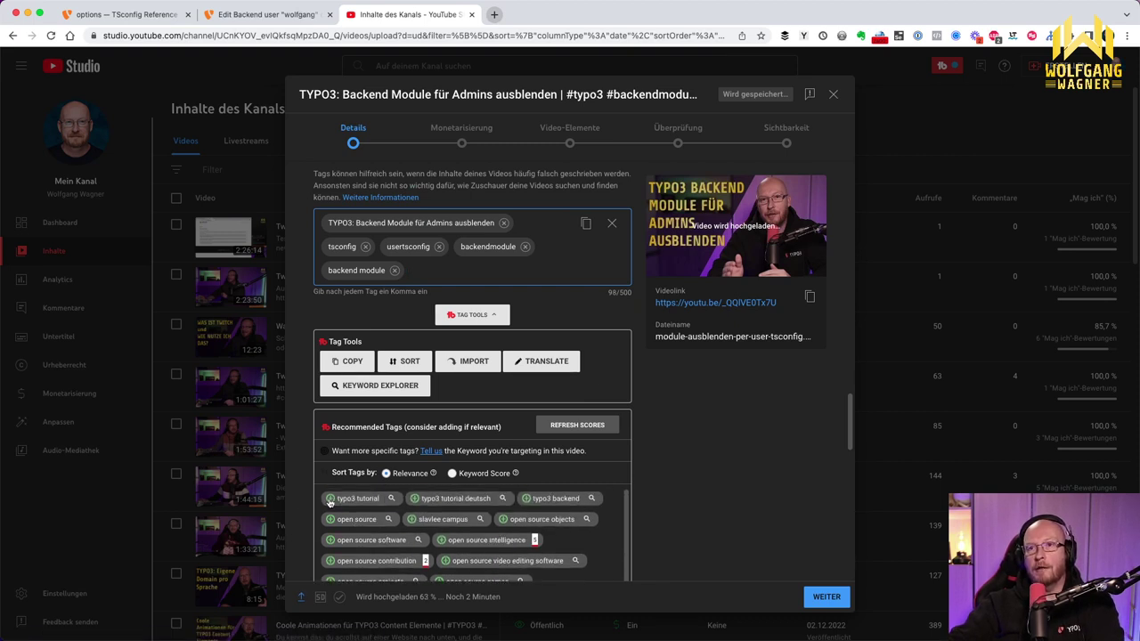
left_click(416, 498)
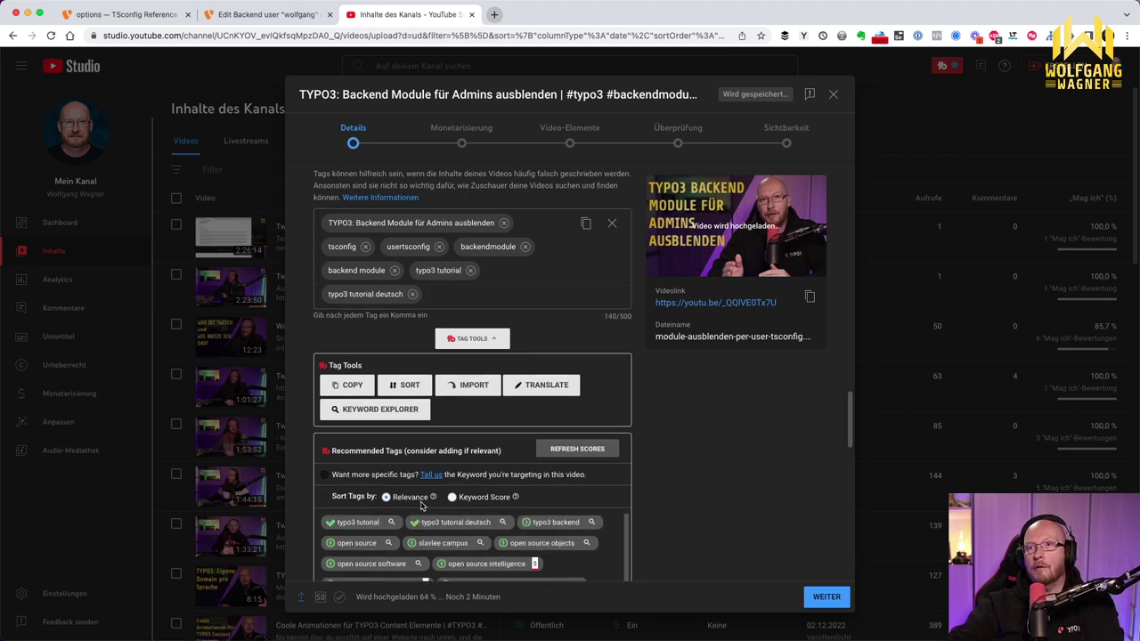
left_click(525, 523)
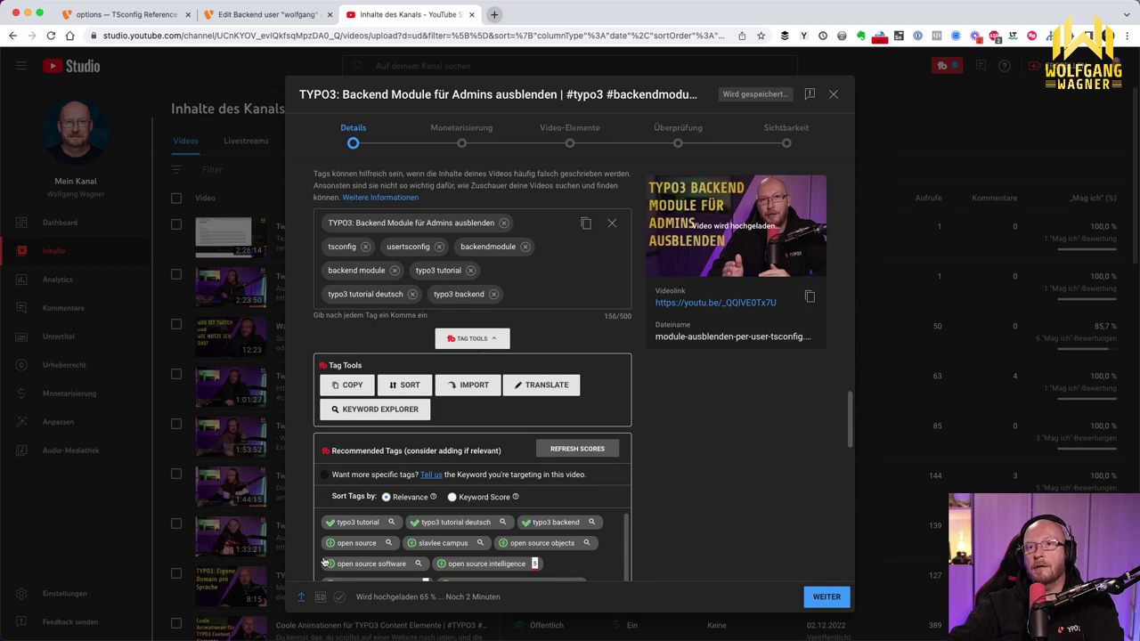
Step: Add the recommended tags "typo3 tutorial deutsch anfänger", "typo3 tutorial deutsch 2022" and "typo3 backend module"
scroll(712, 529, "down", 3)
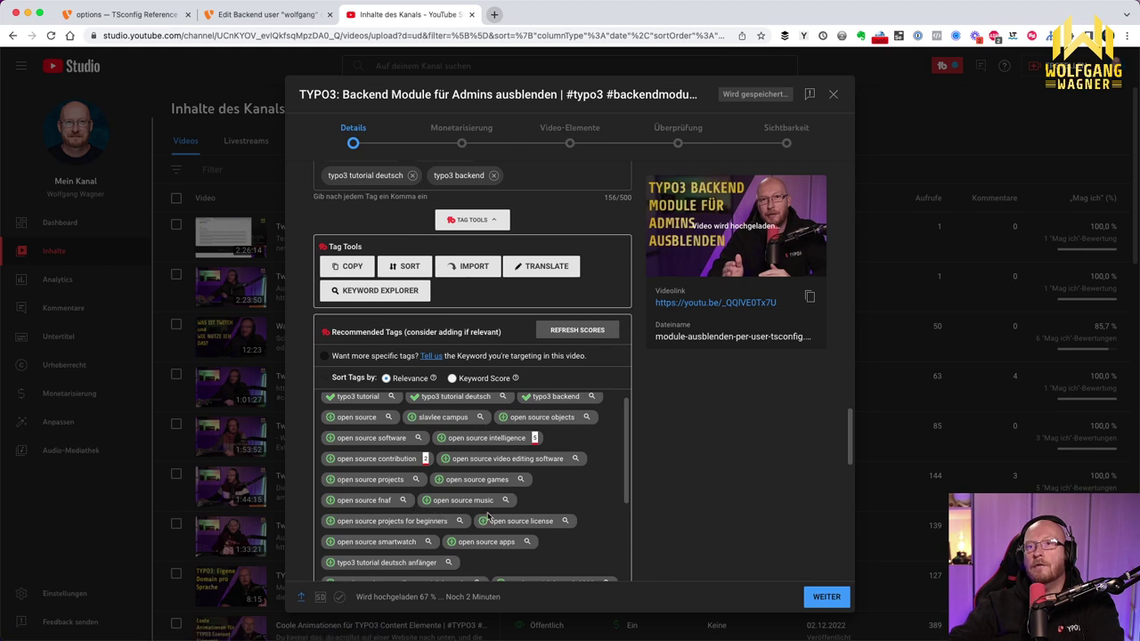
scroll(481, 515, "down", 2)
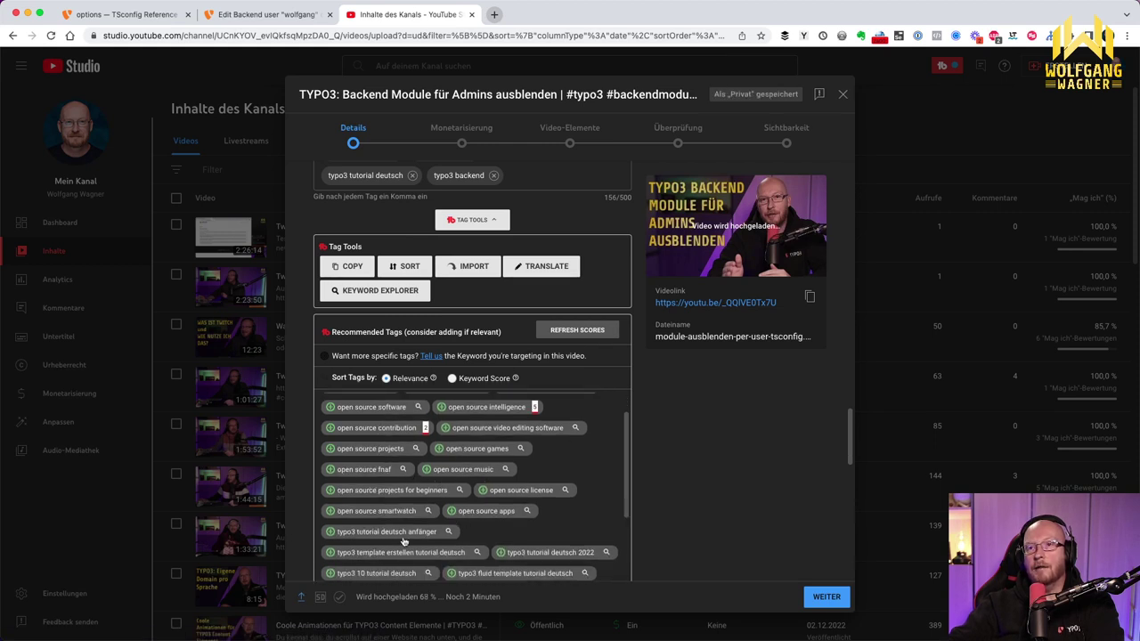
left_click(329, 531)
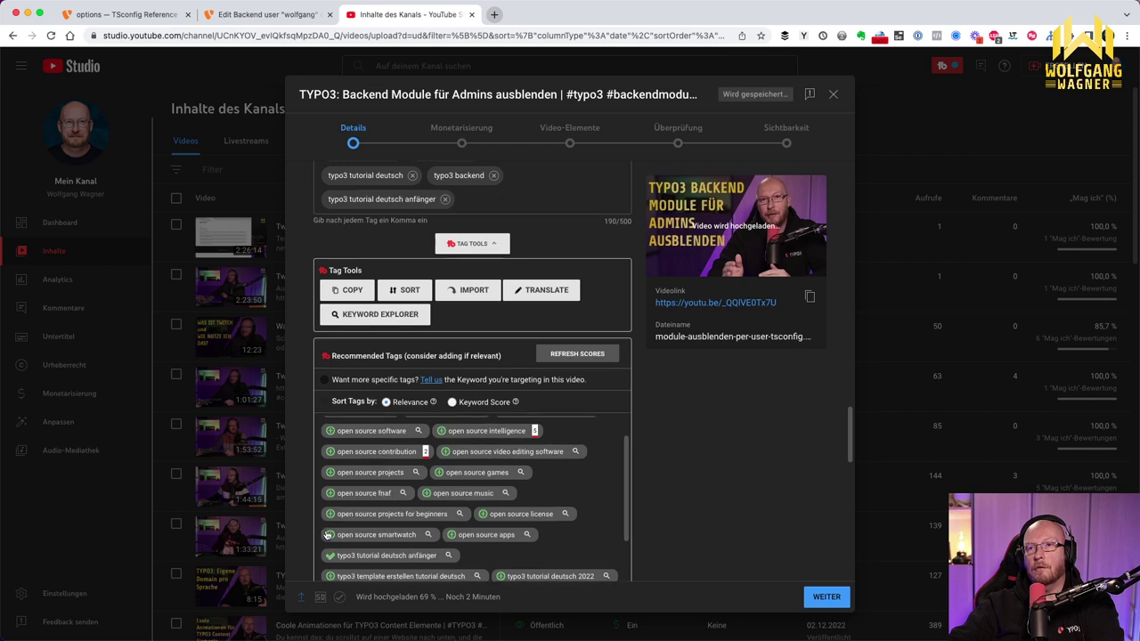
scroll(424, 524, "down", 2)
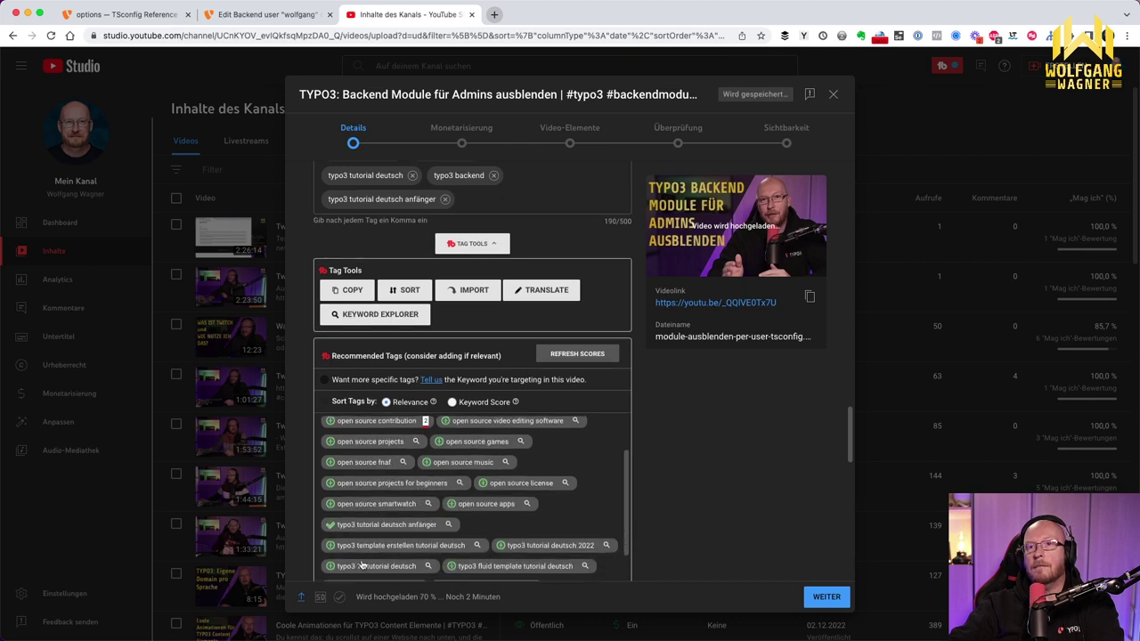
scroll(396, 557, "down", 1)
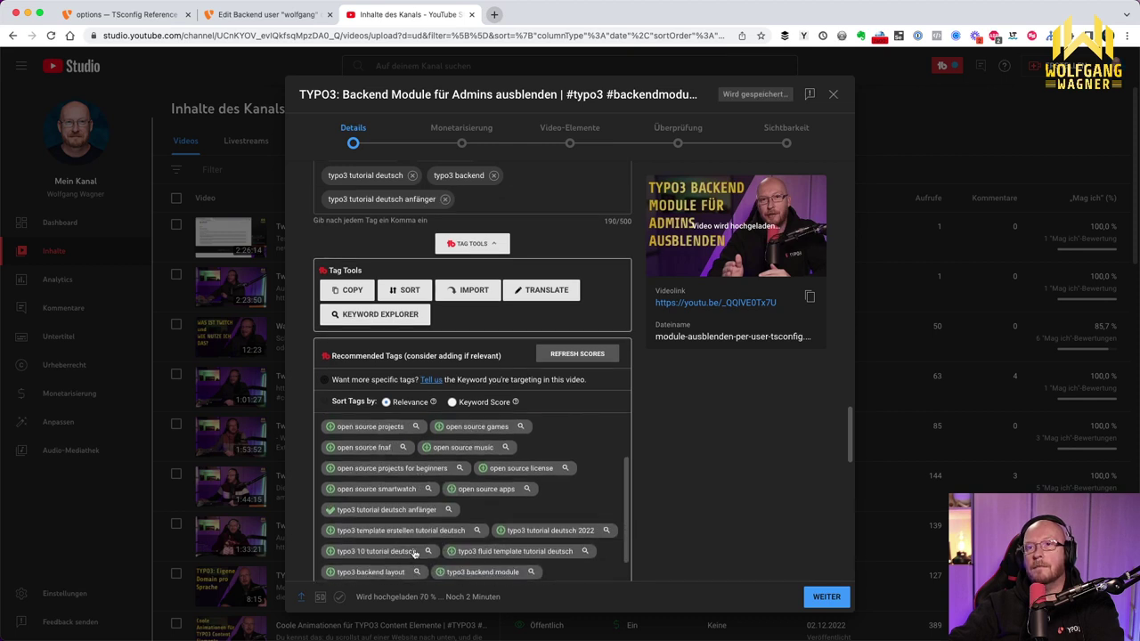
left_click(501, 531)
scroll(496, 531, "down", 2)
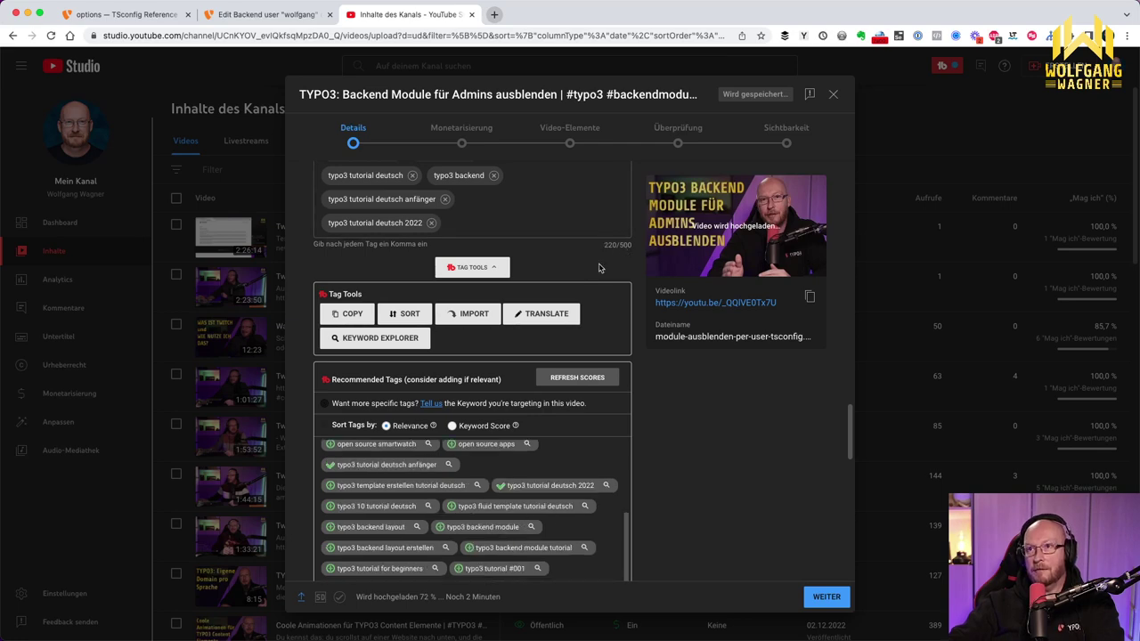
scroll(674, 506, "down", 3)
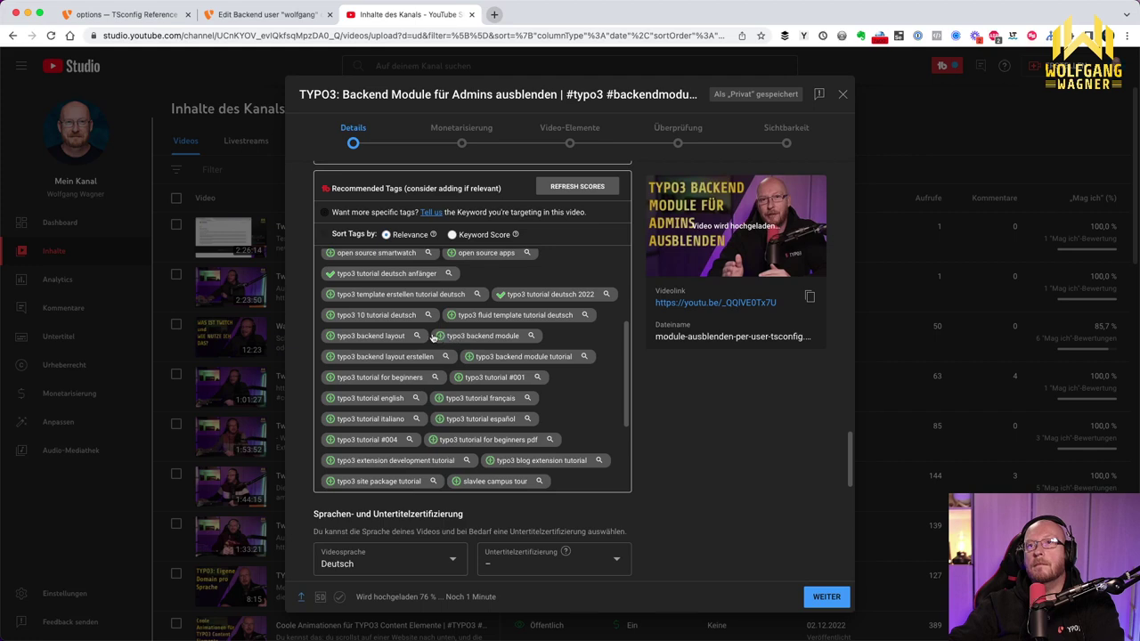
left_click(436, 336)
Step: Add the recommended tags "tsconfig tutorial" and "tsconfig module" to the video
scroll(688, 466, "down", 5)
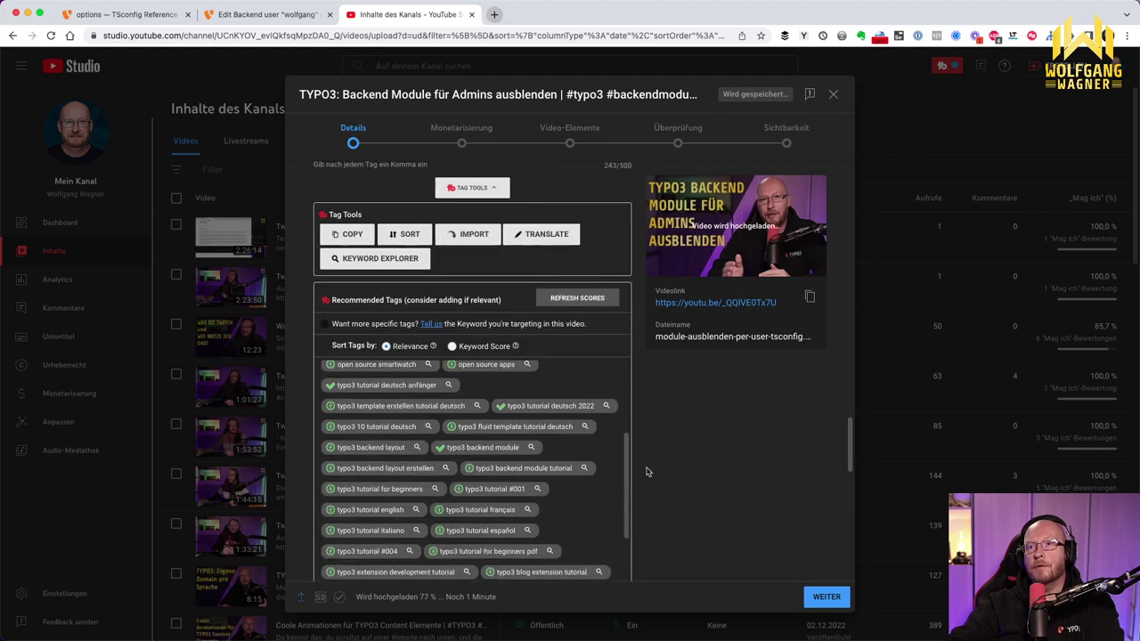
scroll(529, 469, "down", 1)
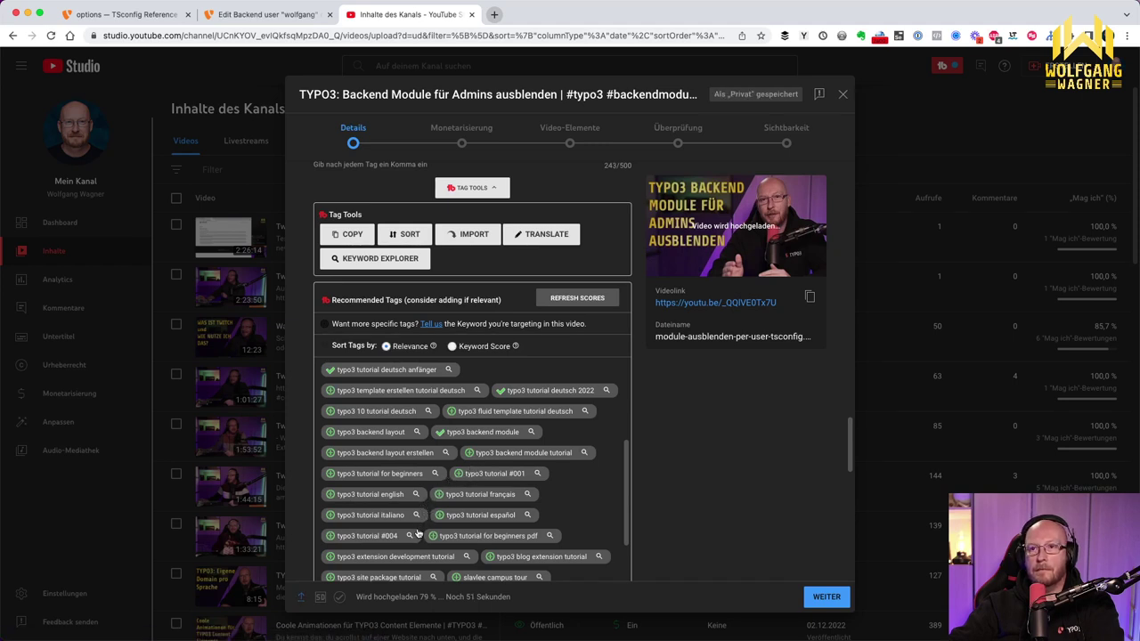
scroll(424, 545, "down", 1)
scroll(465, 541, "down", 2)
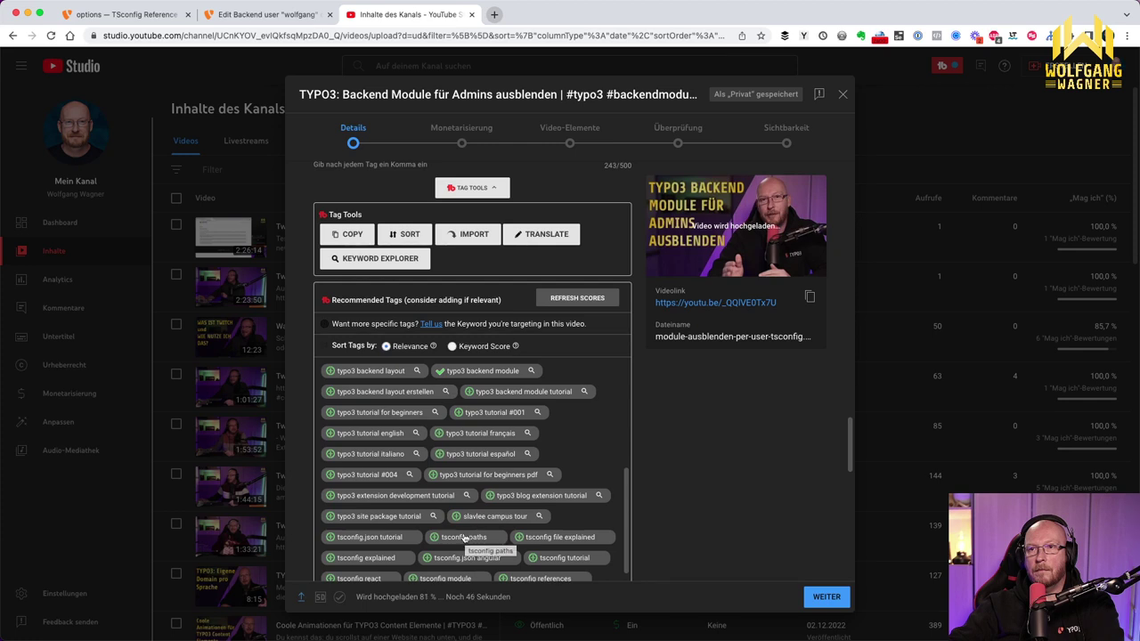
scroll(398, 523, "down", 1)
scroll(399, 523, "down", 3)
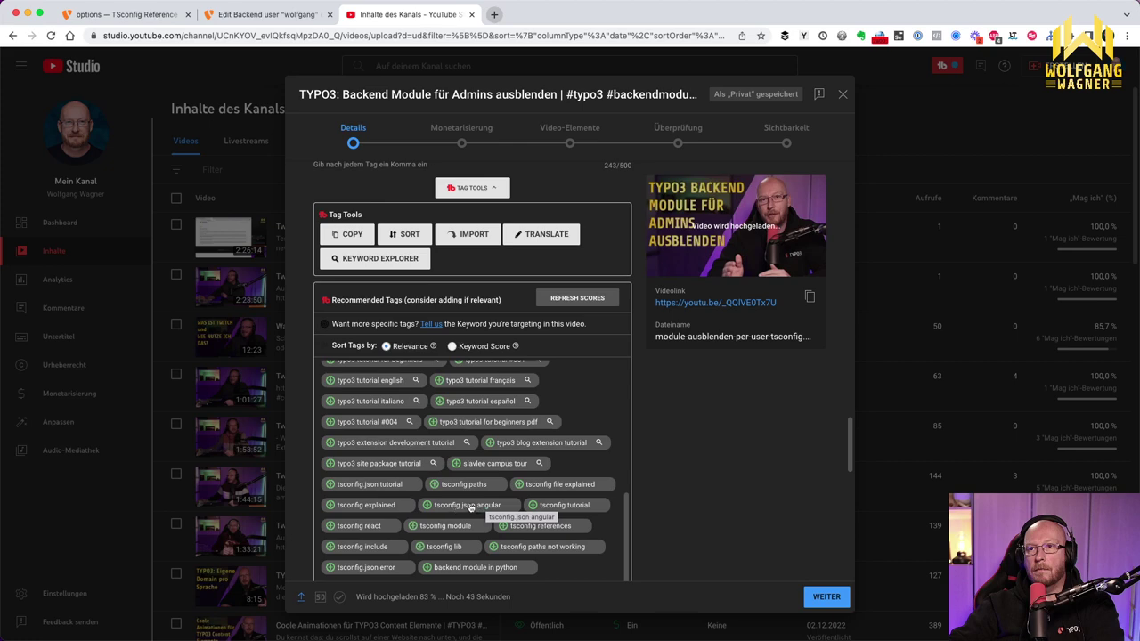
left_click(533, 505)
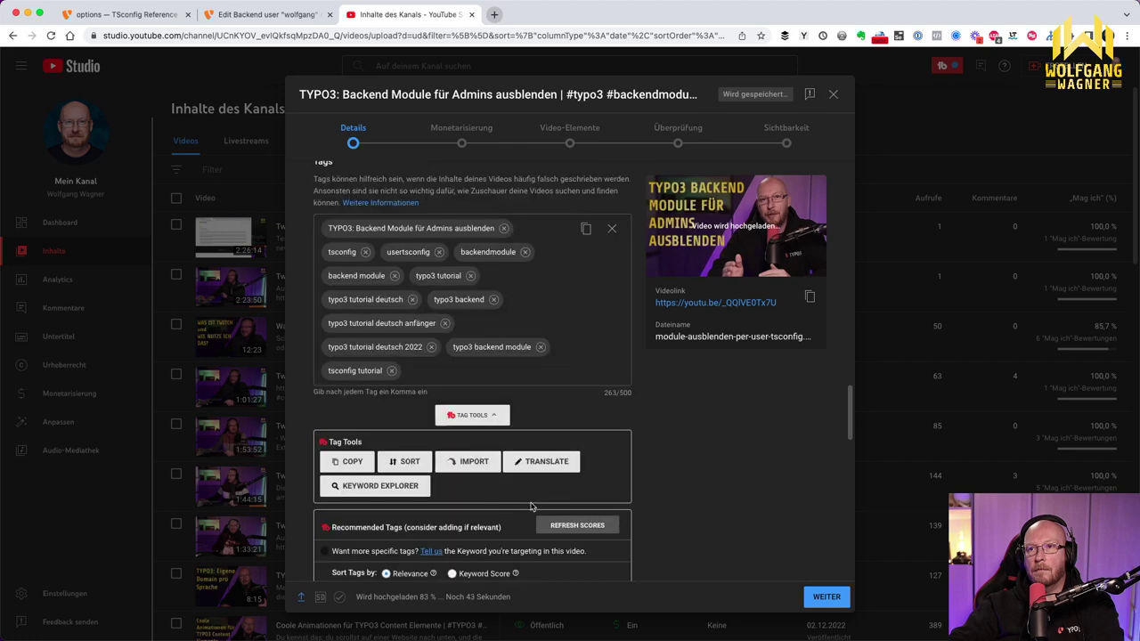
scroll(569, 508, "down", 5)
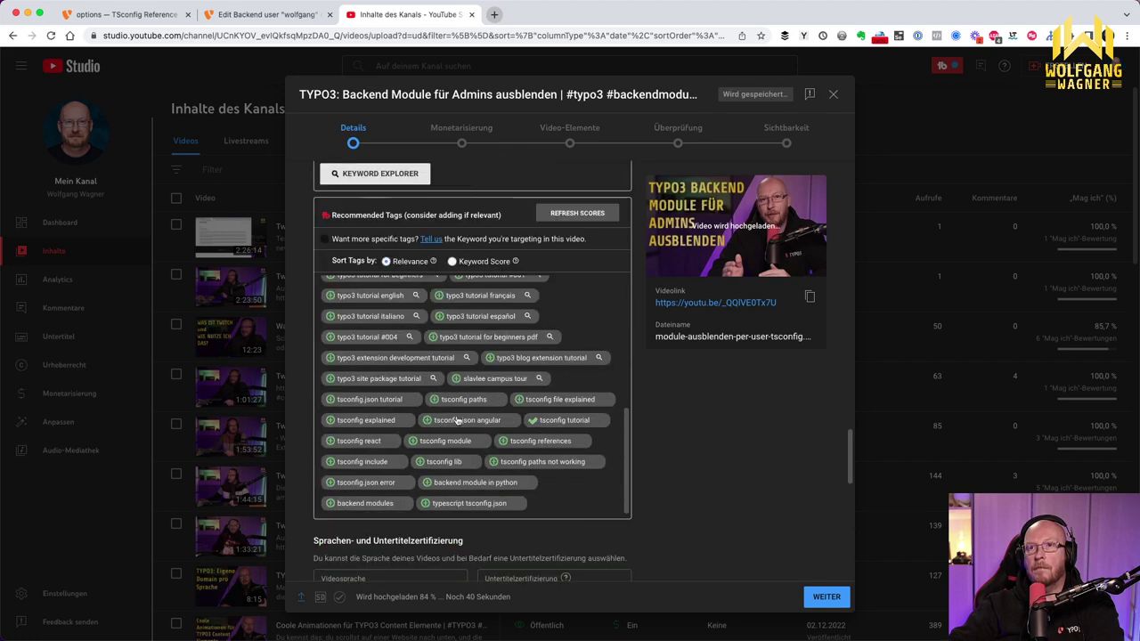
left_click(410, 444)
Step: Add the recommended tags "tsconfig references" and "backend modules" to the video
scroll(468, 489, "down", 4)
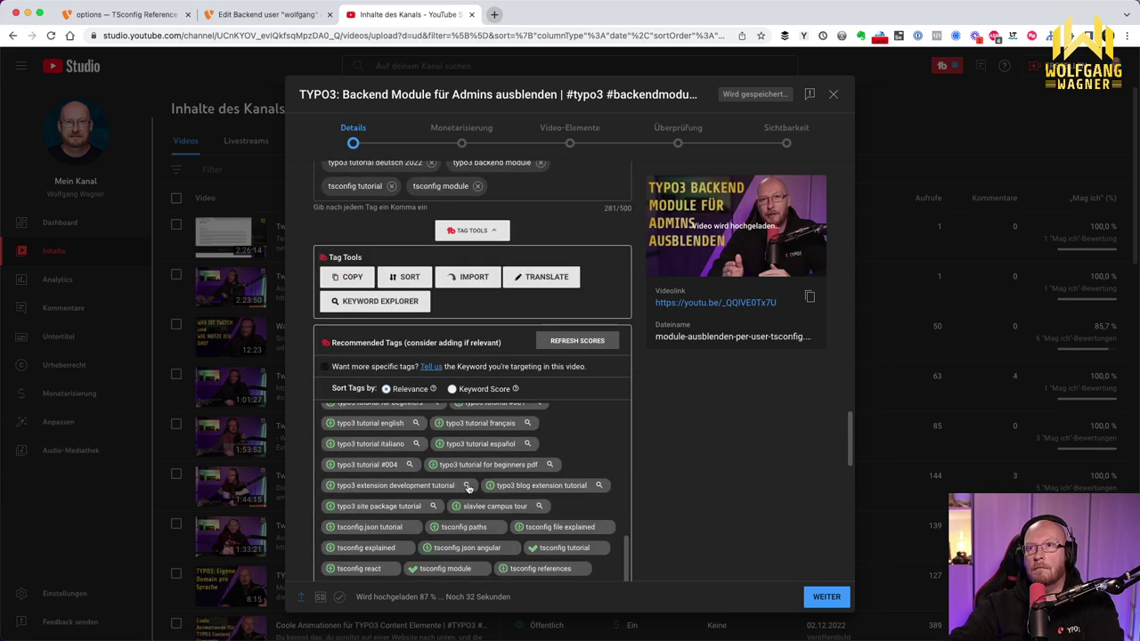
scroll(467, 489, "down", 2)
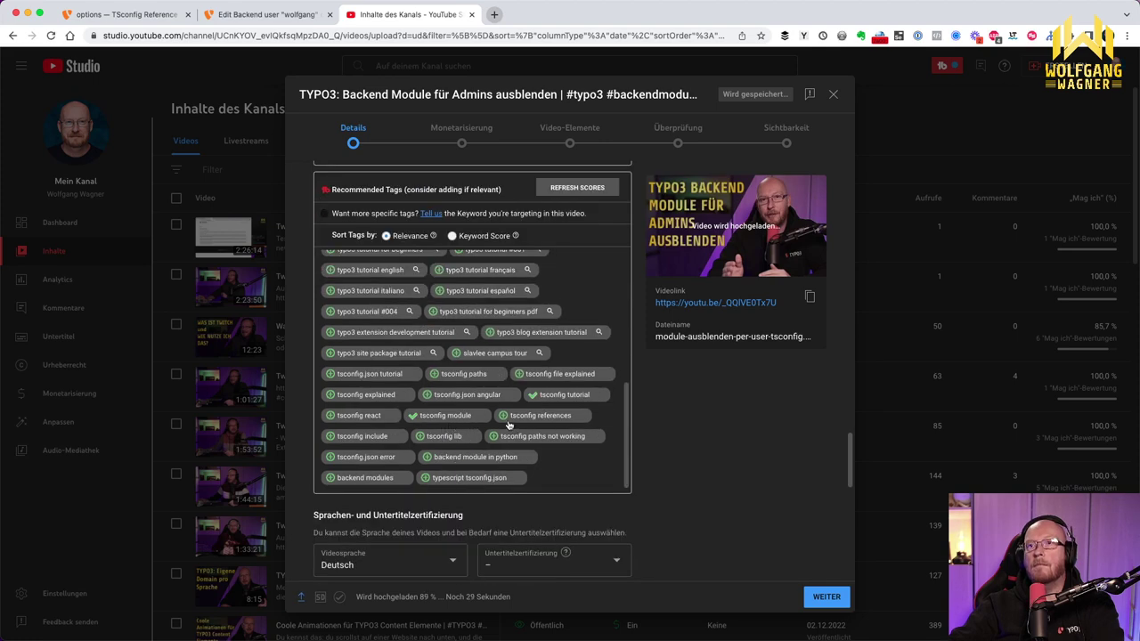
left_click(504, 418)
scroll(445, 454, "down", 4)
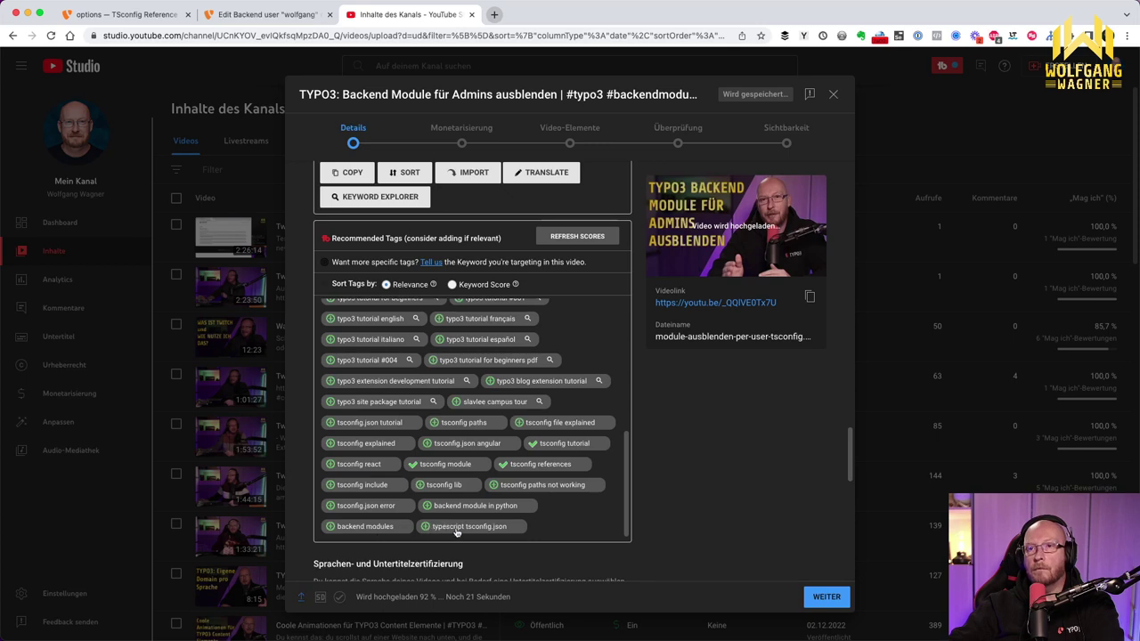
left_click(331, 527)
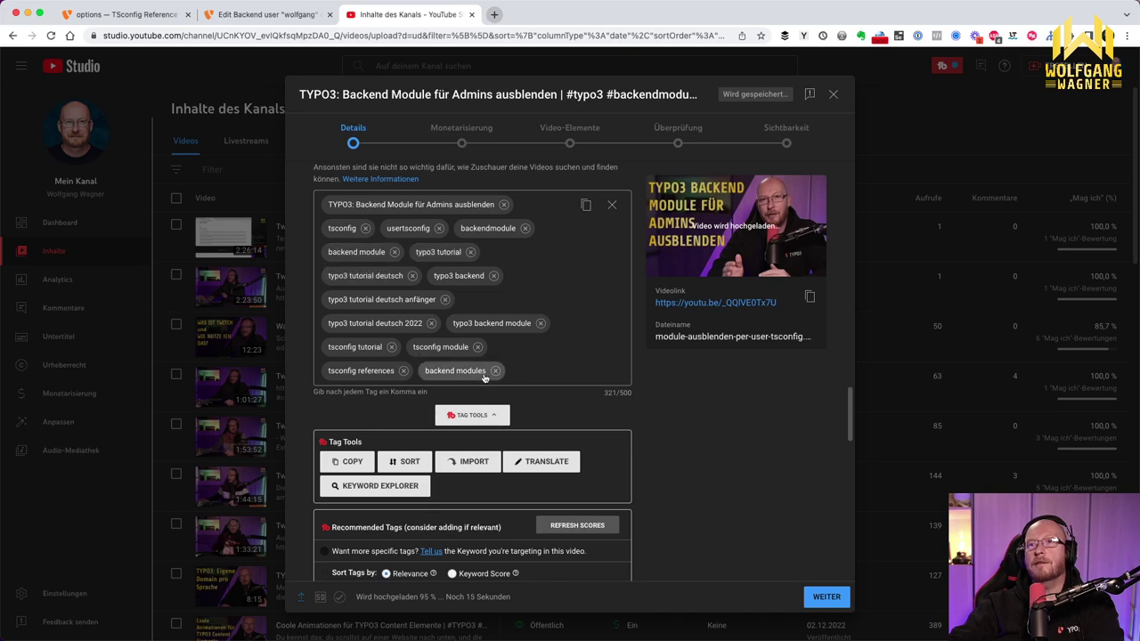
Step: Review the remaining video details through licence, Shorts, category and comment settings, and continue to the monetization stage
scroll(833, 461, "down", 10)
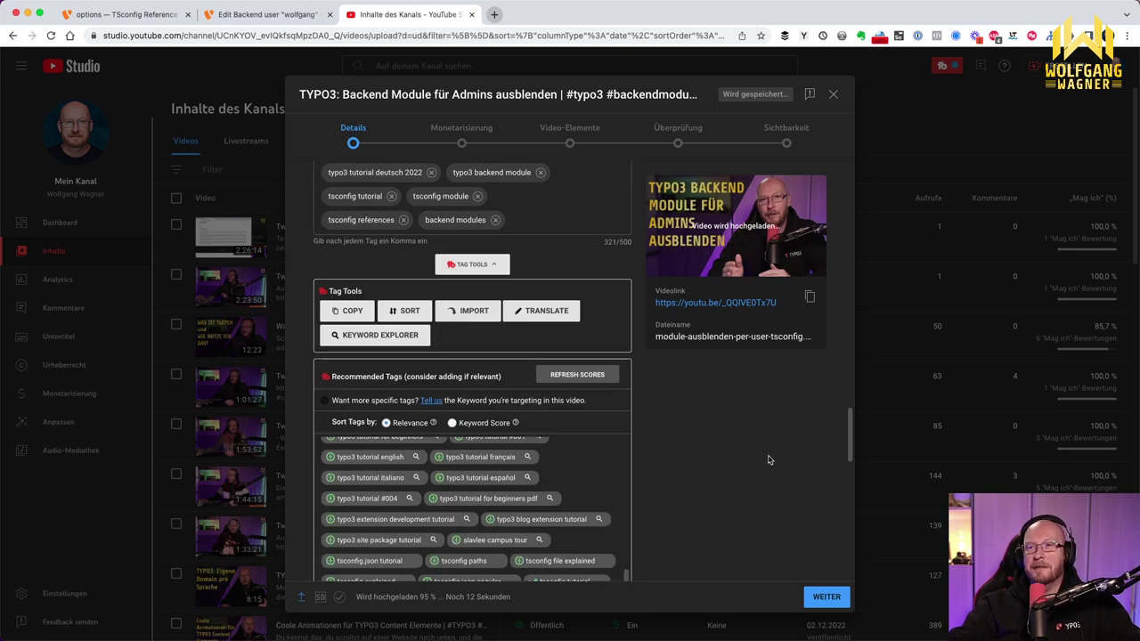
scroll(761, 458, "down", 5)
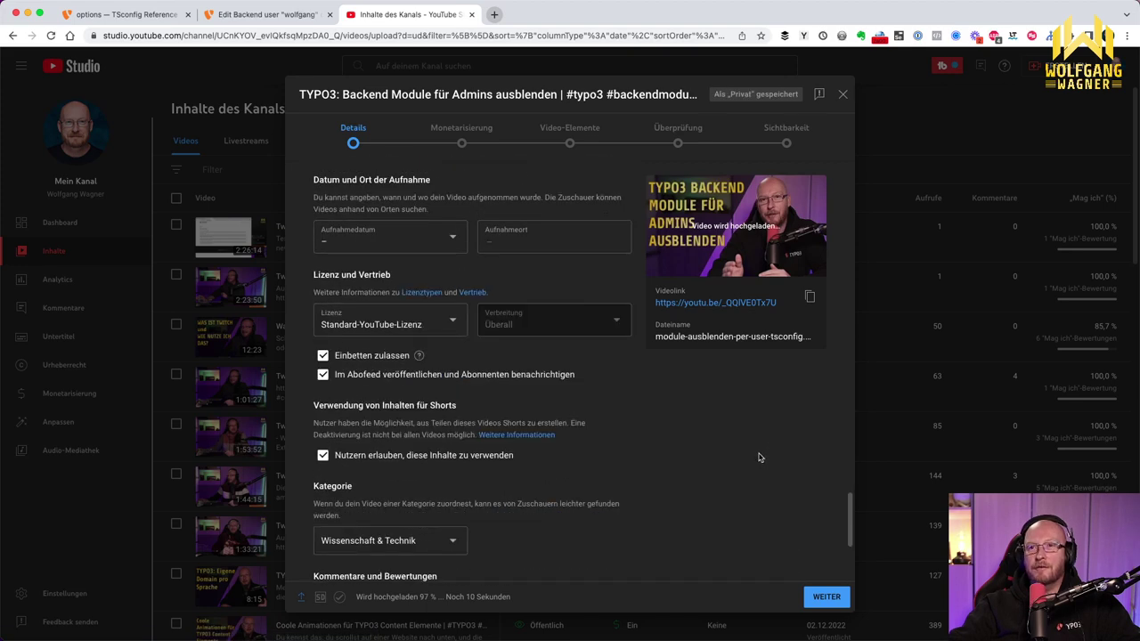
scroll(760, 458, "down", 1)
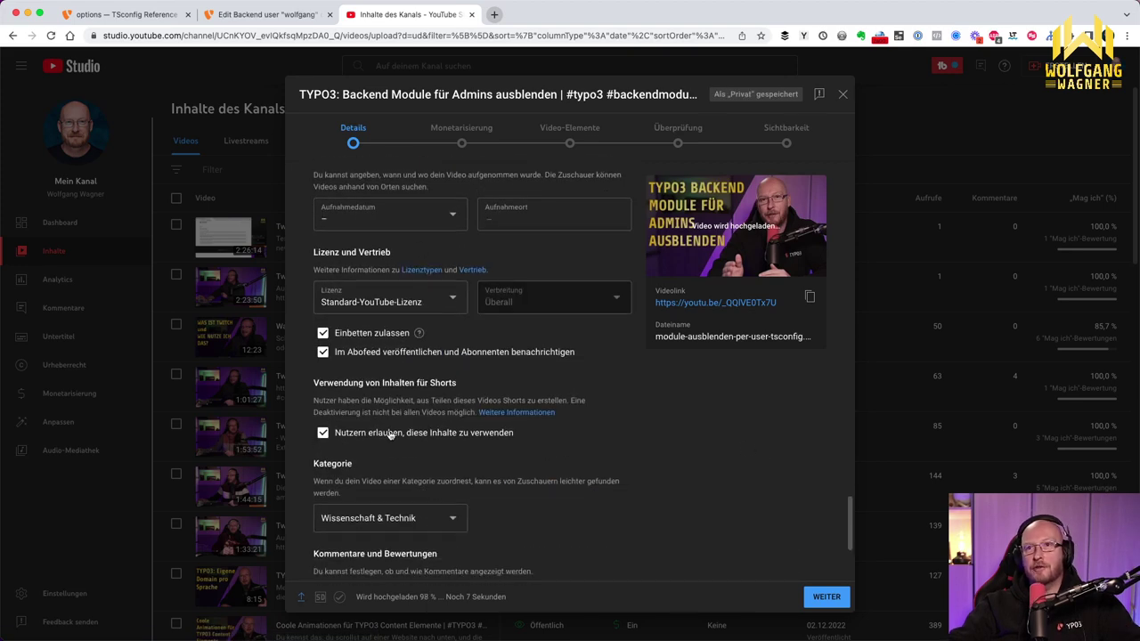
scroll(490, 449, "down", 3)
scroll(492, 449, "down", 3)
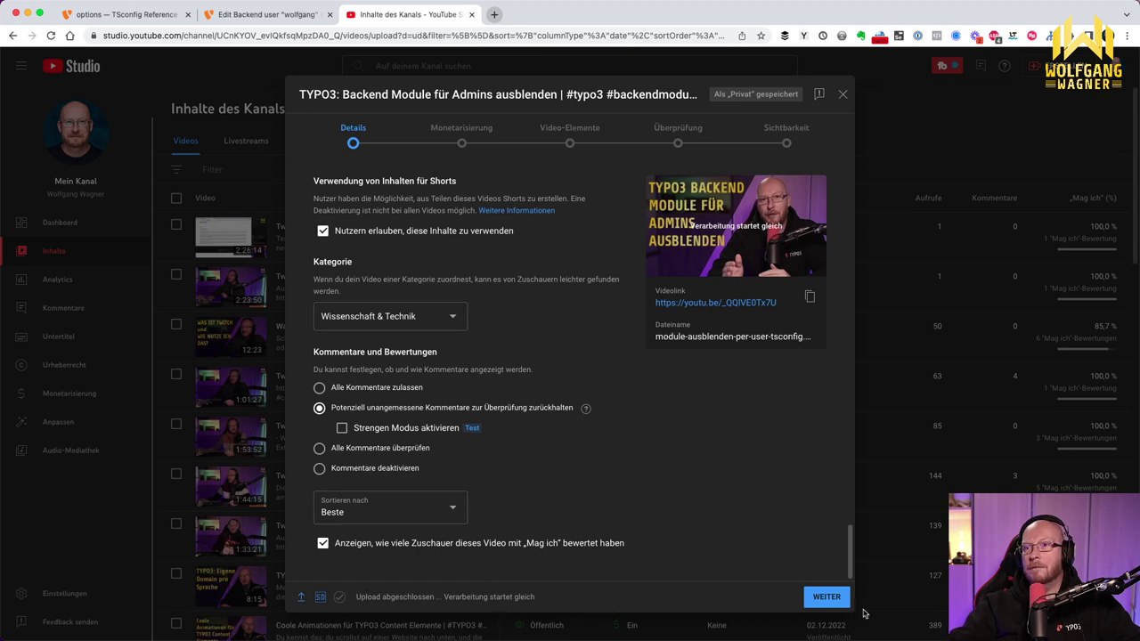
left_click(830, 606)
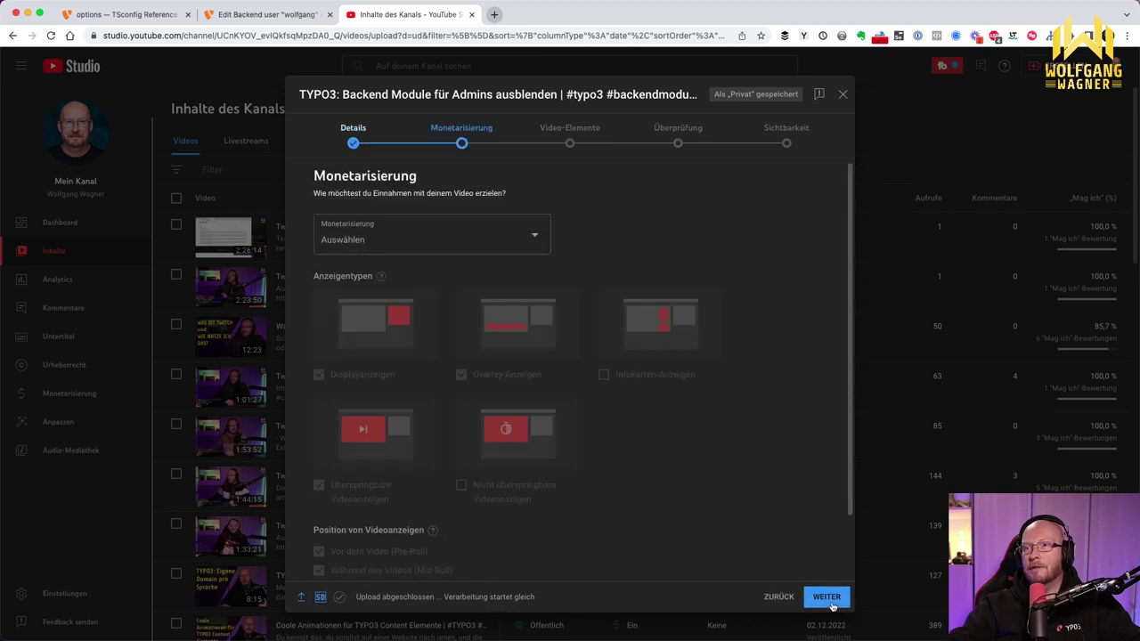
Step: Turn monetization on for the video, also allow non-skippable video ads, and continue to the ad suitability stage
left_click(534, 234)
left_click(329, 234)
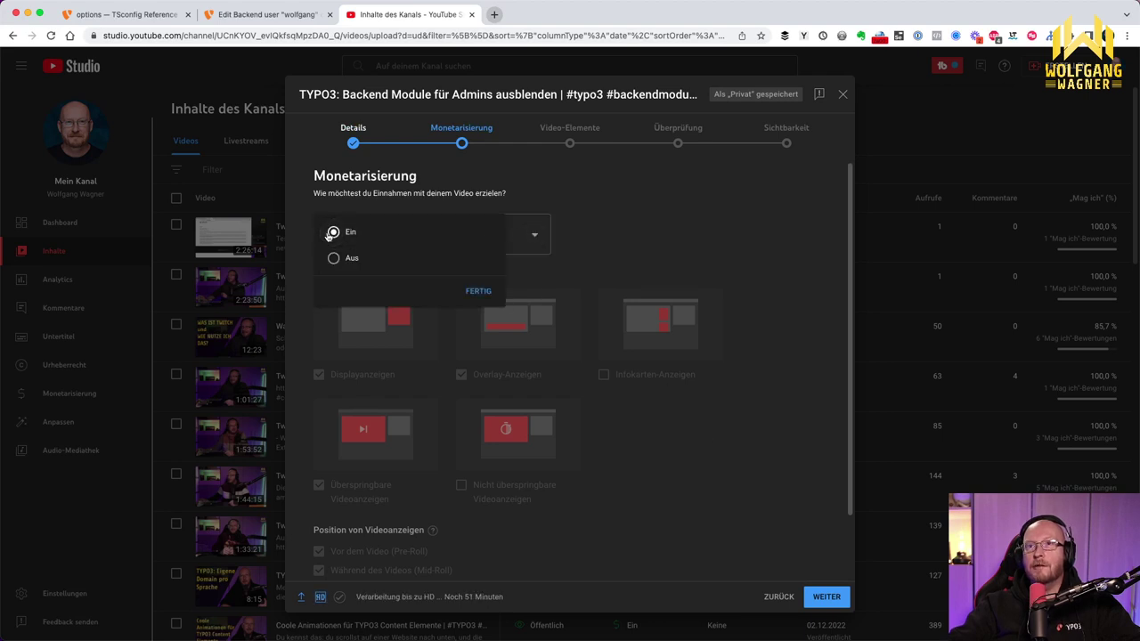
left_click(477, 293)
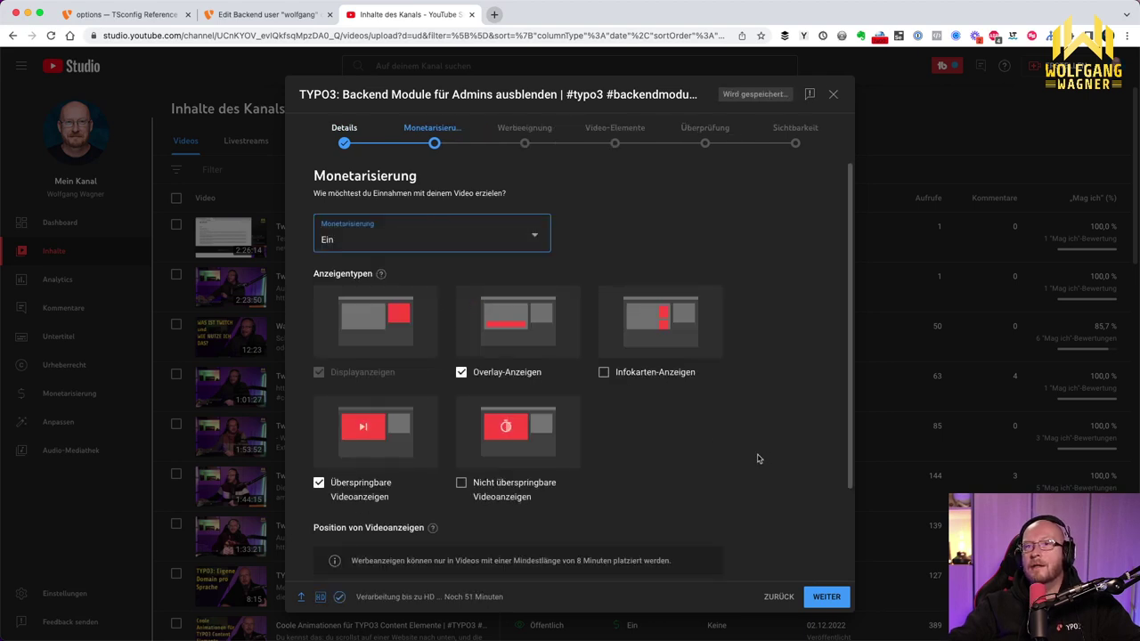
left_click(462, 485)
scroll(723, 450, "down", 3)
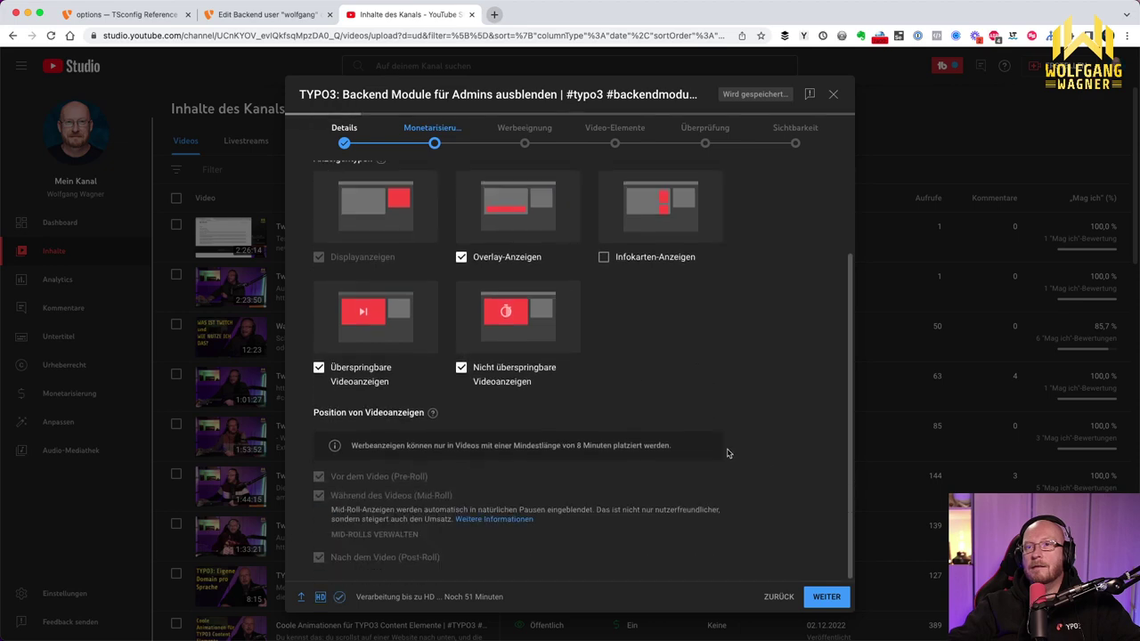
left_click(843, 601)
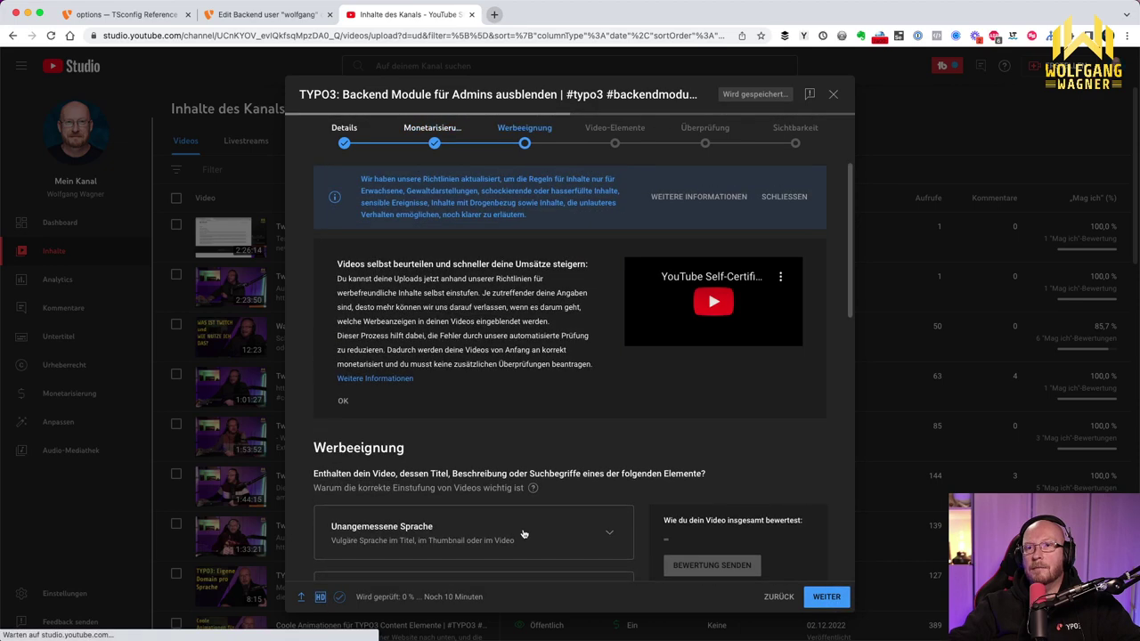
Step: Declare that none of the listed sensitive content applies, submit the ad suitability rating and continue to the video elements
scroll(468, 474, "down", 8)
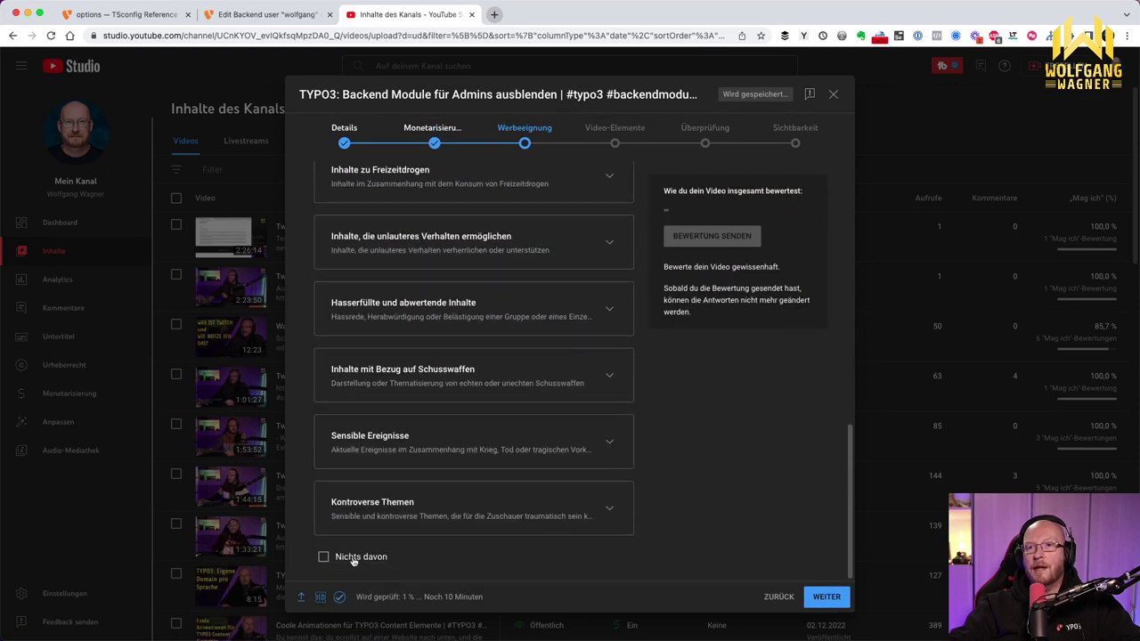
left_click(322, 558)
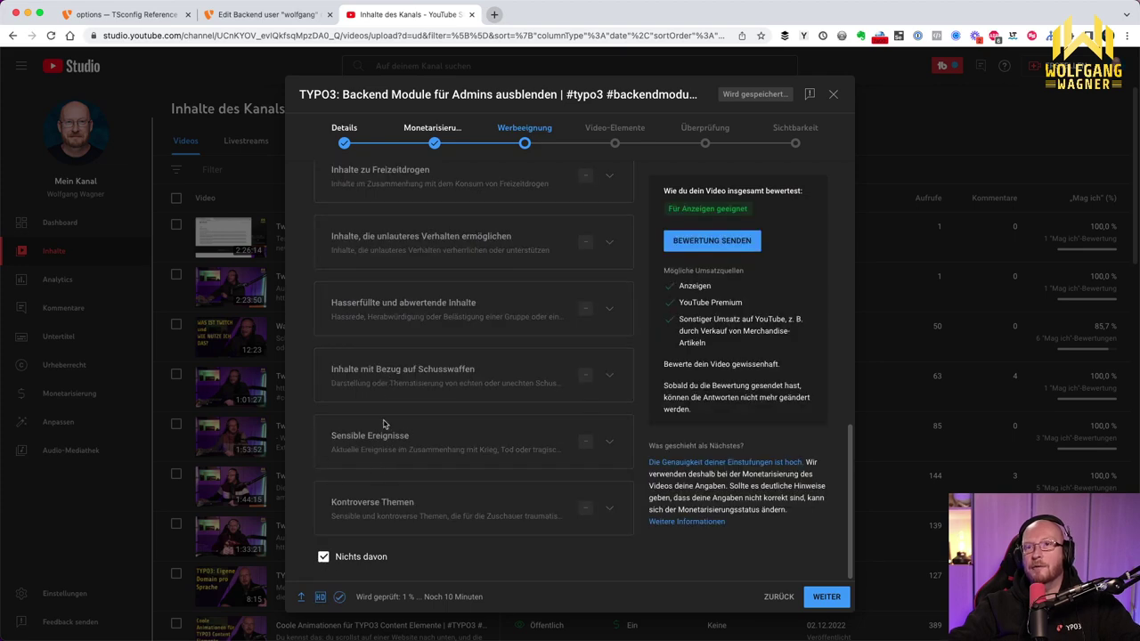
left_click(691, 240)
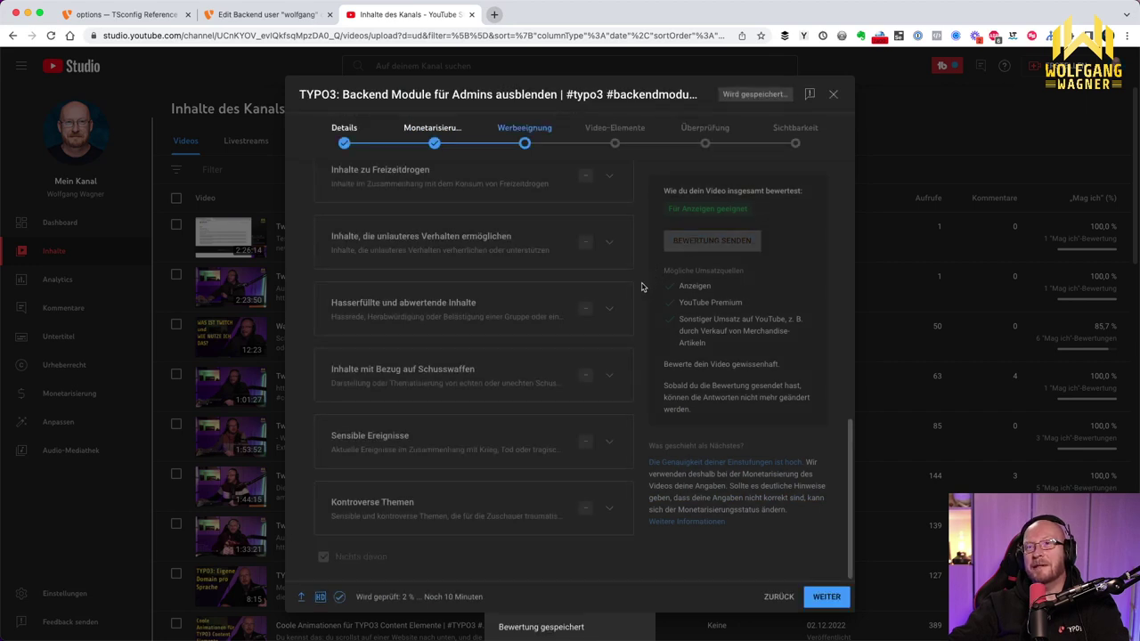
left_click(821, 600)
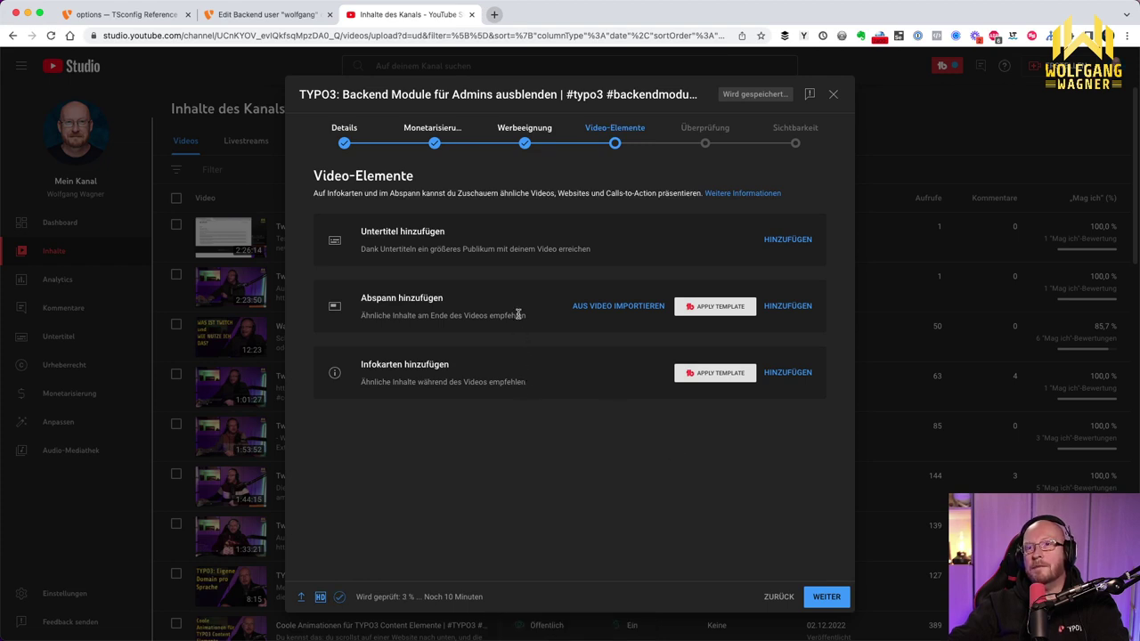
Step: Add an end screen from the "1 Video, 1 Abo" template and move both elements to the upper part of the picture
left_click(783, 308)
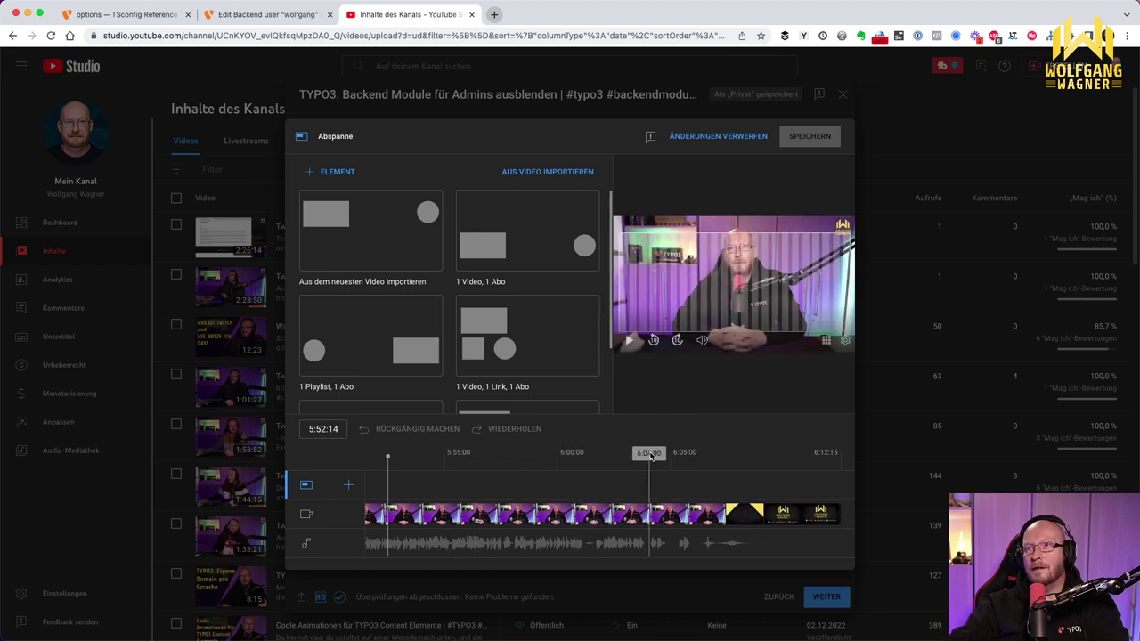
left_click_drag(386, 456, 562, 468)
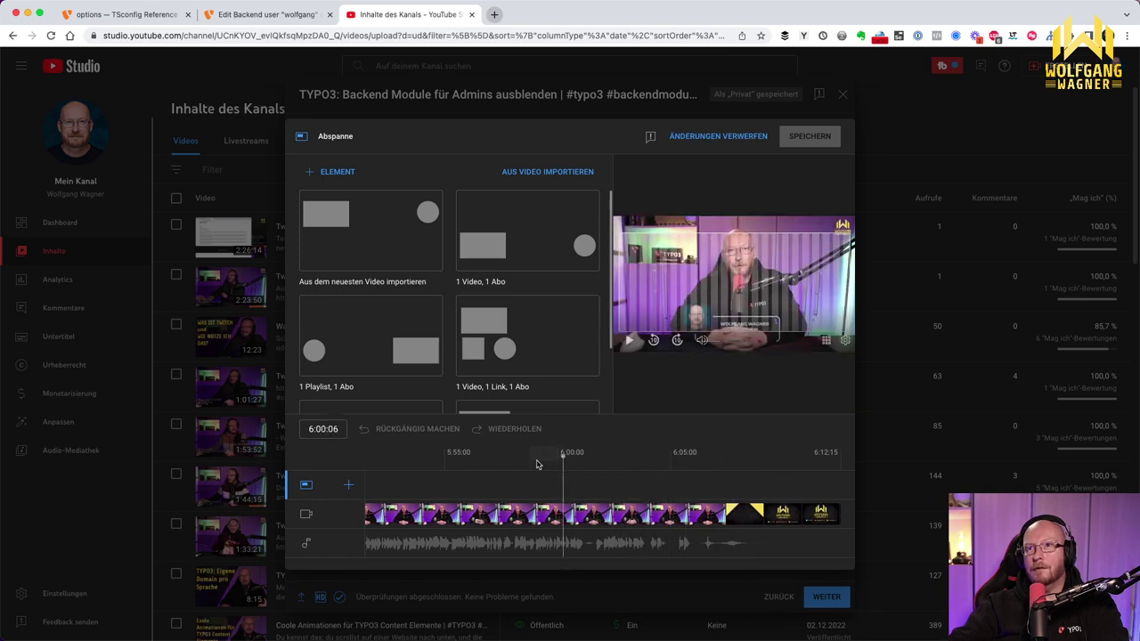
left_click(495, 250)
left_click_drag(636, 322, 636, 257)
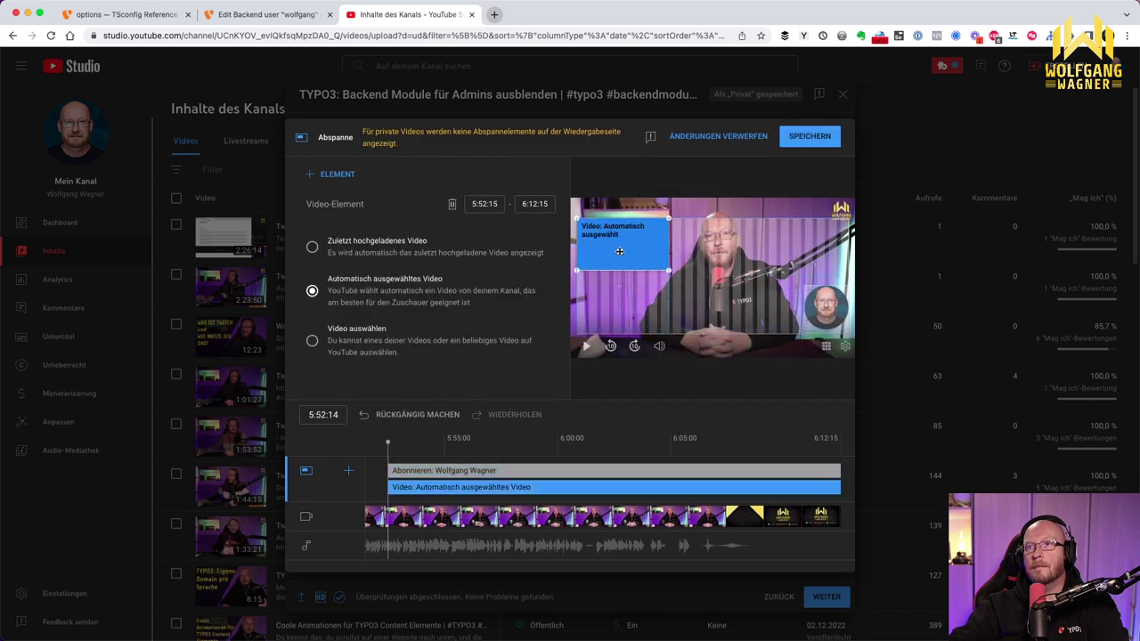
left_click_drag(837, 318, 841, 244)
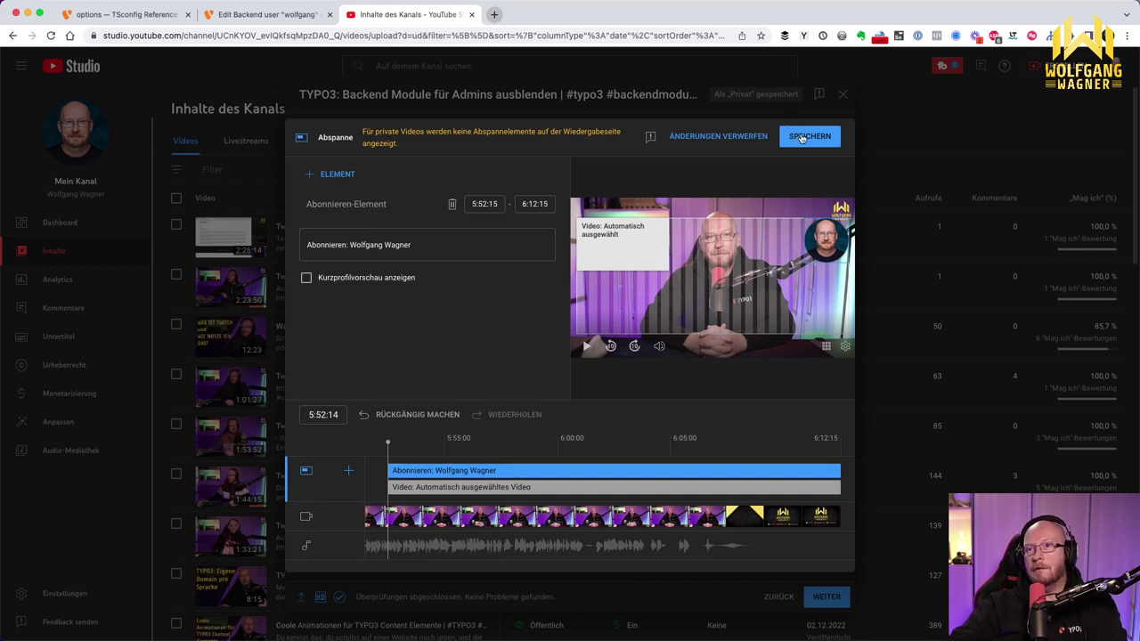
Step: Trim both end screen elements to start at about 6:00, save the end screen and continue to the visibility stage
left_click_drag(389, 470, 559, 464)
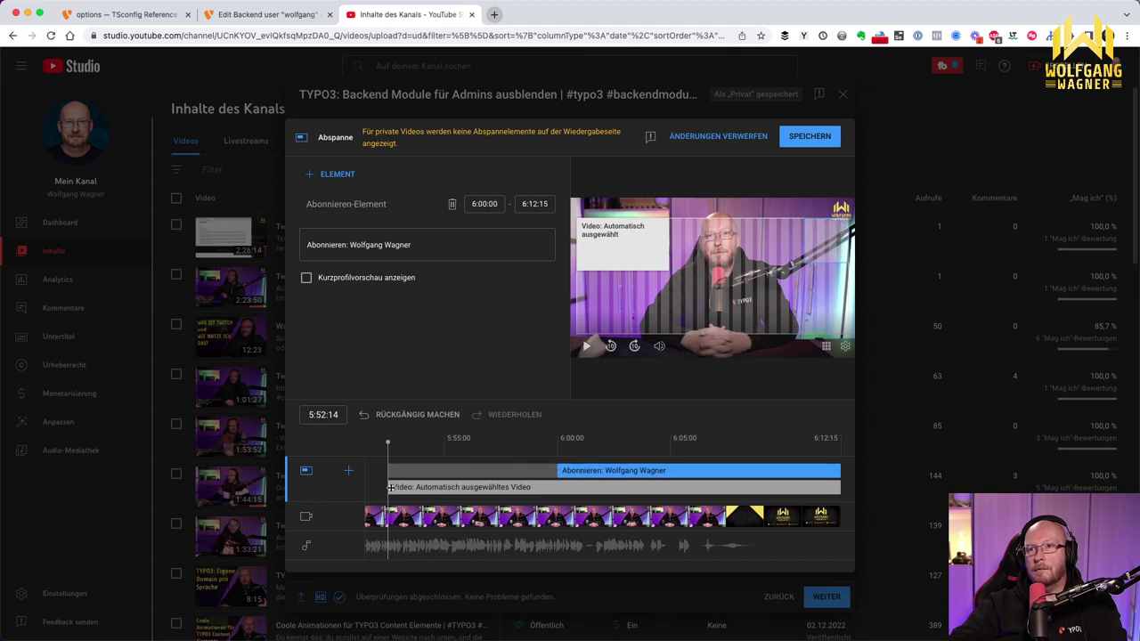
left_click_drag(387, 488, 554, 479)
left_click(806, 137)
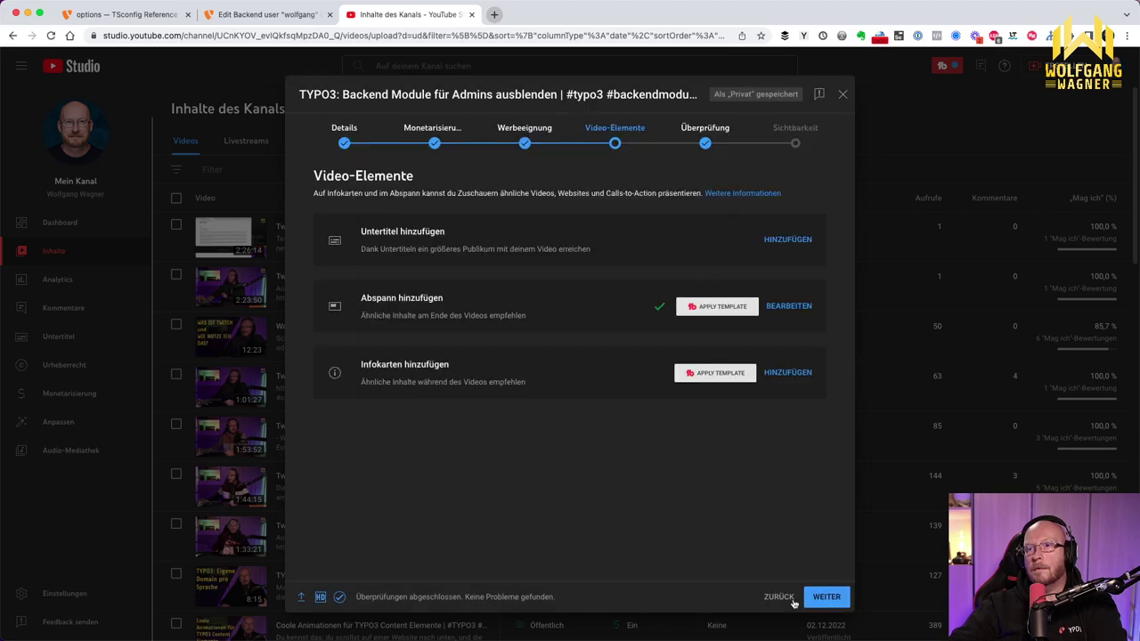
left_click(821, 598)
left_click(822, 598)
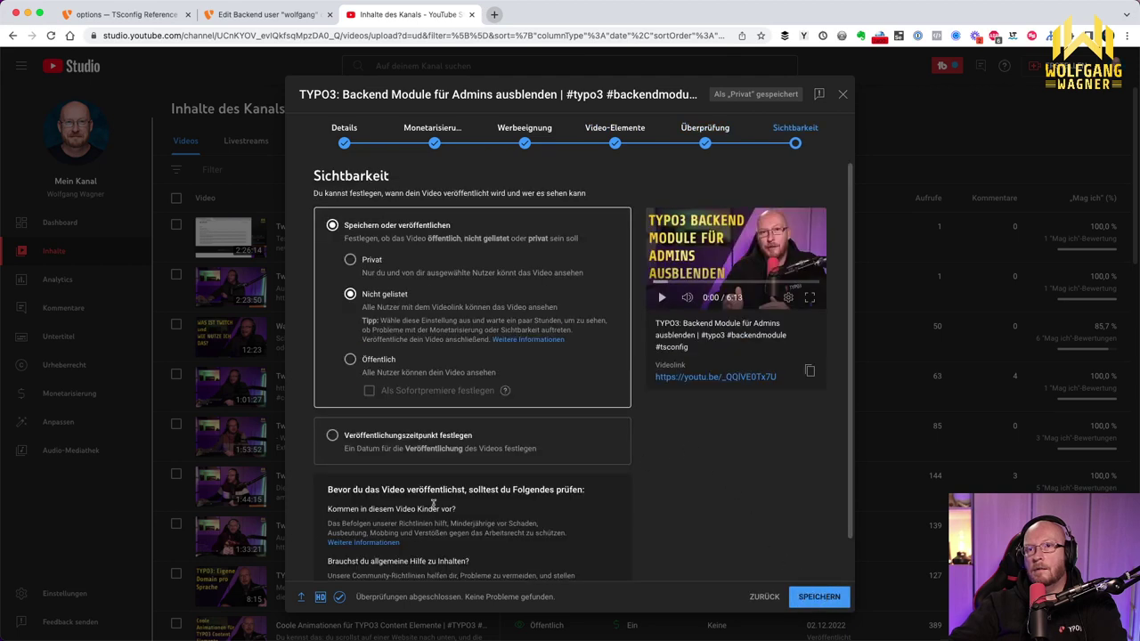
Step: Open the uploaded video's watch page from its video link and like the video
mouse_move(341, 601)
left_click(704, 378)
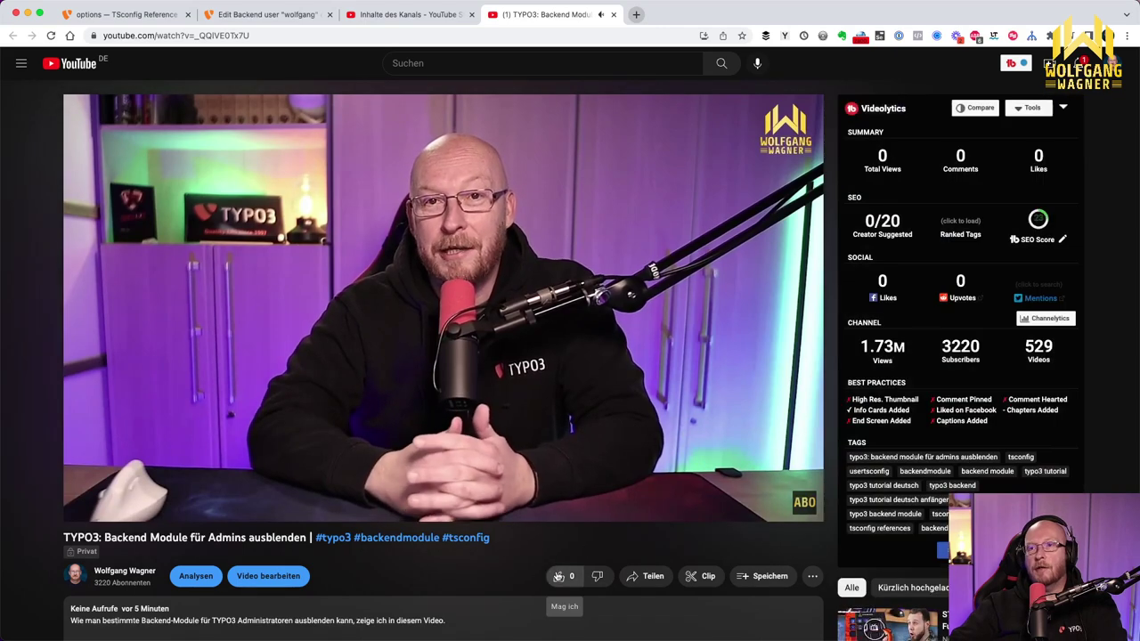
left_click(558, 576)
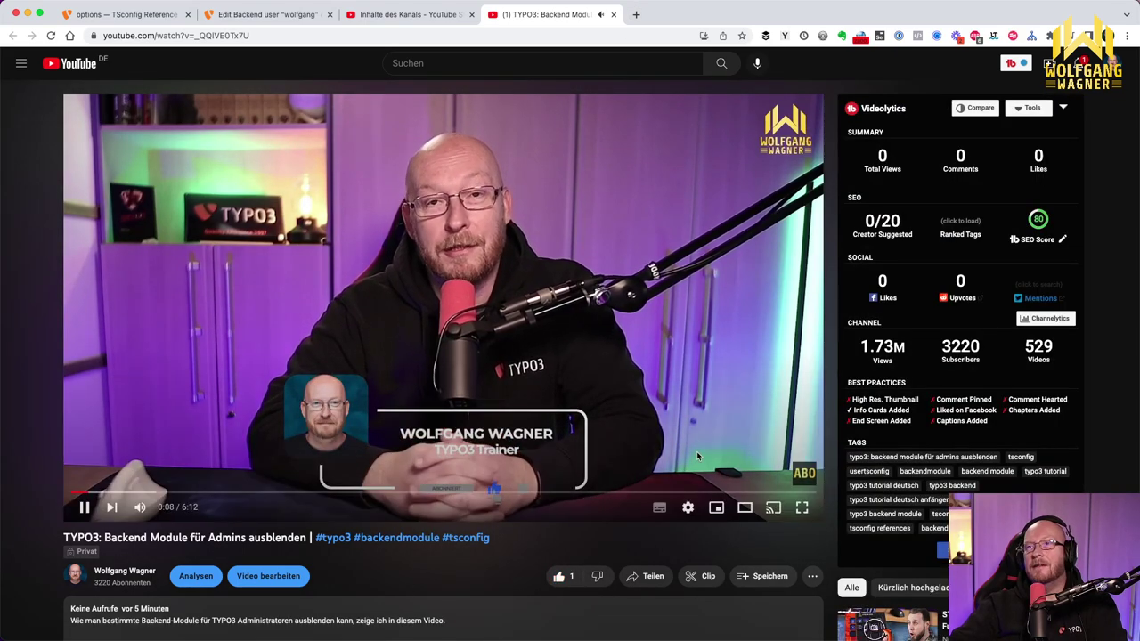
Step: Check which playback quality levels are available for the video, and close the watch page
left_click(687, 509)
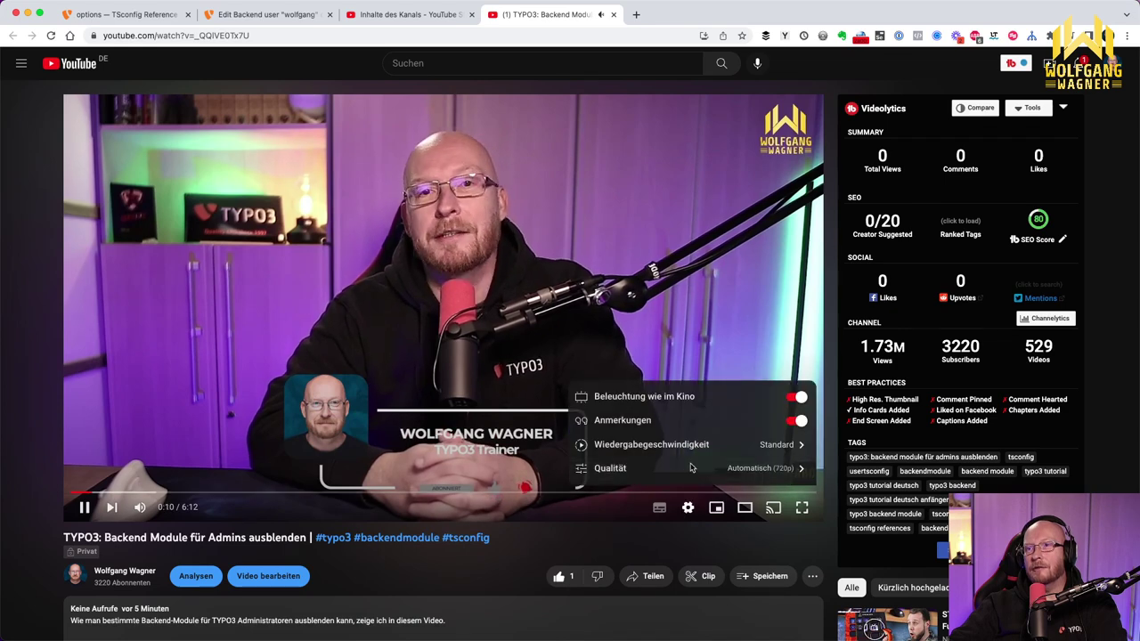
left_click(709, 467)
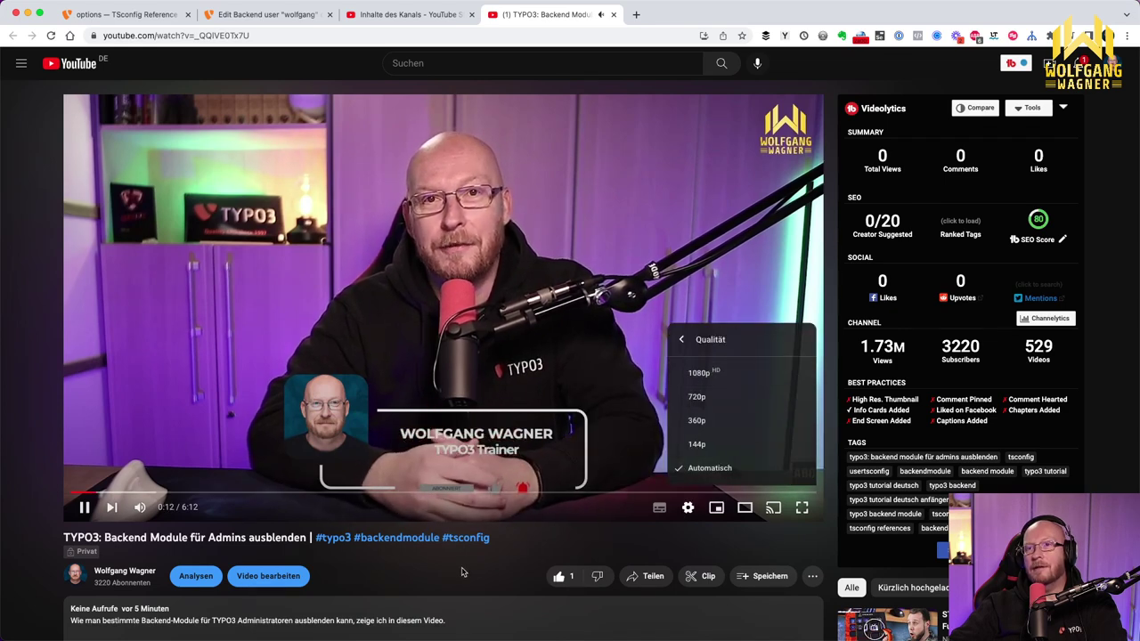
left_click(613, 14)
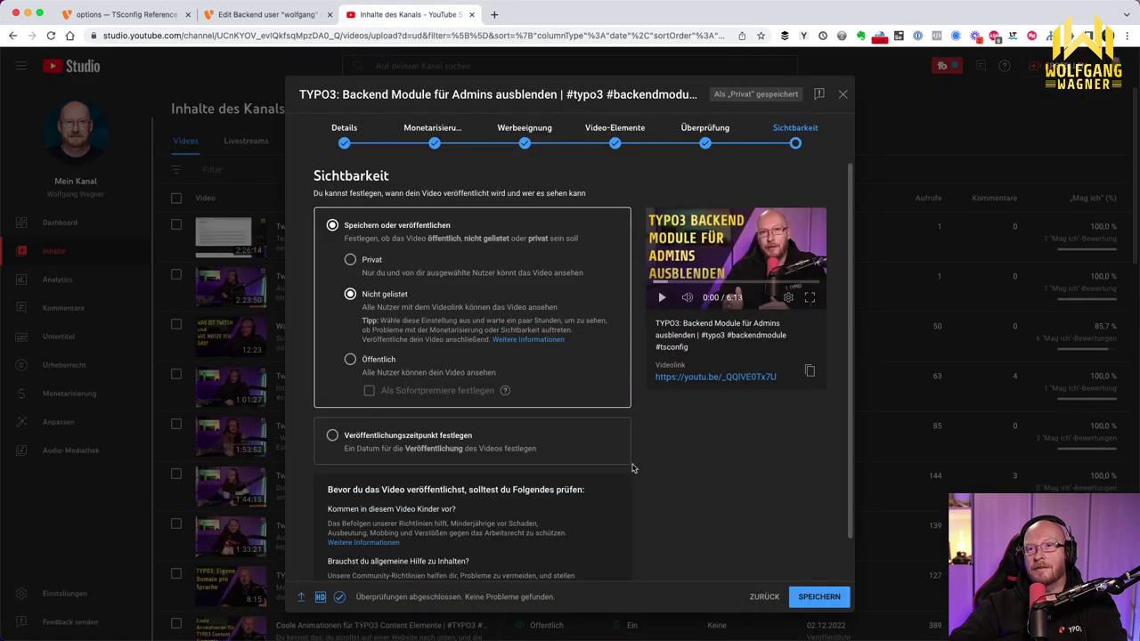
Step: Set the video's visibility to private and save the upload
mouse_move(320, 599)
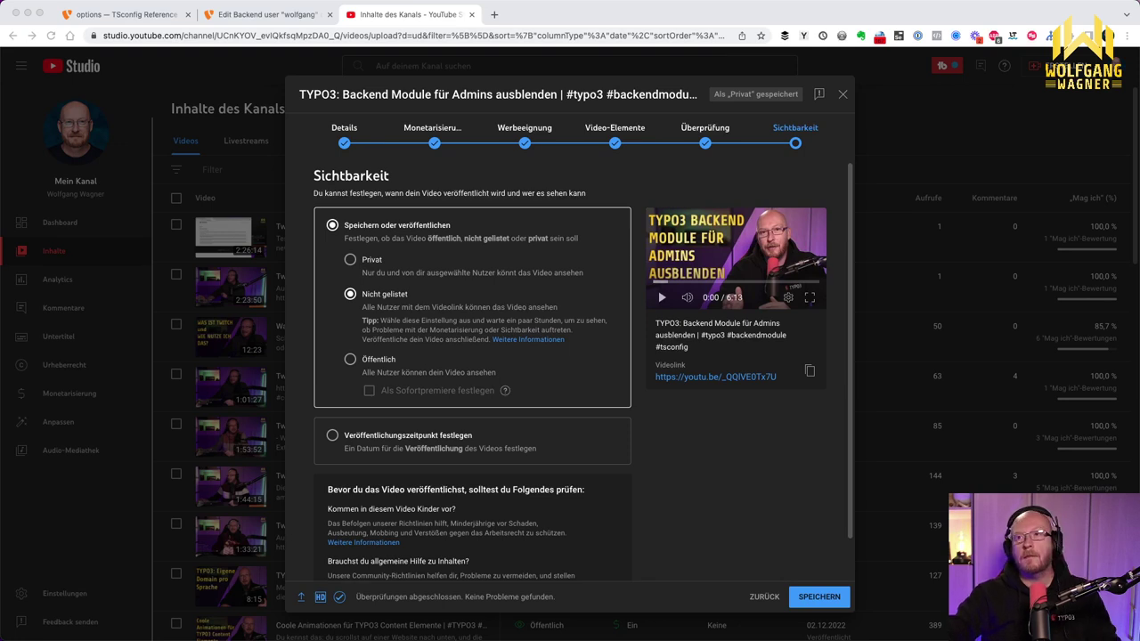
left_click(770, 464)
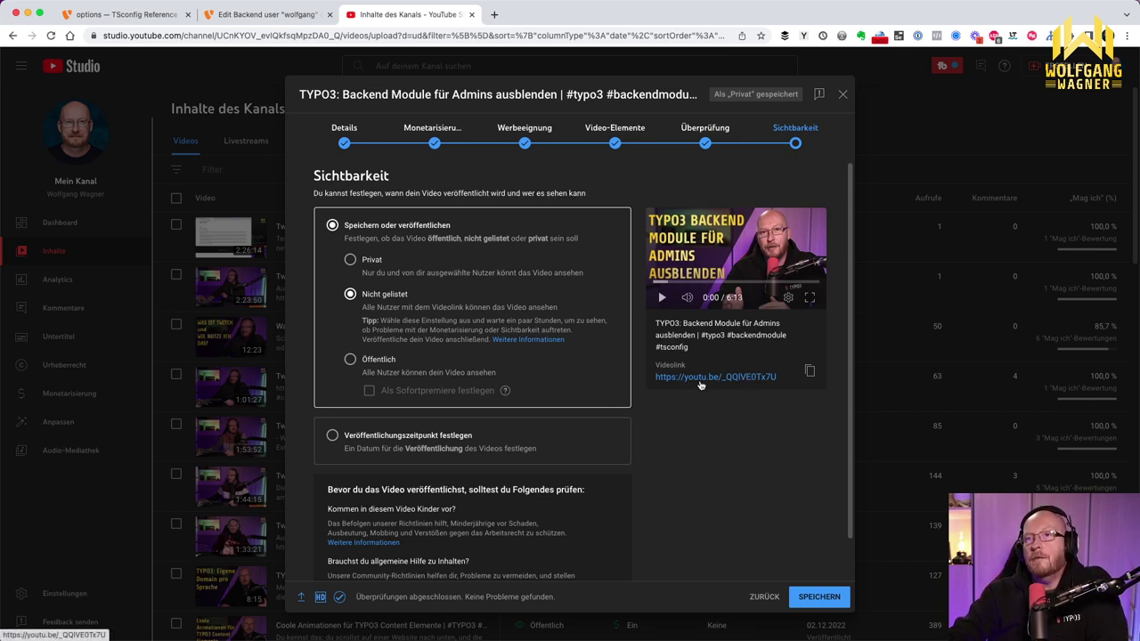
left_click(350, 260)
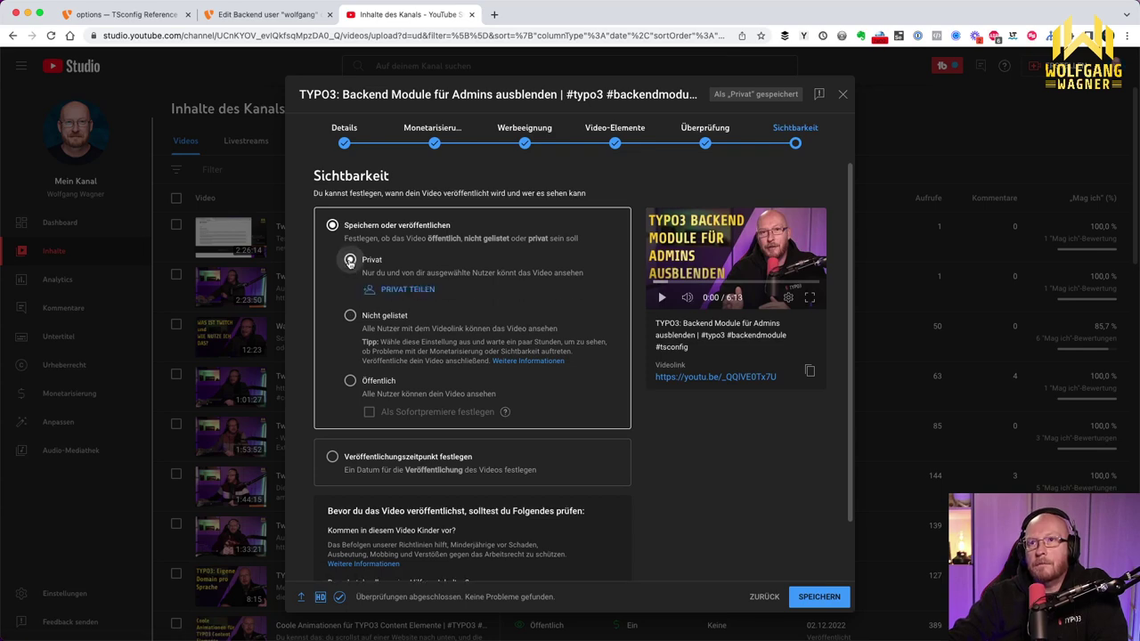
left_click(819, 597)
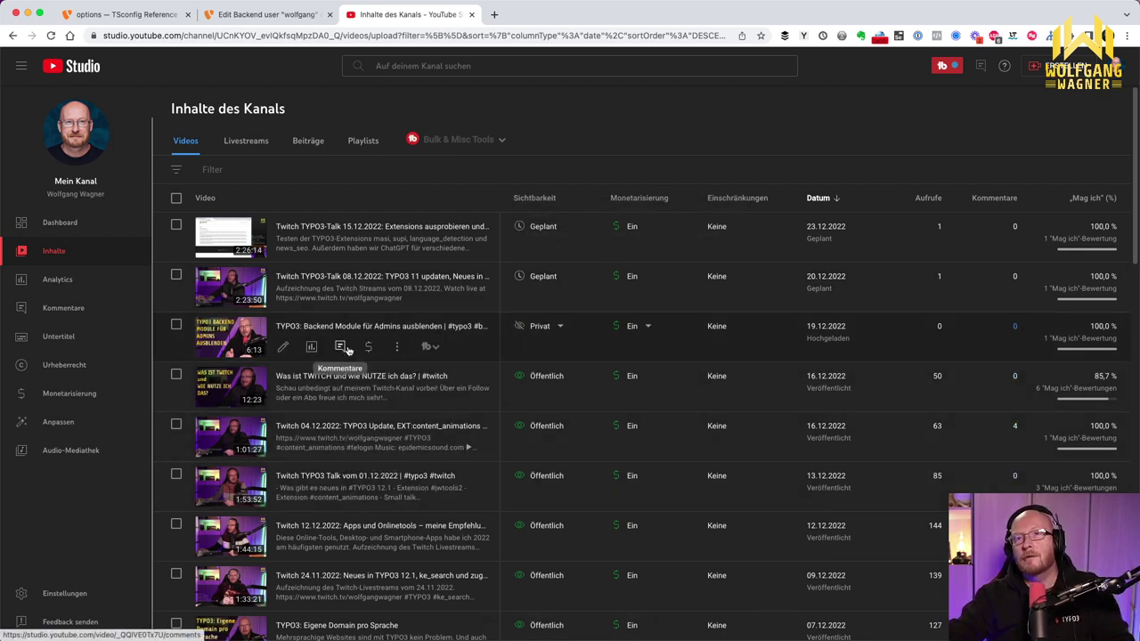
Step: Open the details of the newly uploaded video, view its thumbnail through the download option and close the image
left_click(283, 349)
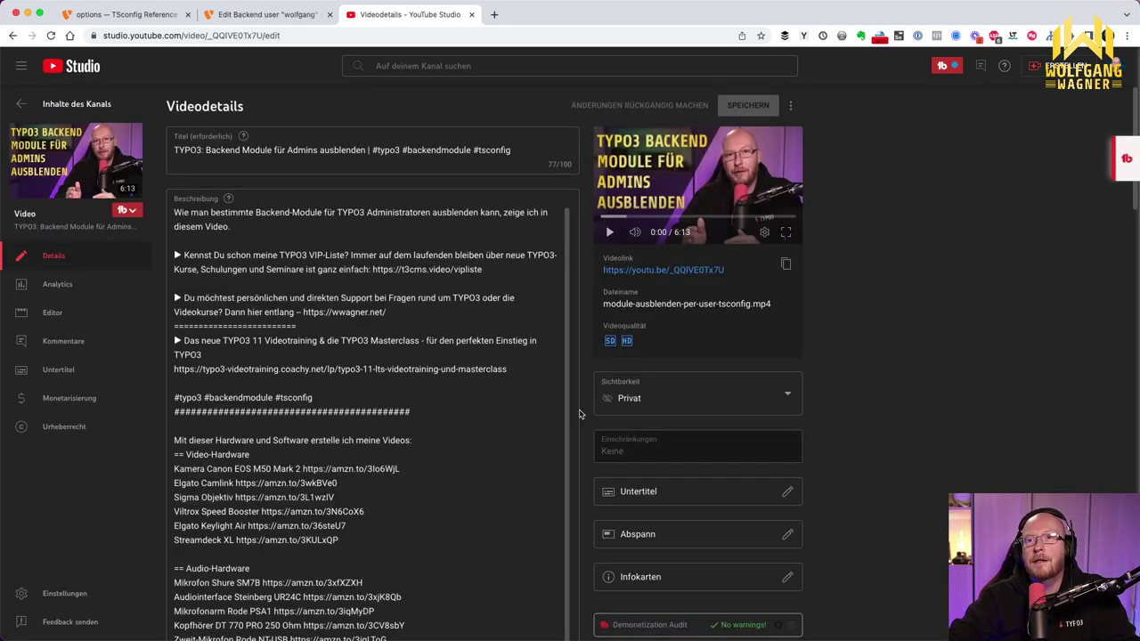
scroll(585, 414, "down", 10)
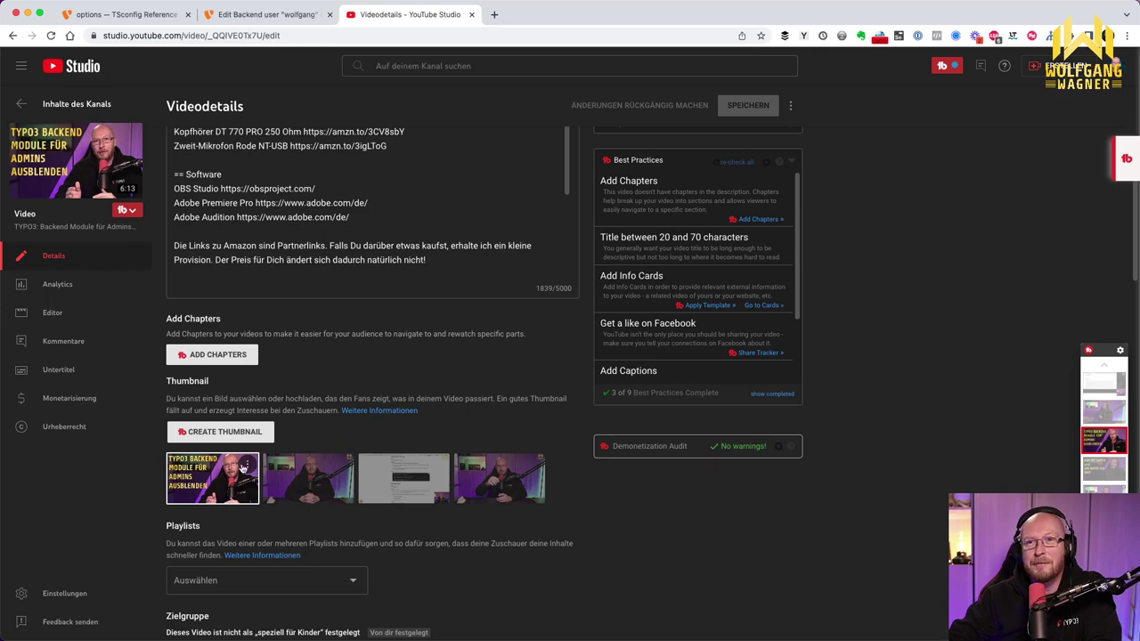
left_click(249, 467)
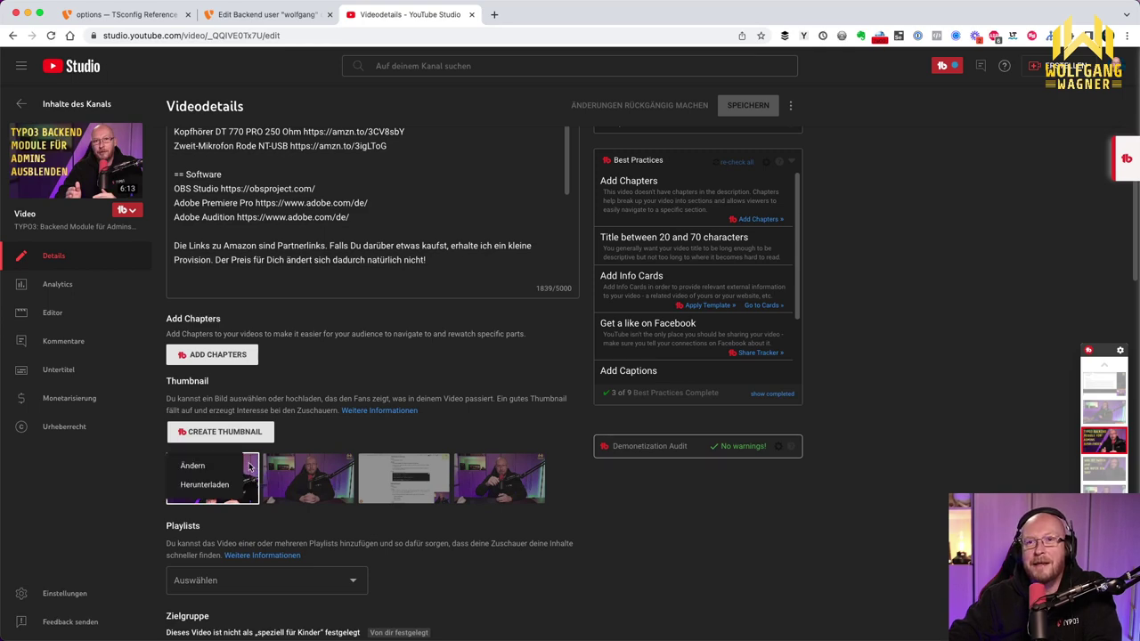
left_click(194, 485)
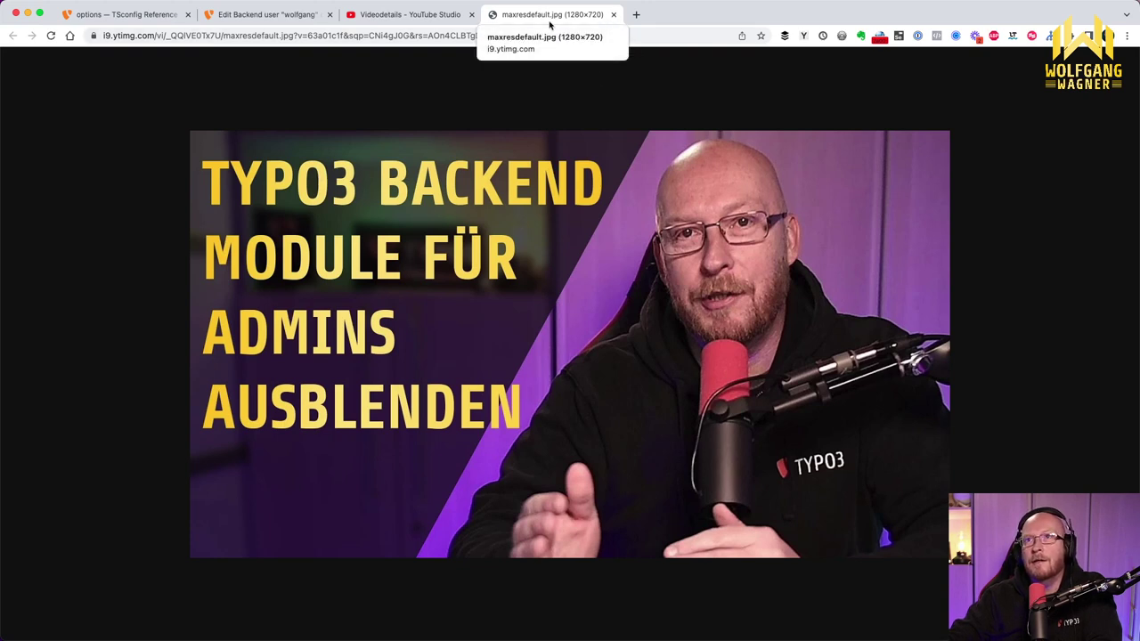
left_click(614, 16)
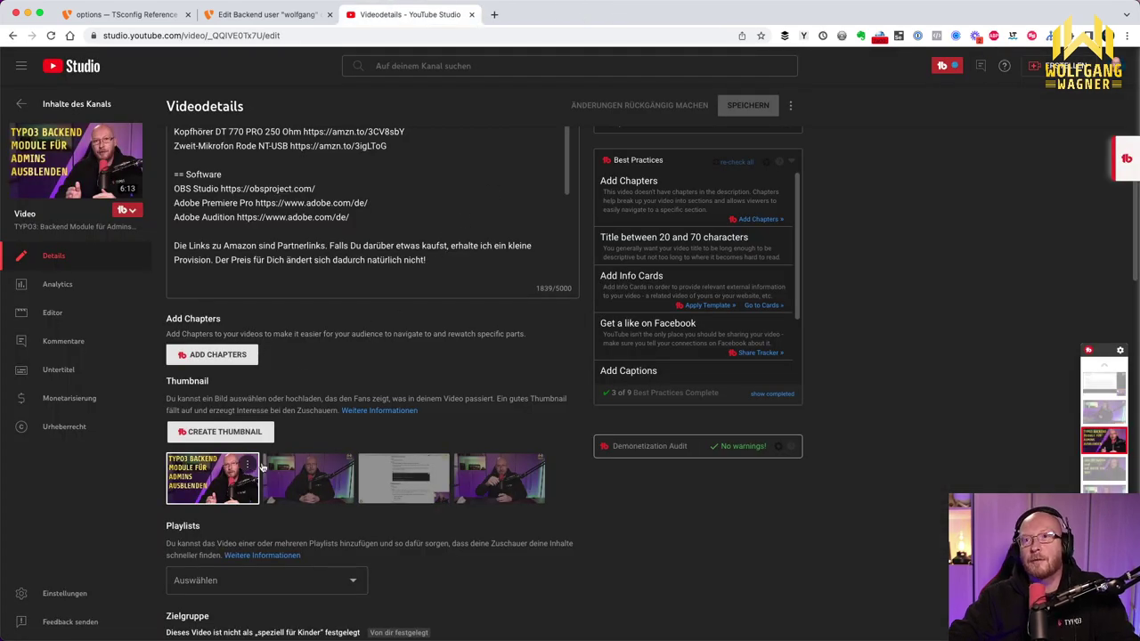
scroll(487, 399, "up", 1)
scroll(487, 399, "up", 3)
scroll(491, 389, "down", 3)
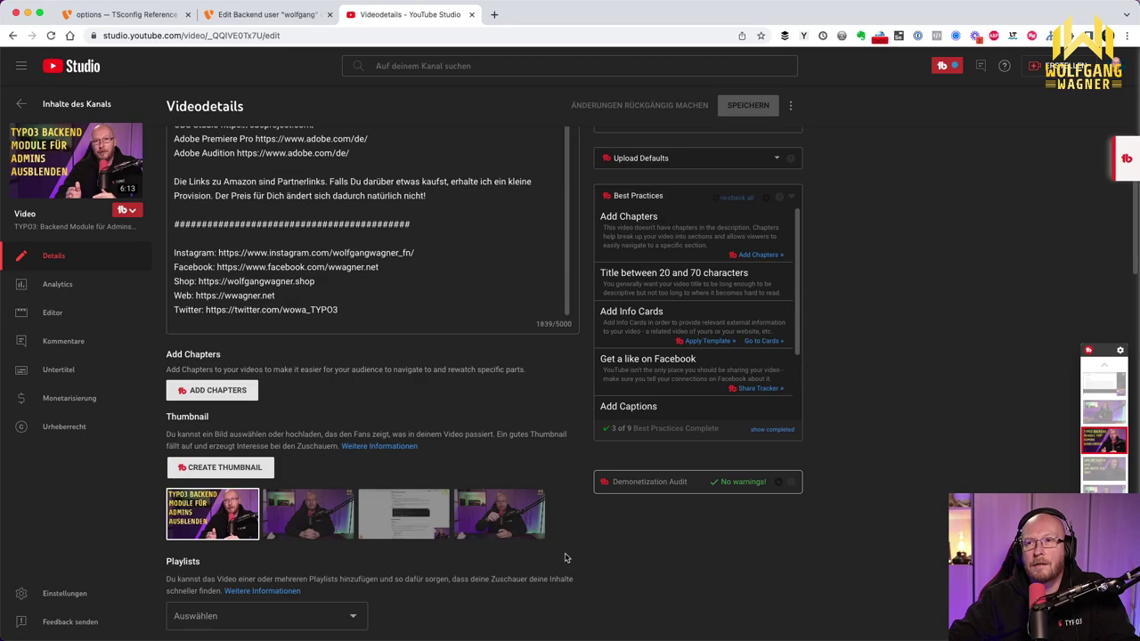
Step: Replace the video's thumbnail with module-ausblenden-per-user-tsconfig_YT.jpg and save the video details
left_click(242, 500)
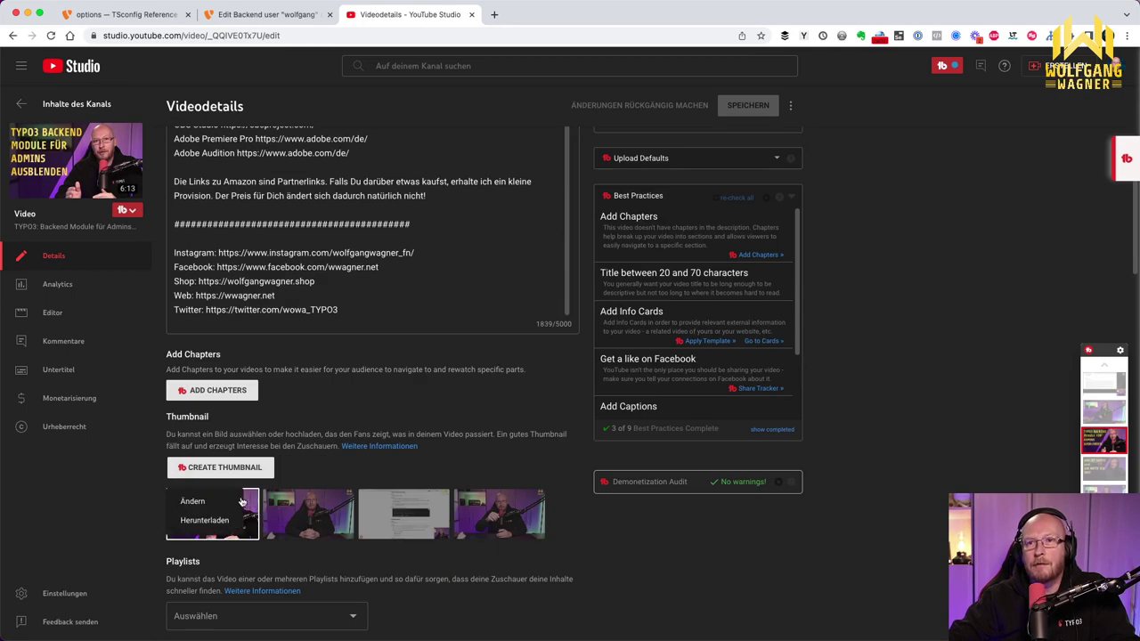
left_click(229, 503)
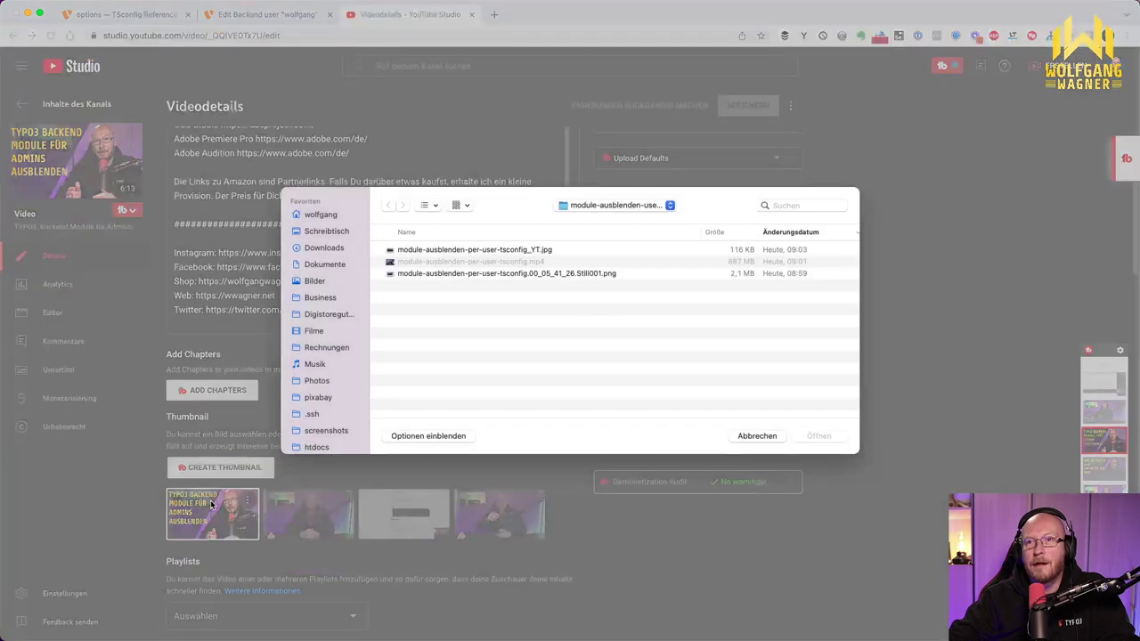
left_click(606, 250)
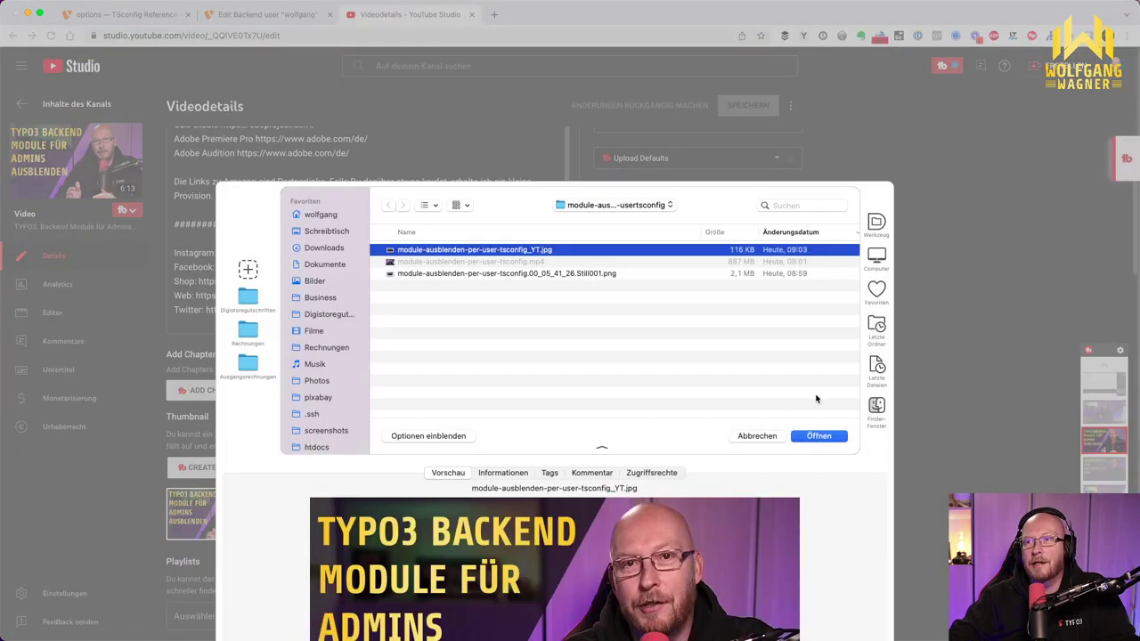
left_click(819, 438)
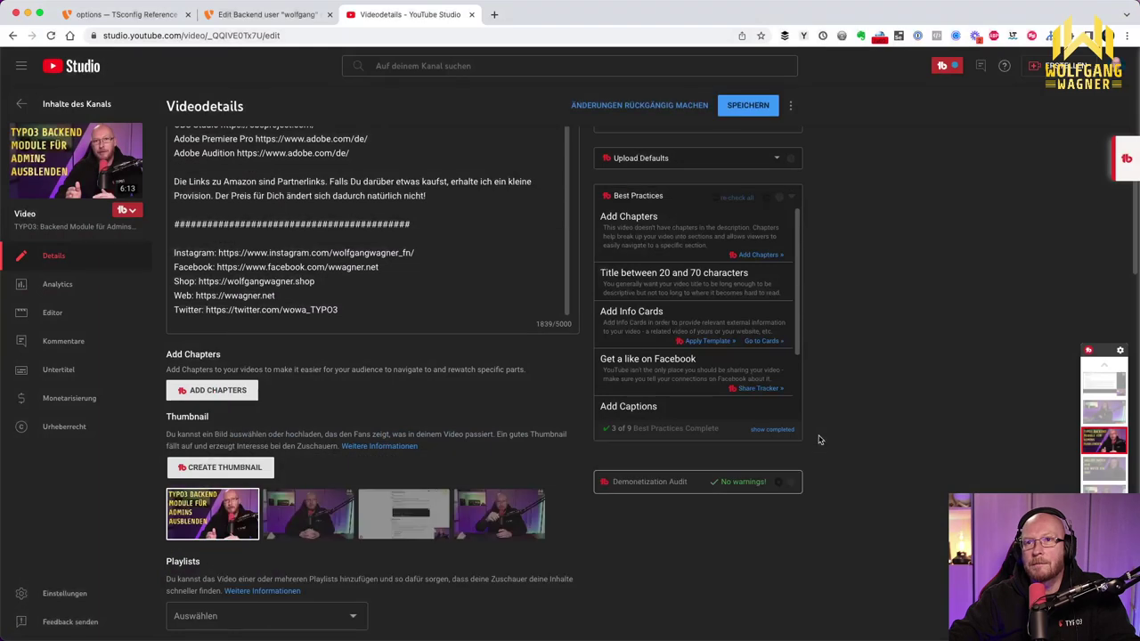
left_click(745, 107)
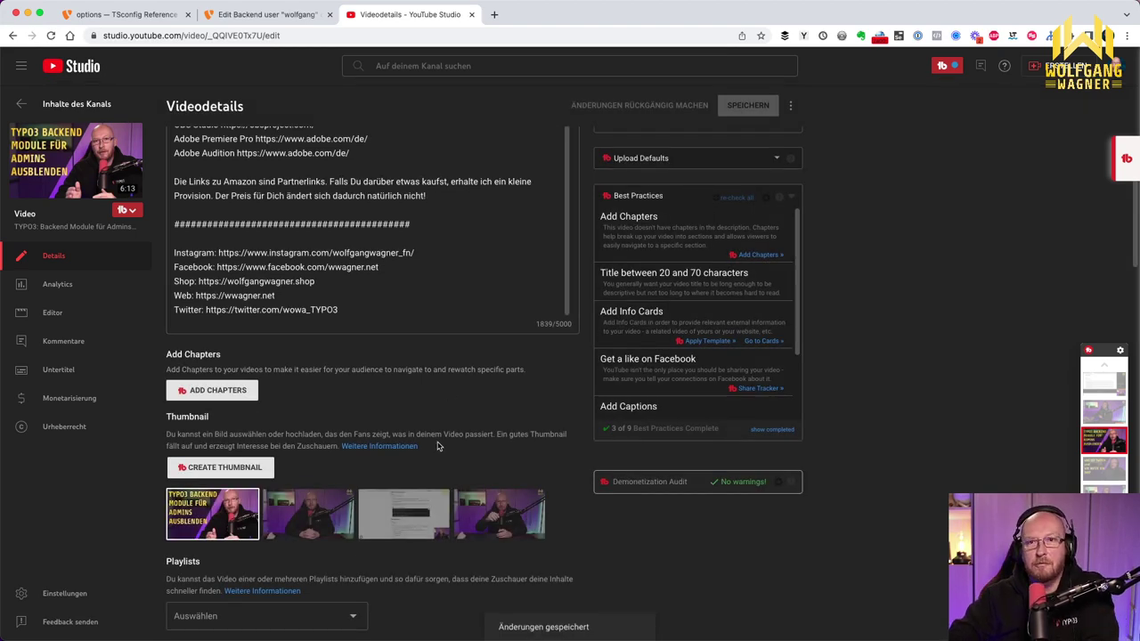
Step: View the replaced thumbnail at full size through its download option and close the image
left_click(251, 502)
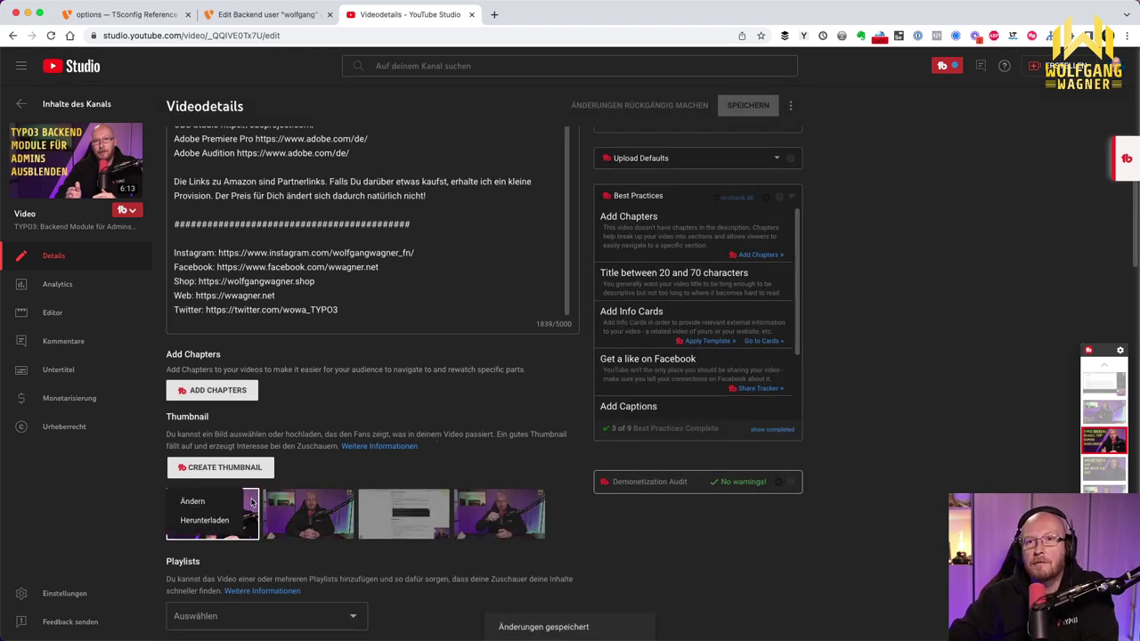
left_click(204, 525)
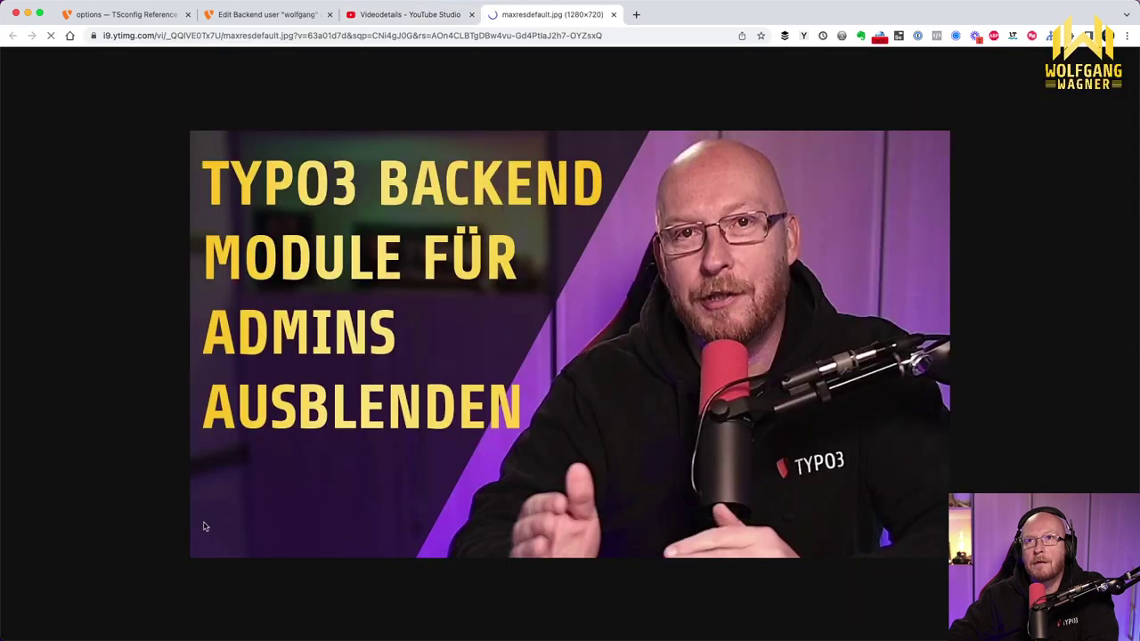
left_click(613, 14)
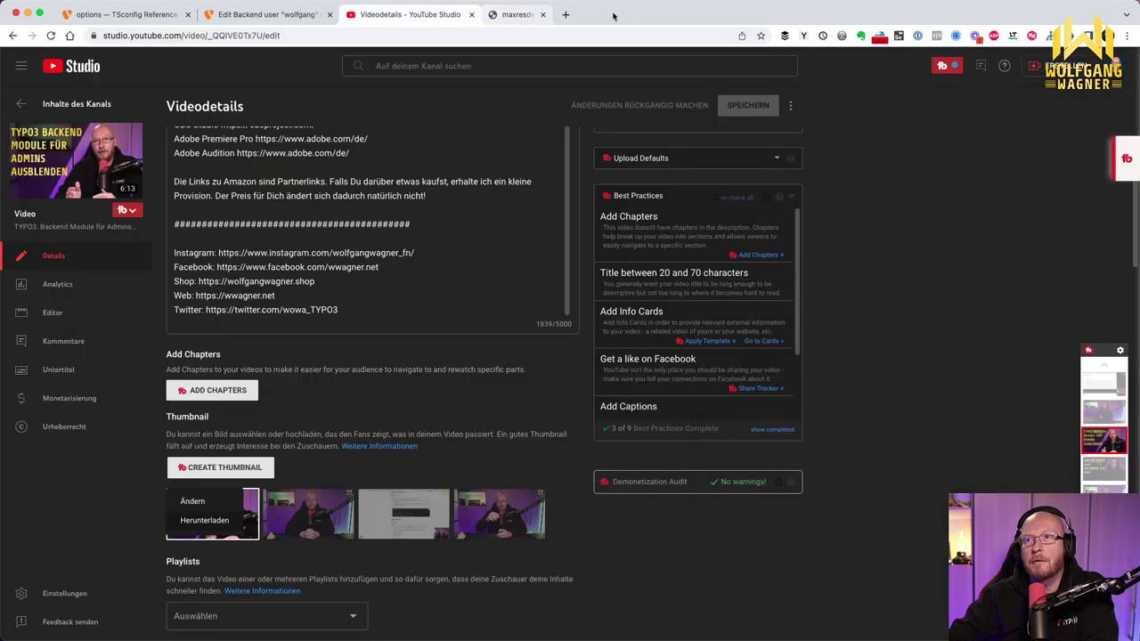
left_click(613, 14)
Step: Check the HD processing status of the video and review the beginning of its description
scroll(856, 243, "up", 5)
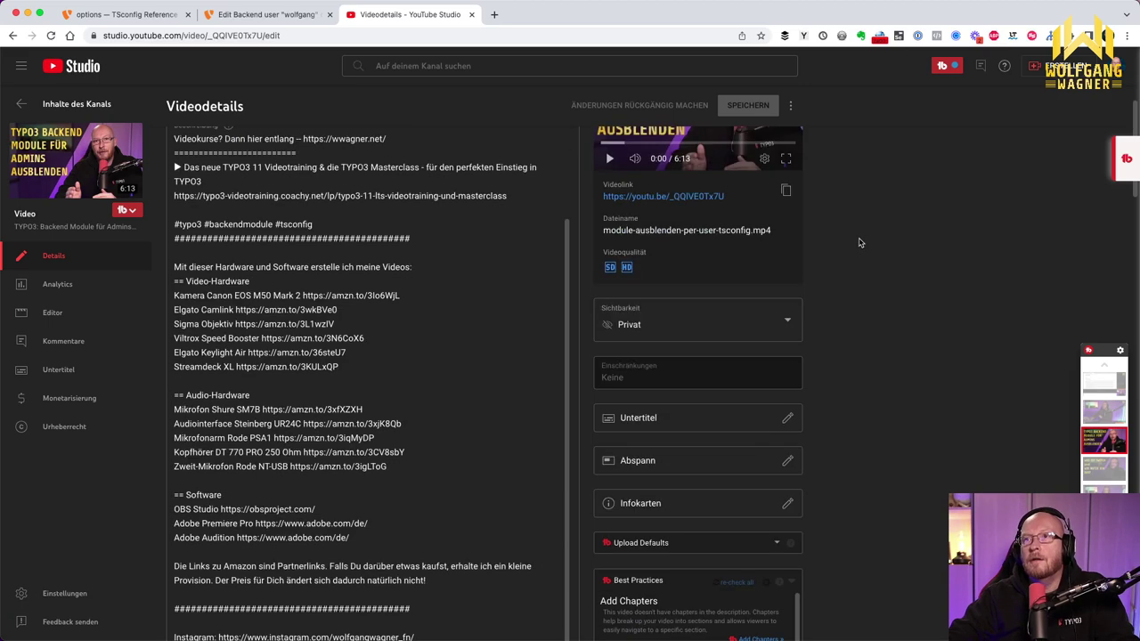
scroll(859, 243, "up", 2)
mouse_move(628, 345)
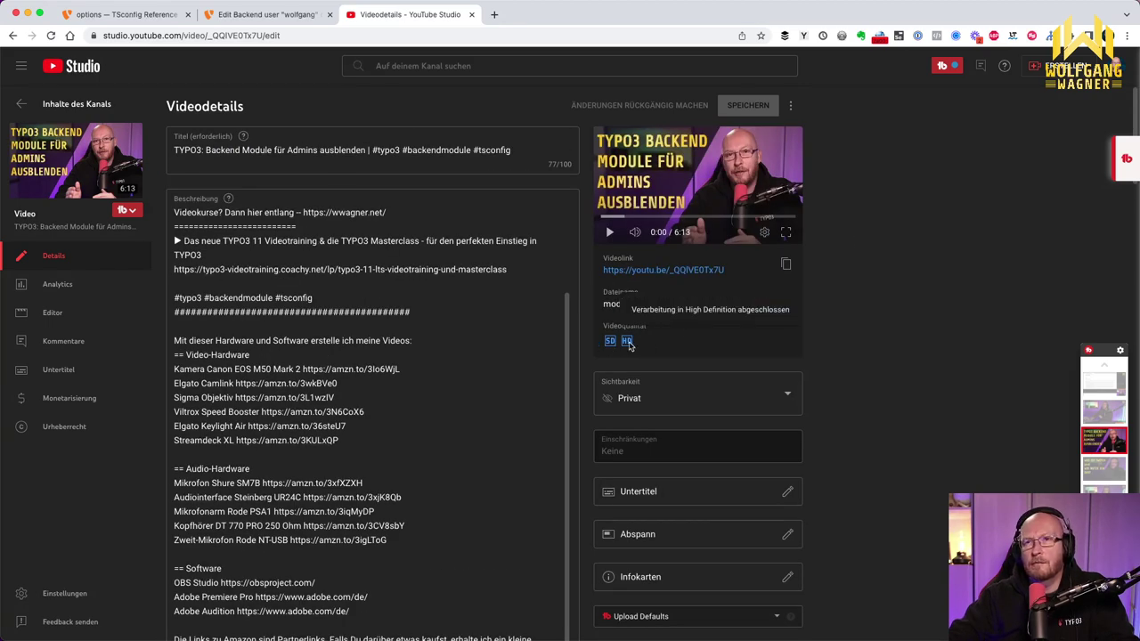
scroll(427, 347, "up", 3)
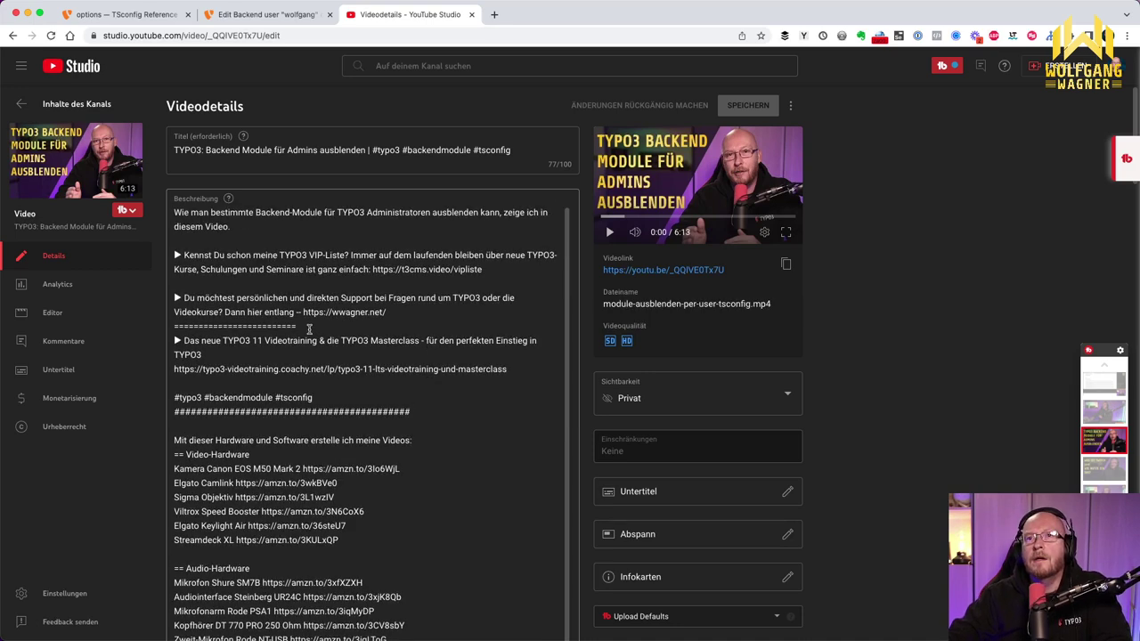
Step: Open the video's watch page from its video link, pause playback, examine the Videolytics SEO score and close the page
left_click(668, 270)
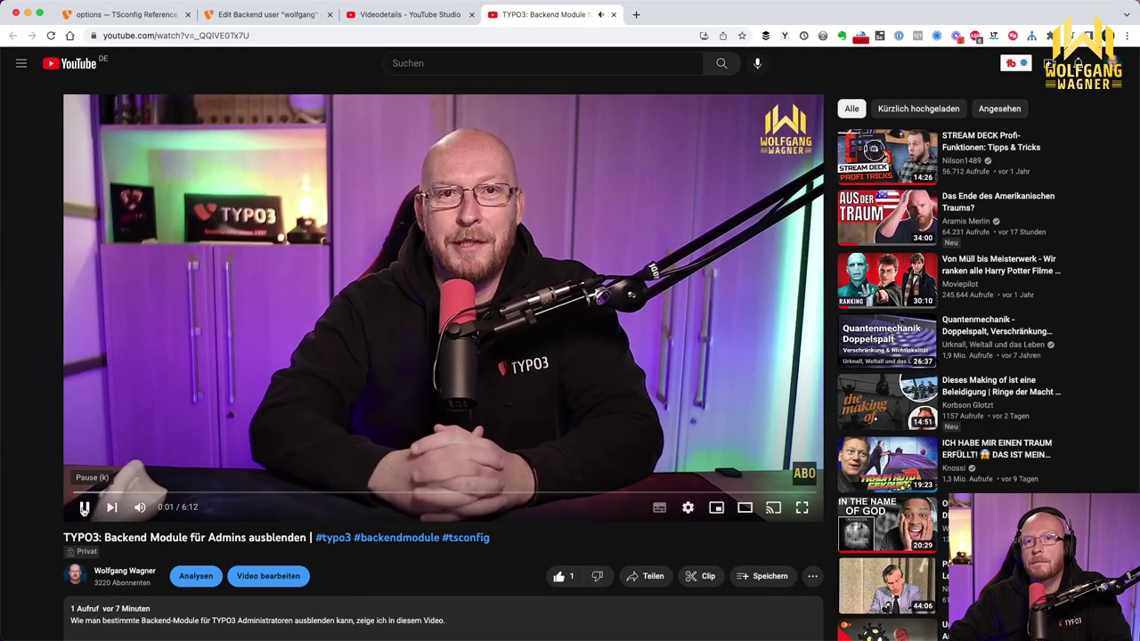
left_click(84, 507)
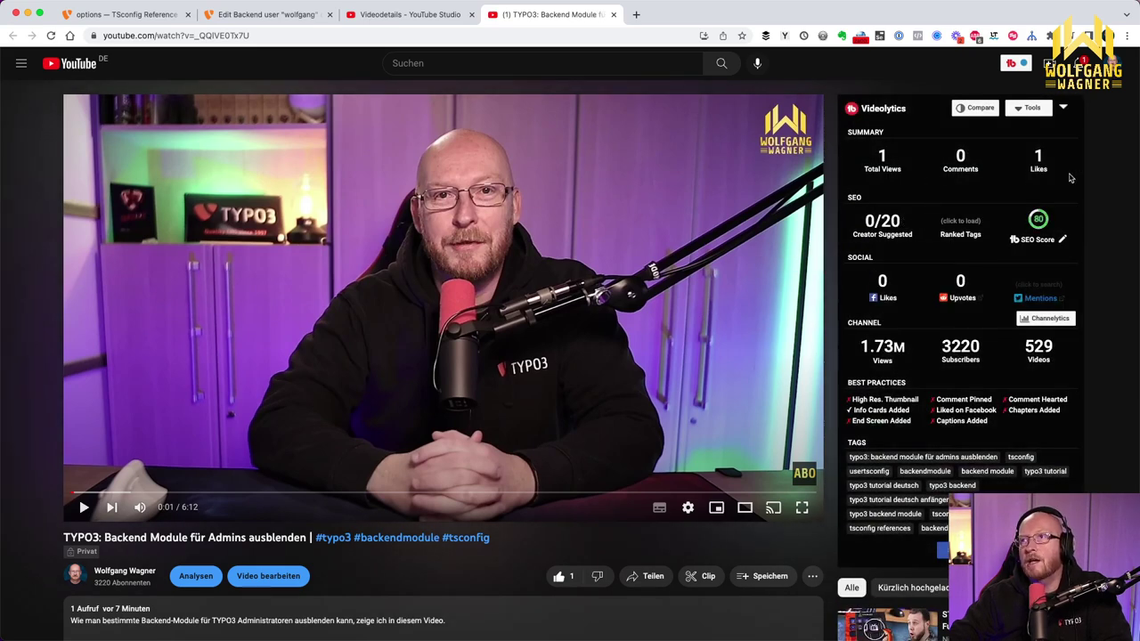
mouse_move(1047, 236)
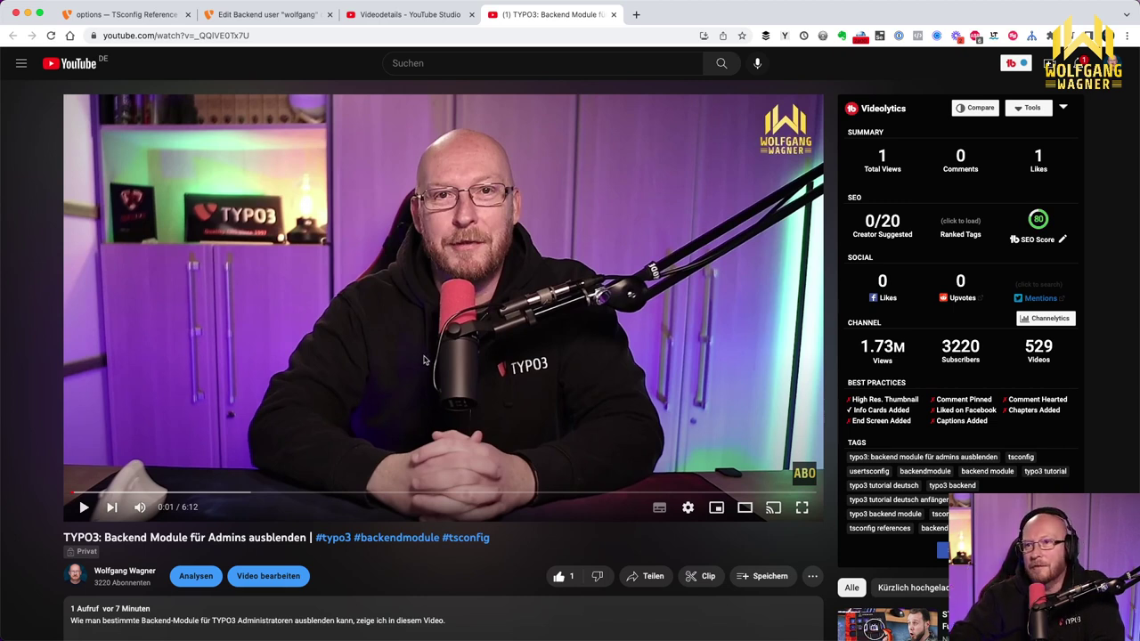
left_click(613, 15)
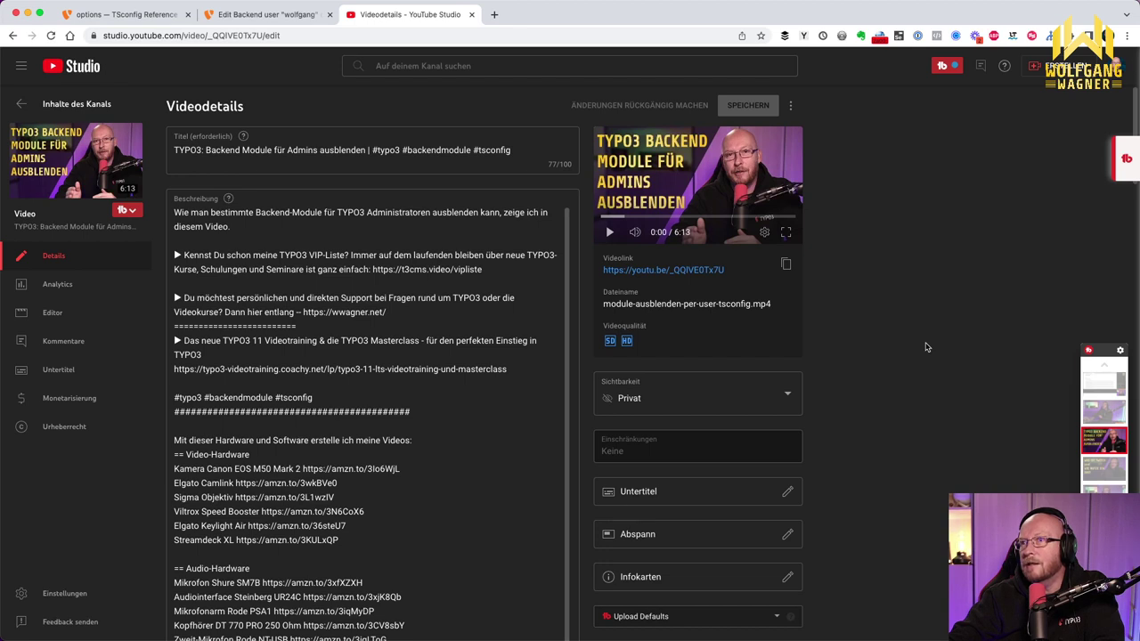
Step: Set the video's visibility to public (Öffentlich) and save the change
left_click(789, 396)
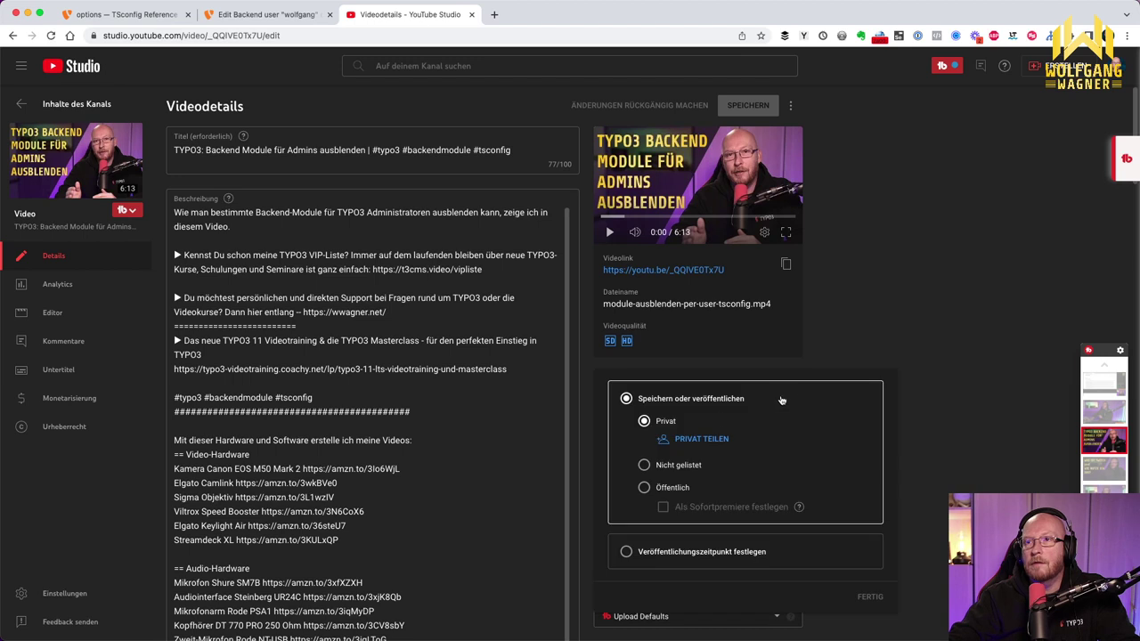
left_click(650, 492)
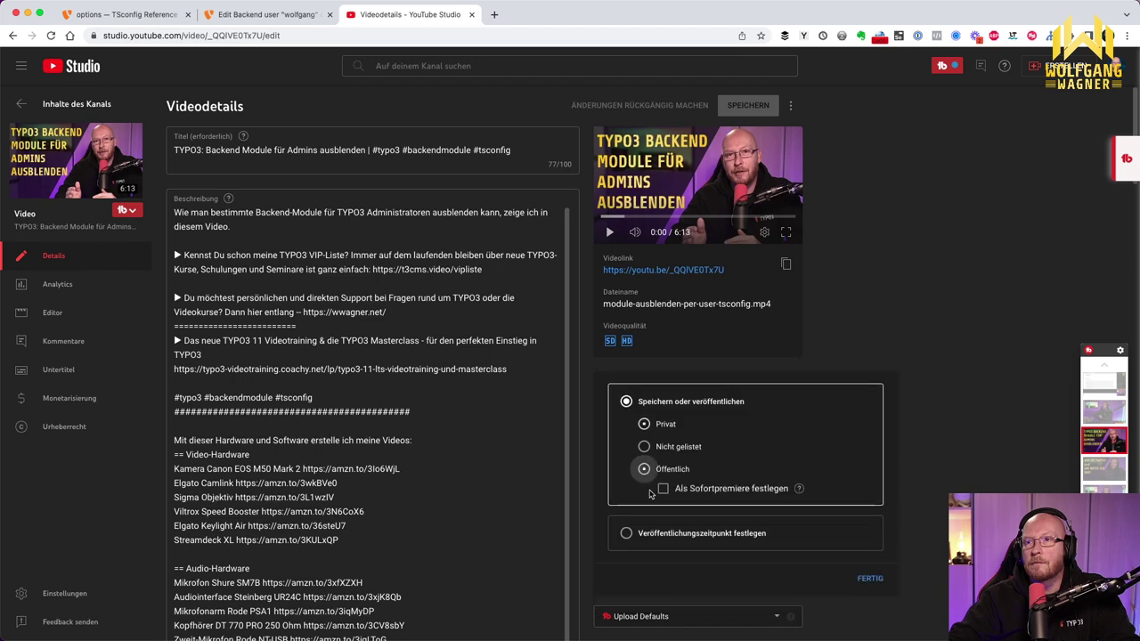
left_click(871, 579)
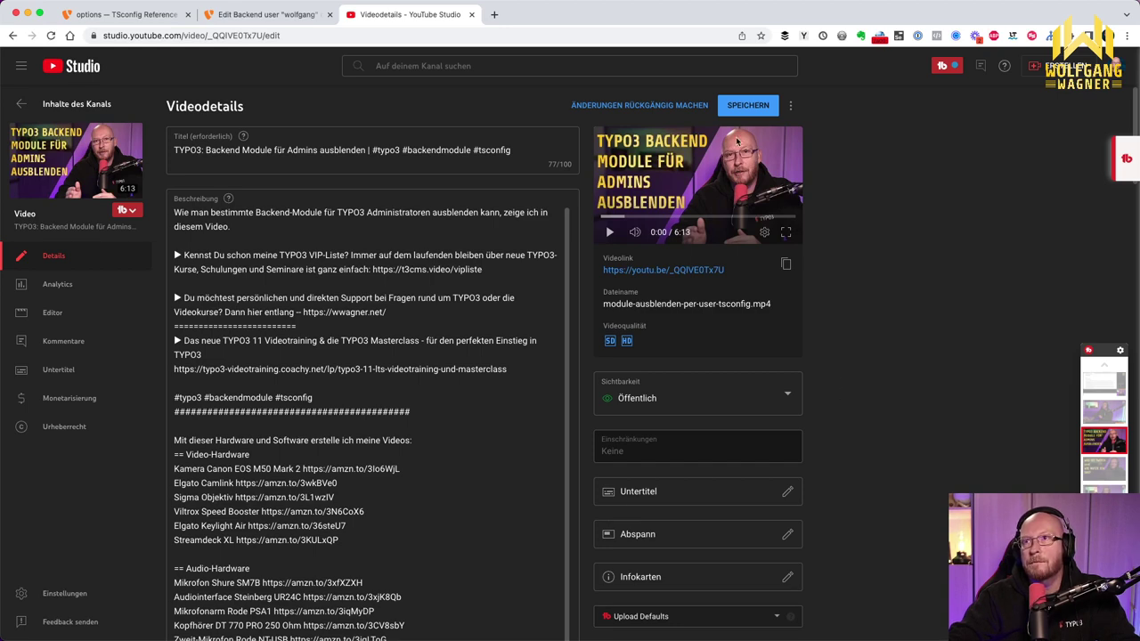
left_click(746, 103)
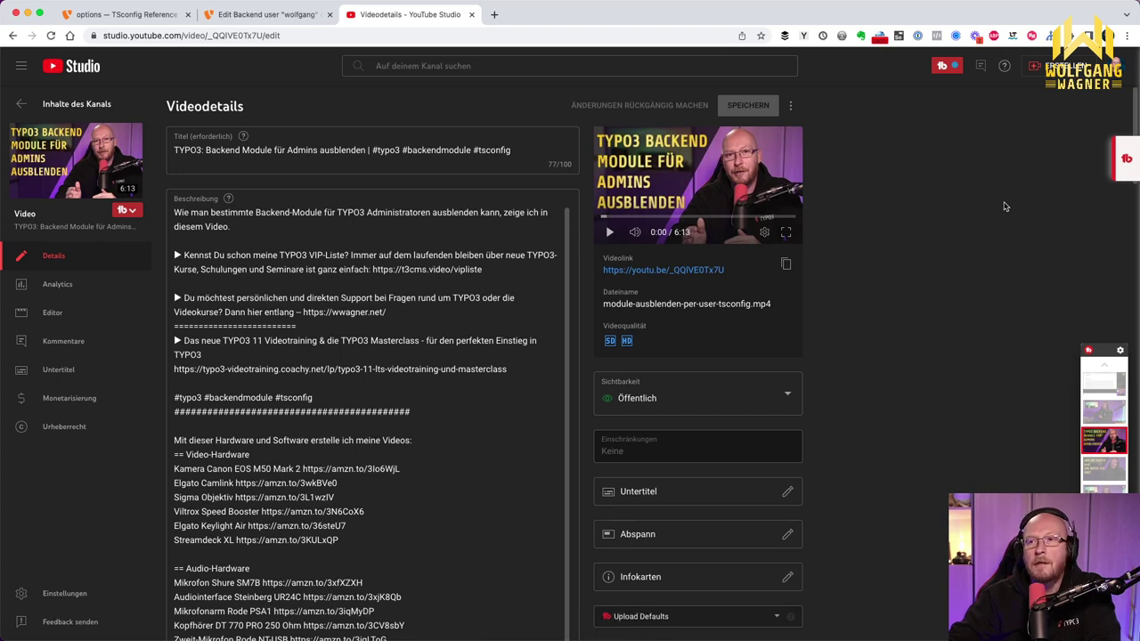
Step: Open the public video's watch page, pause playback and create a Buffer post from it for the Twitter channel
left_click(659, 271)
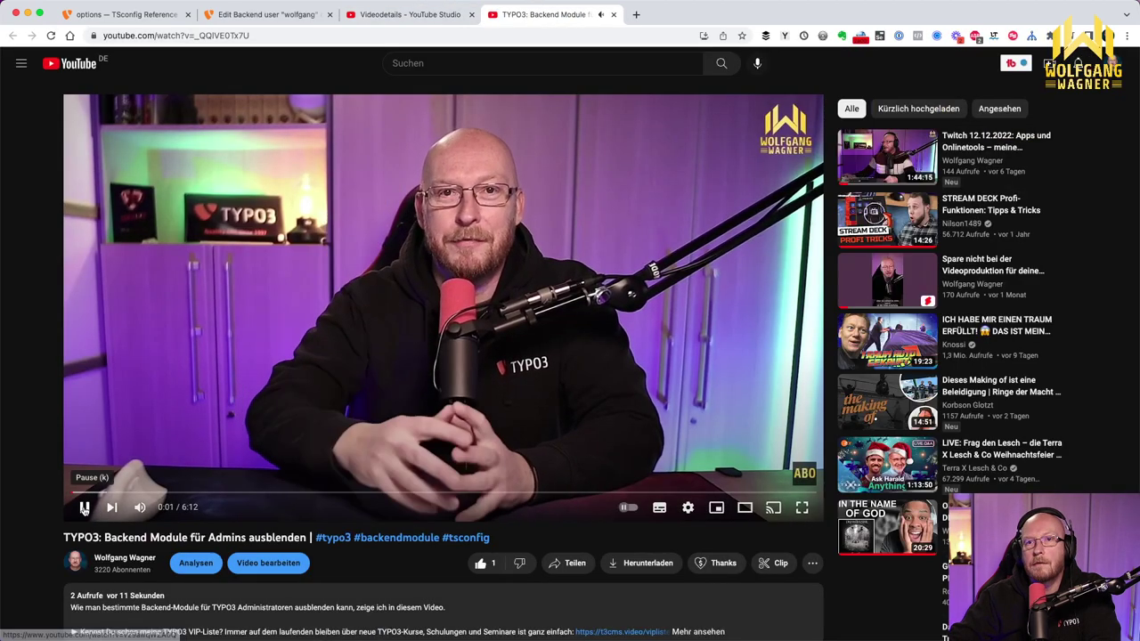
left_click(66, 511)
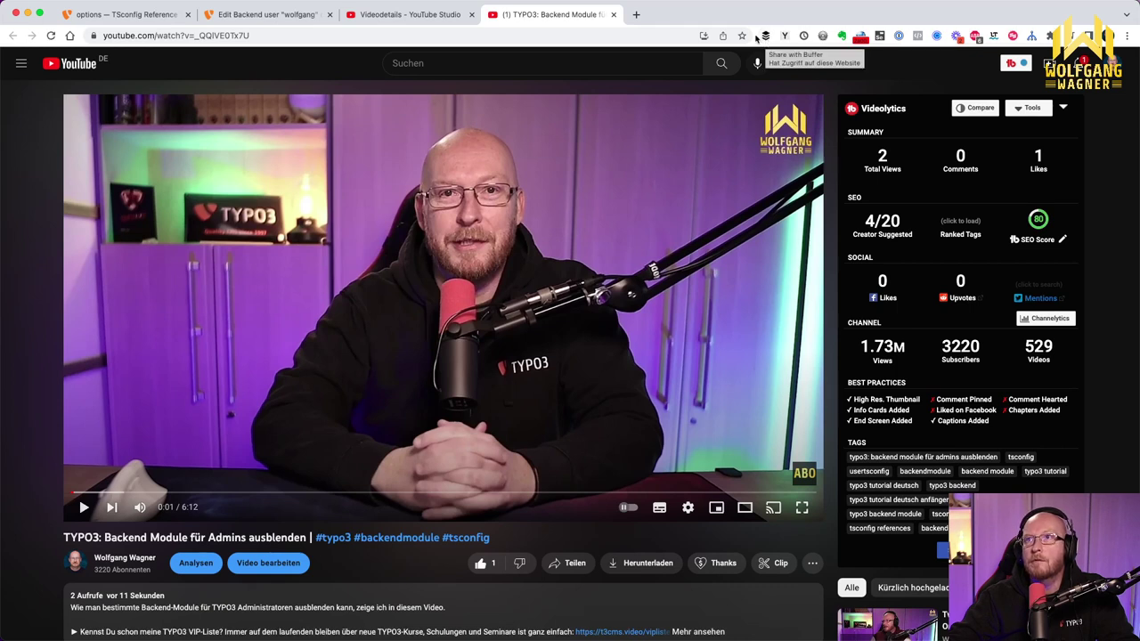
left_click(765, 37)
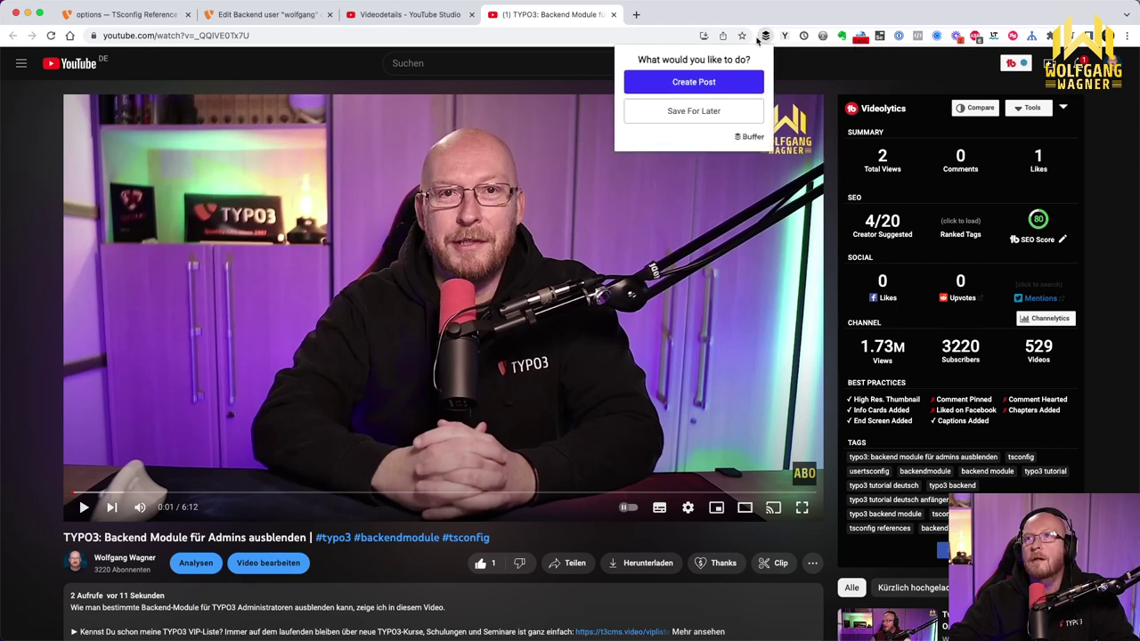
left_click(704, 84)
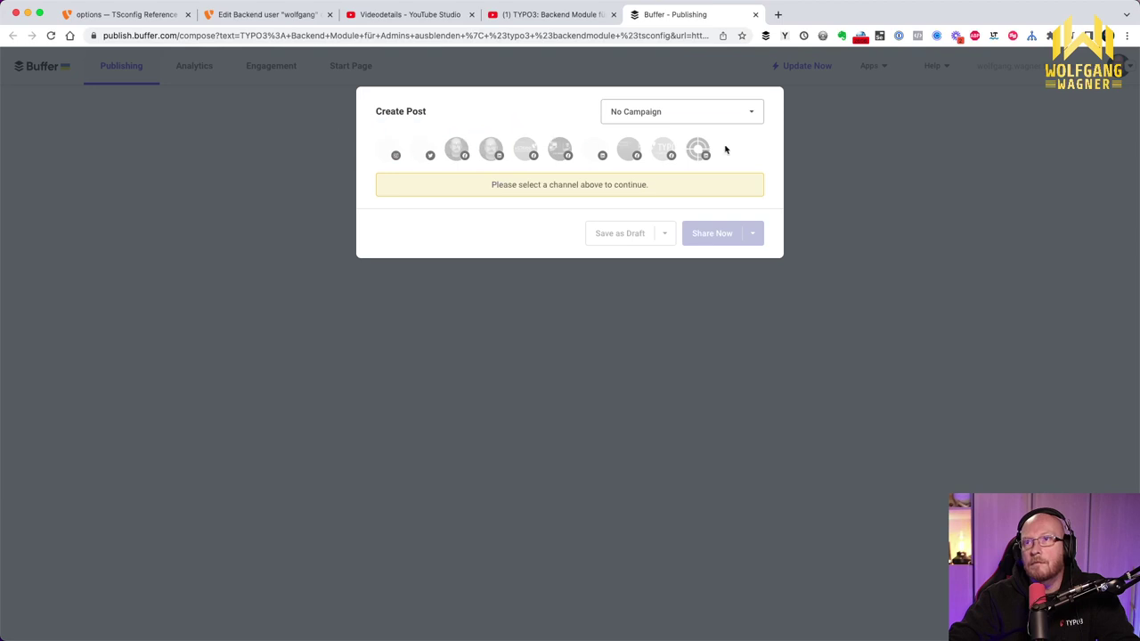
left_click(428, 152)
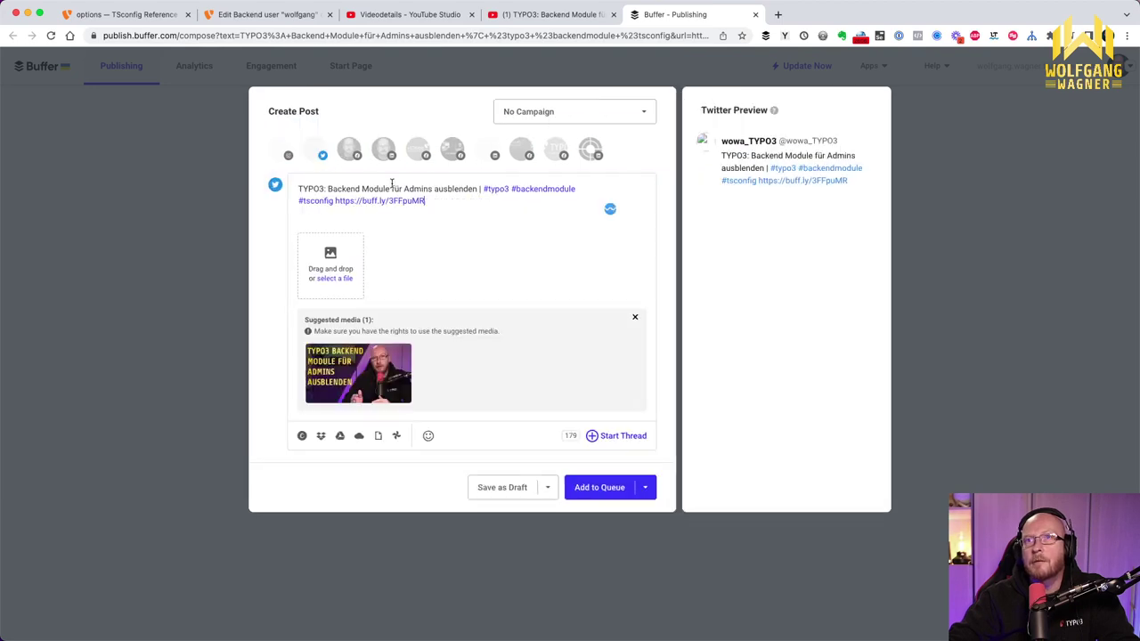
Step: Insert "Neues YouTube Video!" on its own line before the title in the Twitter post
left_click(297, 189)
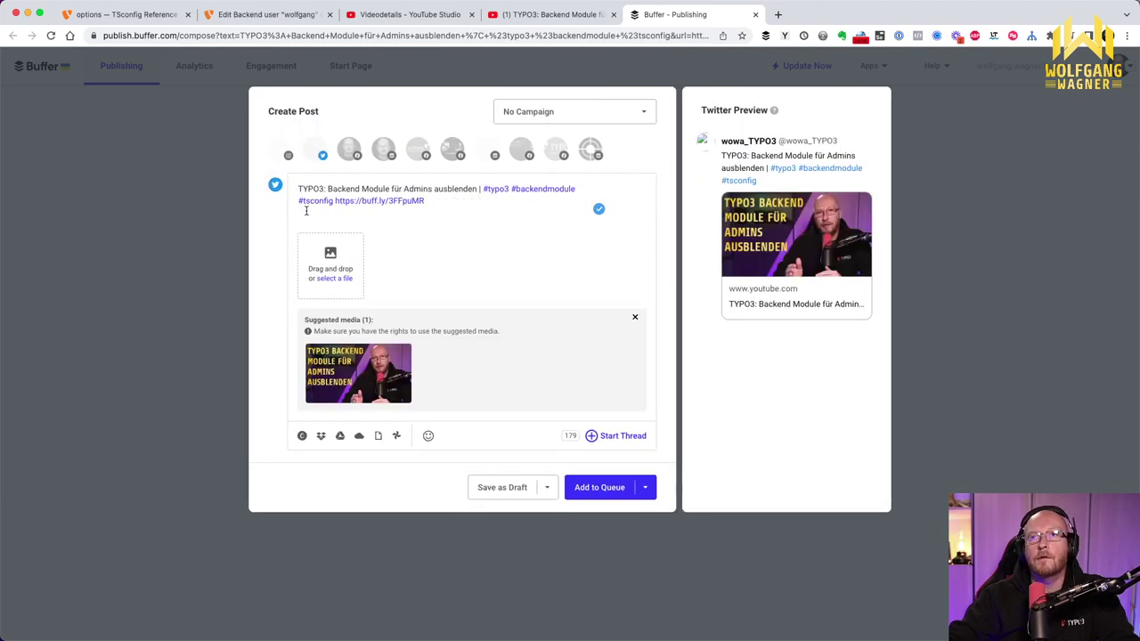
type("Neuesd")
key("BackSpace")
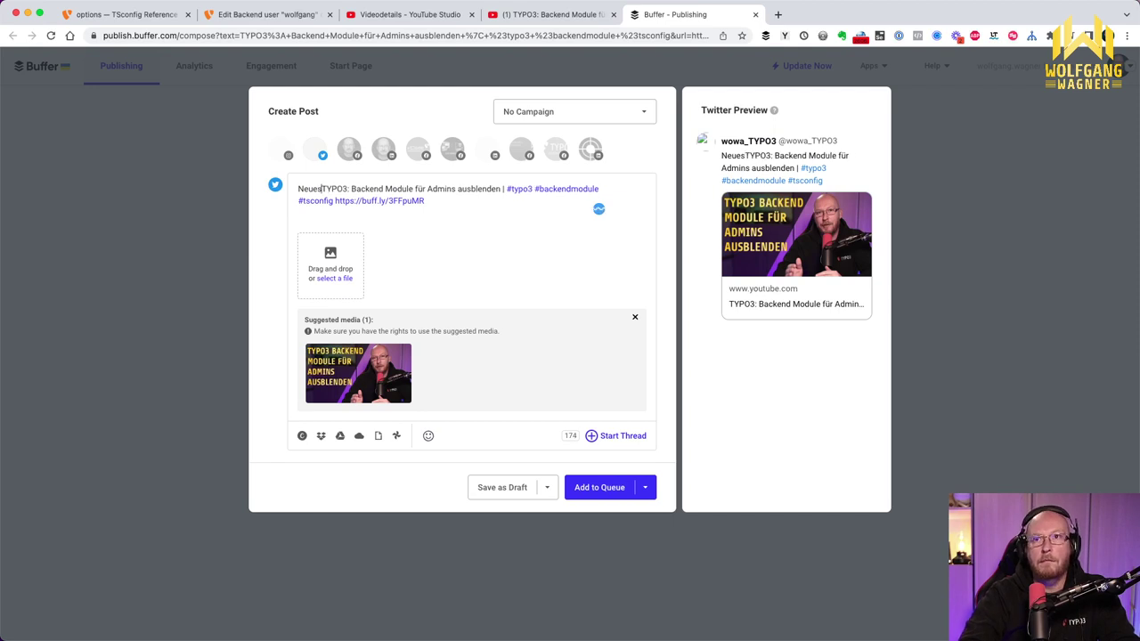
type("YouTube Video")
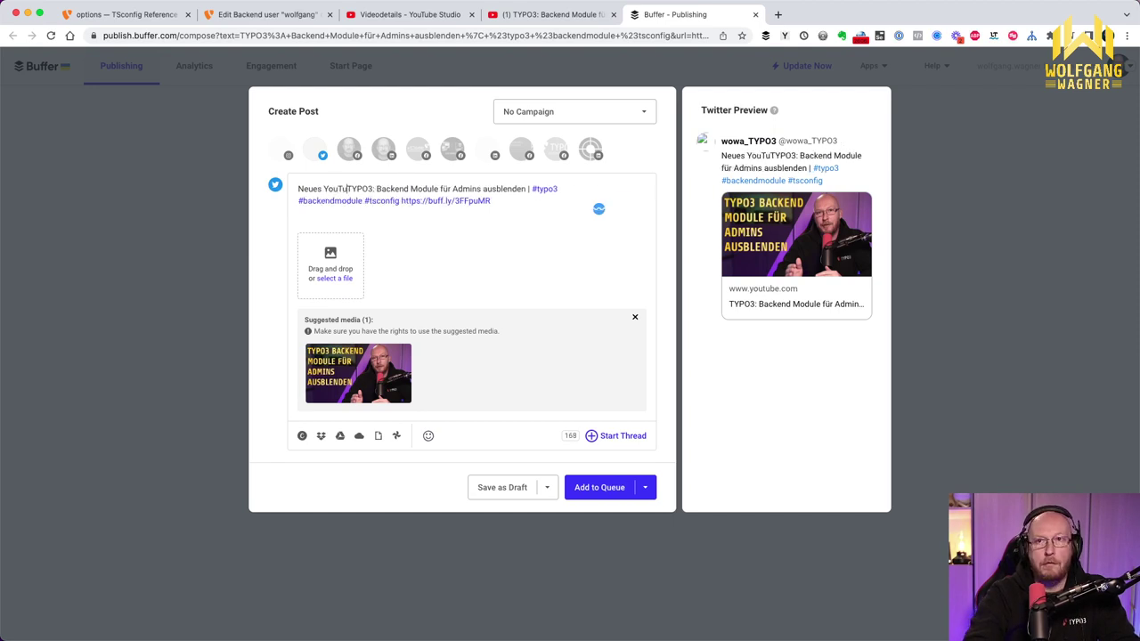
type("!")
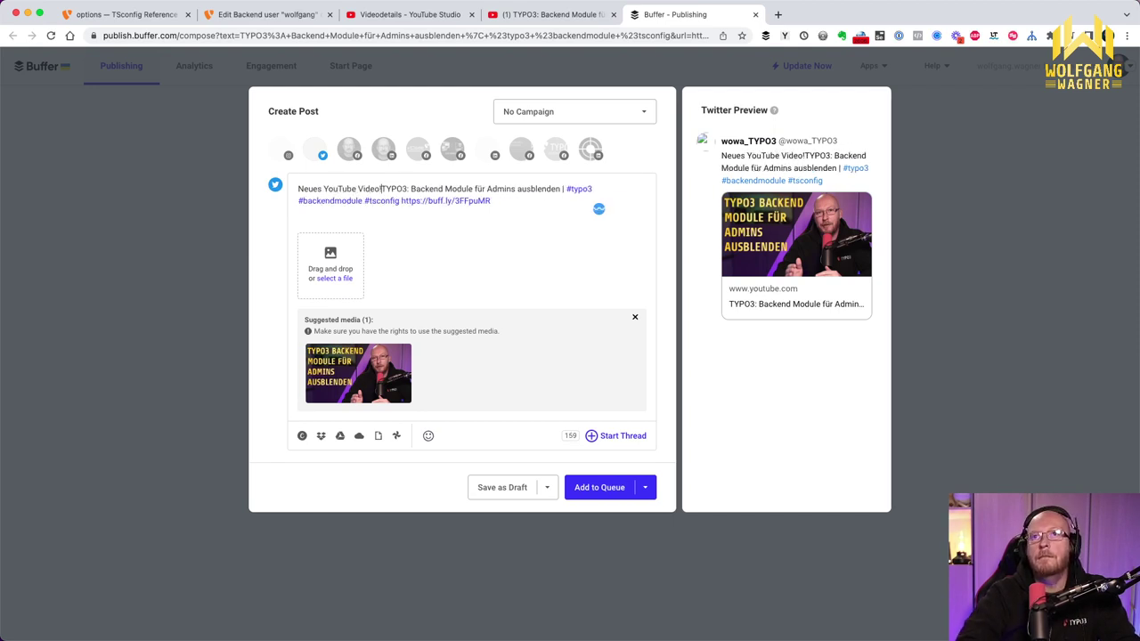
key("Return")
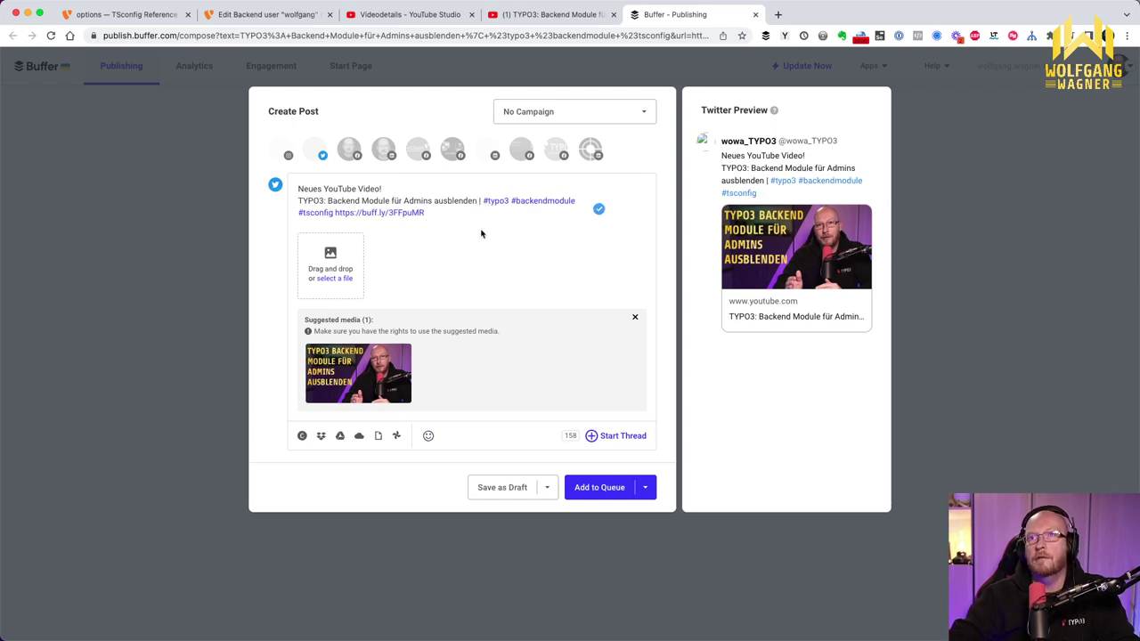
Step: Remove the separator after the title, put the hashtags and the link on separate lines, and attach the suggested thumbnail image
key("BackSpace")
key("BackSpace")
key("BackSpace")
key("Return")
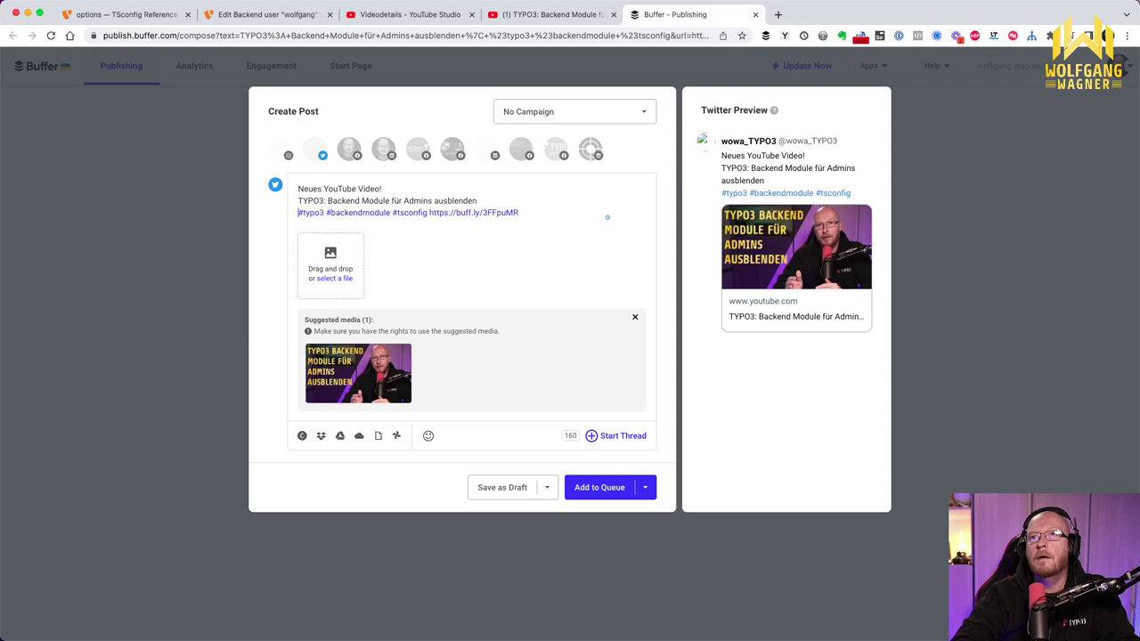
left_click(430, 213)
key("Return")
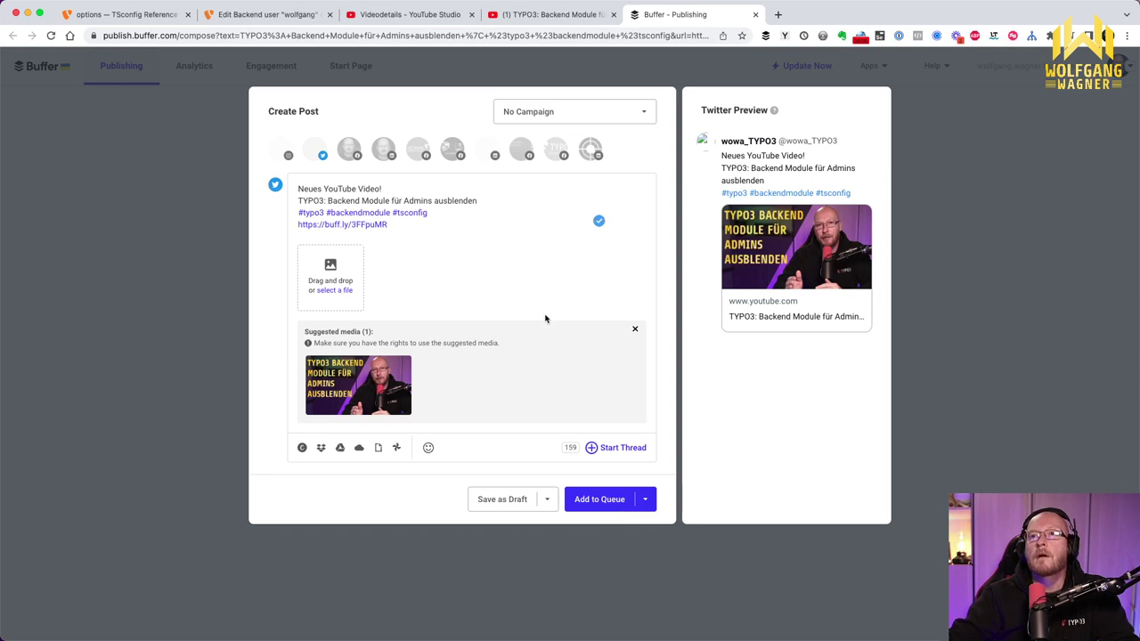
left_click(343, 387)
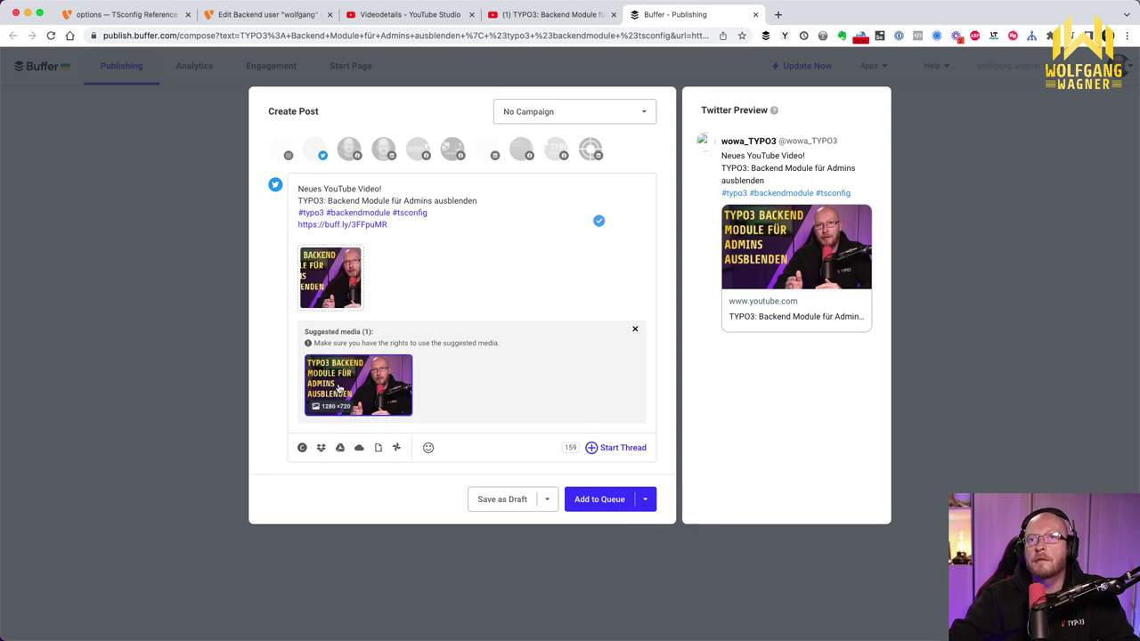
Step: Select the whole Twitter post text and add the Facebook page, the LinkedIn profile and the Videotraining TYPO3 group as further channels
key("super+a")
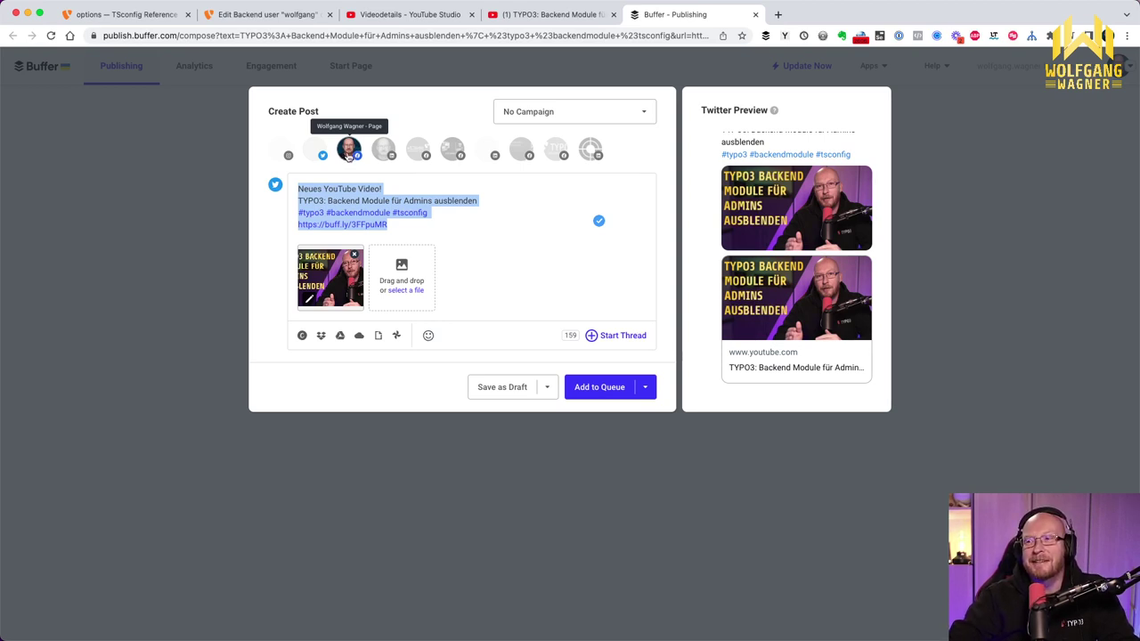
left_click(349, 152)
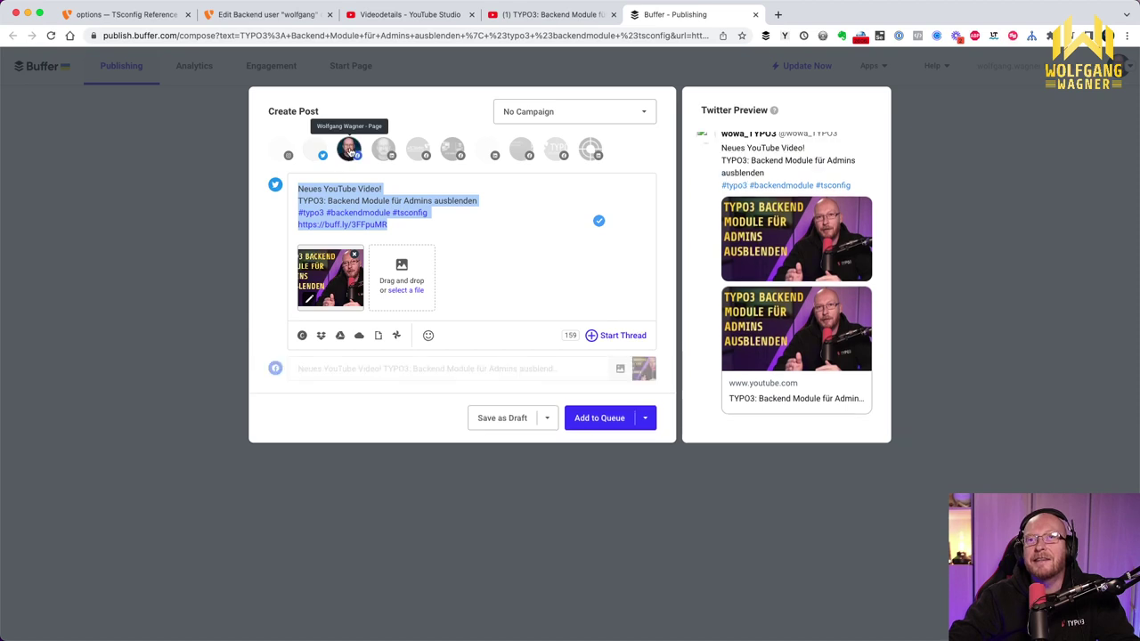
left_click(383, 152)
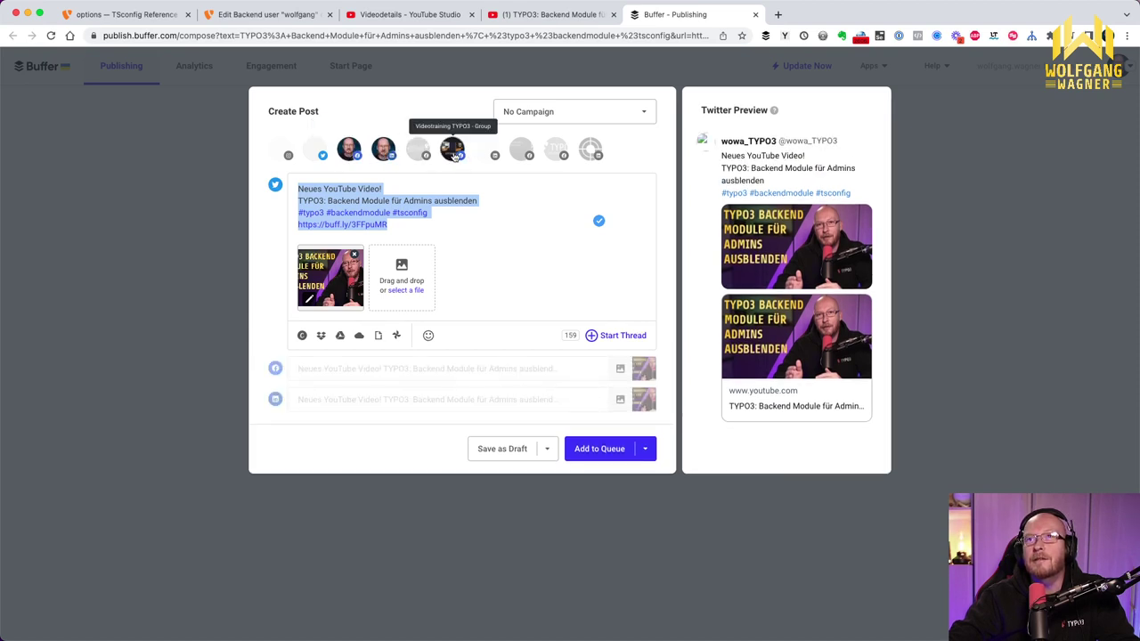
left_click(454, 153)
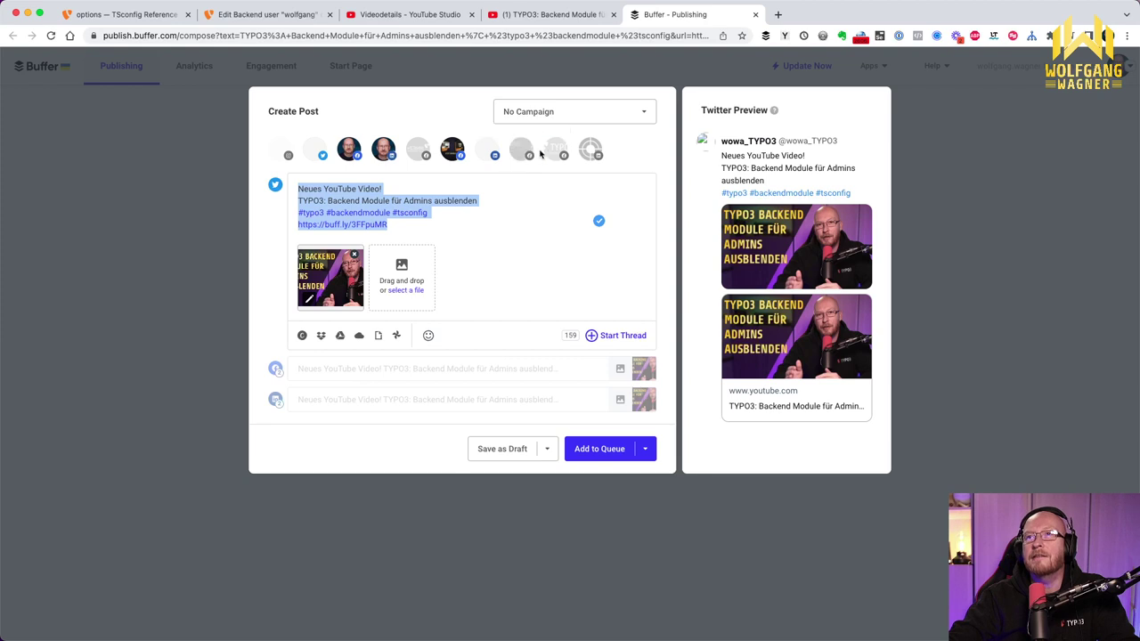
Step: Go through the Facebook and LinkedIn versions of the post and share all posts immediately
left_click(317, 373)
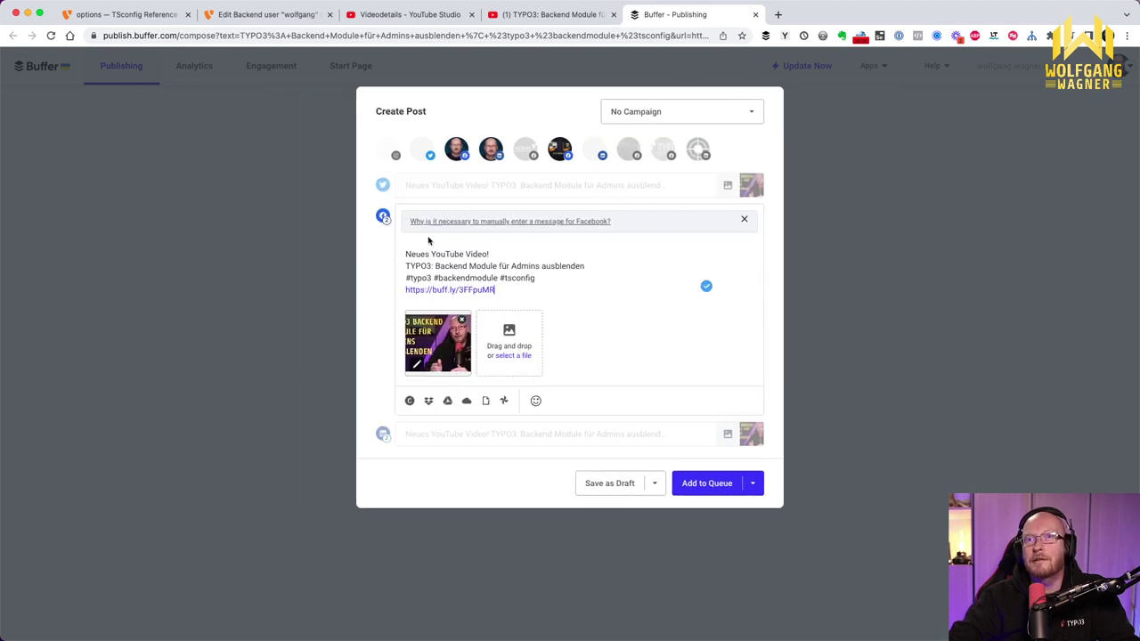
left_click(403, 441)
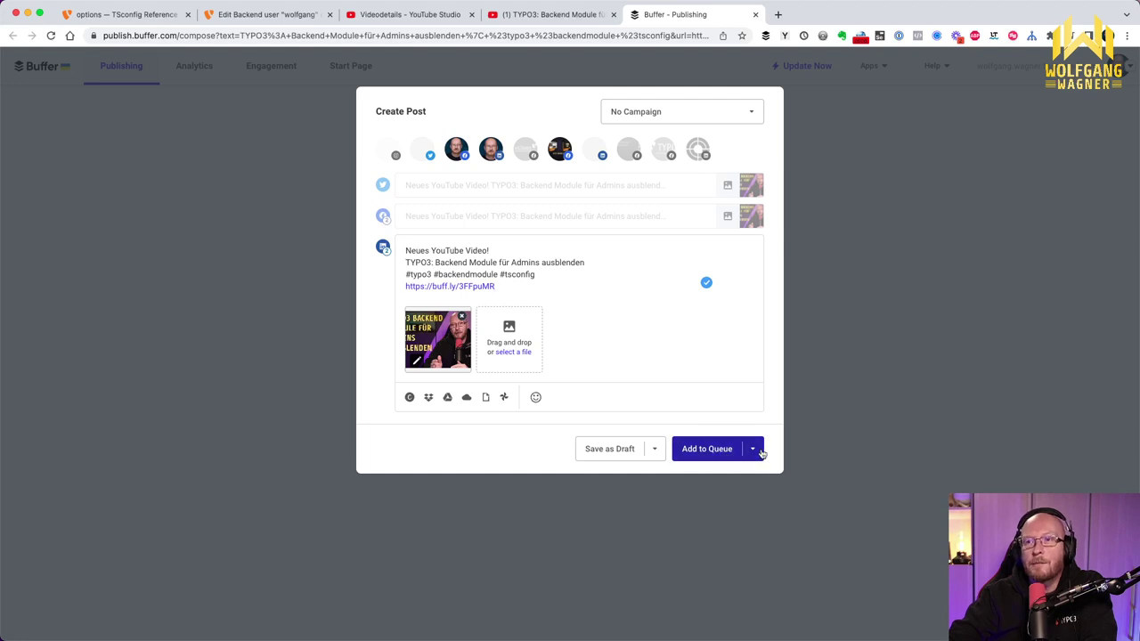
left_click(754, 450)
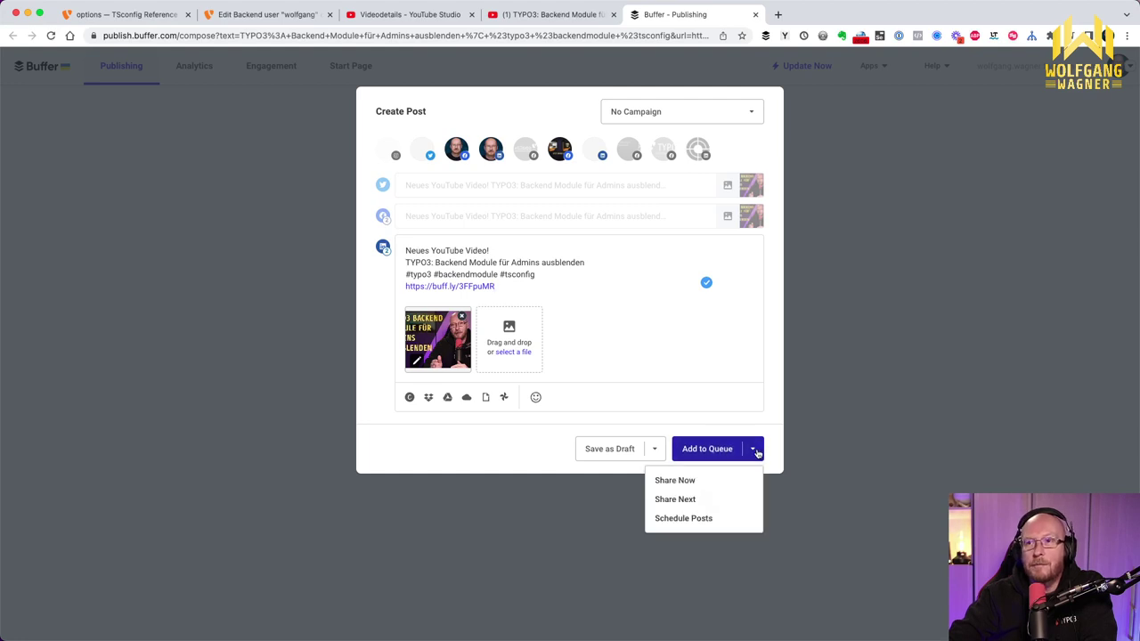
left_click(692, 483)
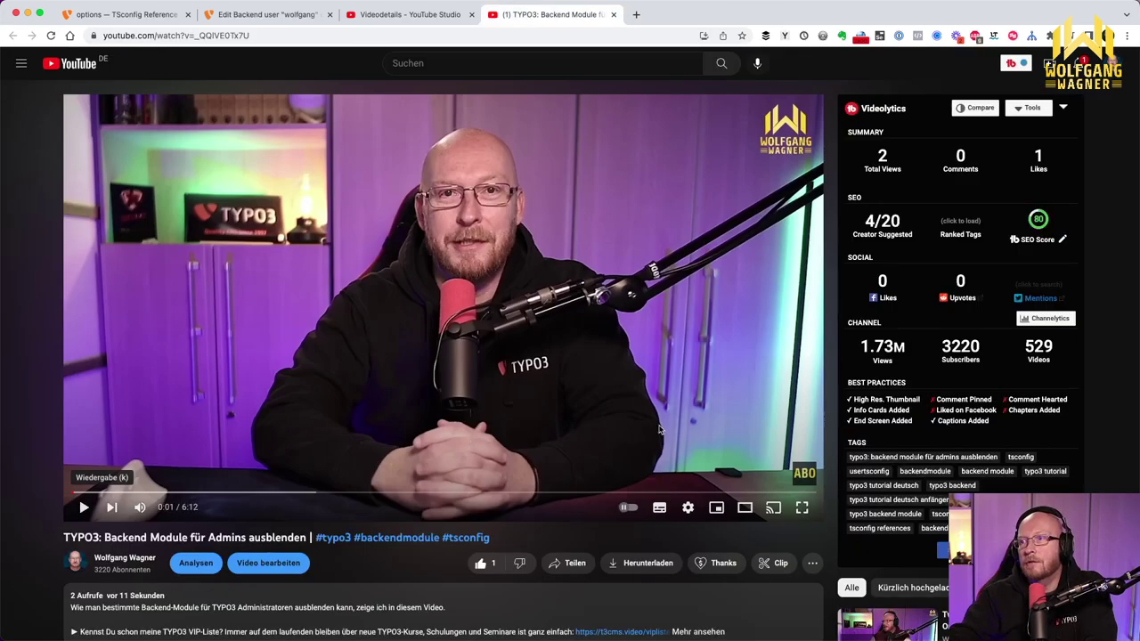
Step: Return to YouTube Studio, list the channel's content and open the video "Was ist TWITCH und wie NUTZE ich das?"
left_click(403, 12)
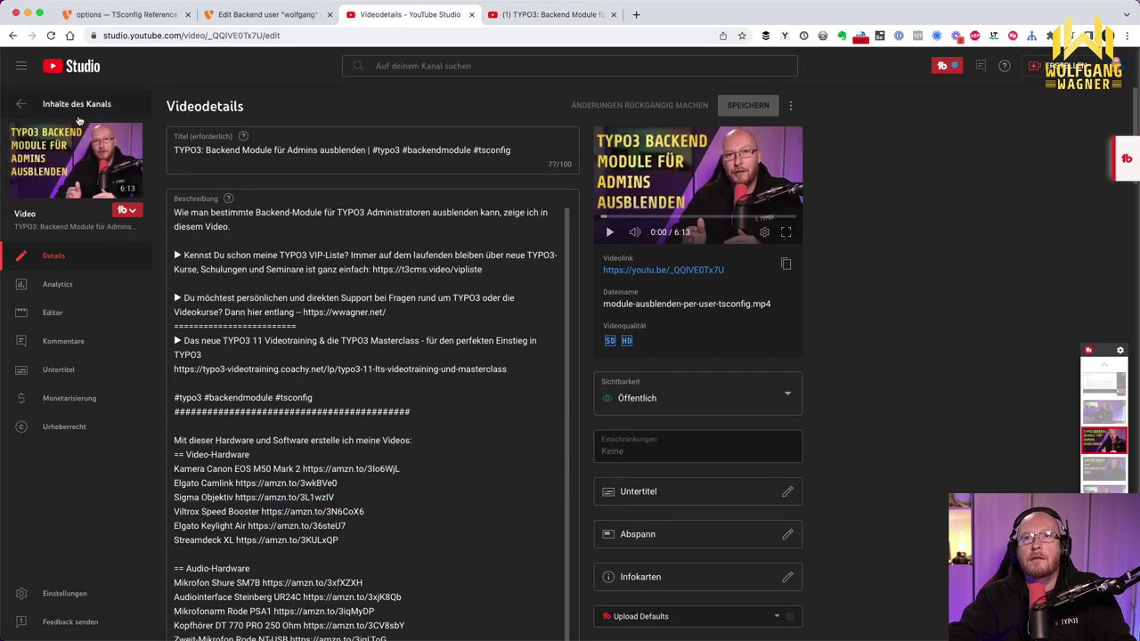
left_click(25, 104)
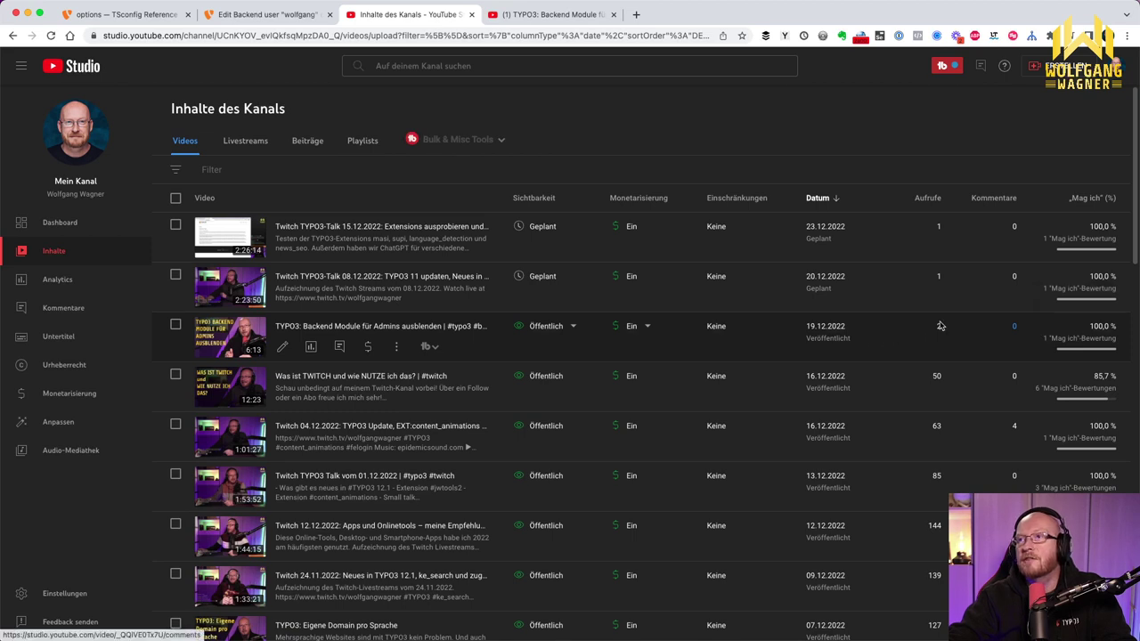
left_click(369, 374)
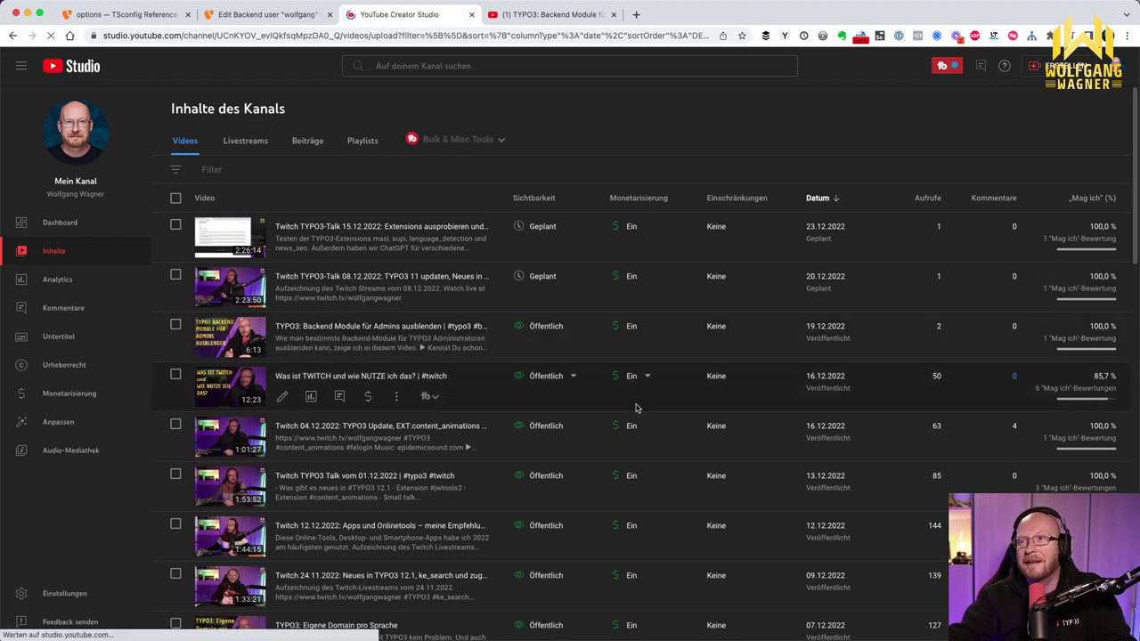
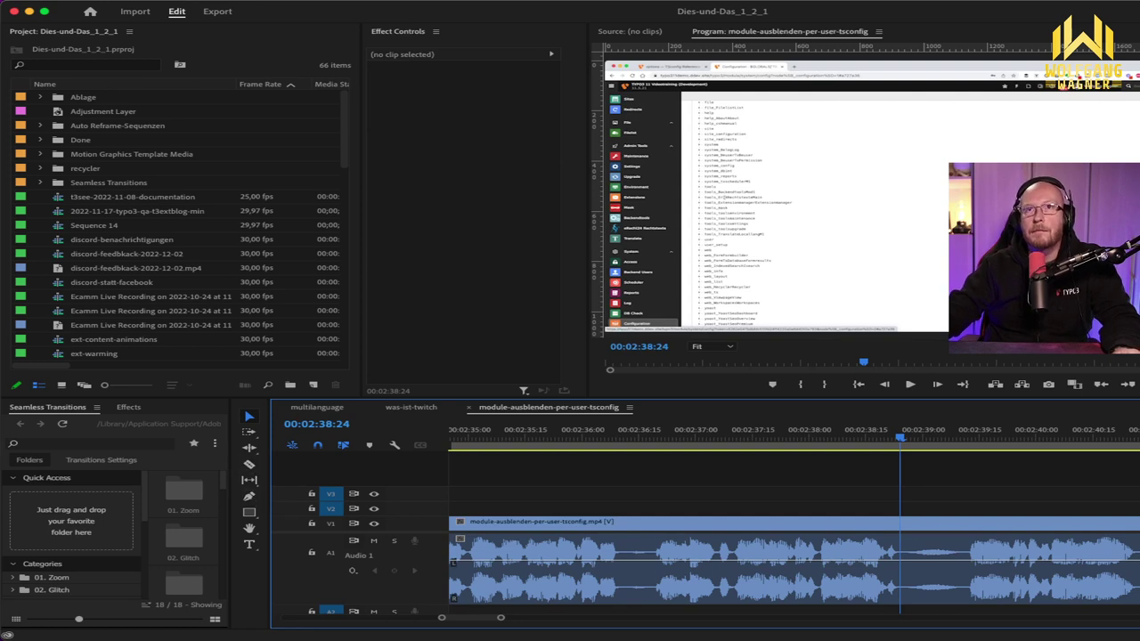
left_click(156, 0)
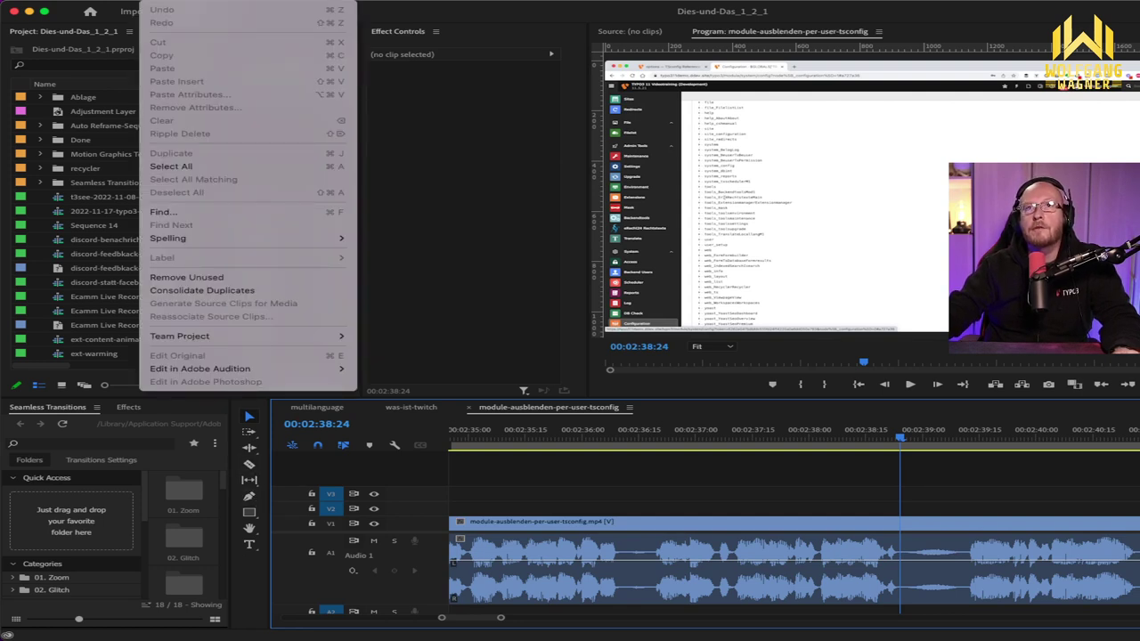
mouse_move(183, 0)
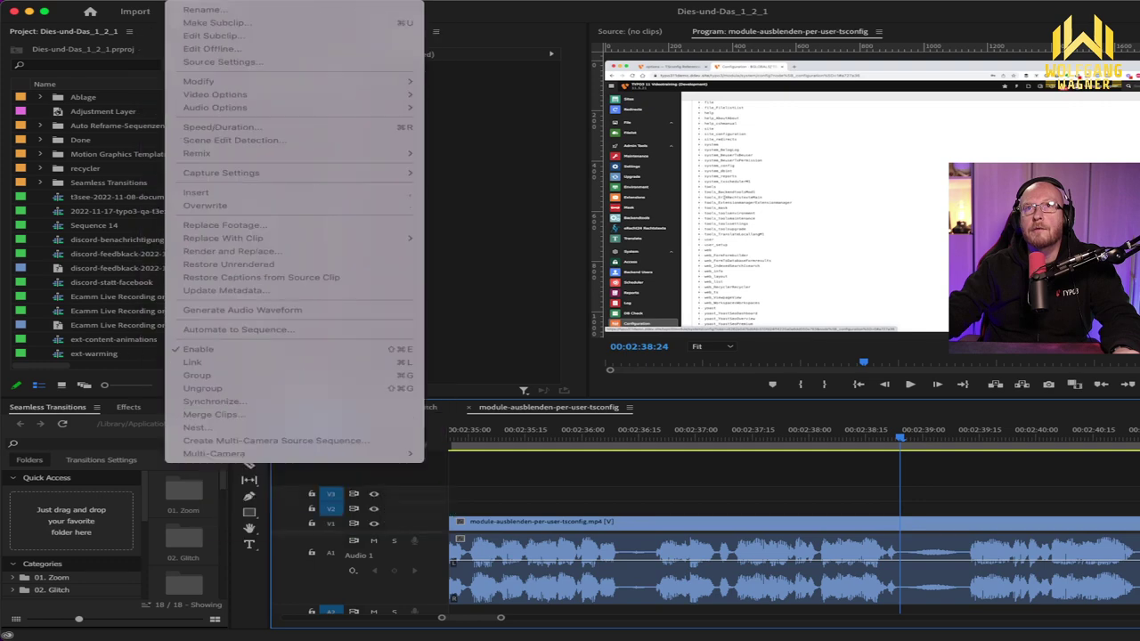
key("Escape")
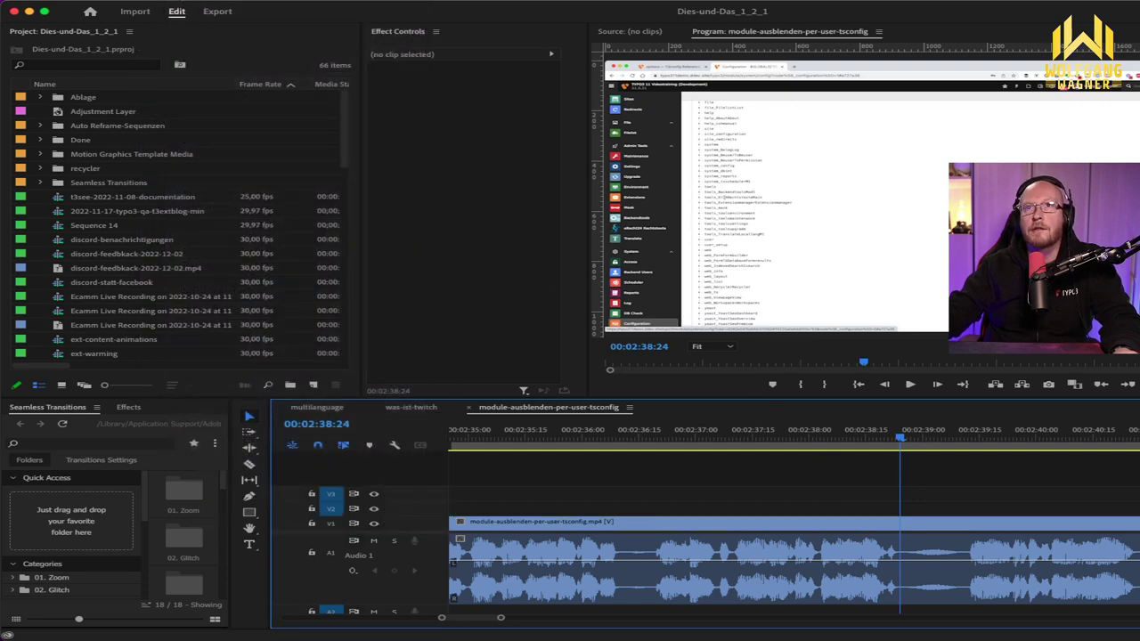
left_click(223, 0)
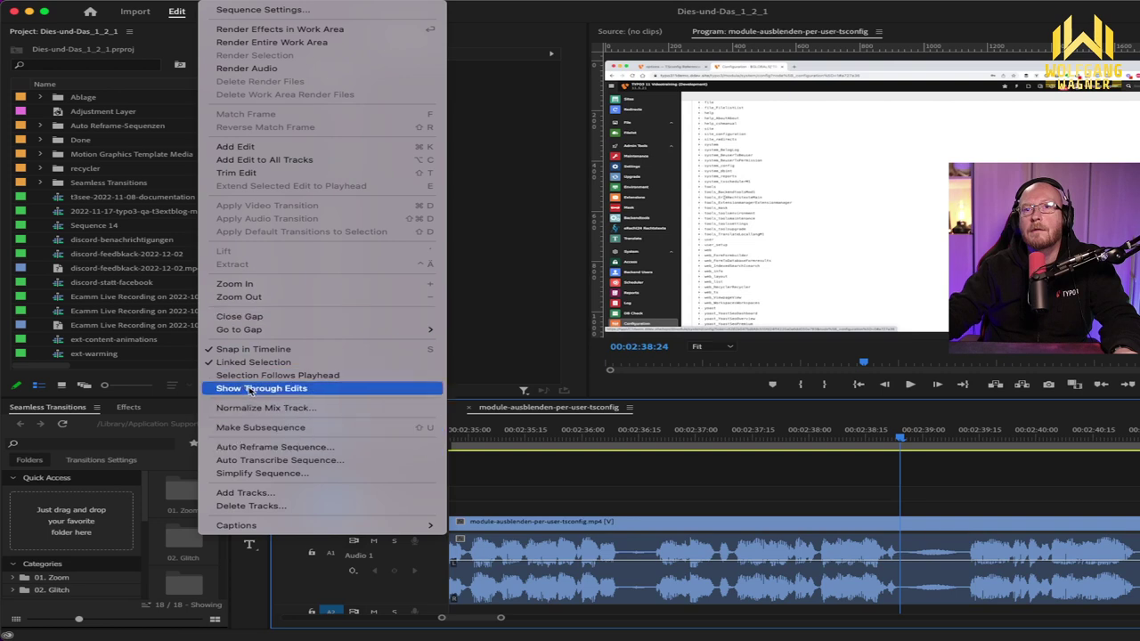
mouse_move(183, 0)
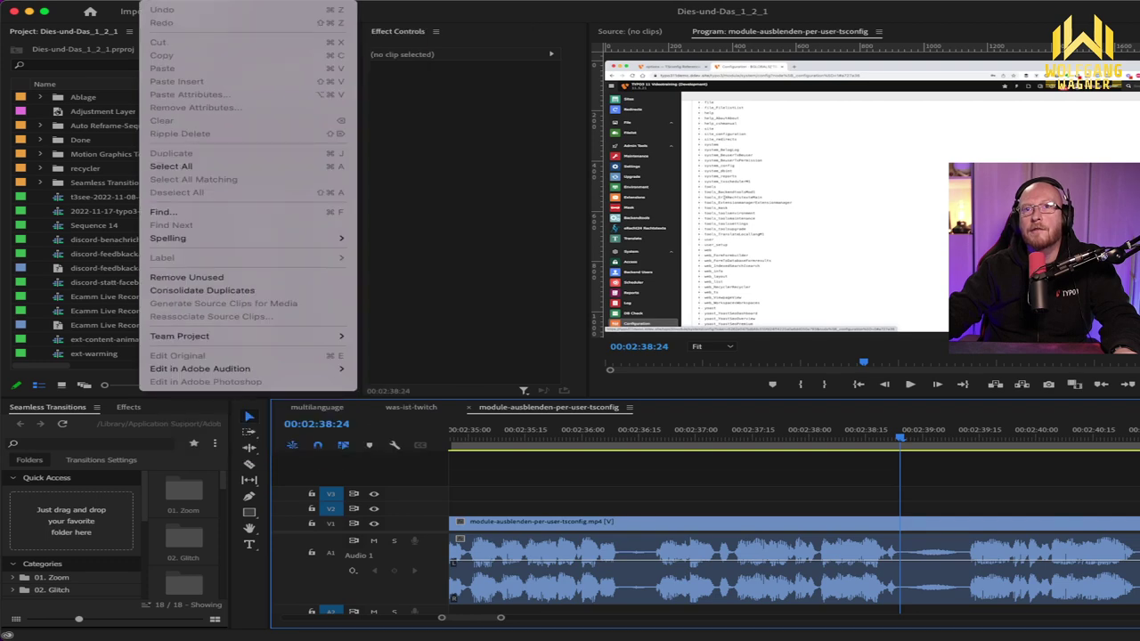
key("Escape")
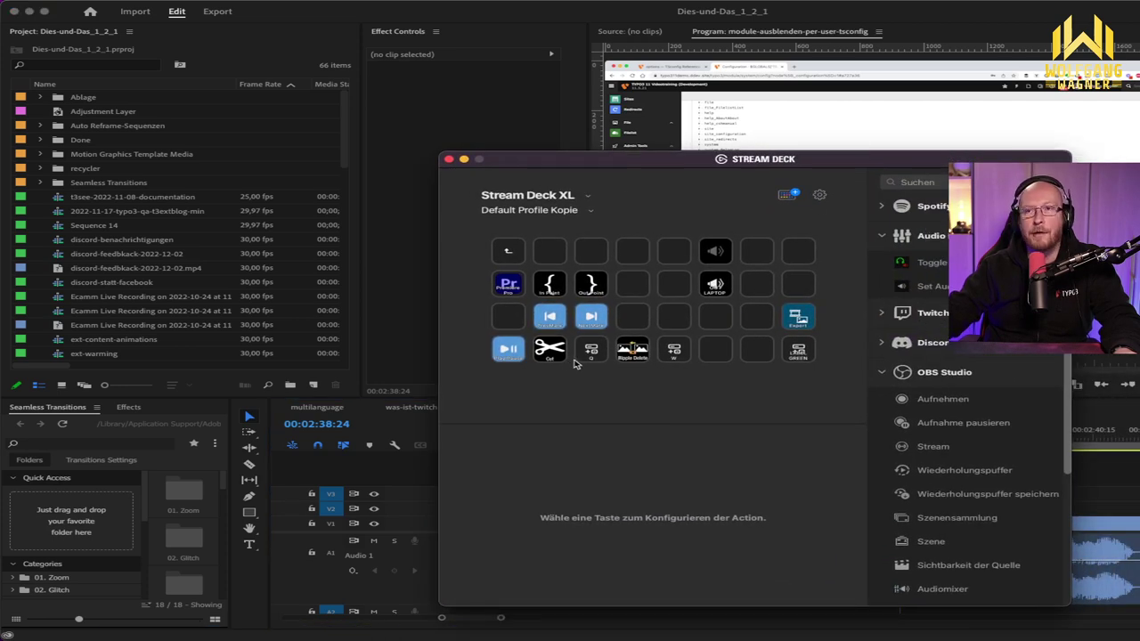
Step: Look up the hotkey assigned to the Cut key in Stream Deck and close its window
left_click(552, 353)
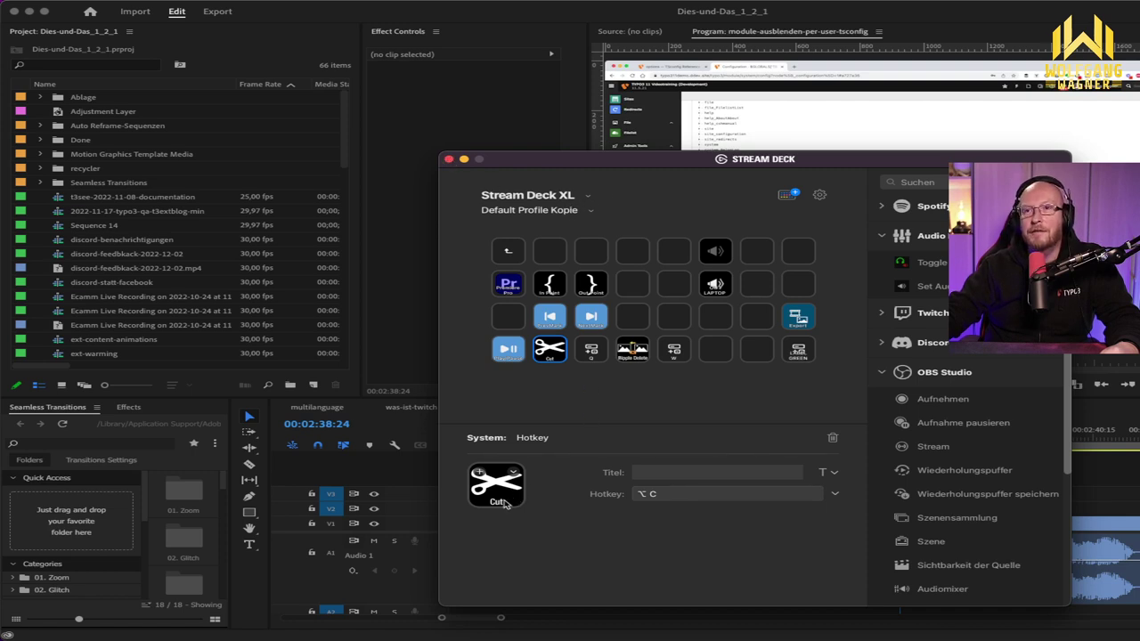
left_click(449, 160)
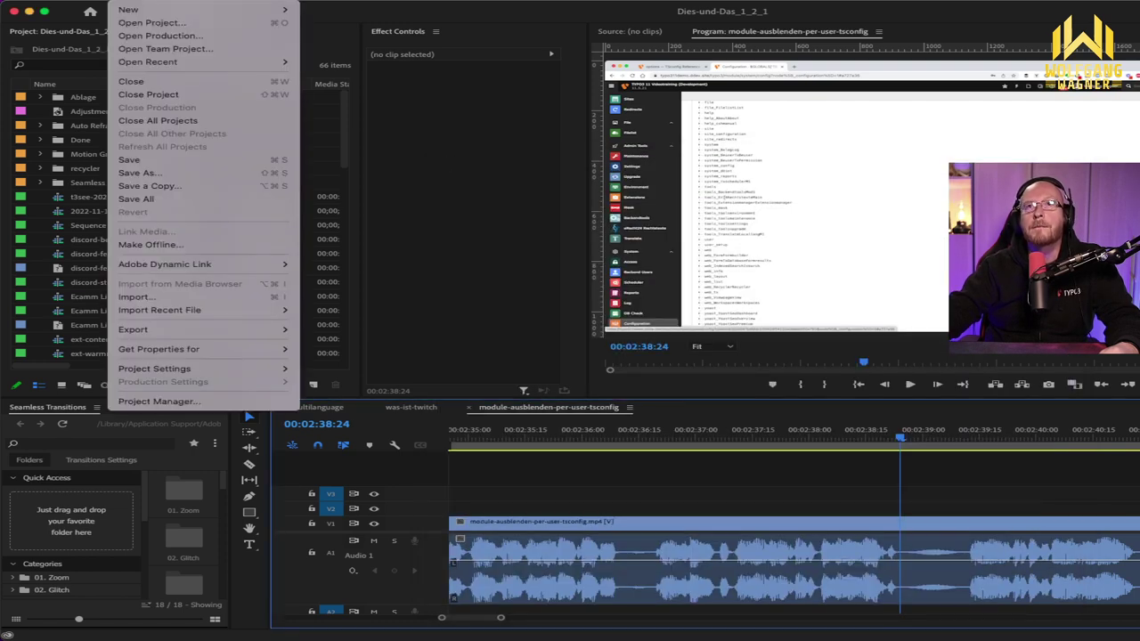
Step: Open Premiere Pro's keyboard shortcuts, bring the dialog fully into view and search the commands for "cut"
key("Right")
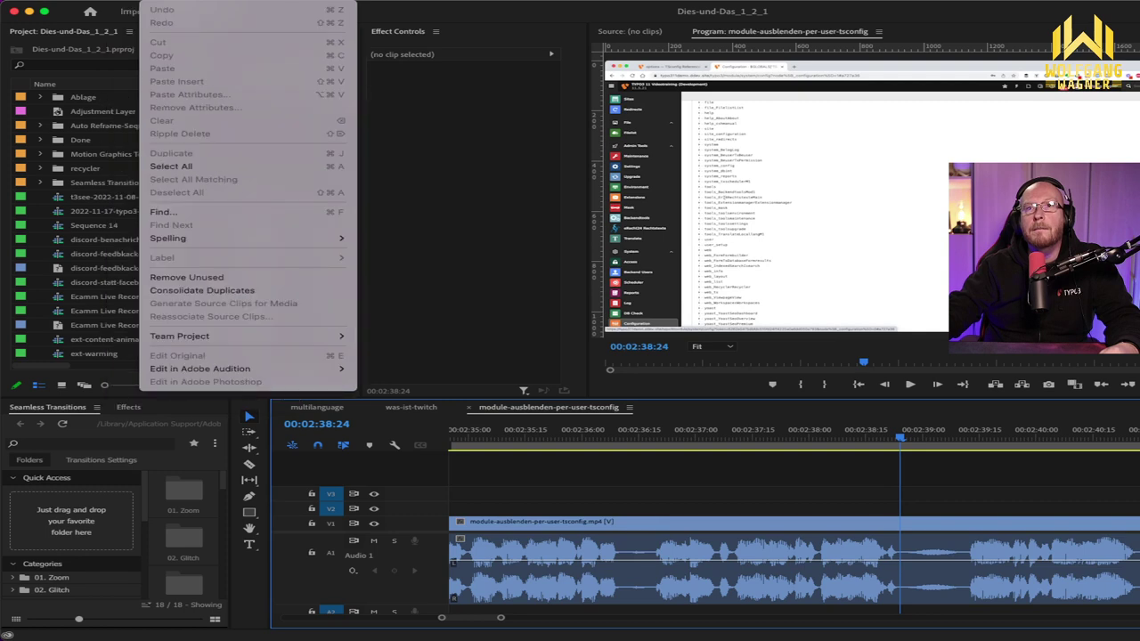
mouse_move(60, 5)
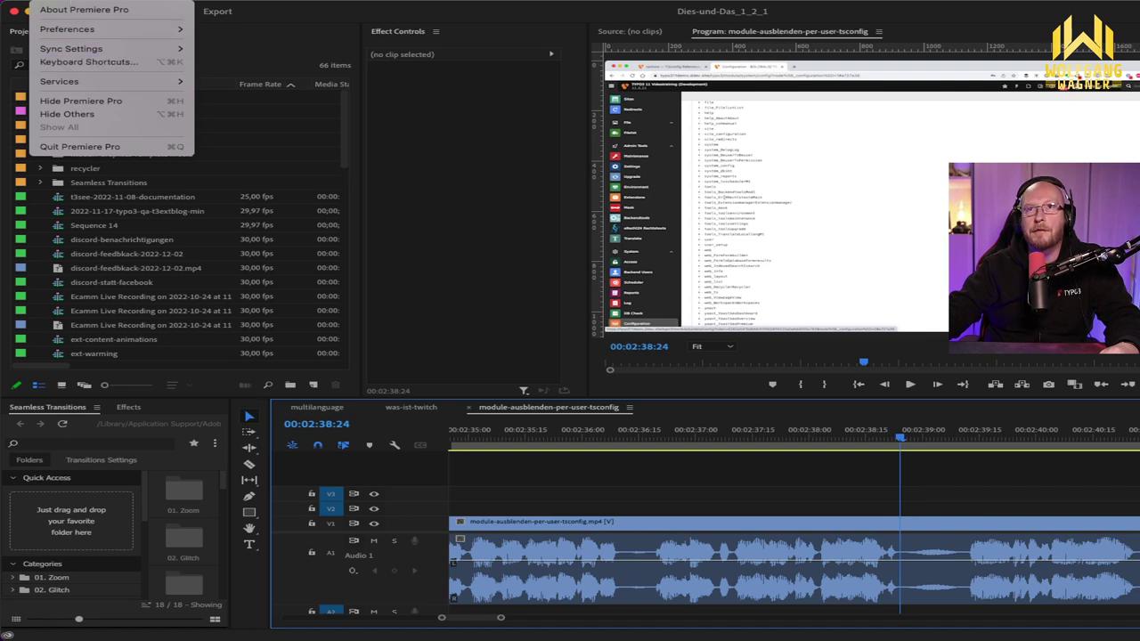
left_click(79, 64)
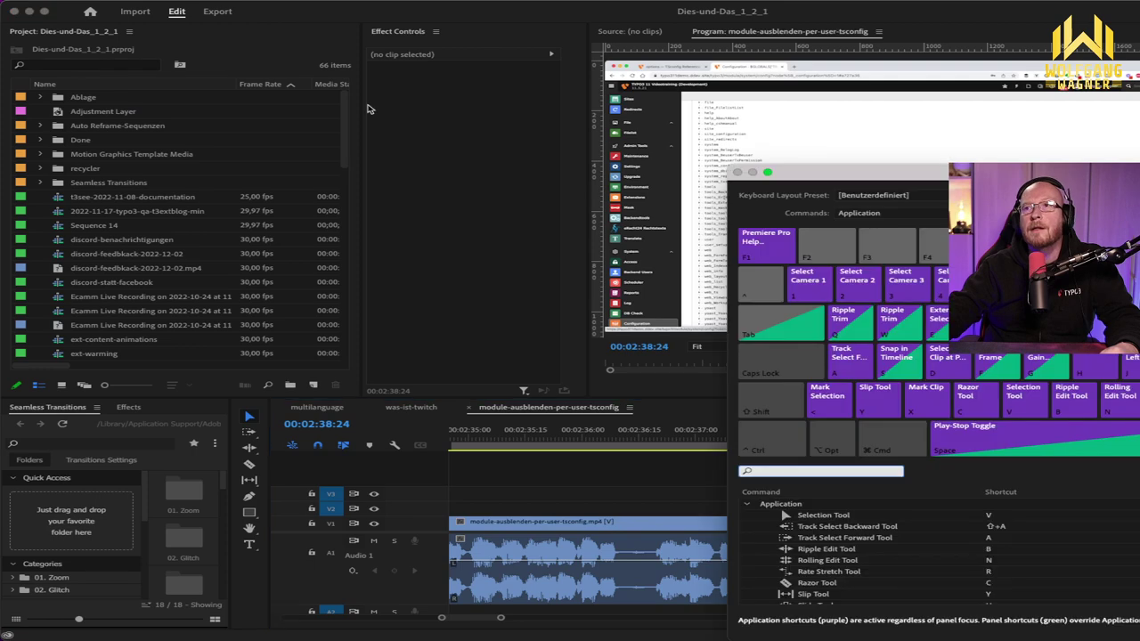
left_click_drag(832, 178, 463, 104)
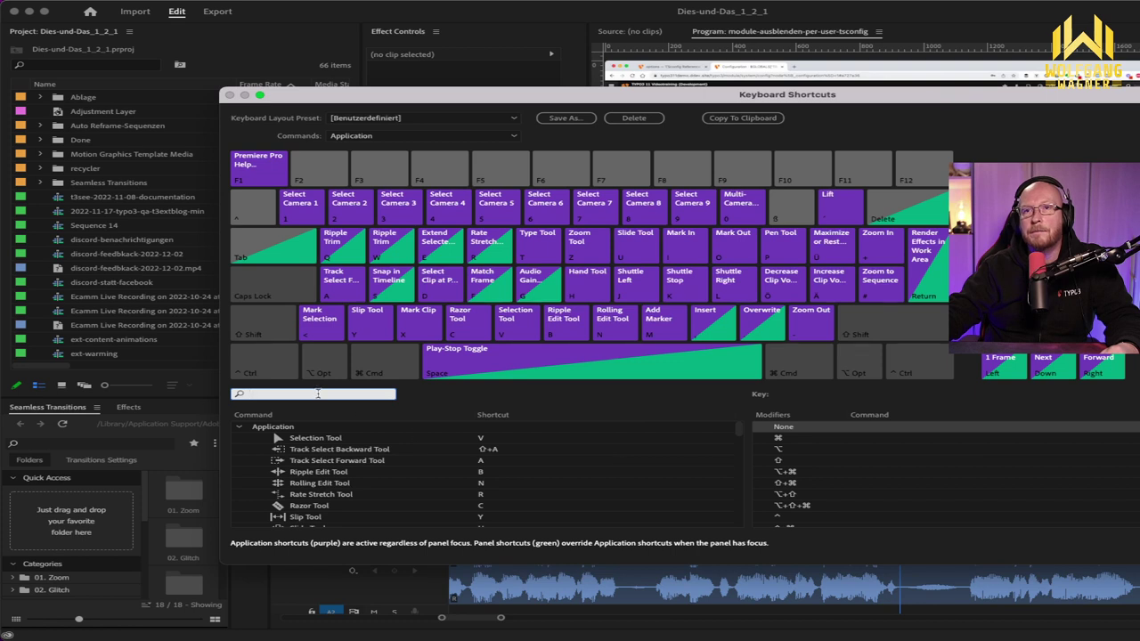
type("cut")
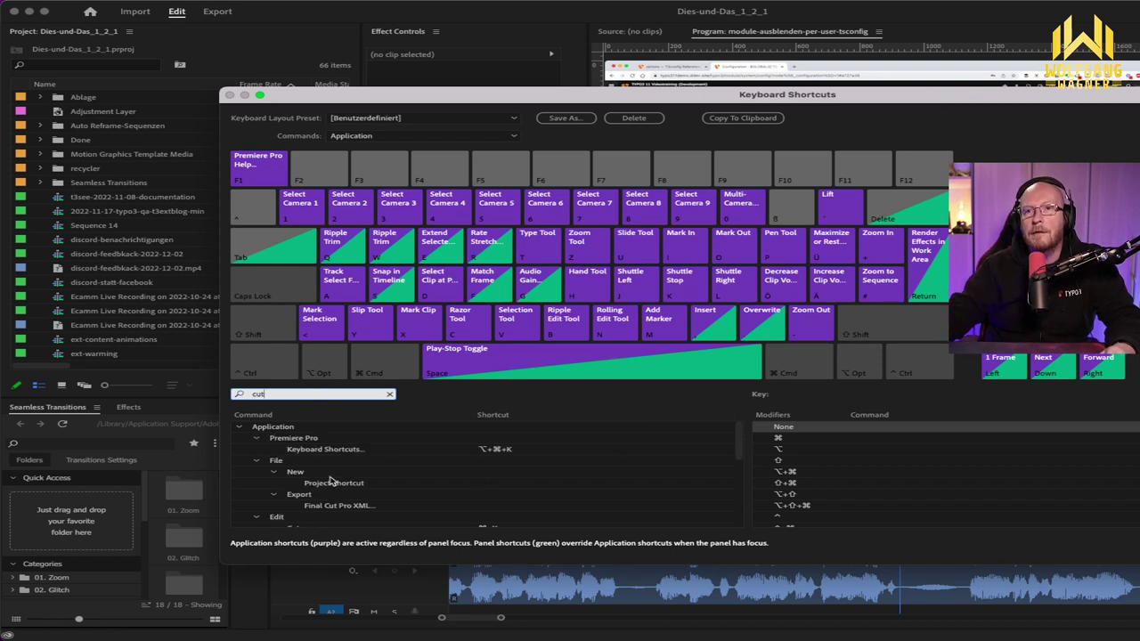
scroll(623, 473, "down", 3)
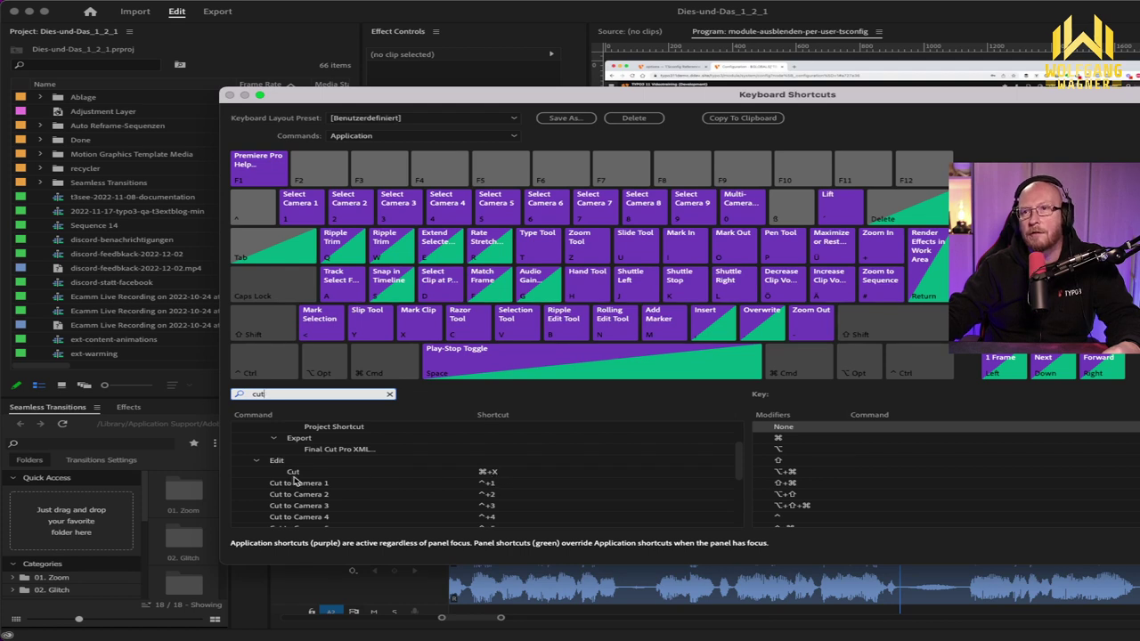
scroll(294, 481, "down", 5)
scroll(312, 476, "up", 8)
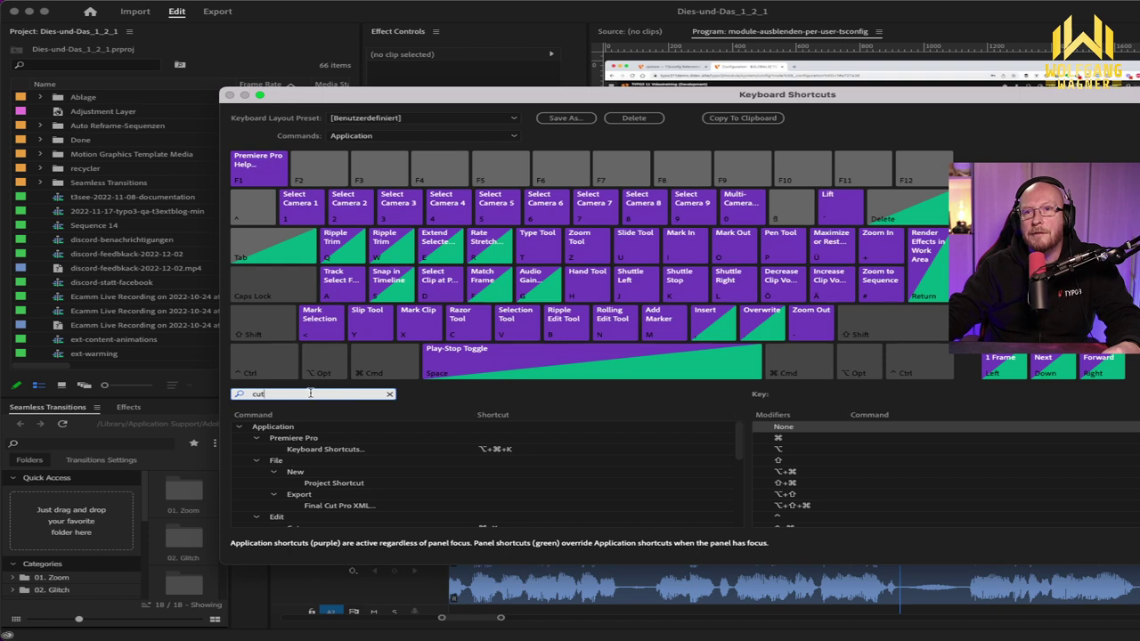
Step: Clear the command search, collapse the Application group and examine the shortcuts listed for the Timeline Panel
key("BackSpace")
key("BackSpace")
key("BackSpace")
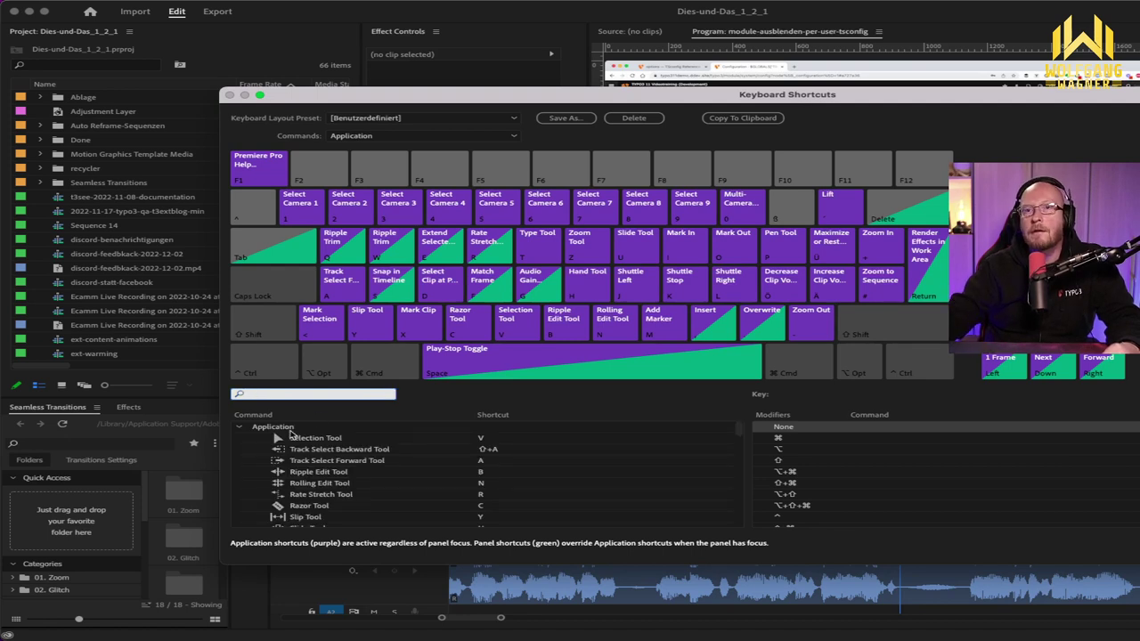
left_click(240, 429)
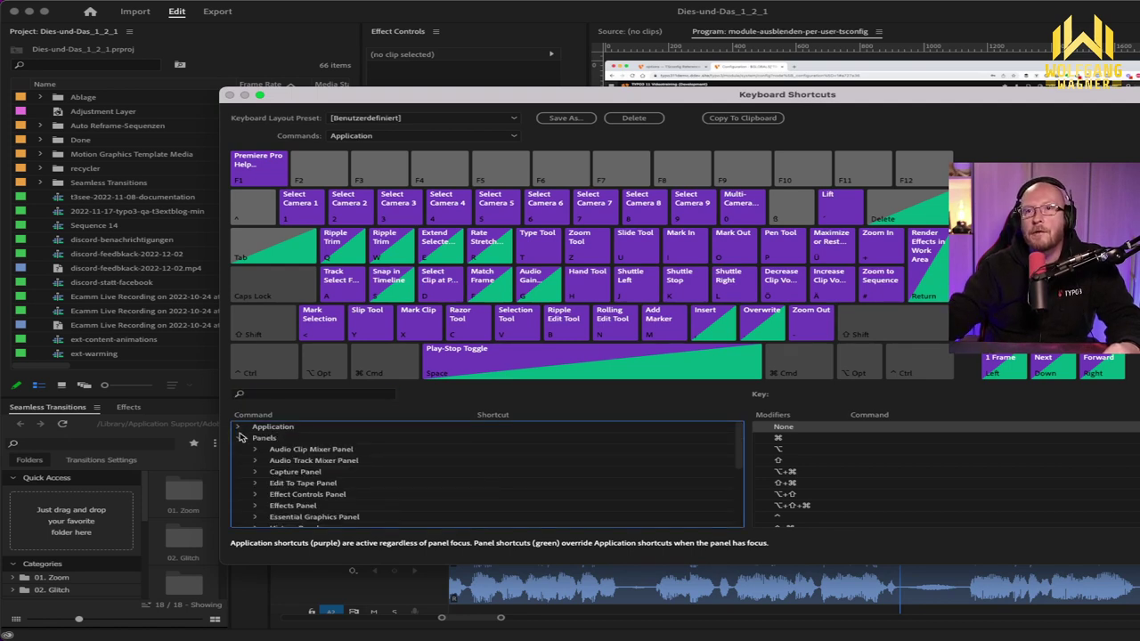
left_click(240, 441)
left_click(240, 441)
scroll(301, 485, "down", 1)
scroll(301, 486, "down", 8)
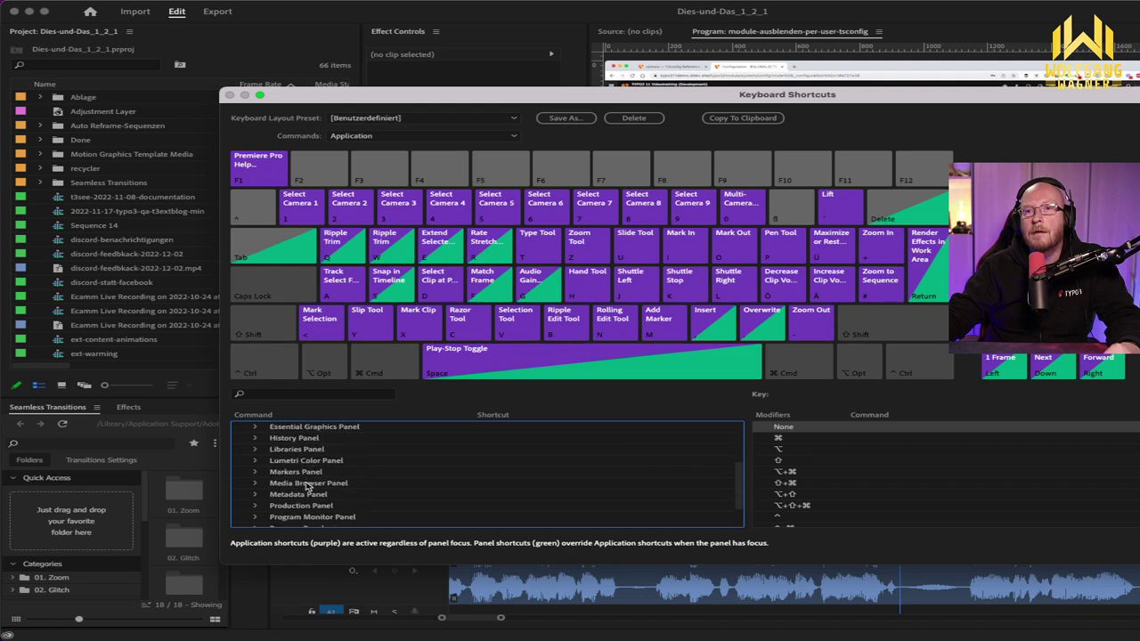
scroll(308, 486, "down", 1)
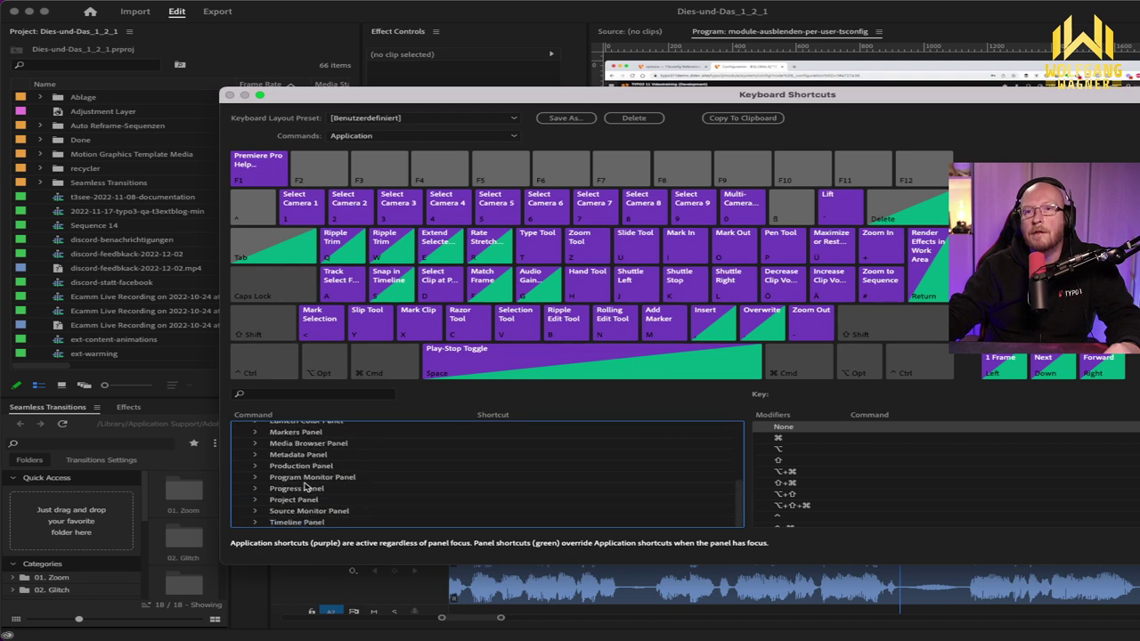
left_click(256, 523)
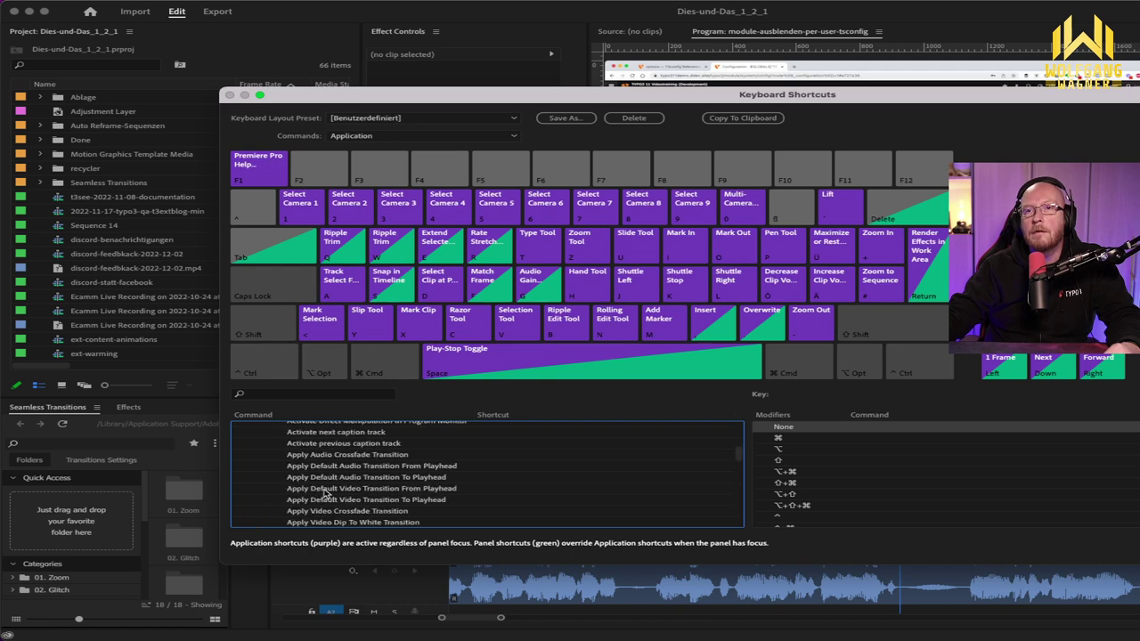
scroll(325, 493, "down", 7)
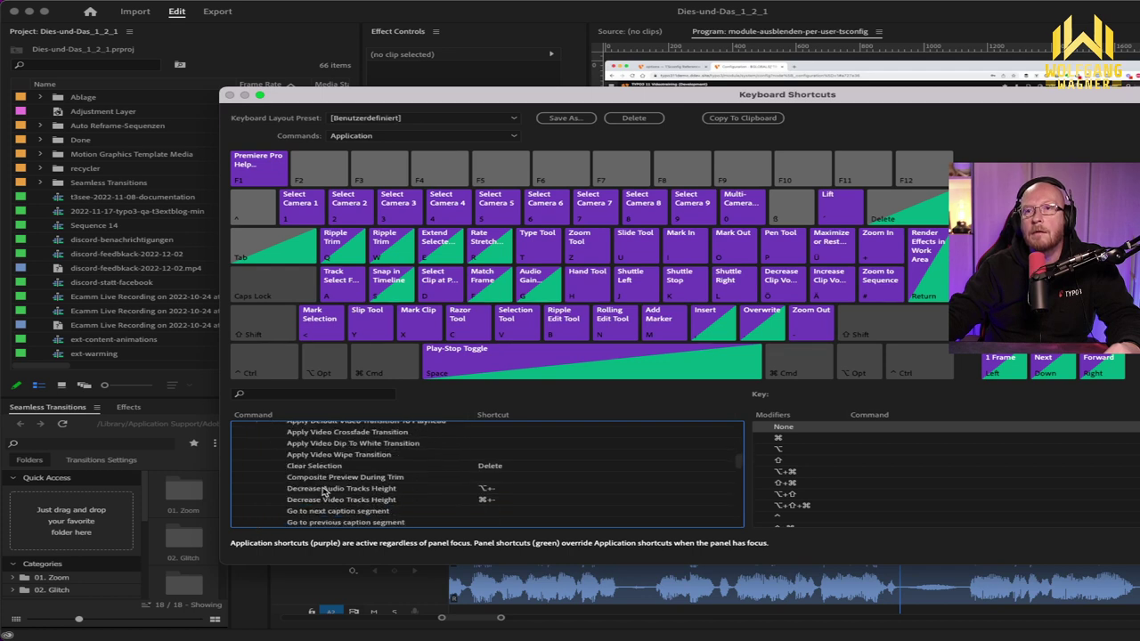
scroll(325, 493, "down", 10)
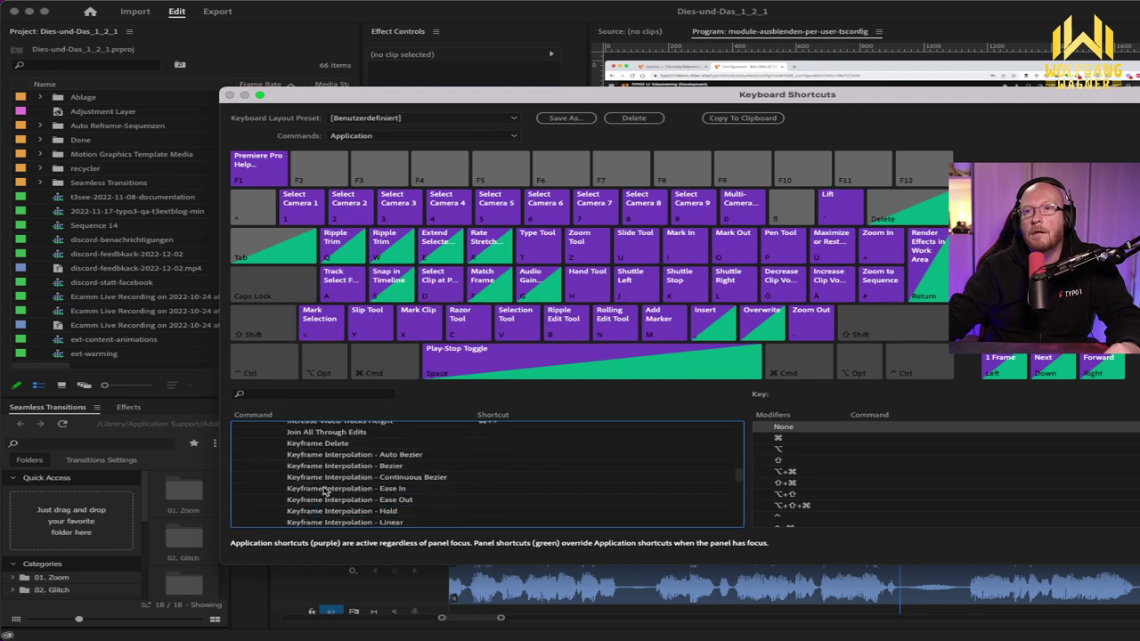
scroll(325, 492, "down", 10)
scroll(326, 493, "down", 1)
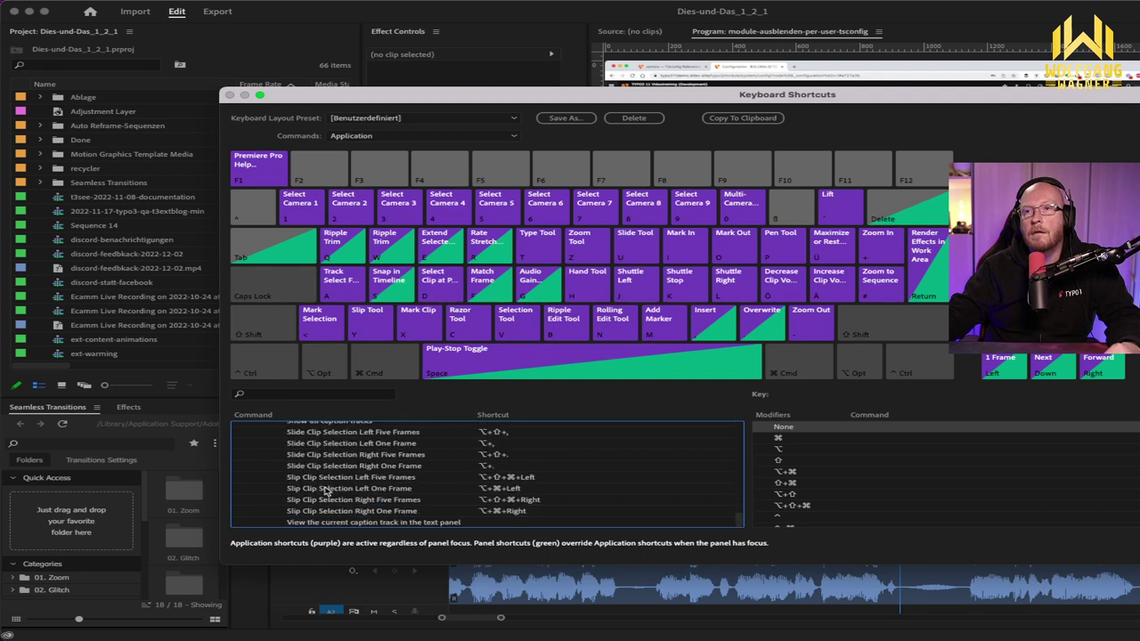
Step: Check the Timeline Panel commands once more for the cut shortcut and close the keyboard shortcuts dialog
scroll(326, 491, "up", 20)
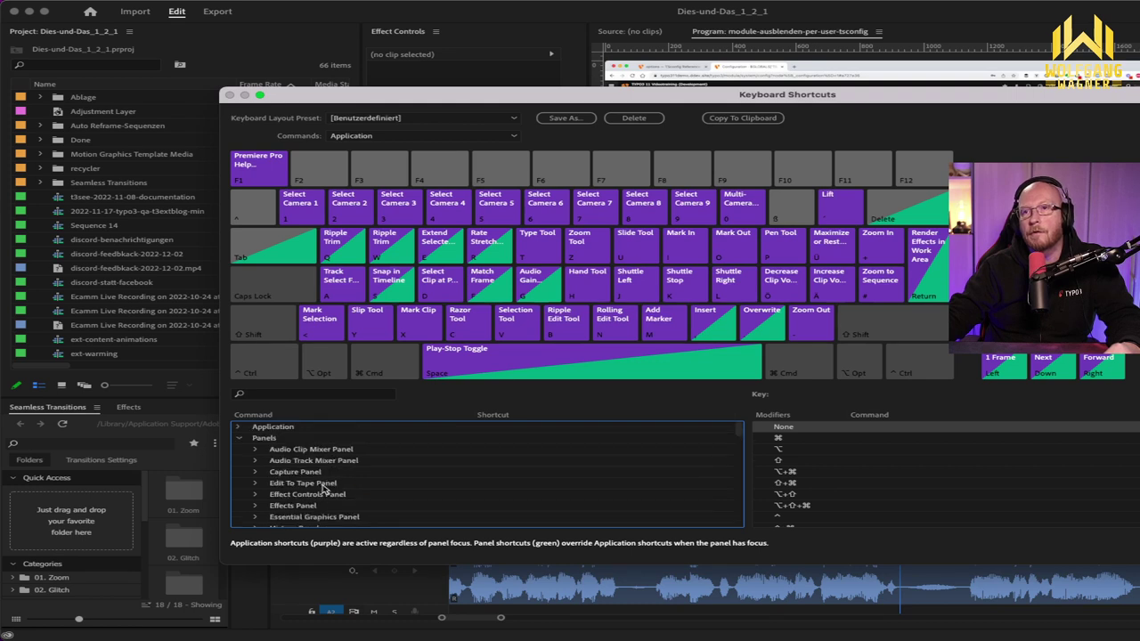
scroll(321, 486, "down", 15)
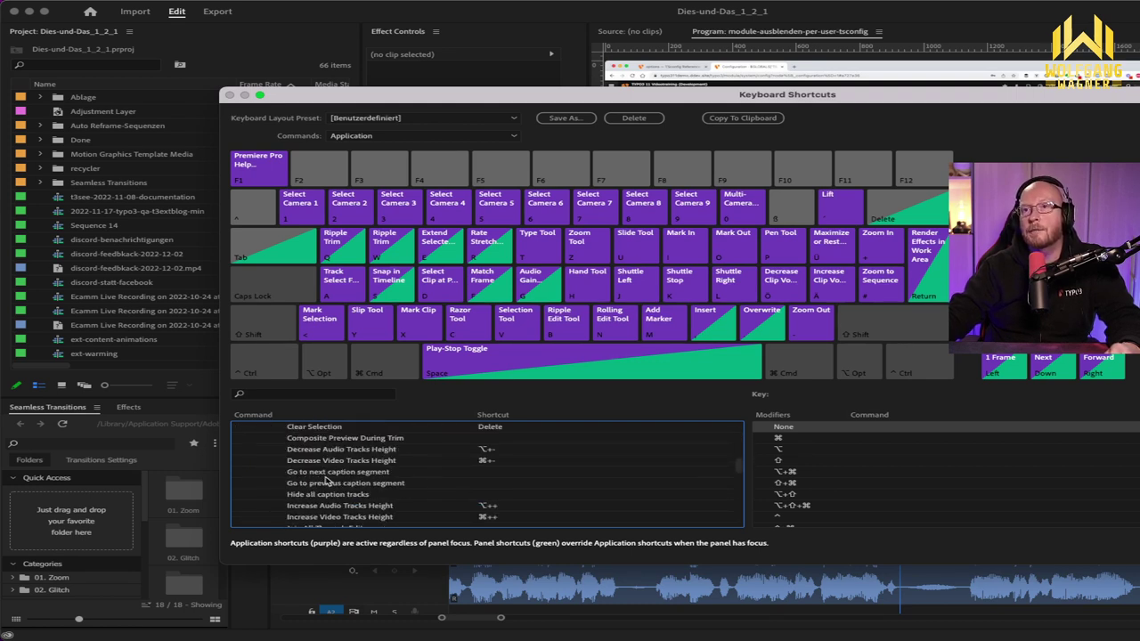
scroll(481, 474, "down", 10)
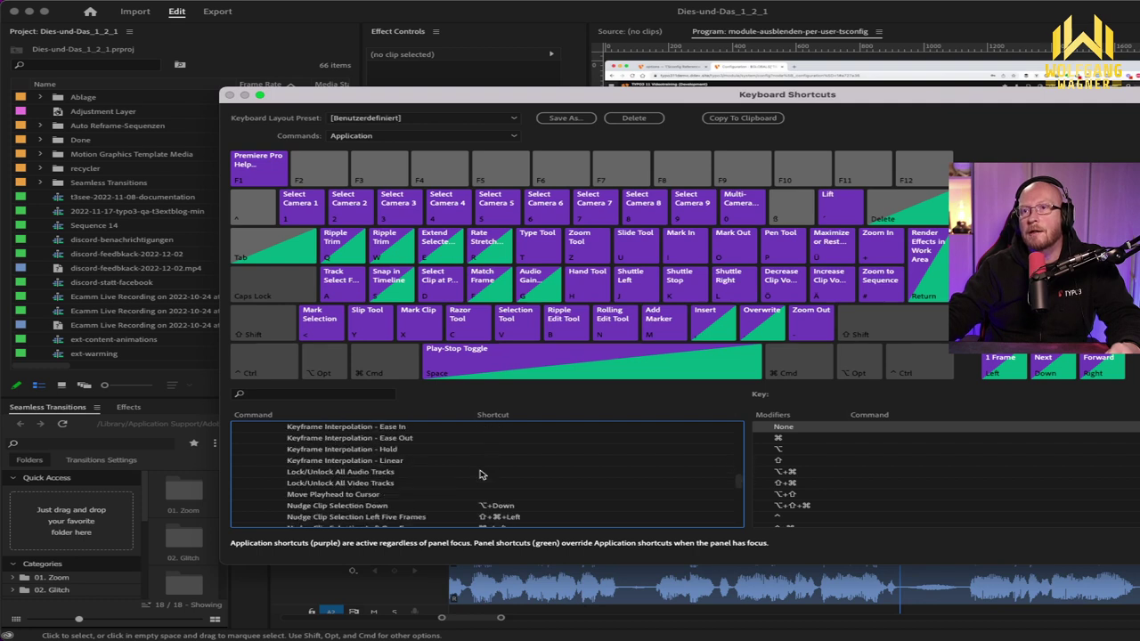
scroll(481, 478, "down", 10)
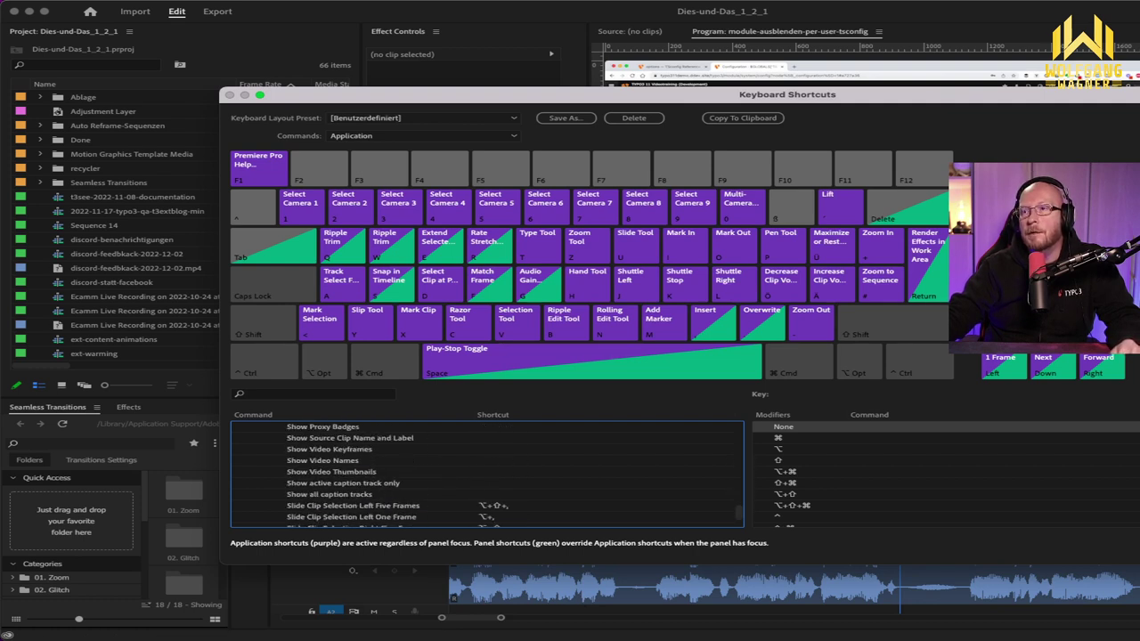
key("Escape")
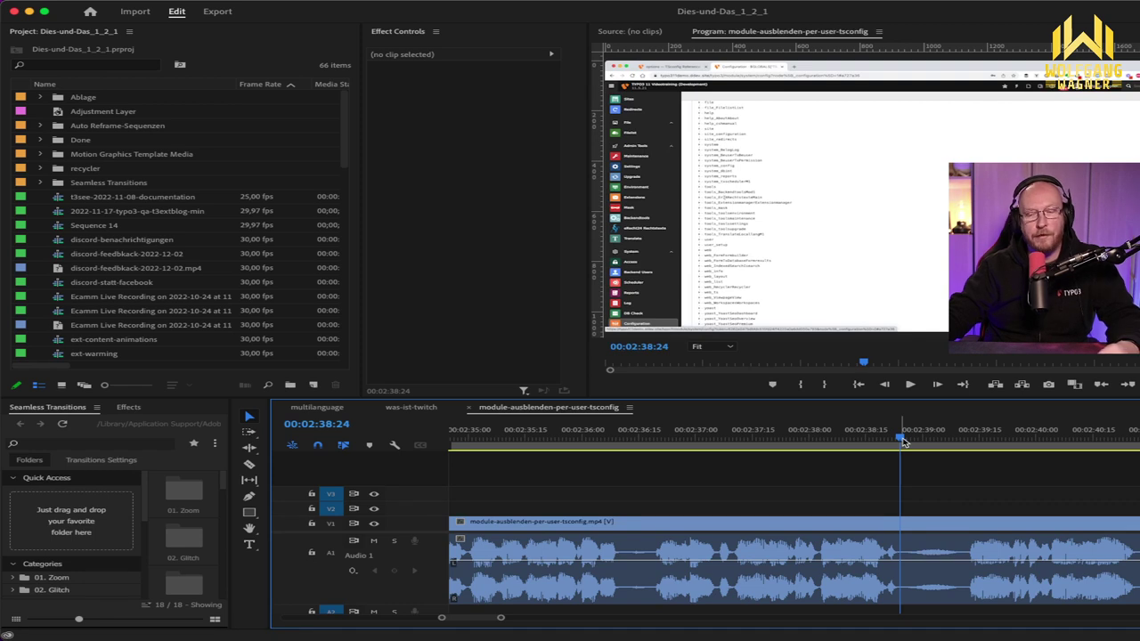
Step: Split the clip at 00:02:38:24 and 00:02:39:11 and ripple-delete the quiet segment between the two cuts
key("super+k")
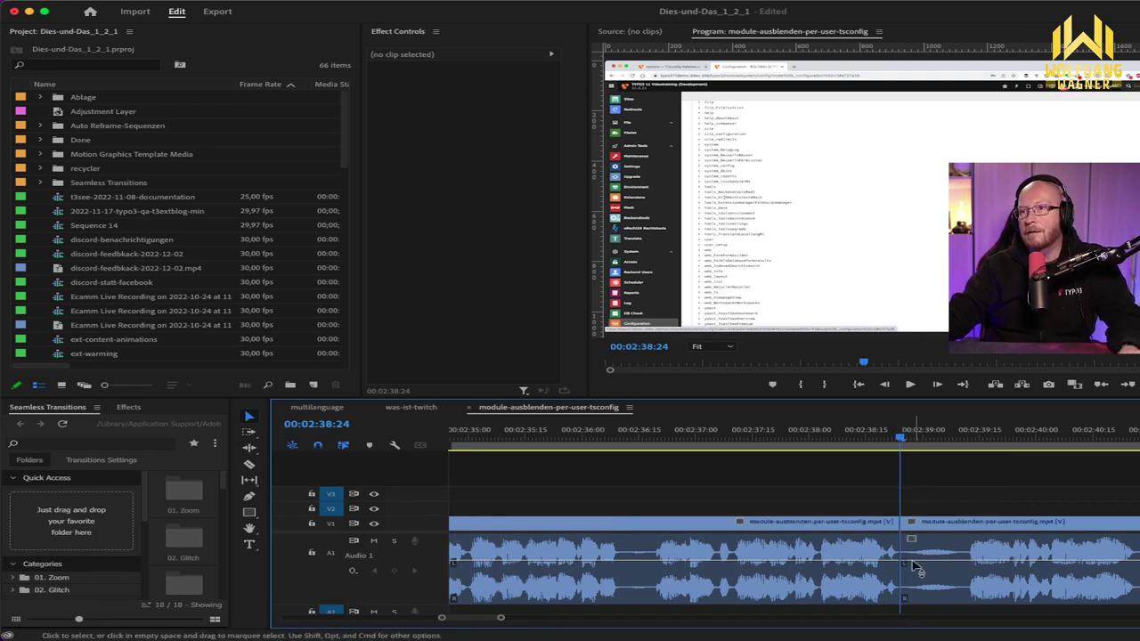
left_click_drag(905, 441, 968, 443)
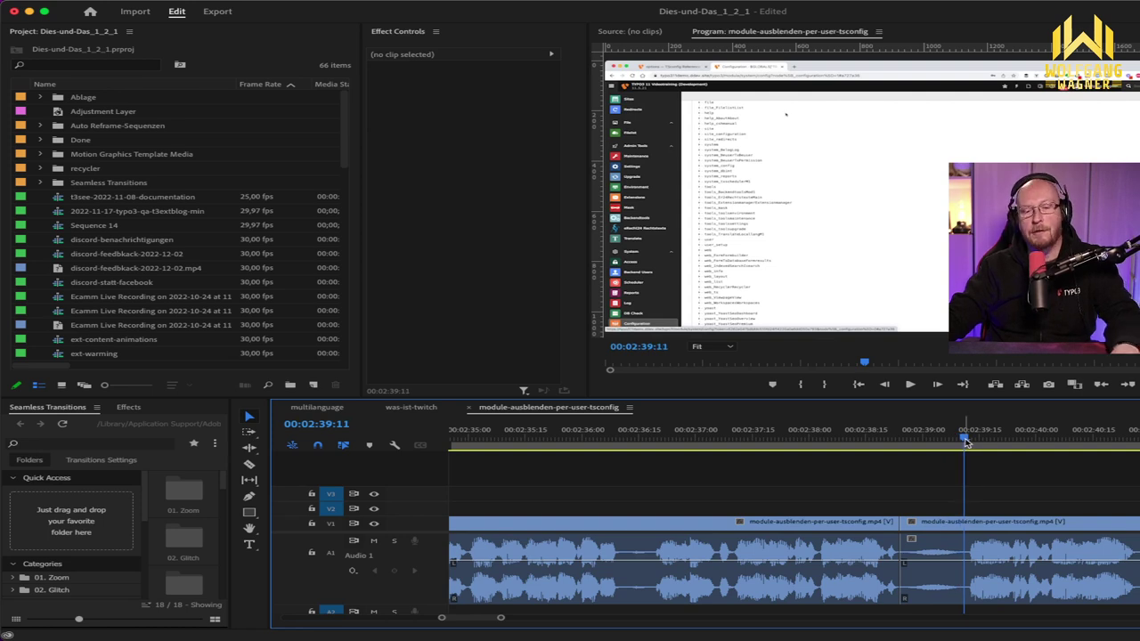
right_click(932, 528)
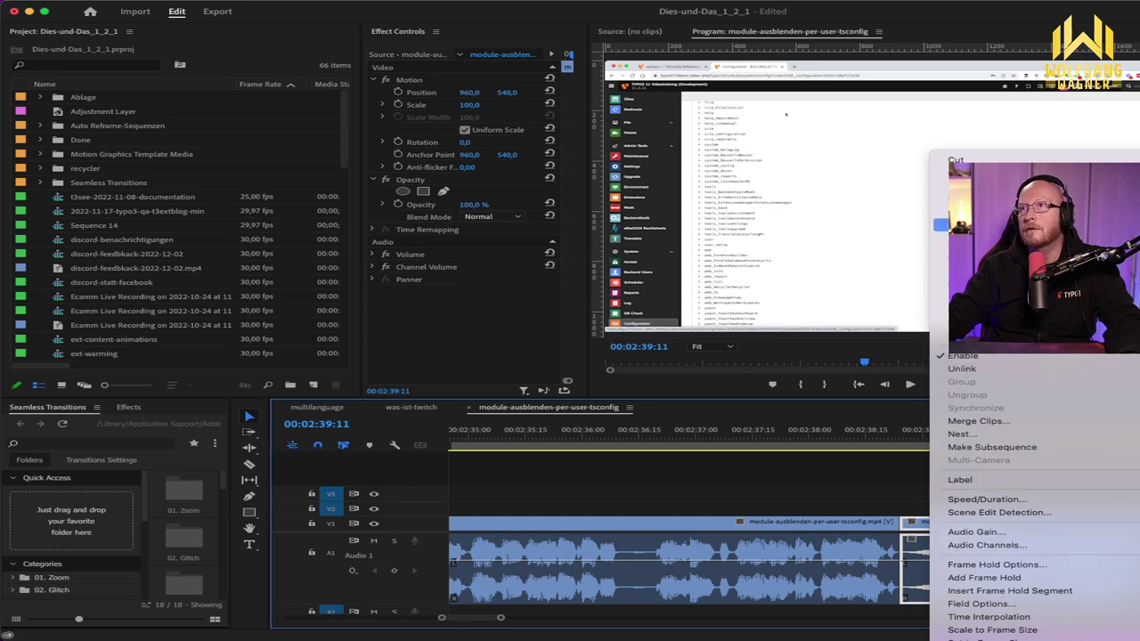
left_click(893, 499)
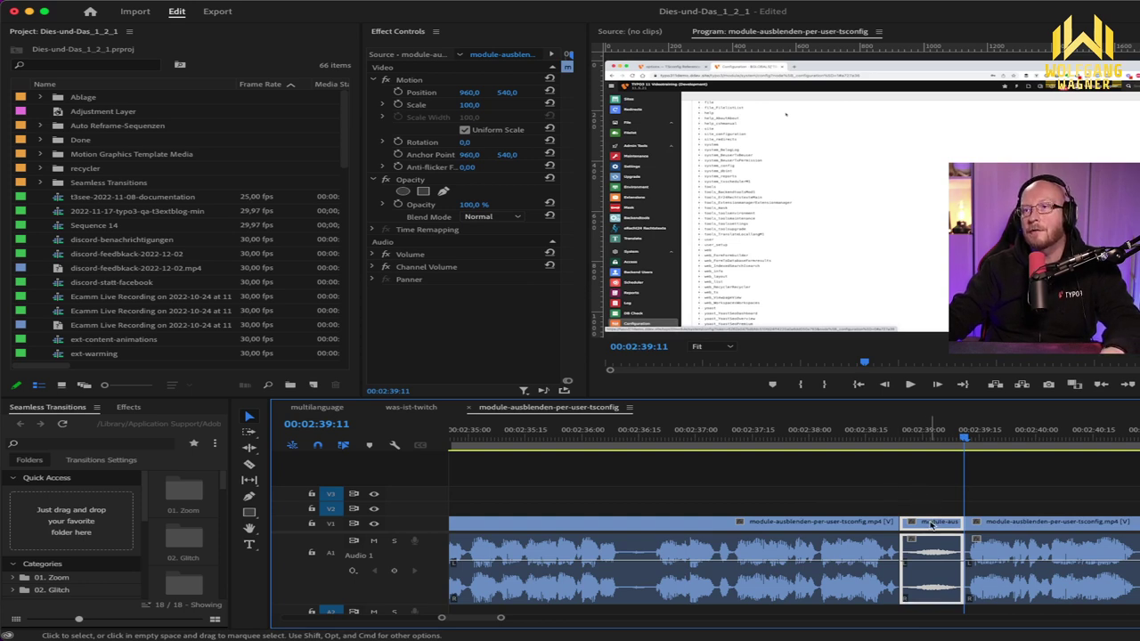
key("shift+Delete")
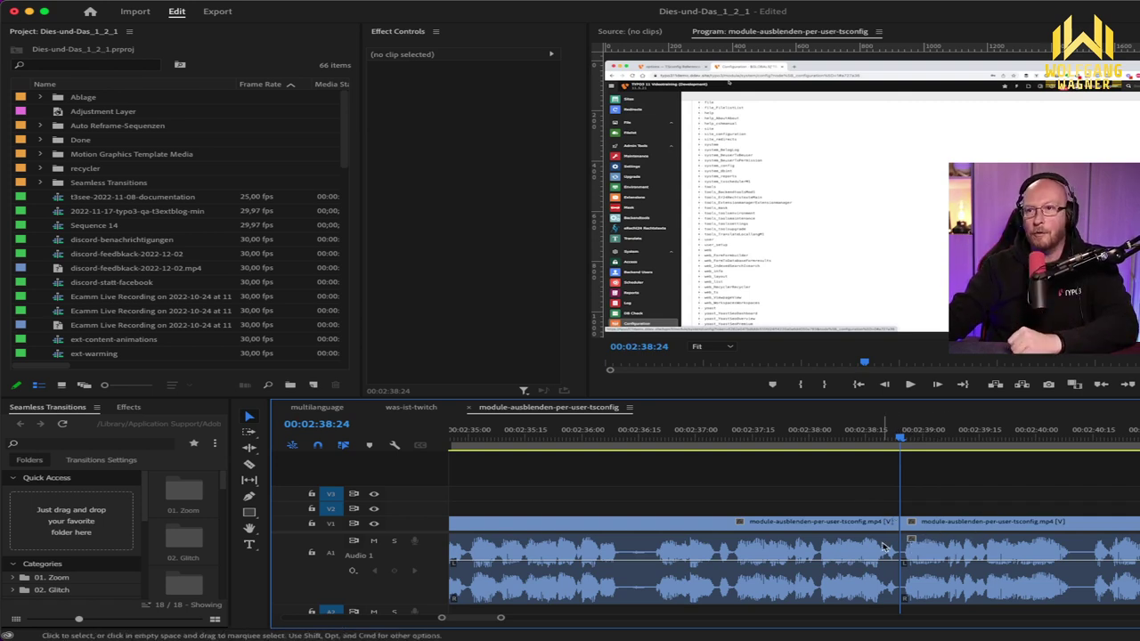
Step: Undo the ripple deletion and the preceding cuts in the module-ausblenden-per-user-tsconfig sequence
key("super+z")
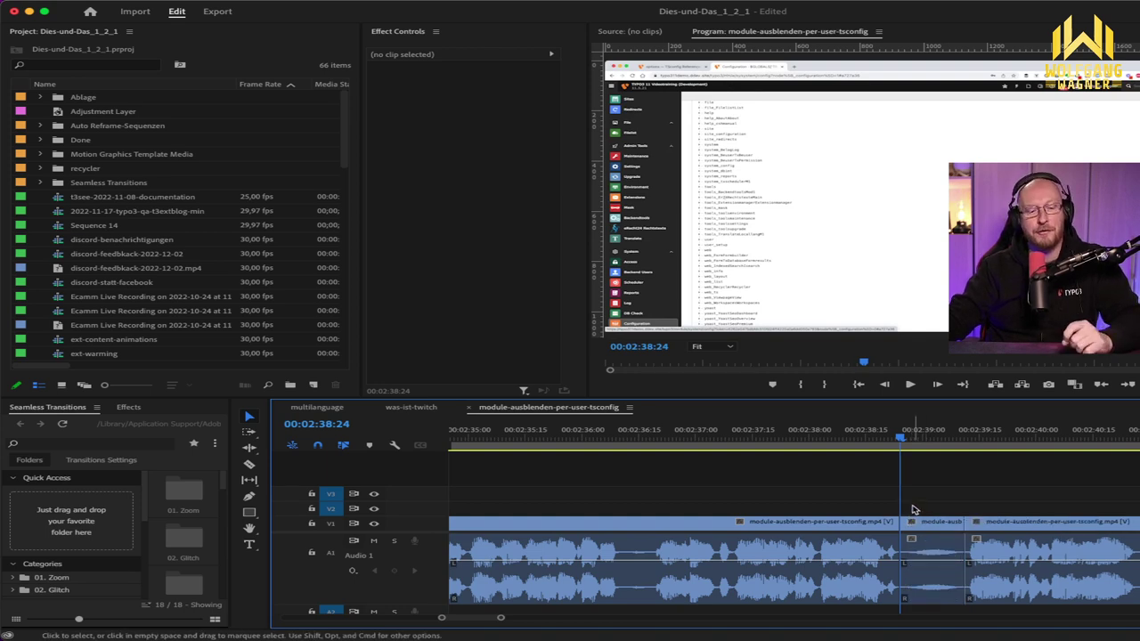
key("super+z")
left_click(920, 442)
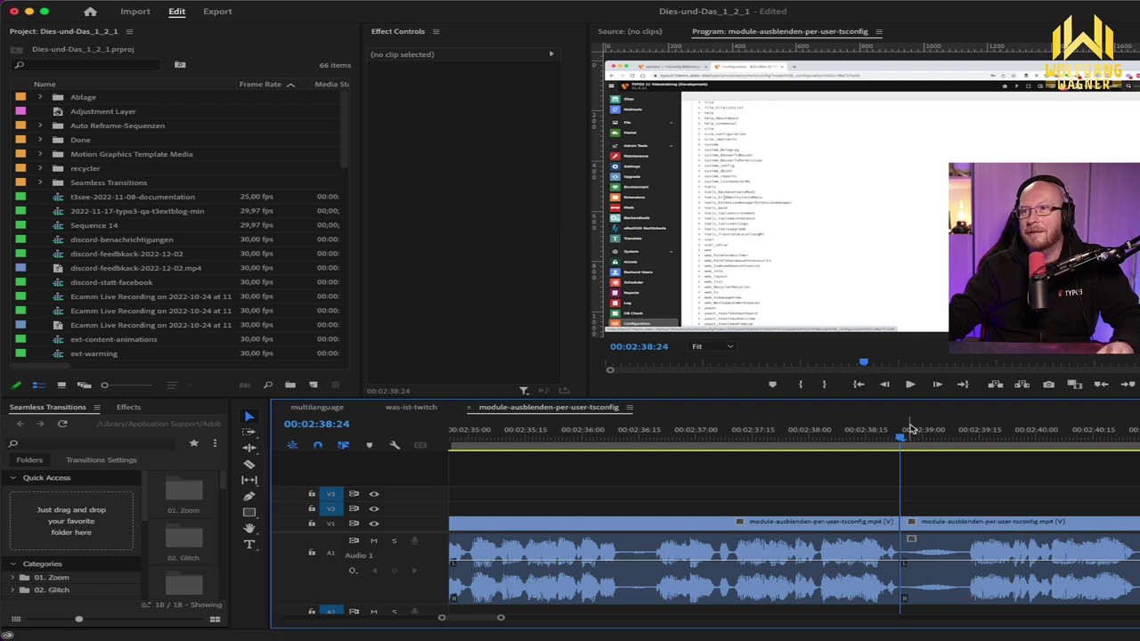
left_click_drag(920, 443, 969, 438)
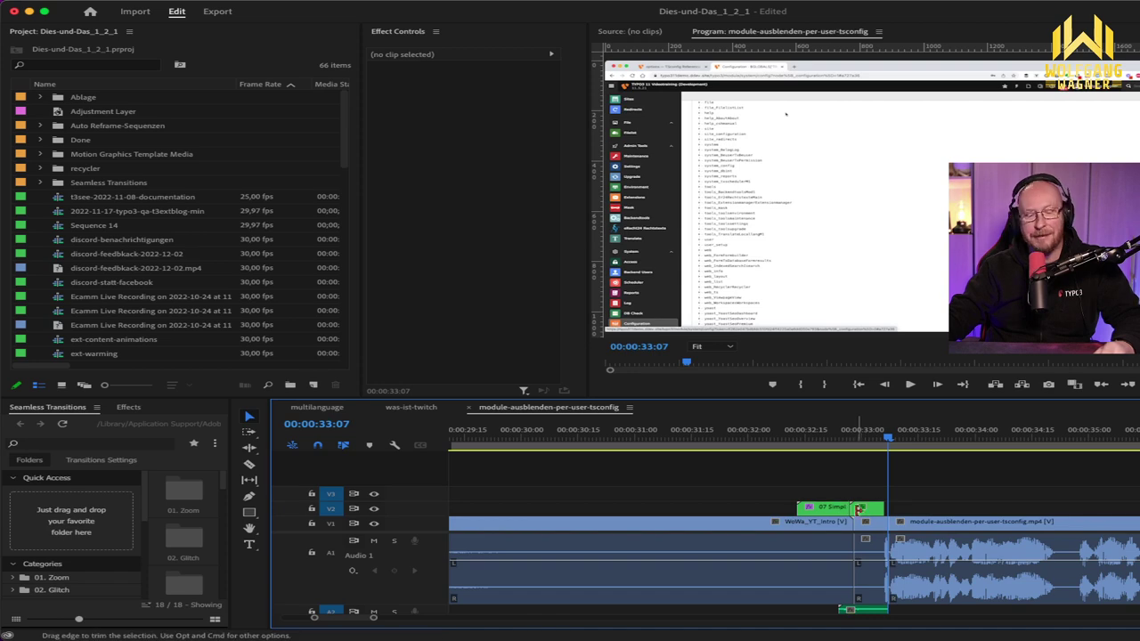
key("ctrl+z")
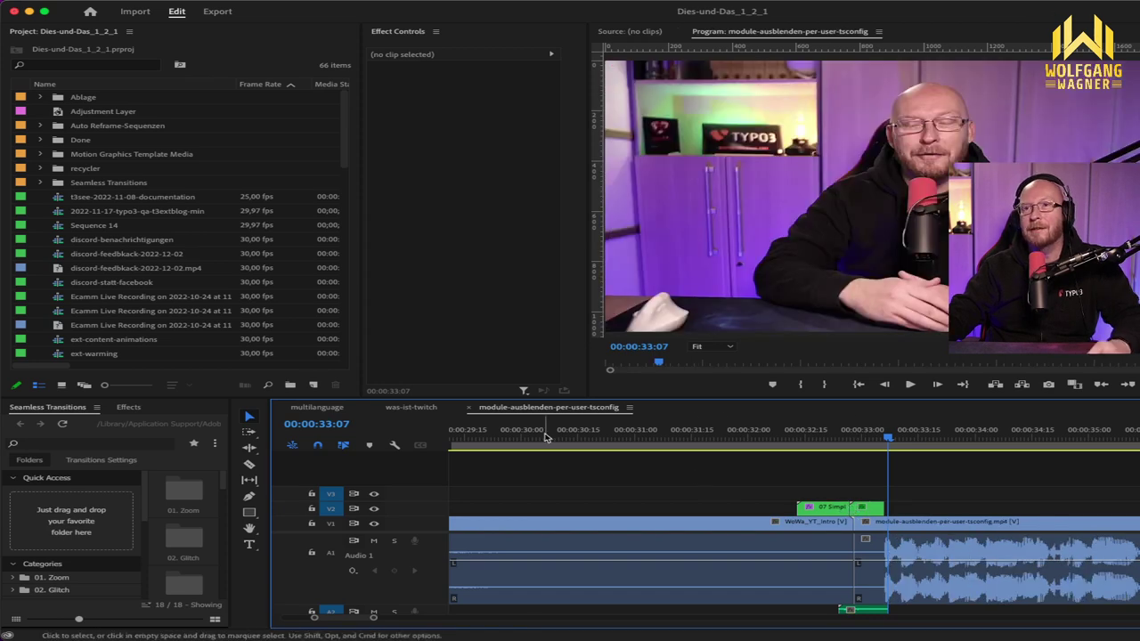
Step: View the was-ist-twitch and multilanguage sequences and return to the module-ausblenden-per-user-tsconfig sequence
left_click(414, 408)
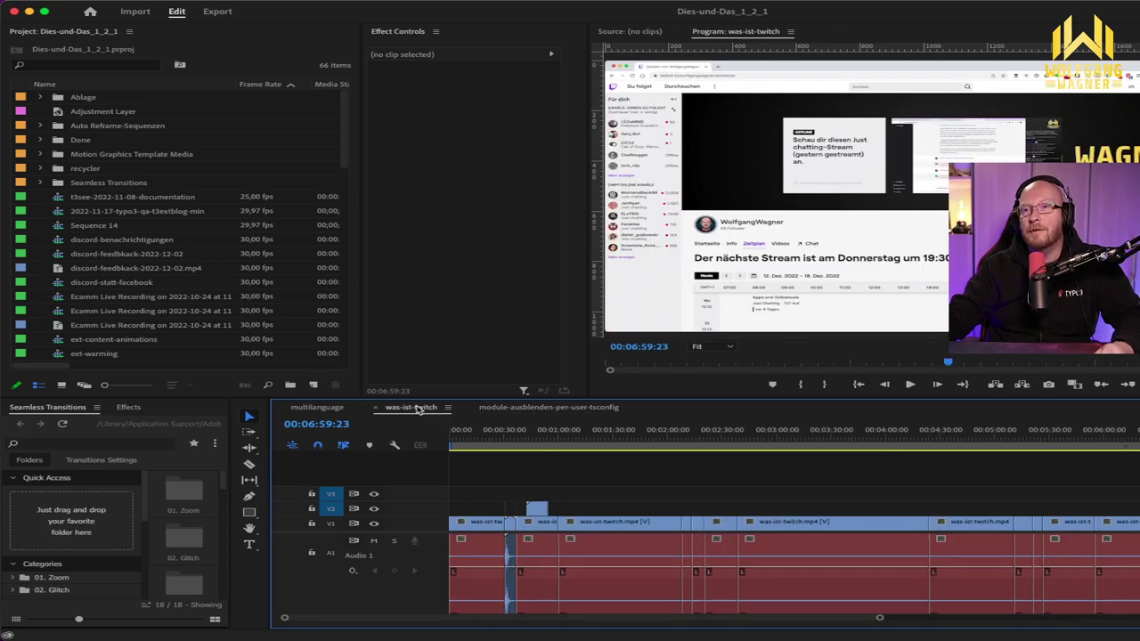
left_click(316, 408)
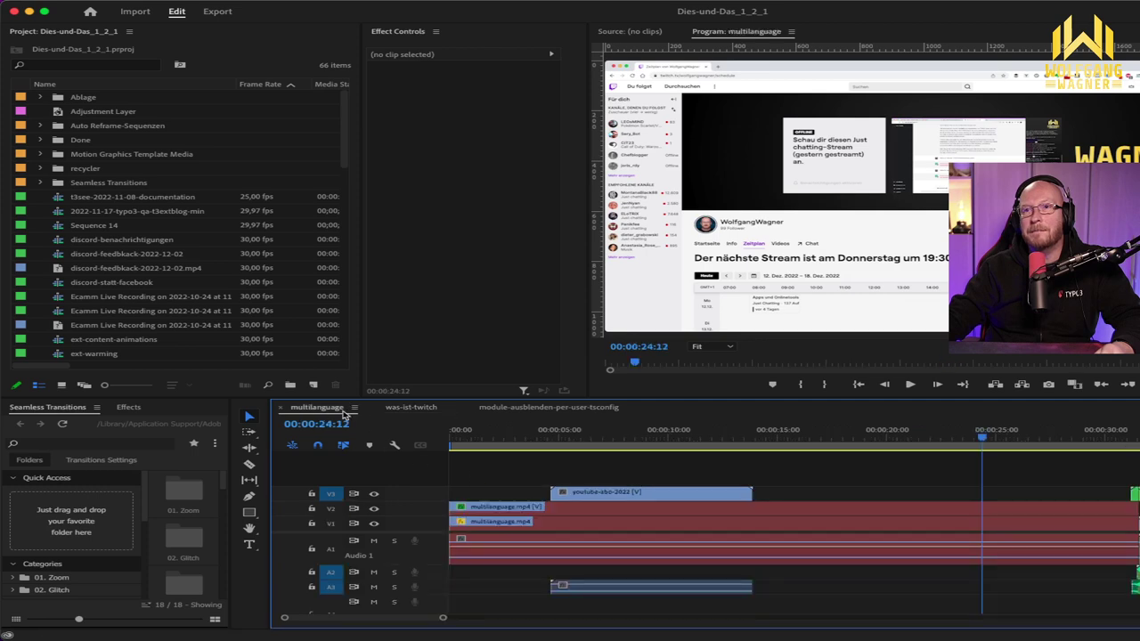
left_click(563, 408)
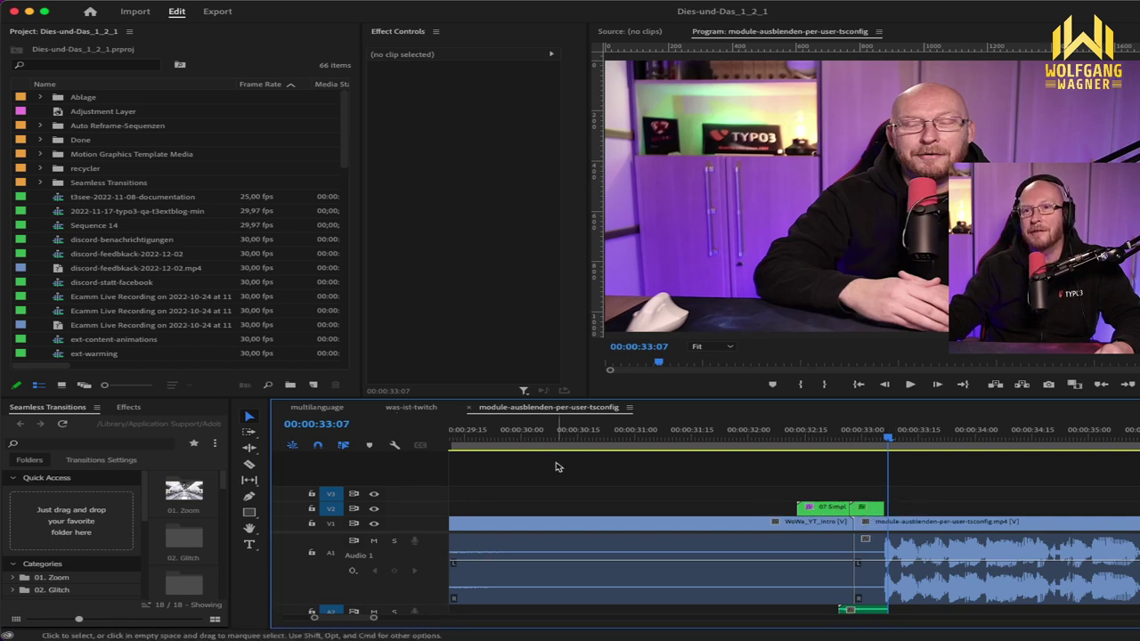
Step: Create a new sequence from multilanguage.mp4 in the project and delete the clip from its timeline
left_click(94, 353)
scroll(129, 335, "down", 4)
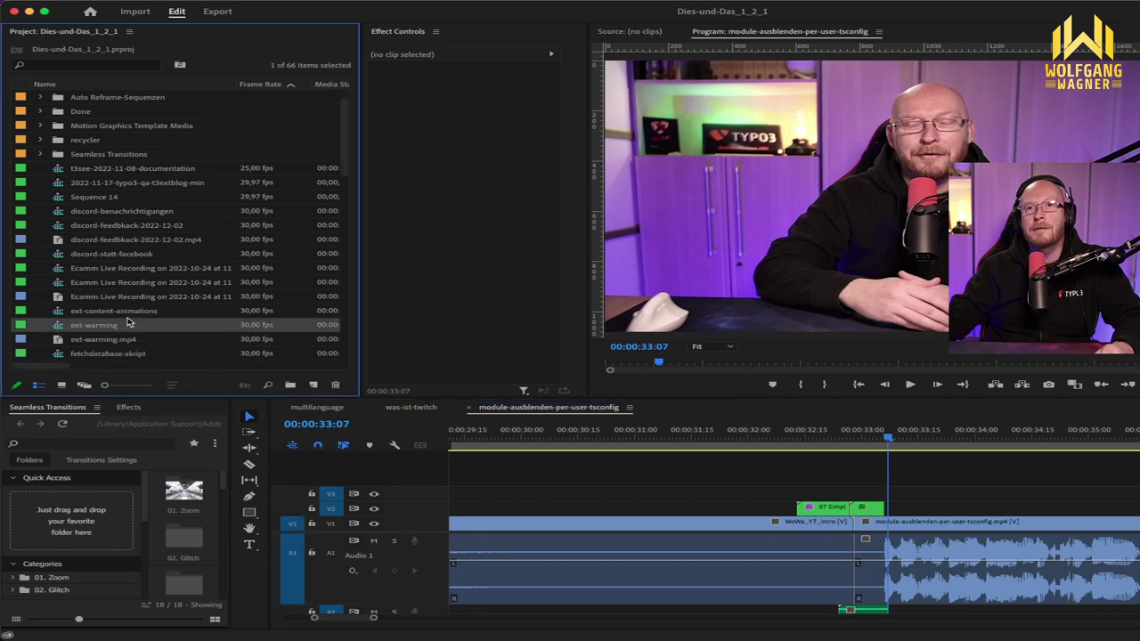
scroll(137, 323, "down", 1)
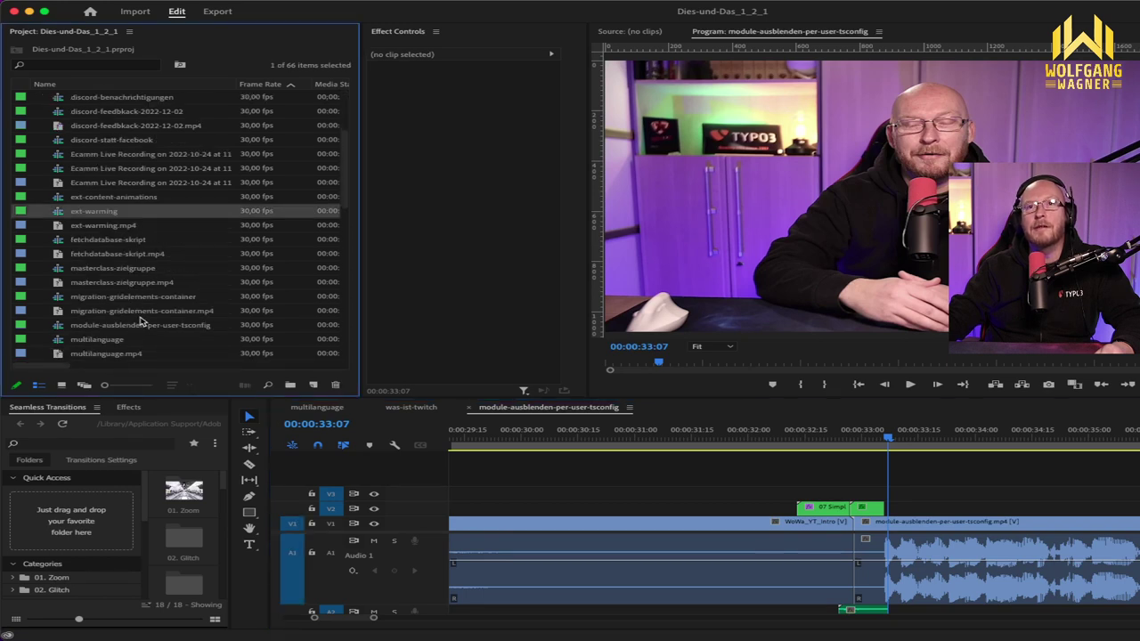
scroll(149, 325, "down", 10)
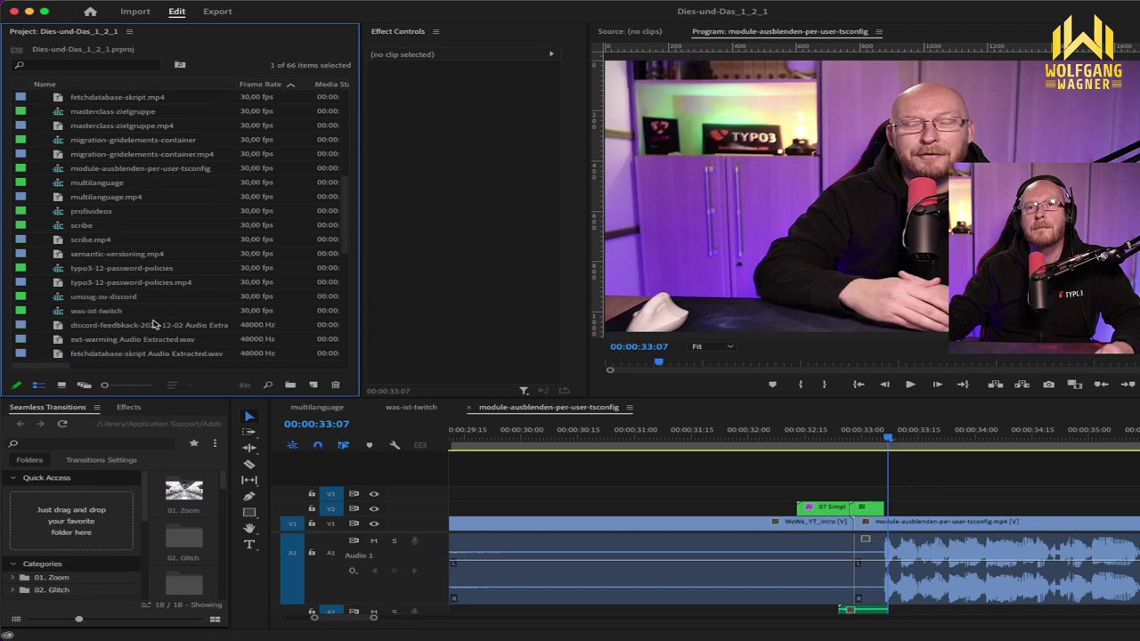
scroll(151, 326, "up", 15)
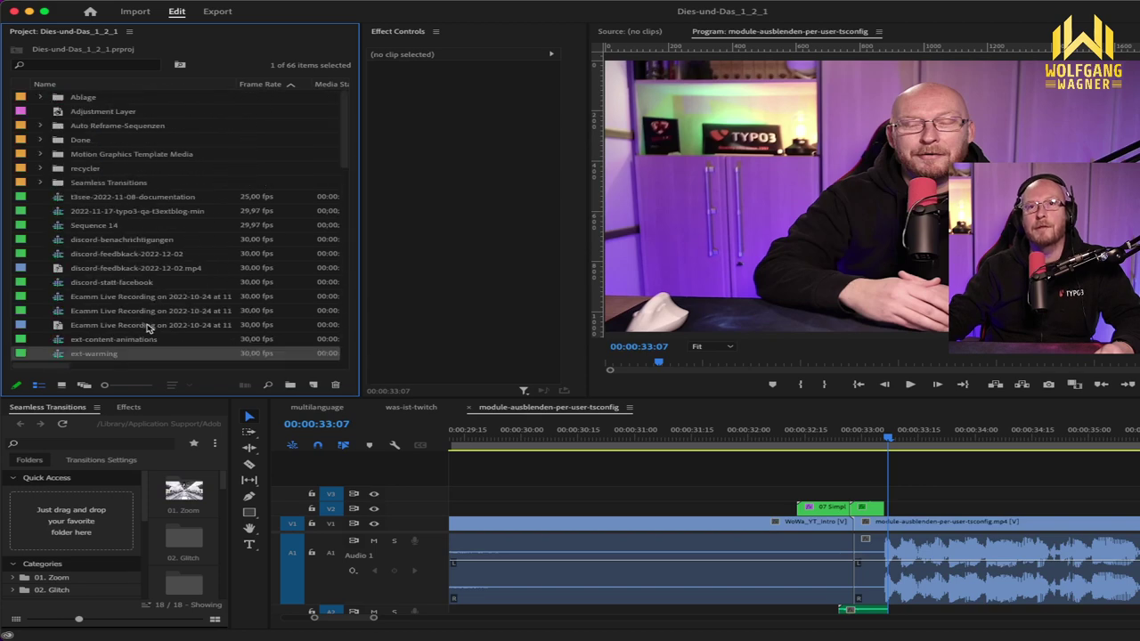
scroll(149, 328, "down", 10)
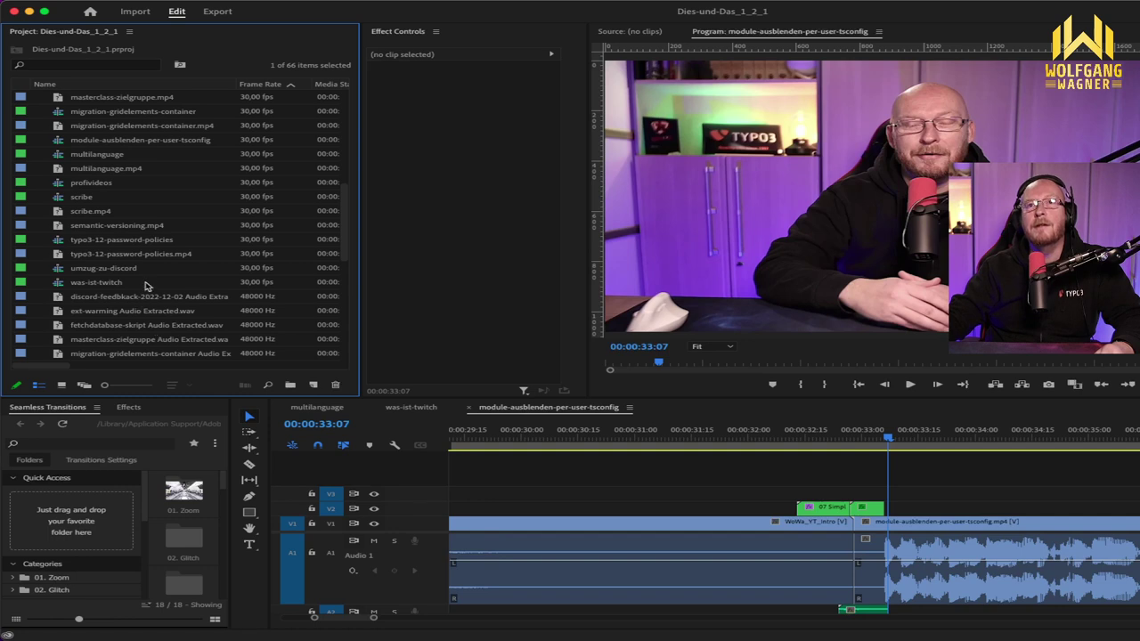
scroll(149, 282, "down", 1)
scroll(153, 268, "up", 1)
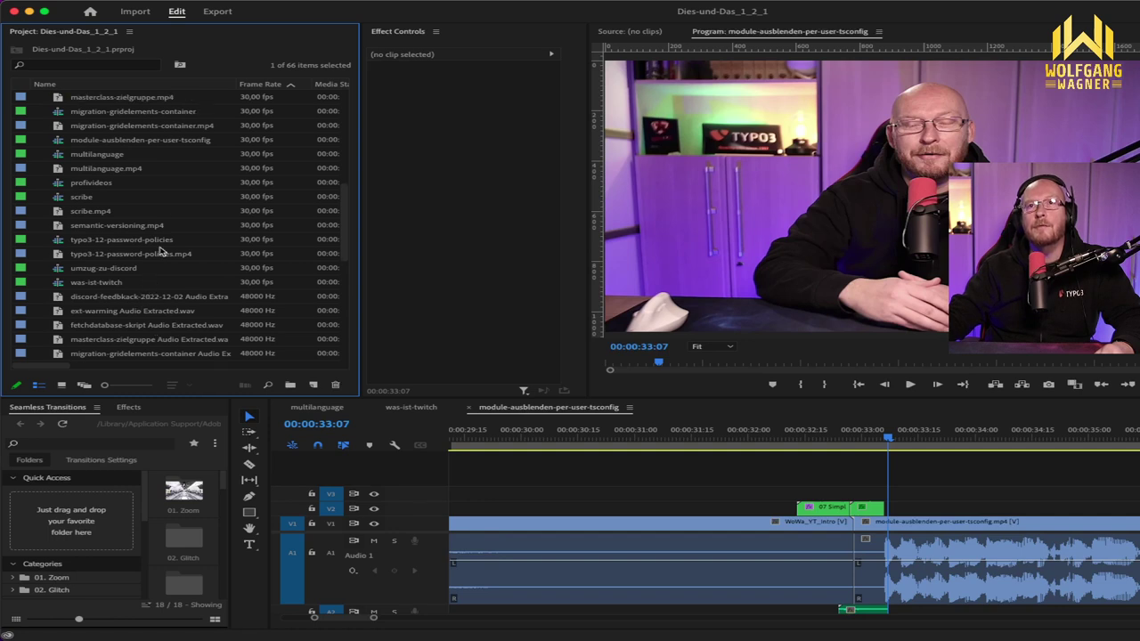
scroll(132, 142, "up", 1)
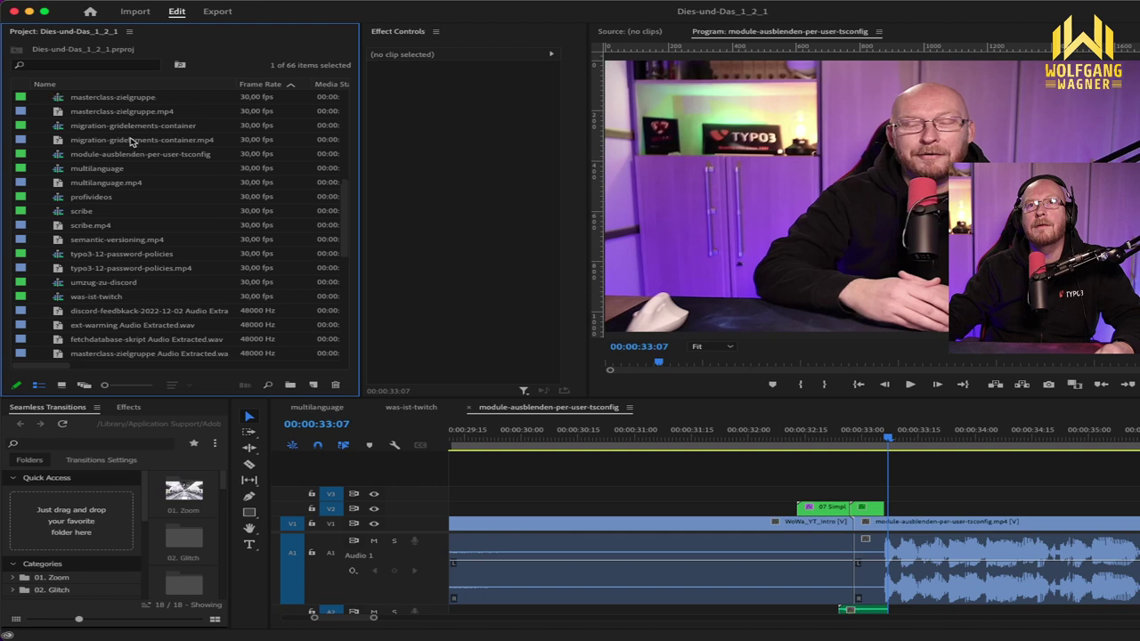
left_click(118, 186)
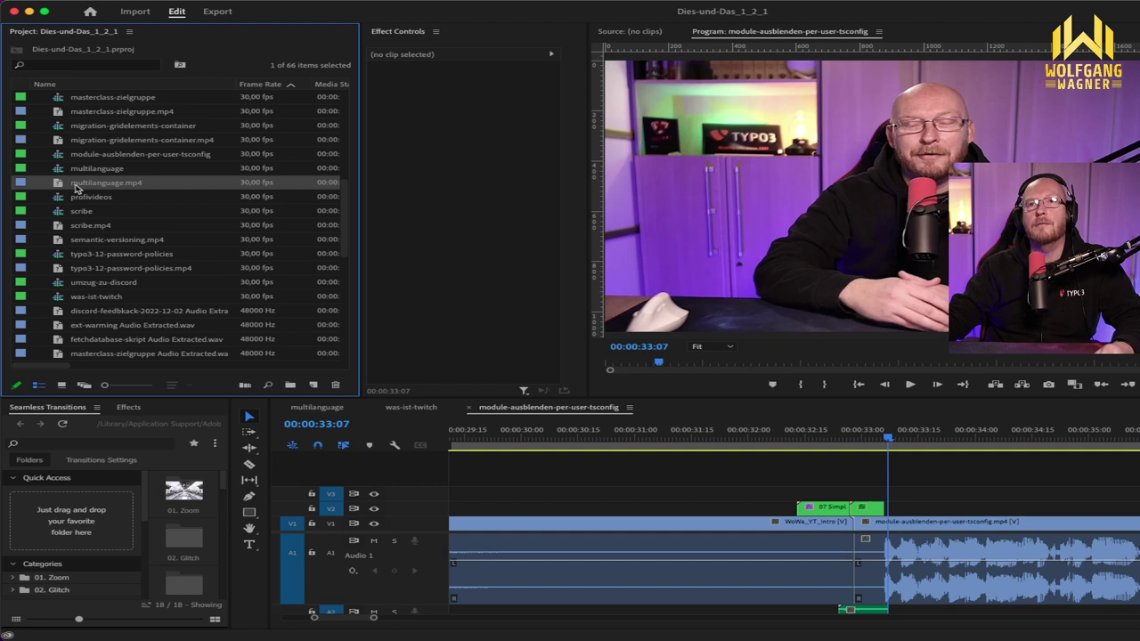
left_click_drag(78, 186, 315, 385)
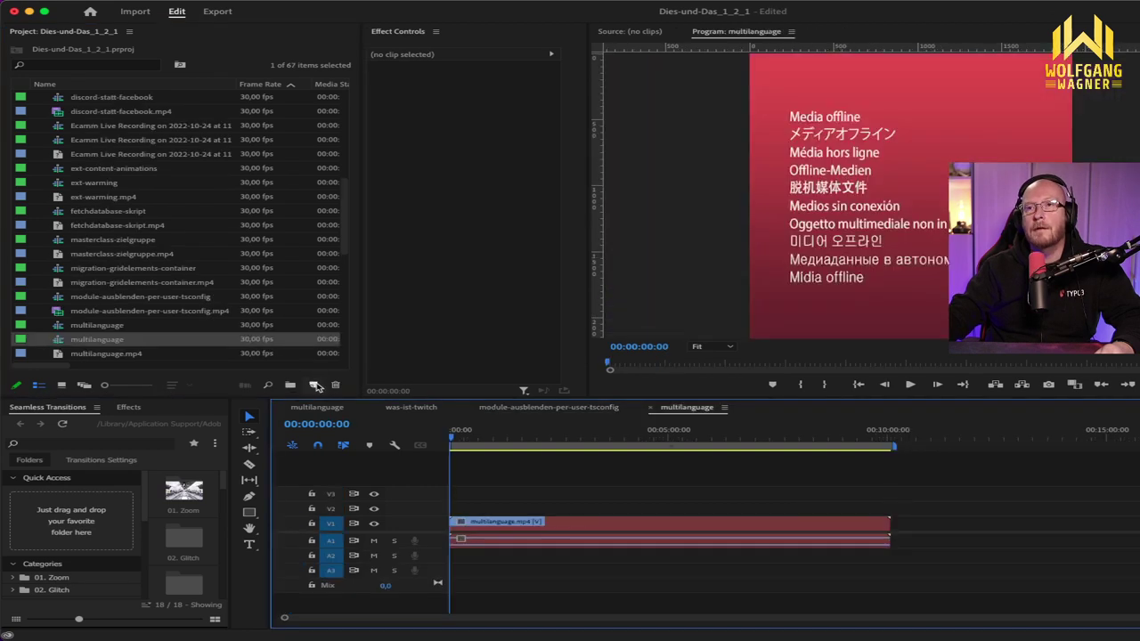
key("Delete")
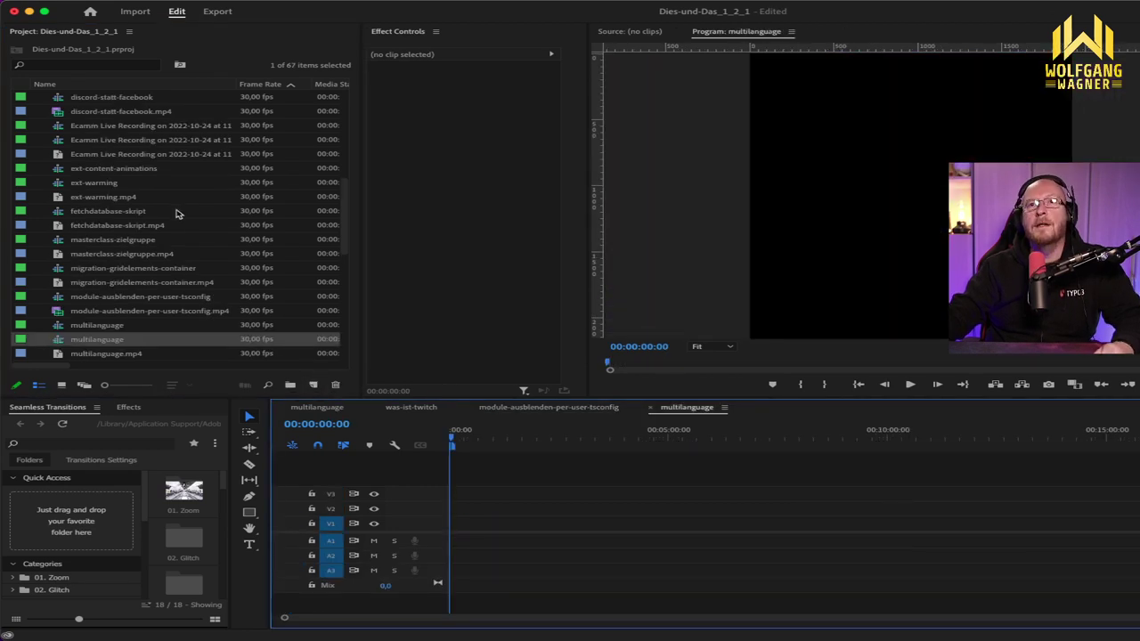
Step: Look through the project's media files and sort the items by name
scroll(151, 241, "up", 3)
scroll(151, 240, "up", 3)
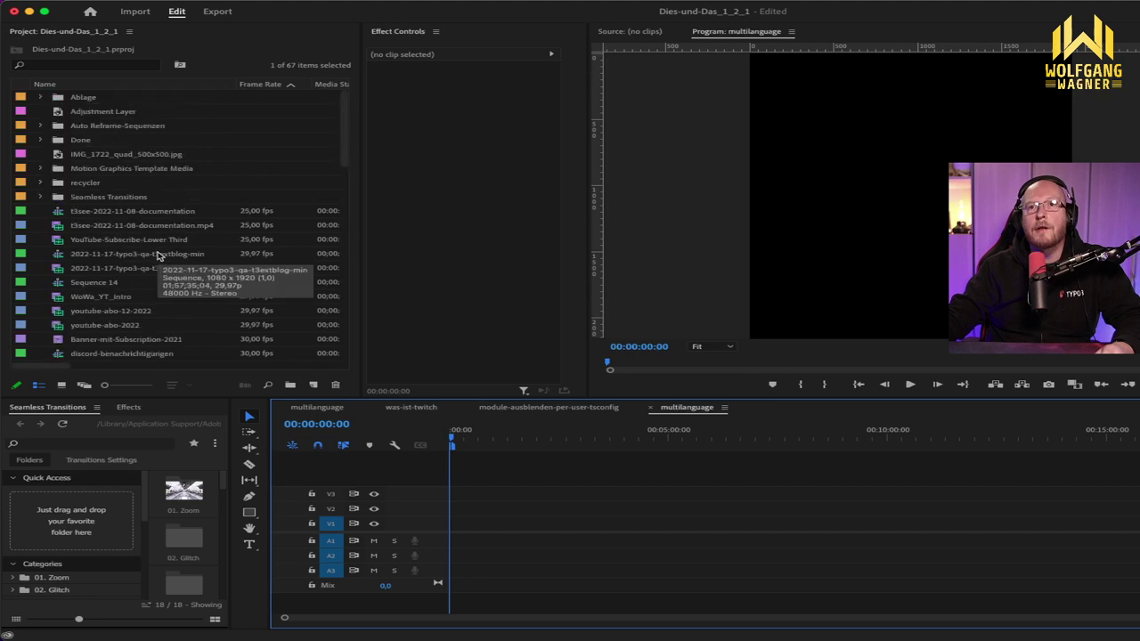
scroll(154, 257, "down", 10)
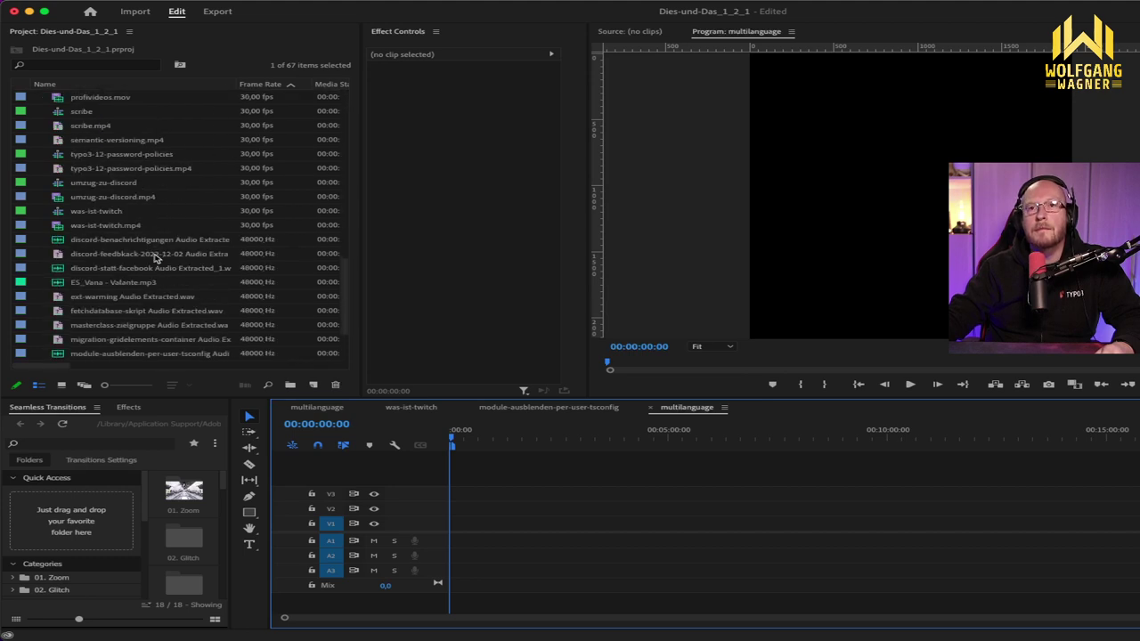
left_click(132, 326)
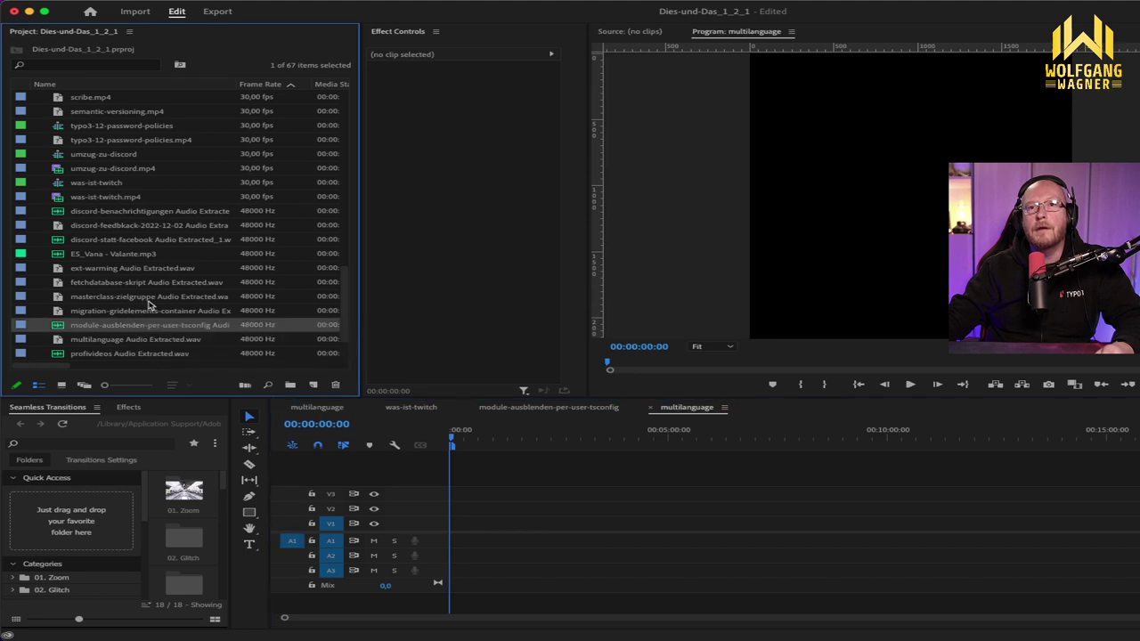
left_click(94, 84)
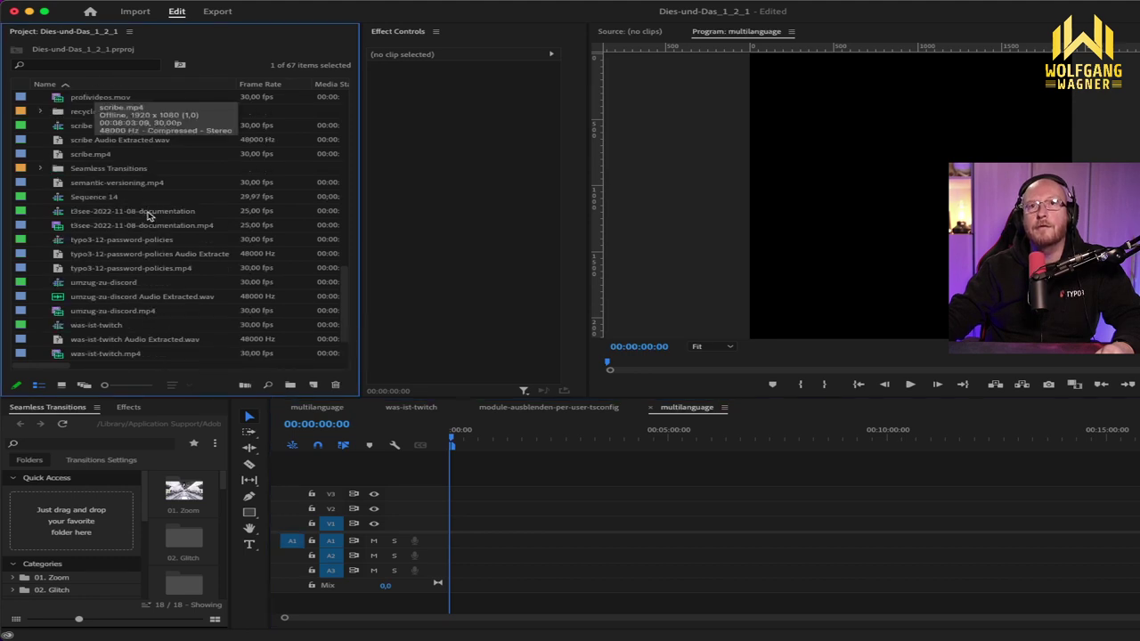
Step: Create a new sequence from module-ausblenden-per-user-tsconfig.mp4 and move its playhead to 00:01:11:10
scroll(151, 224, "up", 4)
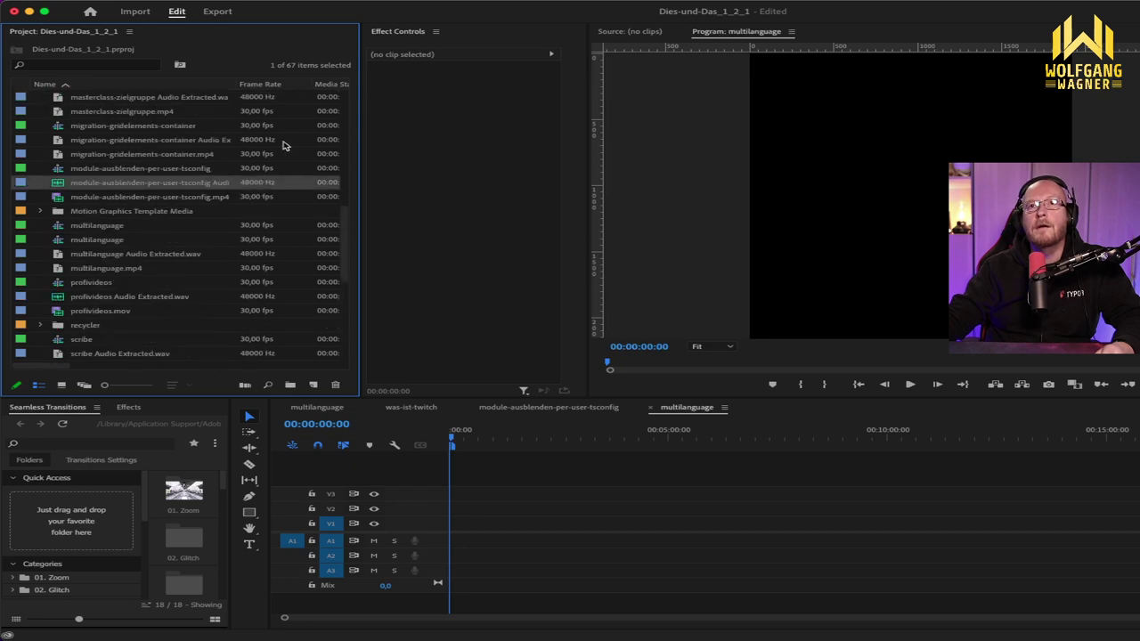
left_click(141, 198)
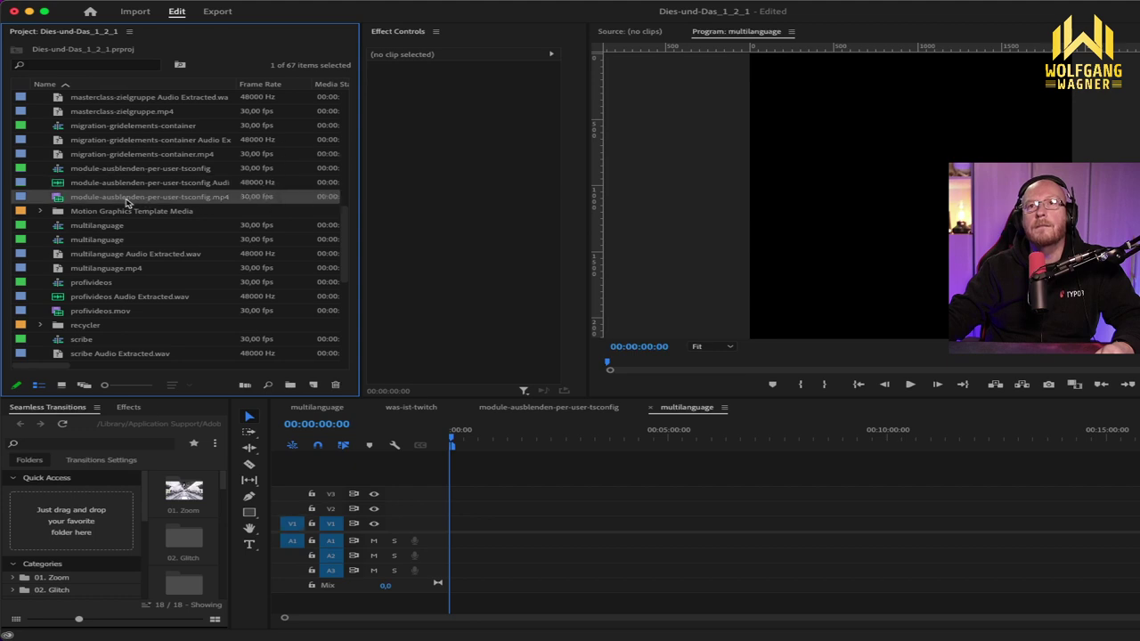
left_click_drag(318, 400, 314, 386)
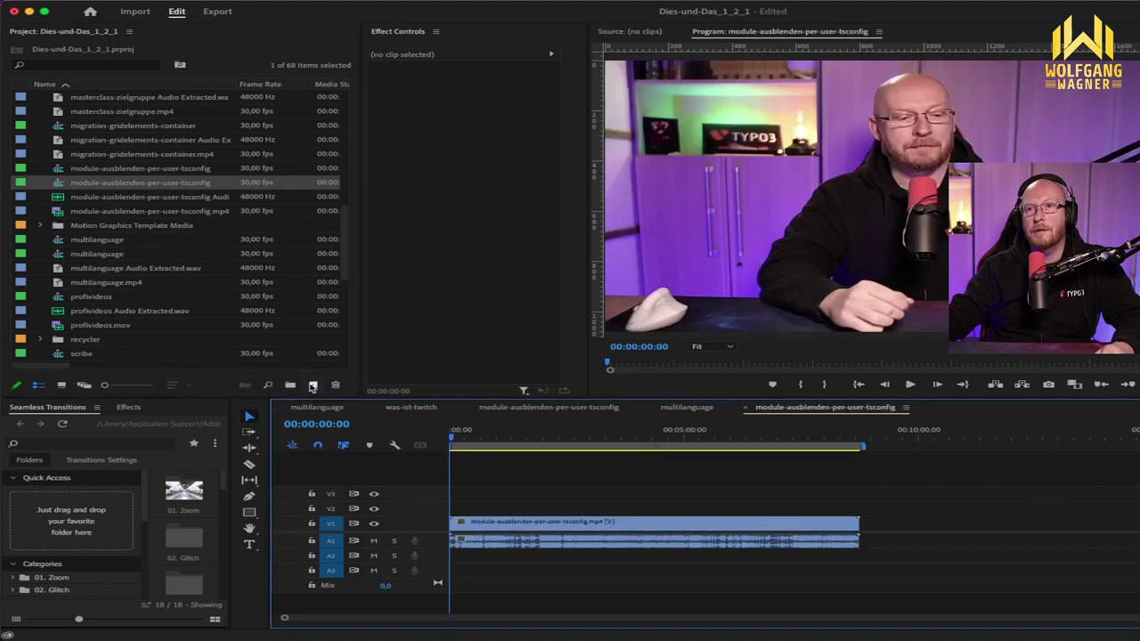
left_click_drag(494, 436, 506, 437)
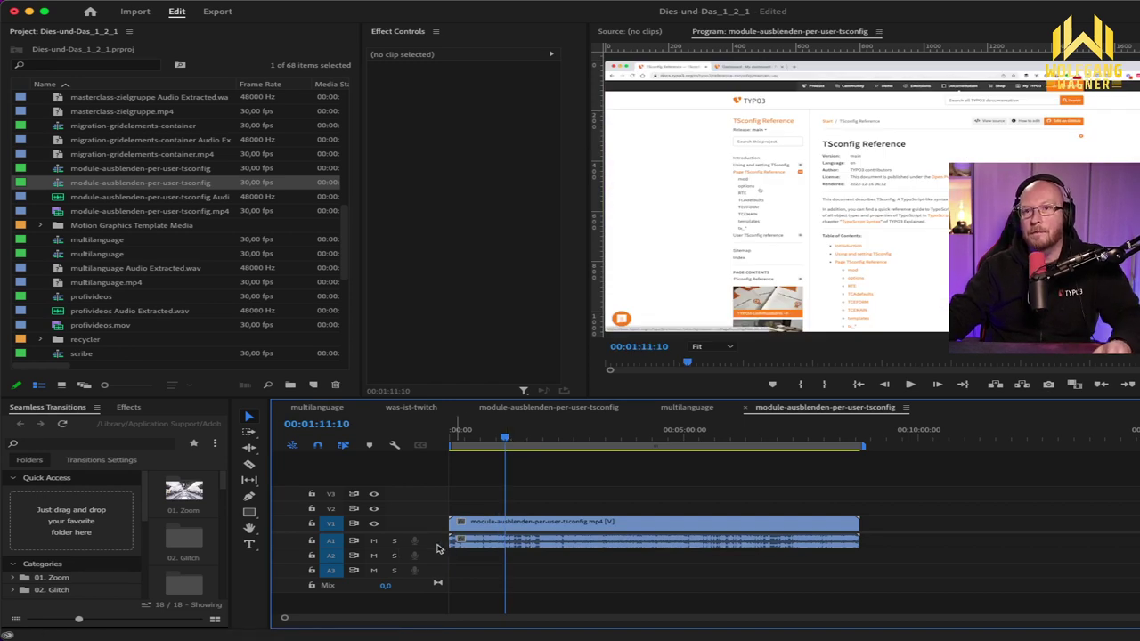
Step: Enlarge audio track A1 to show its waveform and split the clip at 00:01:11:09
left_click_drag(426, 605, 430, 614)
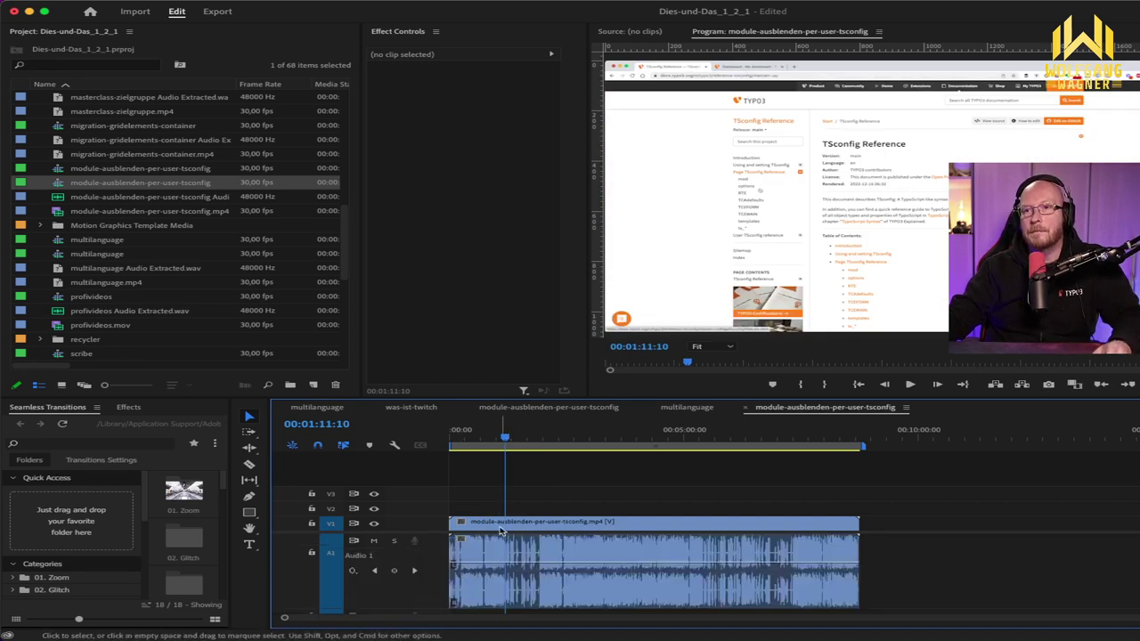
key("equal")
key("equal")
key("equal")
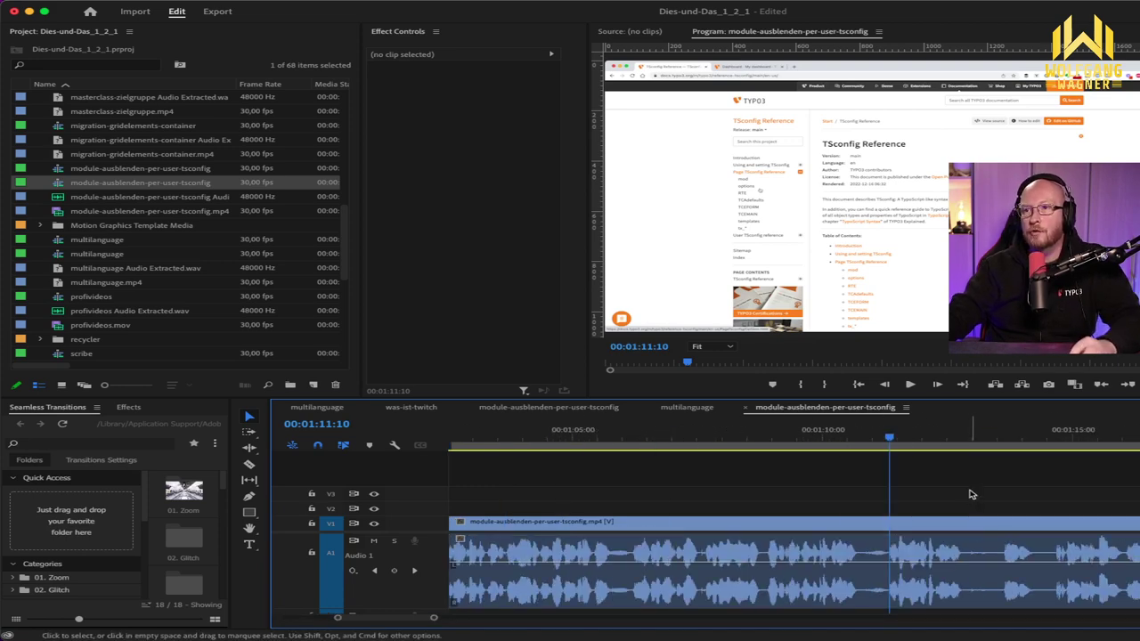
left_click(888, 446)
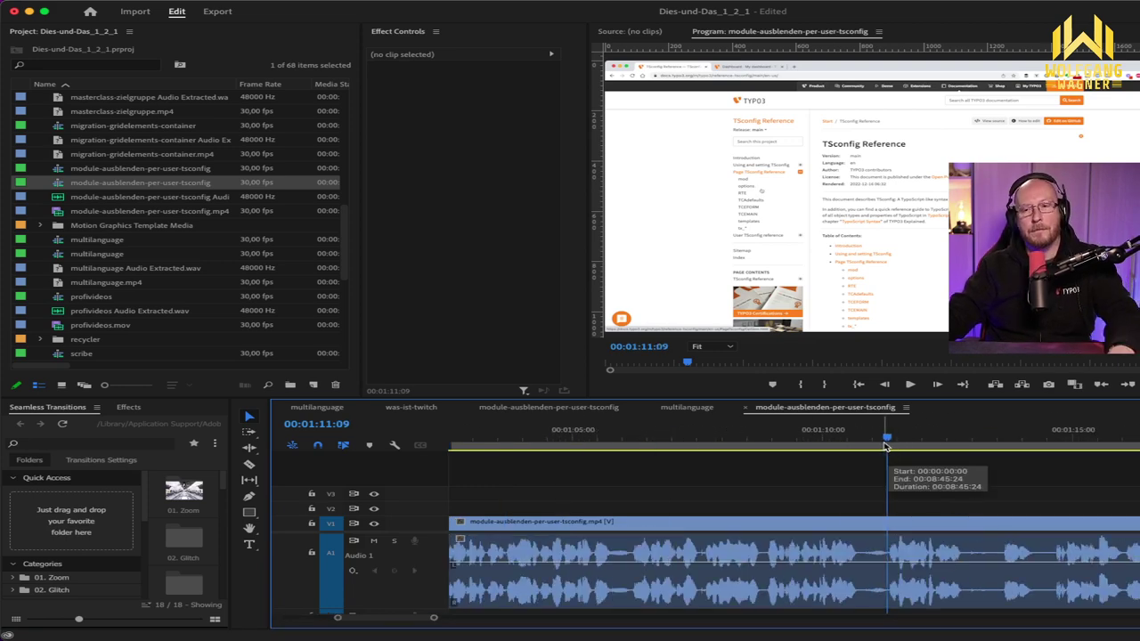
key("super+k")
Step: Ripple-trim the start of the clip after the cut up to 00:01:13:16, closing the gap
left_click(935, 438)
left_click_drag(938, 439, 1004, 433)
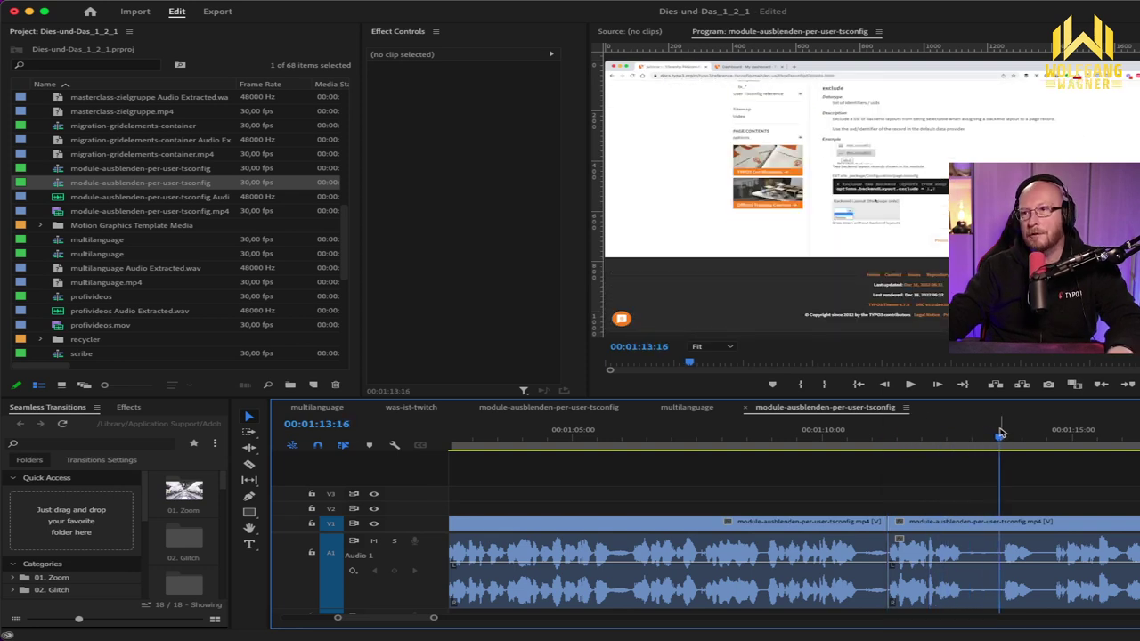
key("Up")
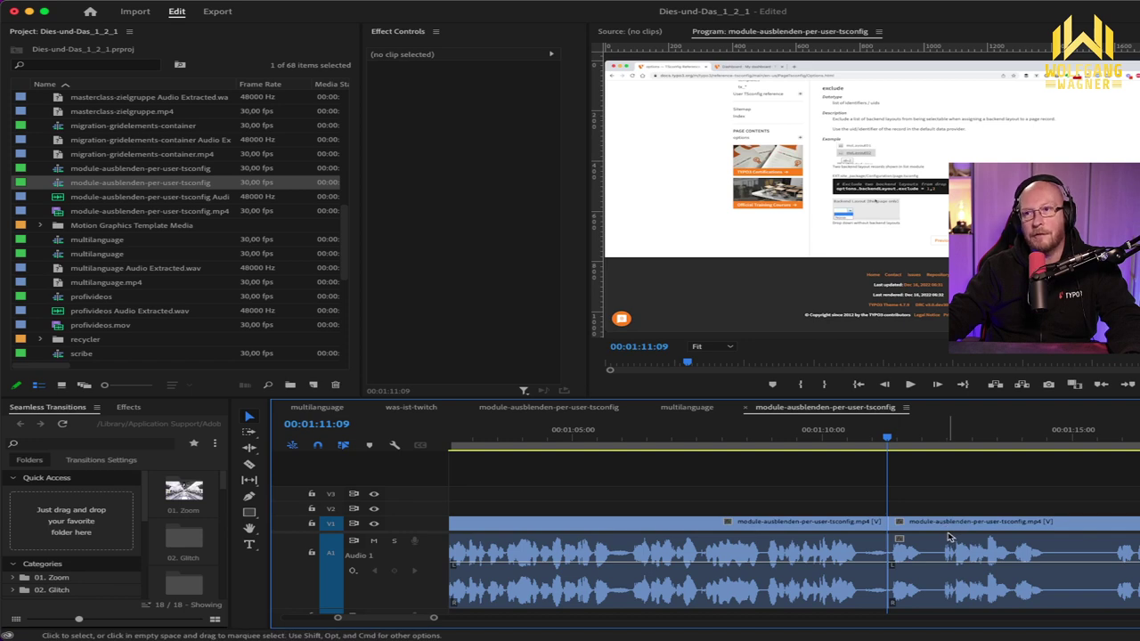
Step: Split the clip at 00:01:14:13 and undo that cut
left_click(1044, 438)
key("super+k")
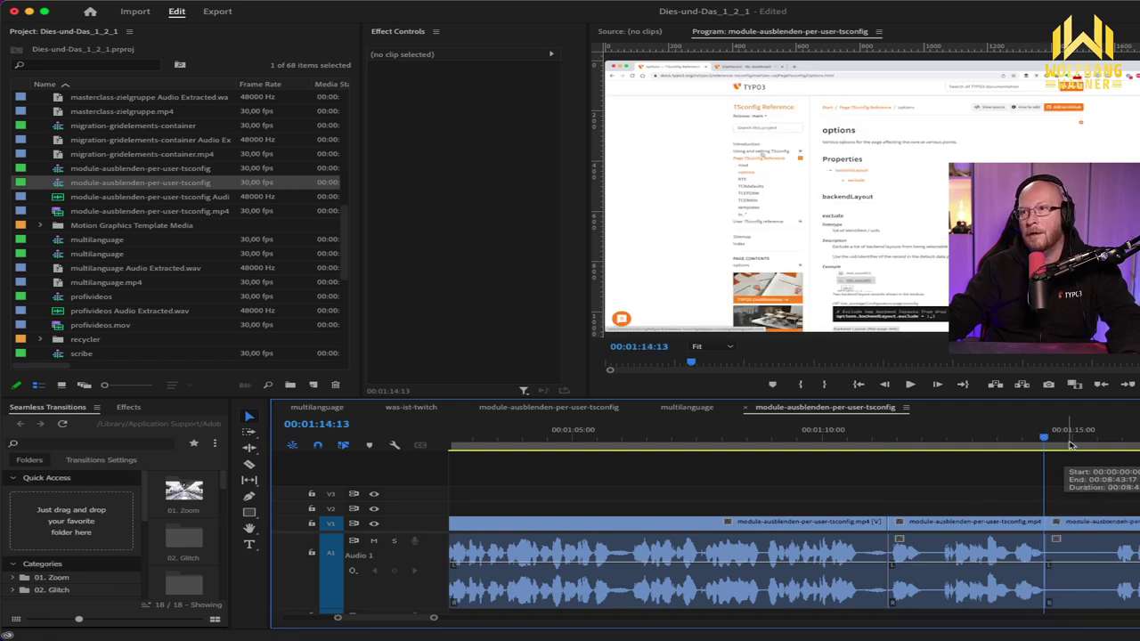
left_click_drag(1070, 446, 1081, 444)
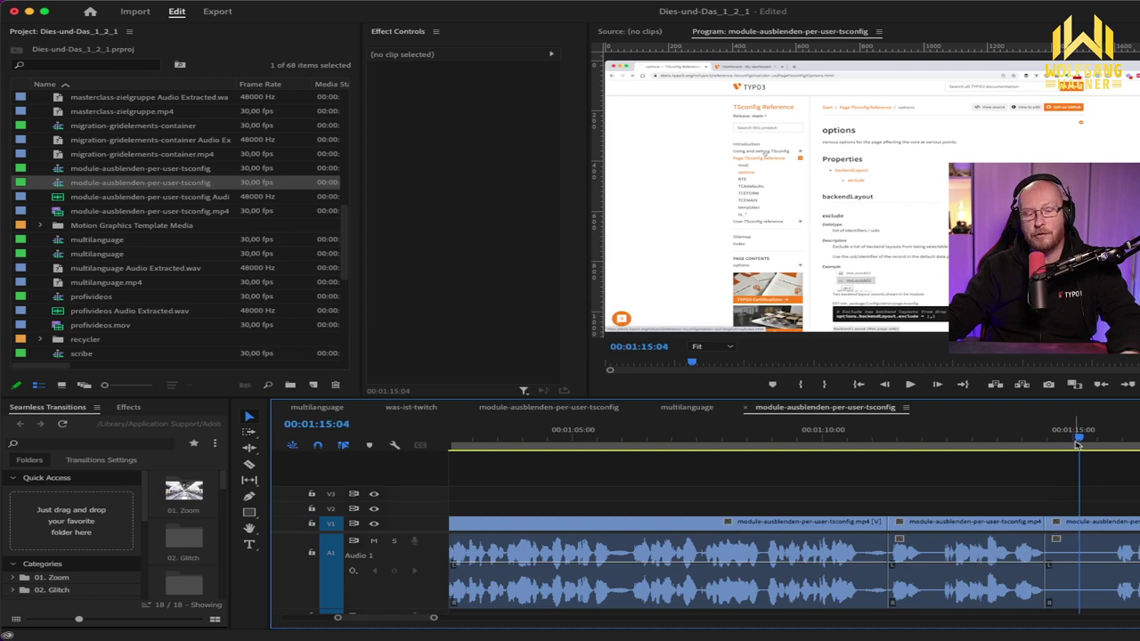
key("super+z")
Step: Split the clip at 00:01:15:24, ripple-trim the pause back to 00:01:14:15 and place the playhead at 00:01:12:27
left_click_drag(1069, 437, 1117, 440)
key("super+k")
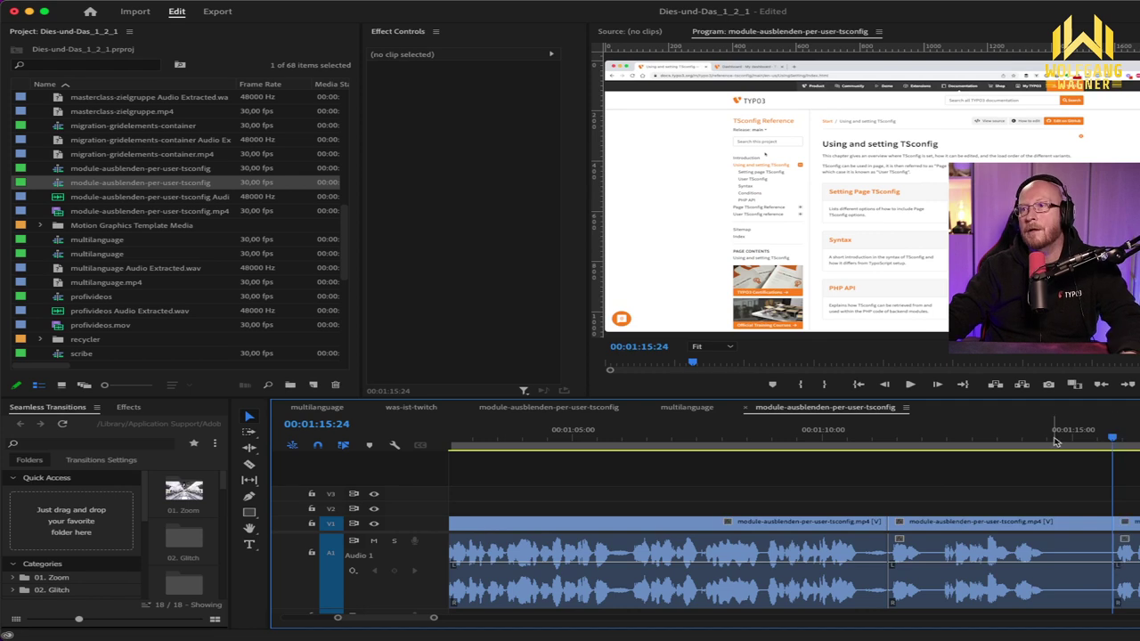
mouse_move(1044, 436)
left_mouse_down()
mouse_move(1105, 436)
mouse_move(1049, 439)
left_mouse_up()
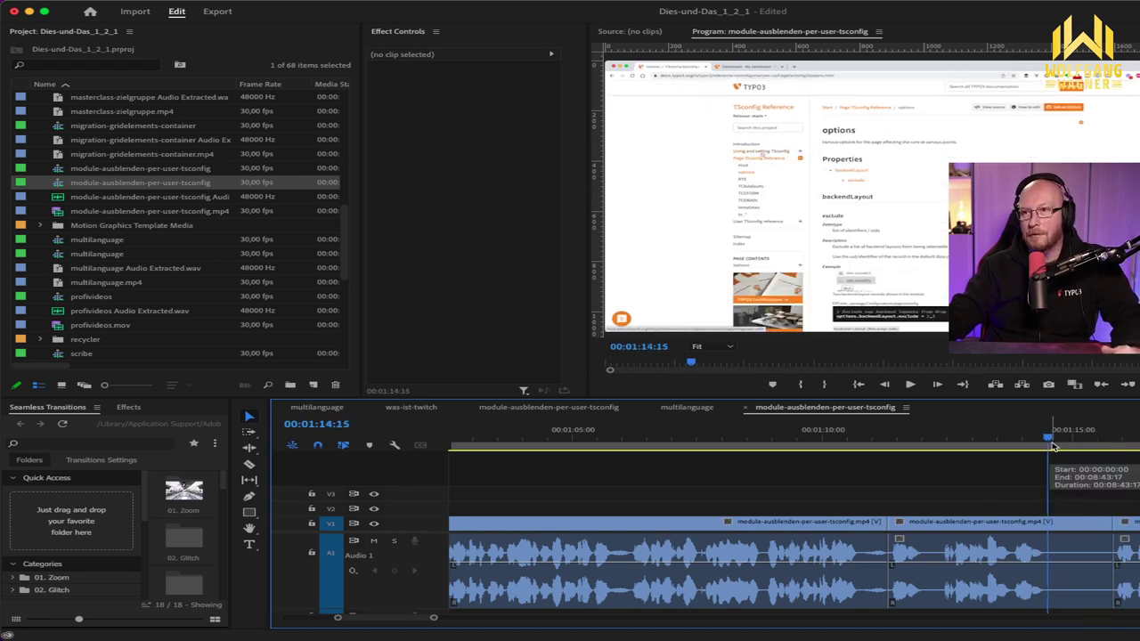
key("w")
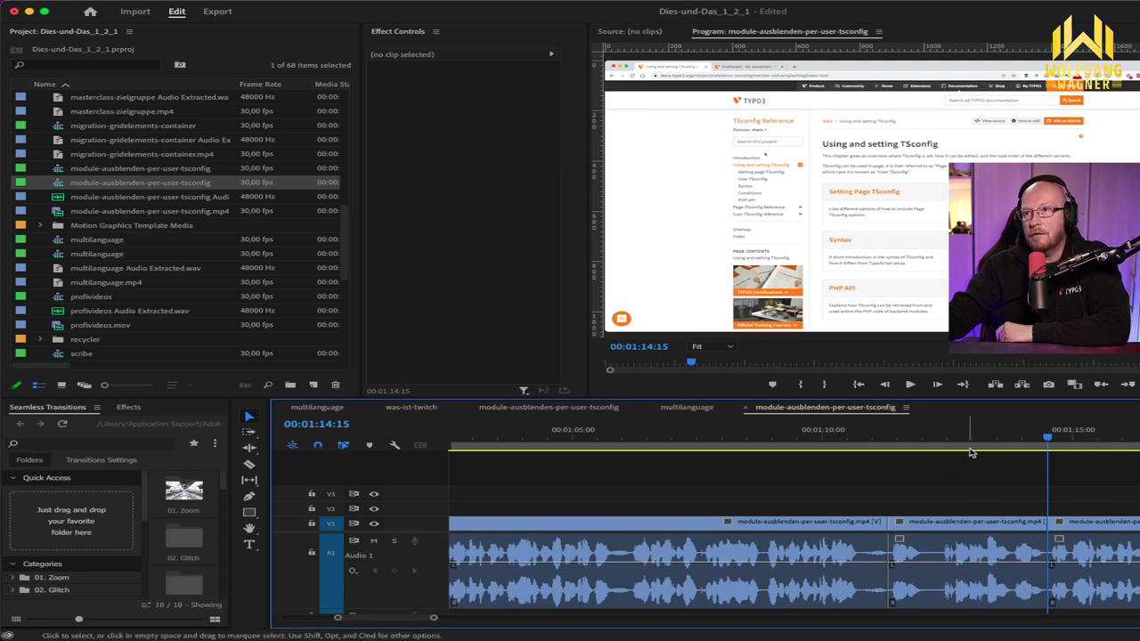
left_click_drag(950, 443, 973, 440)
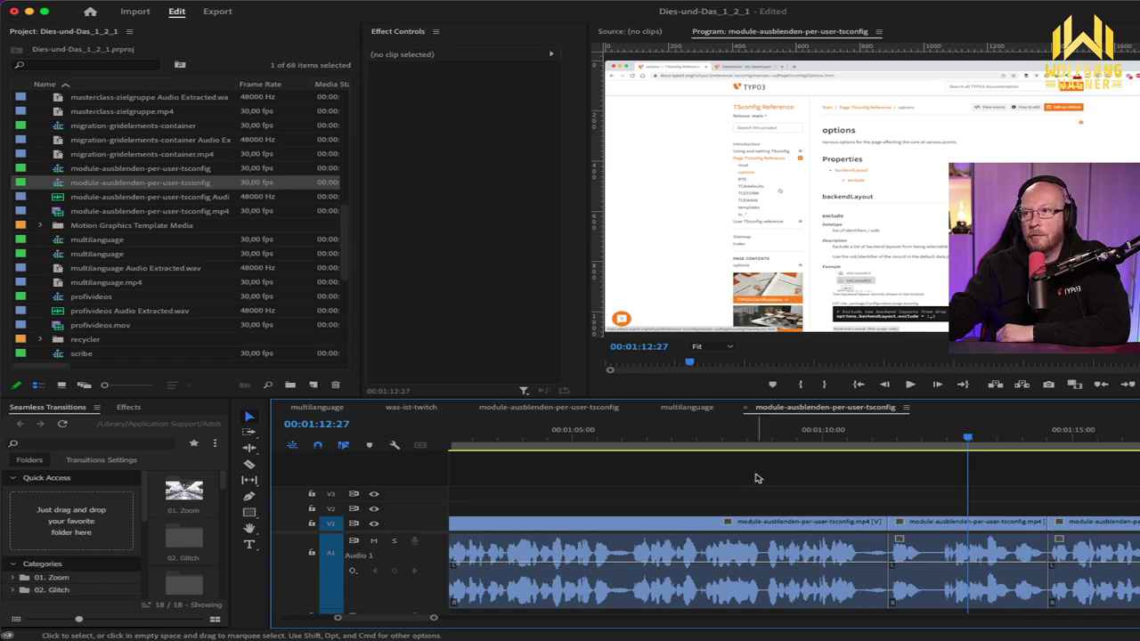
Step: Open the export settings for the sequence and choose the preset wowa_1920x1080_30fps_50MBit
left_click(216, 12)
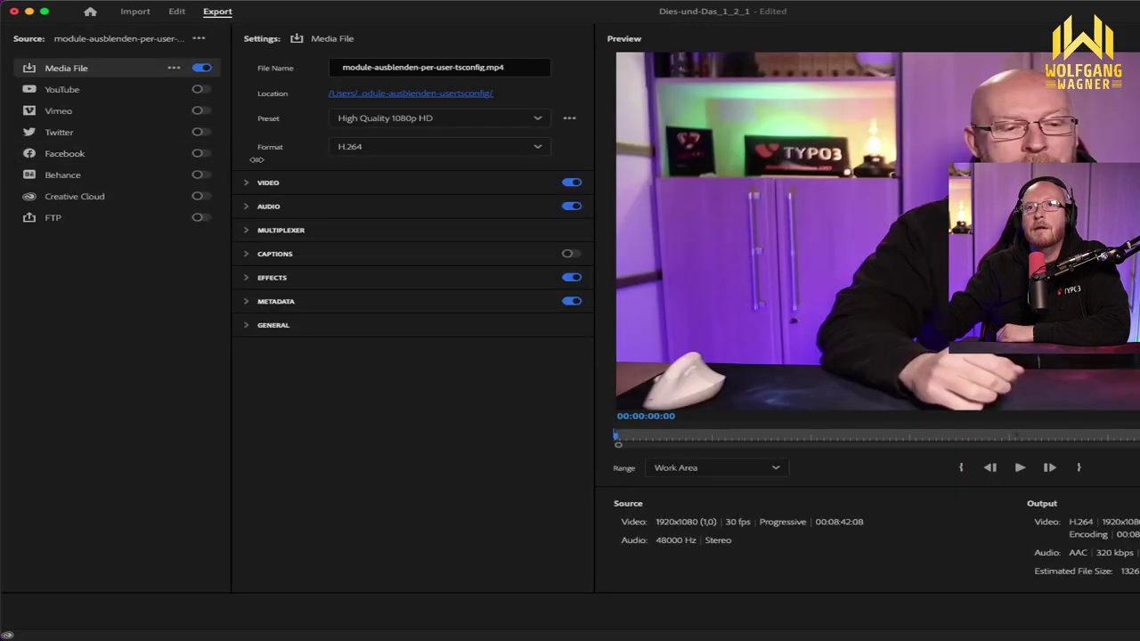
left_click(440, 119)
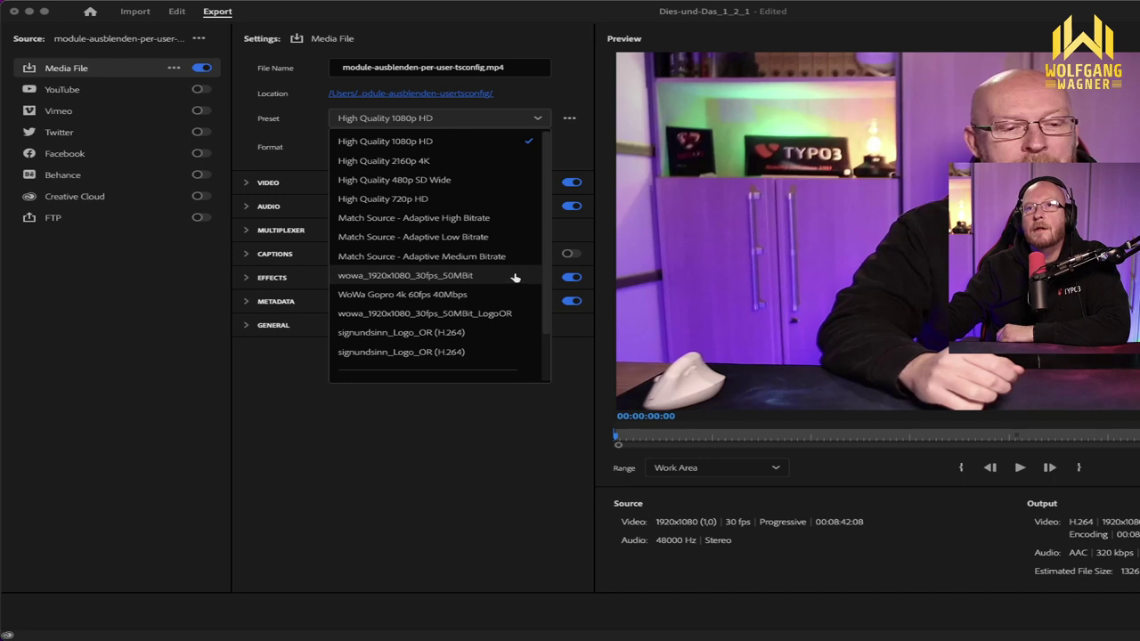
left_click(453, 278)
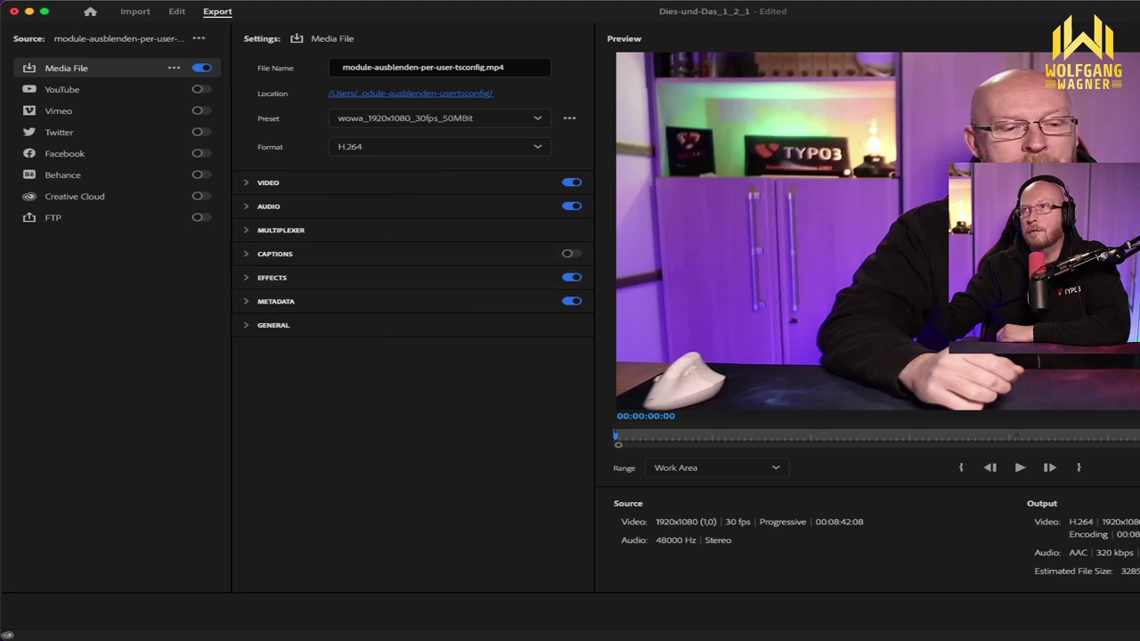
left_click(450, 118)
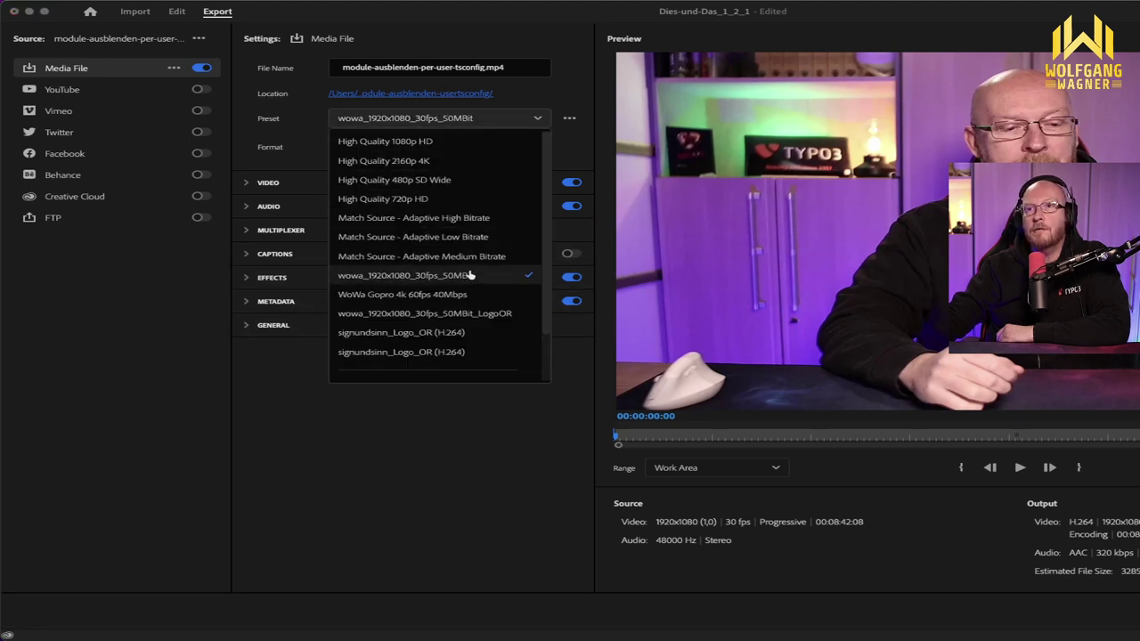
left_click(450, 519)
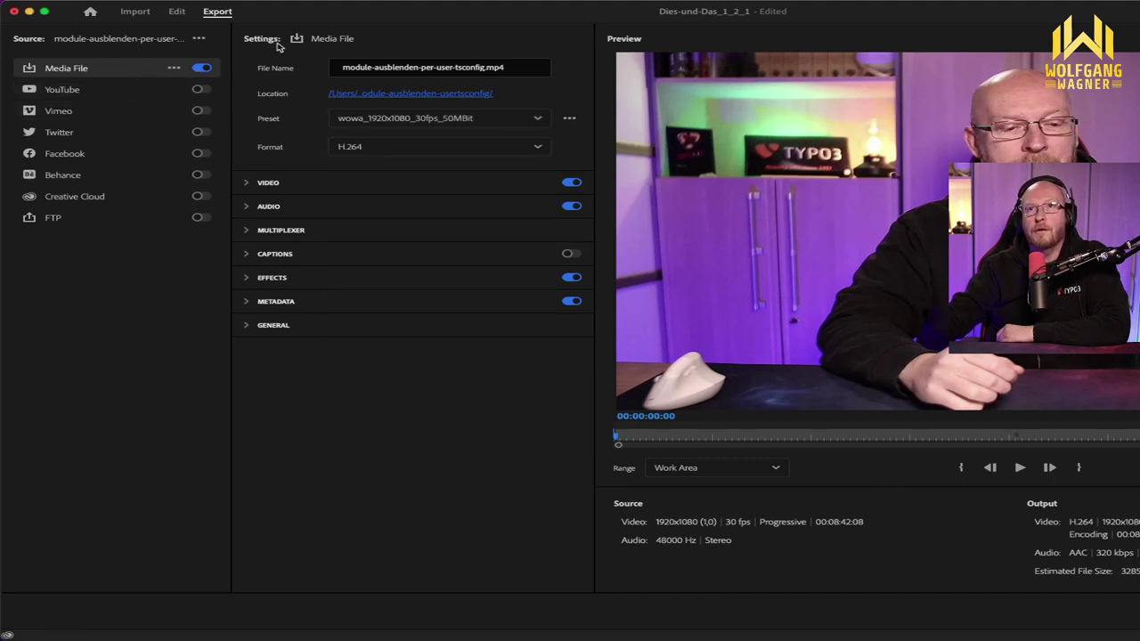
Step: Examine the preset's Effects, Video, Multiplexer, Metadata and General export settings
left_click(246, 278)
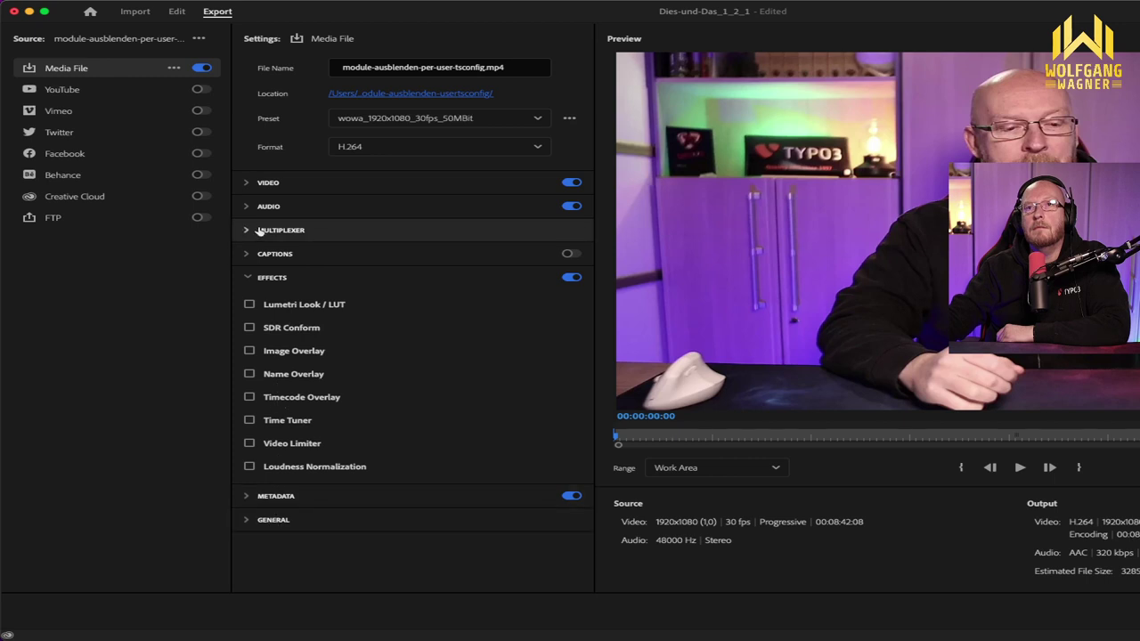
left_click(246, 184)
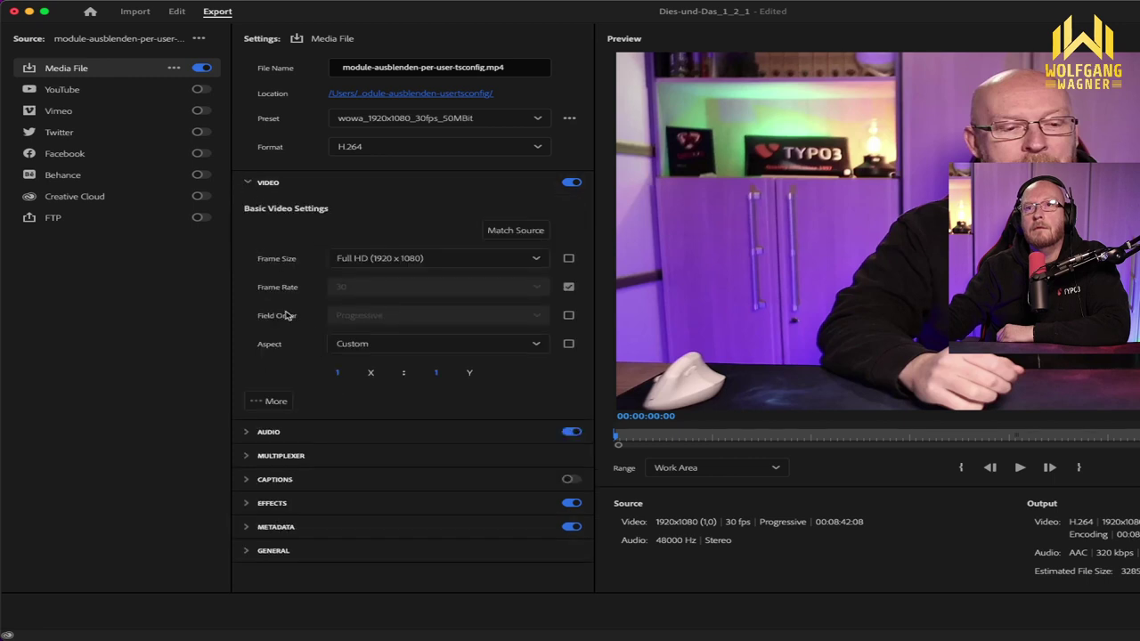
left_click(254, 401)
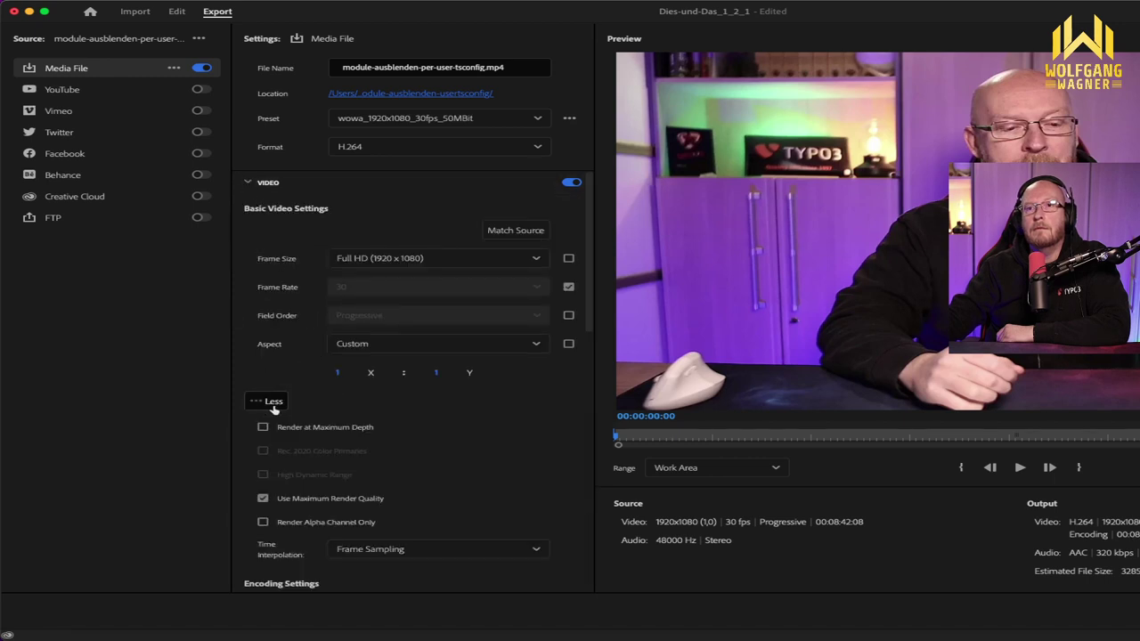
scroll(326, 412, "down", 5)
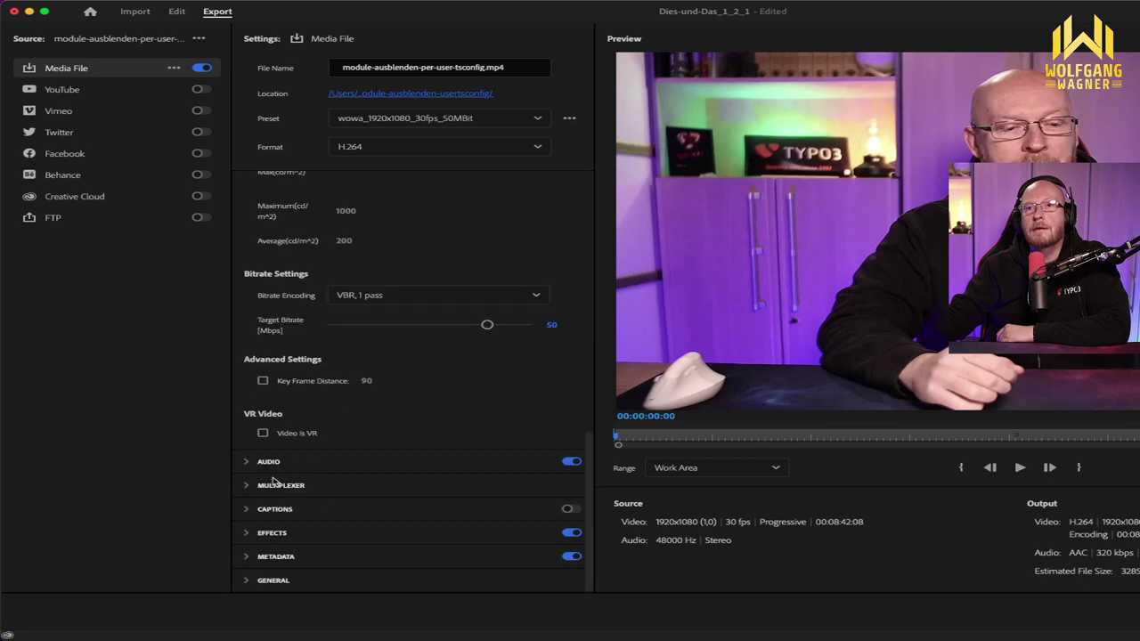
left_click(247, 533)
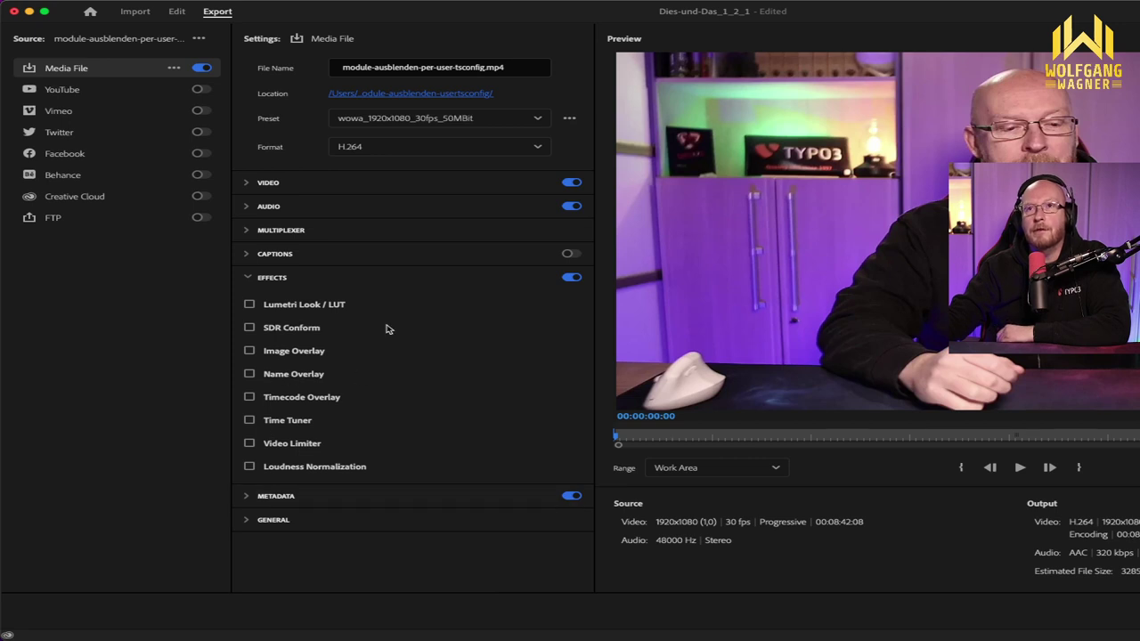
left_click(249, 183)
scroll(348, 276, "down", 5)
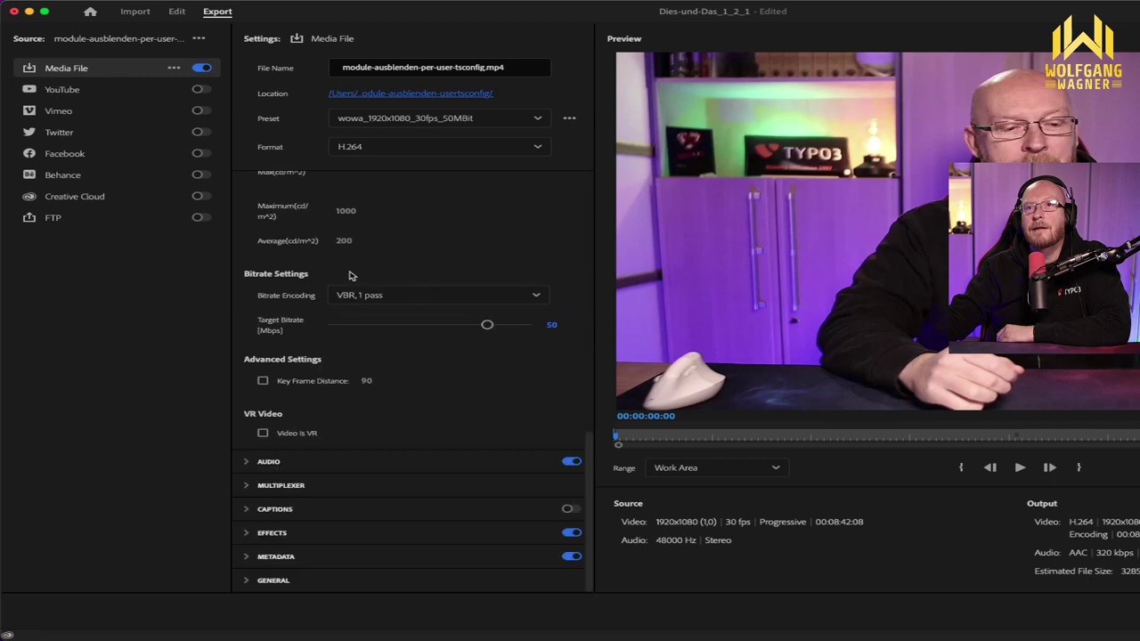
scroll(350, 276, "up", 5)
scroll(354, 278, "down", 5)
left_click(247, 487)
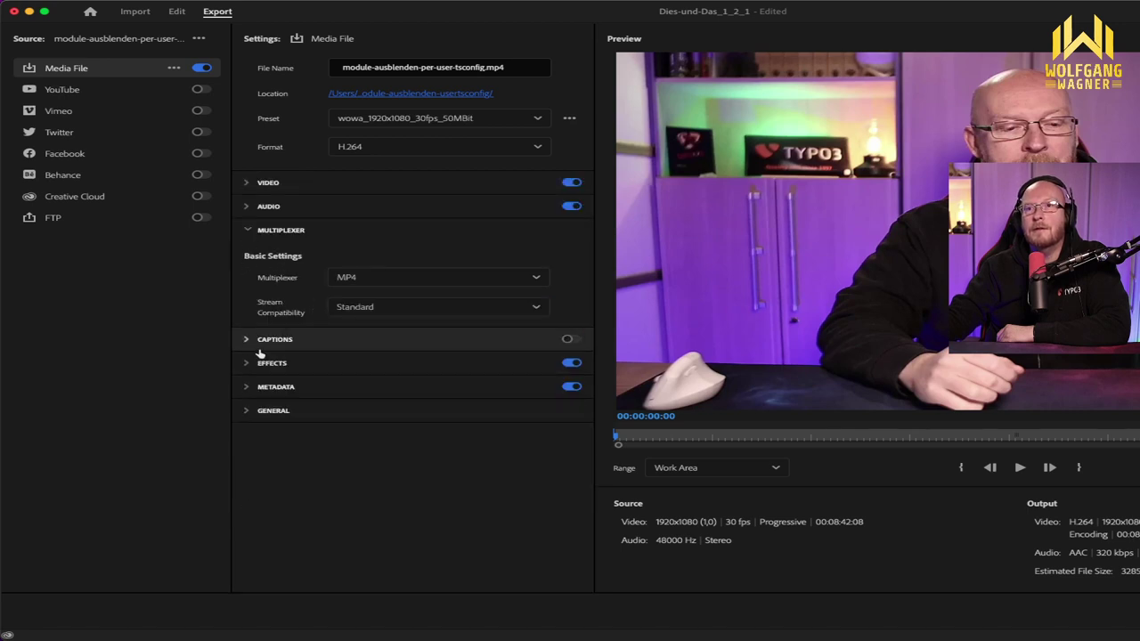
left_click(245, 387)
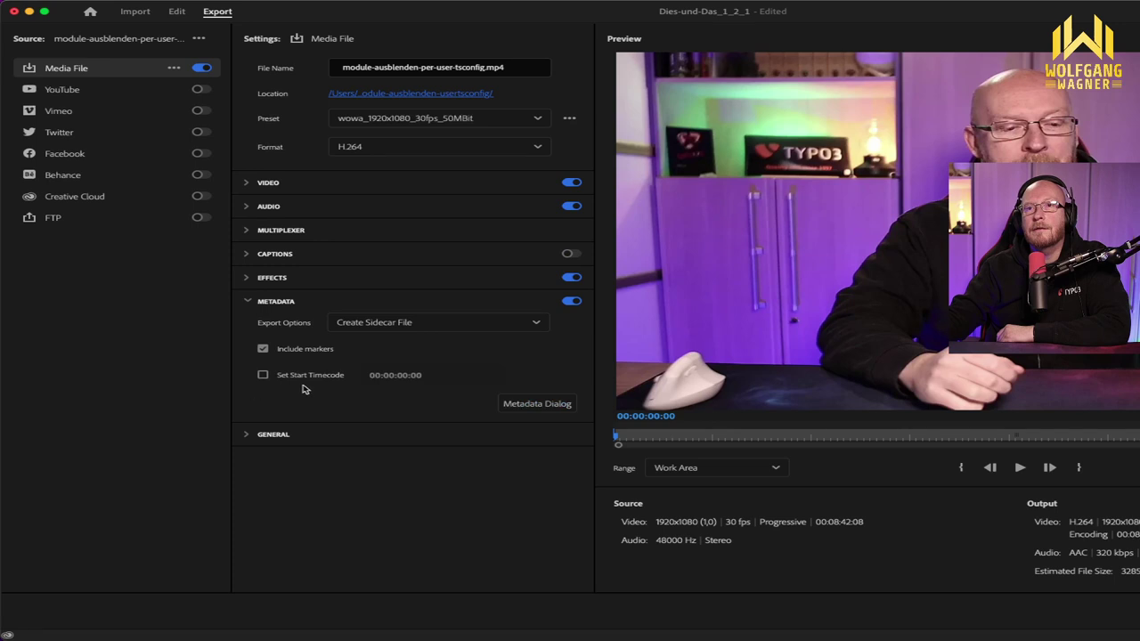
left_click(244, 301)
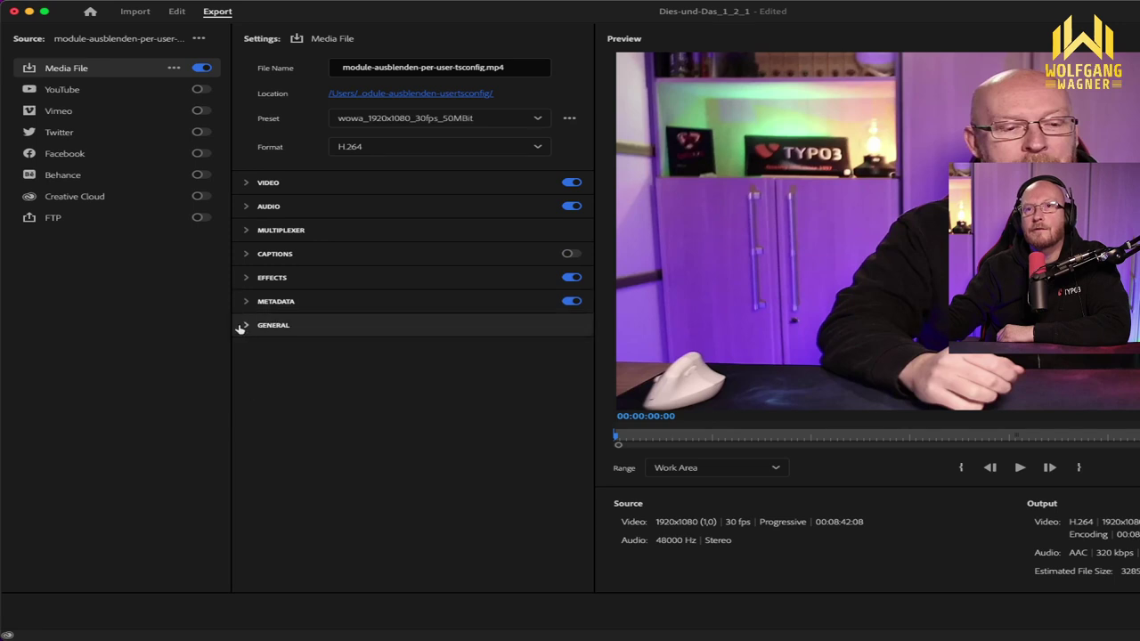
left_click(243, 325)
left_click(250, 326)
Step: Review the complete extended video settings down to the bitrate, and check the Multiplexer, Effects and Metadata options again
left_click(247, 183)
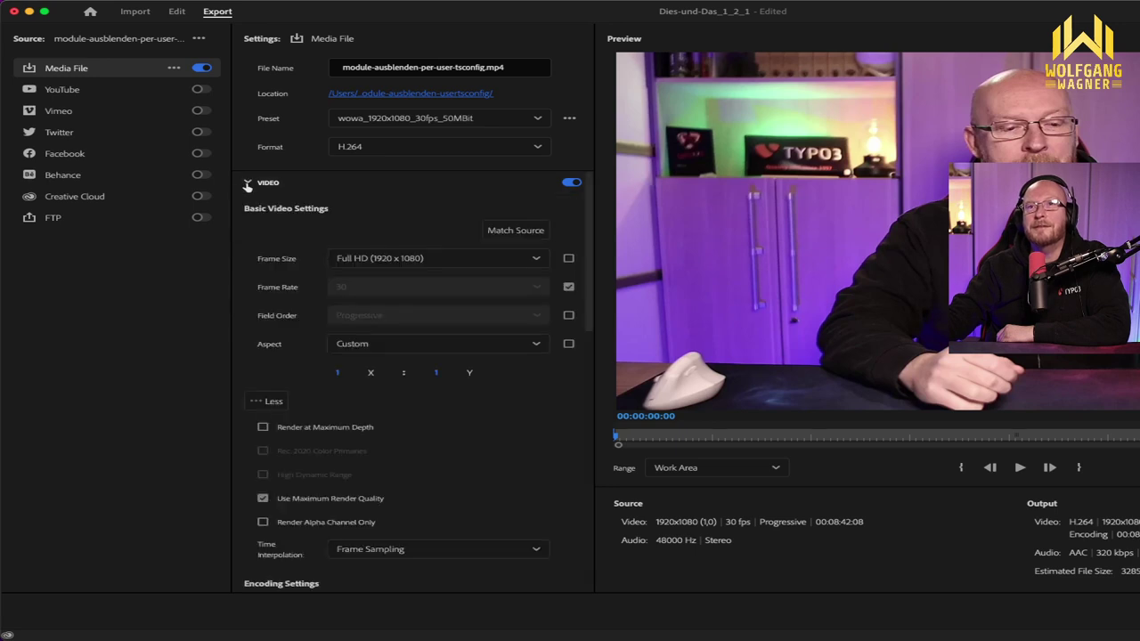
left_click(274, 402)
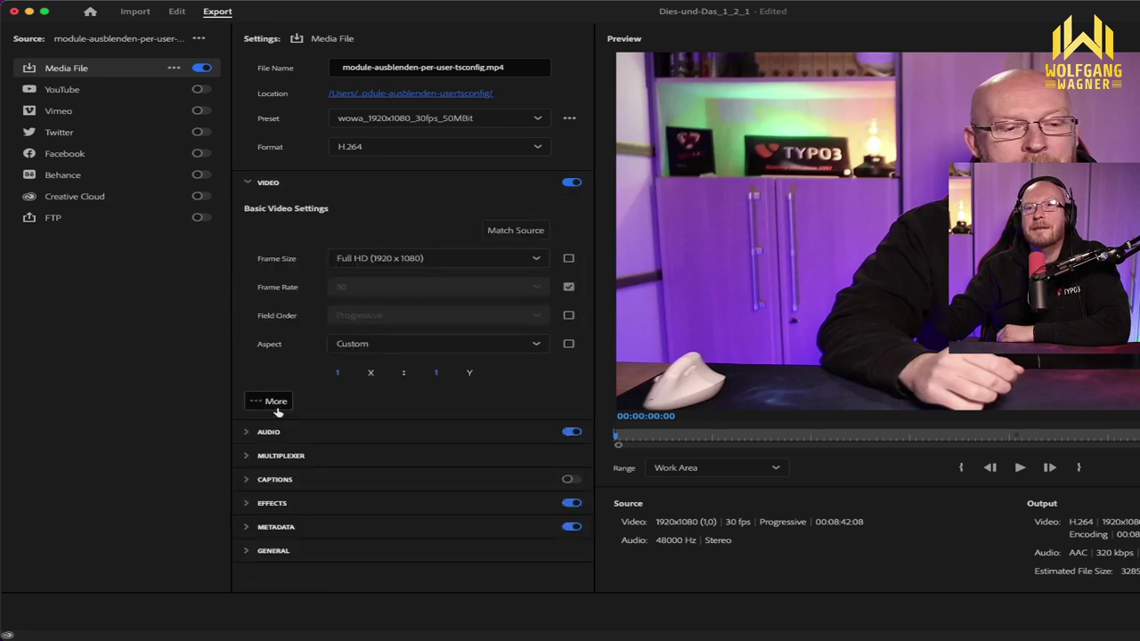
left_click(276, 408)
scroll(314, 403, "down", 2)
scroll(315, 402, "down", 8)
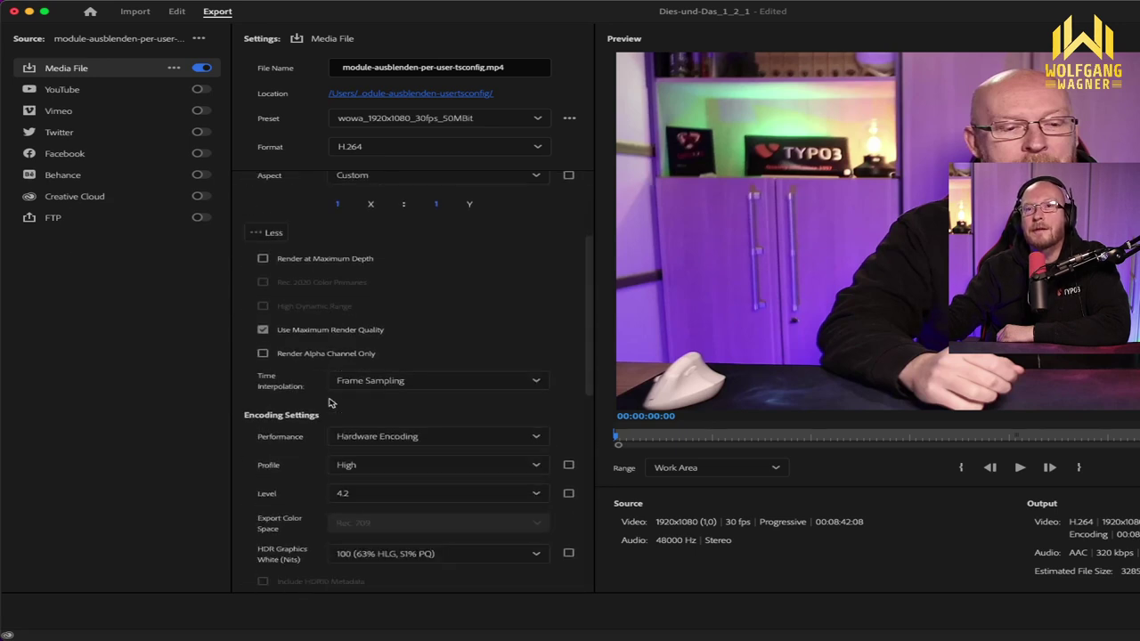
scroll(329, 403, "down", 6)
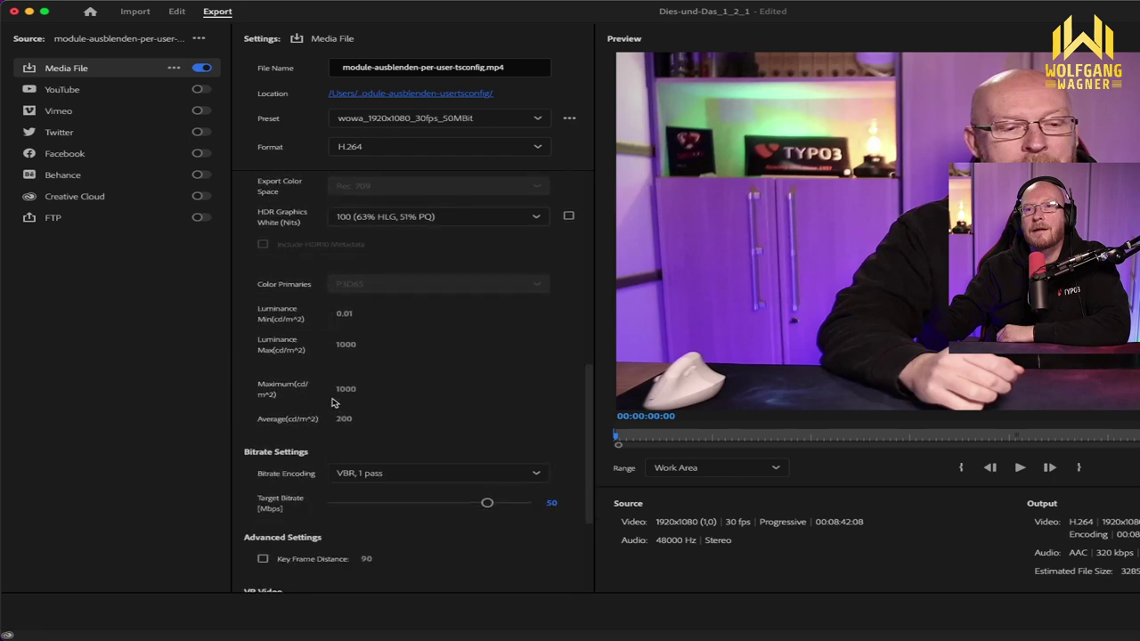
scroll(335, 403, "down", 1)
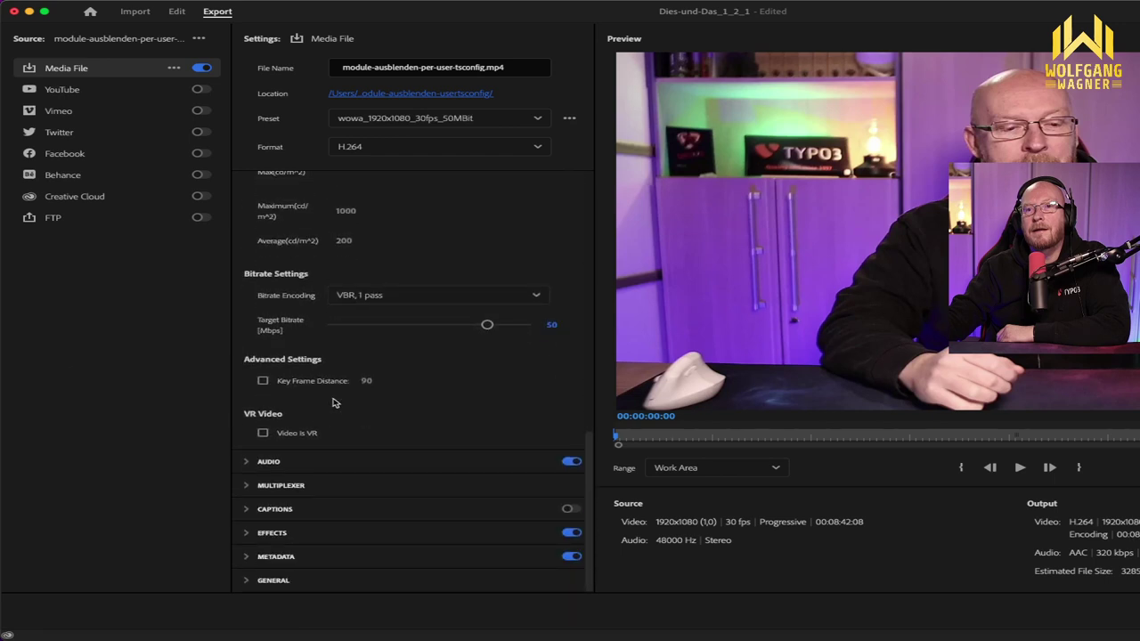
left_click(246, 486)
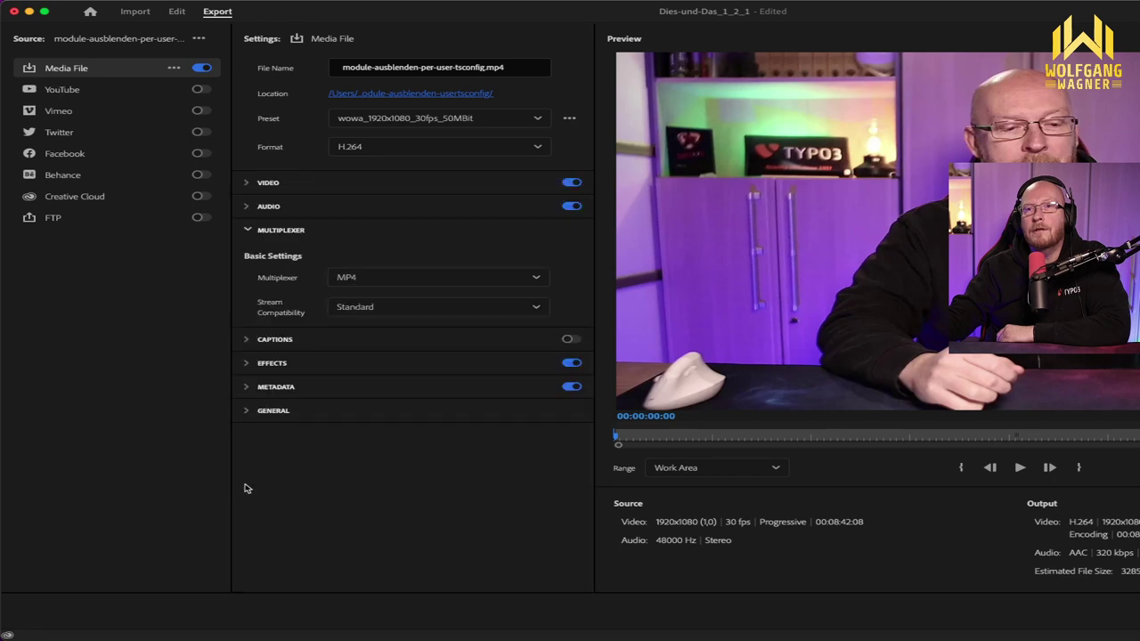
left_click(247, 364)
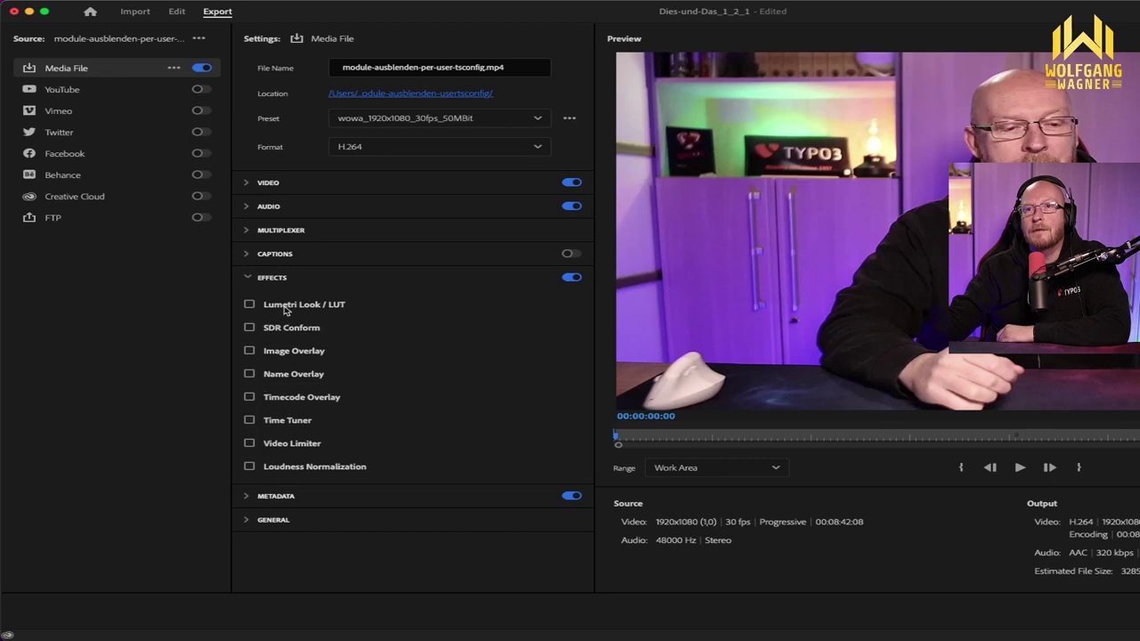
left_click(247, 498)
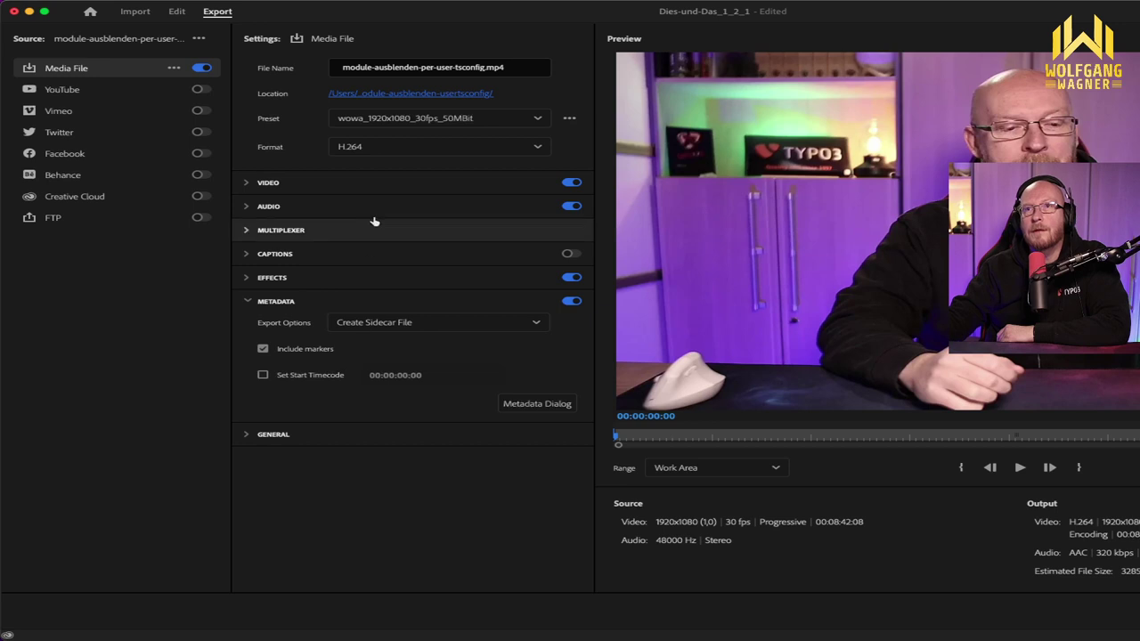
Step: Change the export preset to wowa_1920x1080_30fps_50MBit_LogoOR
left_click(424, 119)
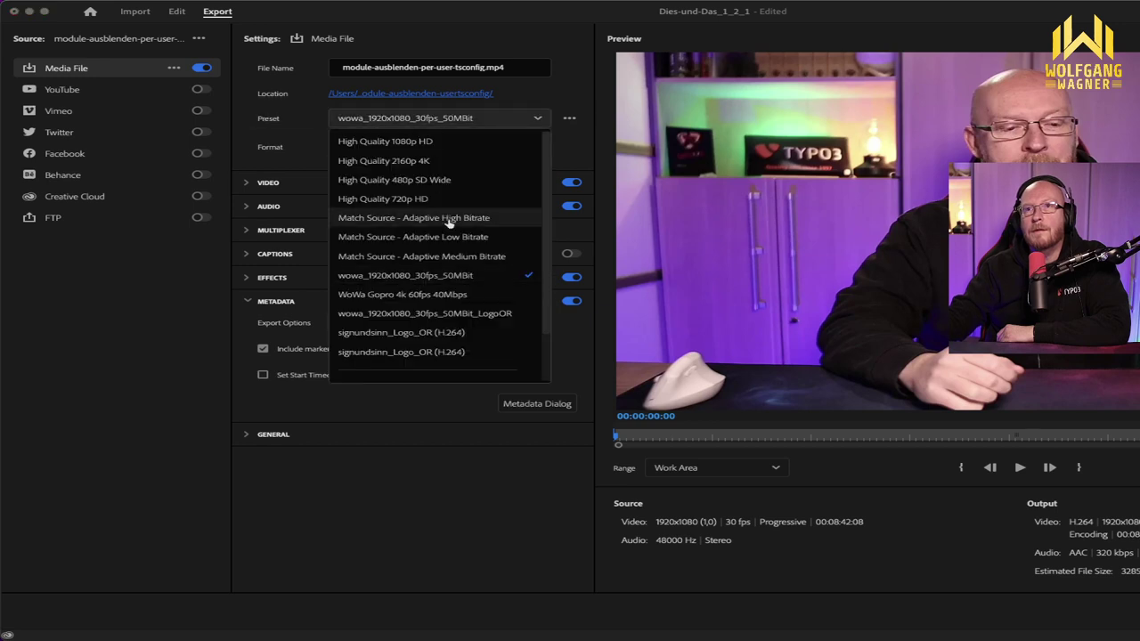
left_click(452, 315)
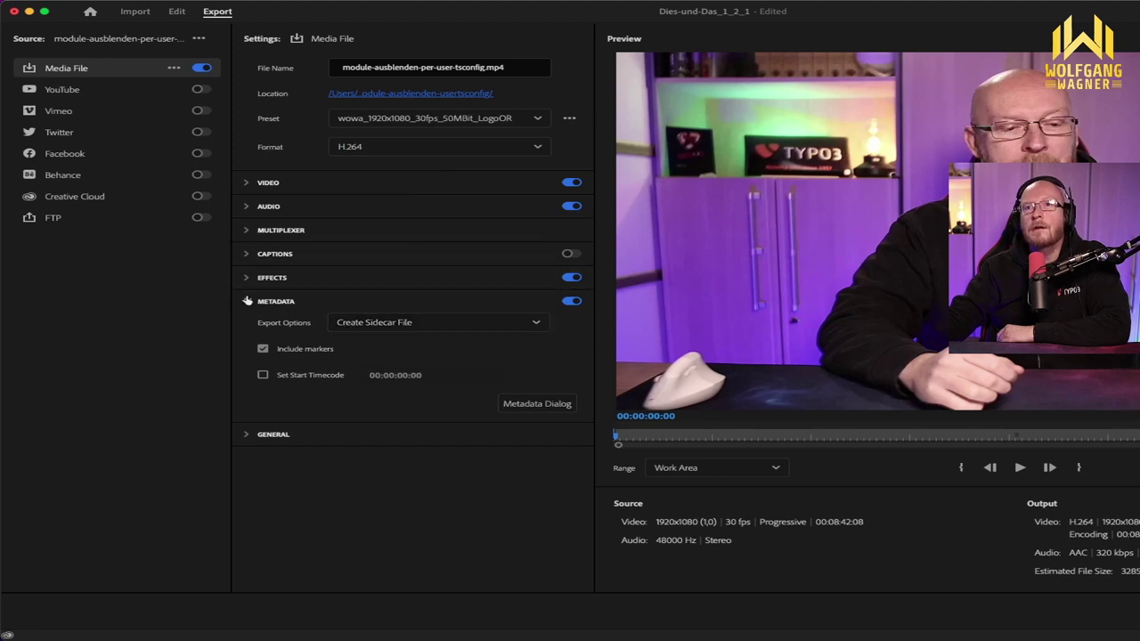
Step: Collapse the Metadata settings and review the LogoOR preset's video settings down to the bitrate encoding and target bitrate
left_click(249, 301)
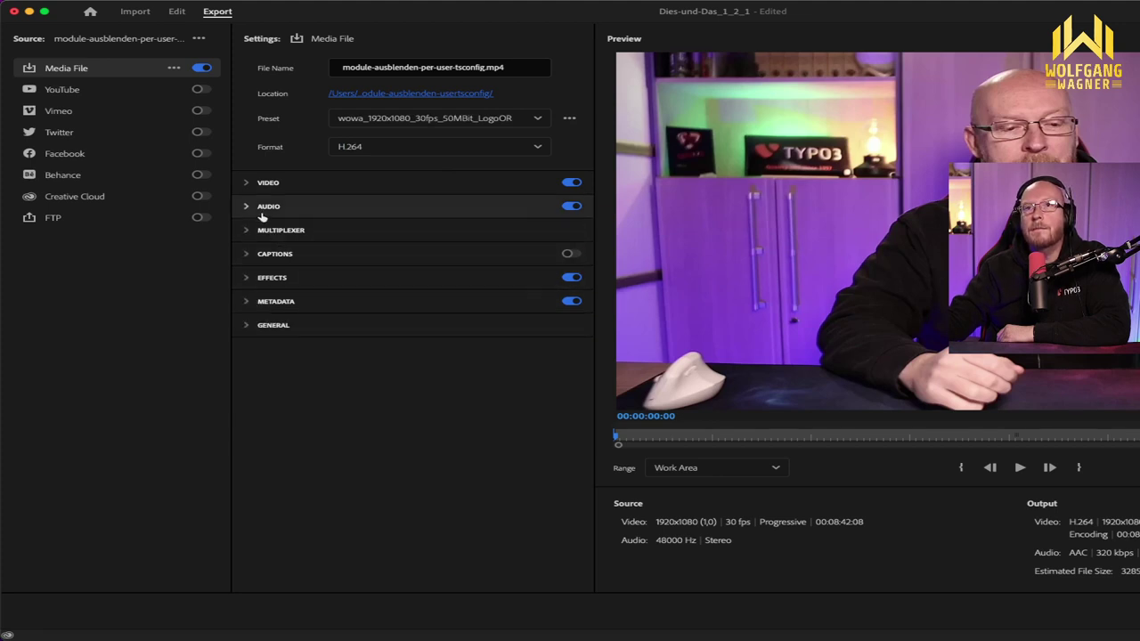
left_click(249, 184)
scroll(297, 291, "down", 2)
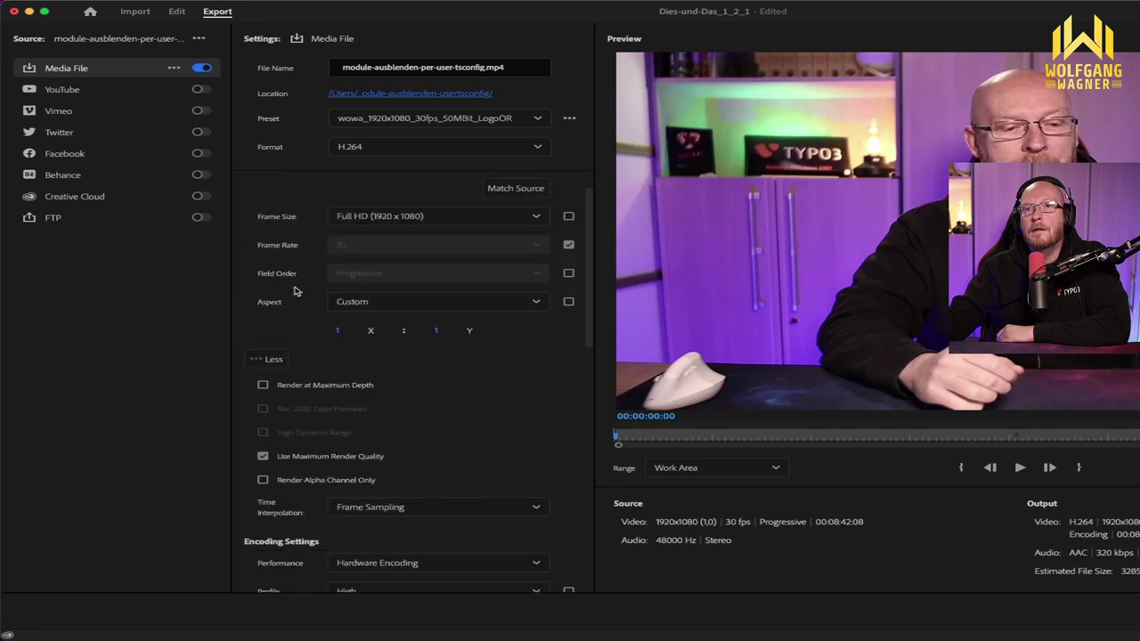
scroll(296, 292, "down", 6)
scroll(299, 292, "down", 9)
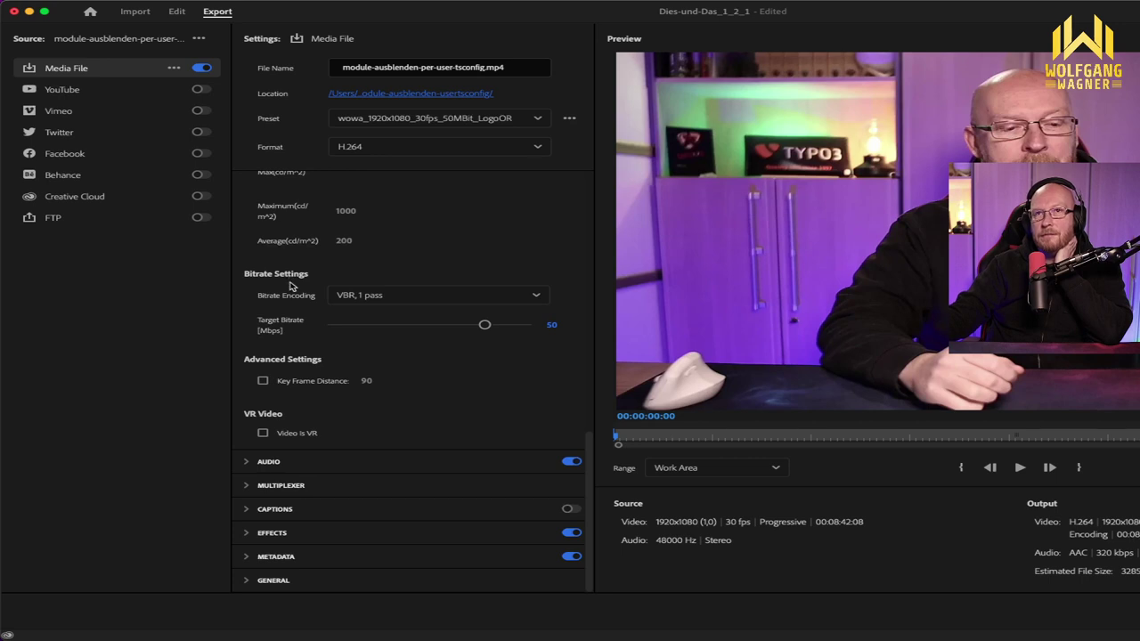
mouse_move(292, 290)
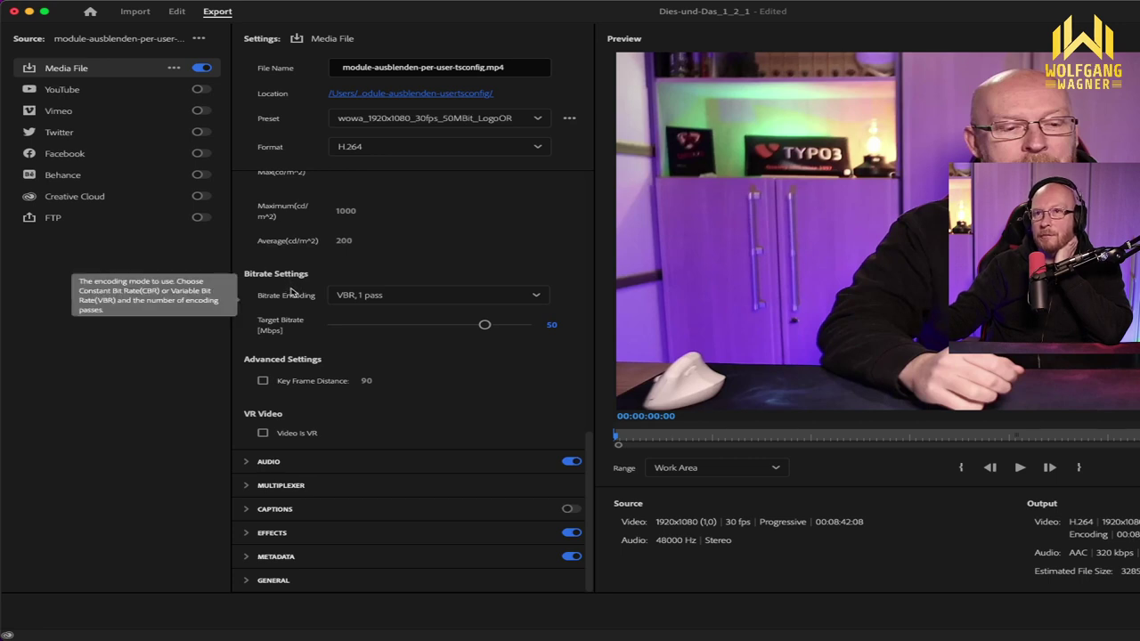
mouse_move(361, 343)
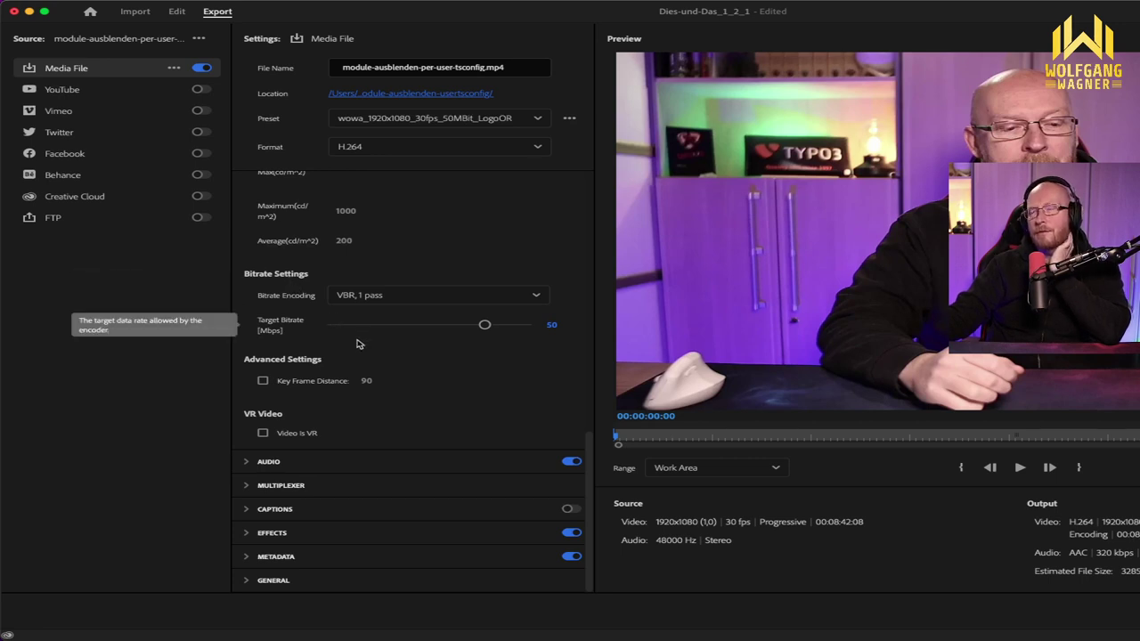
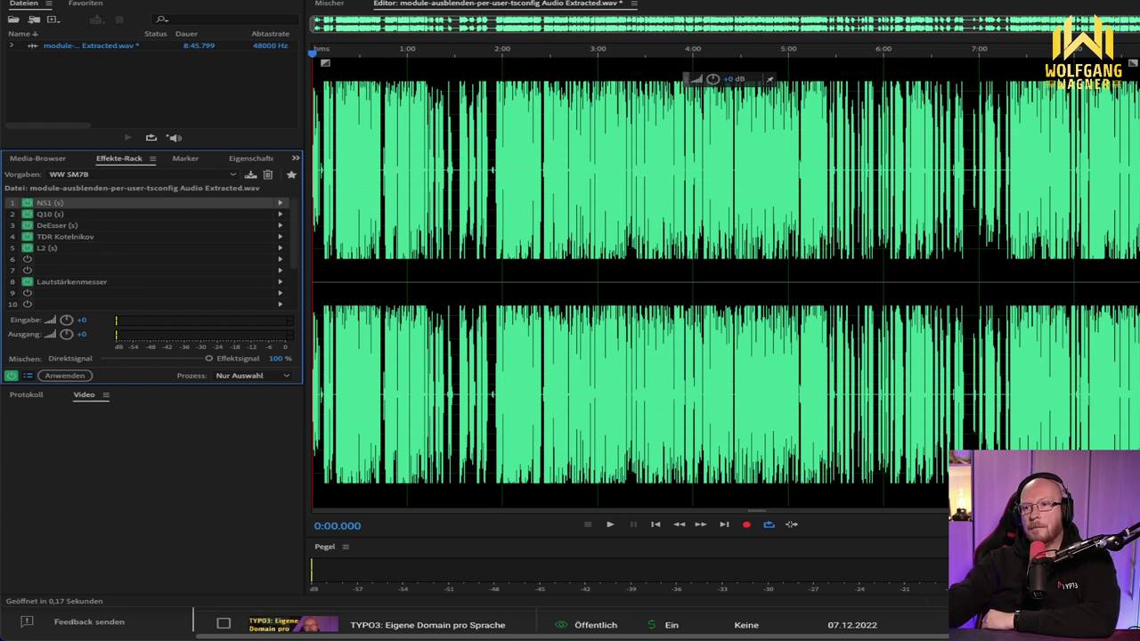
Step: Switch to Chrome and open the plugin maker's website waves.com in a new tab
key("super+Tab")
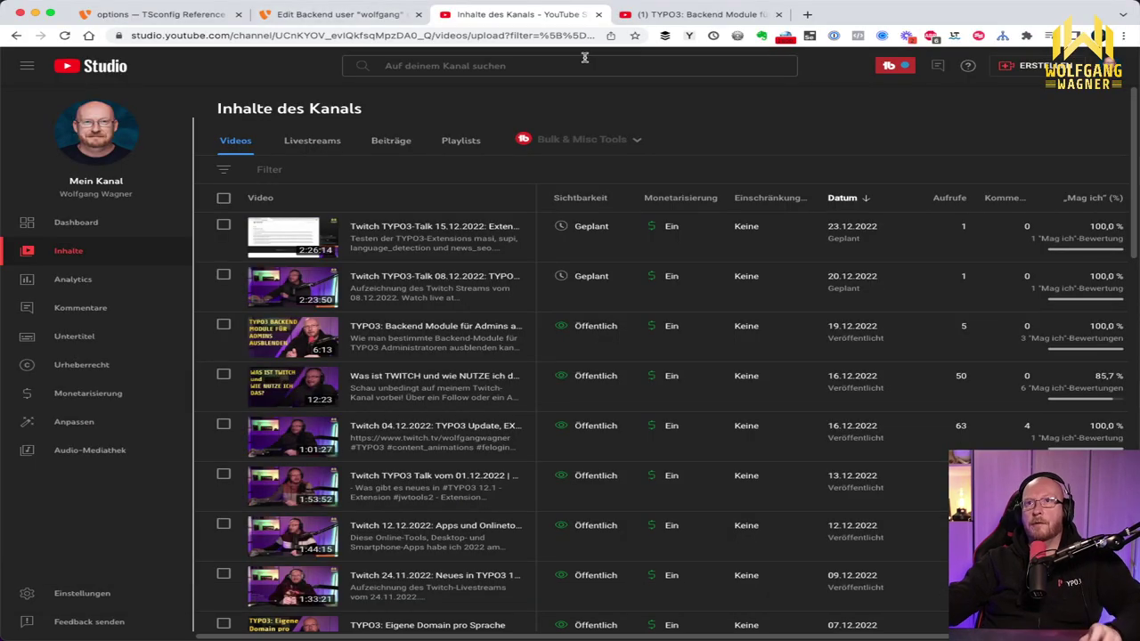
left_click(807, 14)
type("waves")
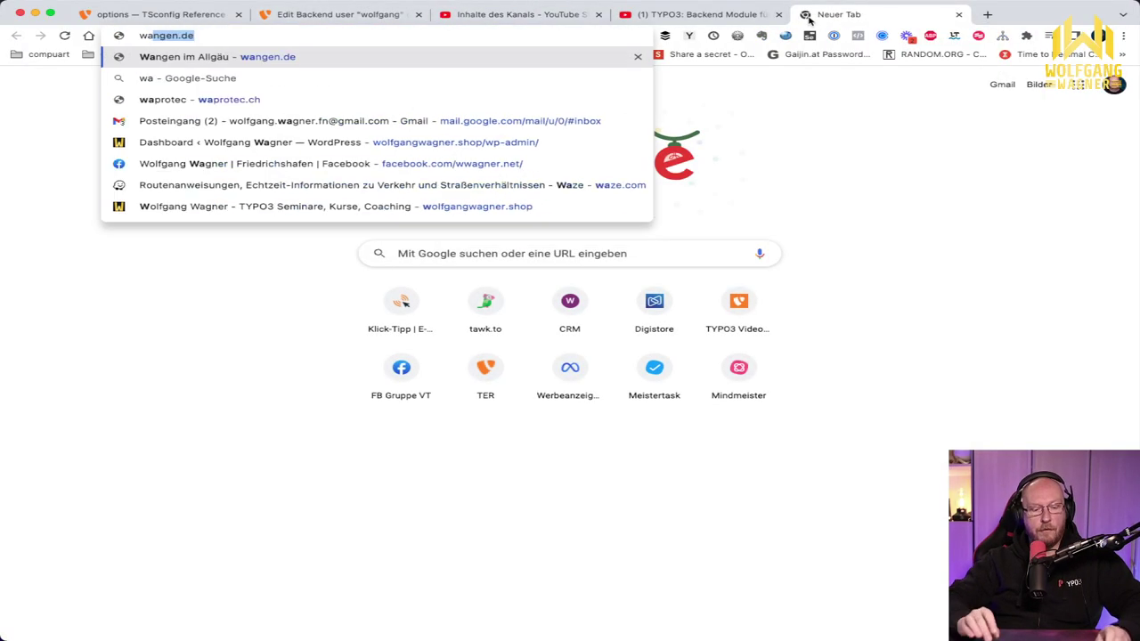
type(".com")
key("Return")
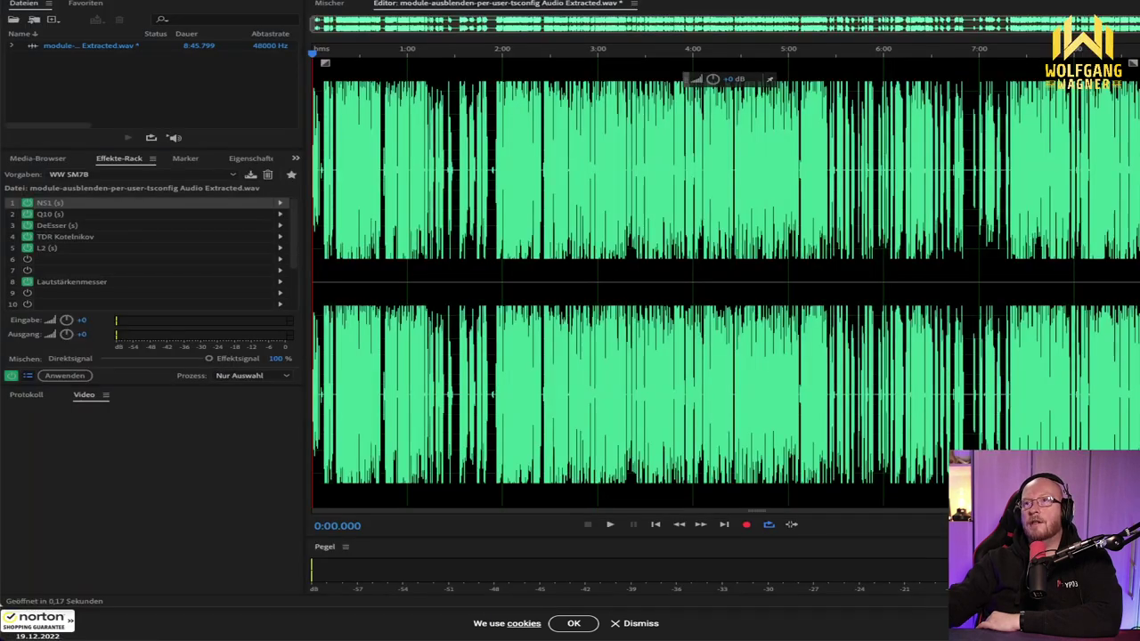
Step: In Audition, view the rack's NS1 noise suppressor and check the Audiogeräte preferences without changing them
double_click(50, 204)
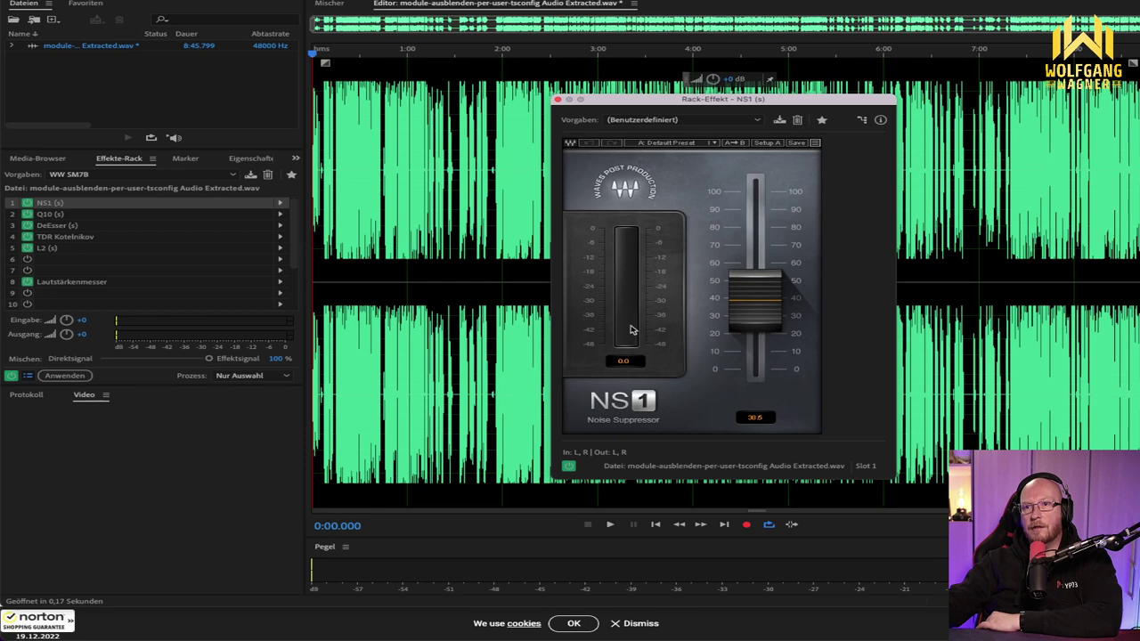
left_click(558, 100)
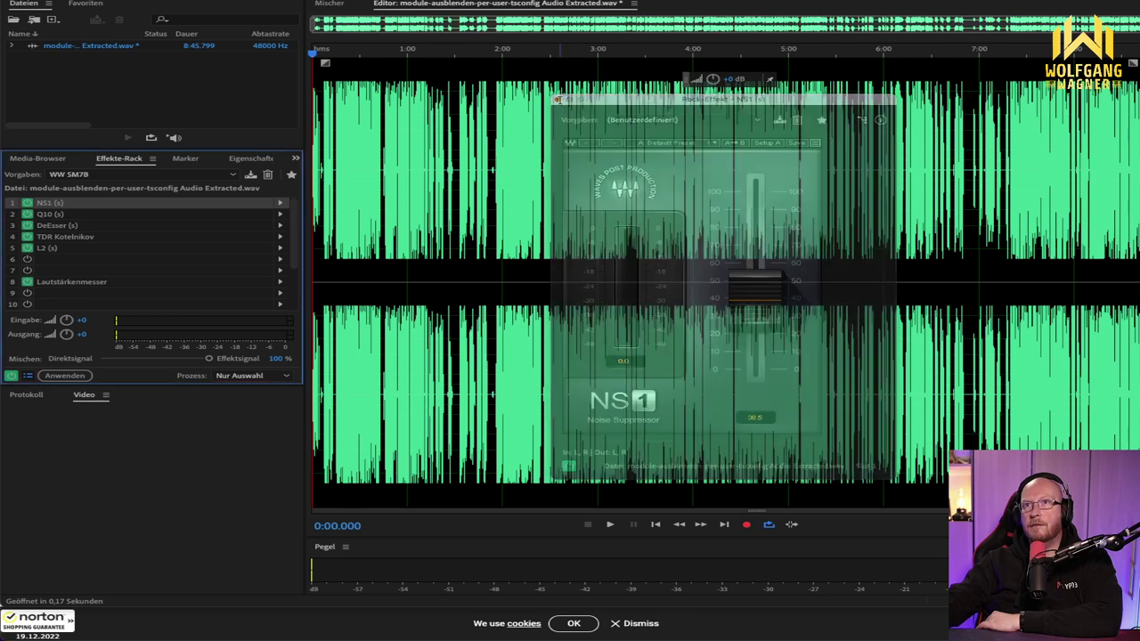
key("super+comma")
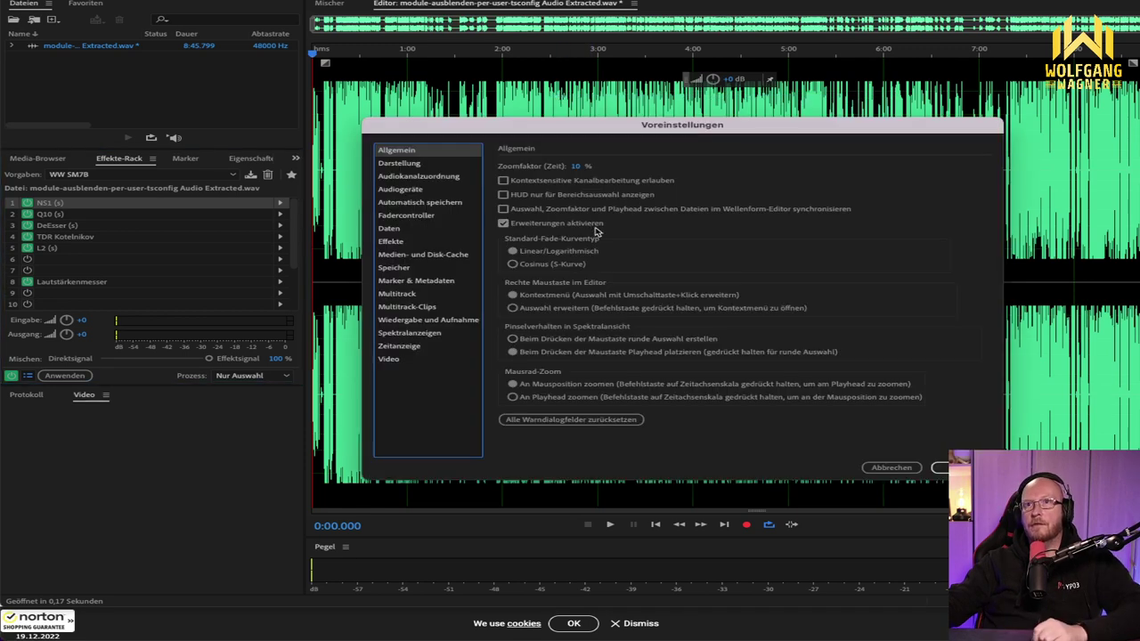
left_click(422, 190)
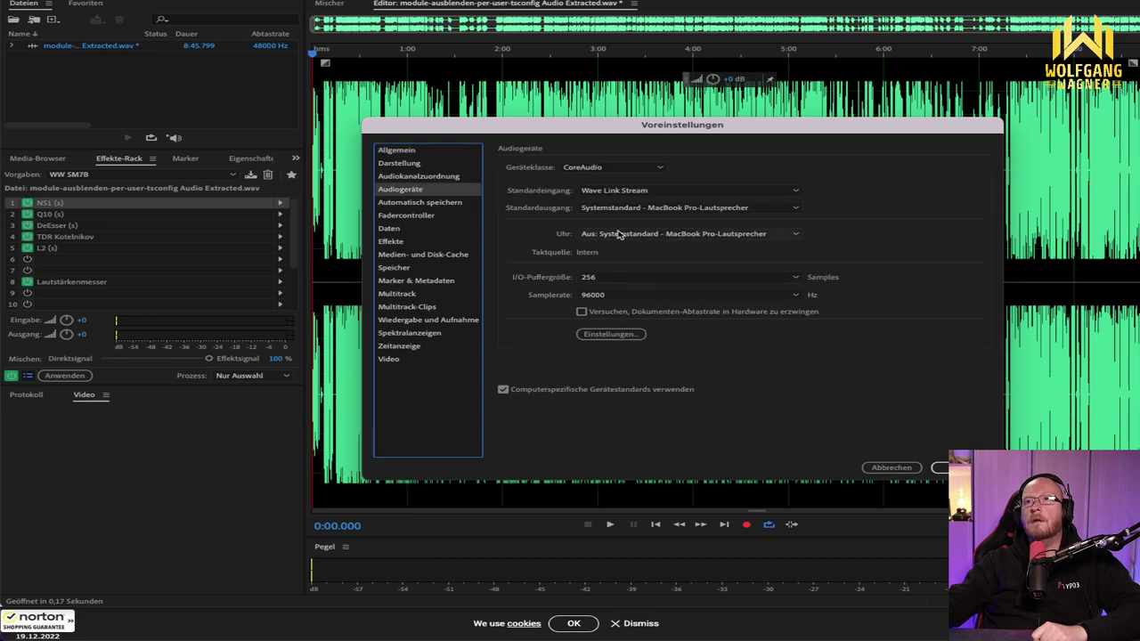
left_click(891, 466)
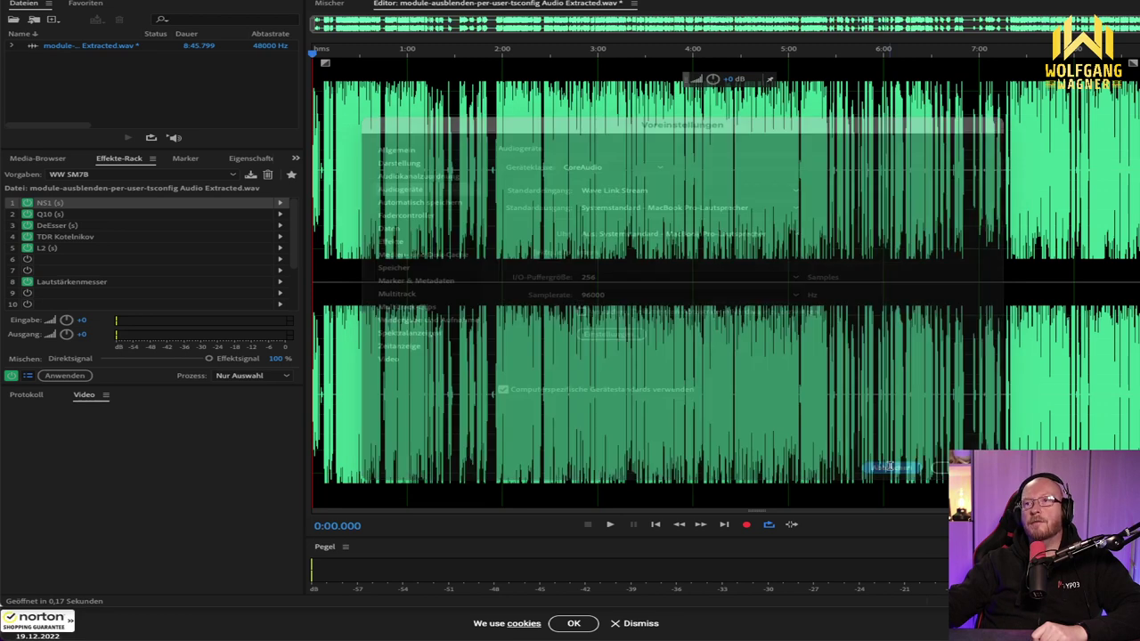
Step: Play the first ten seconds in two passes with the NS1 suppressor open, then place the playhead at about 1:05.962 and close the effect
double_click(127, 206)
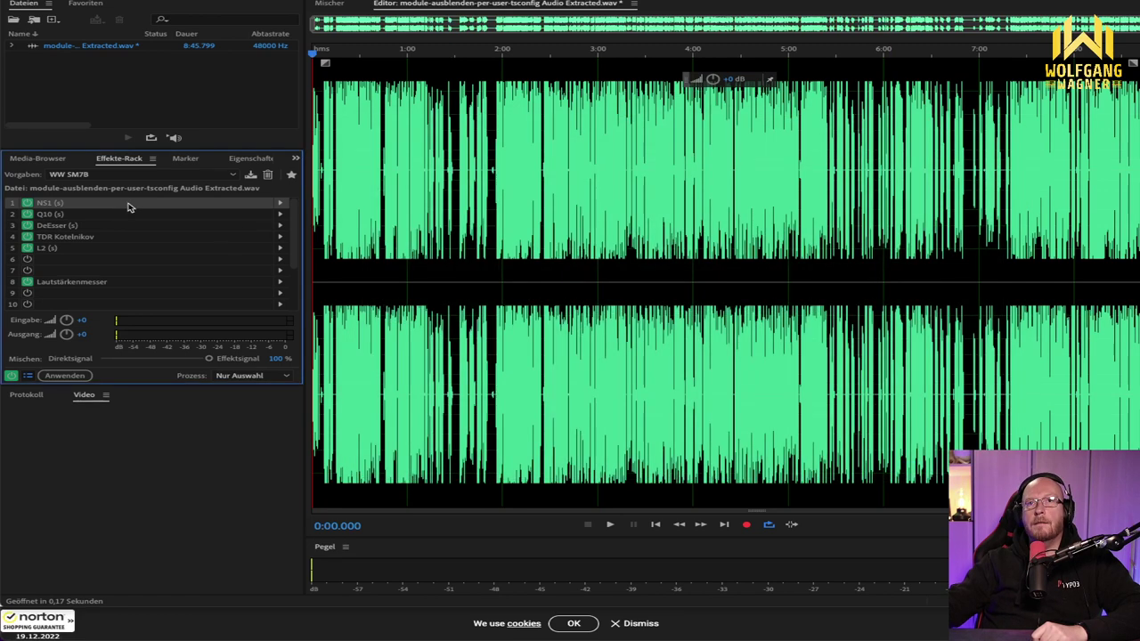
key("space")
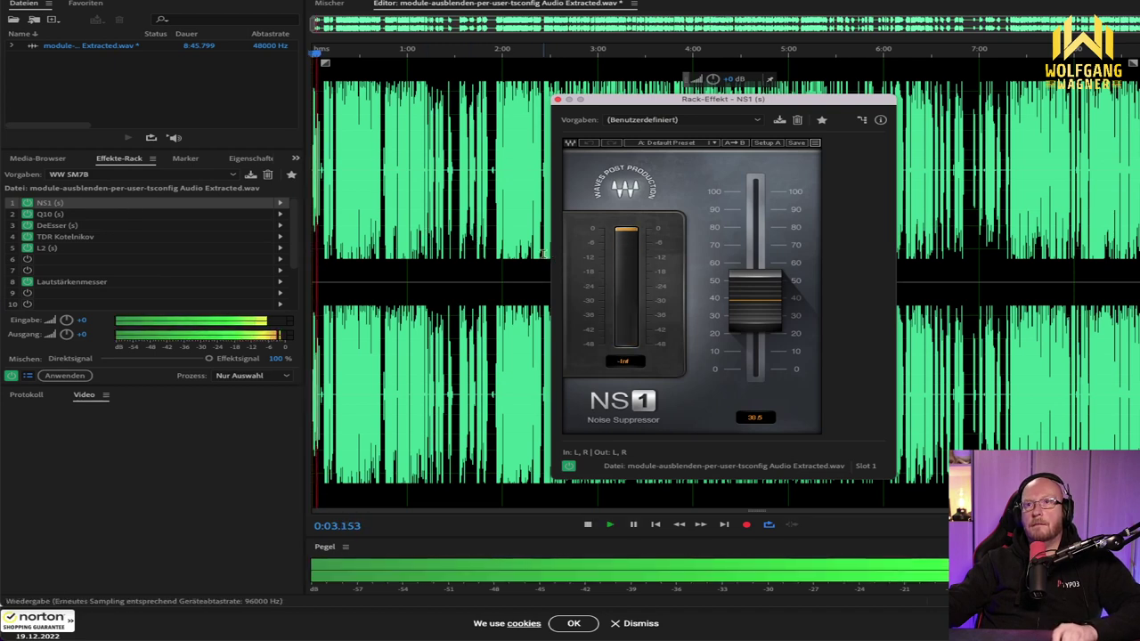
key("space")
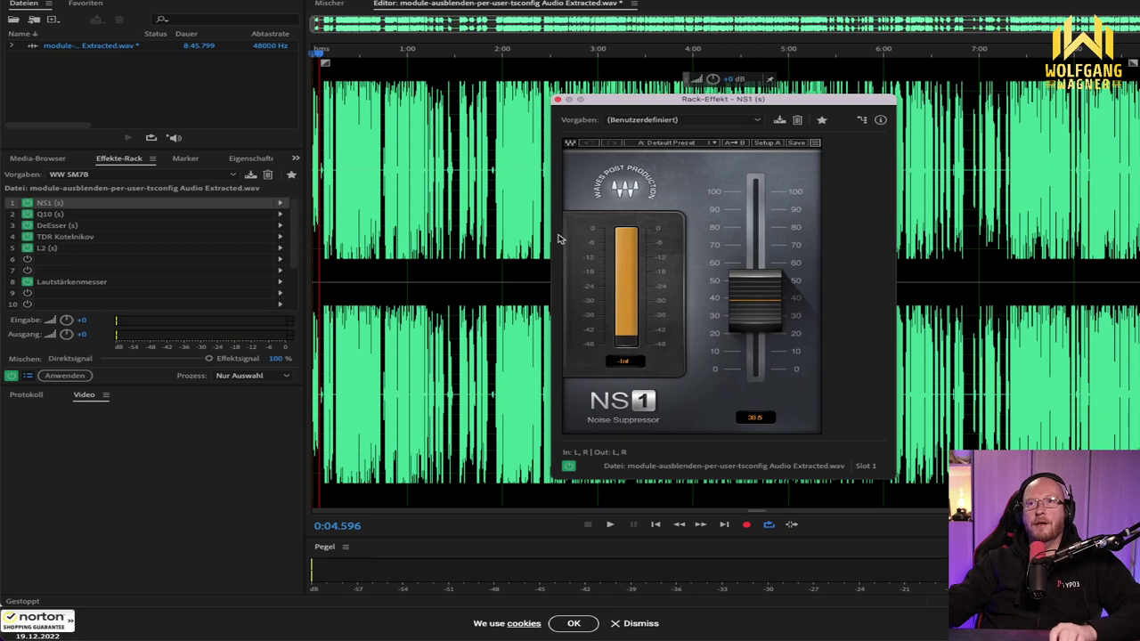
key("space")
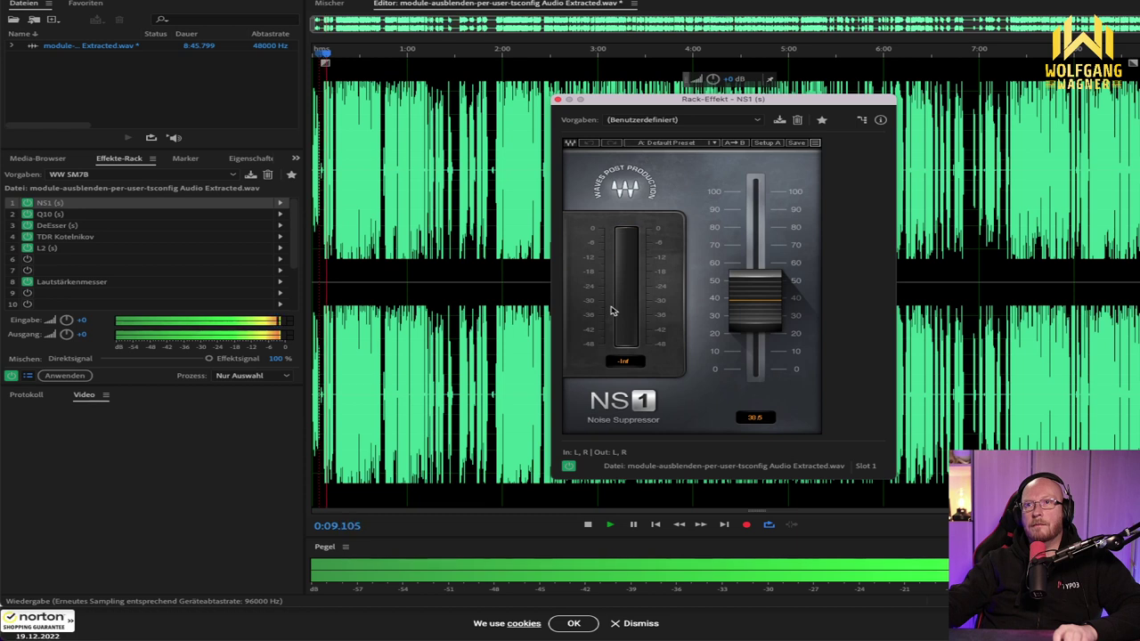
key("space")
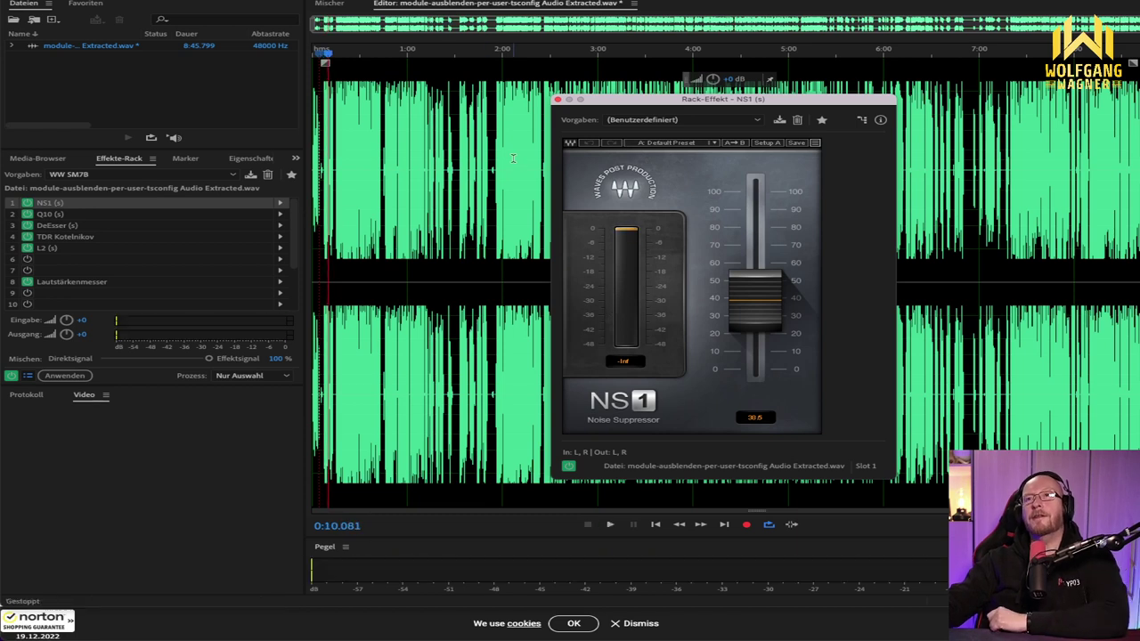
left_click(416, 121)
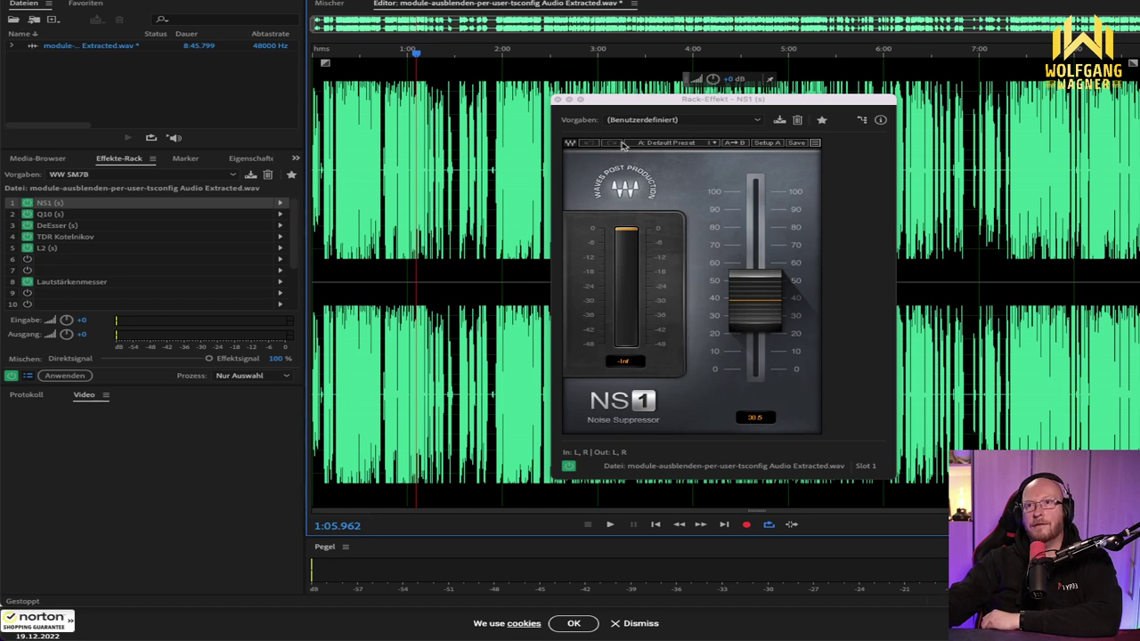
left_click(559, 99)
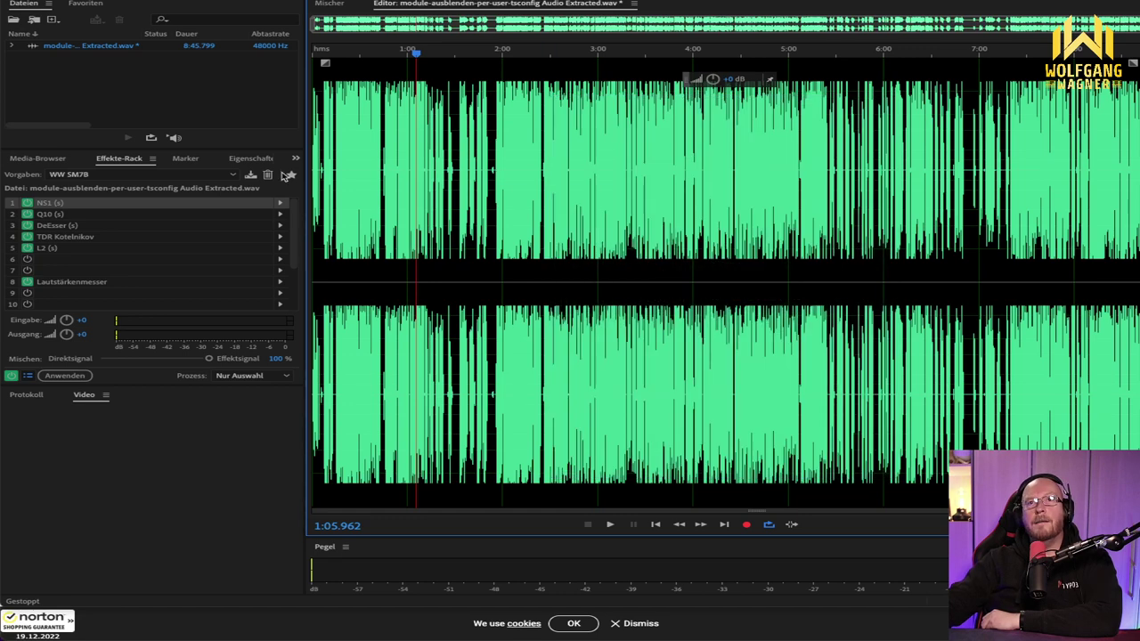
Step: Inspect the settings of the Q10 equalizer, DeEsser and TDR Kotelnikov compressor in the effects rack
double_click(63, 217)
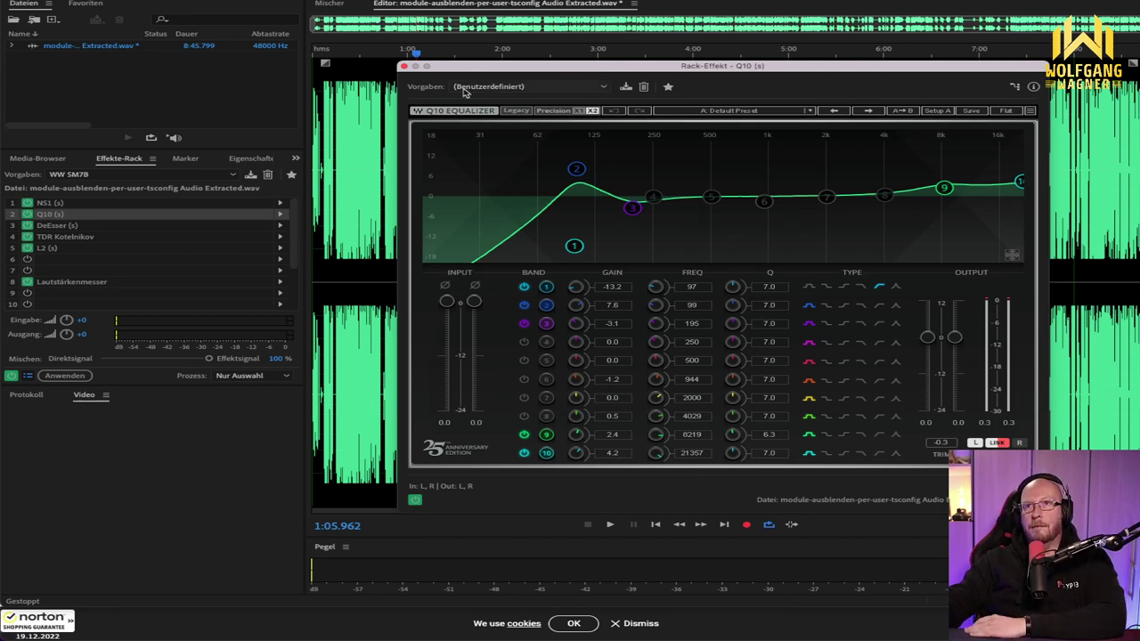
left_click(405, 67)
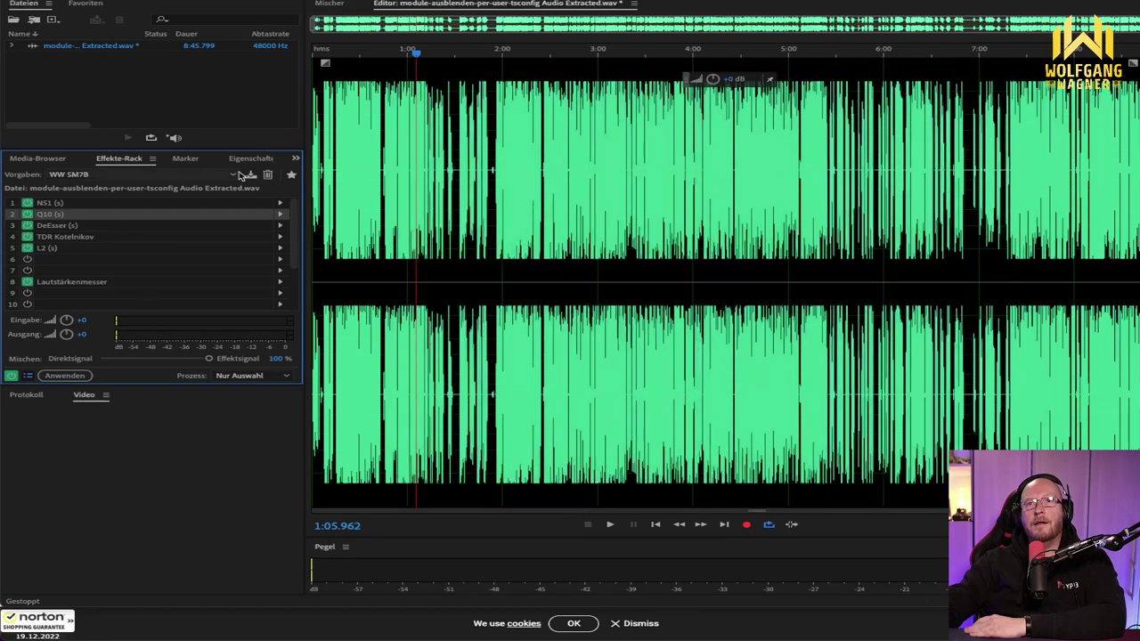
double_click(45, 228)
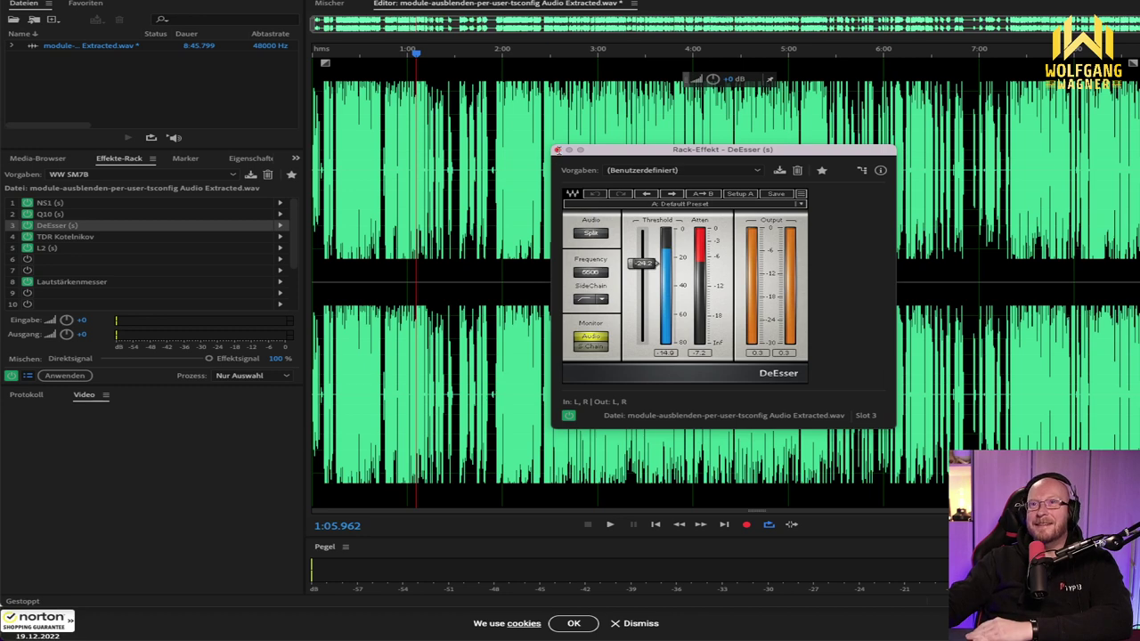
left_click(557, 150)
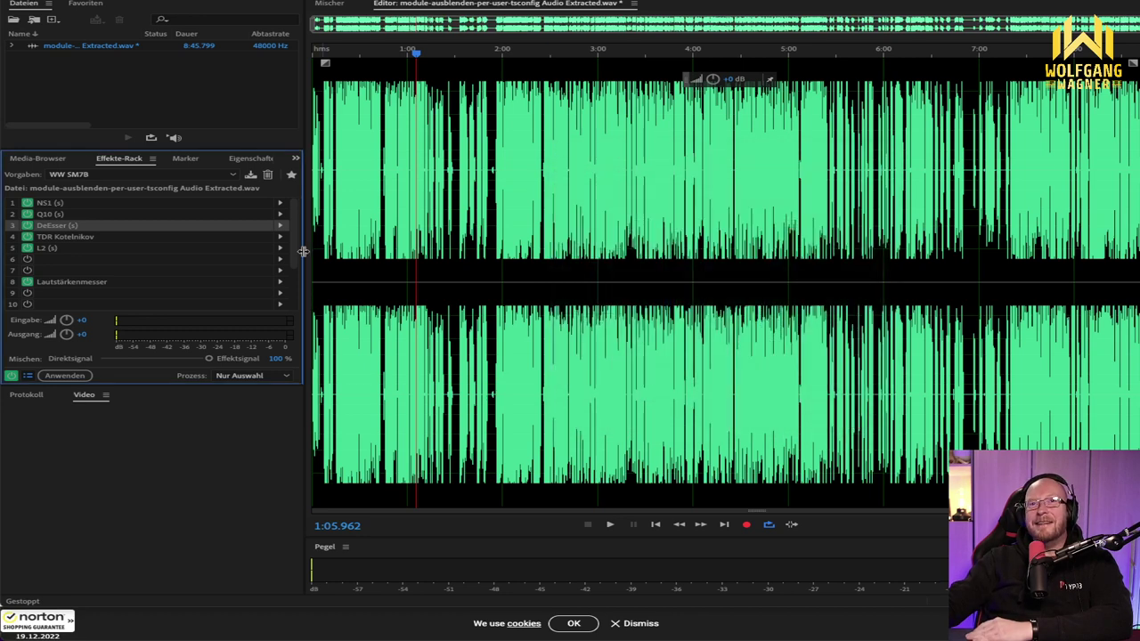
double_click(84, 238)
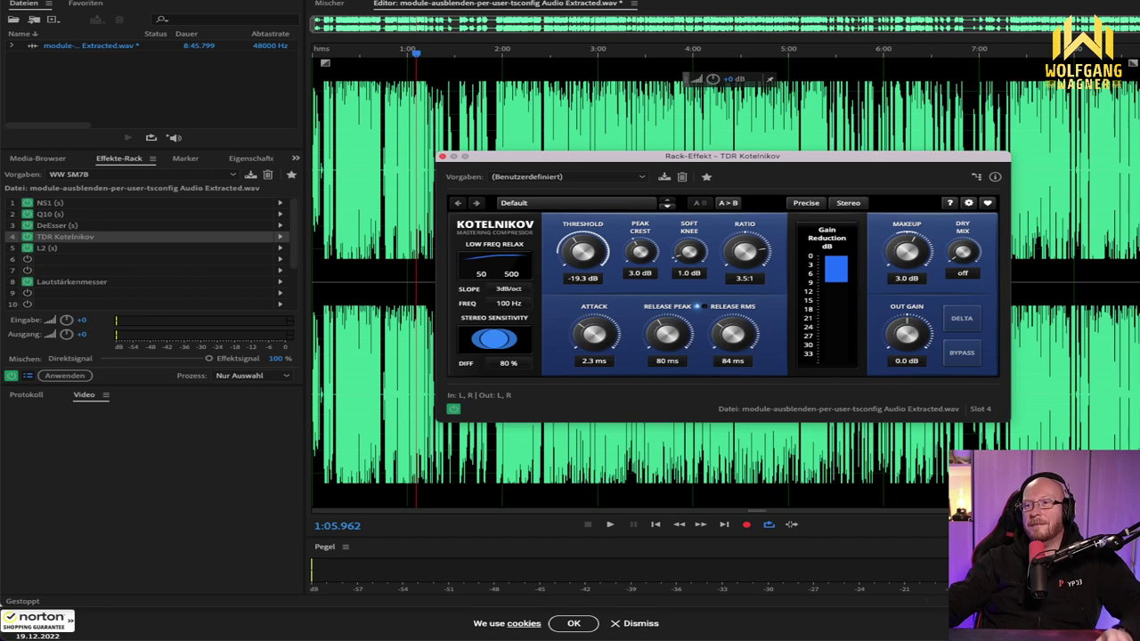
Step: Switch to Chrome, search Google for "tdr kotelnikov" and open the Tokyo Dawn Records result
key("super+Tab")
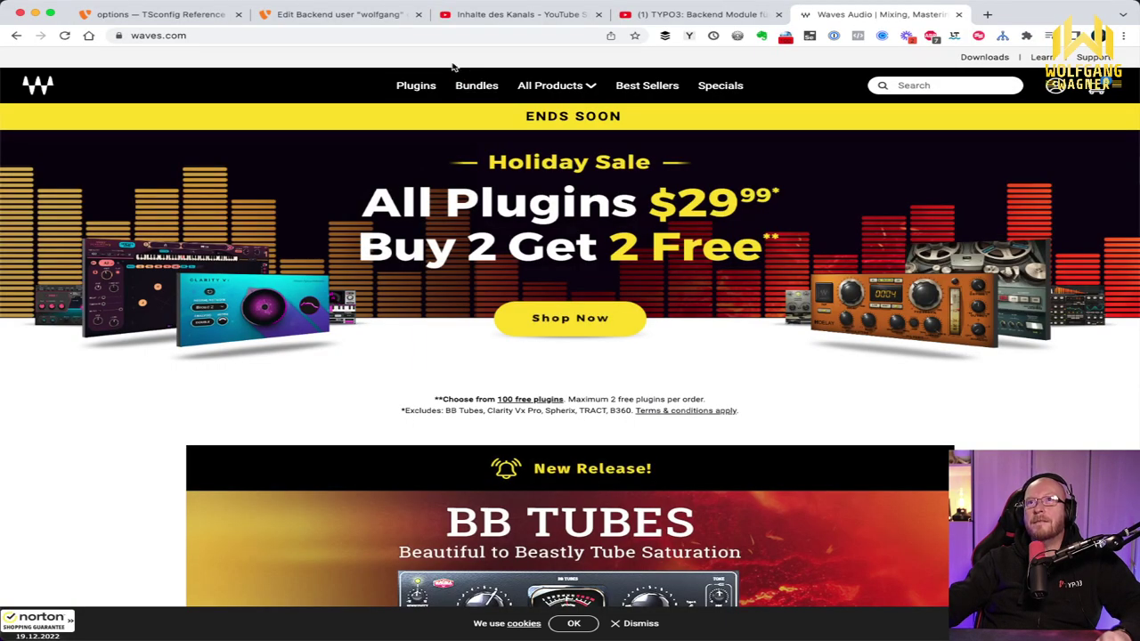
left_click(439, 34)
type("tdr ")
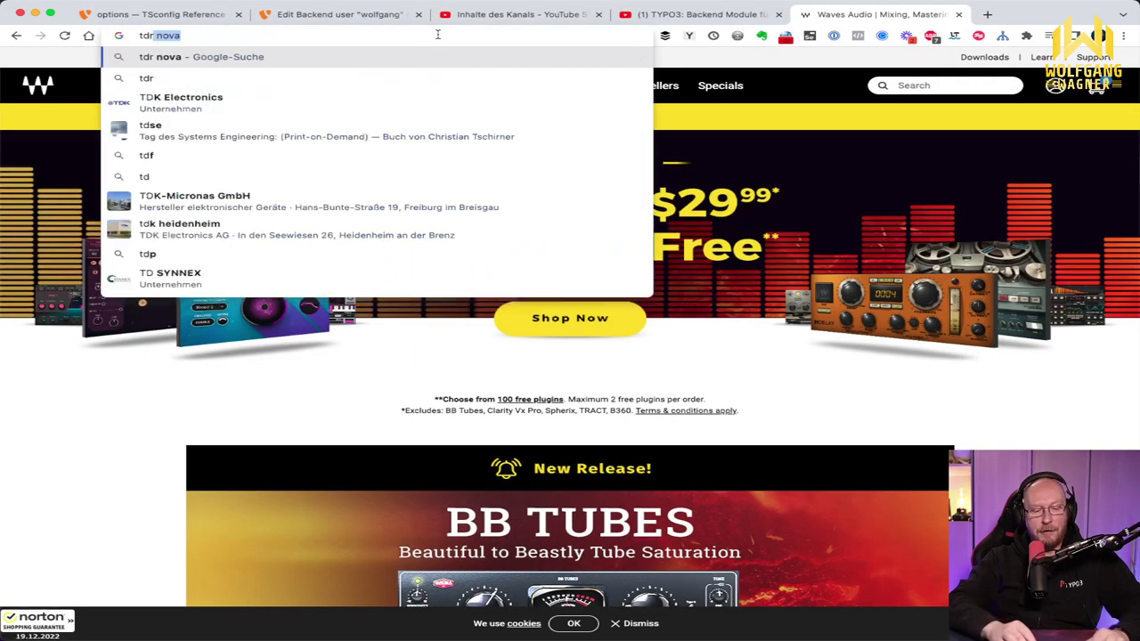
type("kote")
key("Return")
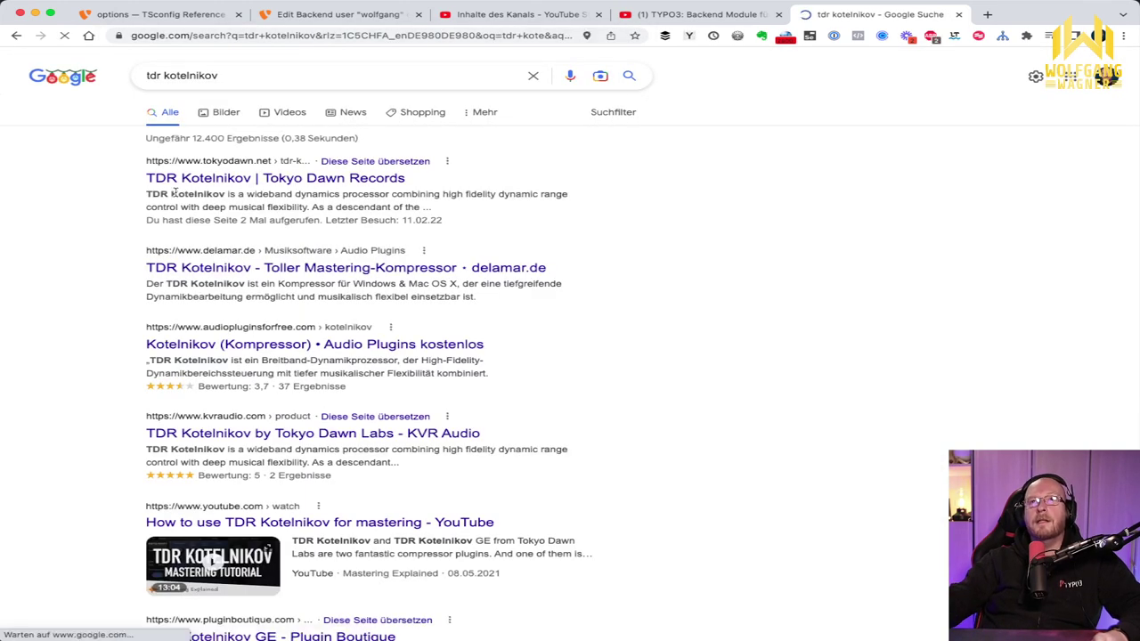
left_click(236, 183)
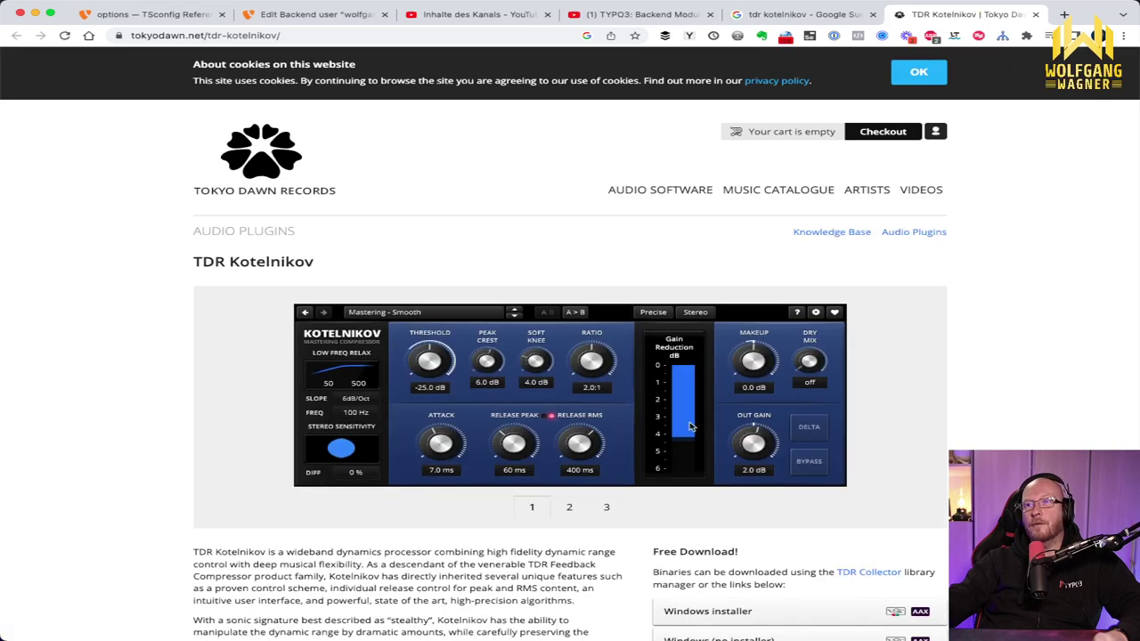
Step: Examine the TDR Kotelnikov page's description, key features and free download options
scroll(688, 424, "down", 3)
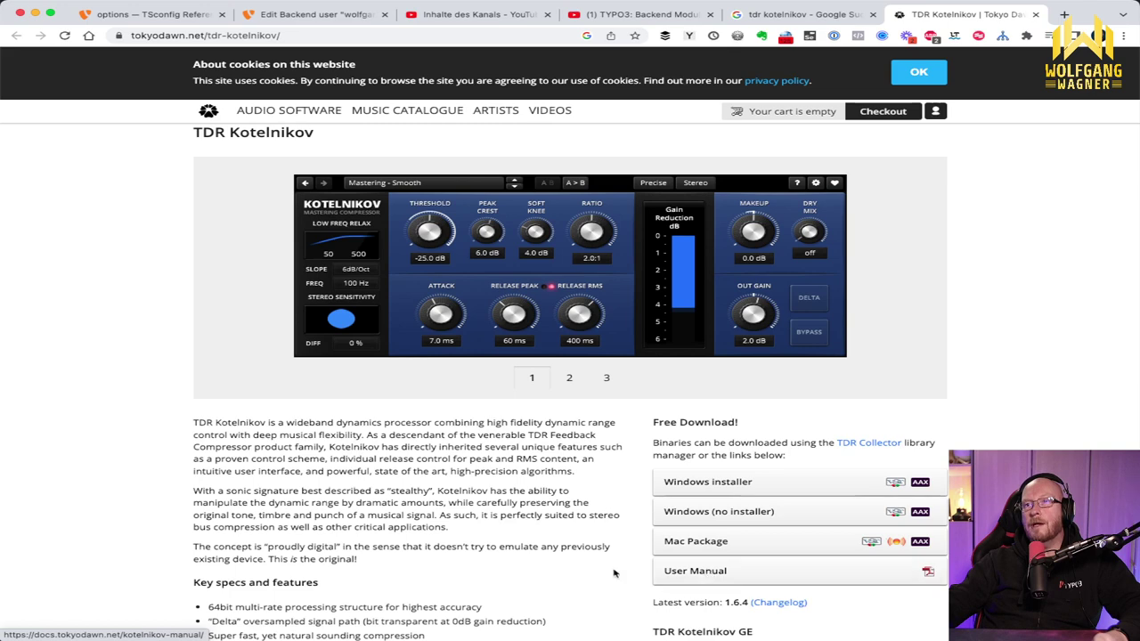
scroll(616, 569, "down", 1)
scroll(616, 569, "down", 1)
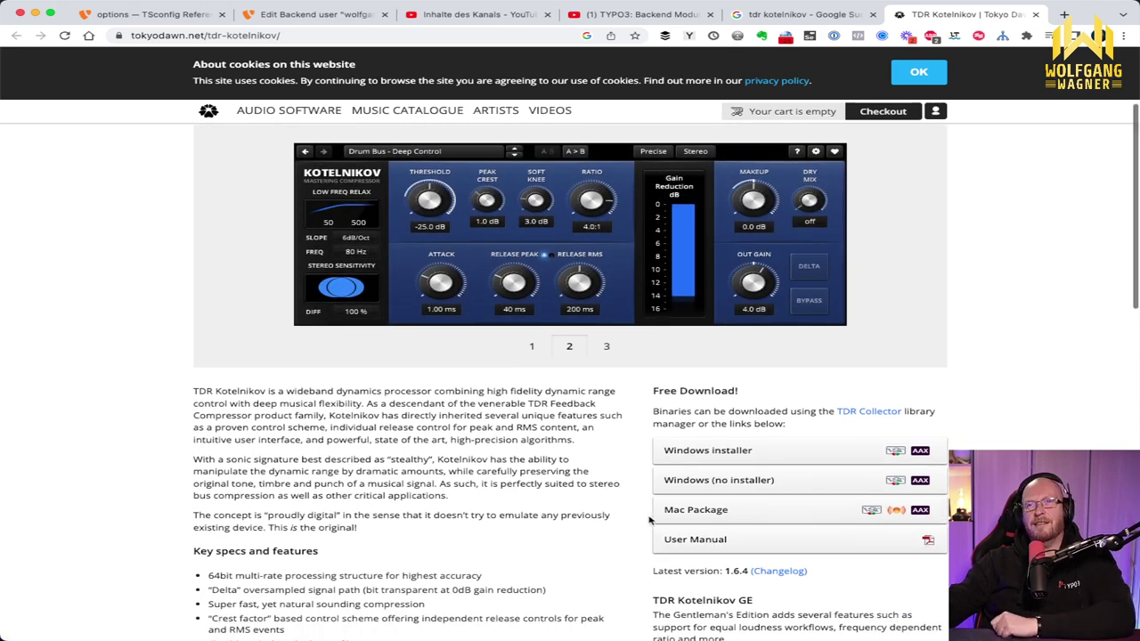
scroll(639, 534, "down", 5)
scroll(648, 521, "up", 5)
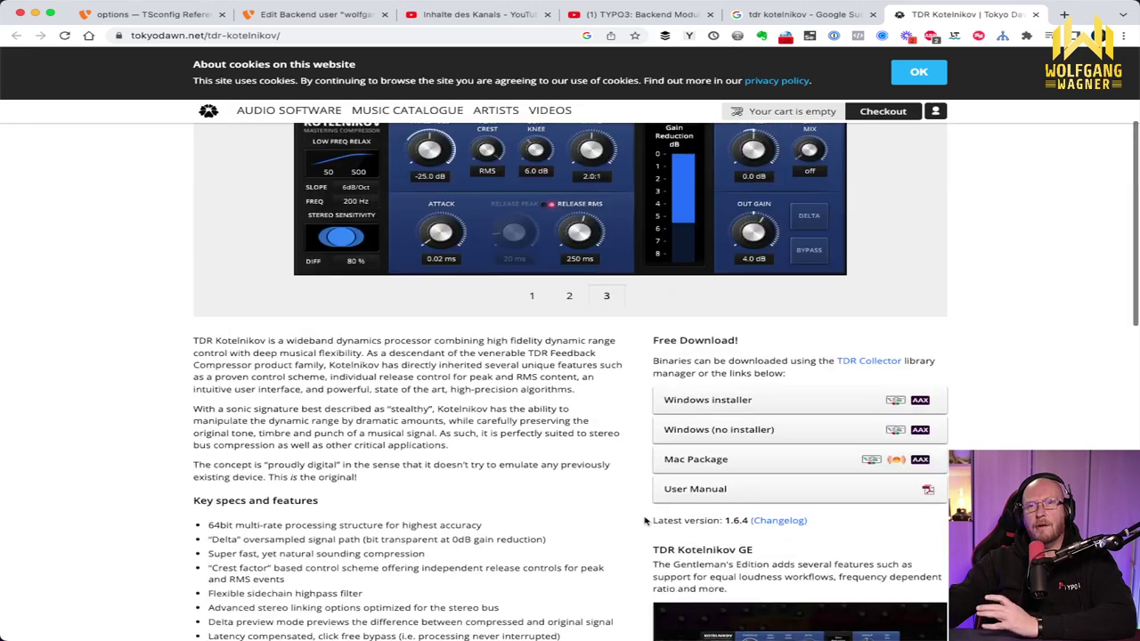
scroll(645, 521, "up", 4)
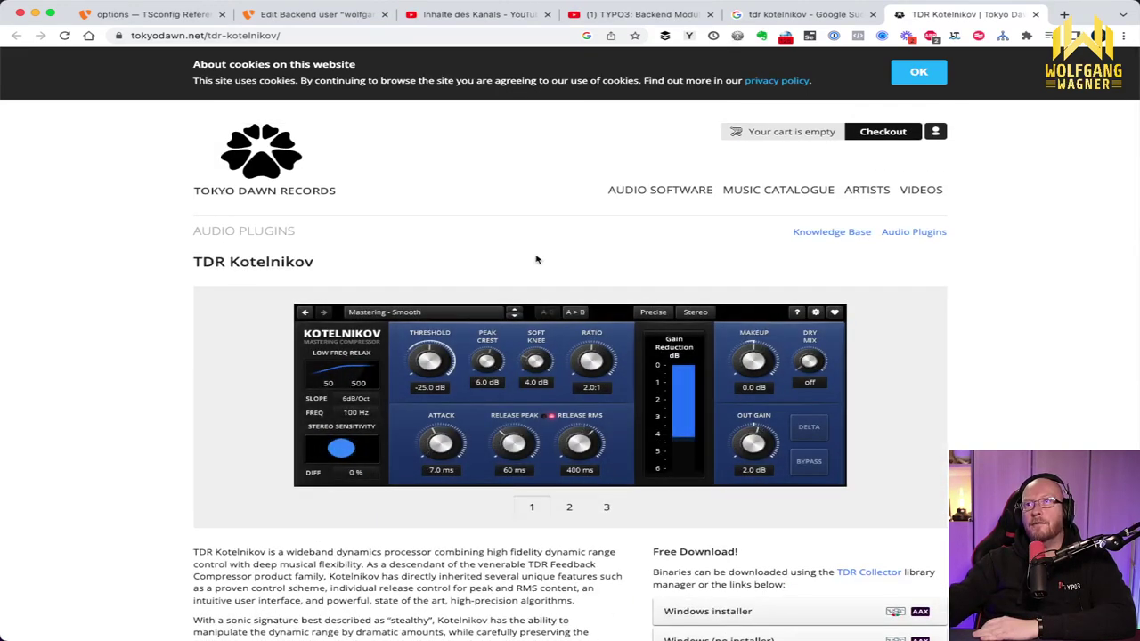
scroll(739, 222, "down", 2)
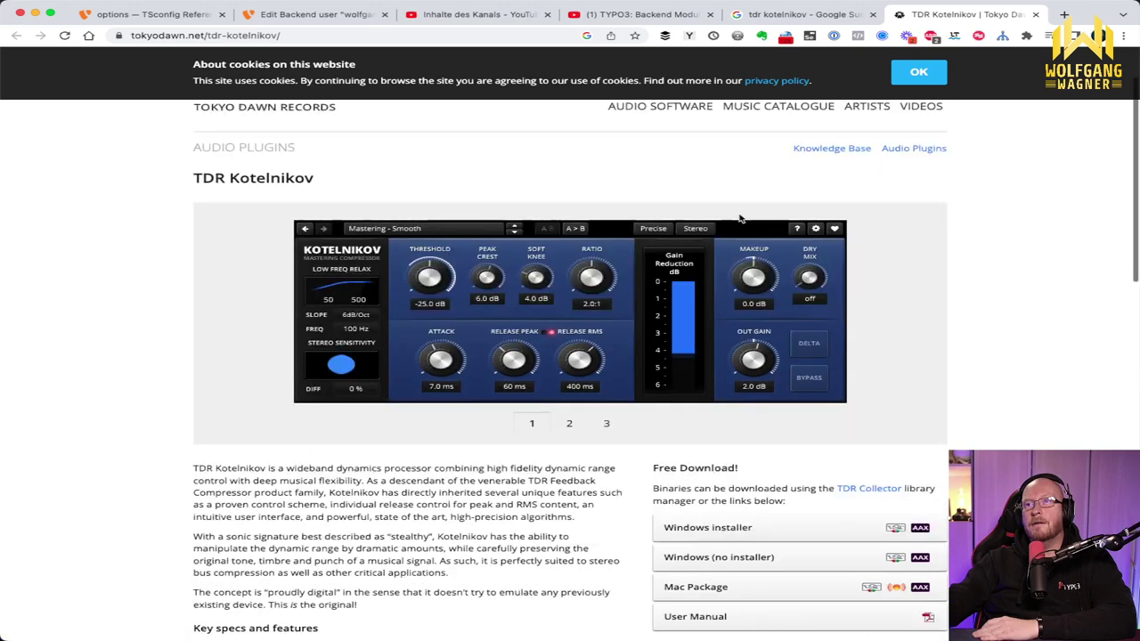
Step: Review the Gentleman's Edition, plugin formats and system requirements sections on the TDR Kotelnikov page
scroll(739, 218, "down", 12)
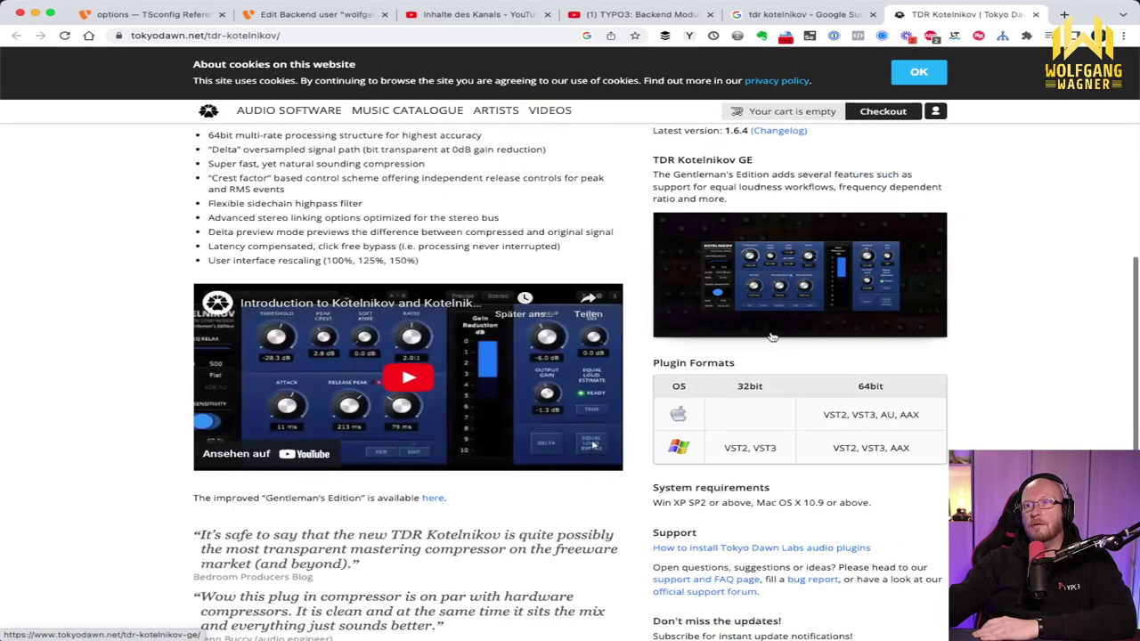
scroll(802, 401, "down", 6)
scroll(807, 401, "up", 9)
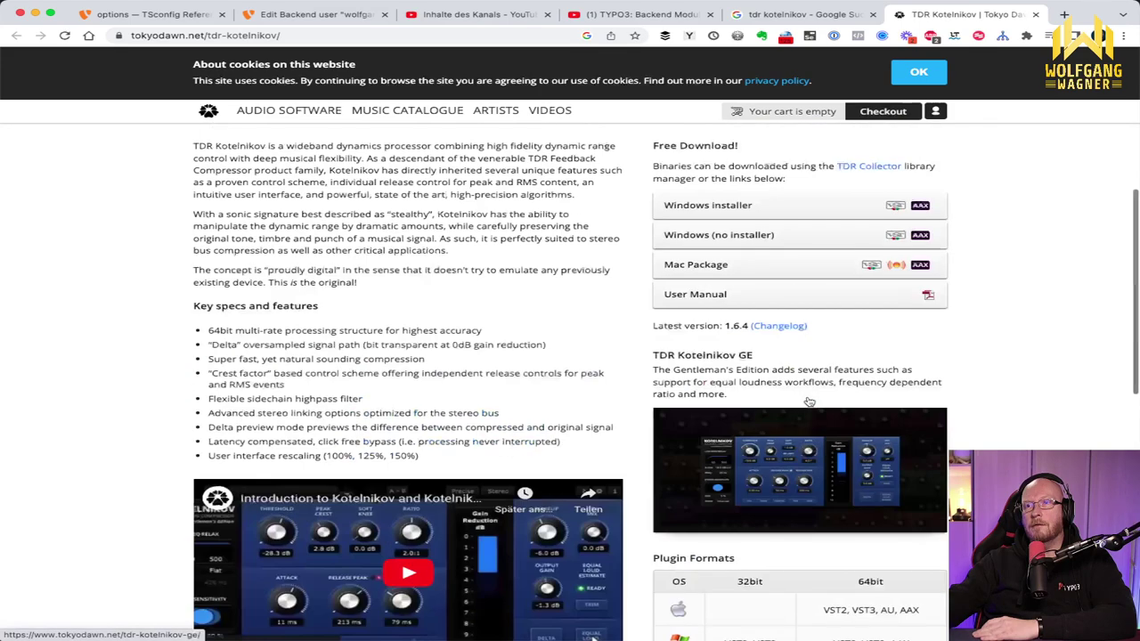
scroll(809, 402, "up", 10)
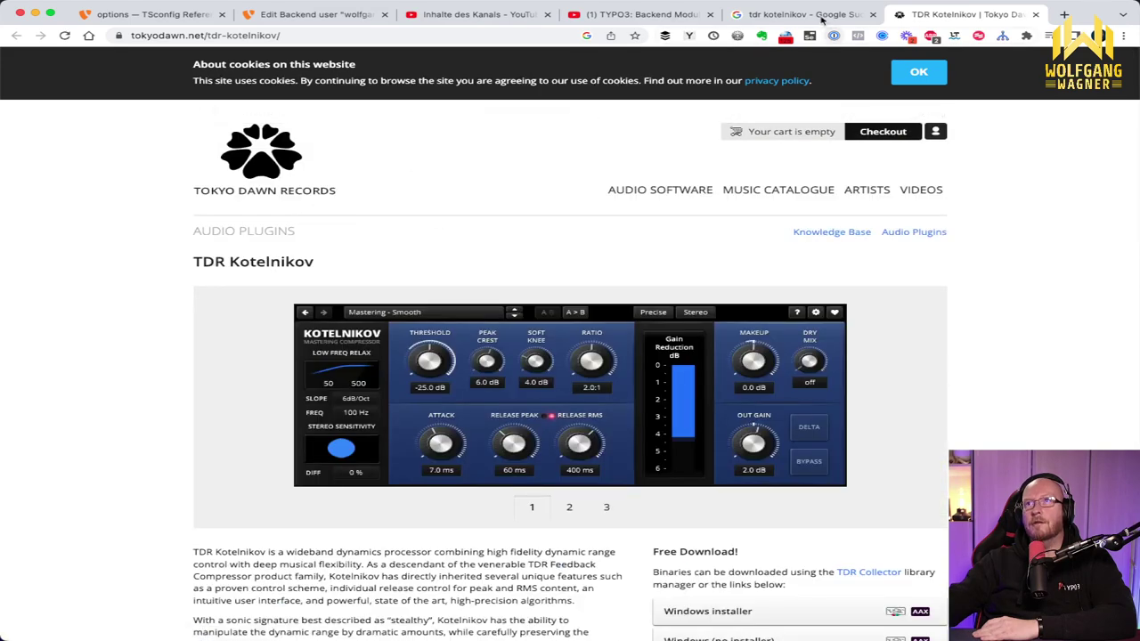
Step: Switch back to Audition, close the TDR Kotelnikov compressor and inspect the settings of the L2 limiter in the effects rack
key("super+Tab")
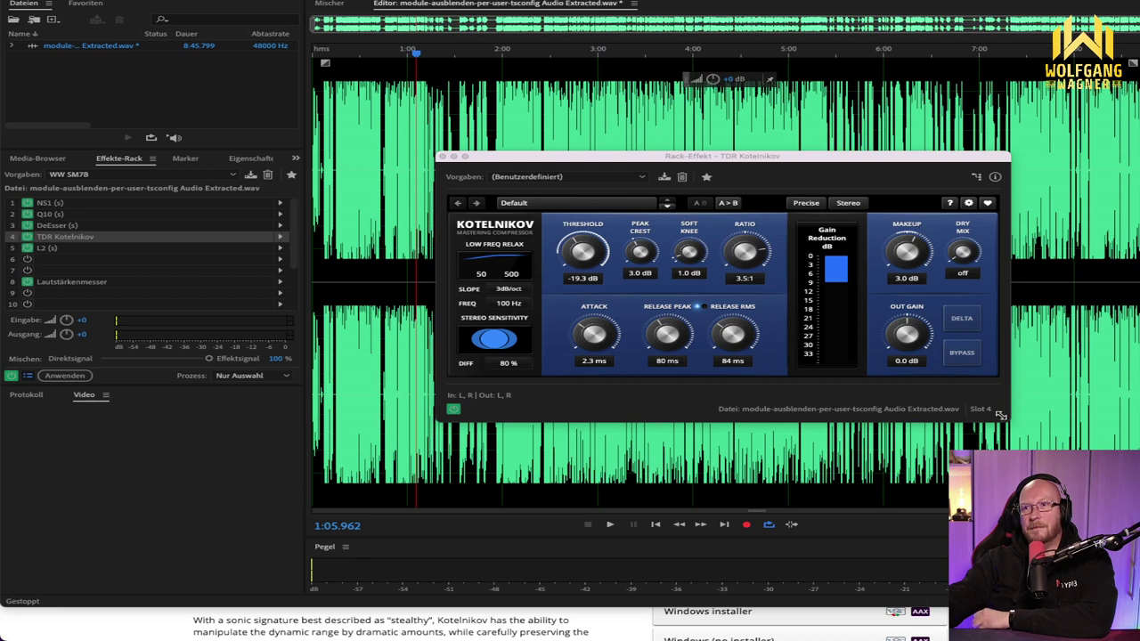
mouse_move(1008, 421)
left_mouse_down()
mouse_move(1053, 451)
mouse_move(1013, 420)
left_mouse_up()
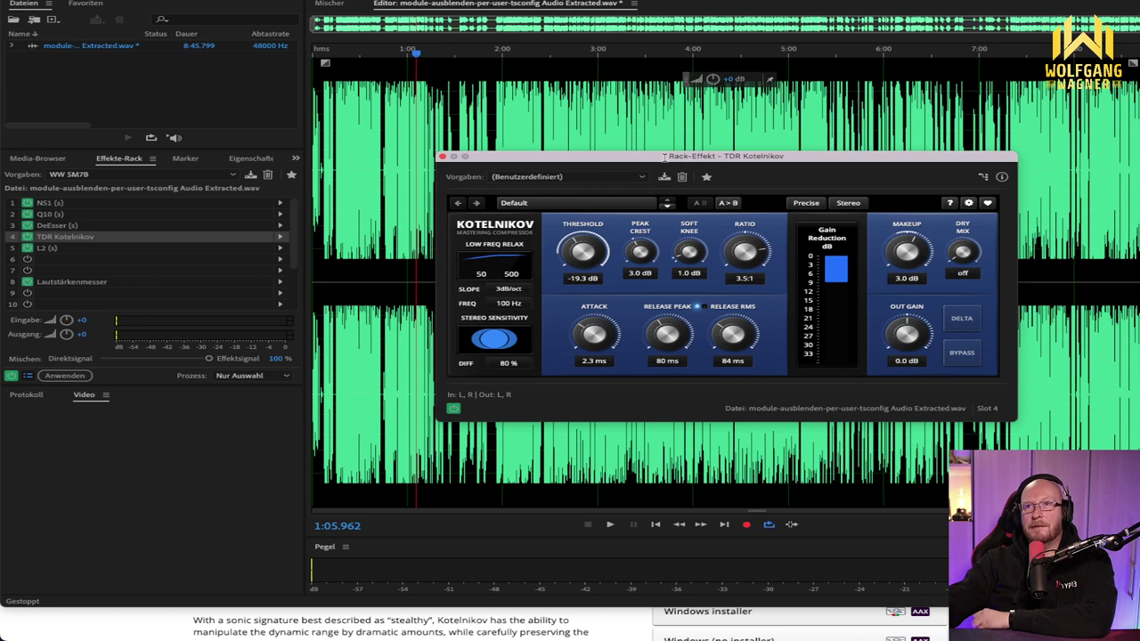
left_click(444, 156)
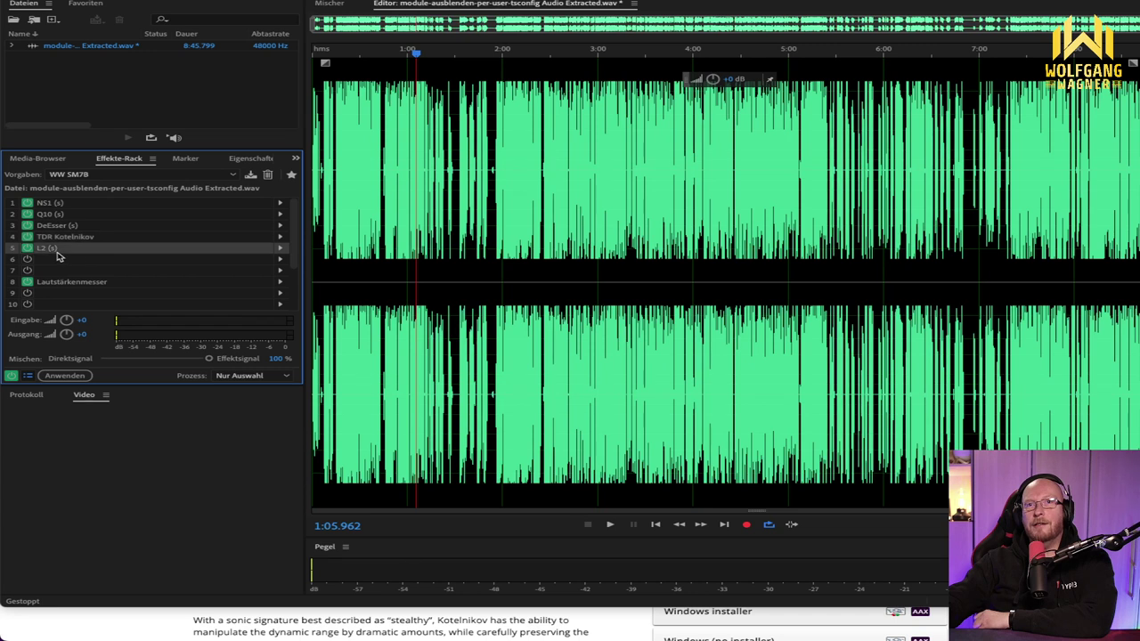
double_click(56, 253)
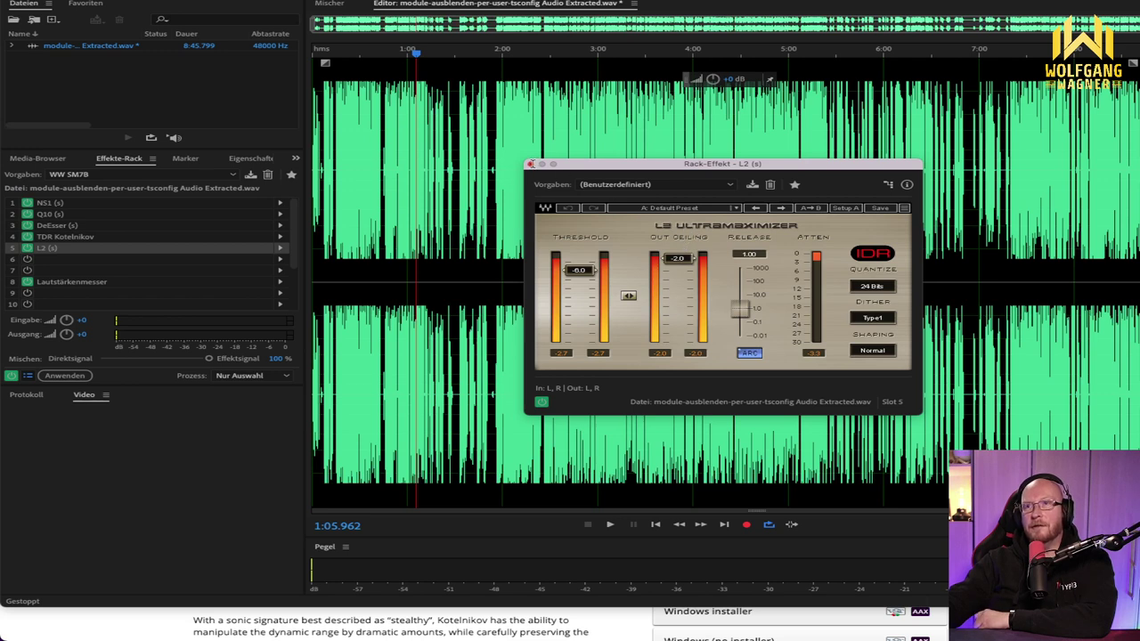
left_click(530, 164)
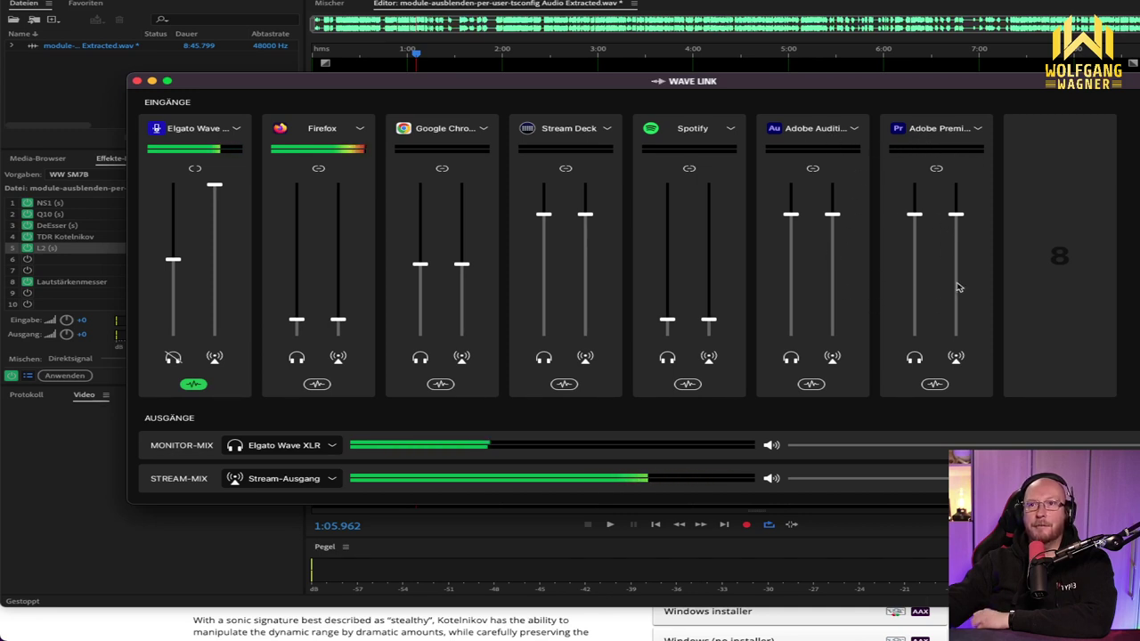
Step: Inspect the Elgato Wave XLR input's device settings and its audio effects in Wave Link
mouse_move(959, 287)
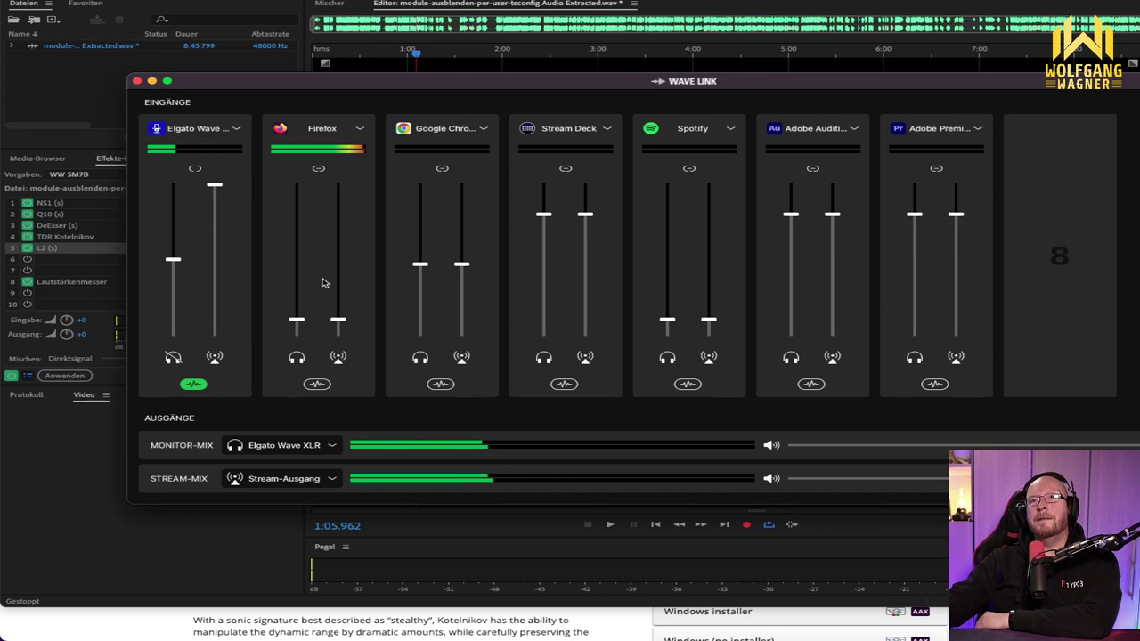
left_click(237, 129)
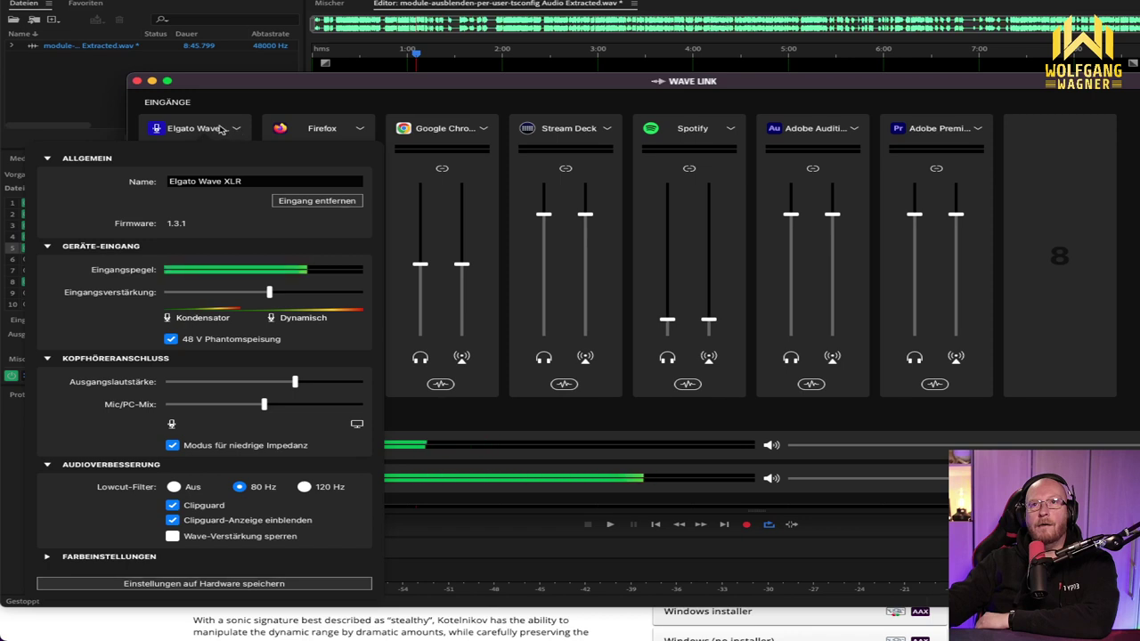
left_click(225, 130)
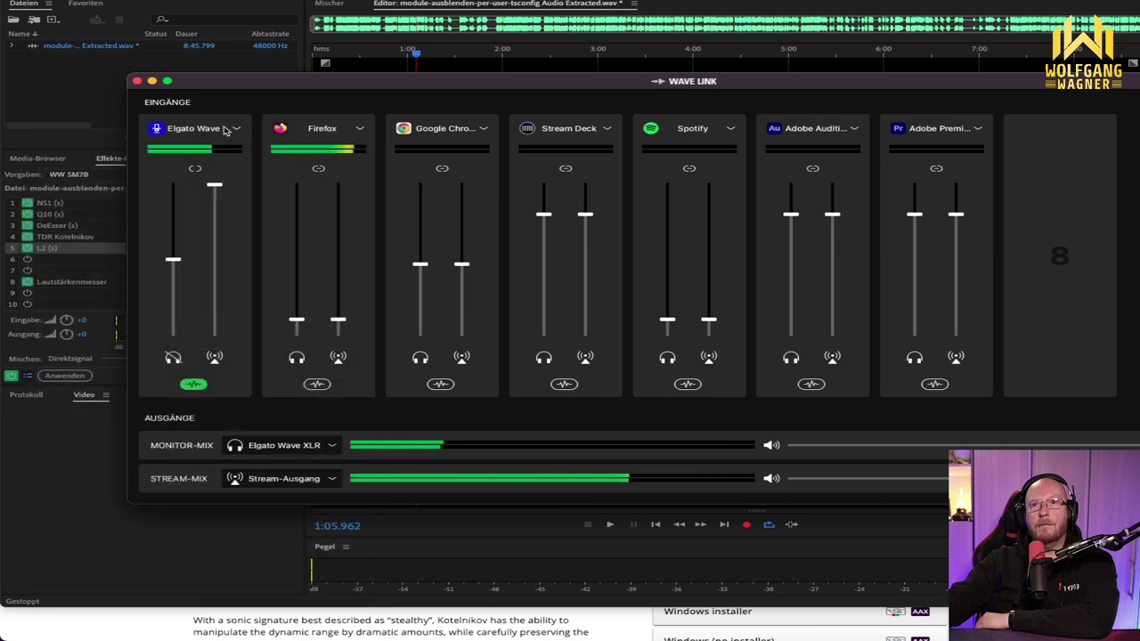
left_click(193, 384)
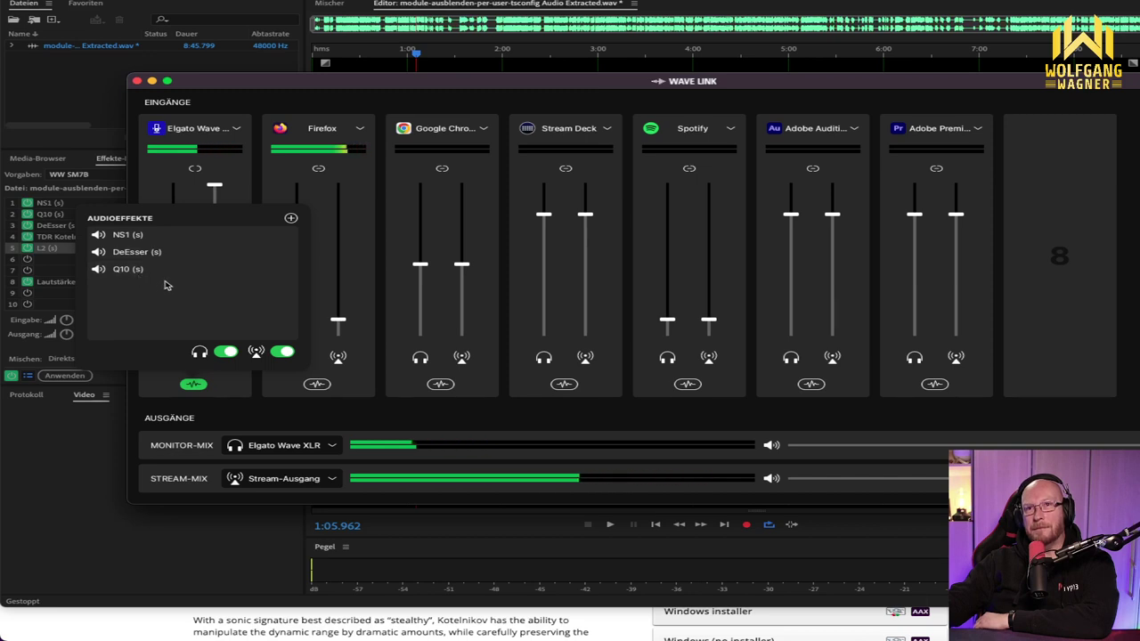
left_click(147, 218)
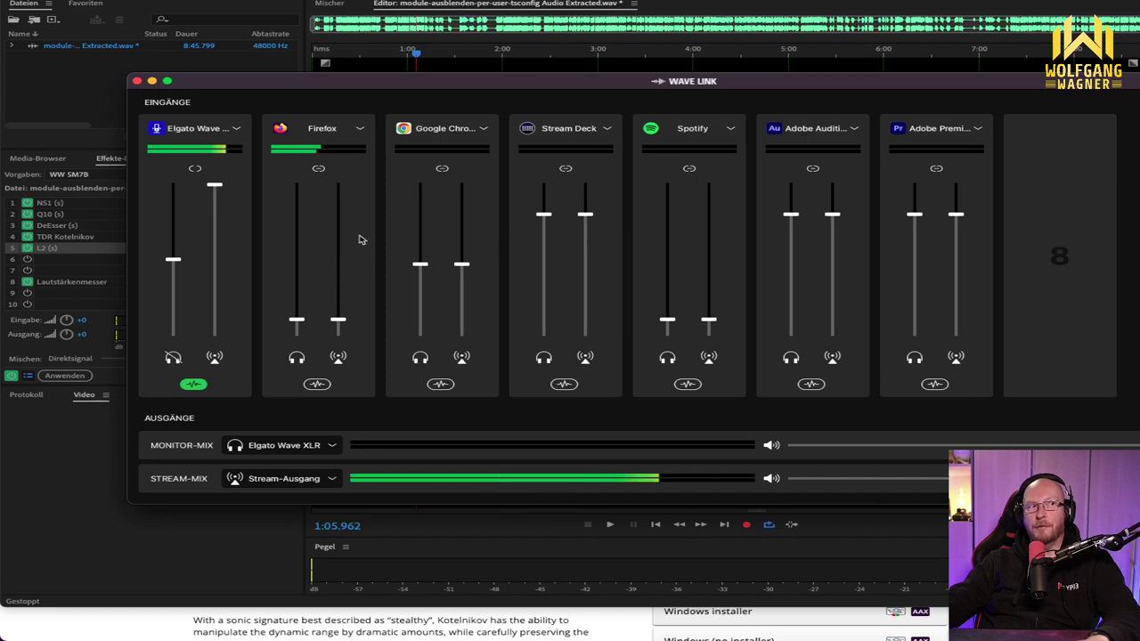
Step: Briefly raise the Firefox input's volume in Wave Link, lower it back again and hide the mixer
scroll(361, 239, "up", 5)
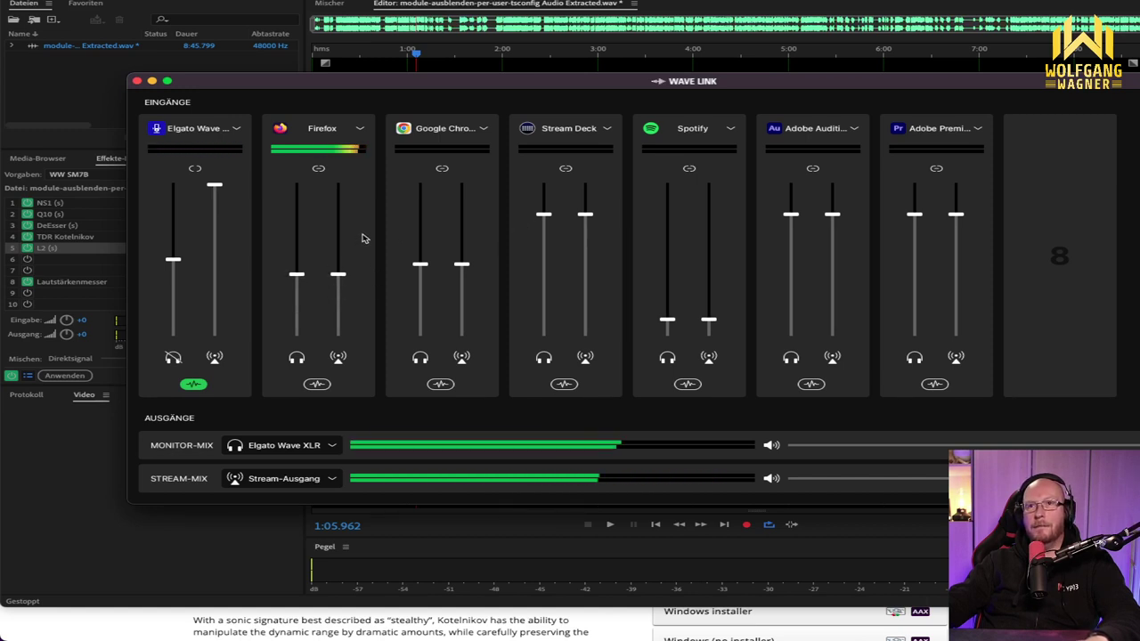
scroll(362, 239, "down", 5)
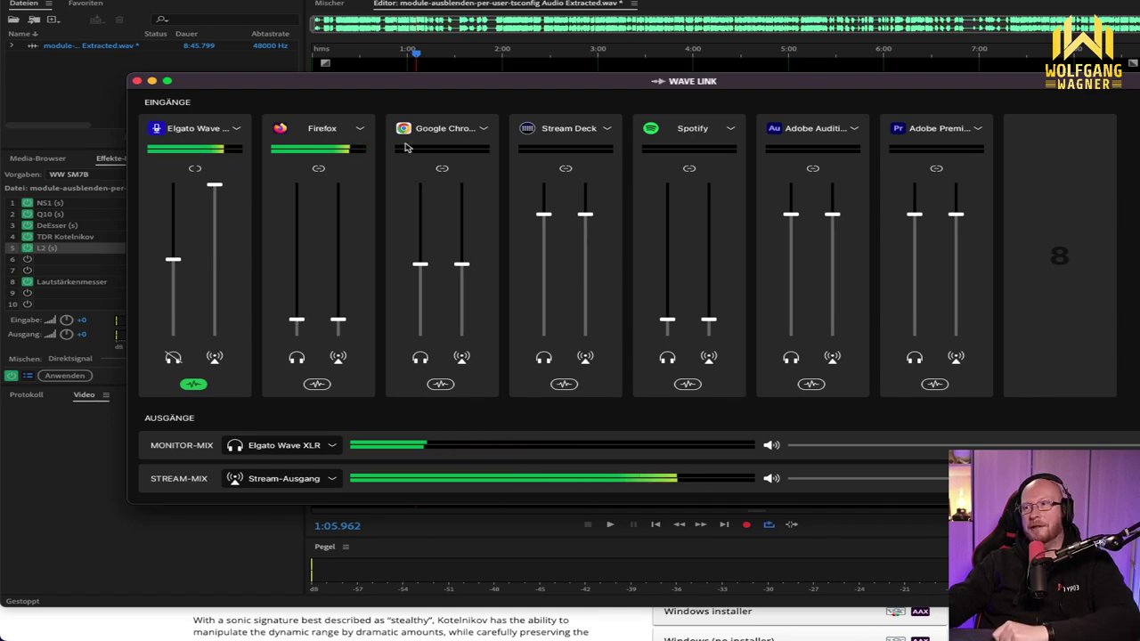
key("super+h")
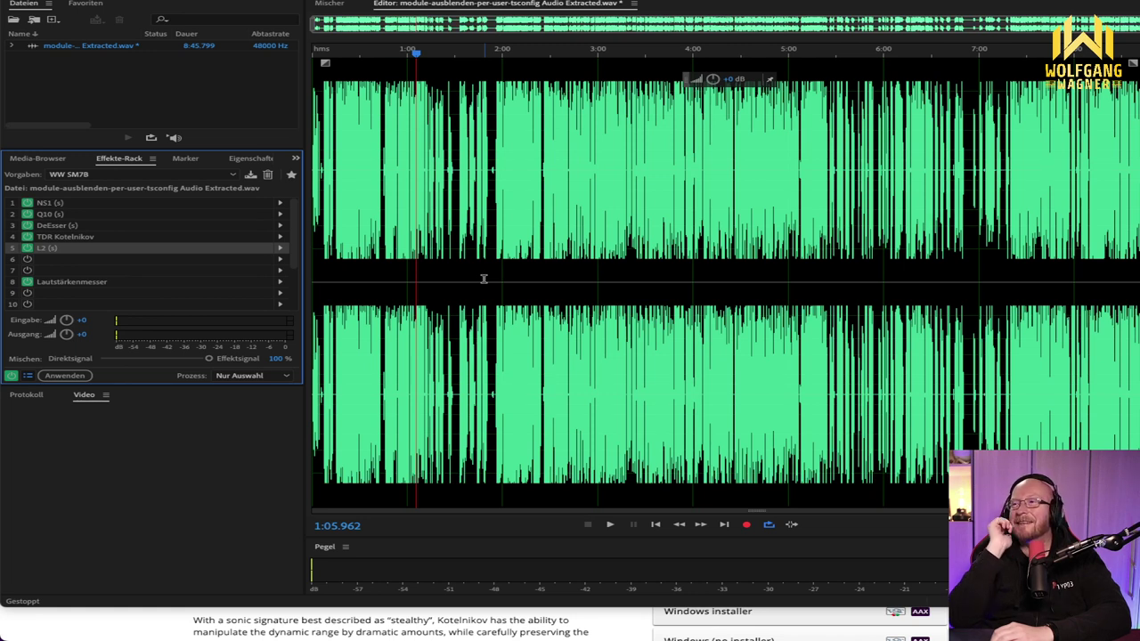
Step: Close the audio file module-ausblenden-per-user-tsconfig Audio Extracted.wav without saving its changes and quit Audition
left_click(158, 18)
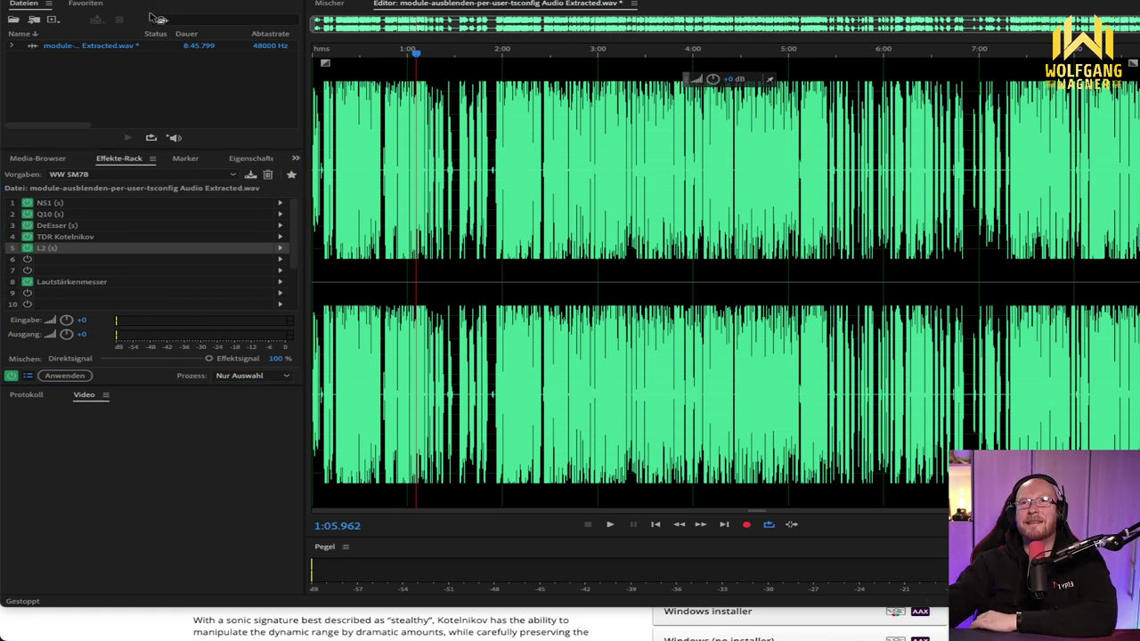
left_click(933, 12)
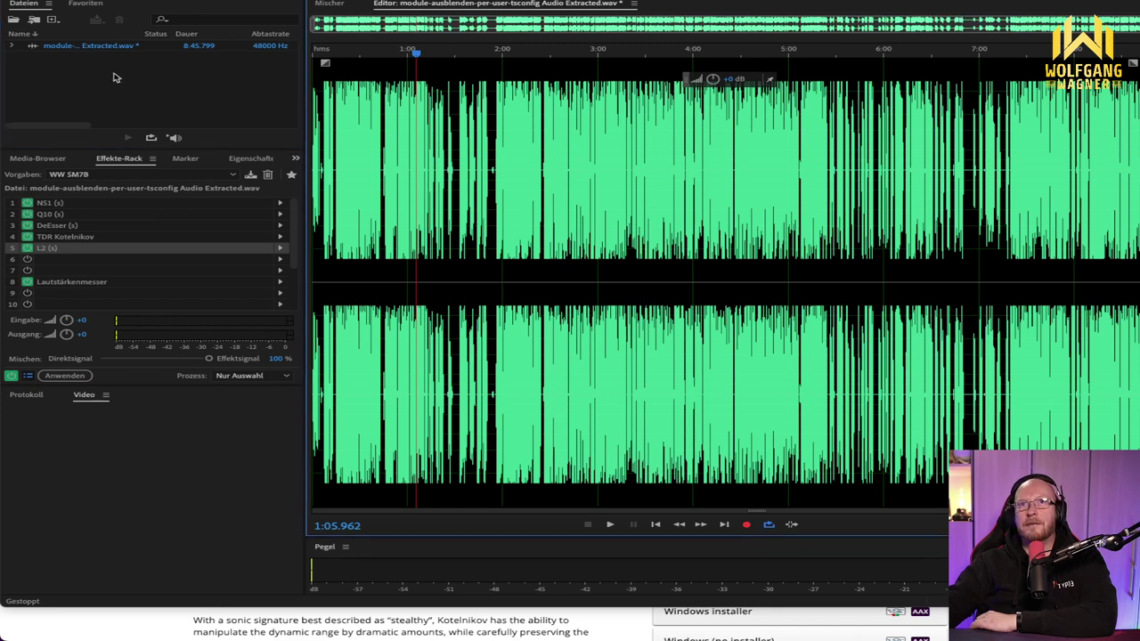
left_click(98, 3)
left_click(89, 113)
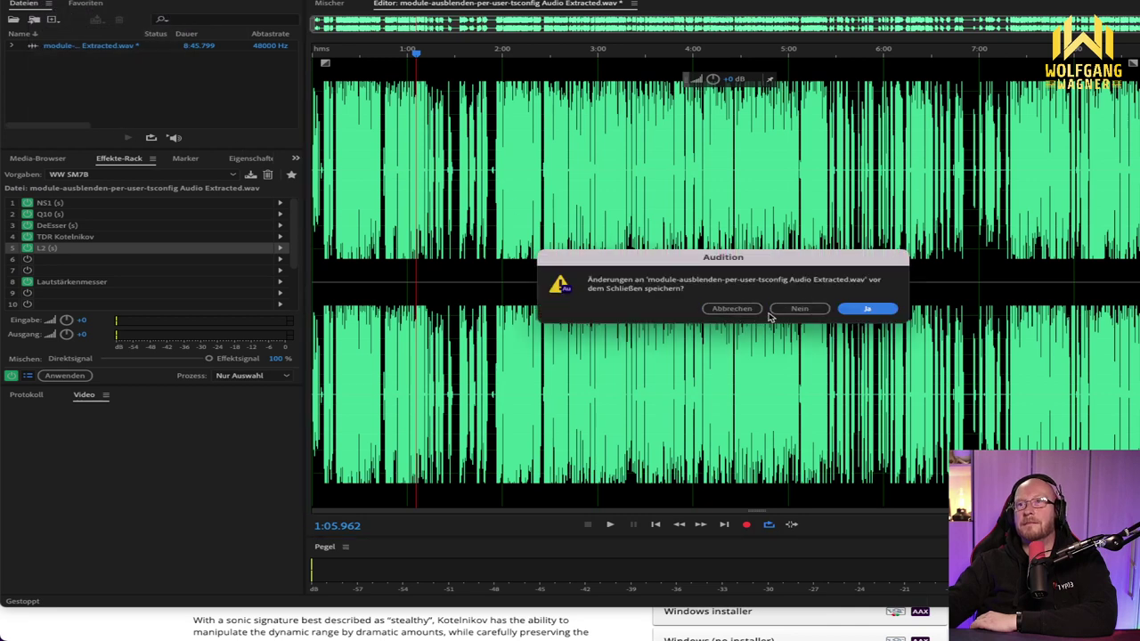
left_click(801, 311)
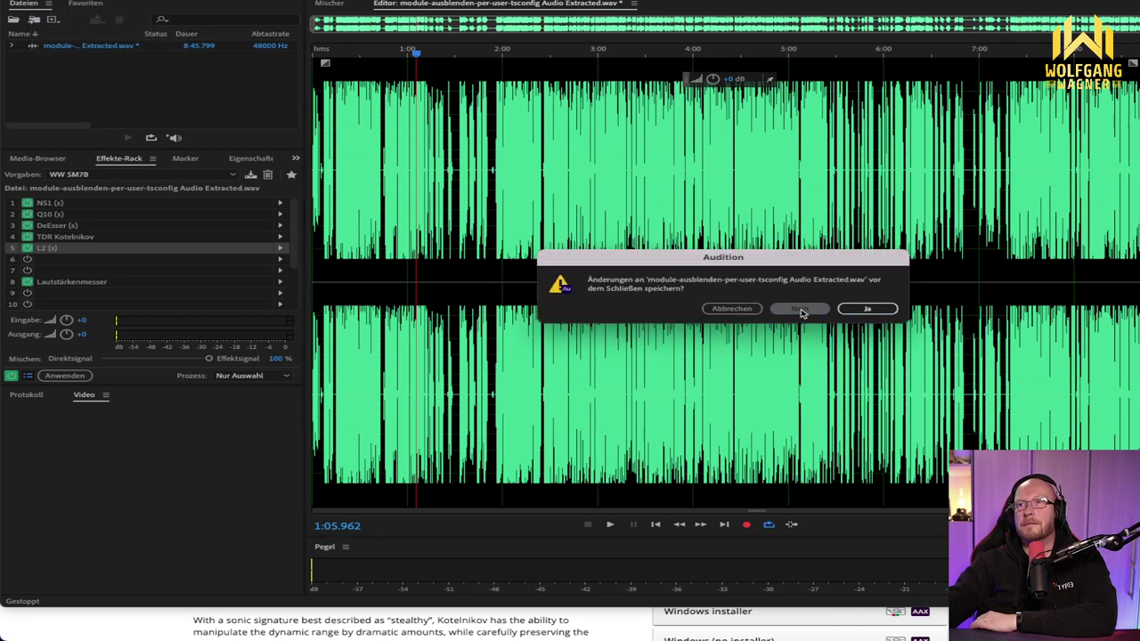
key("super+q")
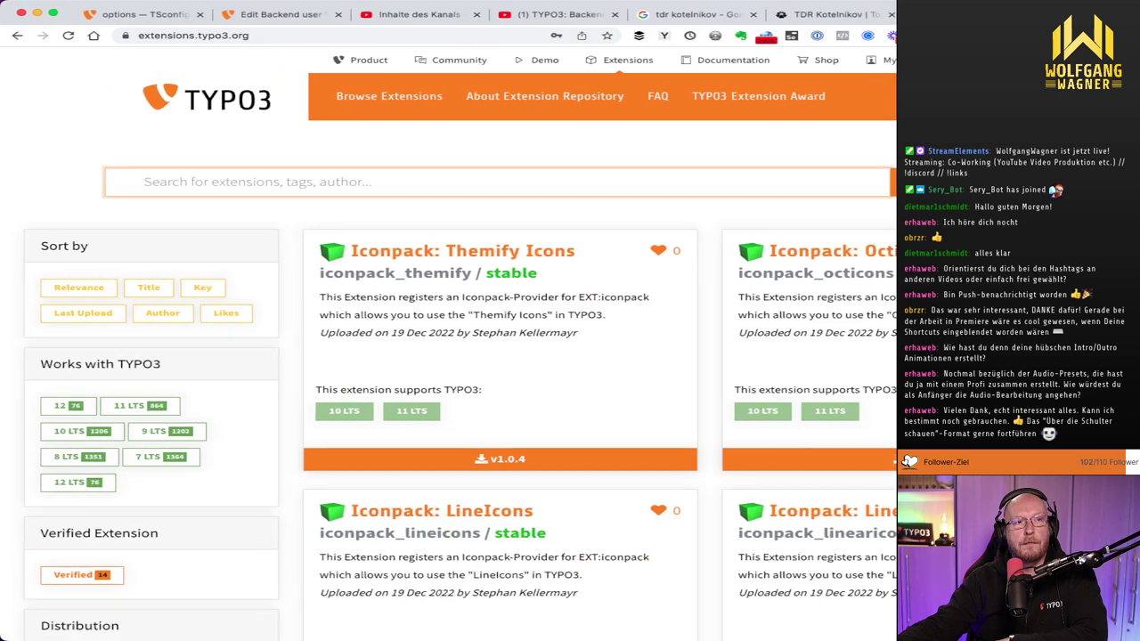
key("super+Tab")
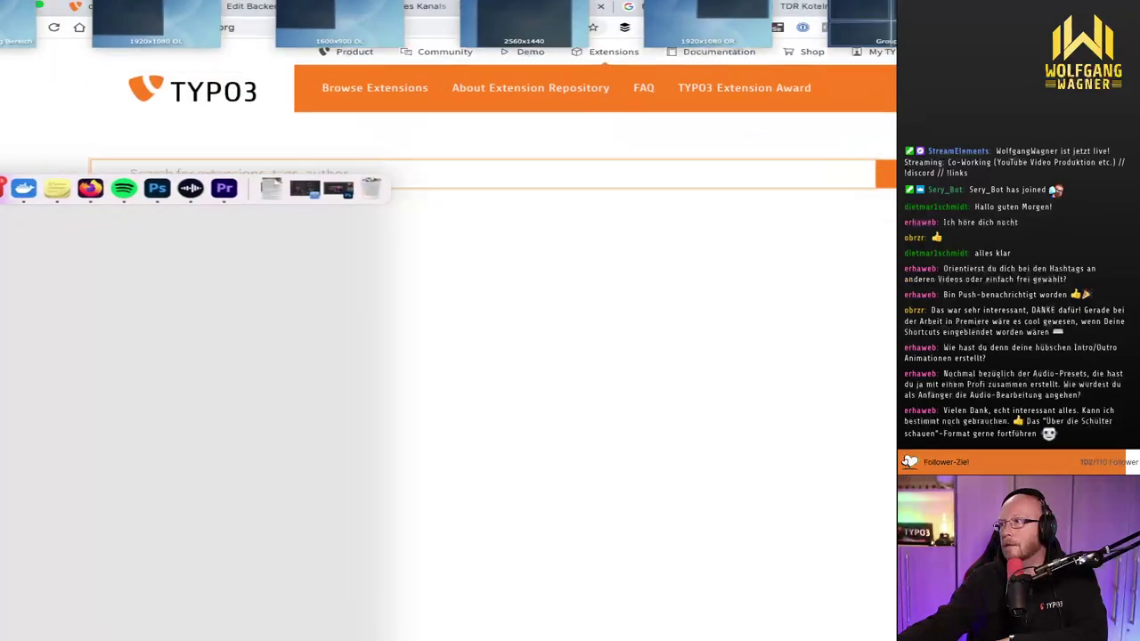
key("super+Tab")
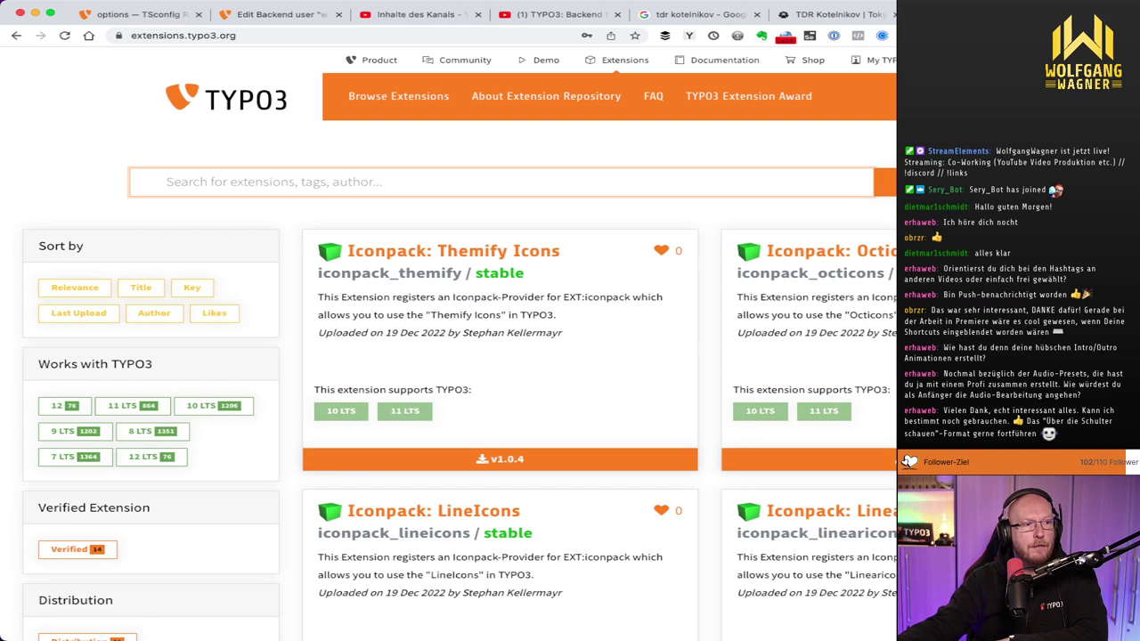
key("super+Tab")
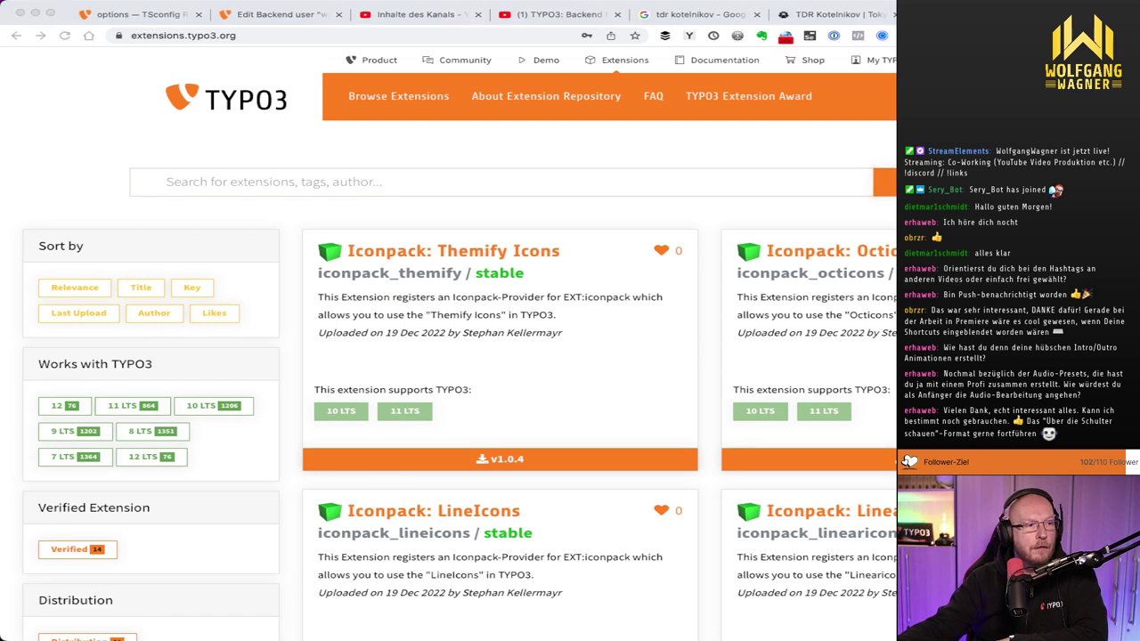